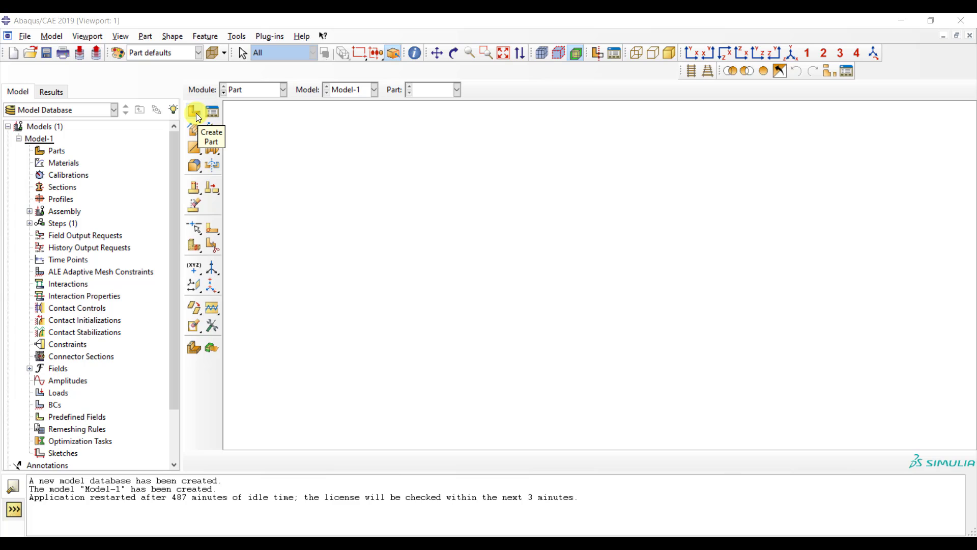
- Create a 3D deformable part named Beam as a solid extrusion with an approximate size of 500
click(196, 113)
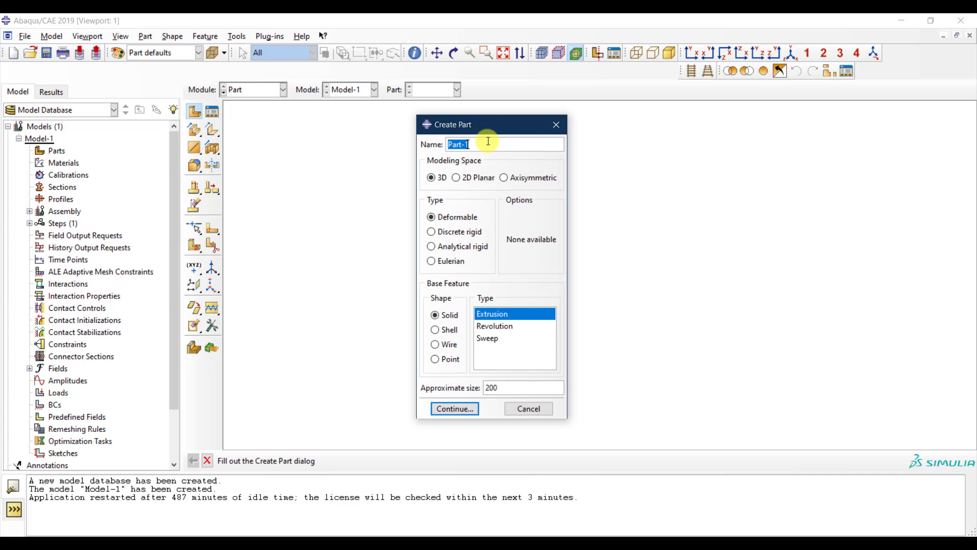
text(Beam)
click(432, 179)
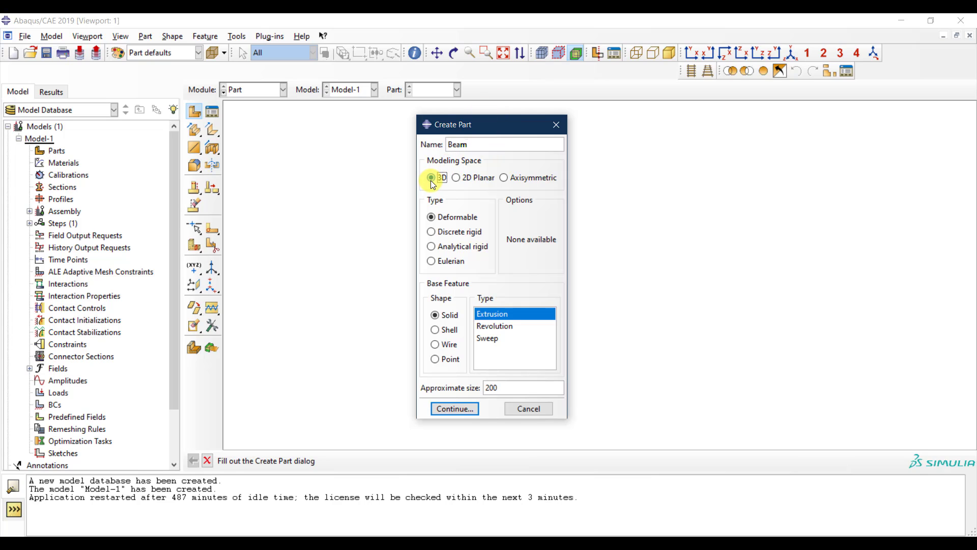
click(444, 218)
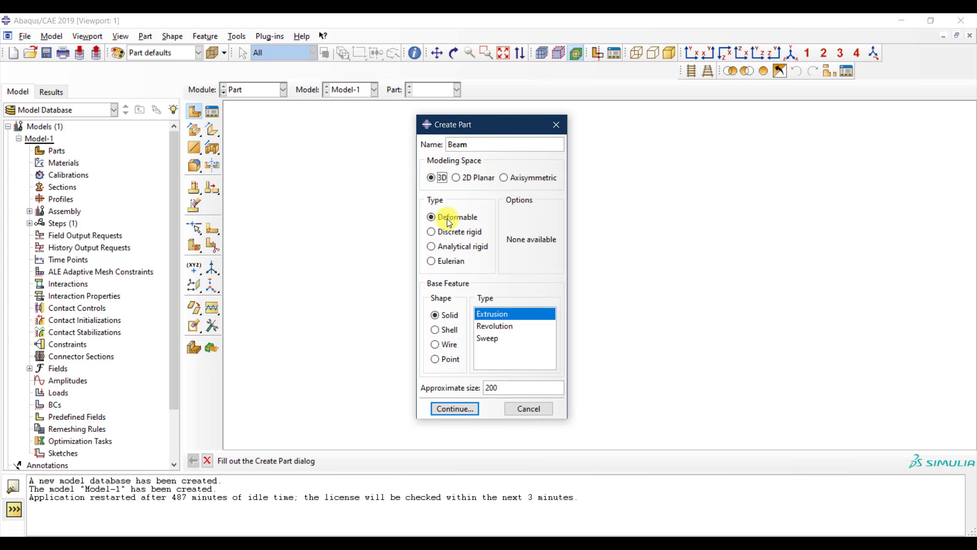
click(448, 316)
double_click(505, 393)
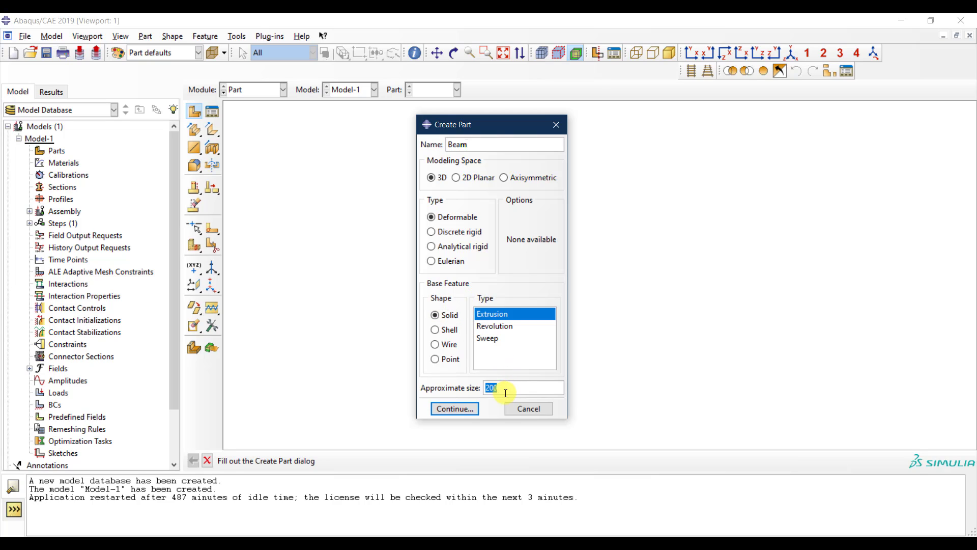
text(500)
click(454, 409)
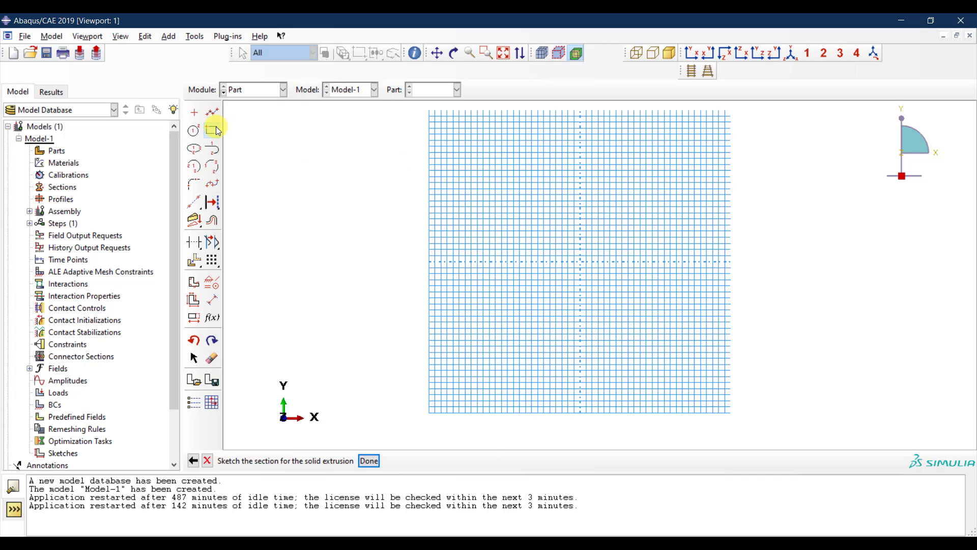
- Sketch a rectangle about 200 wide and 500 high, centred on the sketch origin
click(213, 130)
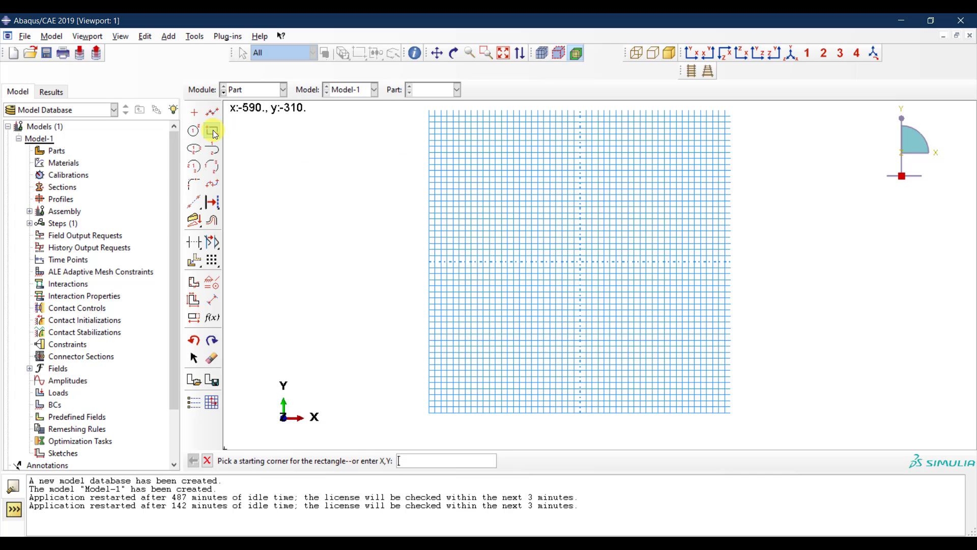
click(519, 413)
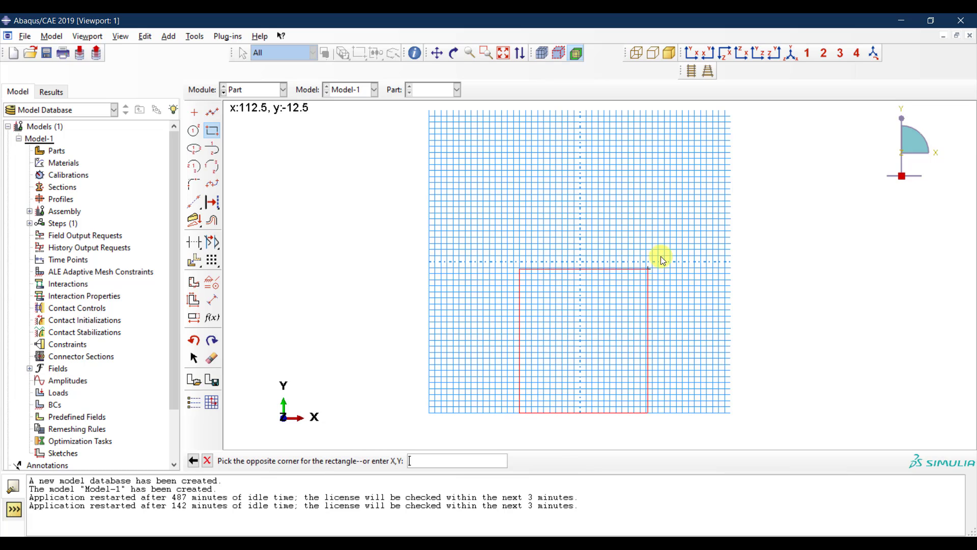
click(641, 111)
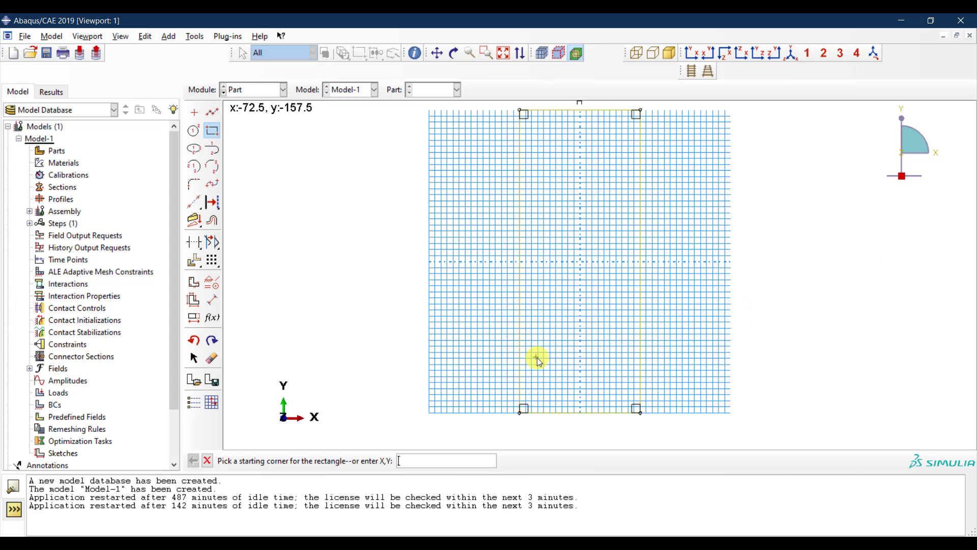
- Dimension the rectangle's bottom edge at 200 and its vertical side at 500
click(212, 300)
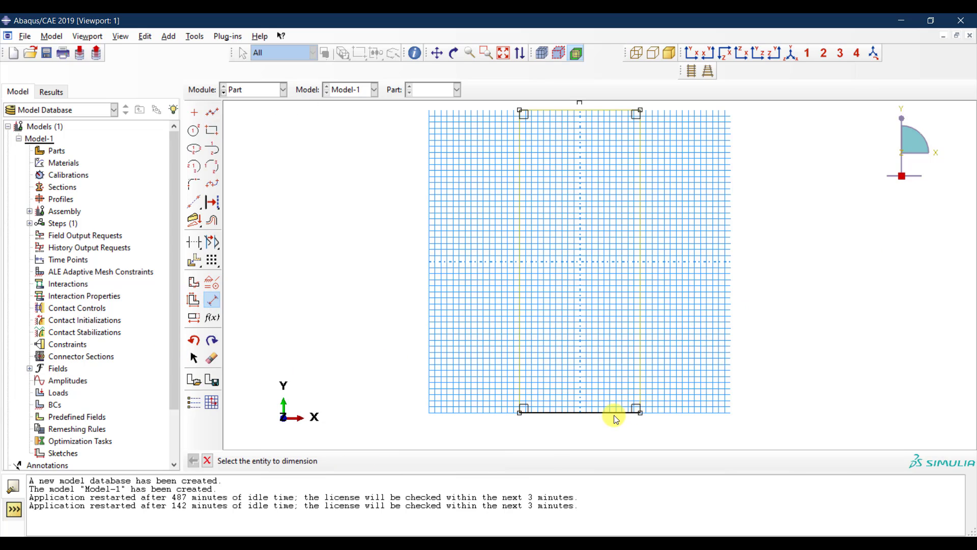
click(614, 415)
click(613, 431)
key(Return)
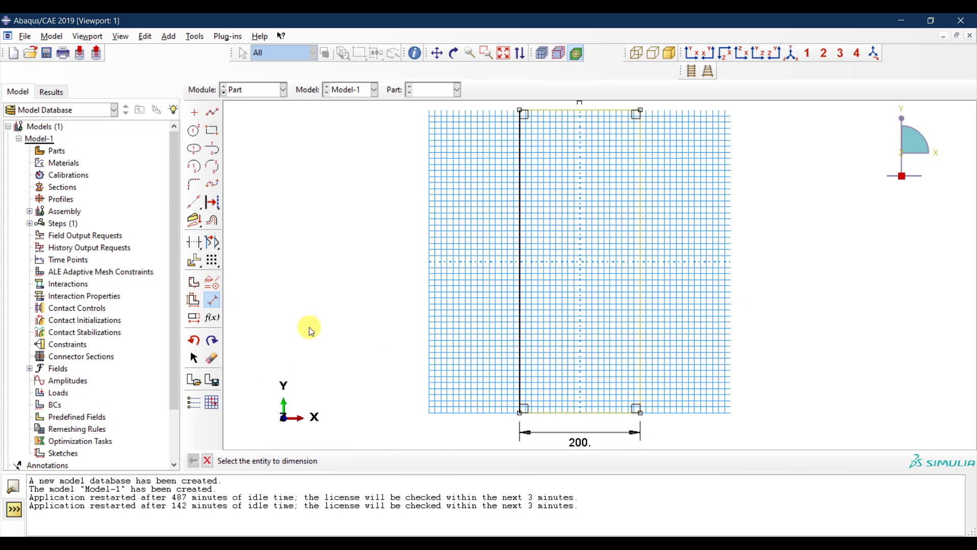
click(643, 286)
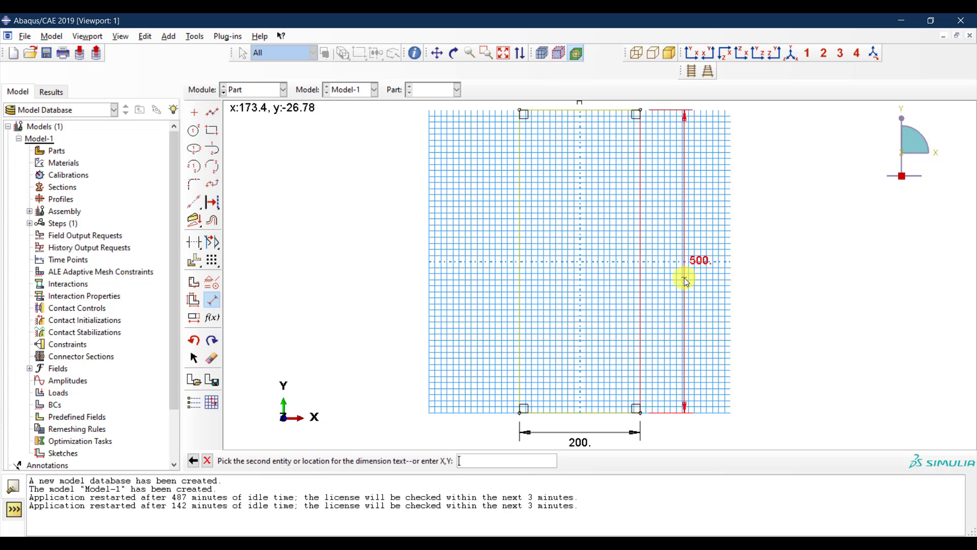
click(685, 280)
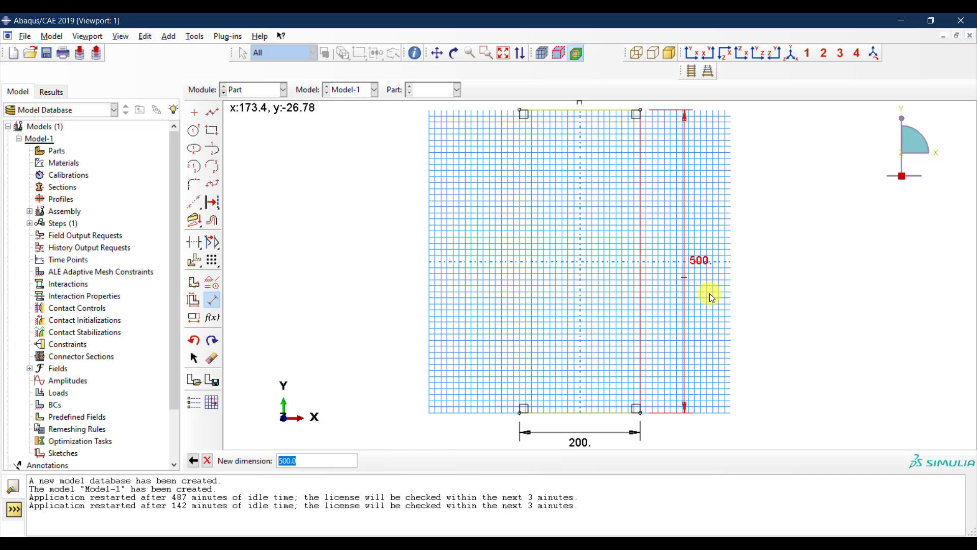
key(Return)
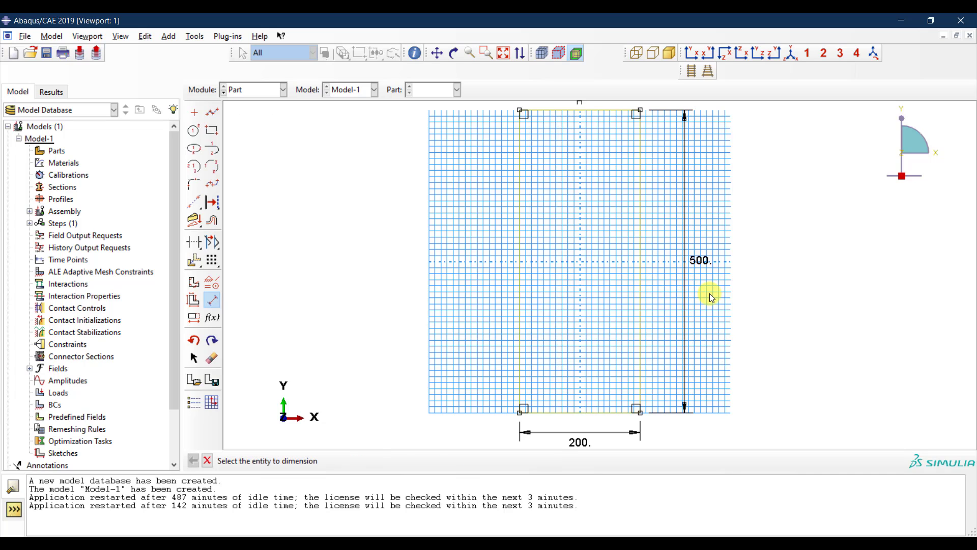
click(207, 462)
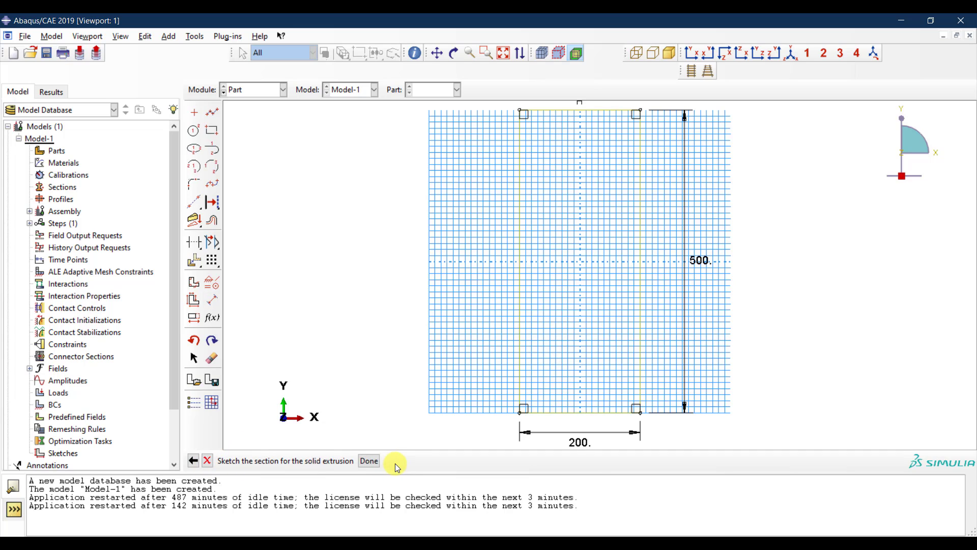
- Finish the section sketch and extrude it to a depth of 3000
click(369, 461)
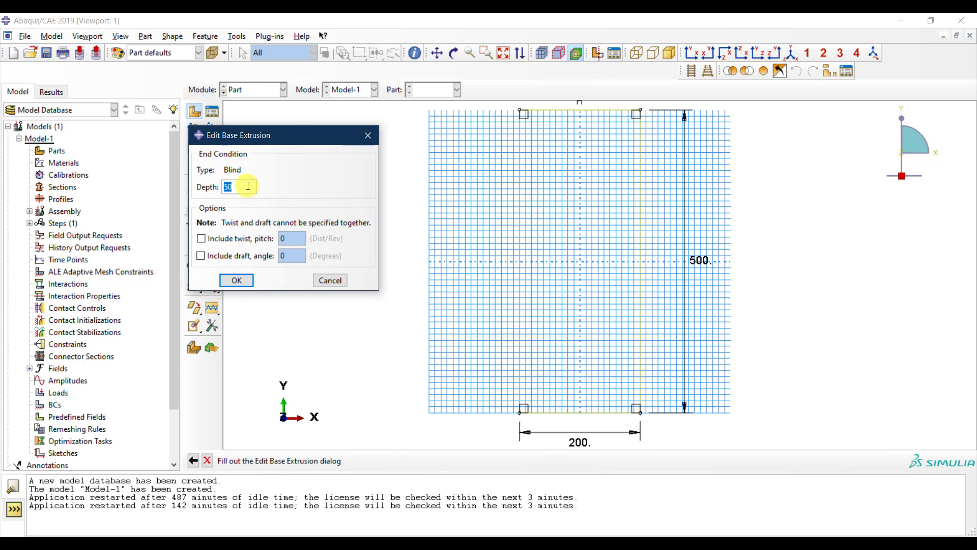
text(3000)
click(237, 280)
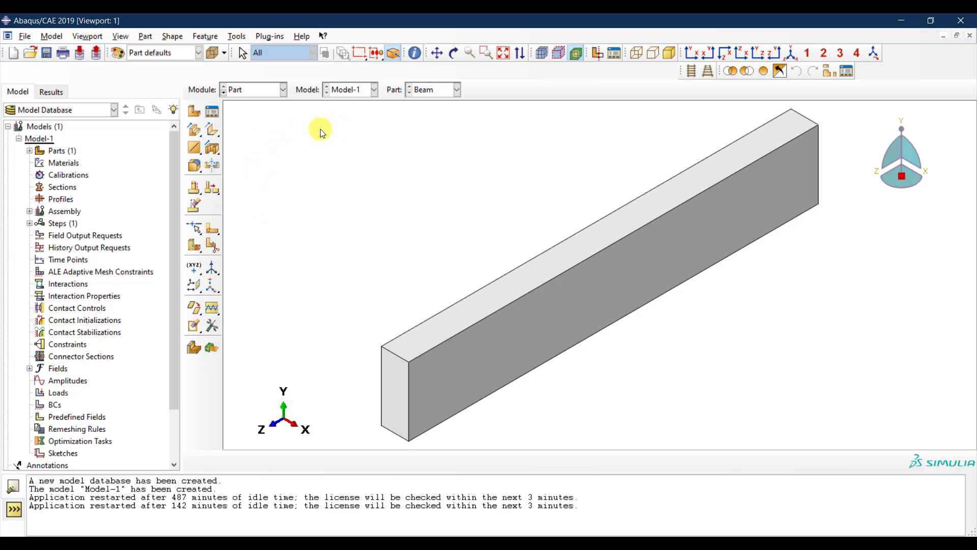
- Create two datum planes offset 100 and 2900 from the XY plane, near the ends of the beam
click(194, 286)
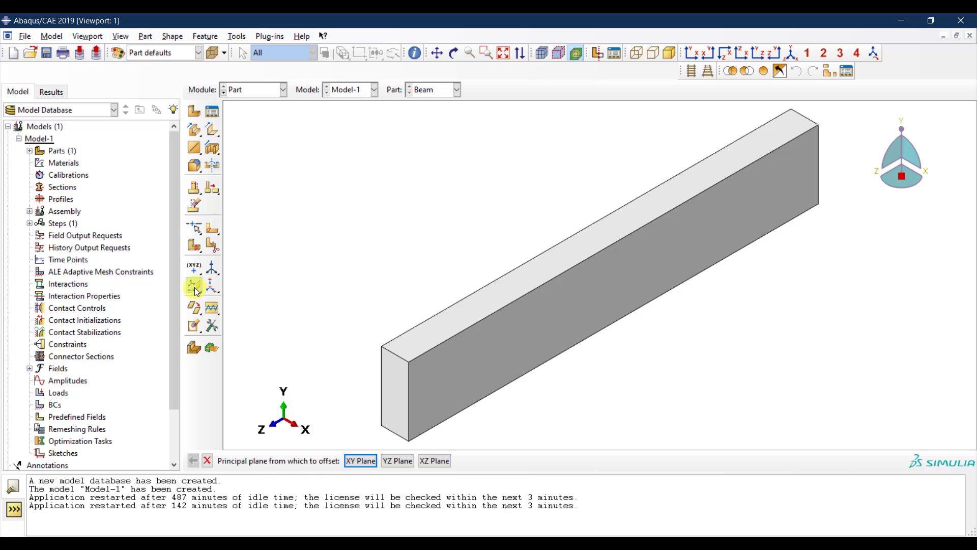
click(355, 462)
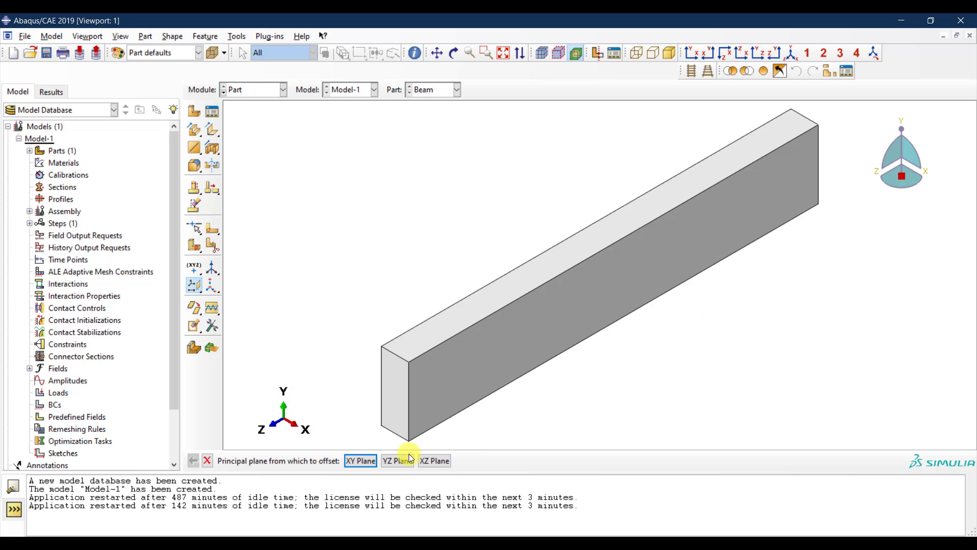
click(358, 462)
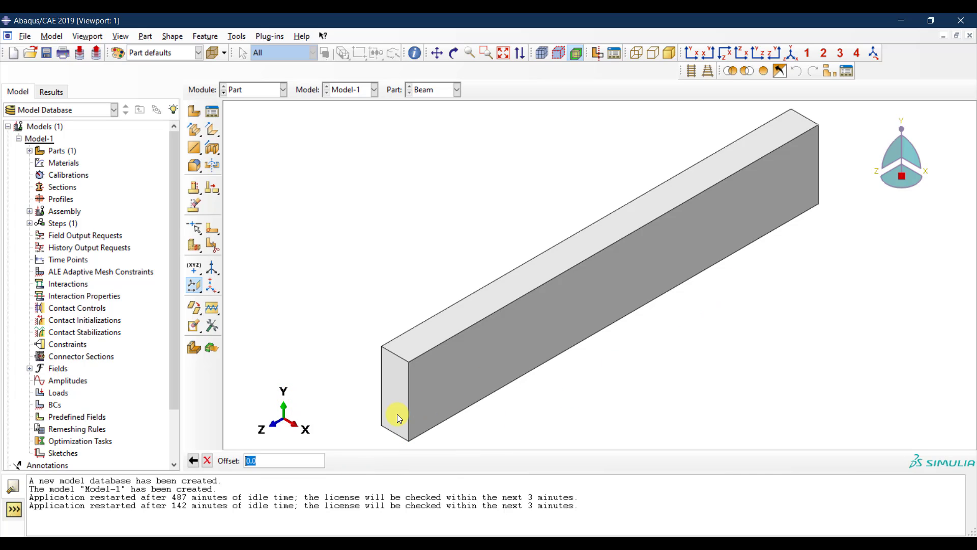
text(100)
key(Return)
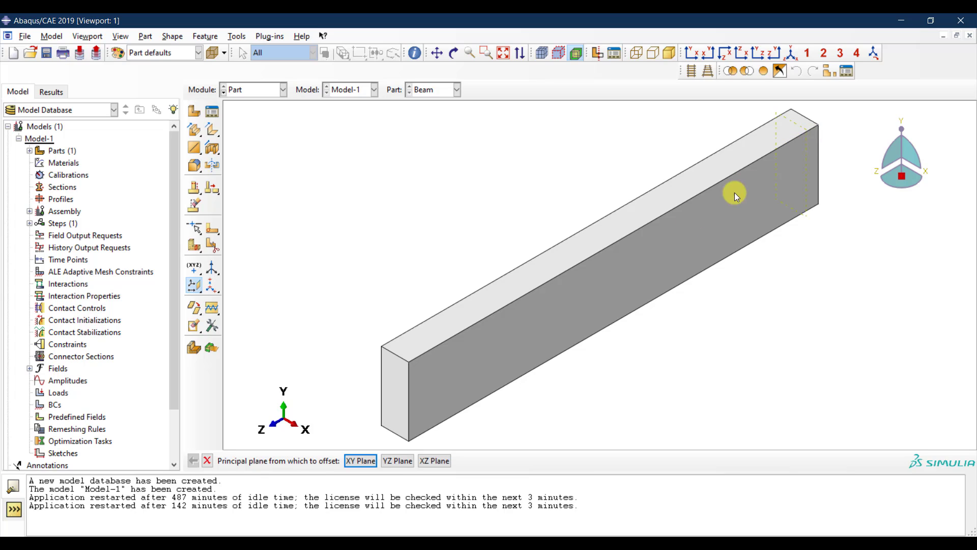
click(360, 460)
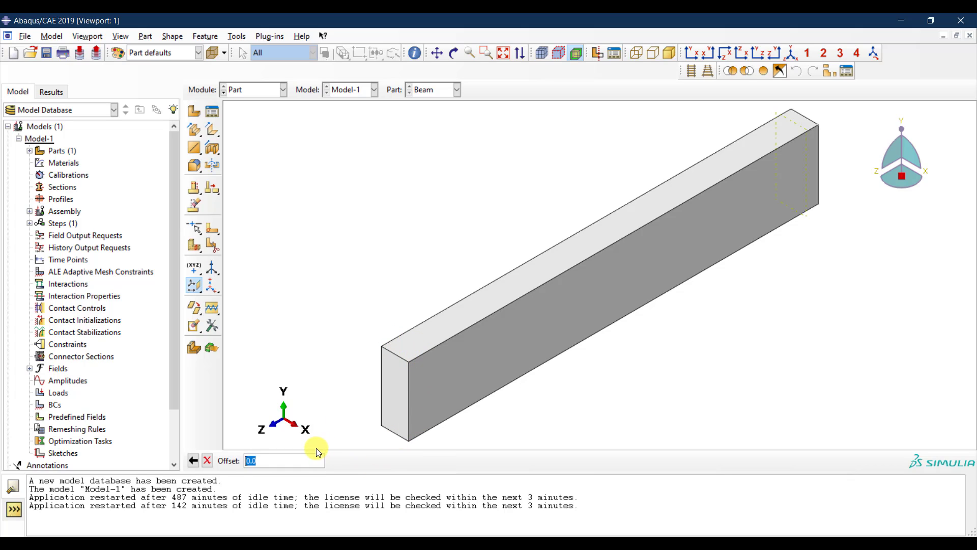
text(2900)
key(Return)
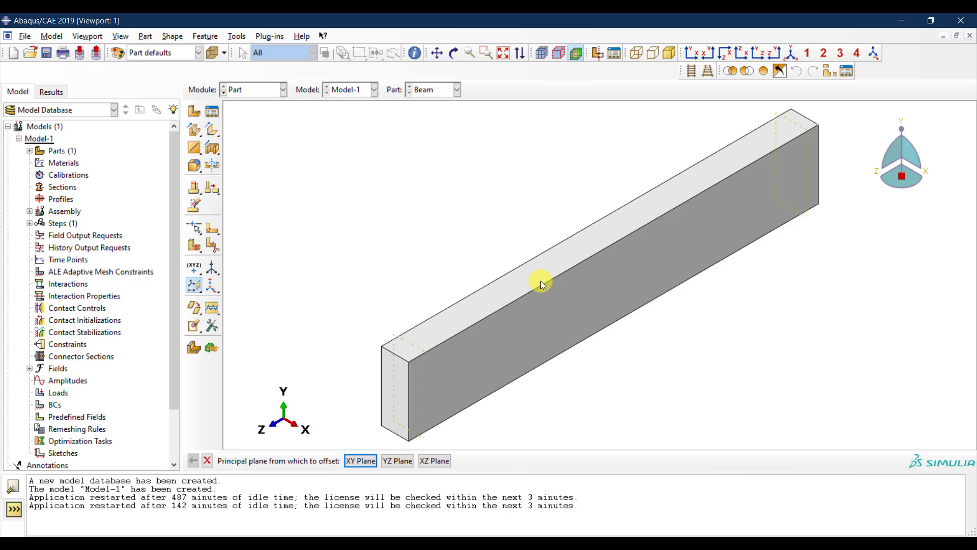
- Add two intermediate datum planes to the beam, offset 1100 and 1900 from the XY plane
click(361, 461)
text(1100)
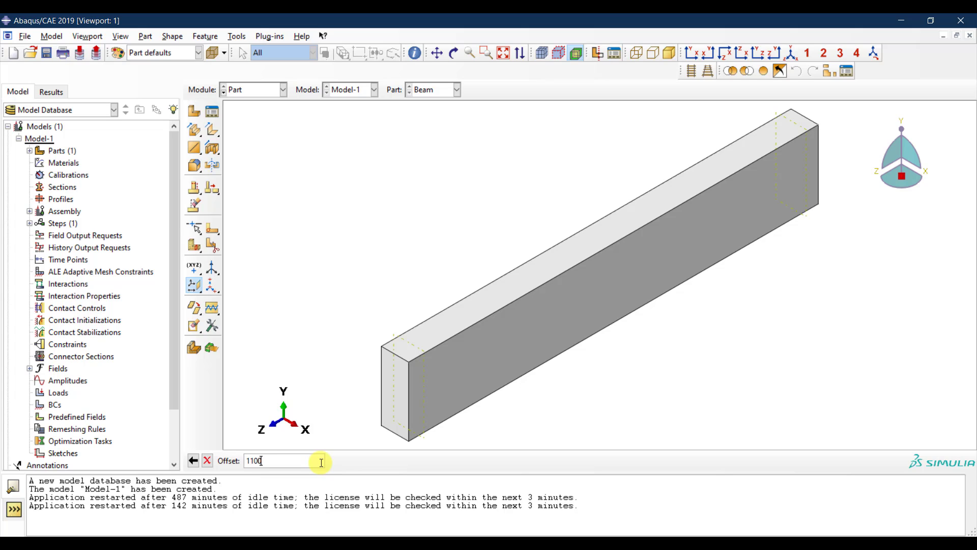
key(Return)
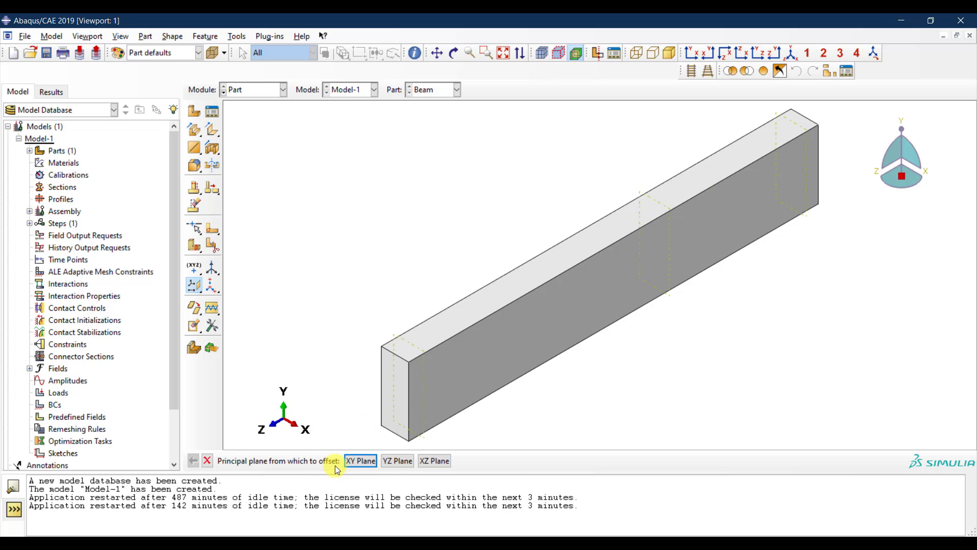
click(360, 461)
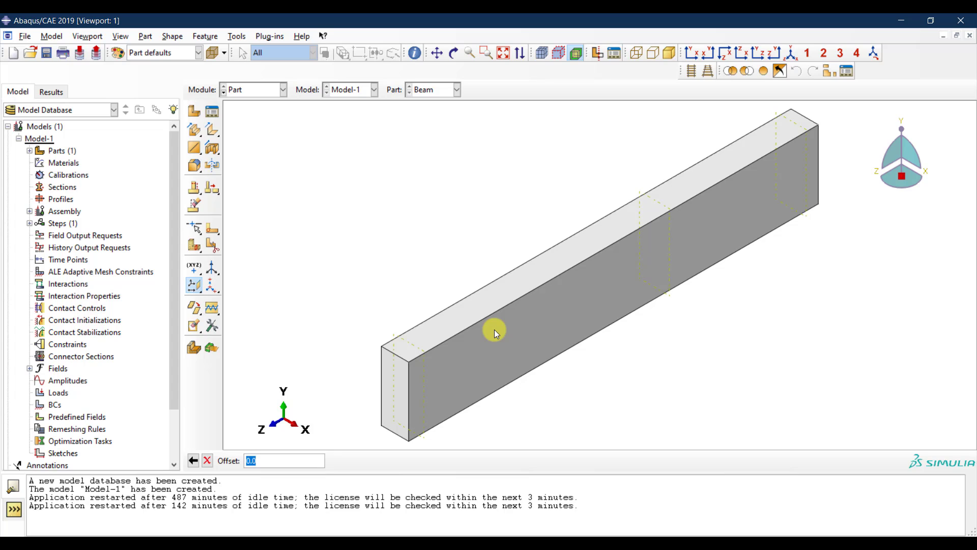
text(1900)
key(Return)
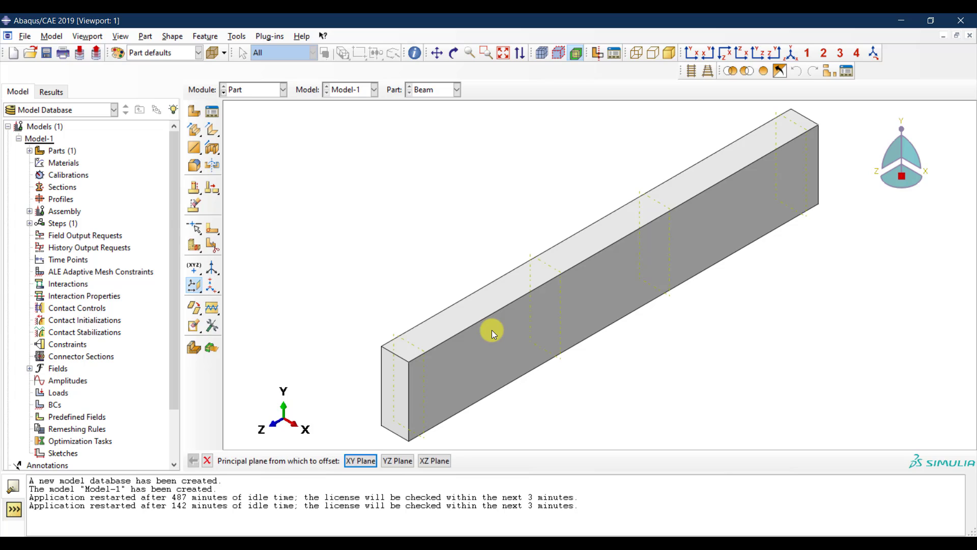
click(208, 461)
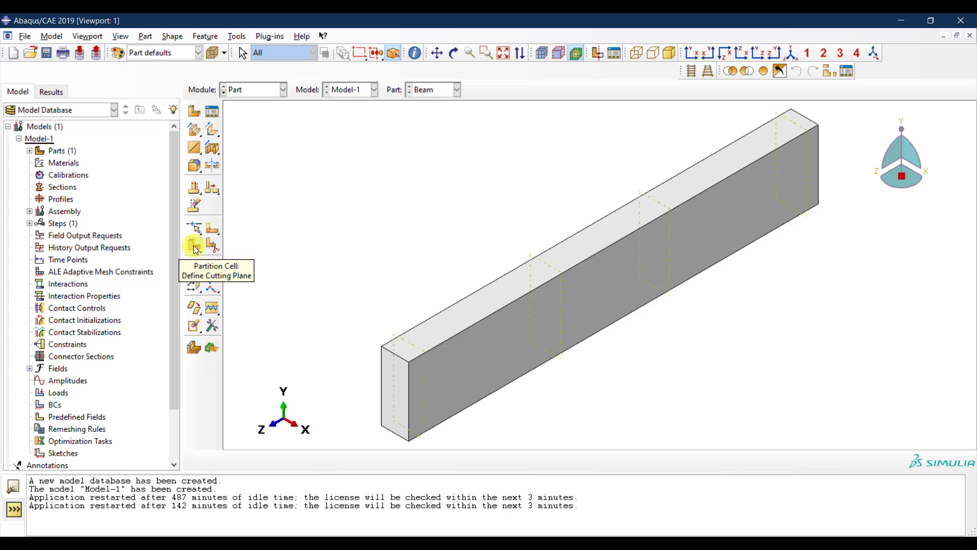
- Partition the beam cell using the datum plane offset 100 from the XY plane
drag(194, 245, 234, 247)
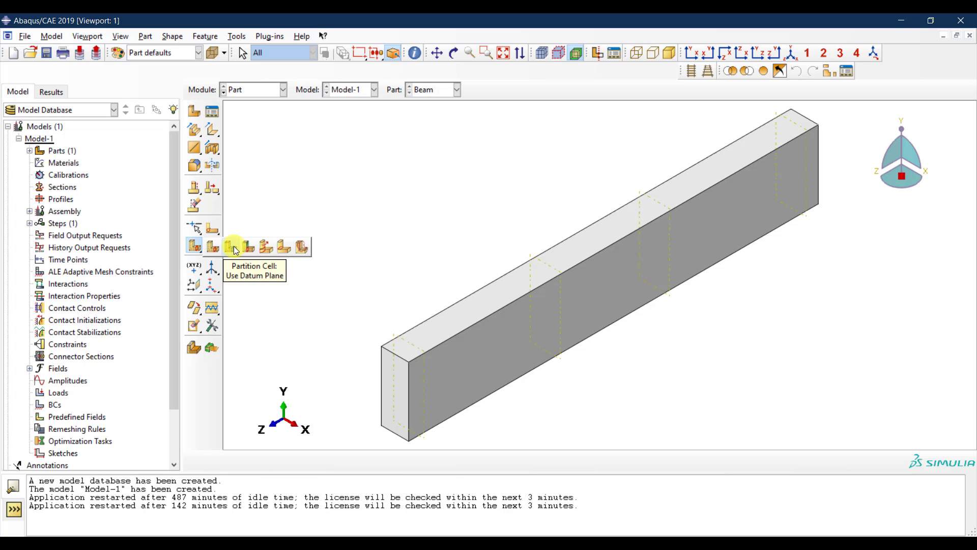
drag(234, 247, 235, 249)
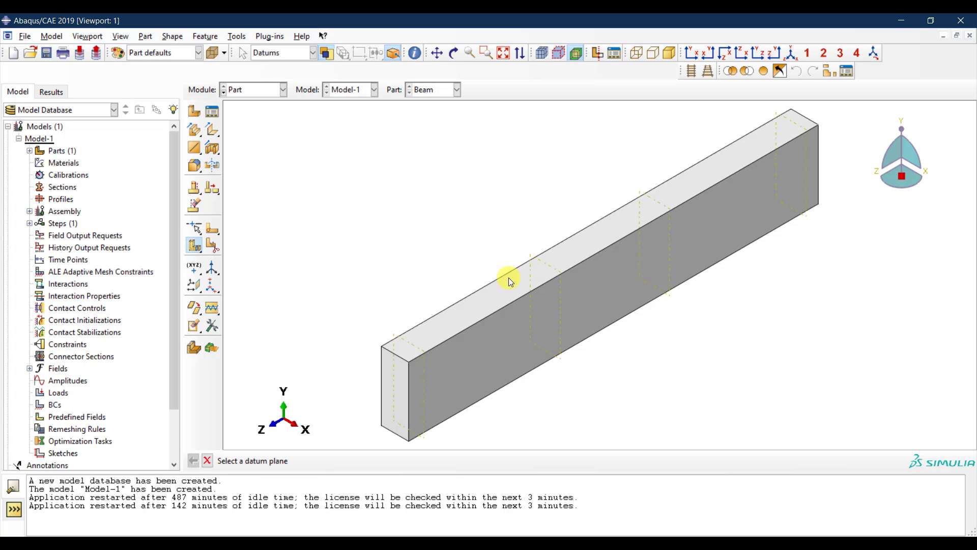
click(806, 145)
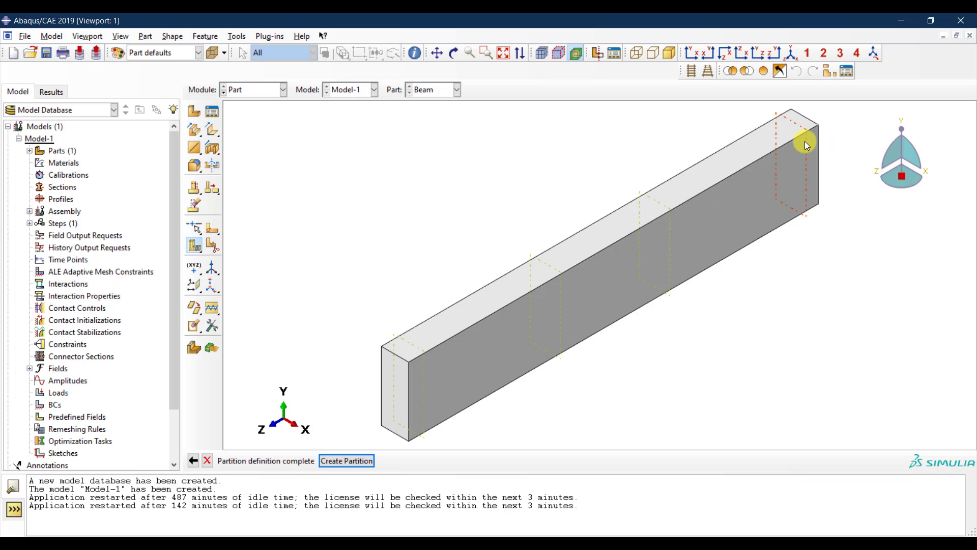
click(358, 461)
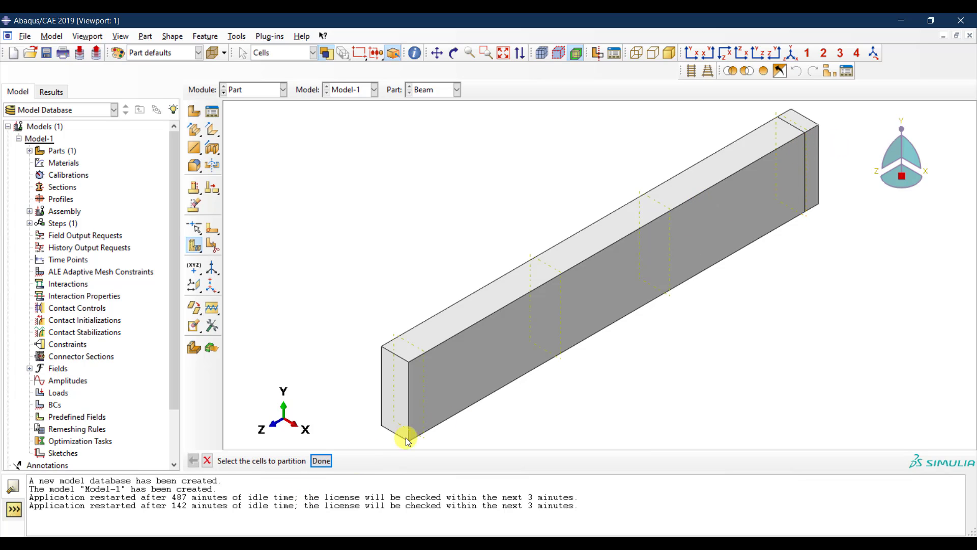
- Partition the beam's large remaining cell with the datum plane at offset 1100
click(725, 209)
click(321, 460)
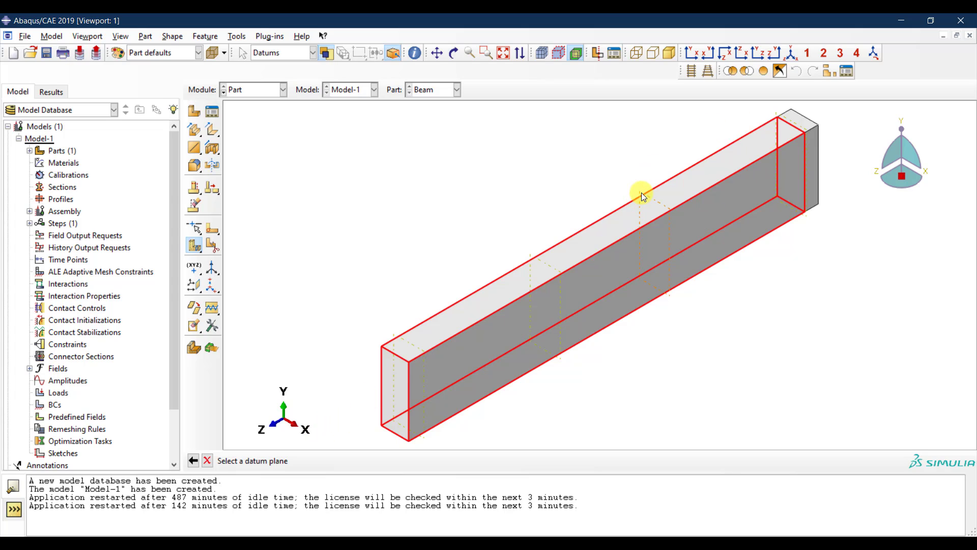
click(640, 192)
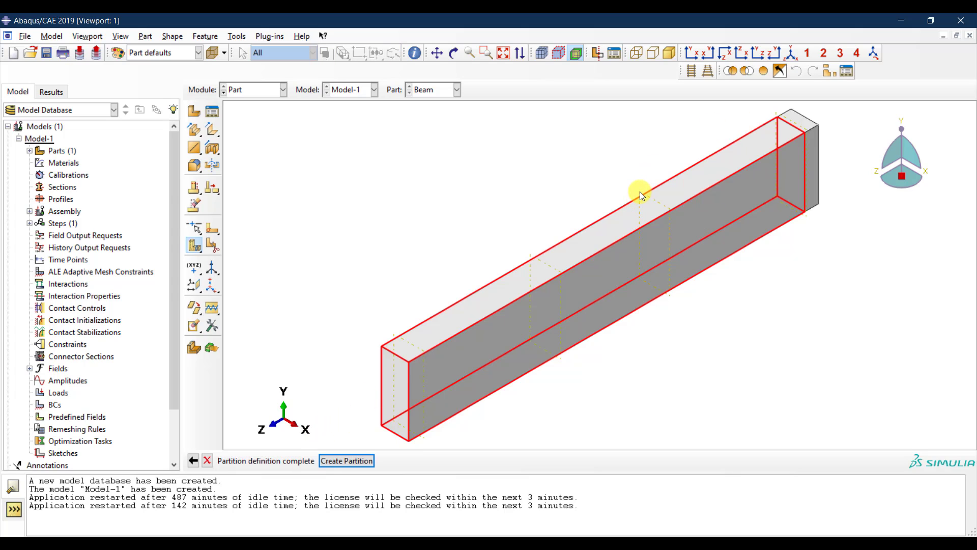
click(344, 461)
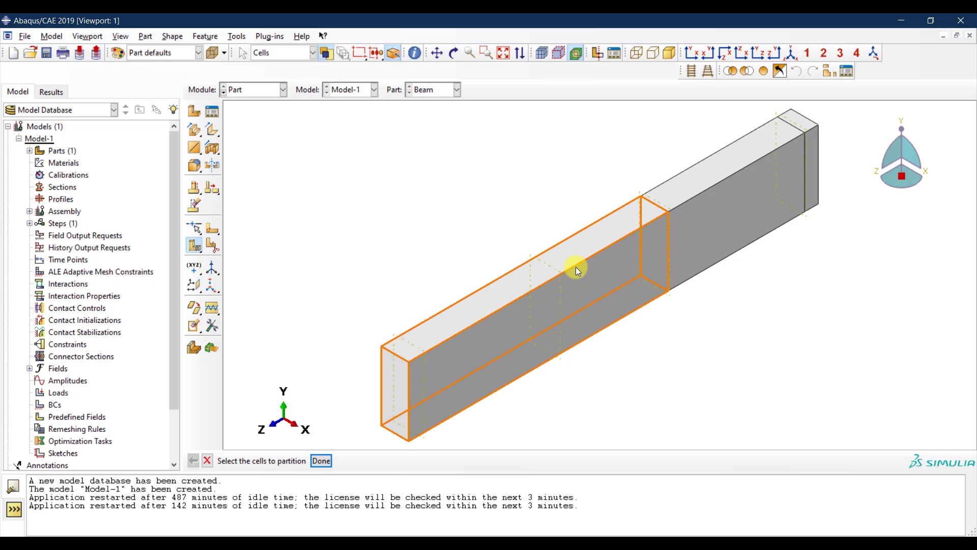
- Partition the beam's long remaining cell using the datum plane offset 1900 from the XY plane
click(575, 267)
click(328, 460)
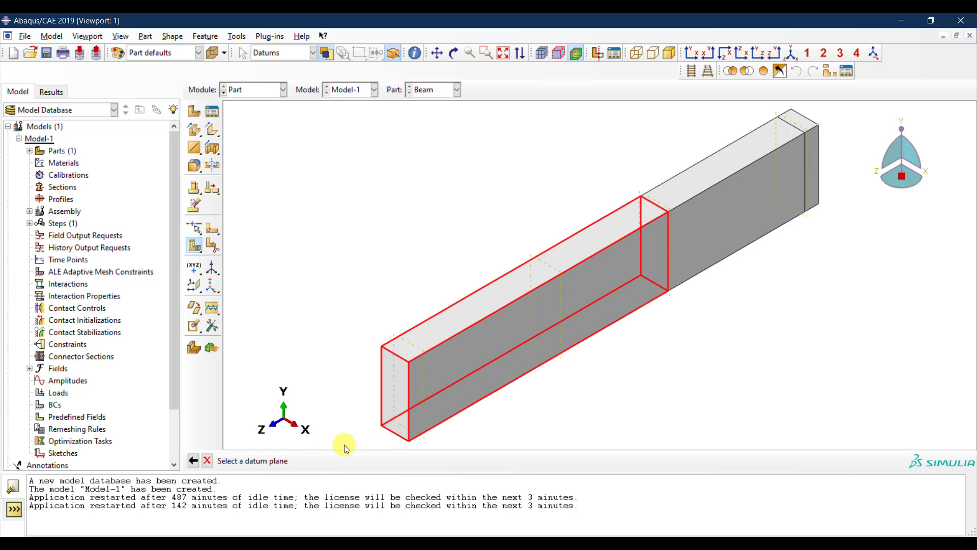
click(543, 261)
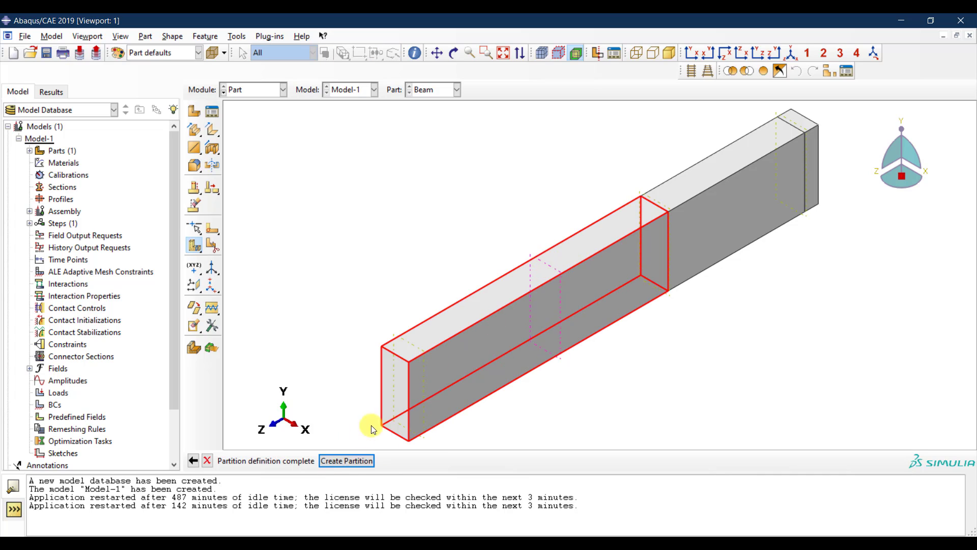
click(344, 461)
- Partition the beam's end cell with the datum plane at offset 2900 and finish partitioning
click(460, 334)
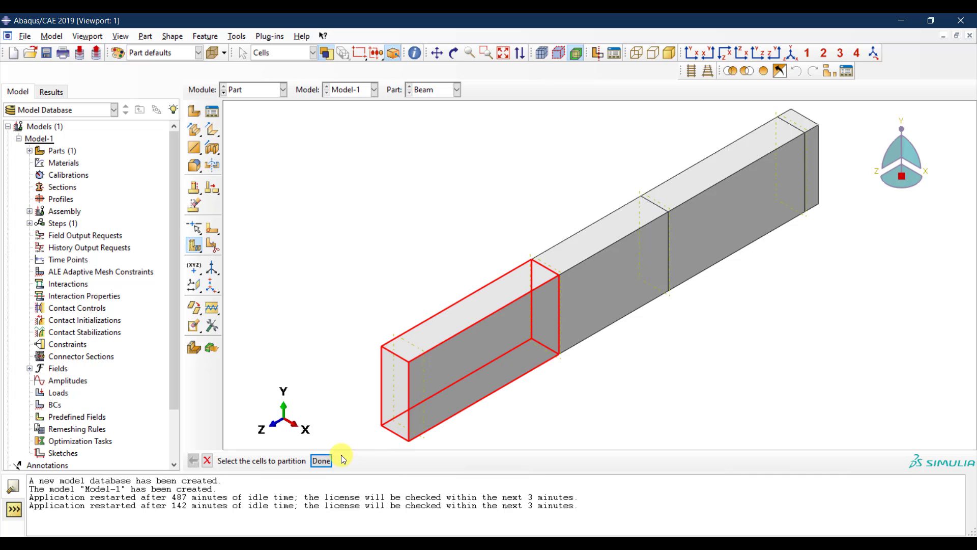
click(326, 461)
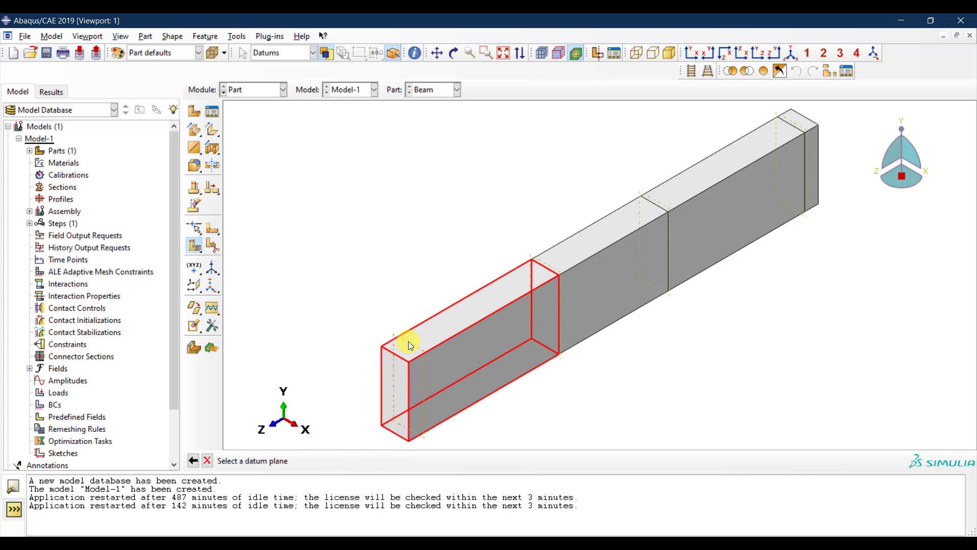
click(408, 341)
click(343, 461)
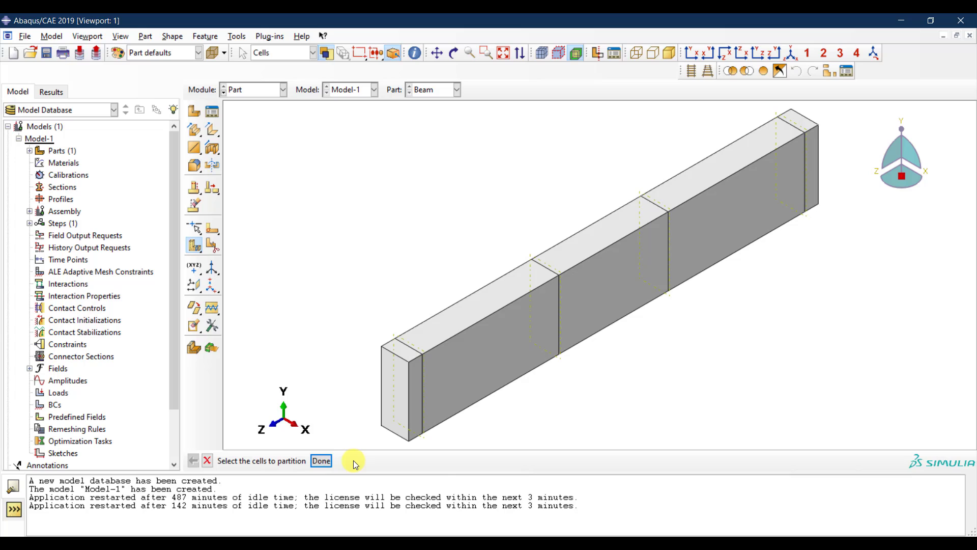
click(325, 461)
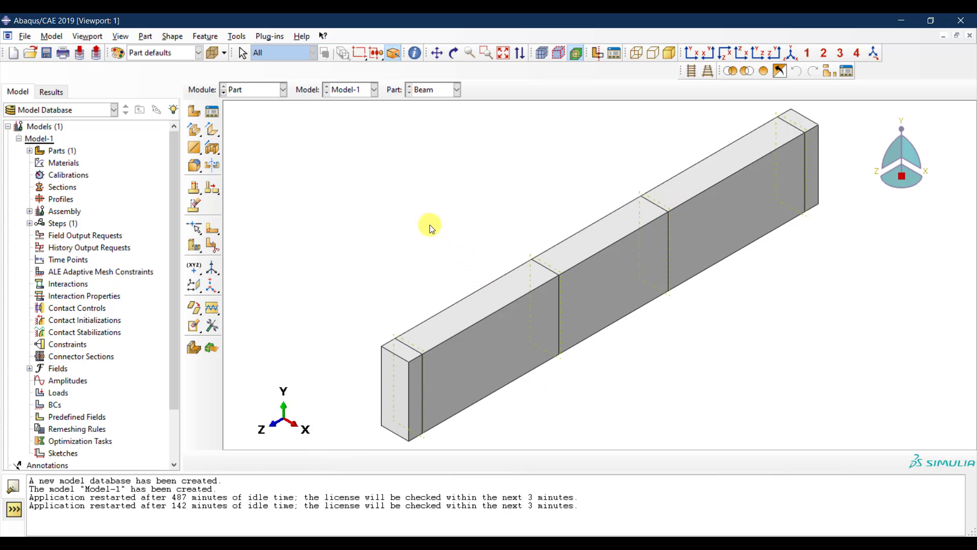
- Create a 3D deformable solid extrusion part named Support with approximate size 200, checking the support shape in the Snip & Sketch reference drawing
click(269, 90)
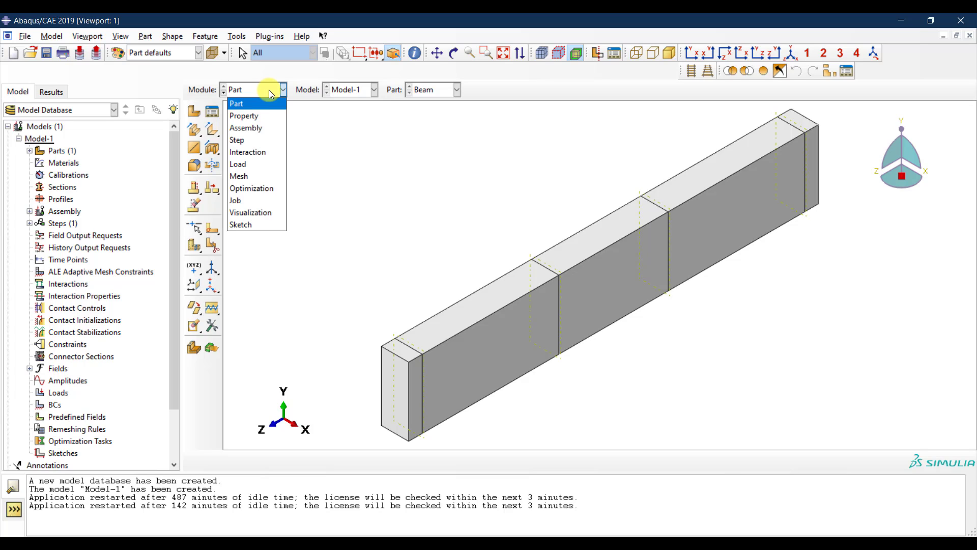
click(233, 92)
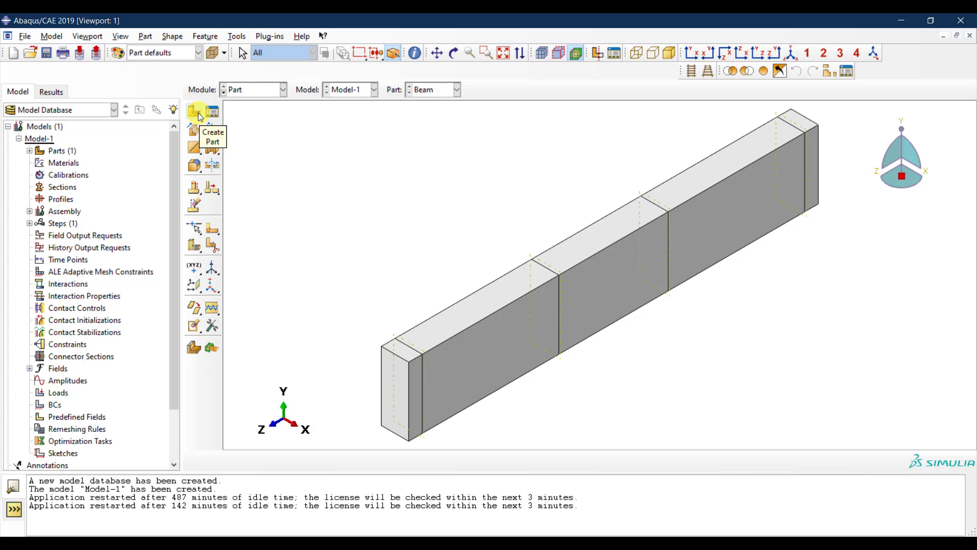
click(197, 111)
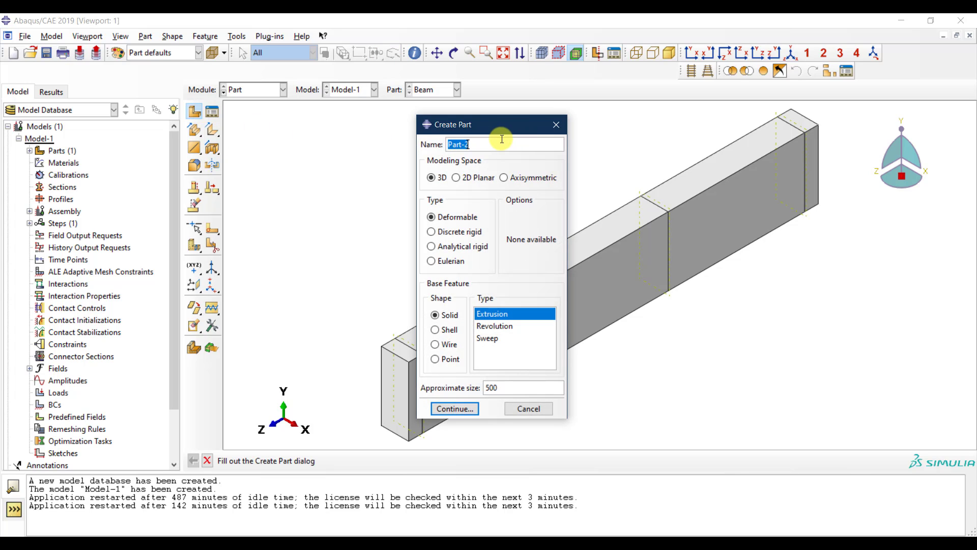
text(Support)
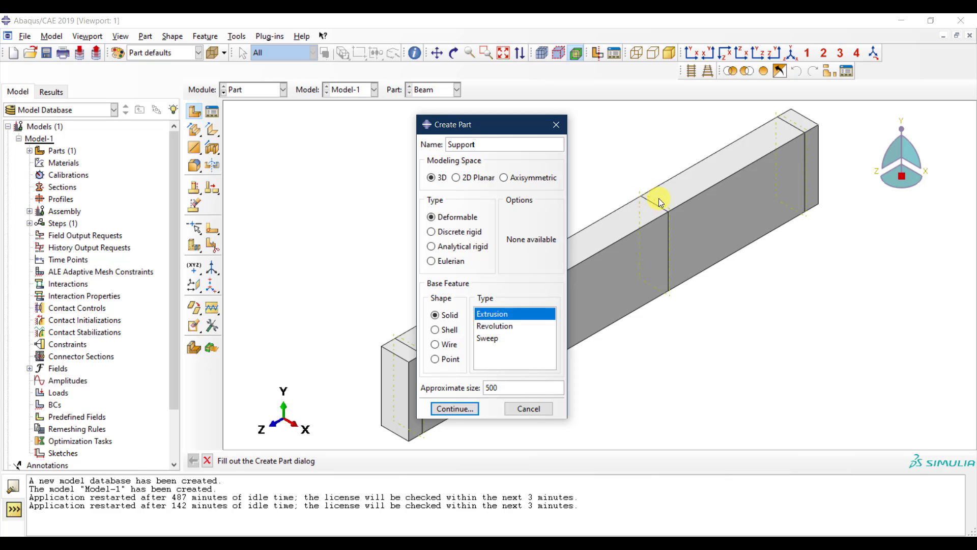
text(t)
click(808, 540)
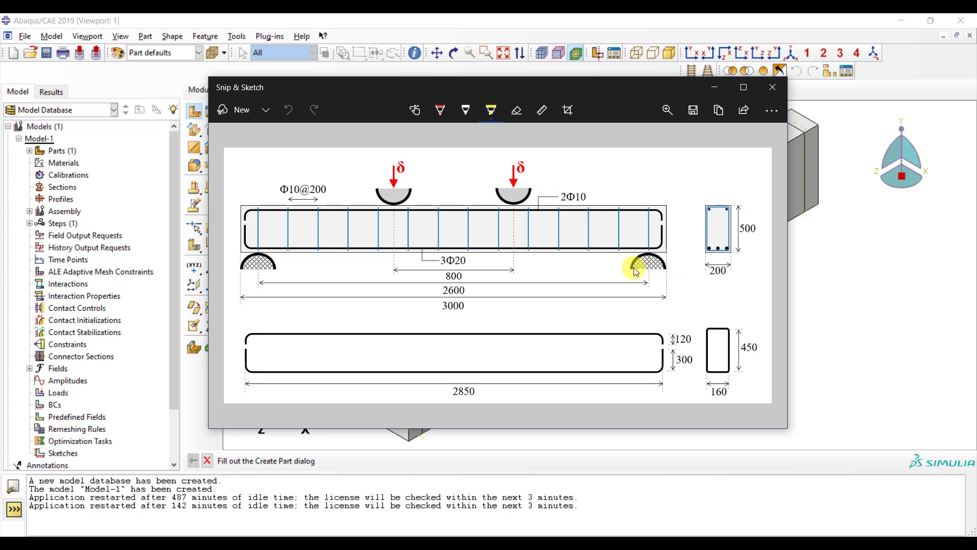
click(714, 95)
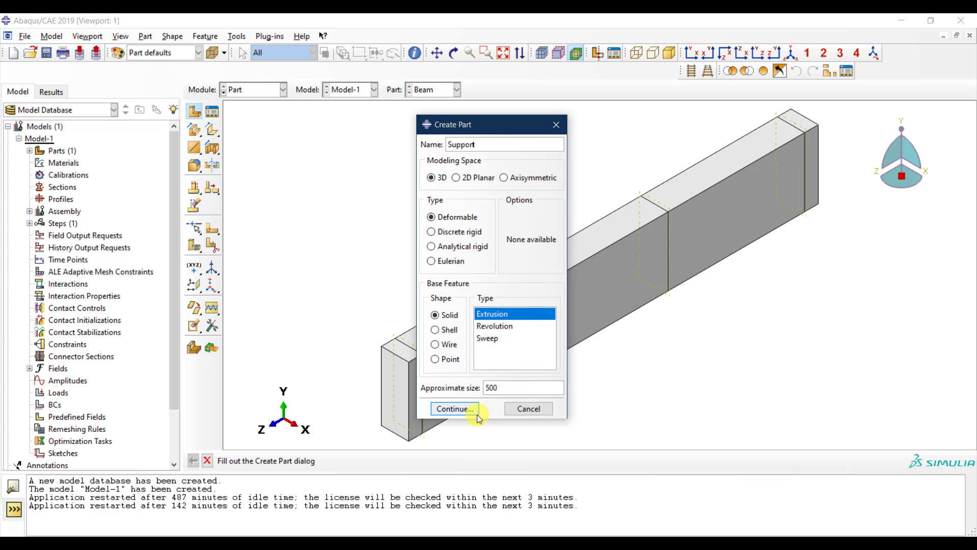
double_click(513, 386)
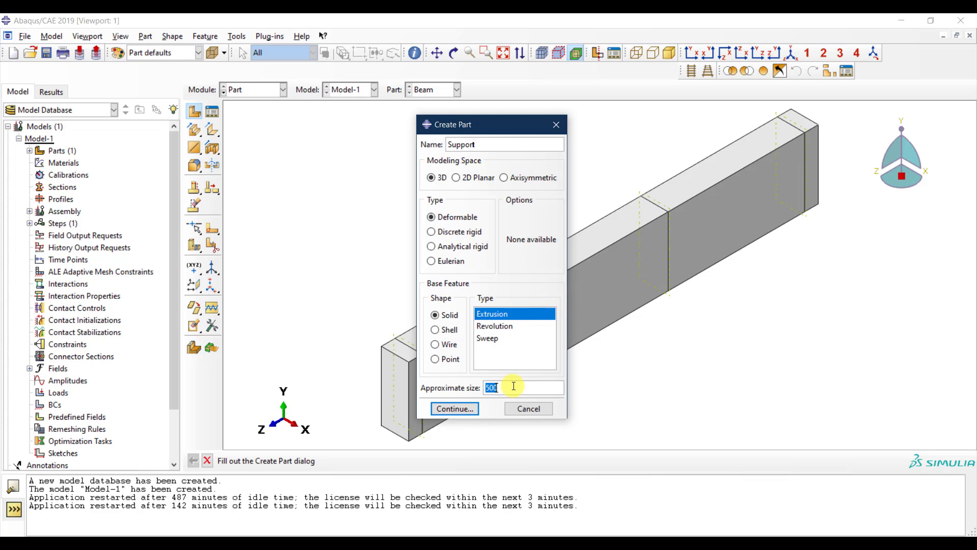
text(200)
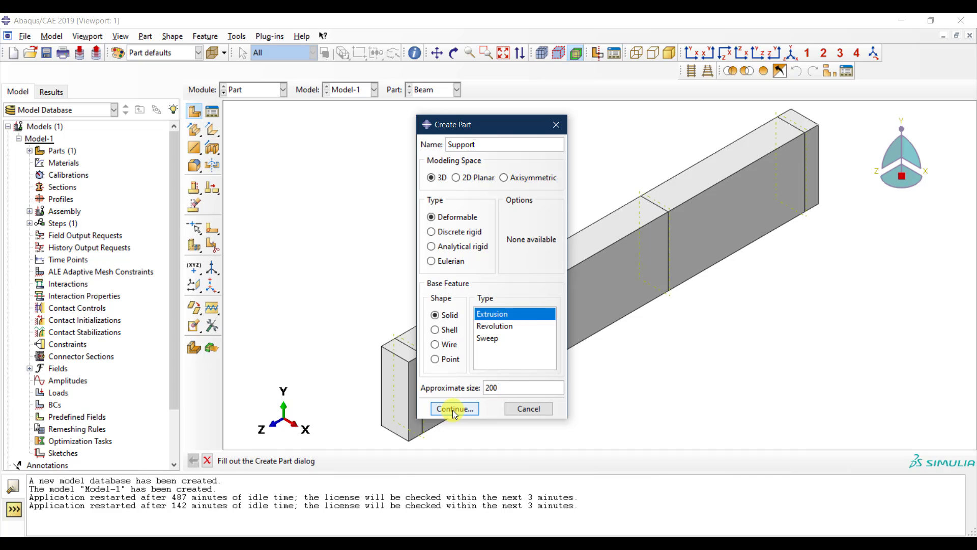
click(454, 409)
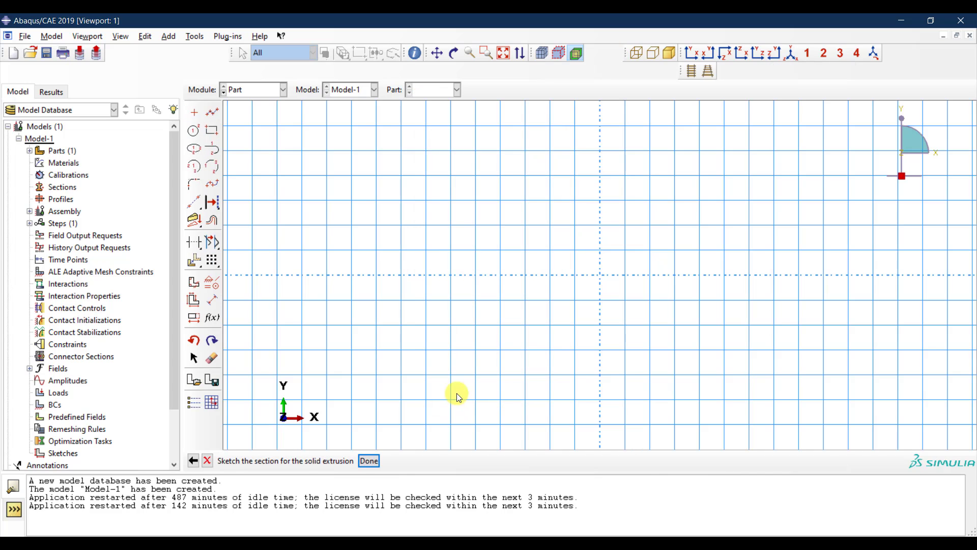
- Sketch a circle of radius 100 centred on the origin for the support's section
scroll(514, 284, down, 5)
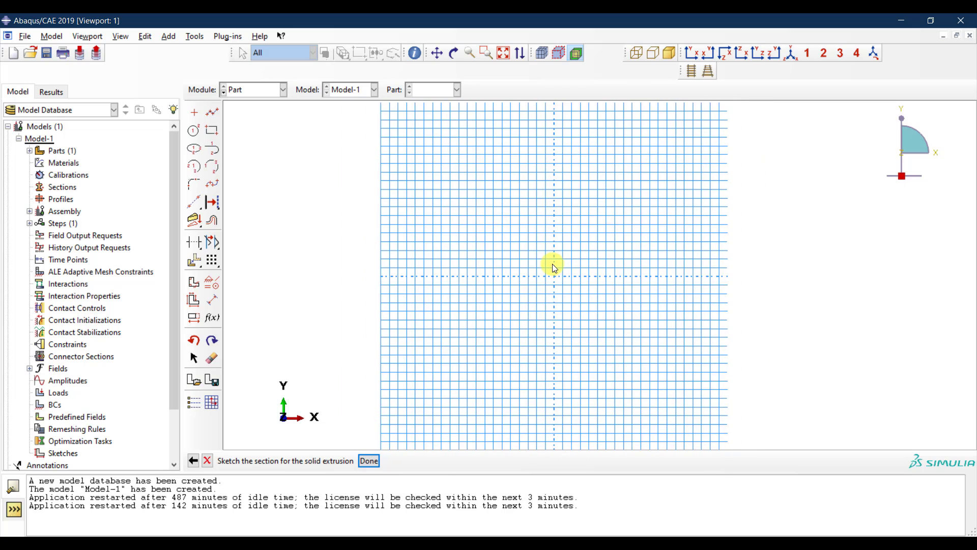
scroll(559, 285, up, 3)
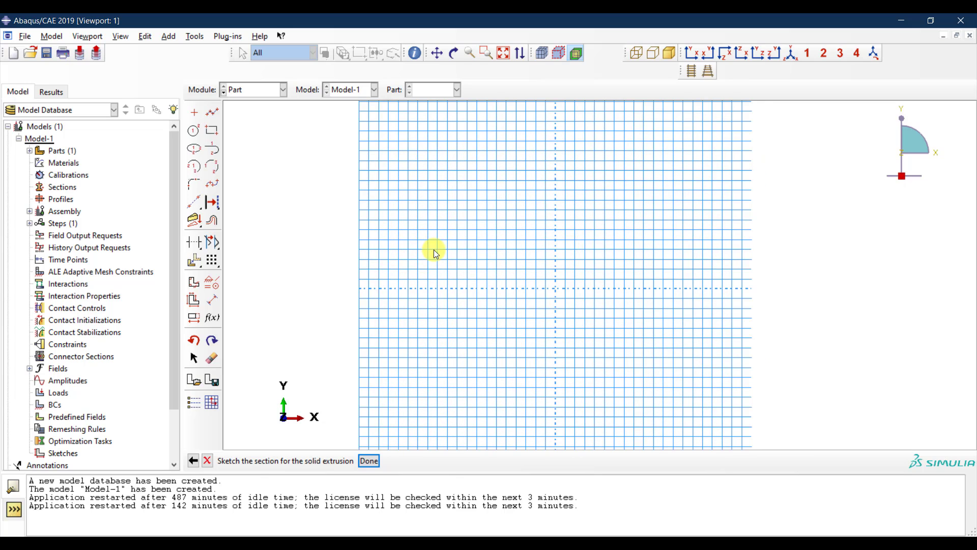
click(194, 132)
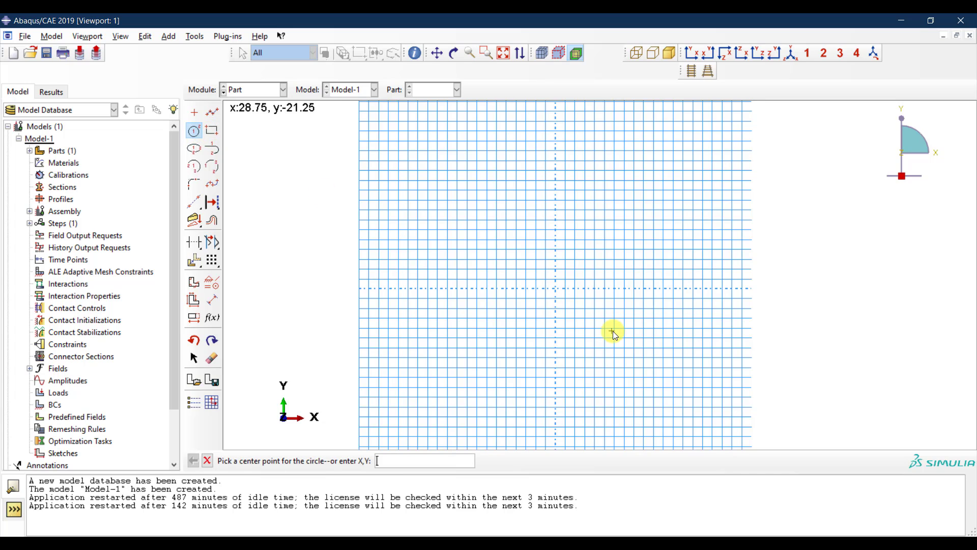
click(556, 288)
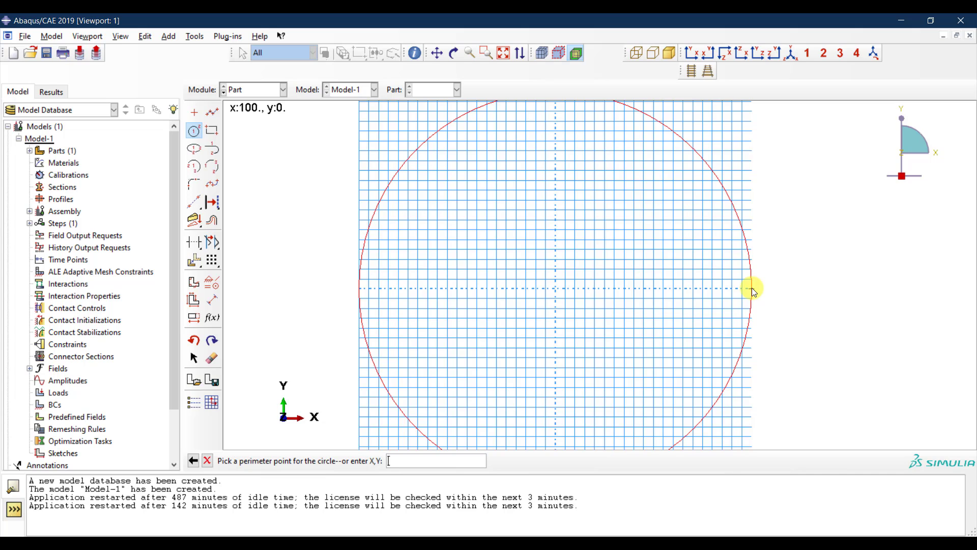
click(753, 289)
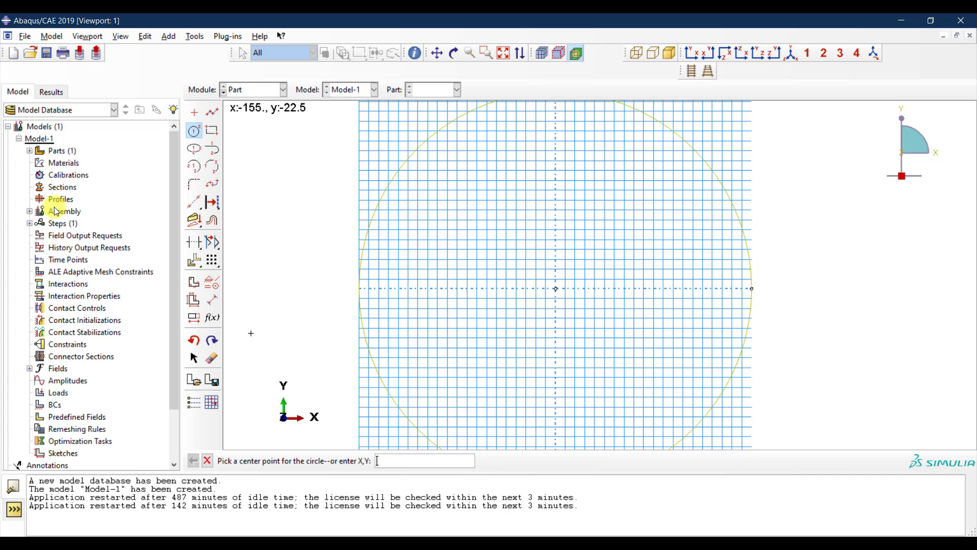
- Draw a horizontal diameter line across the circle and trim away the upper arc, leaving a lower semicircle
click(210, 113)
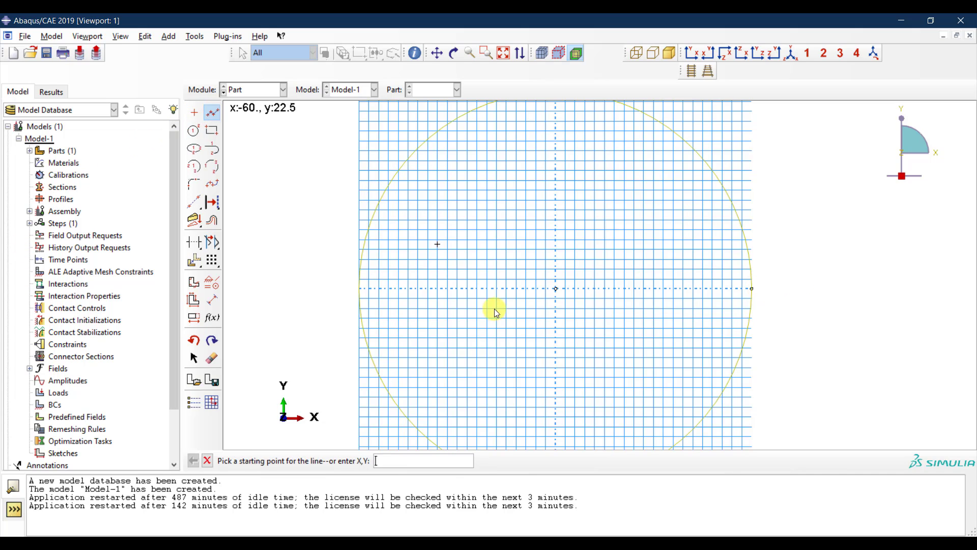
click(358, 288)
click(753, 288)
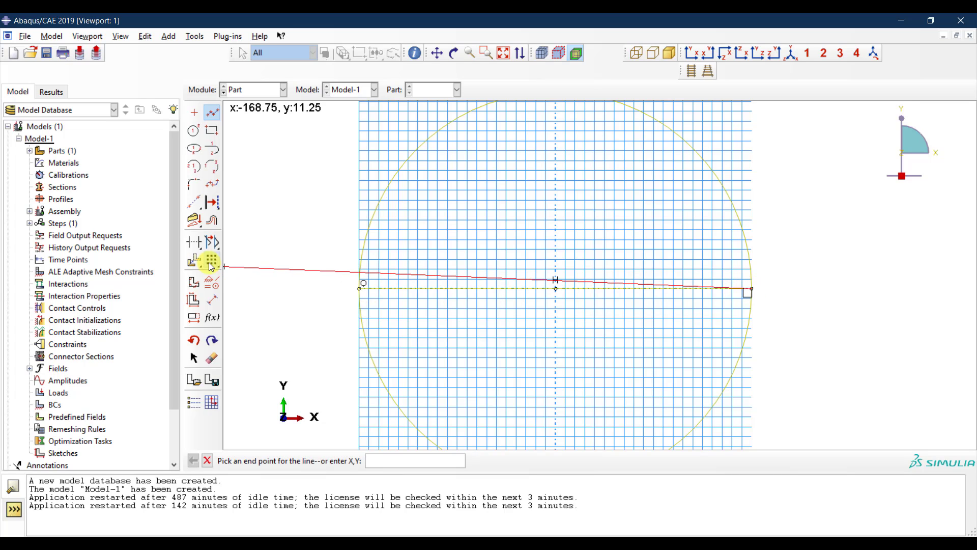
click(195, 242)
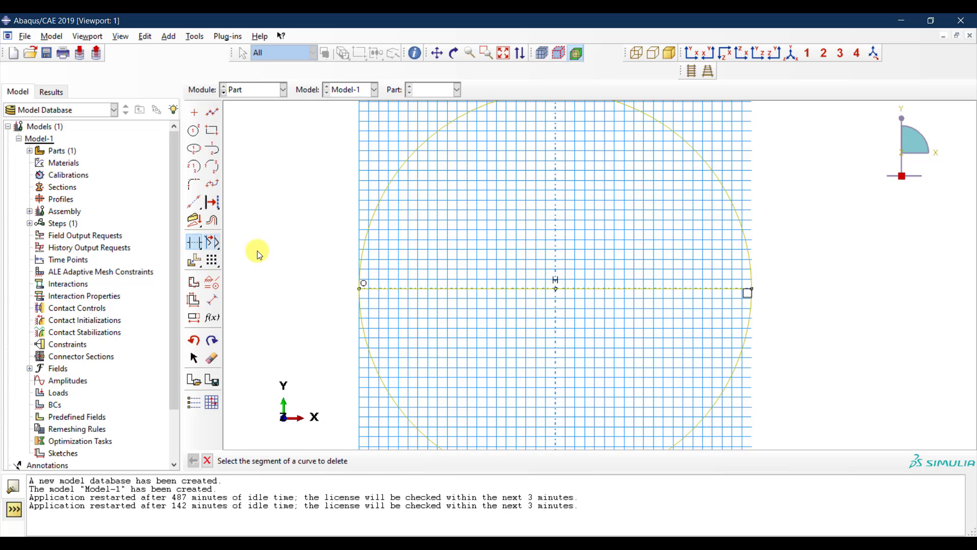
click(377, 213)
scroll(353, 352, down, 2)
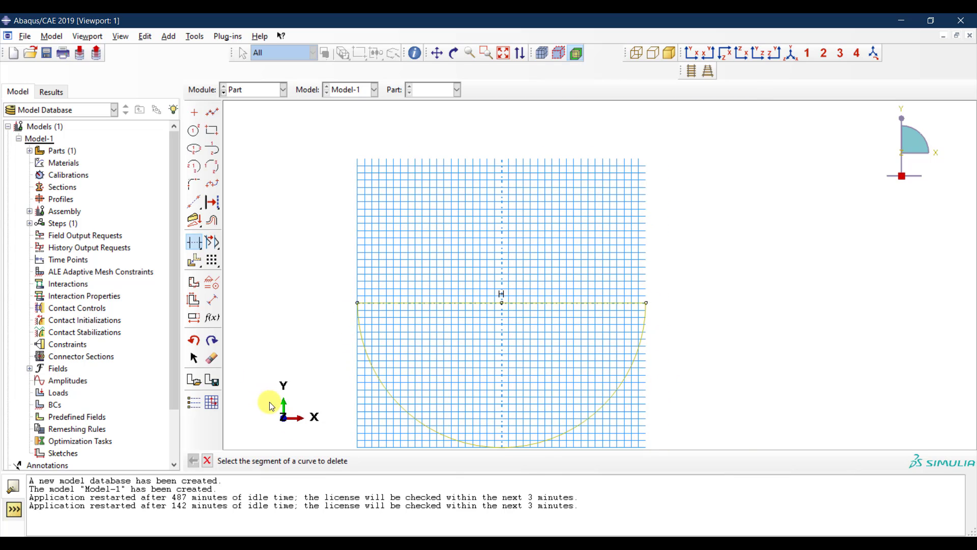
click(212, 463)
- Finish the semicircular section sketch and extrude it to a depth of 200
click(367, 461)
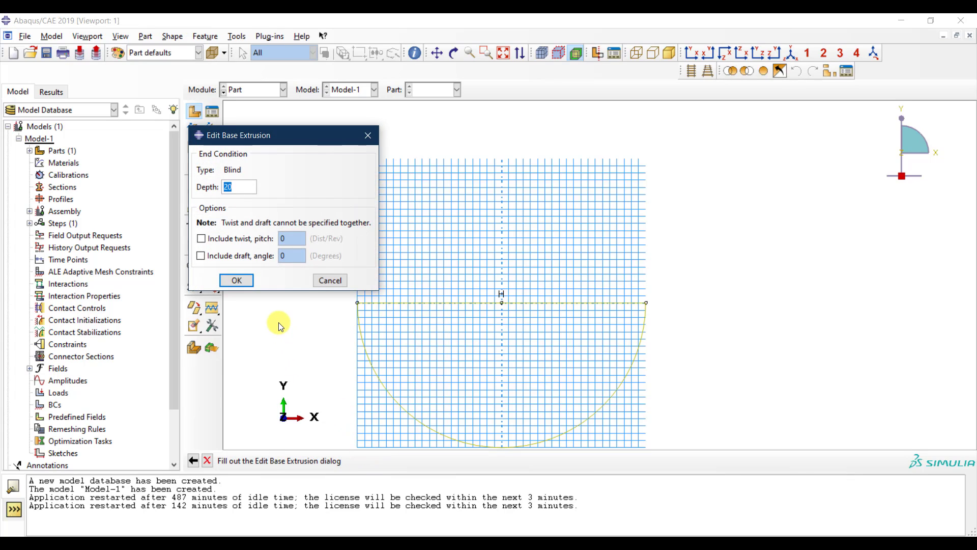
text(200)
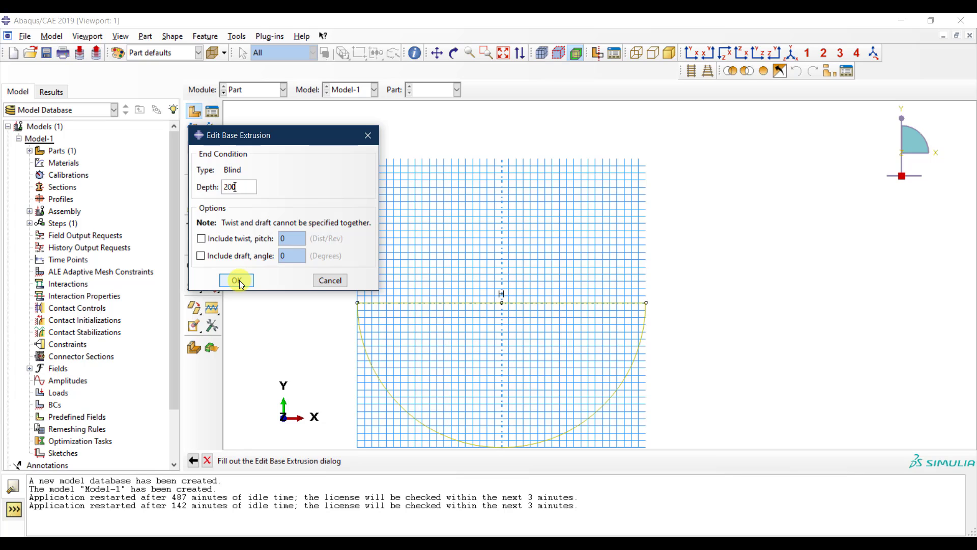
click(238, 281)
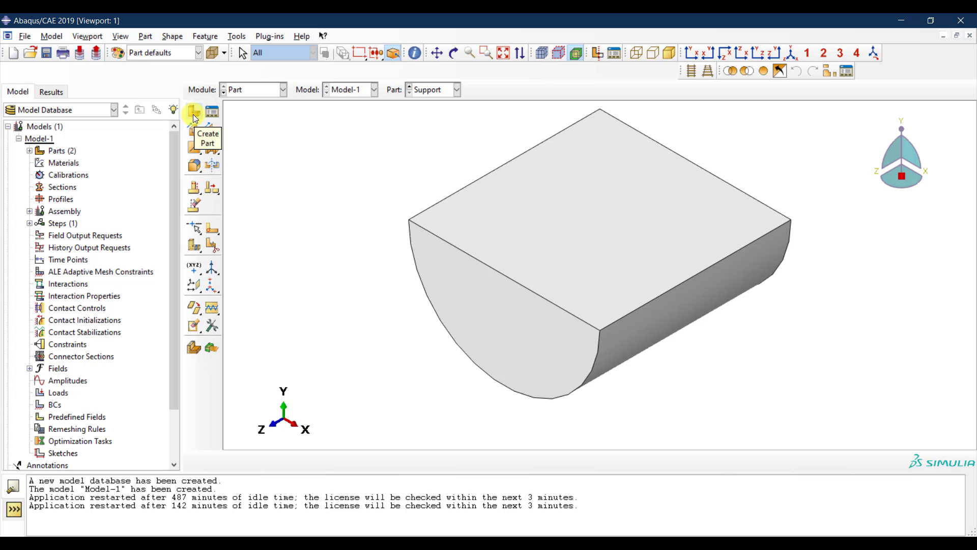
- Create a 3D deformable planar wire part named Stirrup with approximate size 500
click(193, 114)
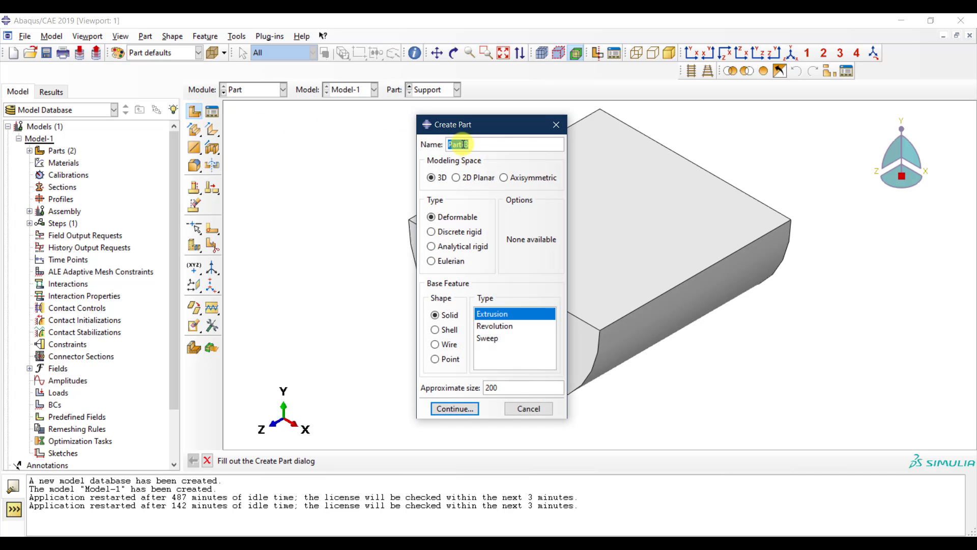
text(Stirrup)
click(465, 222)
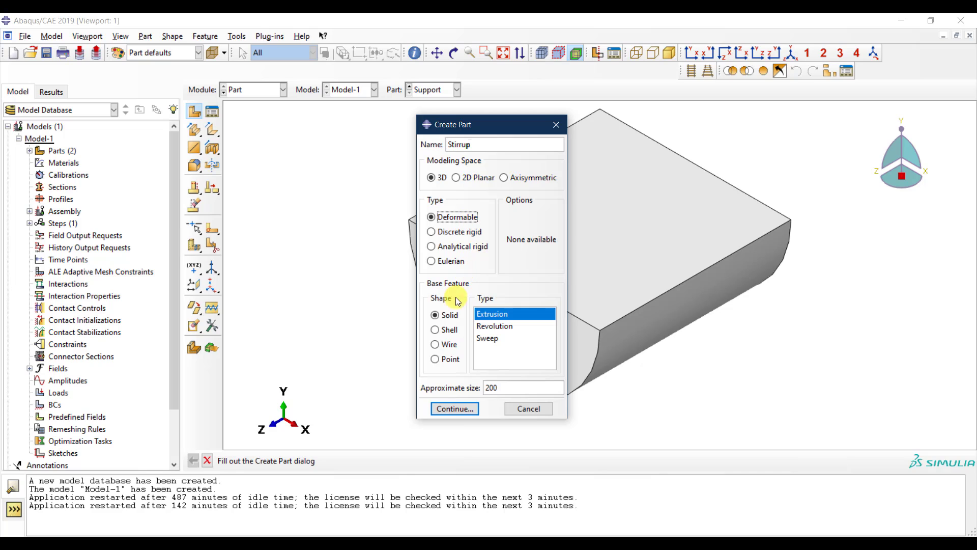
click(437, 344)
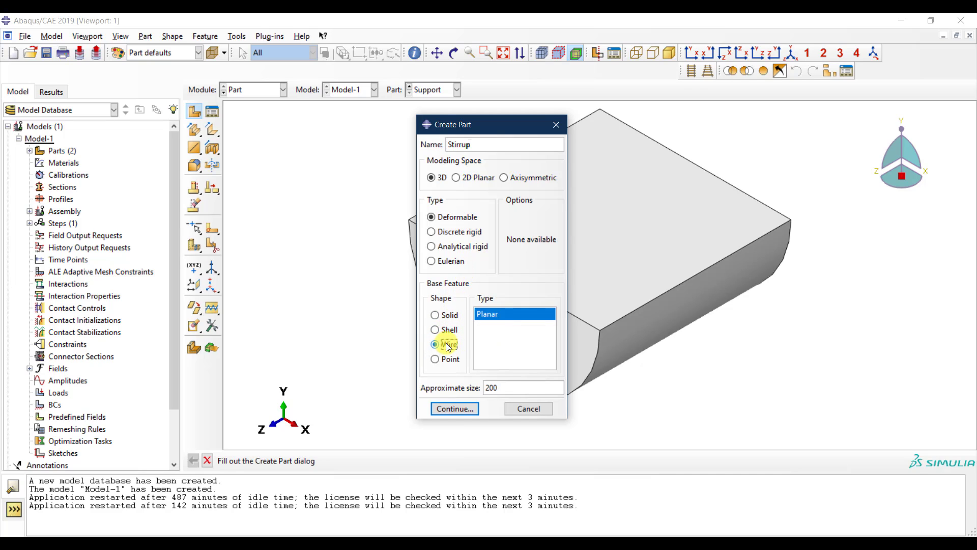
double_click(510, 387)
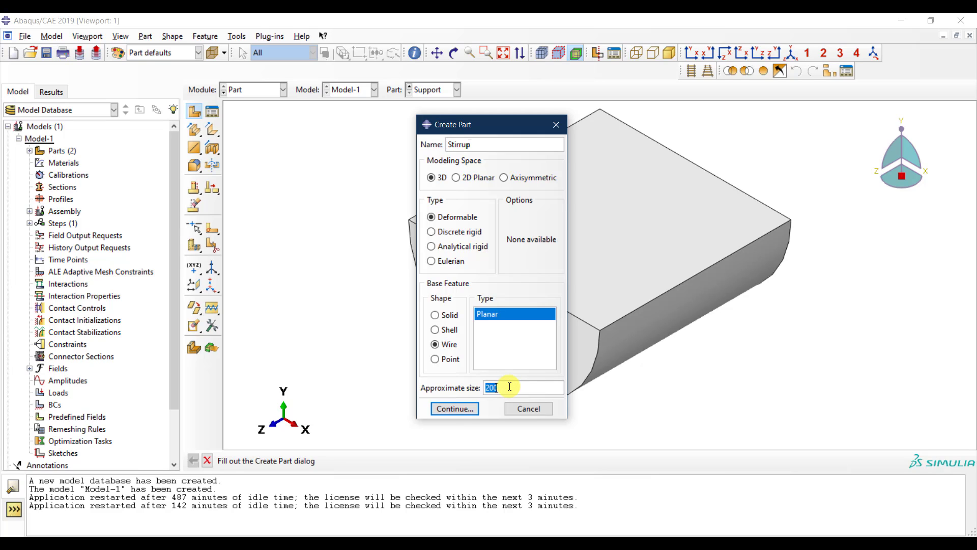
text(500)
click(455, 409)
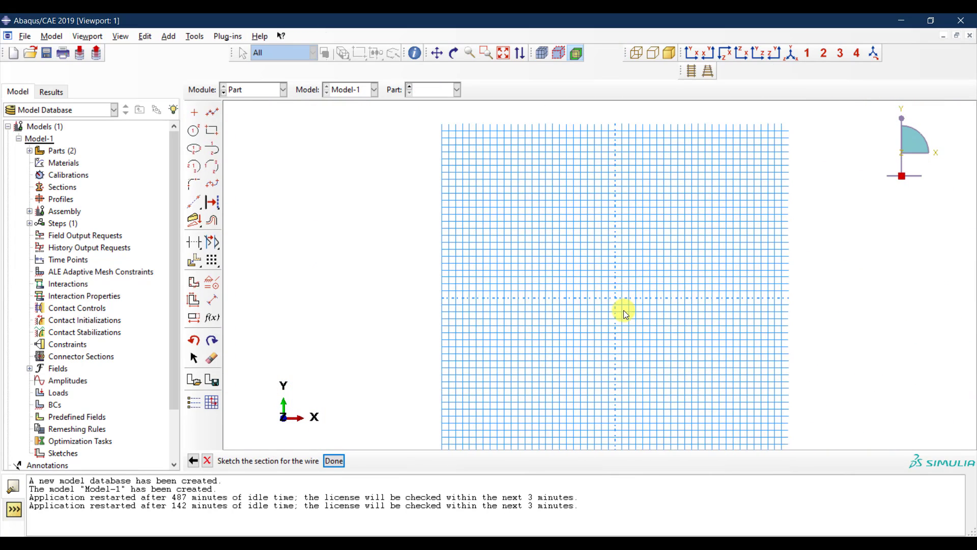
- Check the stirrup's width and height in the Snip & Sketch reference drawing, and return to the empty wire sketch
scroll(801, 419, up, 1)
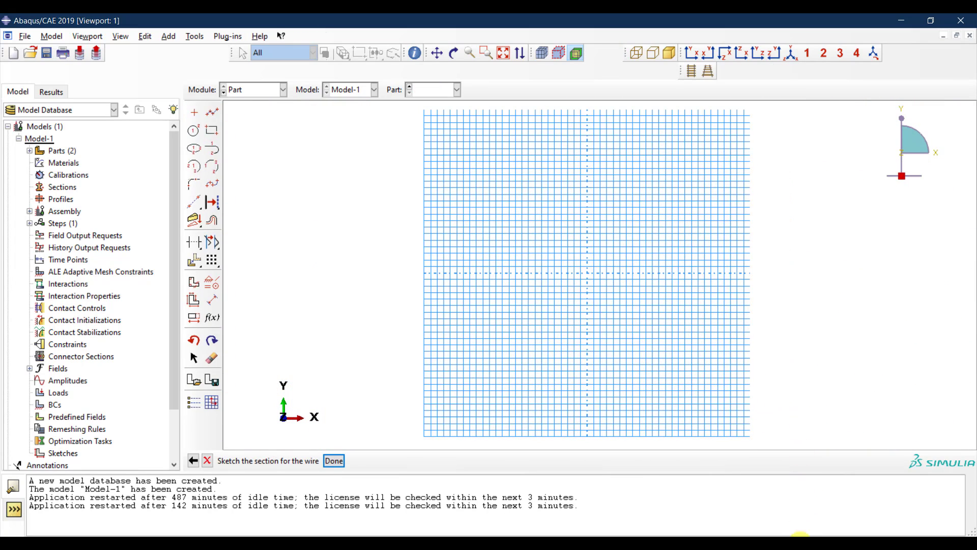
click(106, 537)
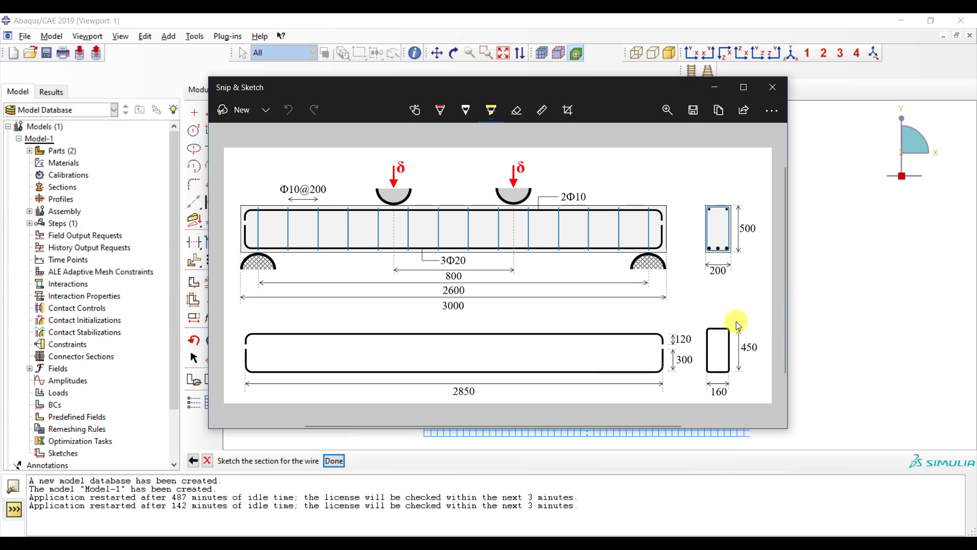
click(716, 87)
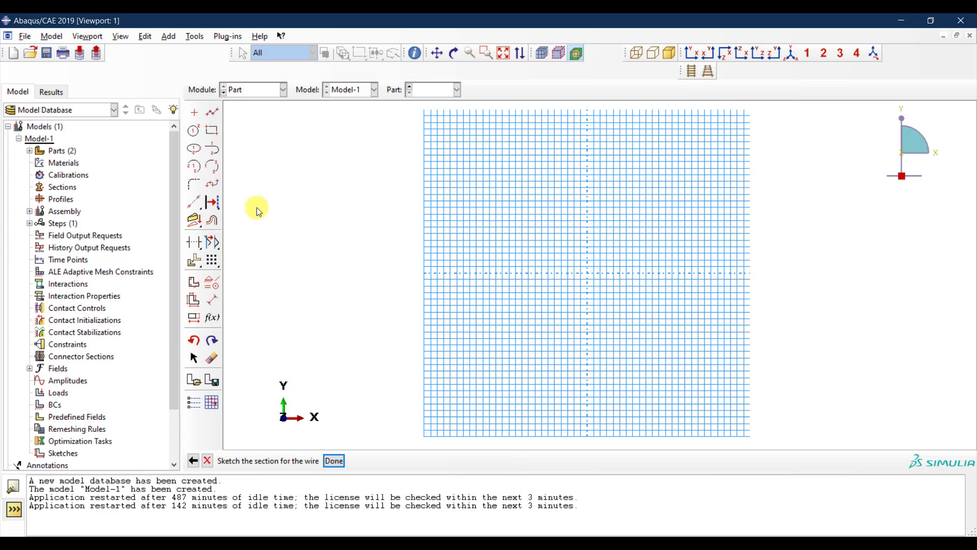
- Sketch a rectangle about 160 wide and 450 high, centred on the origin, for the stirrup
click(213, 129)
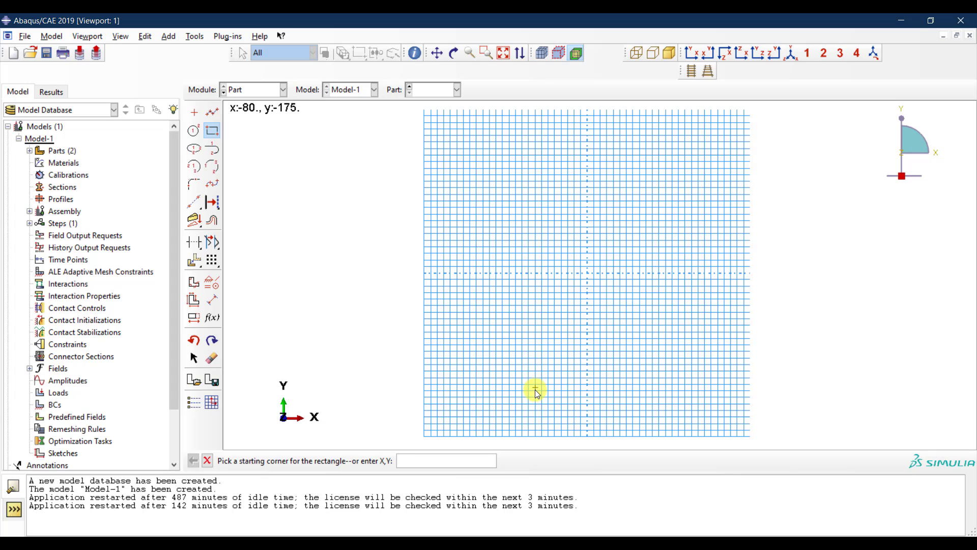
click(536, 420)
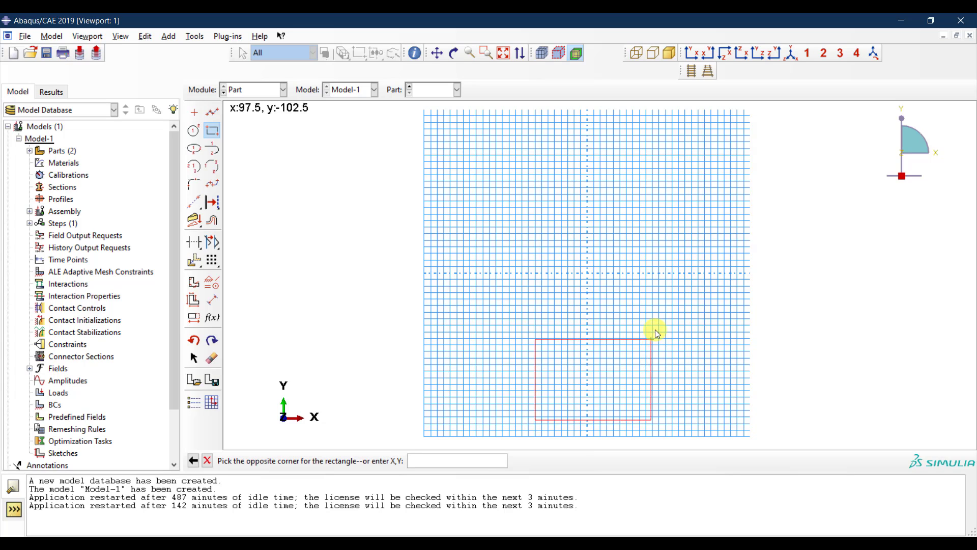
click(640, 126)
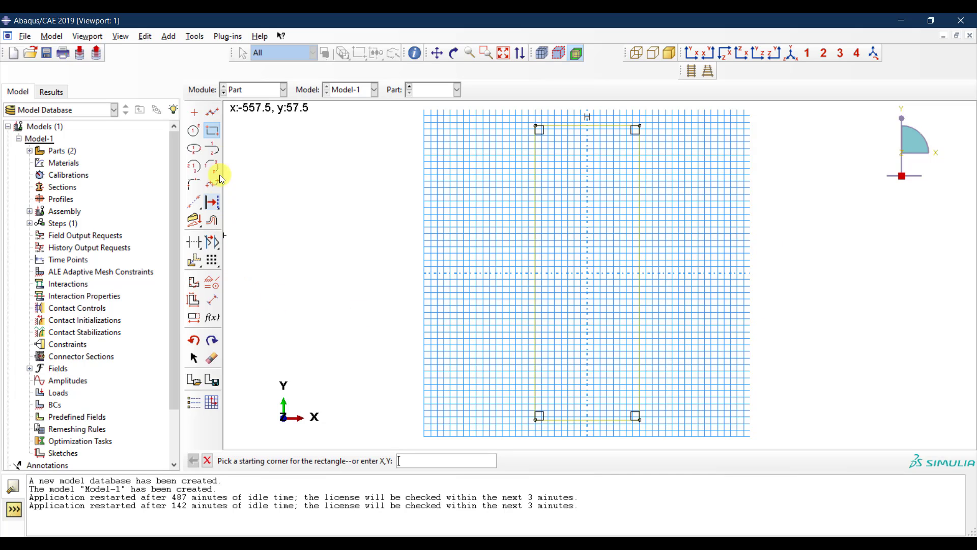
- Dimension the rectangle's bottom edge as 160 and its right vertical edge as 450
click(212, 299)
click(606, 421)
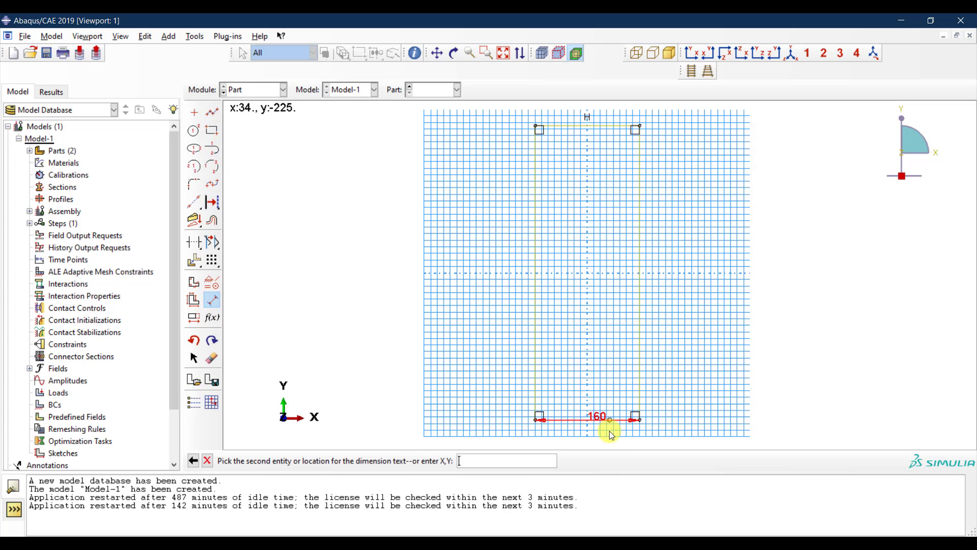
click(599, 434)
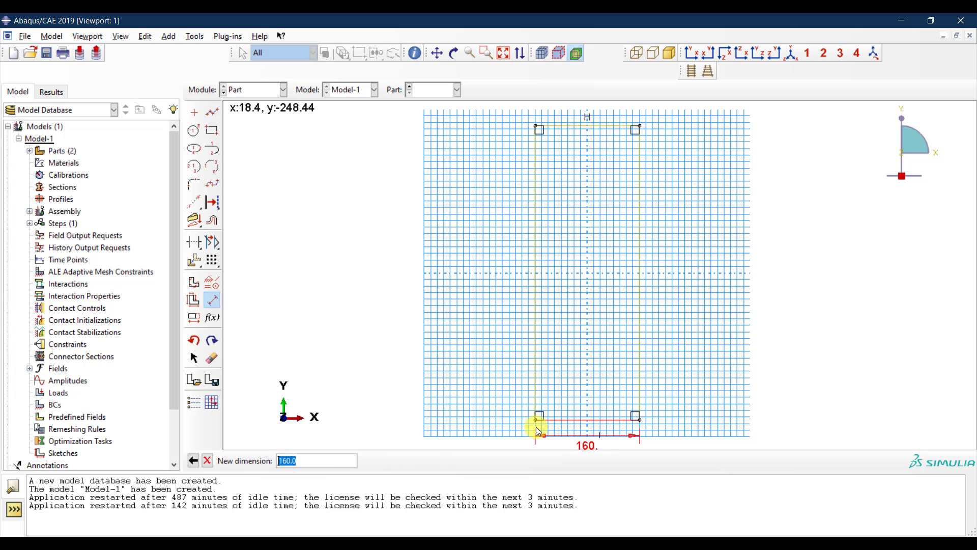
key(Return)
click(212, 299)
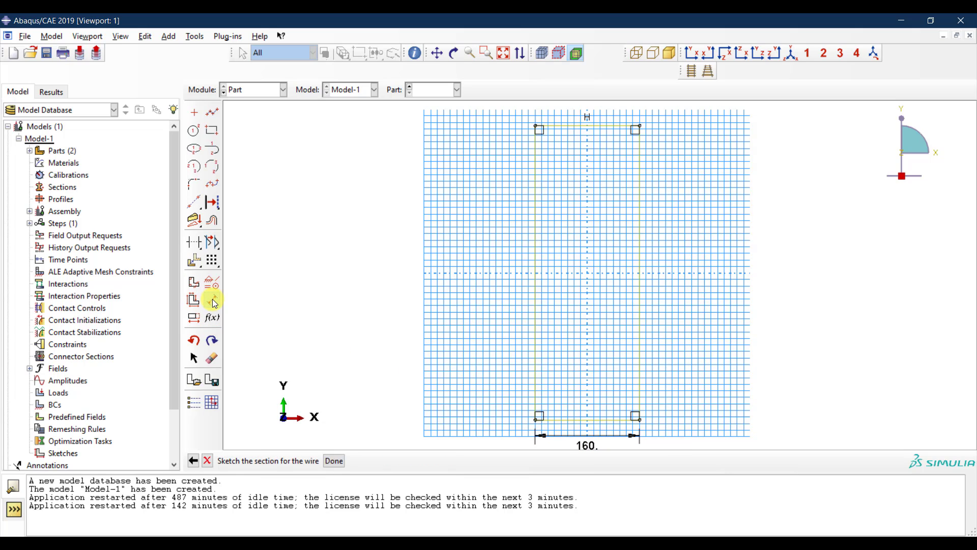
click(641, 288)
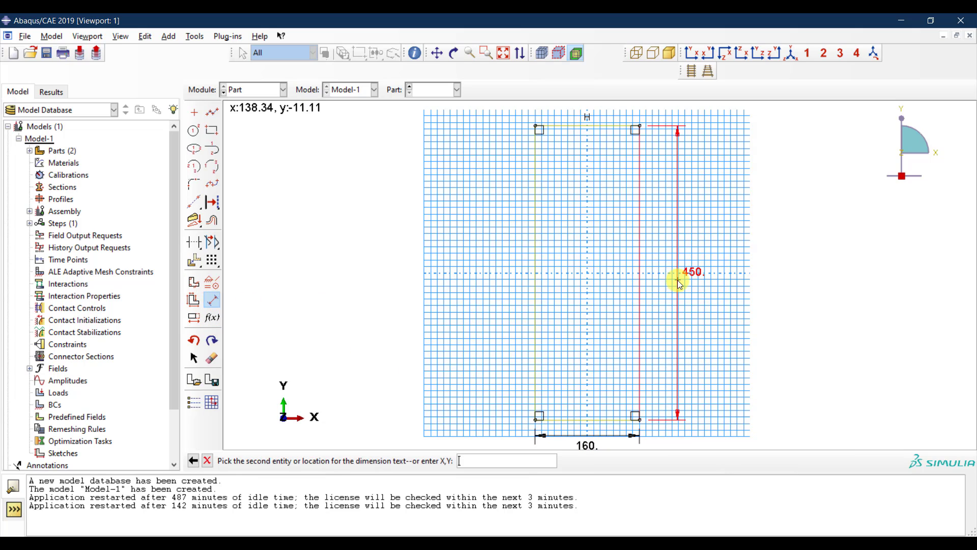
click(666, 281)
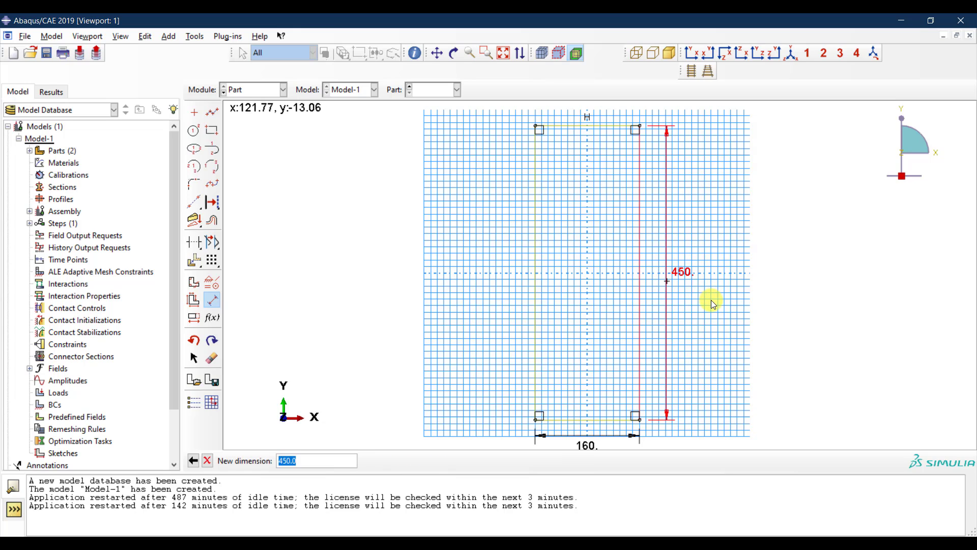
key(Return)
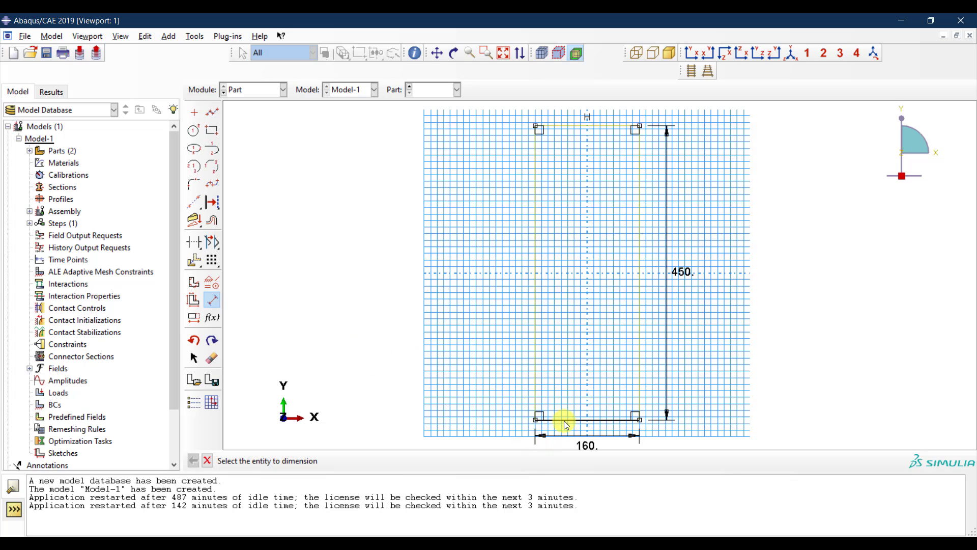
- Fillet all four corners of the rectangle with radius 10, finish the stirrup sketch, and show the wire in isometric view
click(197, 184)
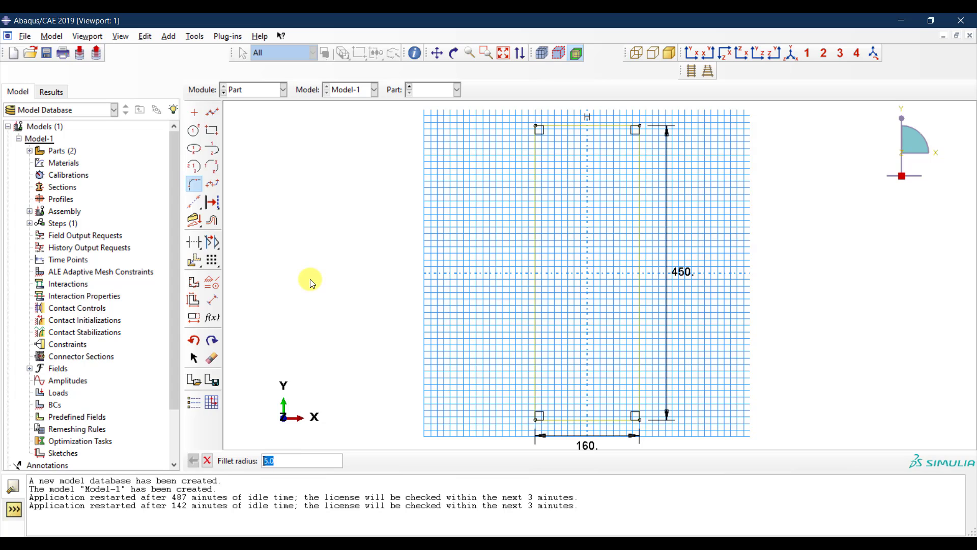
text(10)
key(Return)
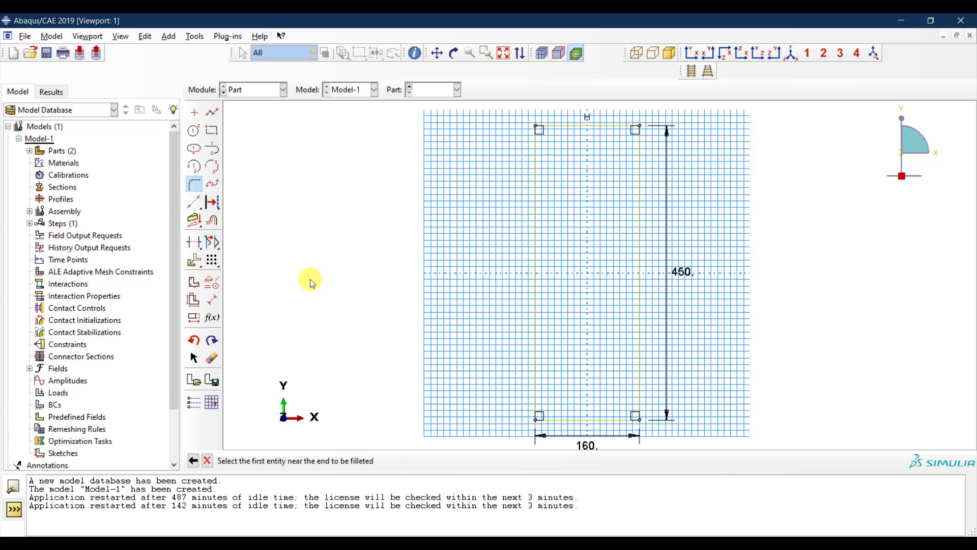
click(618, 420)
click(638, 386)
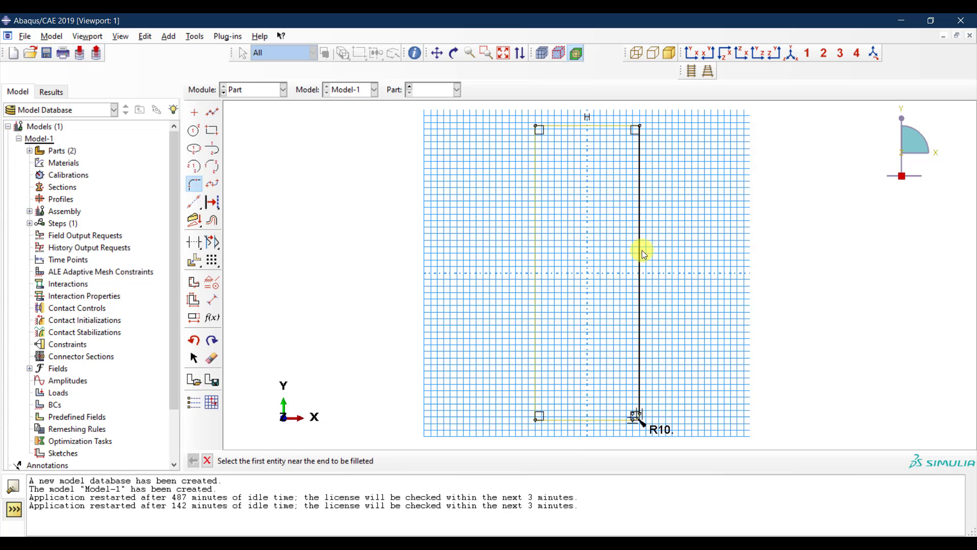
click(640, 160)
click(621, 127)
click(560, 127)
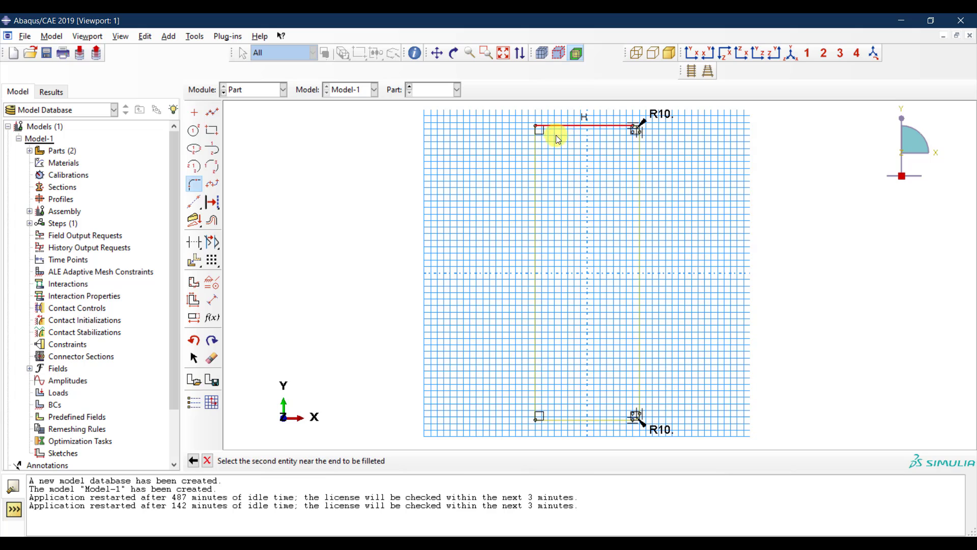
click(539, 145)
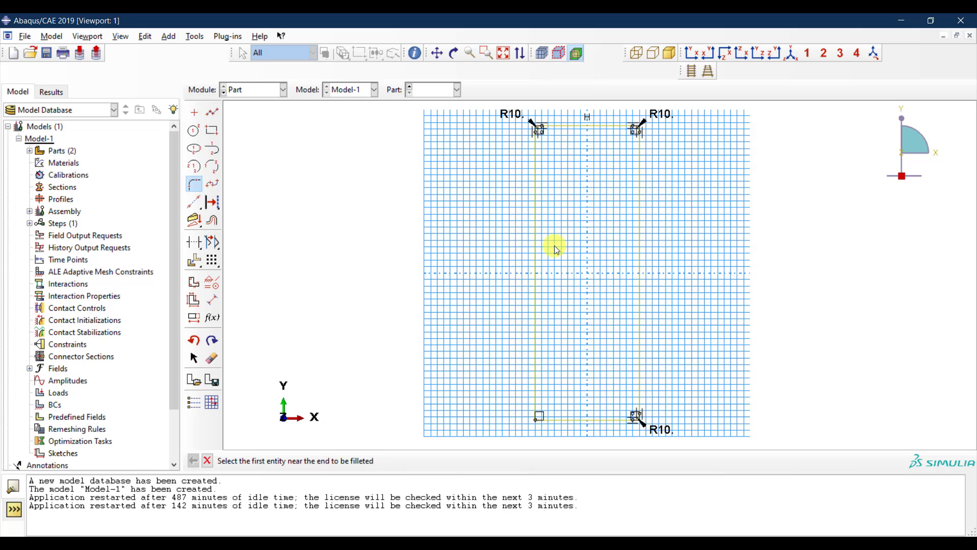
click(534, 368)
click(553, 421)
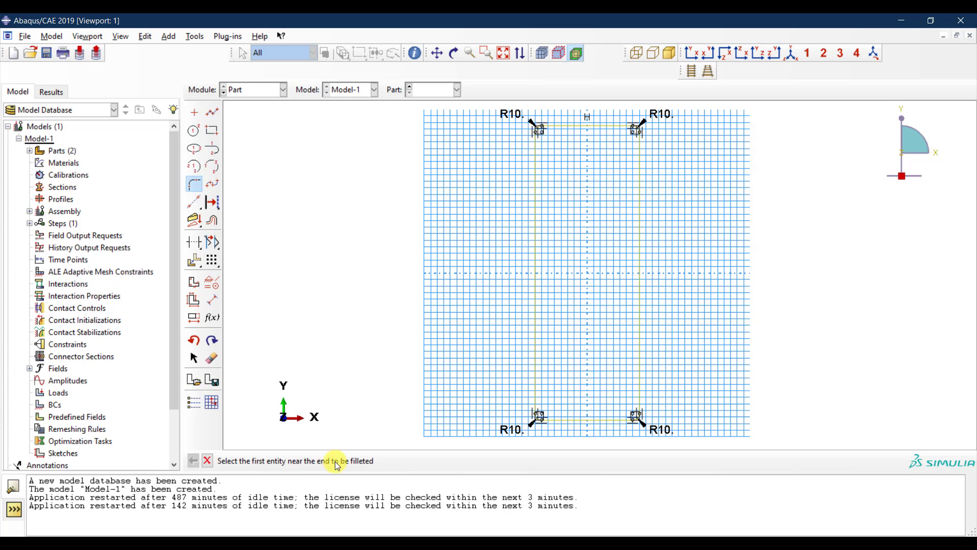
click(208, 460)
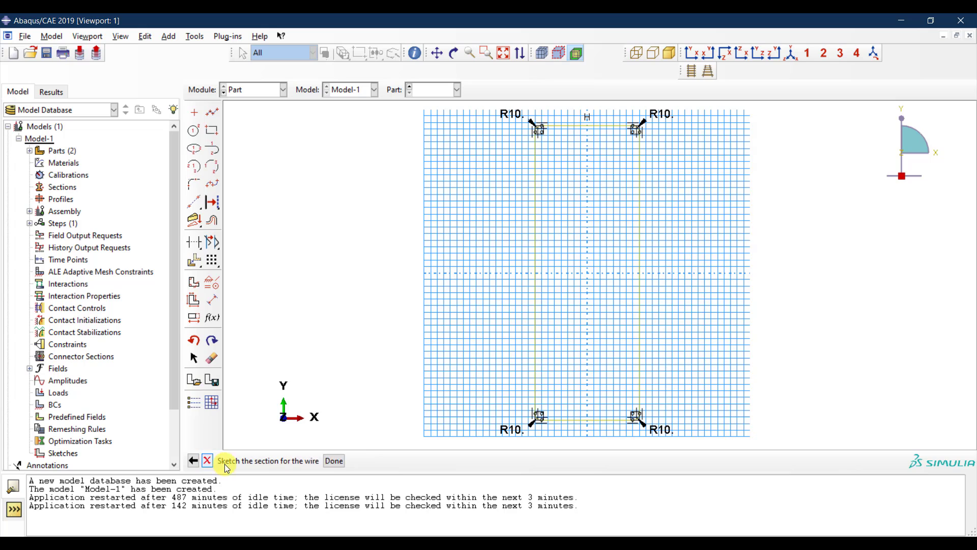
click(334, 461)
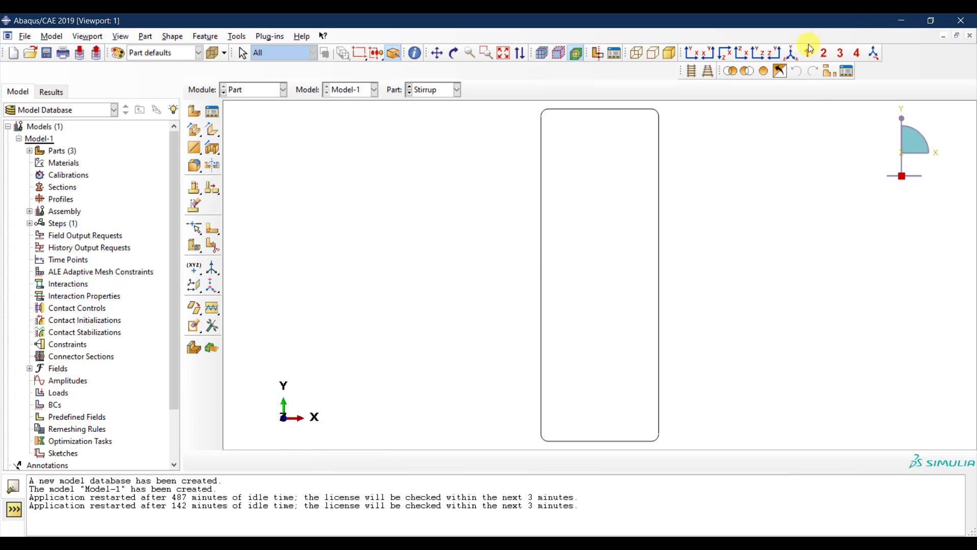
click(791, 52)
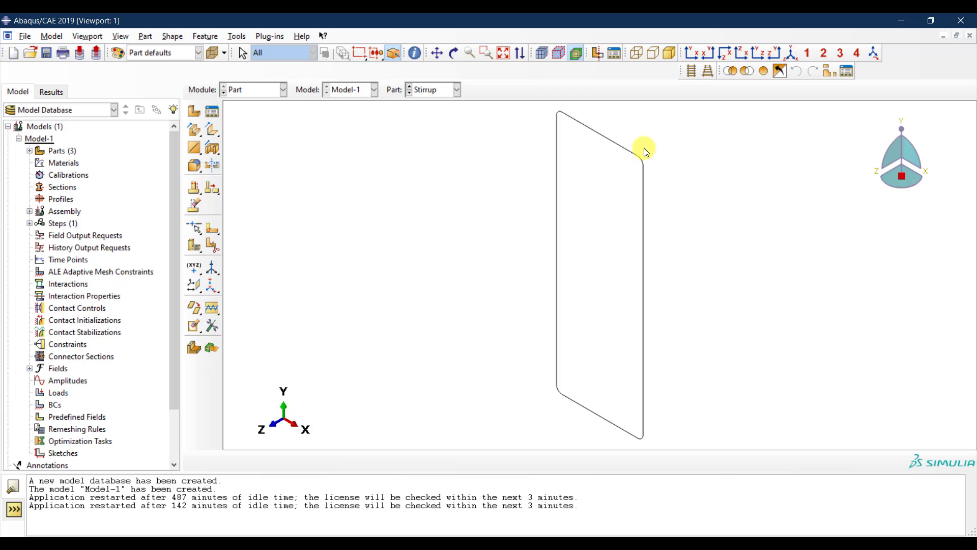
- Create a 3D deformable planar wire part named Tensile Rebar with approximate size 500
click(200, 110)
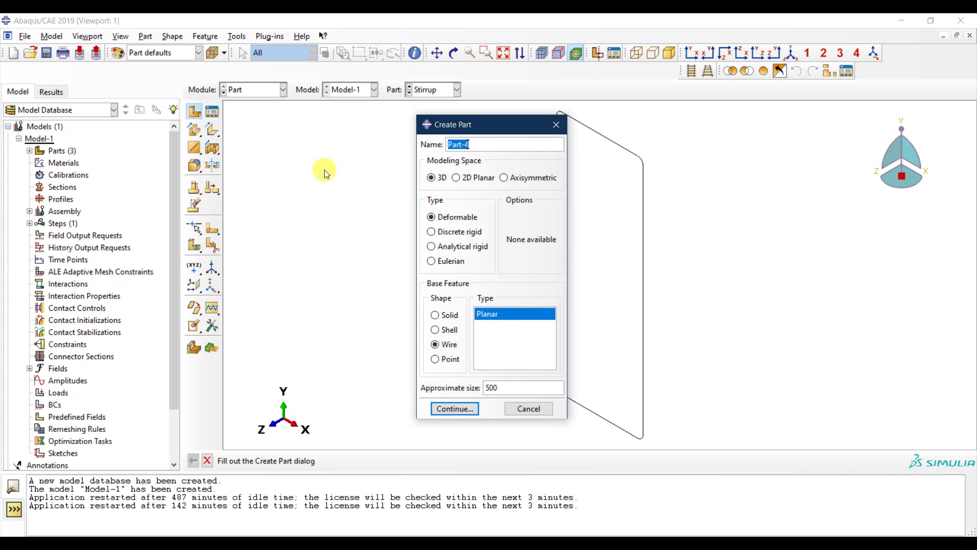
text(Tensile)
text( Rea)
text(bar)
click(464, 216)
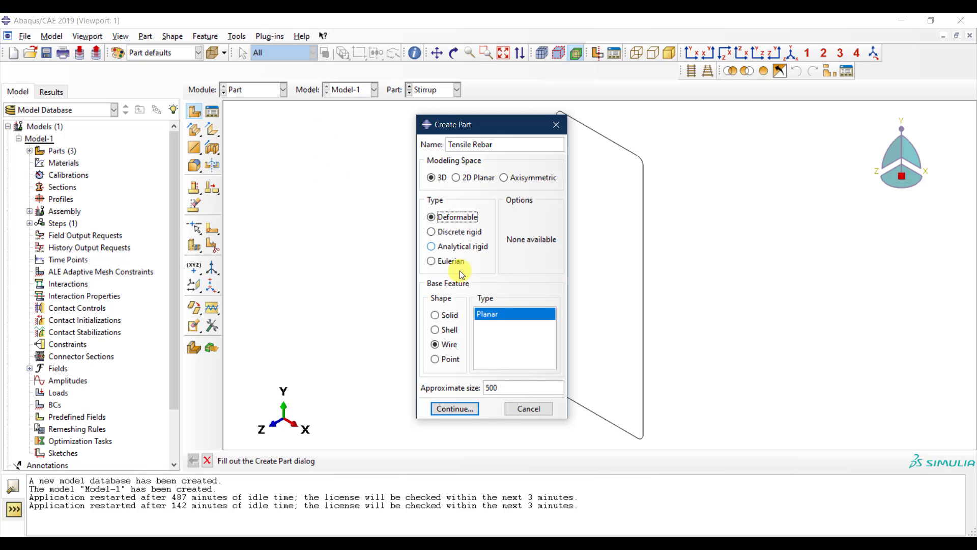
click(457, 345)
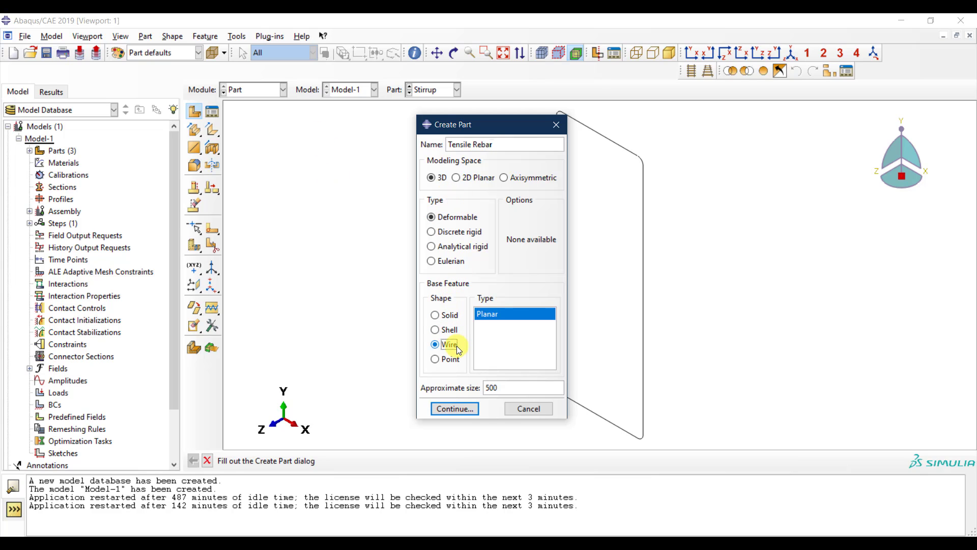
double_click(510, 389)
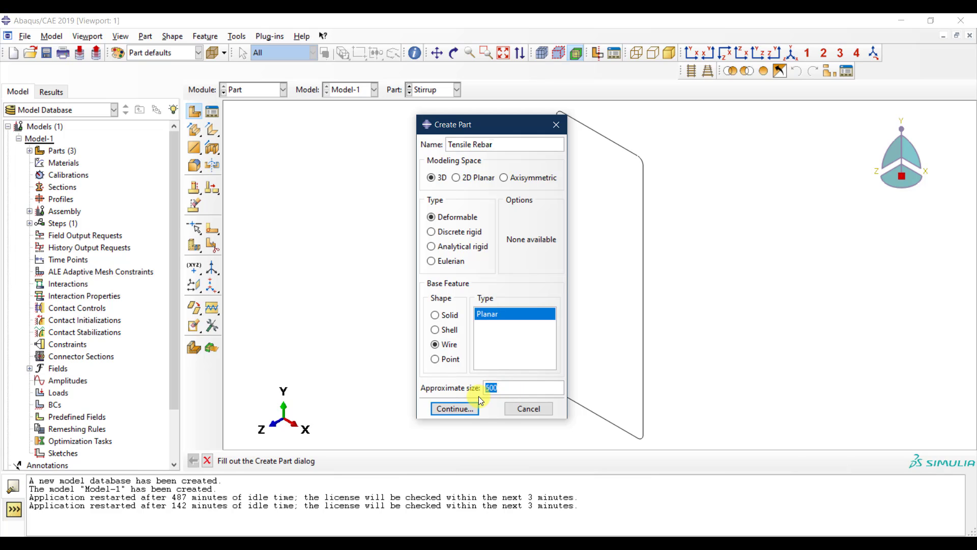
click(454, 409)
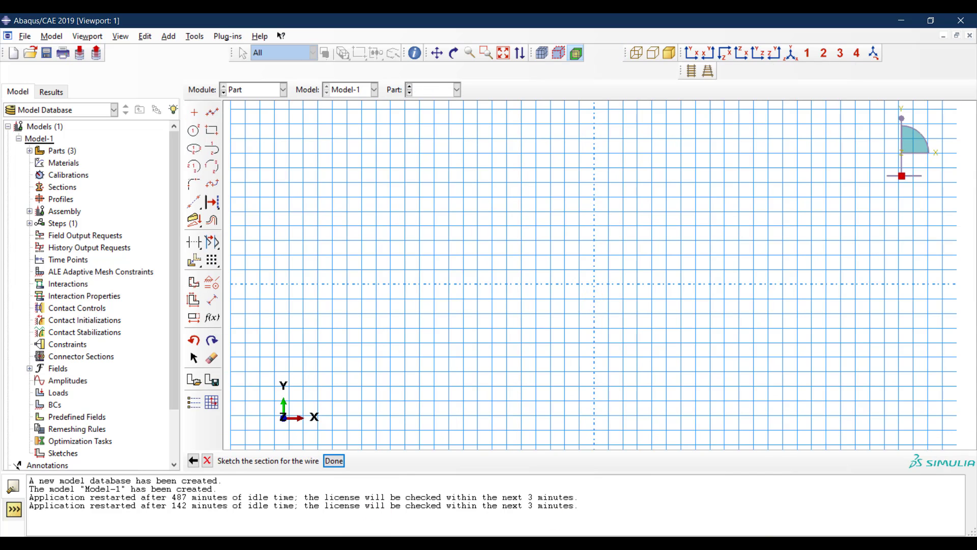
- Check the tensile rebar's length and end height in the Snip & Sketch reference drawing, and return to the empty wire sketch
click(801, 540)
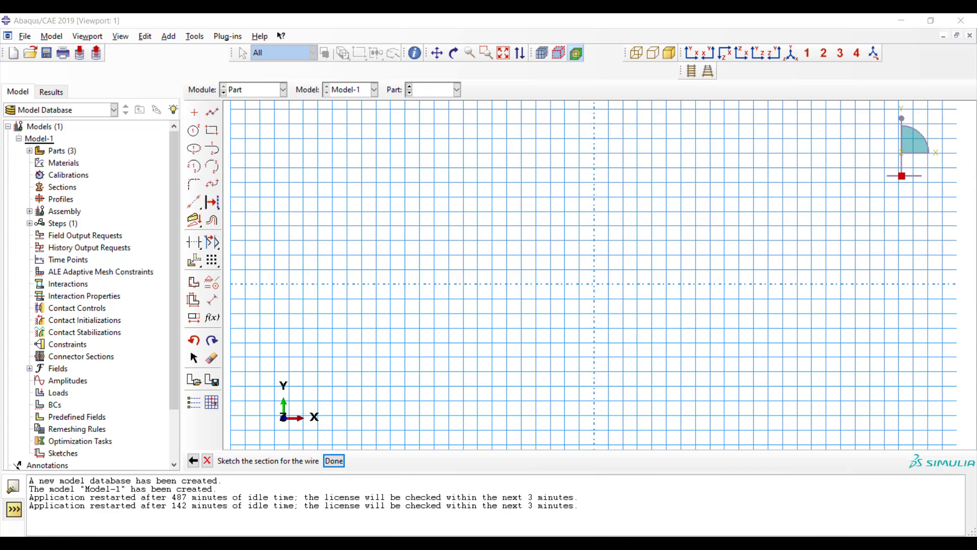
click(136, 532)
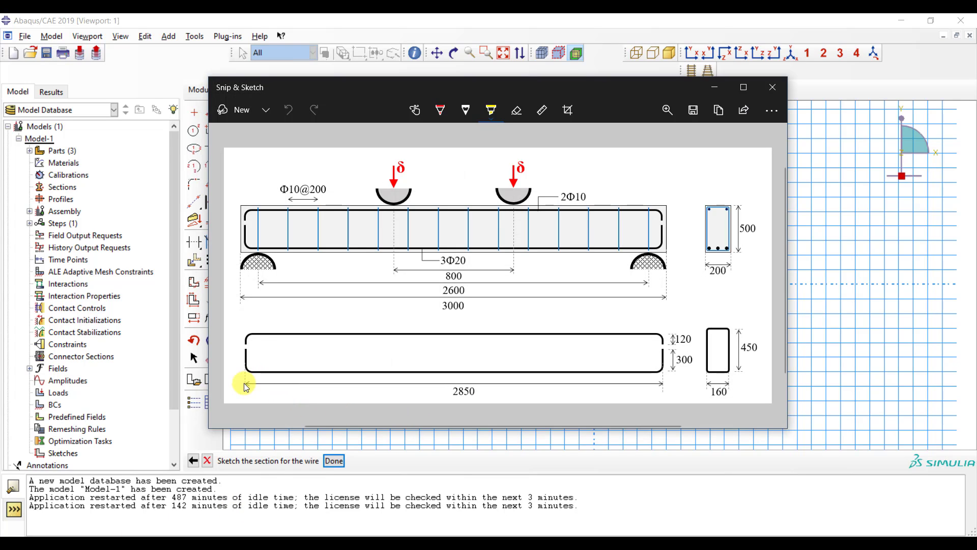
click(723, 88)
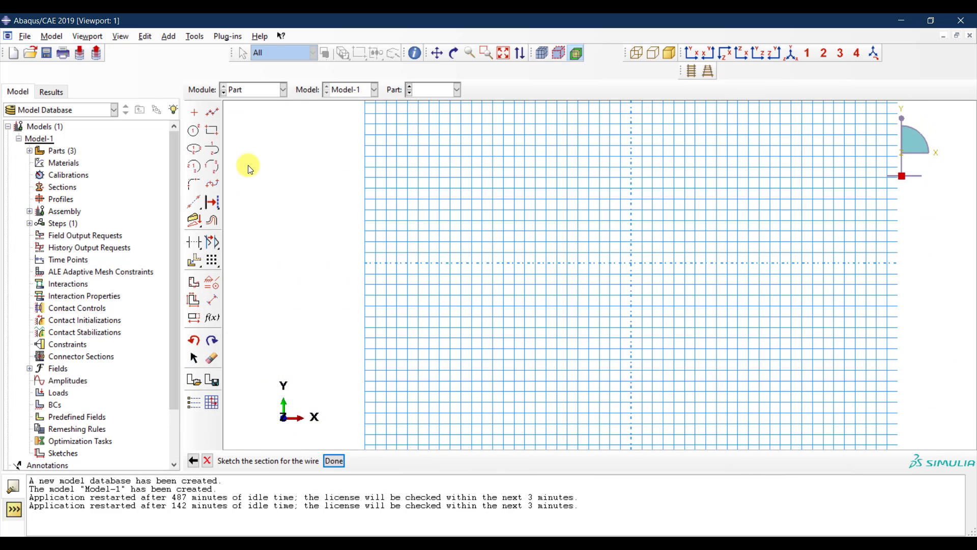
- Draw a rectangle from corner -1425,-300 to corner 1425,0 and trim away its top edge, leaving an open U shape
click(211, 130)
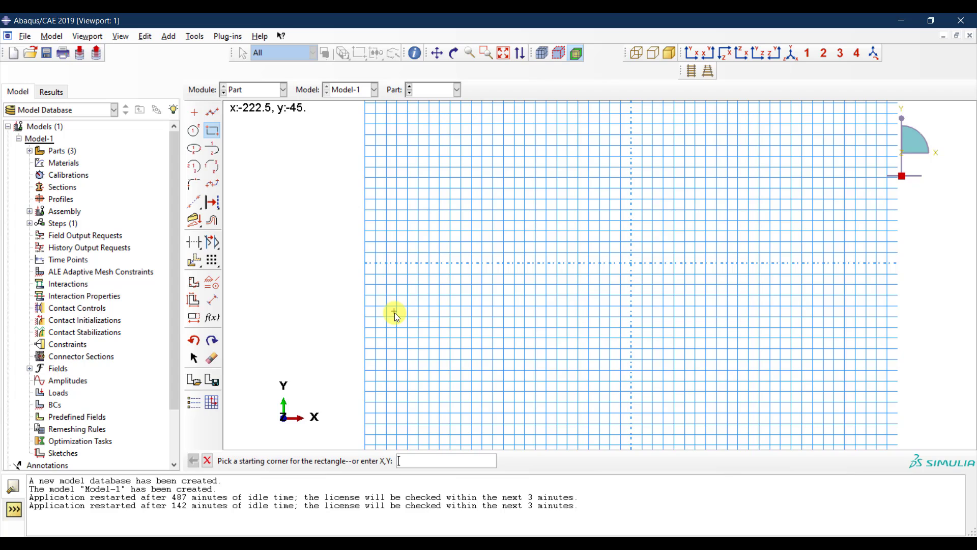
text(2)
key(BackSpace)
text(-1425,3)
key(BackSpace)
text(-1425,-300)
key(Return)
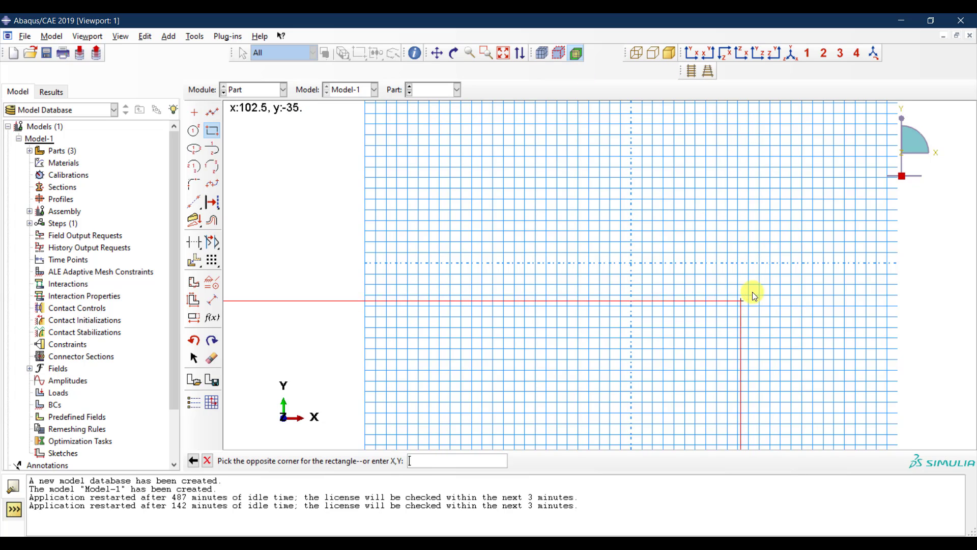
text(1425)
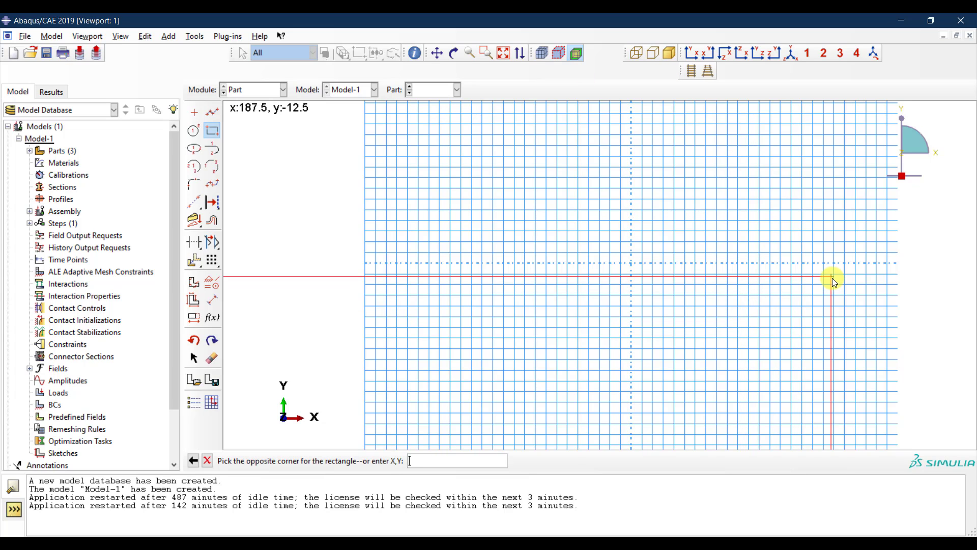
text(,)
text(0)
key(Return)
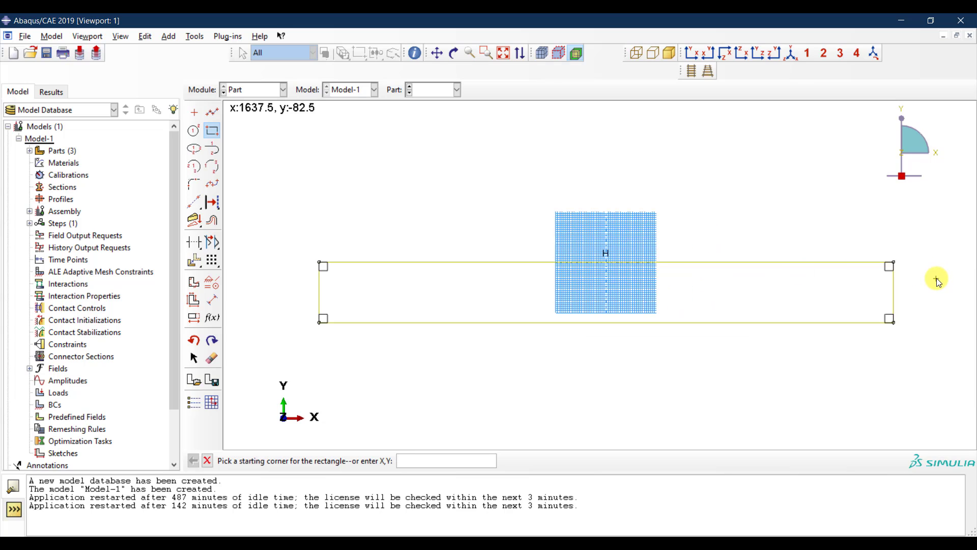
click(195, 242)
click(400, 264)
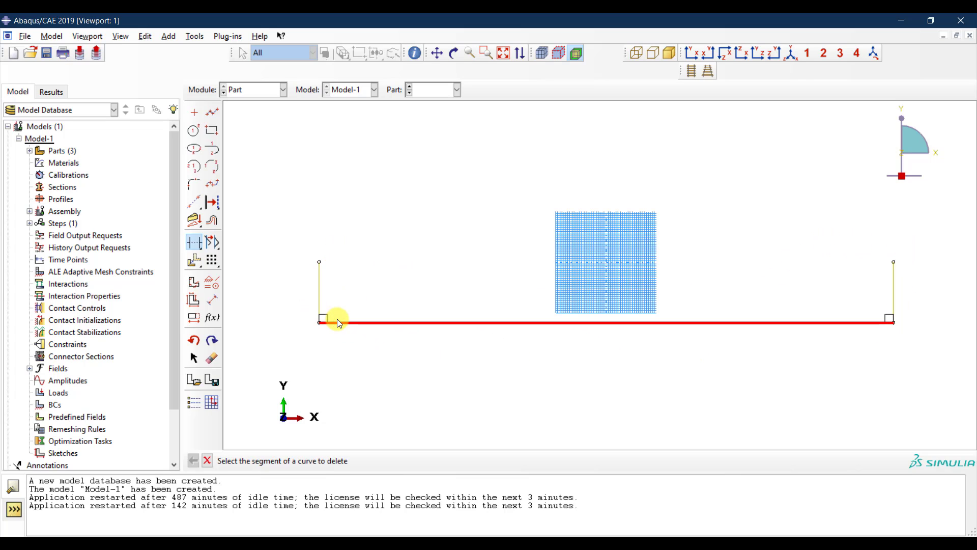
- Fillet the lower-left corner of the tensile rebar profile with radius 15
click(191, 185)
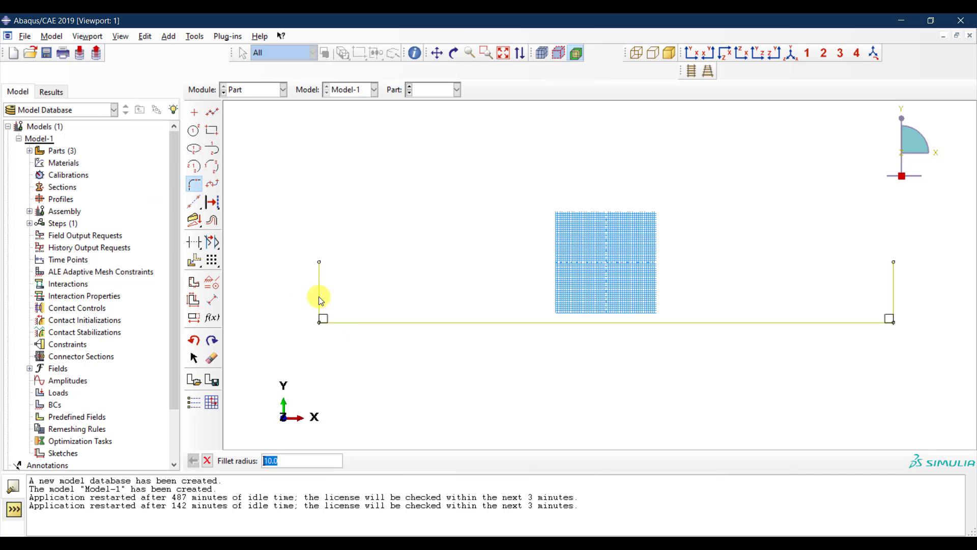
scroll(306, 310, up, 2)
scroll(327, 317, up, 1)
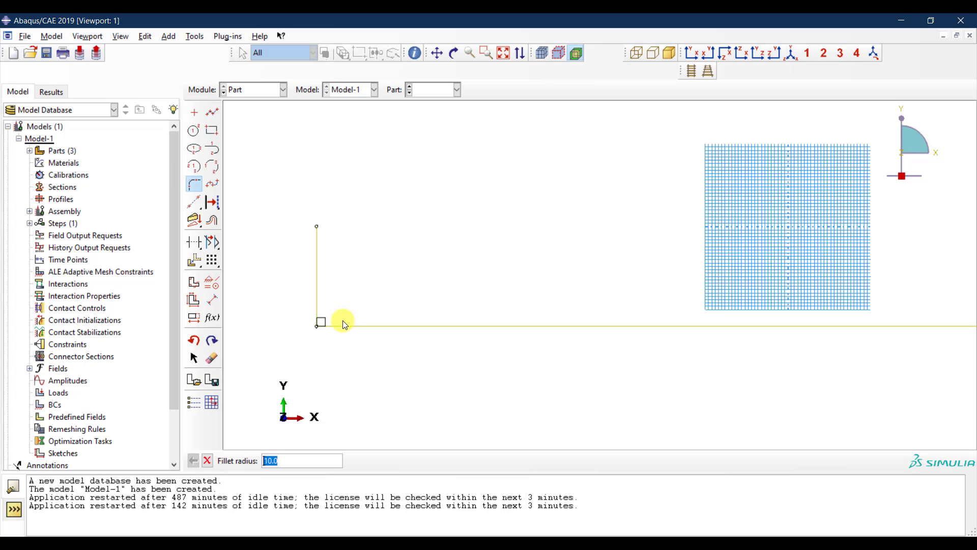
text(20)
key(BackSpace)
key(BackSpace)
text(15)
key(Return)
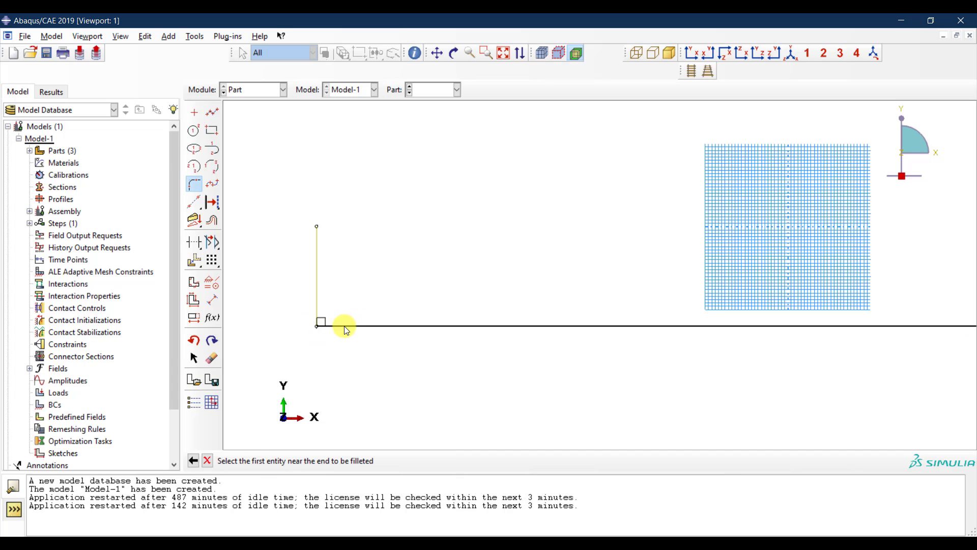
click(344, 326)
click(321, 298)
scroll(316, 334, up, 3)
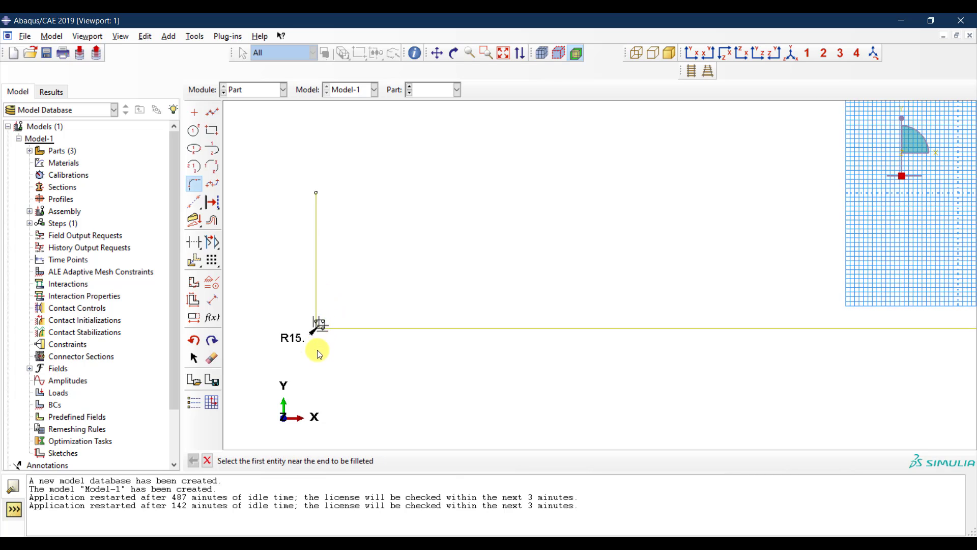
- Set the radius of the fillet at the tensile rebar's lower-left corner to 20
scroll(317, 334, up, 1)
scroll(309, 327, down, 1)
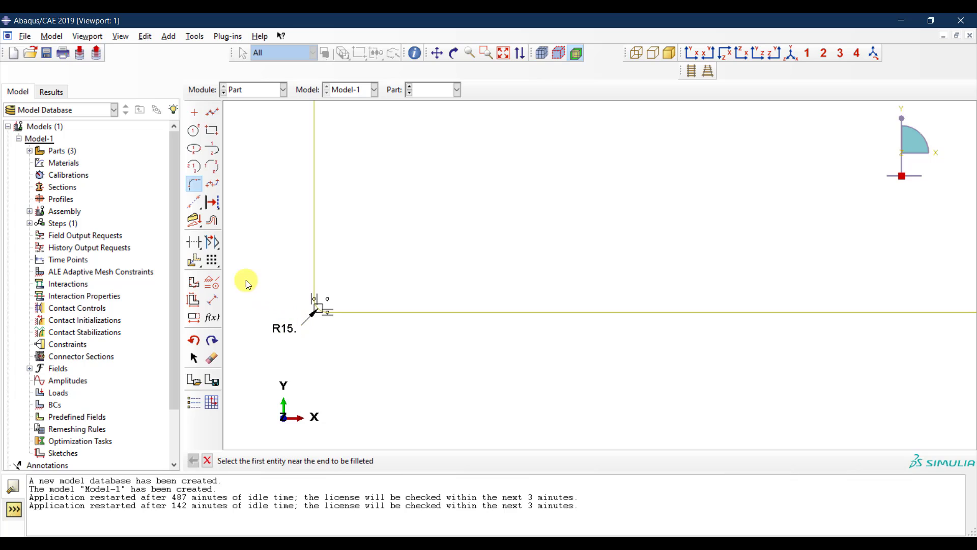
click(193, 318)
click(306, 319)
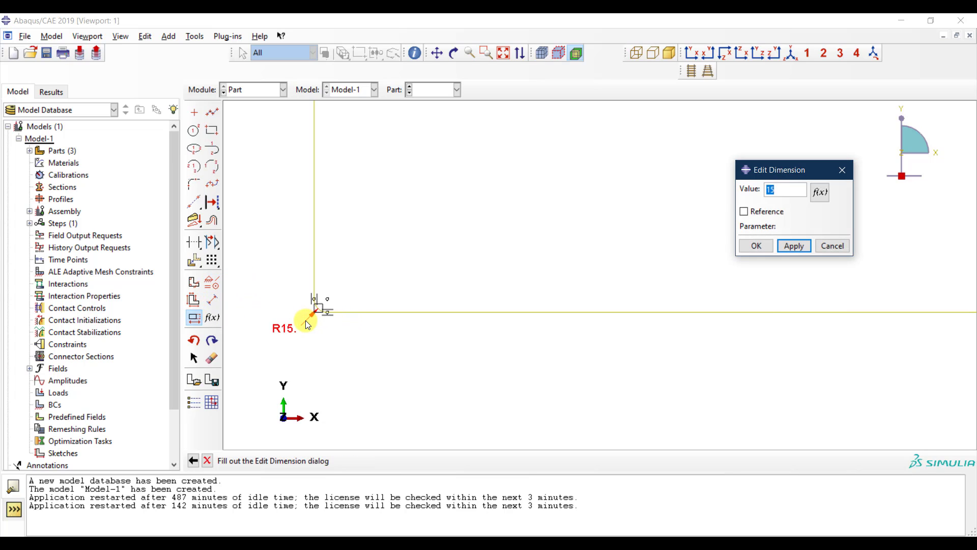
text(20)
key(Return)
click(756, 252)
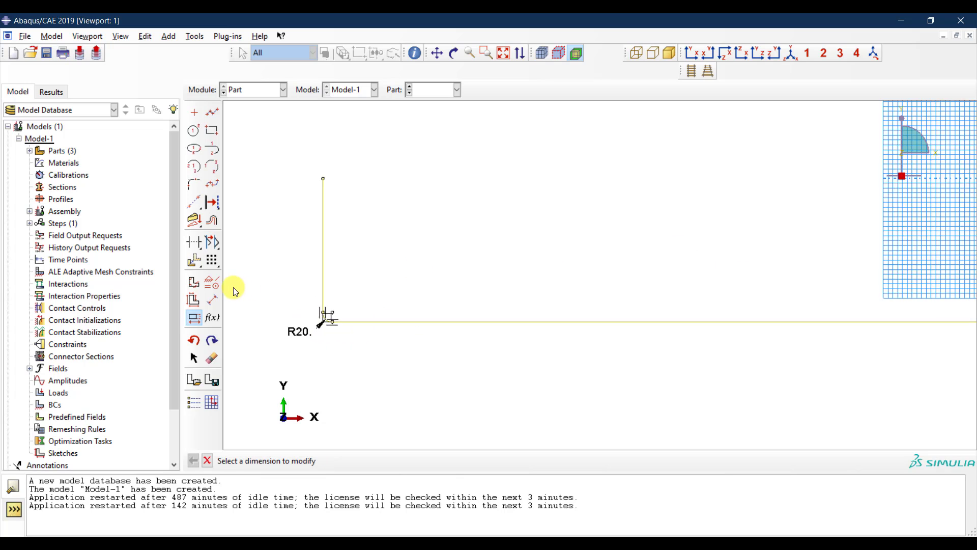
- Fillet the lower-right corner of the tensile rebar profile with radius 20, finish the sketch and show the part in isometric view
click(194, 184)
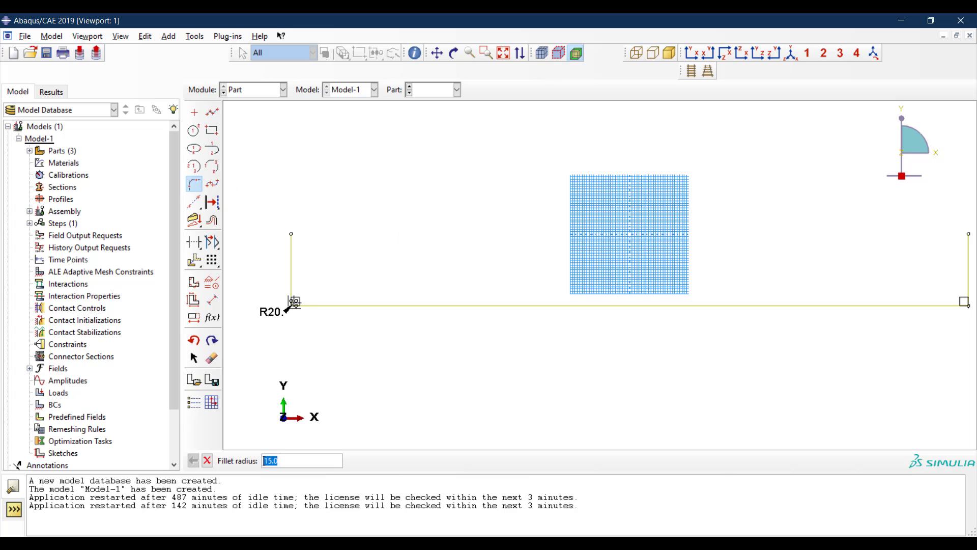
text(5)
key(Return)
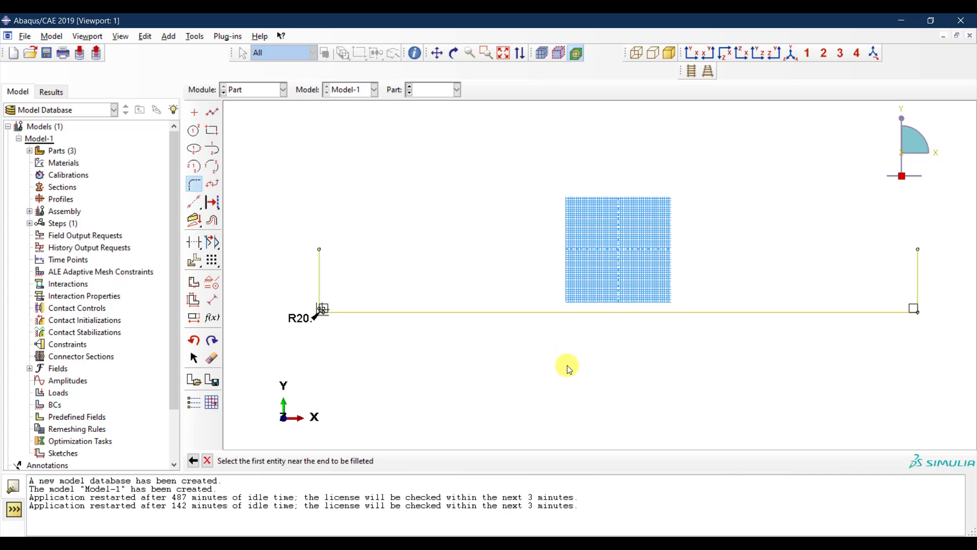
click(919, 280)
click(894, 313)
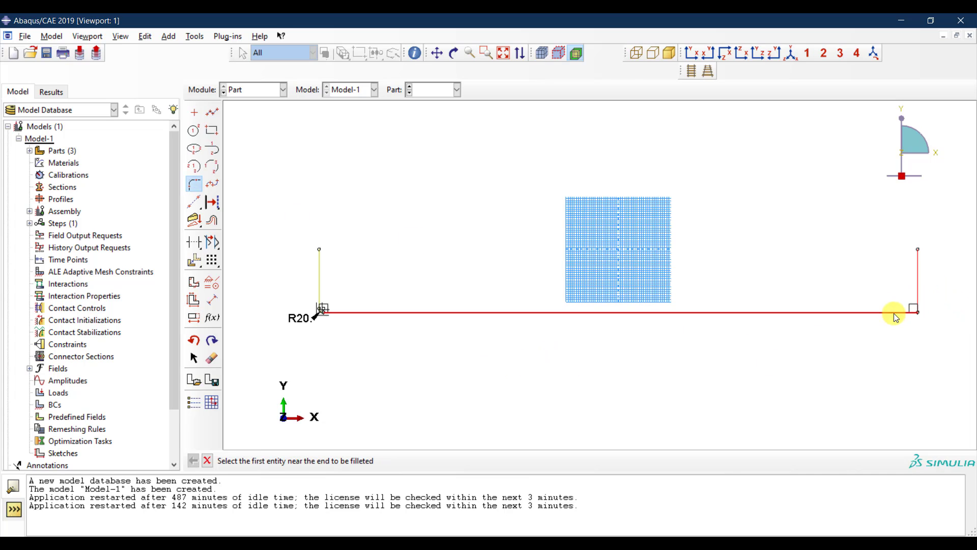
click(207, 461)
click(334, 461)
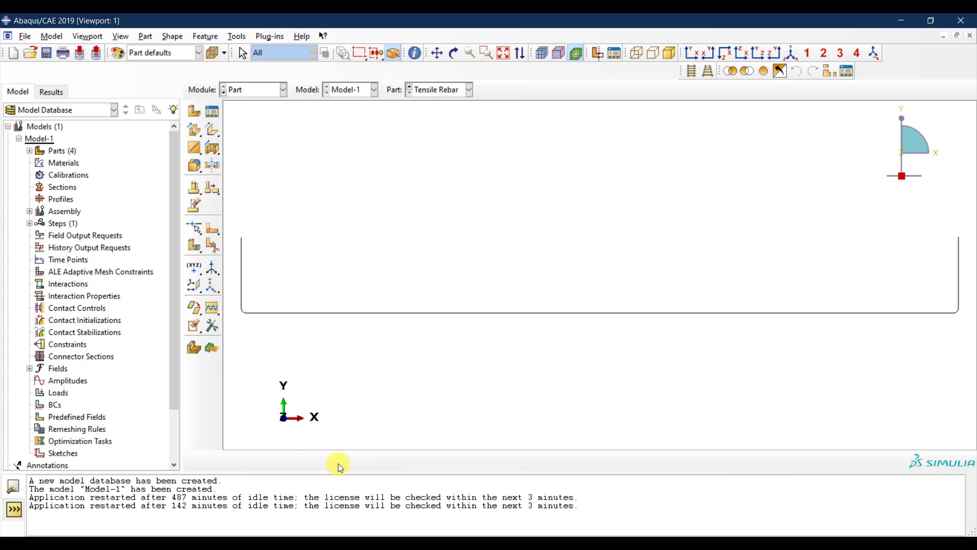
click(790, 54)
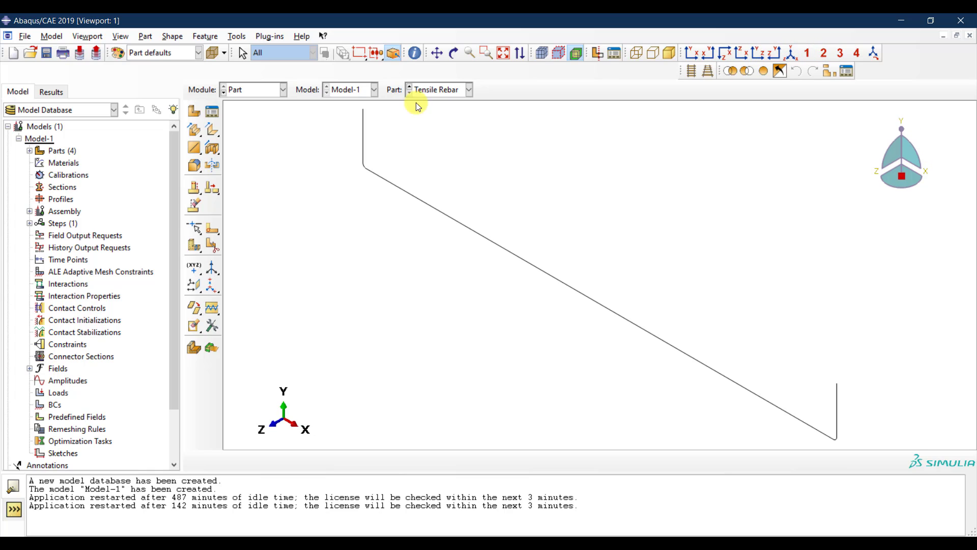
- Create a 3D deformable planar wire part named Comp Rebar with approximate size 500
click(214, 117)
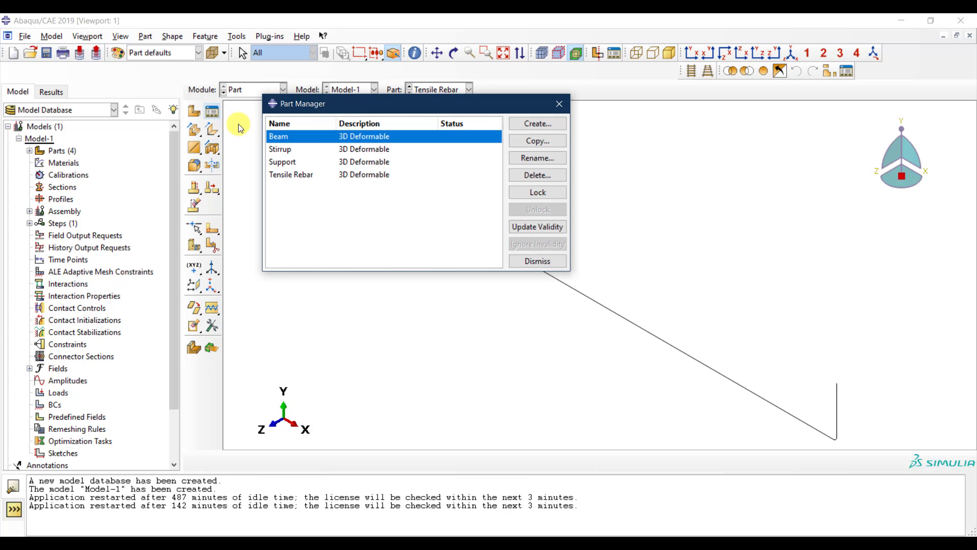
click(537, 261)
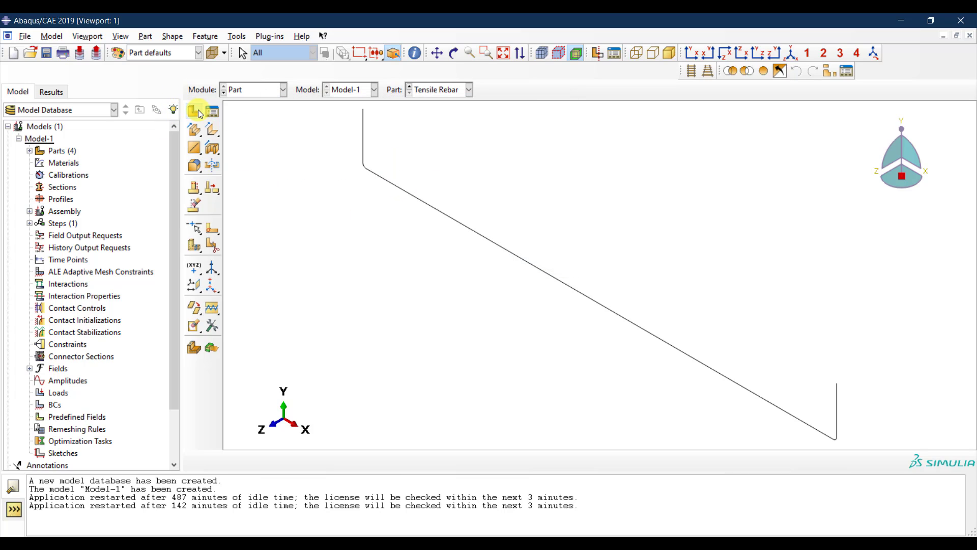
click(194, 111)
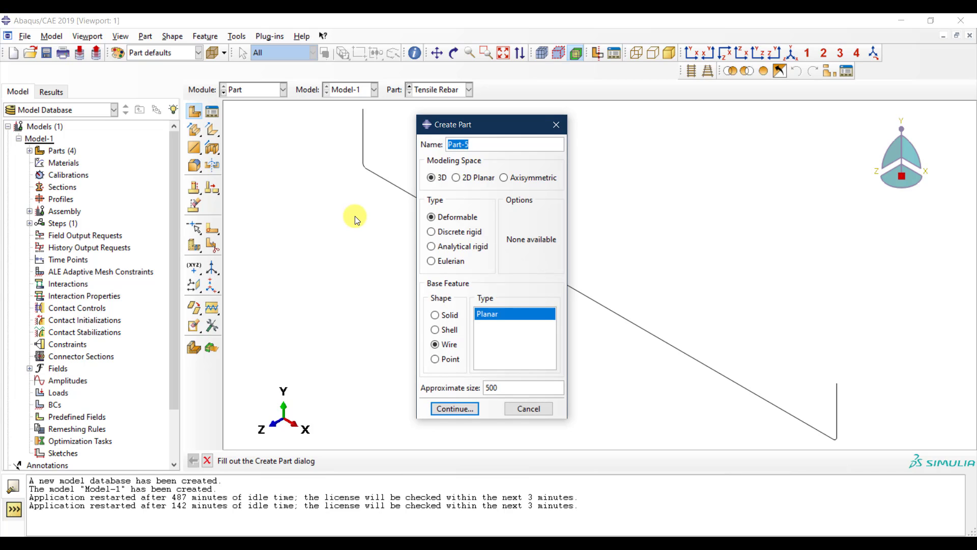
text(Comp Rebar)
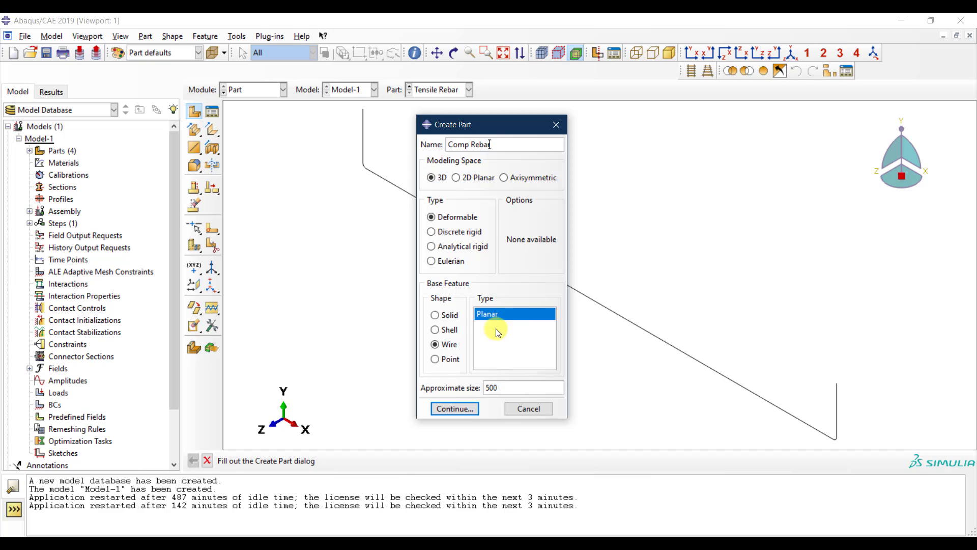
click(447, 408)
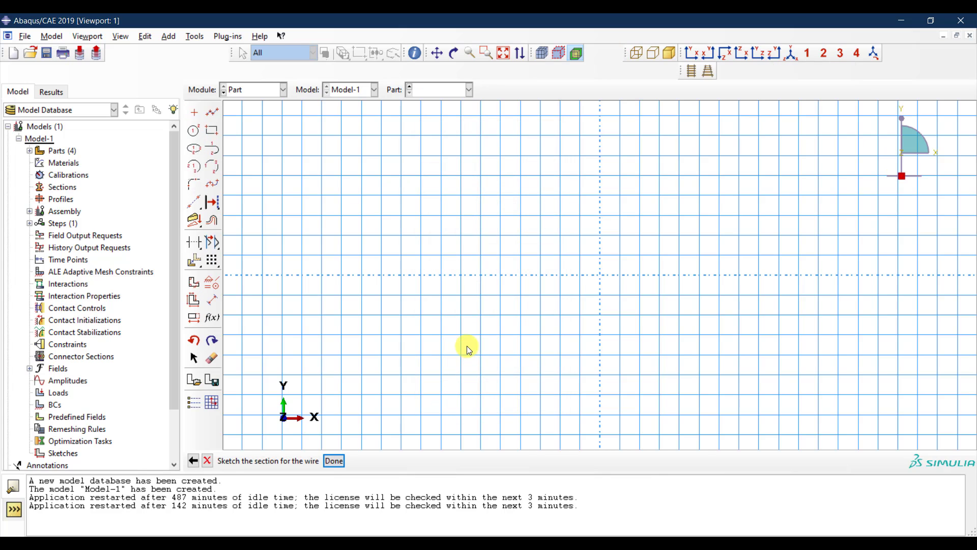
- Start a rectangle with first-corner X coordinate -1425, and check the compression rebar's end height in the Snip & Sketch reference drawing
click(206, 132)
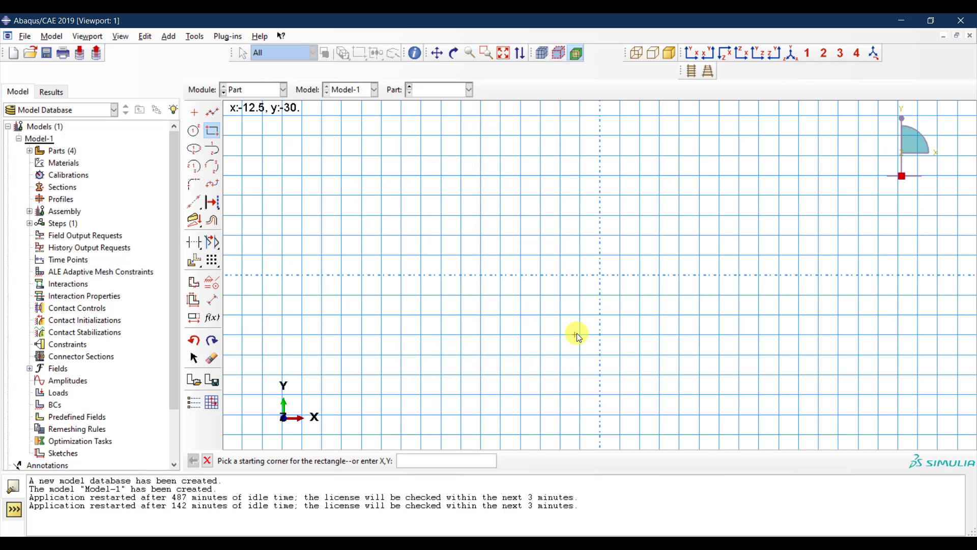
scroll(576, 333, down, 2)
scroll(634, 322, down, 1)
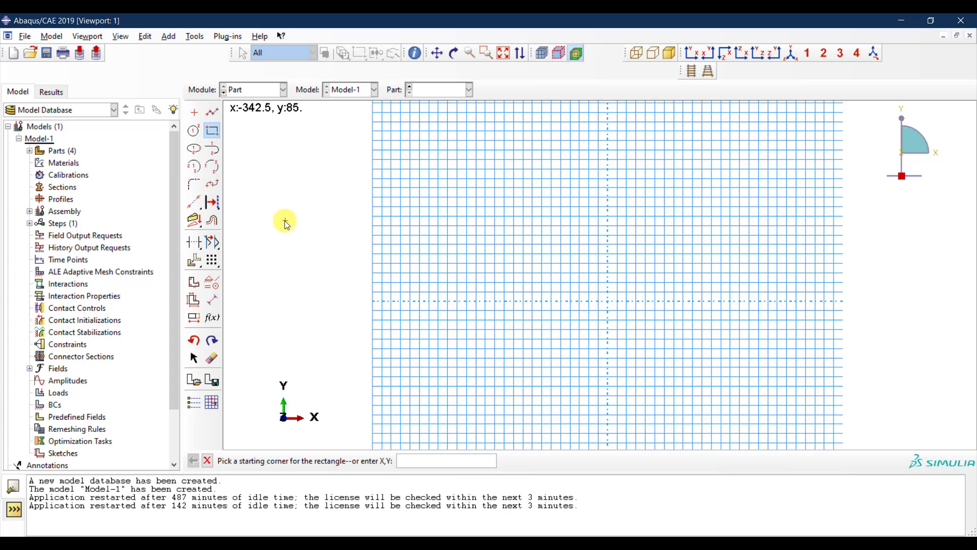
text(-1425,)
click(809, 541)
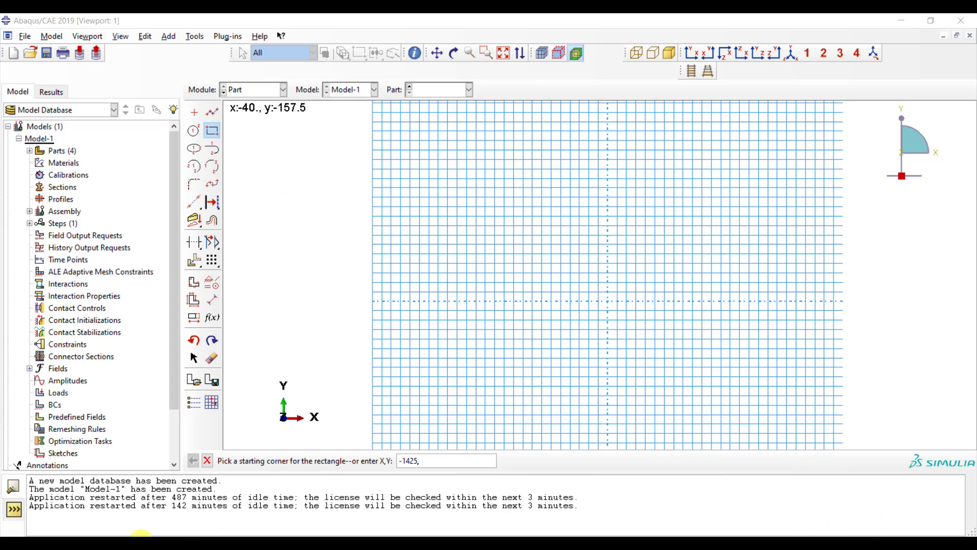
click(141, 541)
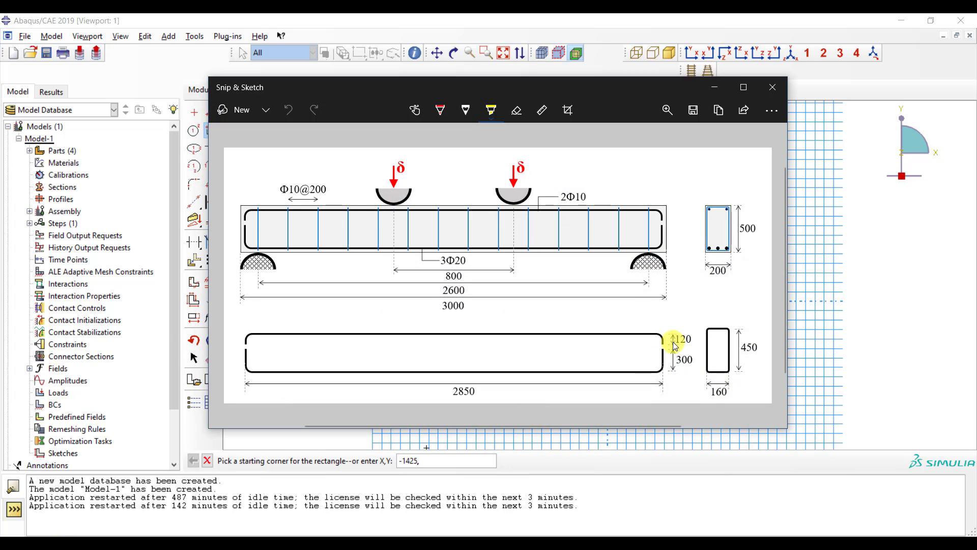
click(716, 88)
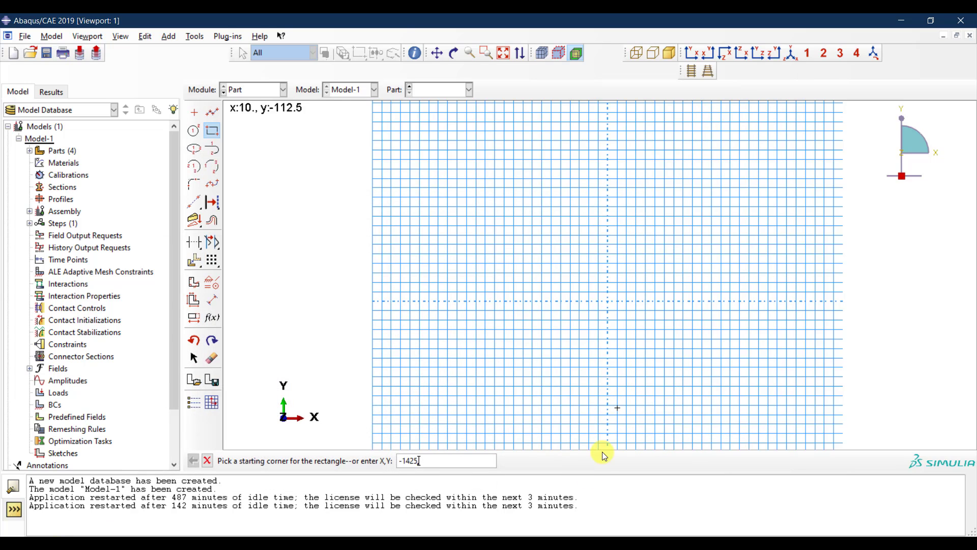
- Draw the rectangle from corner -1425,0 to corner 1425,120 and trim away its lower edge, leaving an open inverted U shape
click(453, 454)
text(-1425,)
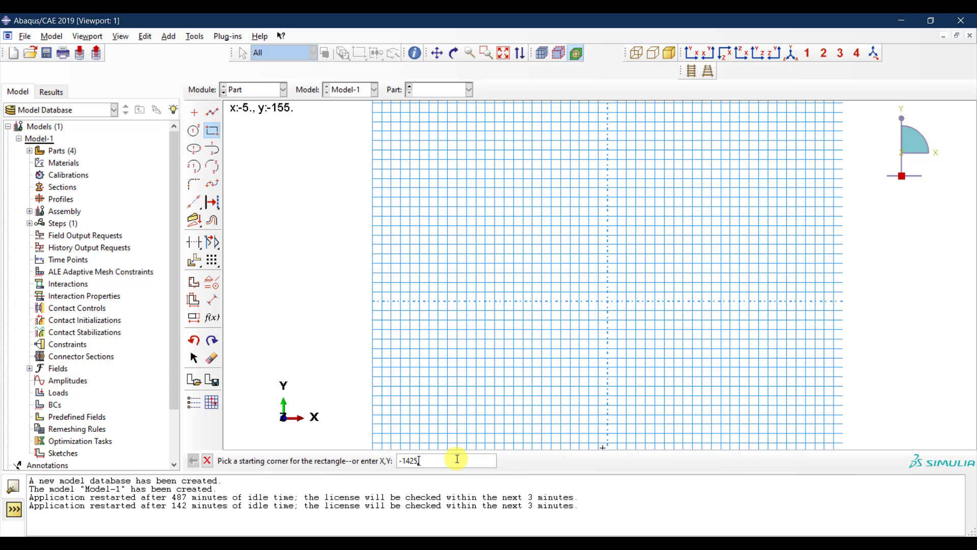
text(0)
key(Return)
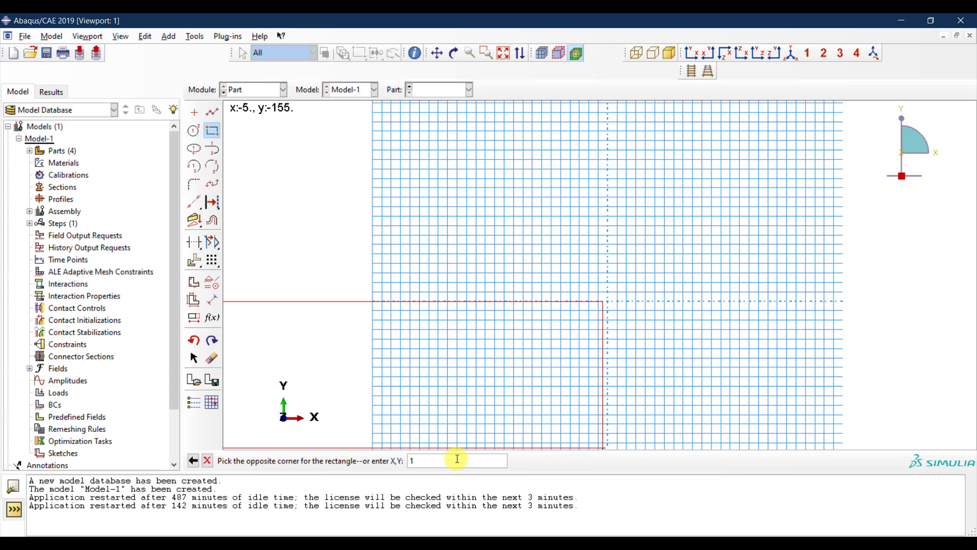
text(1425,120)
key(Return)
scroll(632, 342, down, 8)
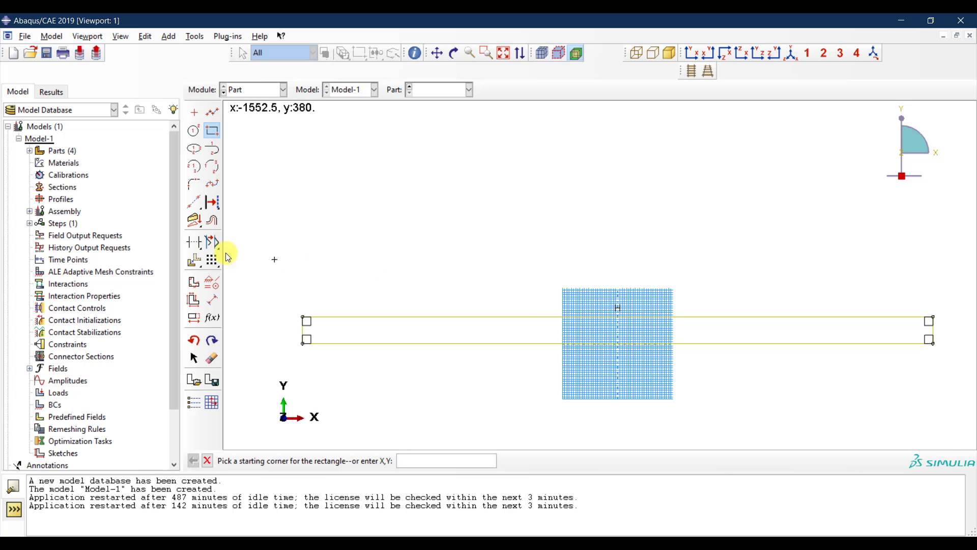
click(198, 245)
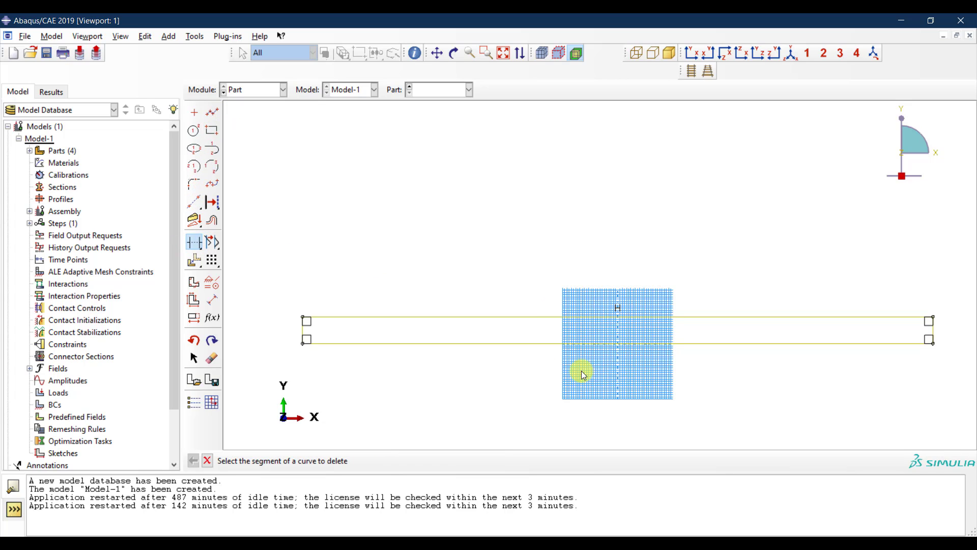
click(538, 344)
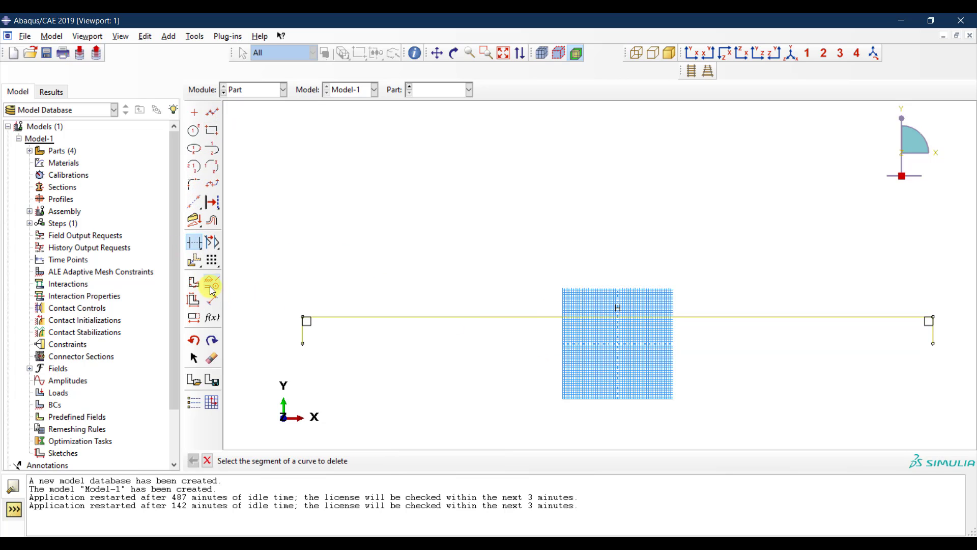
- Fillet both upper corners of the compression rebar profile with radius 20 and finish the sketch
click(194, 184)
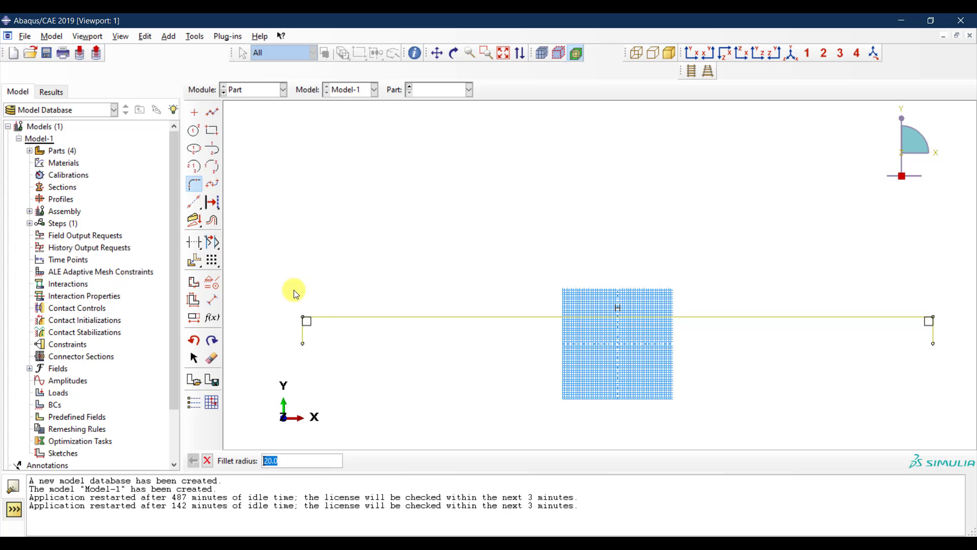
key(Return)
click(329, 318)
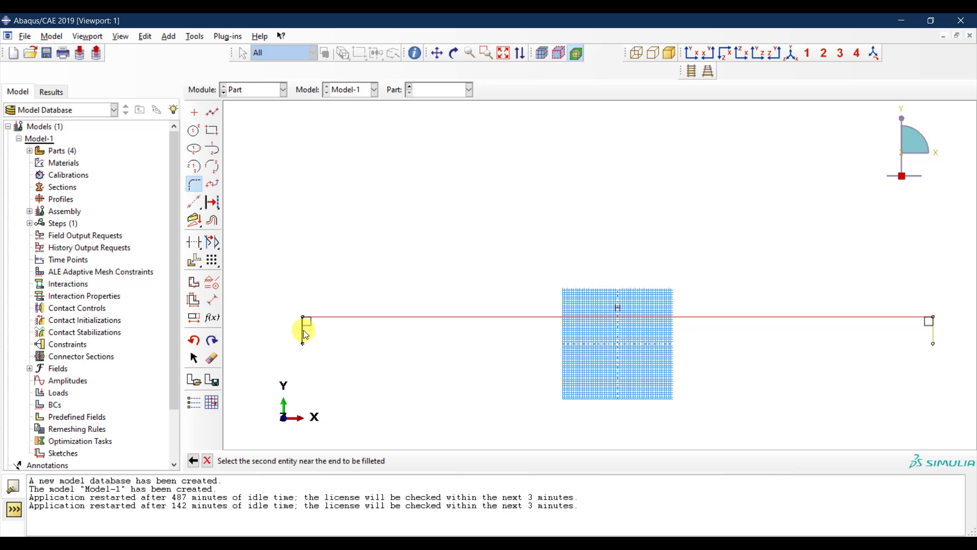
click(303, 330)
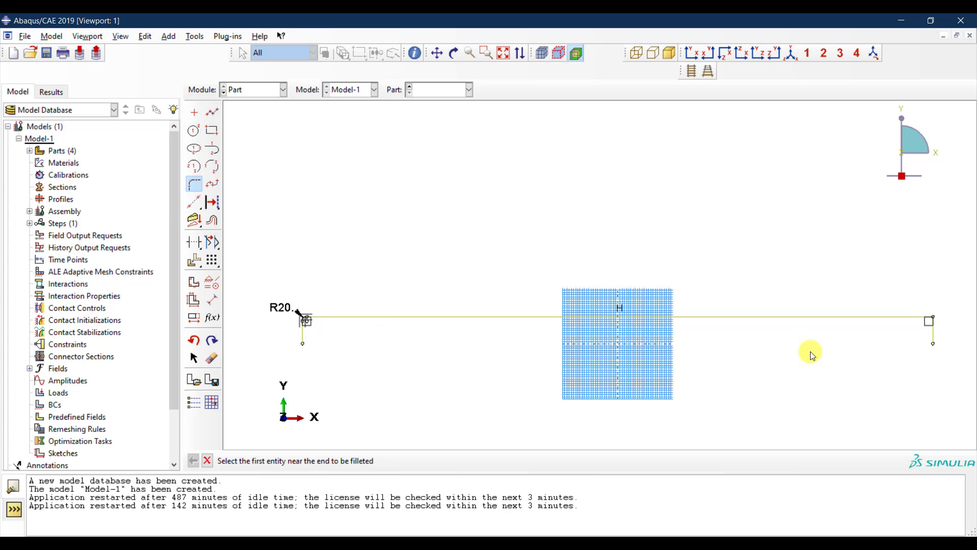
click(900, 316)
click(934, 334)
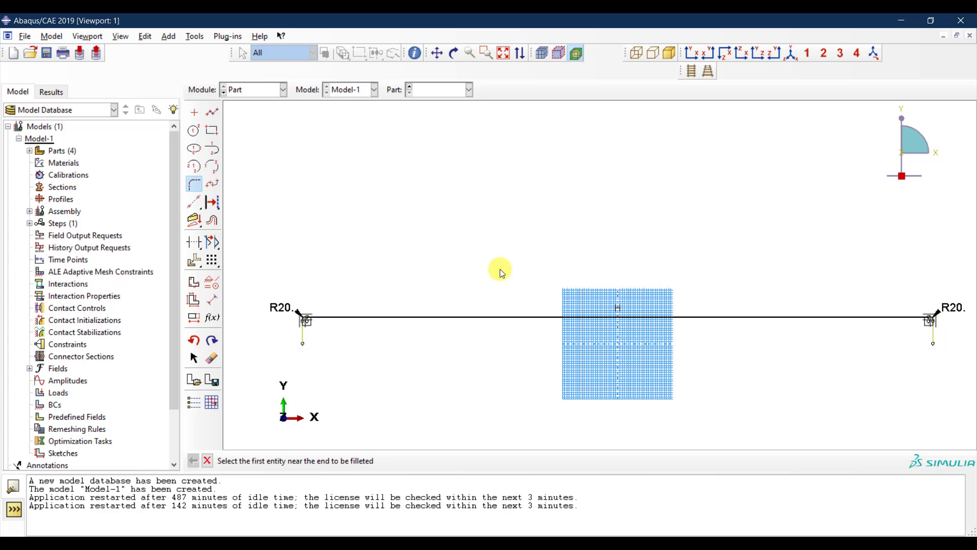
click(207, 460)
click(334, 461)
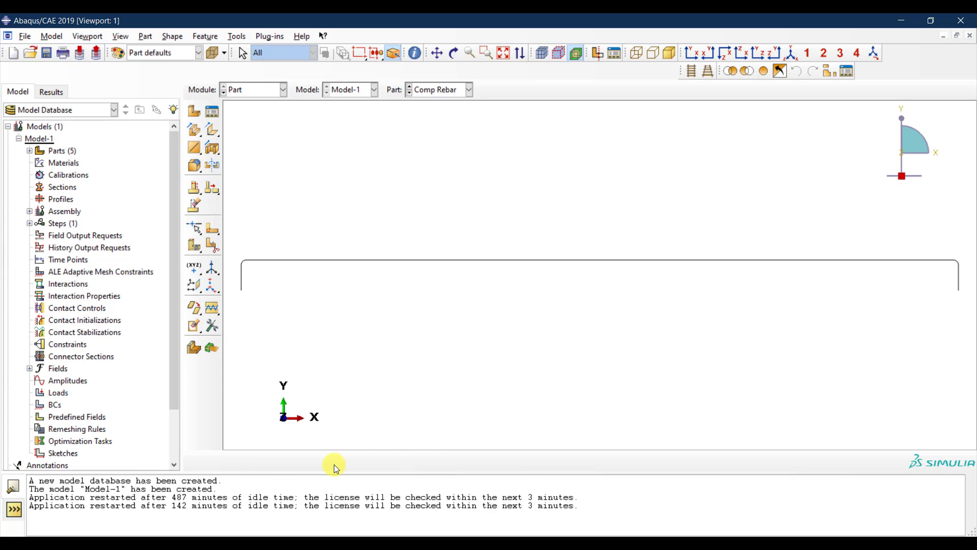
- Review the model's list of parts and switch to the Property module
click(212, 112)
click(383, 188)
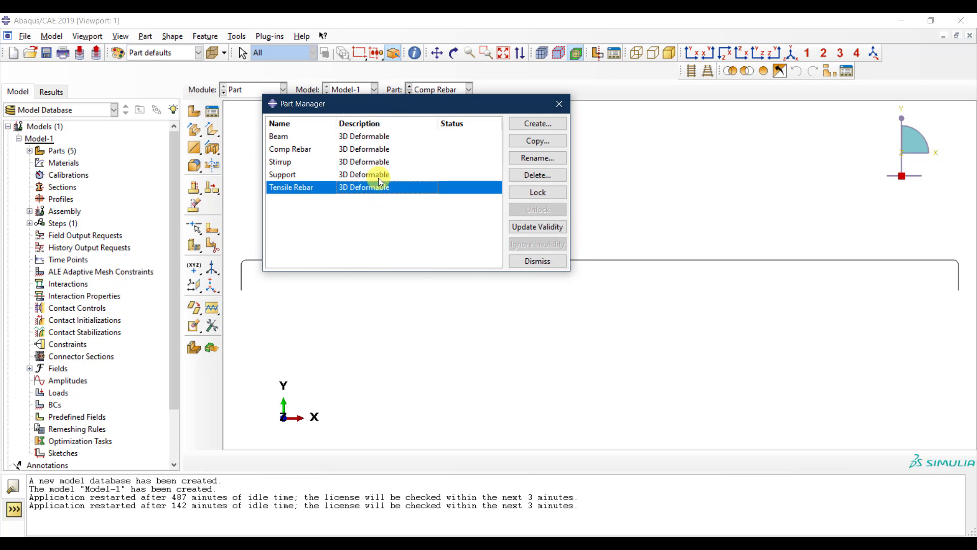
click(533, 263)
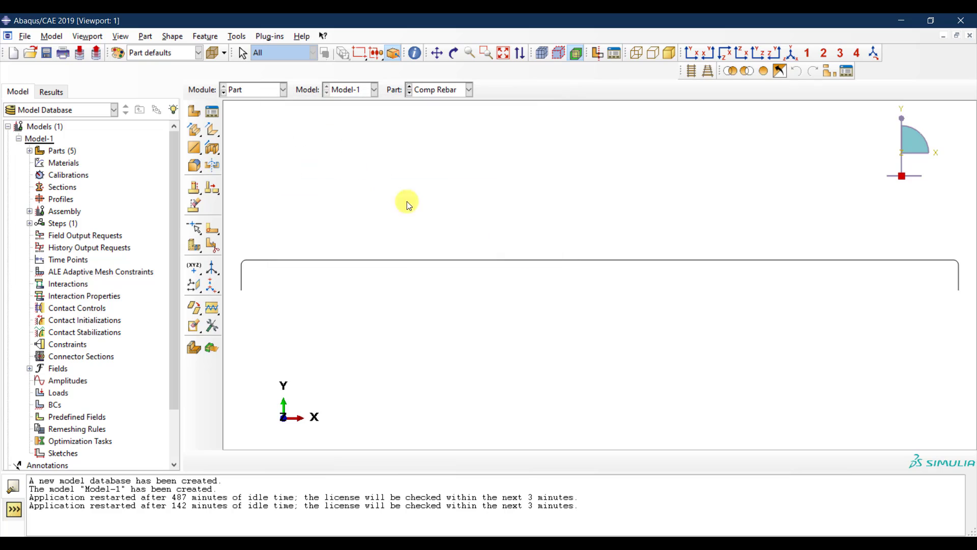
click(258, 89)
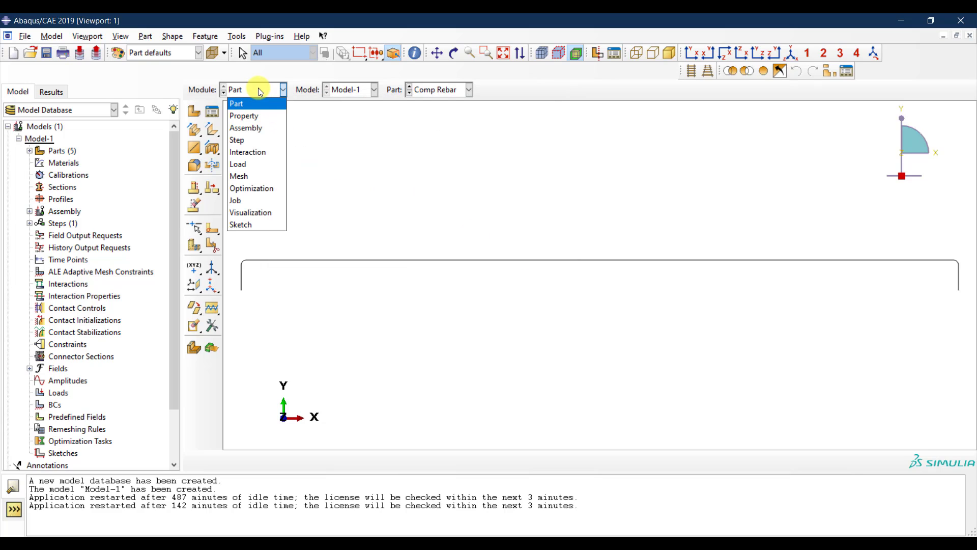
click(258, 118)
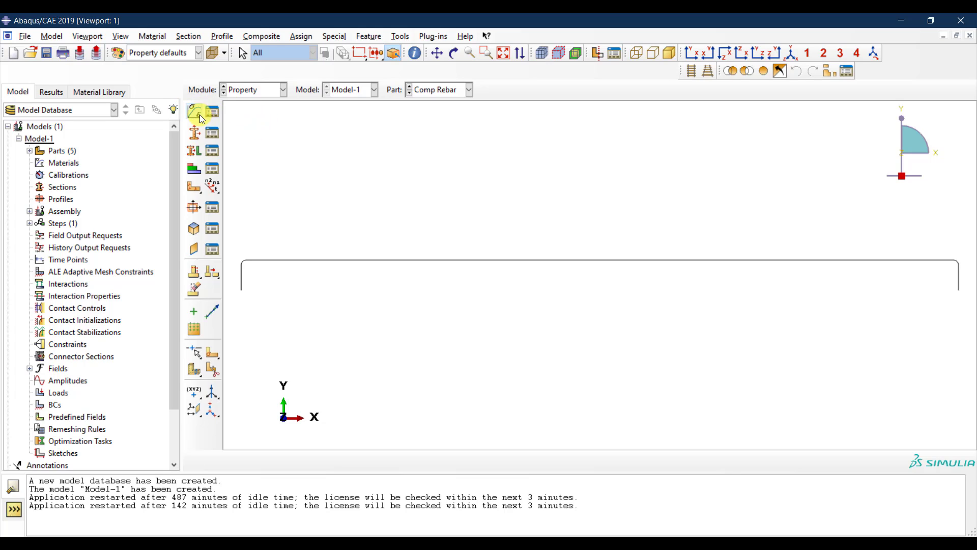
- Add the Concrete_Damage material from the MyMaterials.lib material library to the current model
click(106, 93)
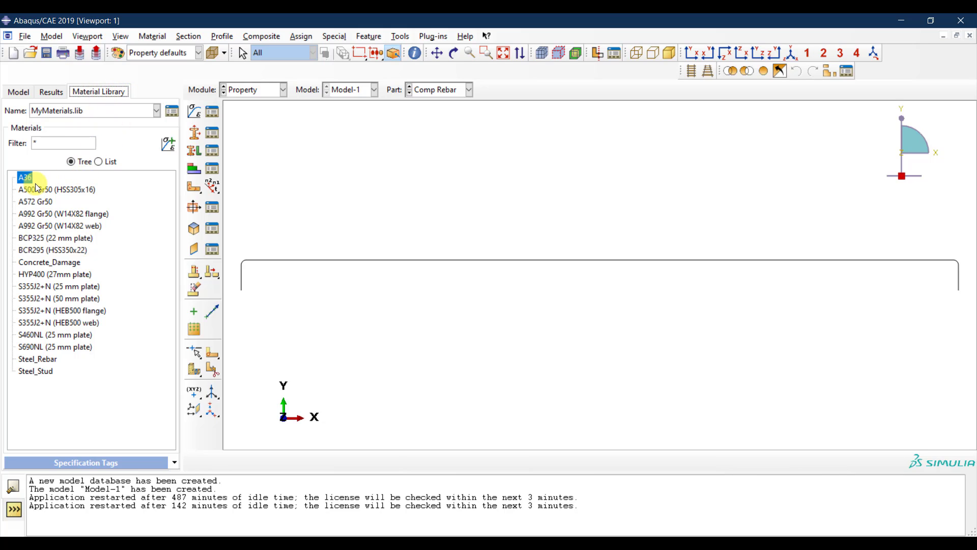
click(64, 262)
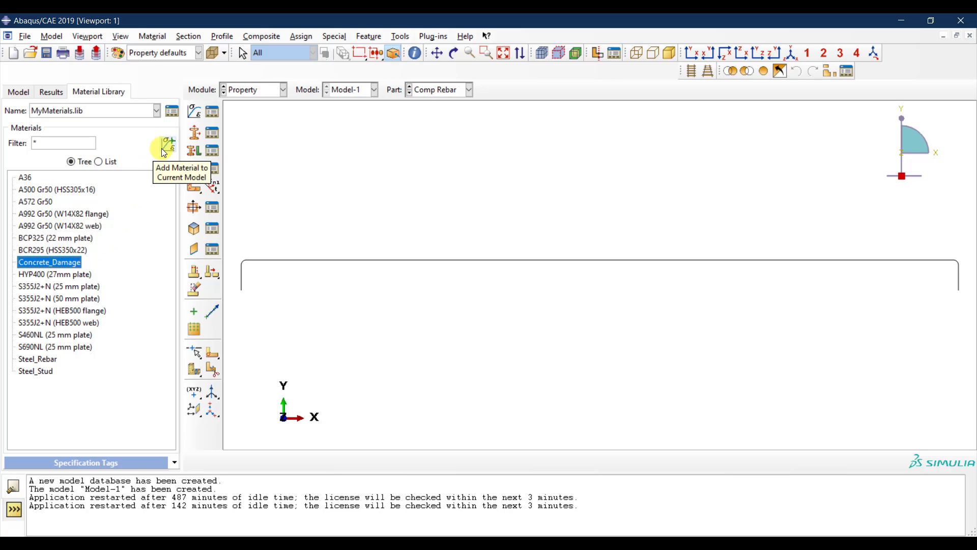
click(166, 147)
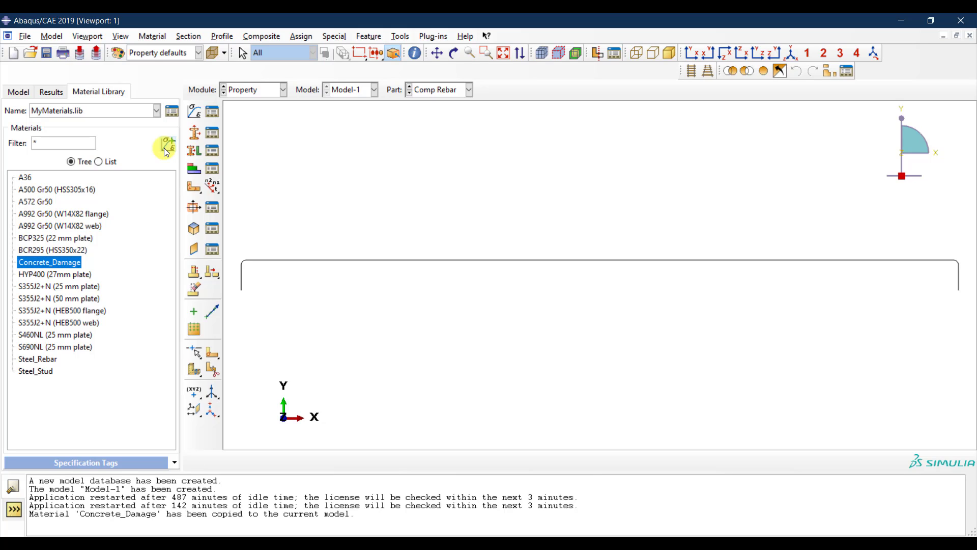
- Add the Steel_Rebar material from the library to the current model and return to the model tree
click(51, 358)
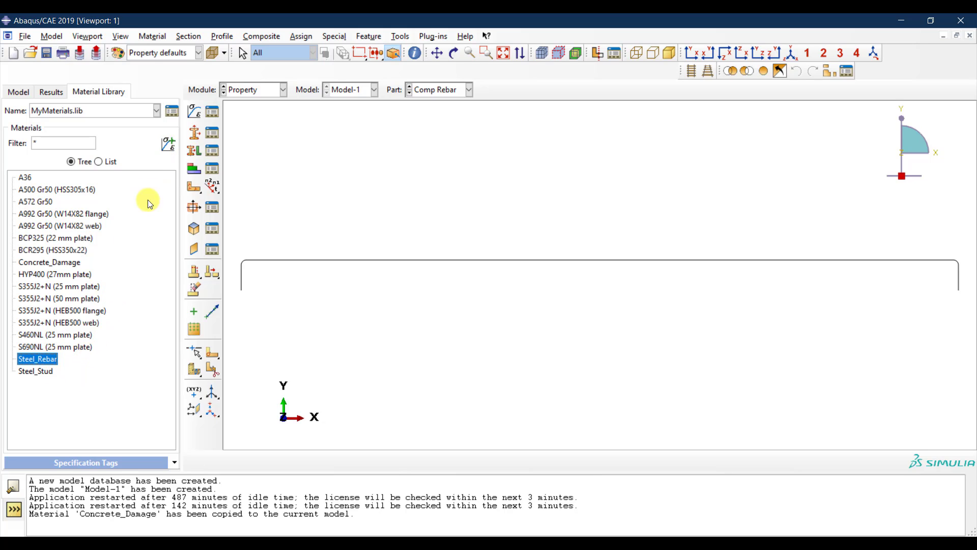
click(169, 146)
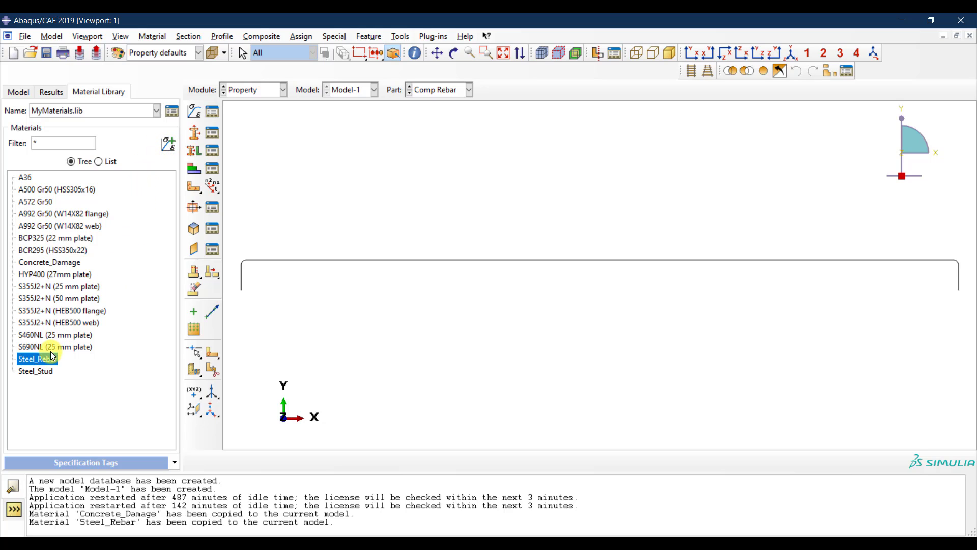
click(22, 90)
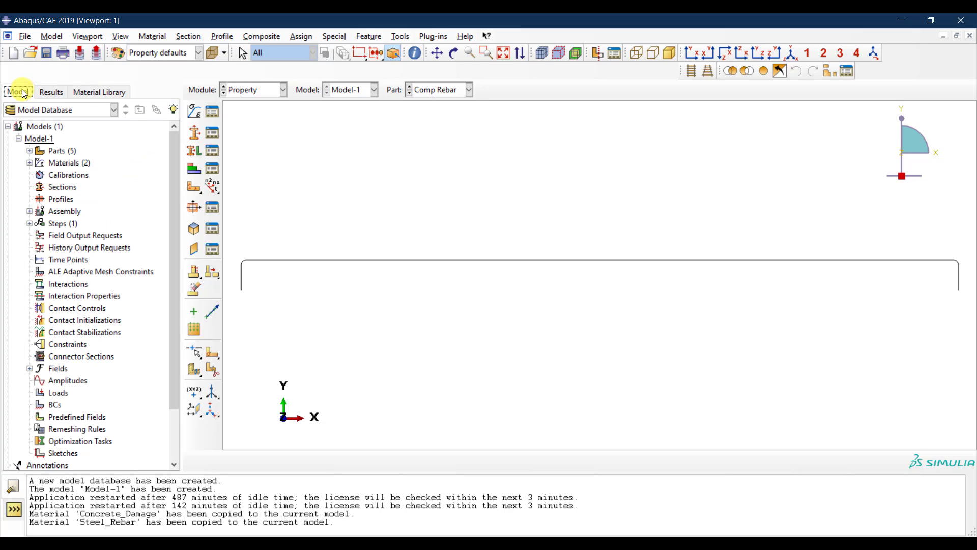
- Examine the elastic, damaged plasticity, compression damage and tension damage definitions of the Concrete_Damage material
click(219, 112)
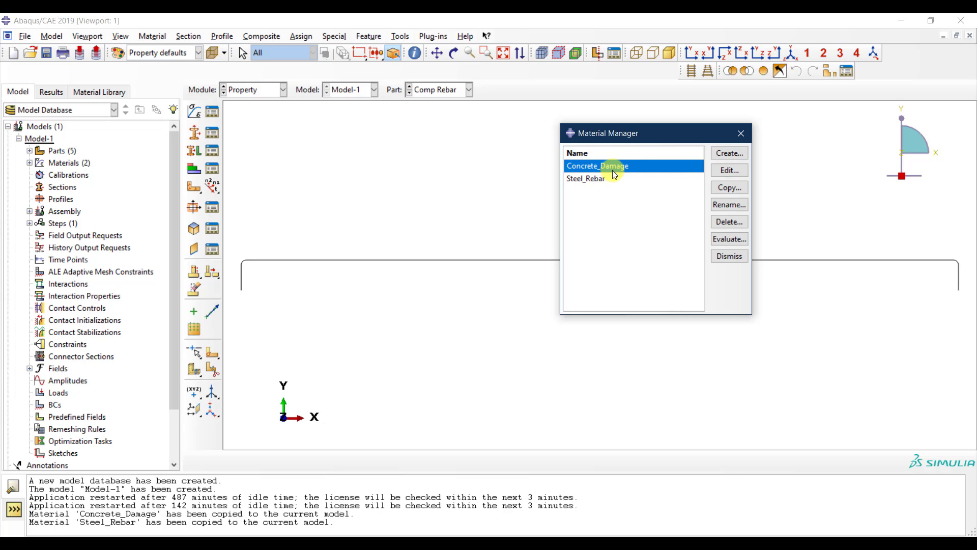
click(728, 171)
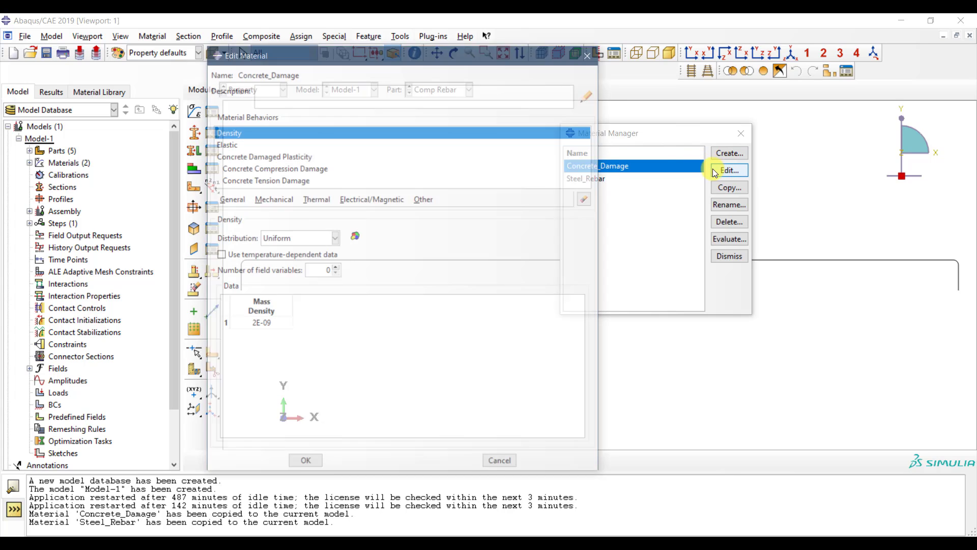
click(237, 146)
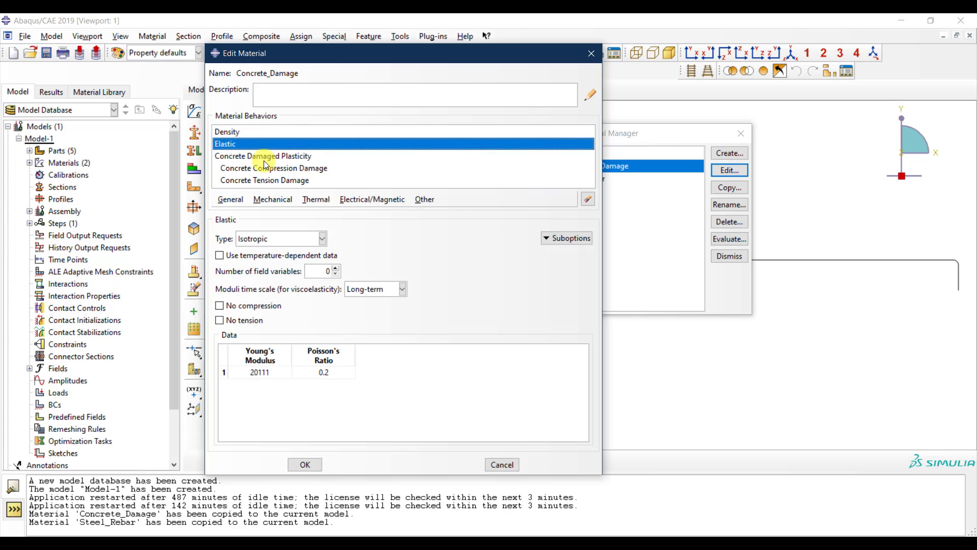
click(270, 167)
click(276, 157)
click(279, 181)
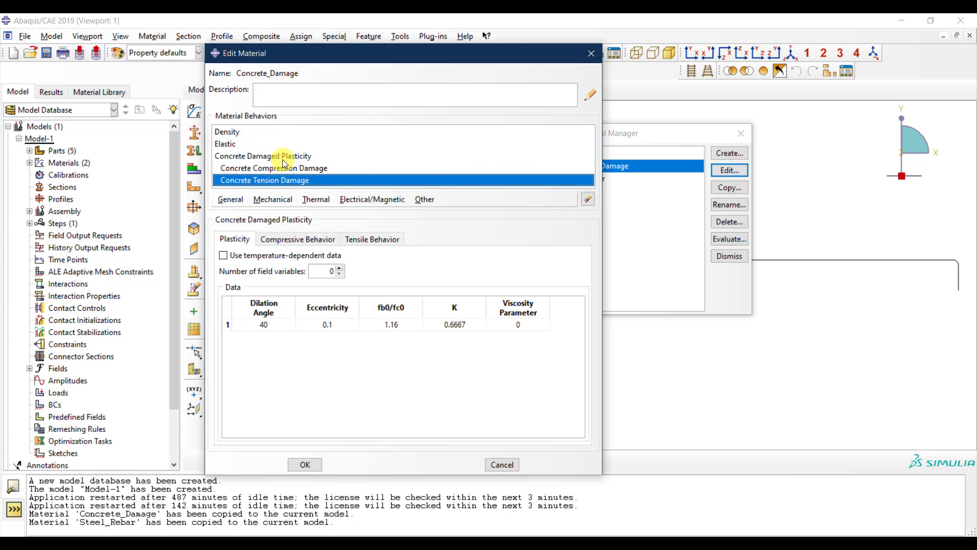
click(282, 156)
click(282, 170)
click(280, 180)
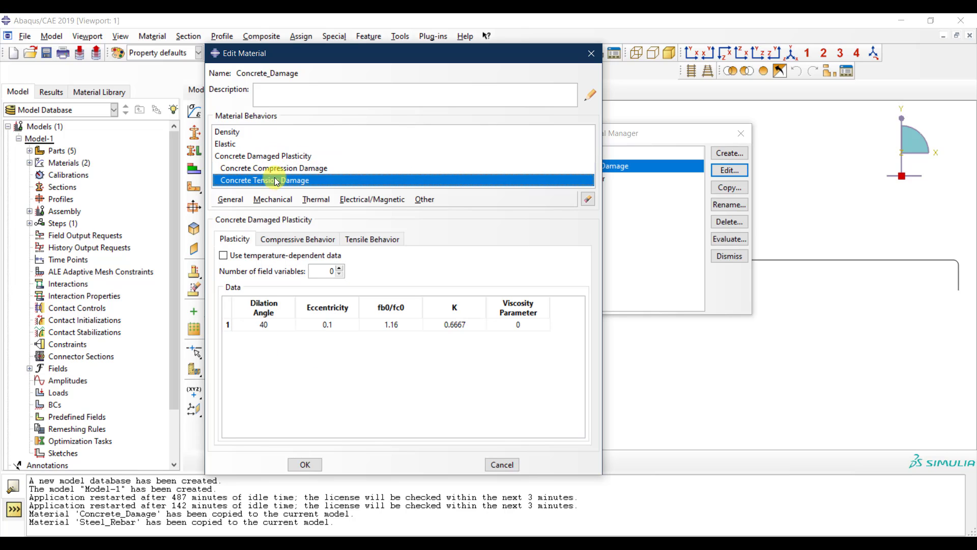
click(589, 57)
- Examine the density, elastic and plastic definitions of the Steel_Rebar material
click(624, 178)
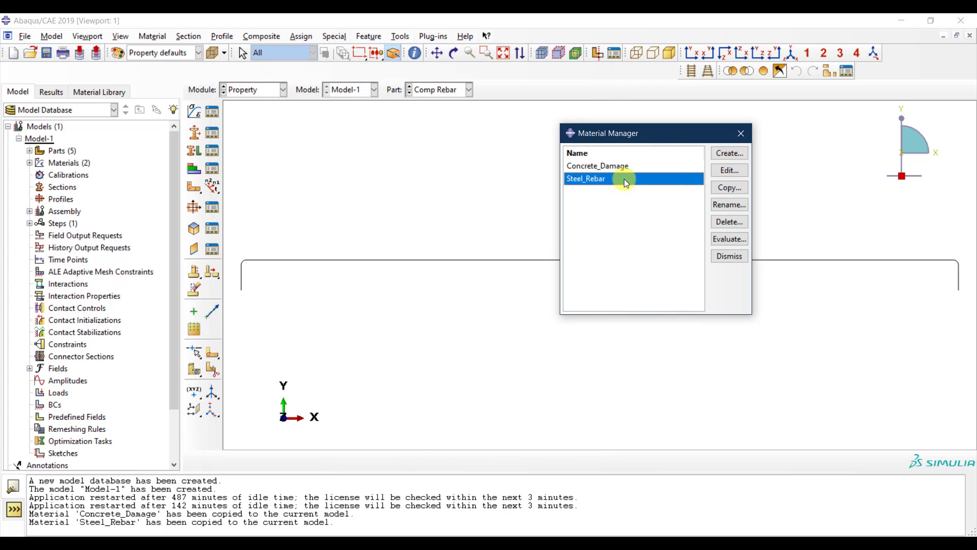
click(728, 173)
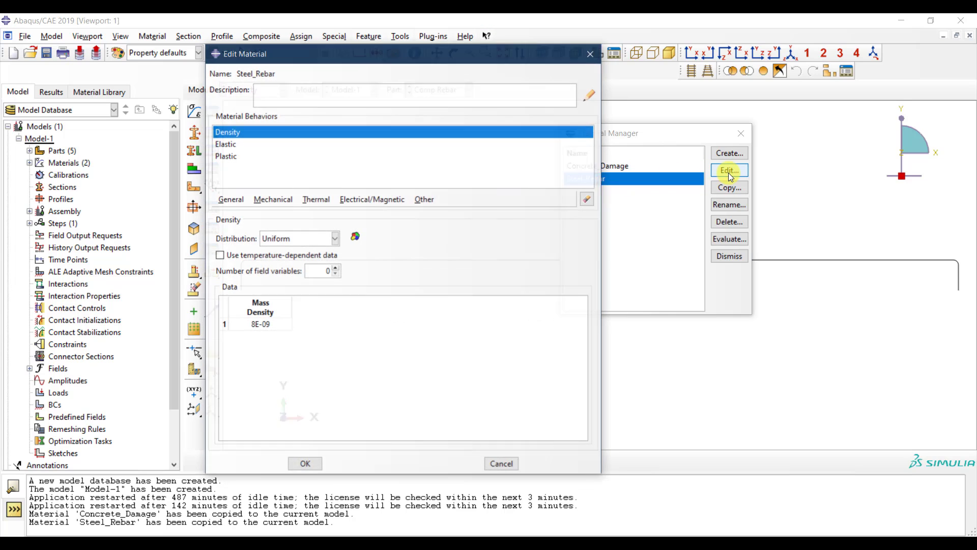
click(241, 145)
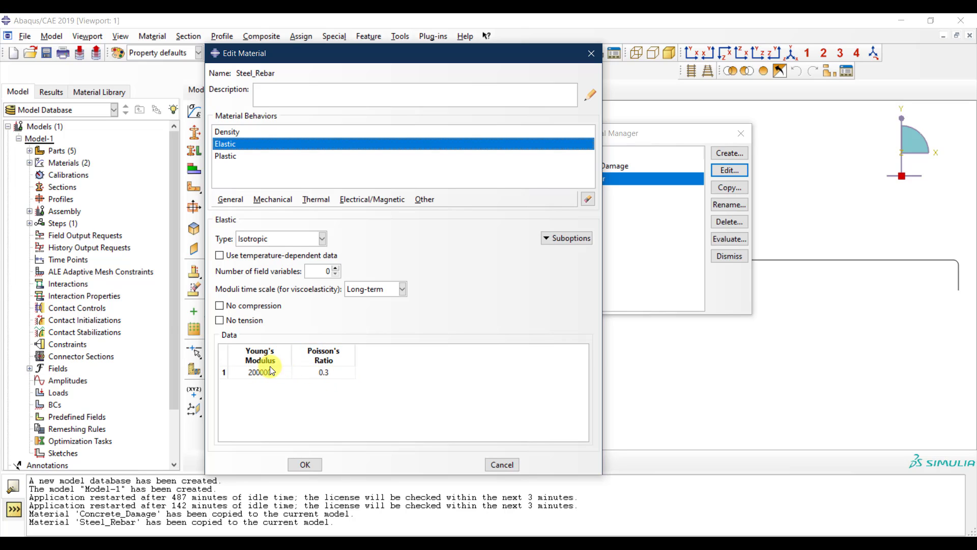
click(240, 158)
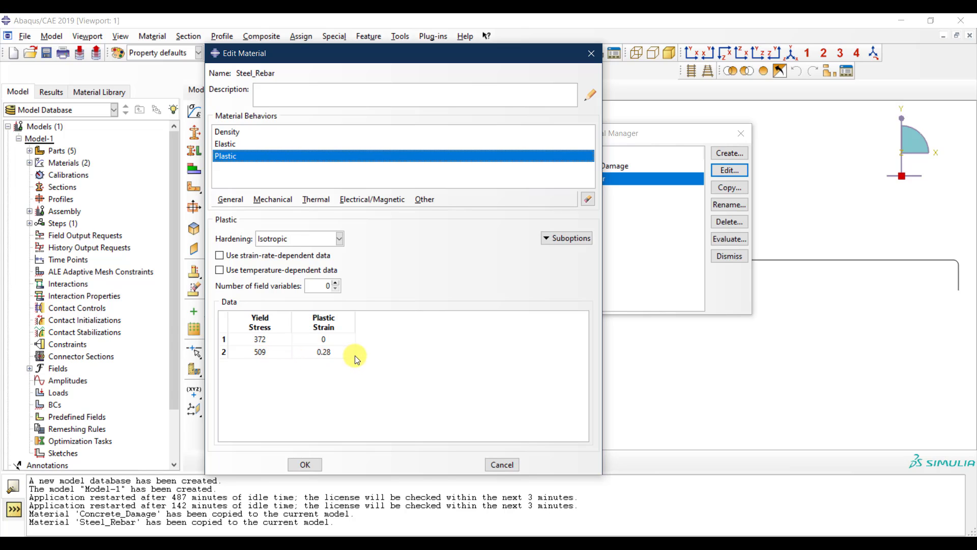
click(308, 465)
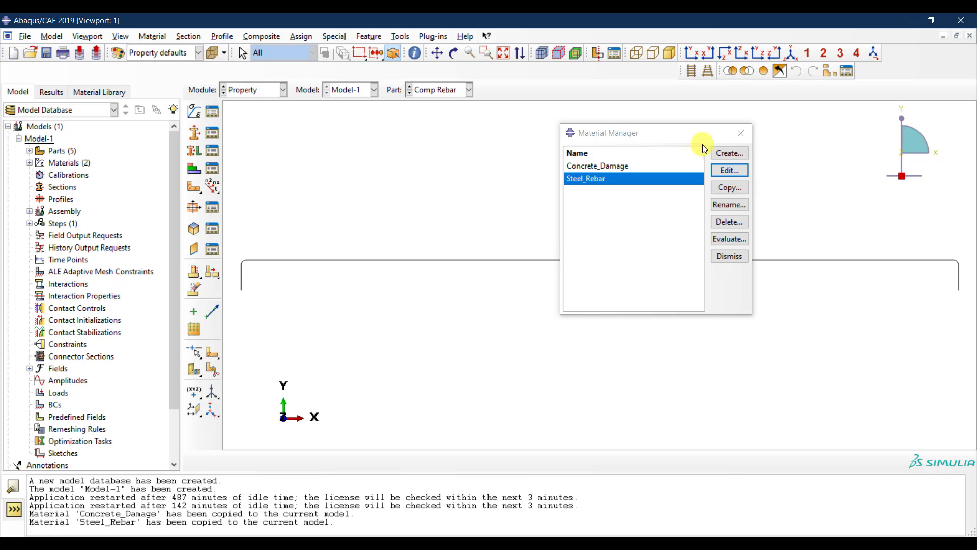
- Create a material named Steel Elastic with a uniform mass density of 7.85e-9
click(727, 153)
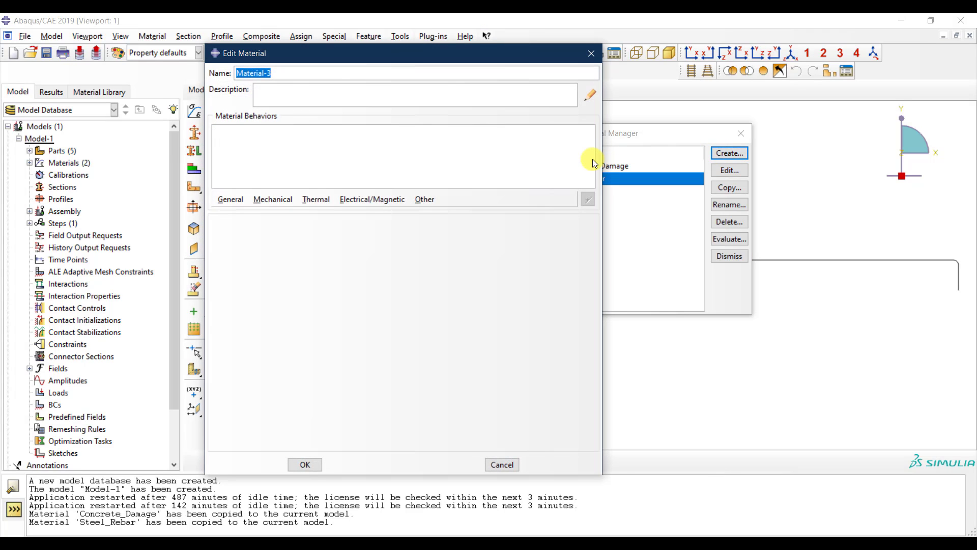
text(Steel Elastic)
click(238, 202)
click(237, 209)
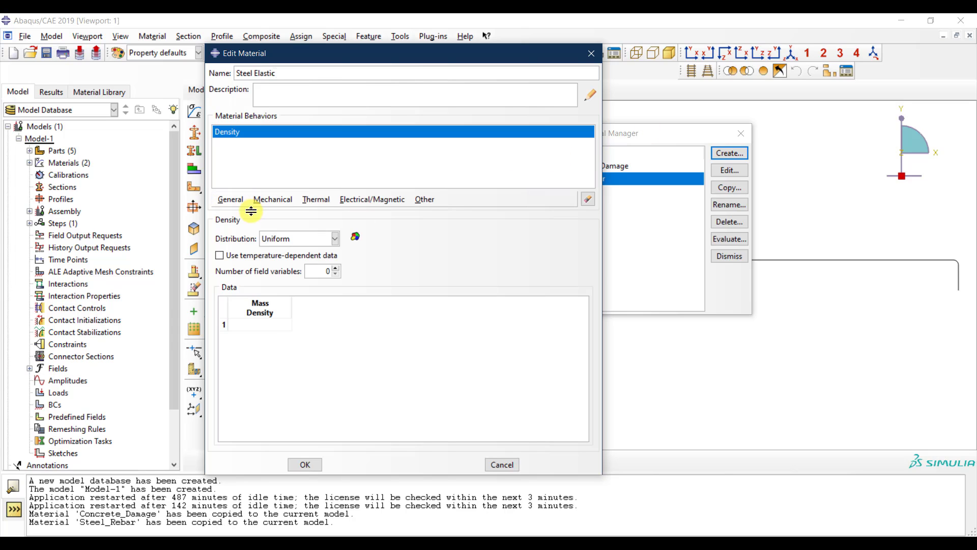
click(275, 324)
text(7.8)
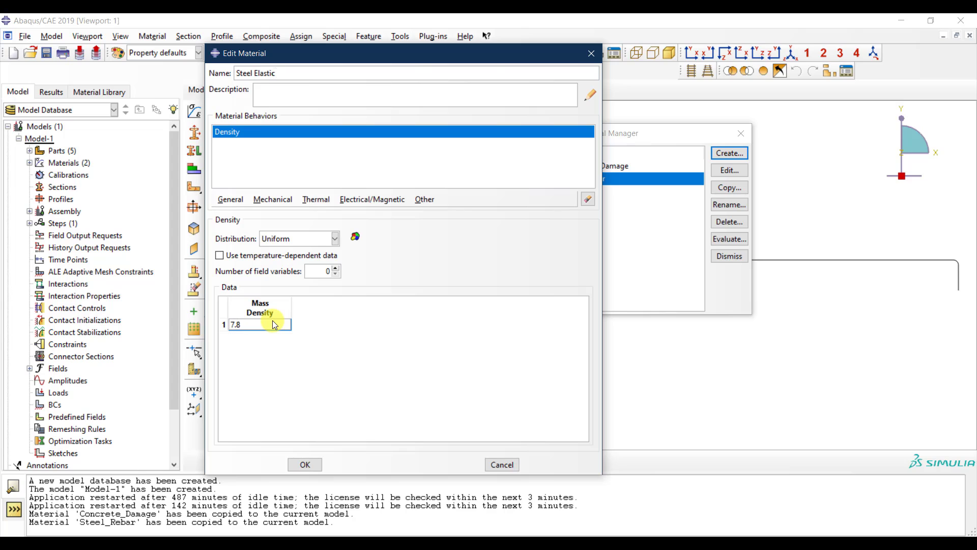
text(5e-9)
click(371, 348)
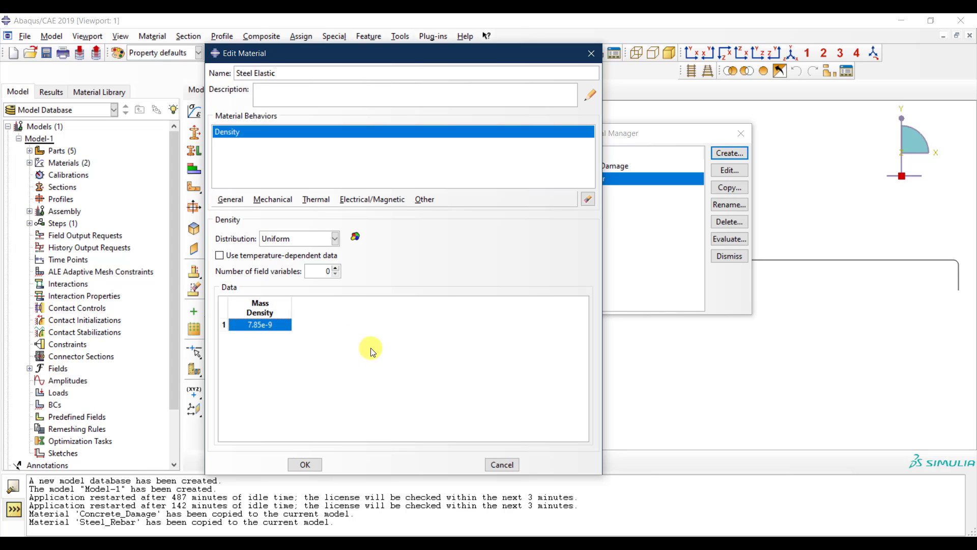
- Give Steel Elastic isotropic elasticity with Young's modulus 200000 and Poisson's ratio 0.3, and finish the material definition
click(232, 201)
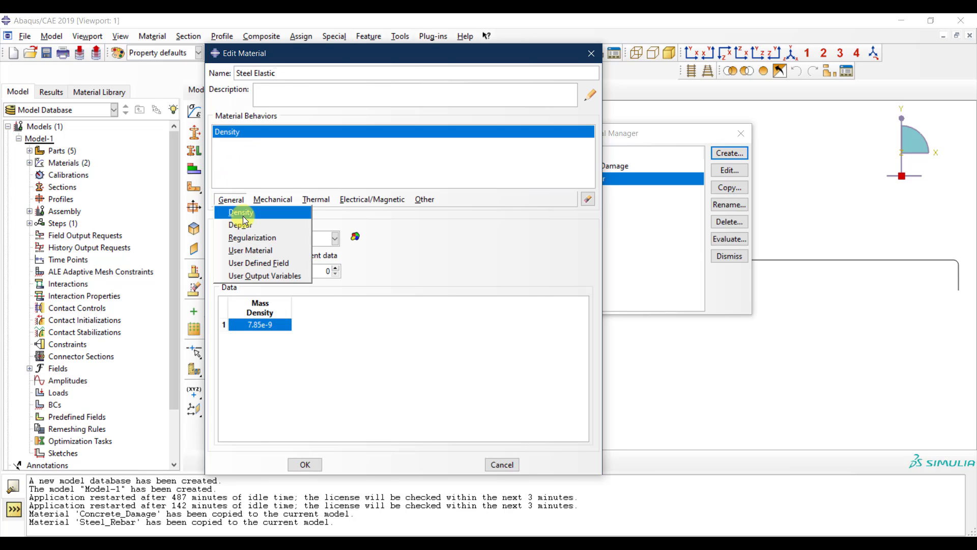
click(273, 199)
mouse_move(279, 212)
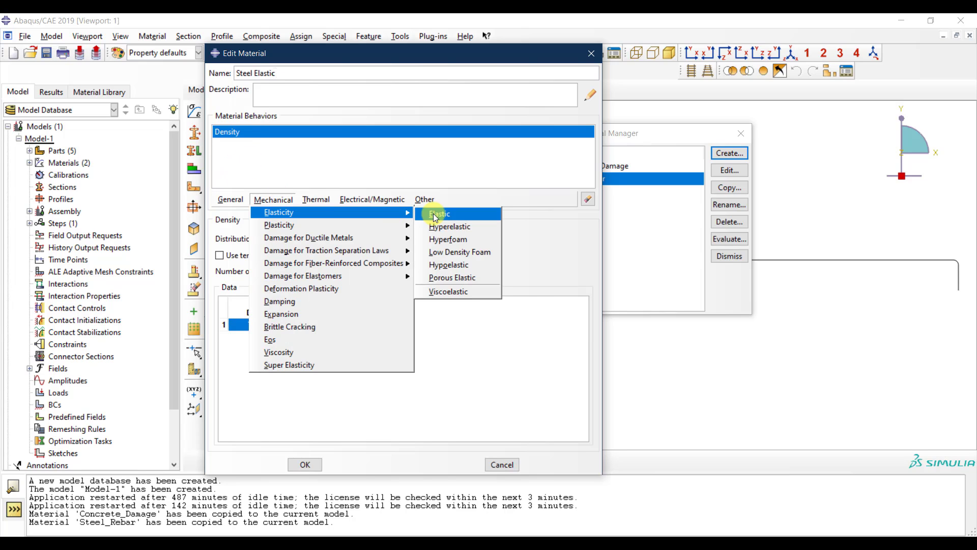
click(433, 213)
click(260, 372)
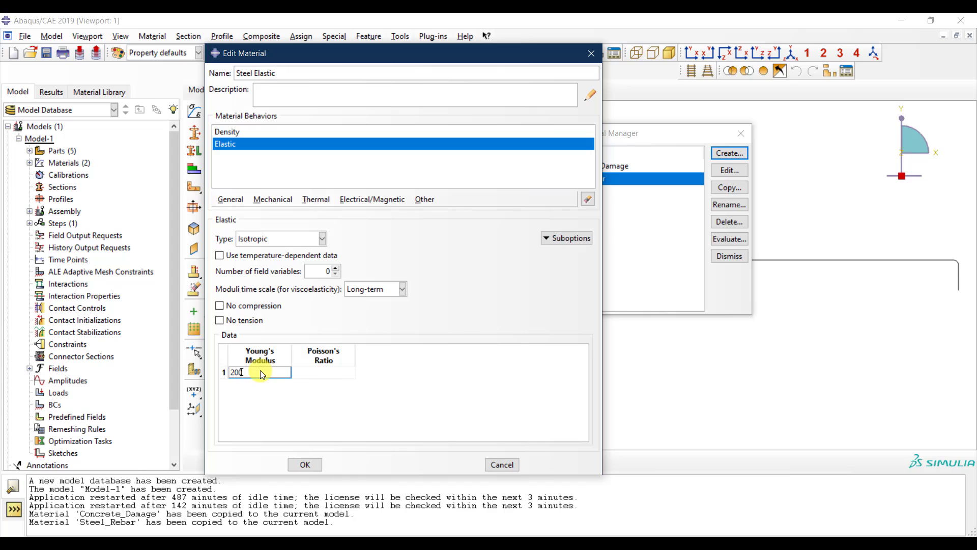
text(200000)
key(Tab)
text(0.3)
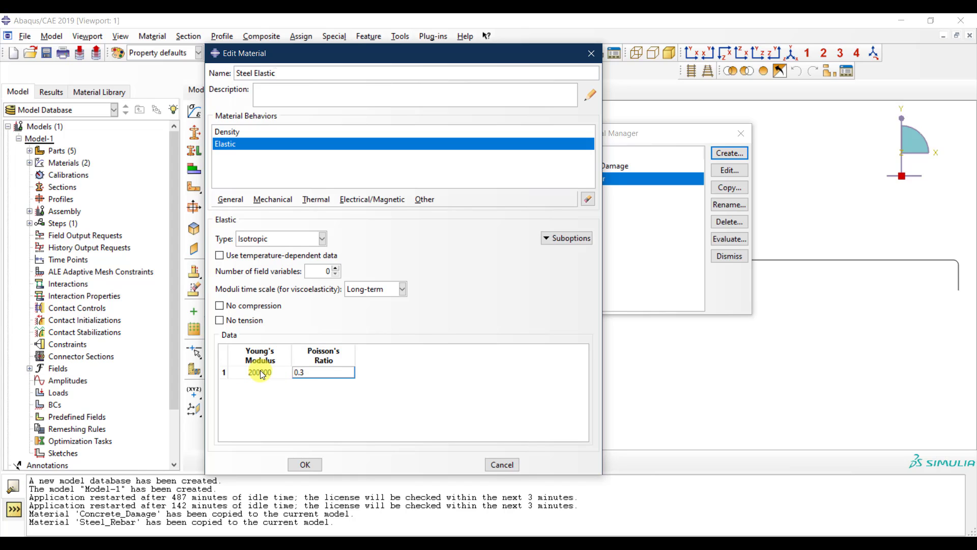
click(305, 464)
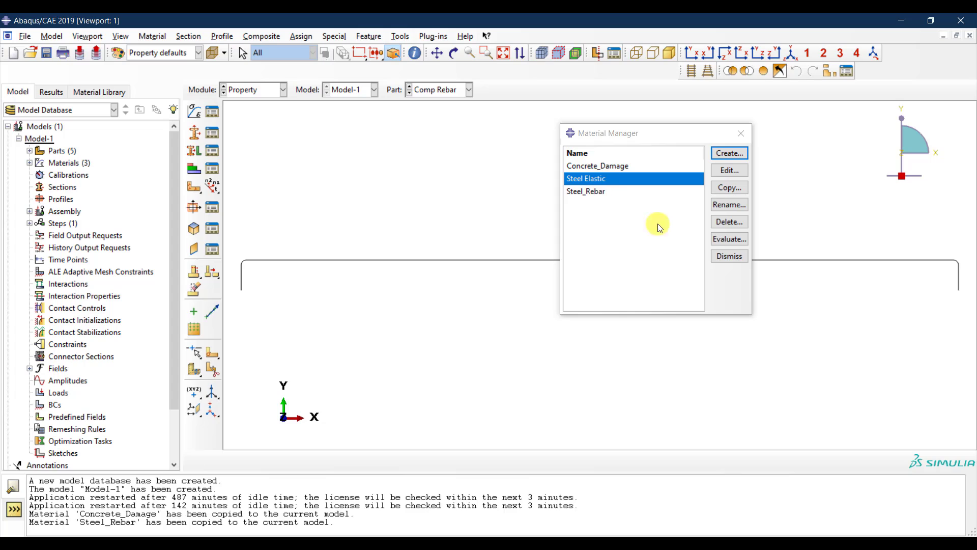
click(741, 257)
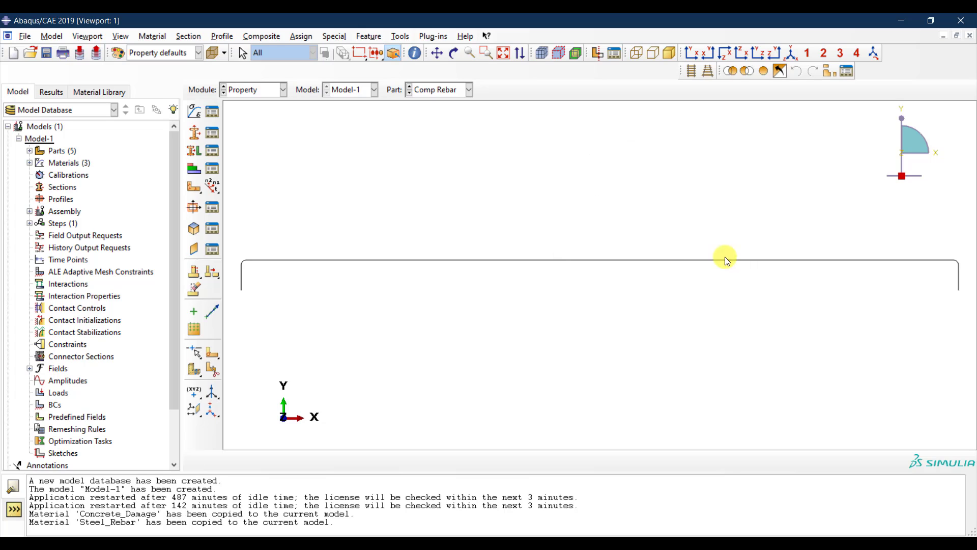
- Create a solid homogeneous section named Section-Beam using the Concrete_Damage material
click(193, 134)
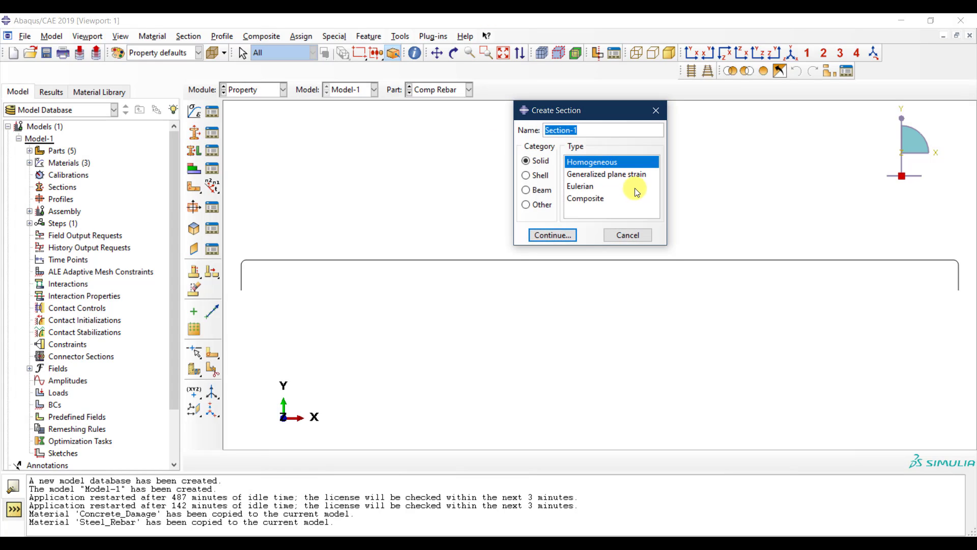
click(593, 134)
key(BackSpace)
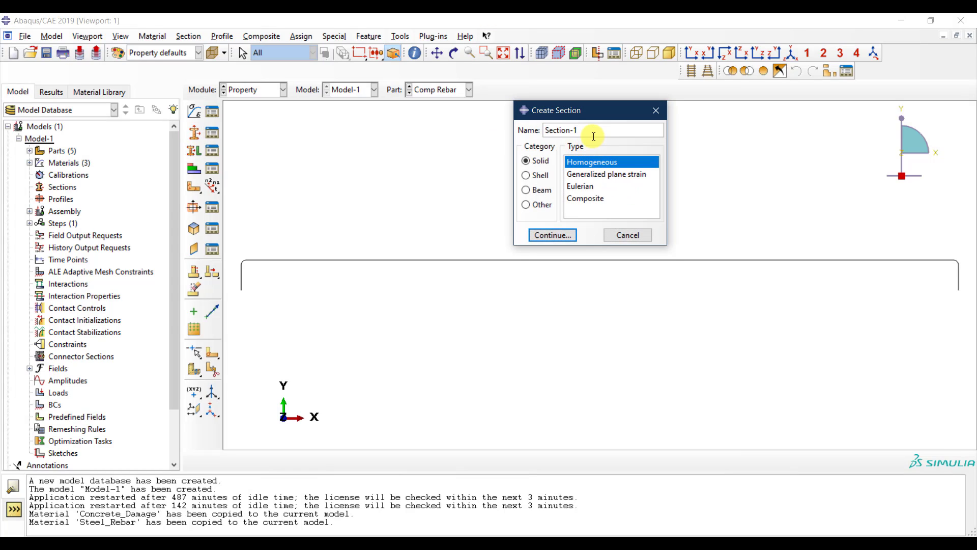
text(Beam)
click(560, 238)
click(544, 234)
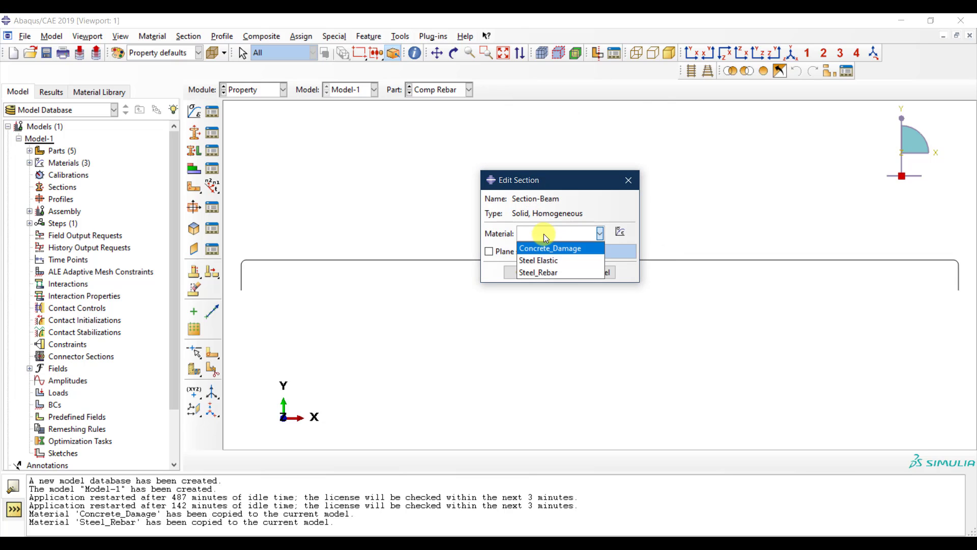
click(557, 249)
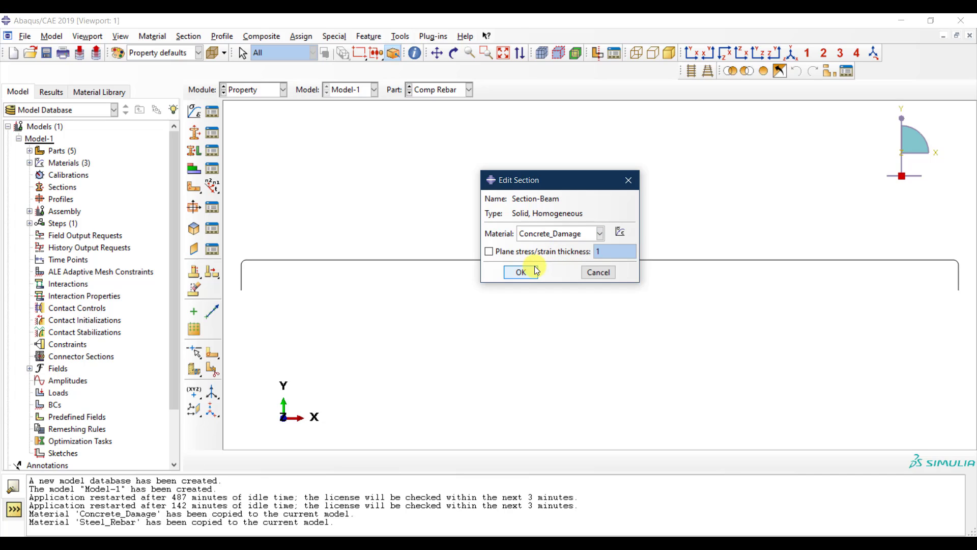
click(522, 273)
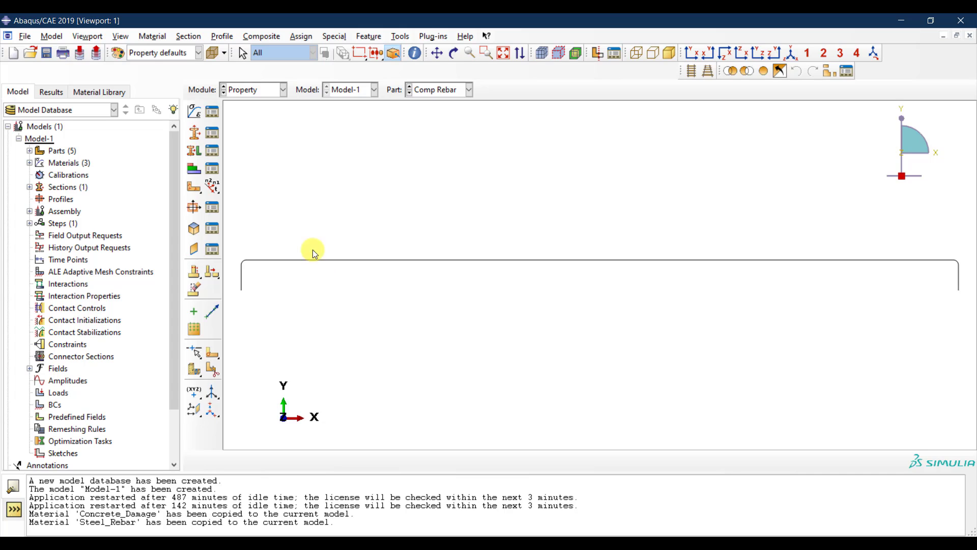
- Create a solid homogeneous section named Section-Support using the Steel Elastic material
click(192, 134)
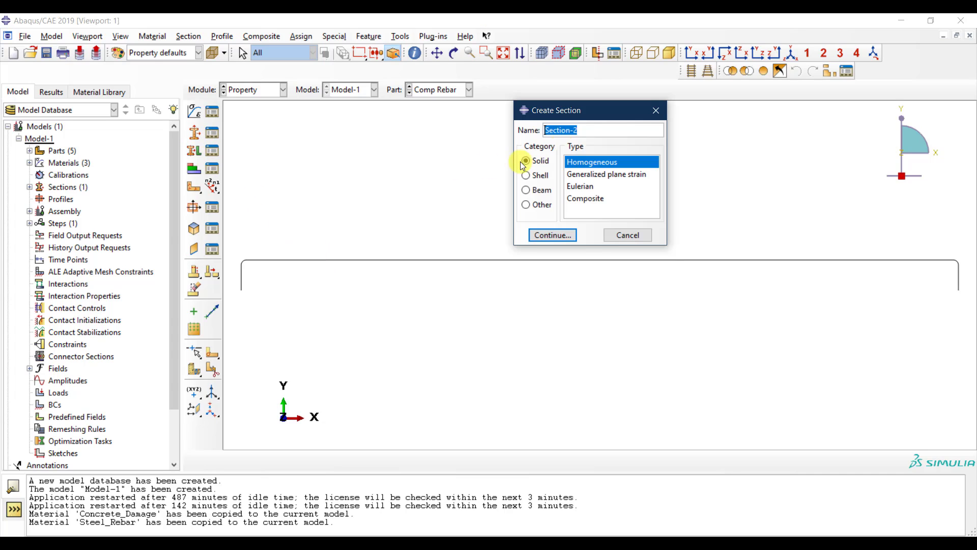
click(589, 128)
key(BackSpace)
text(Support)
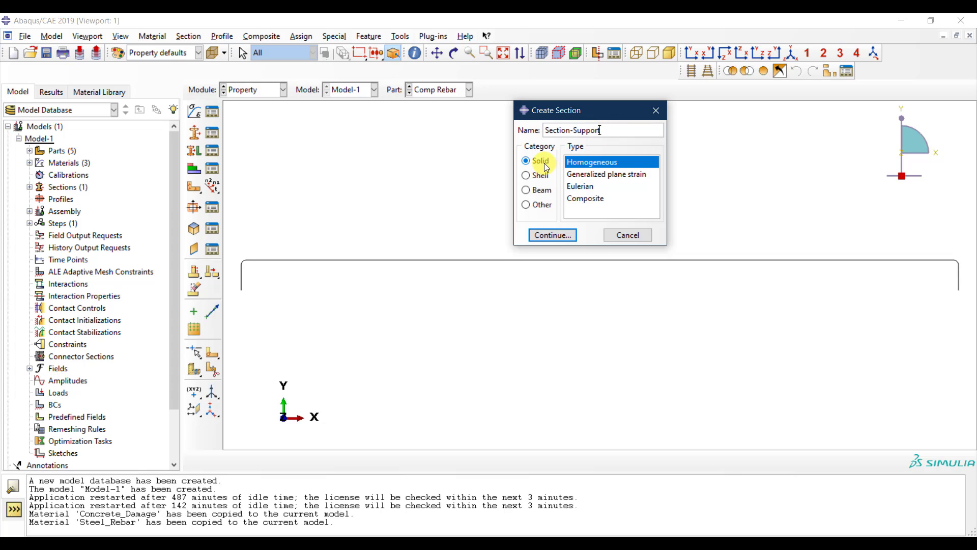
click(554, 234)
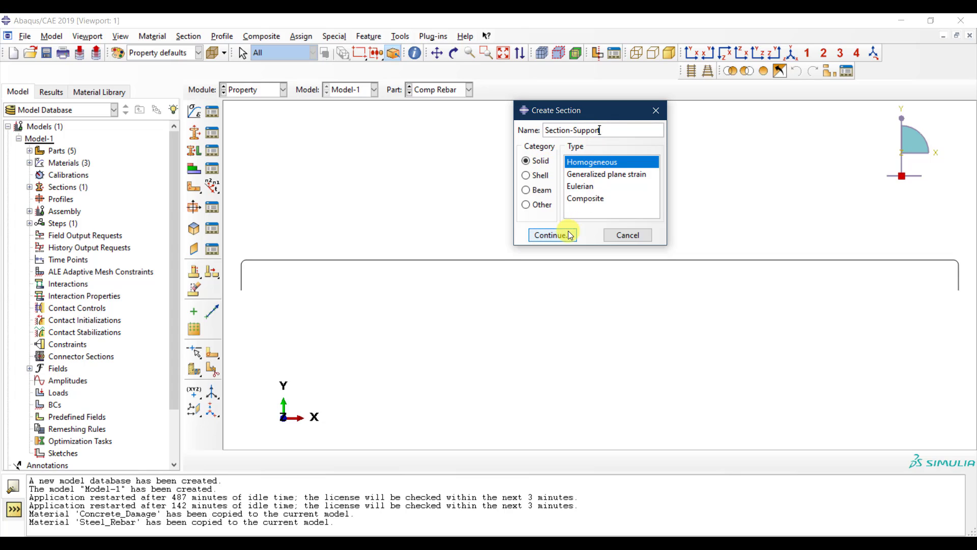
click(549, 228)
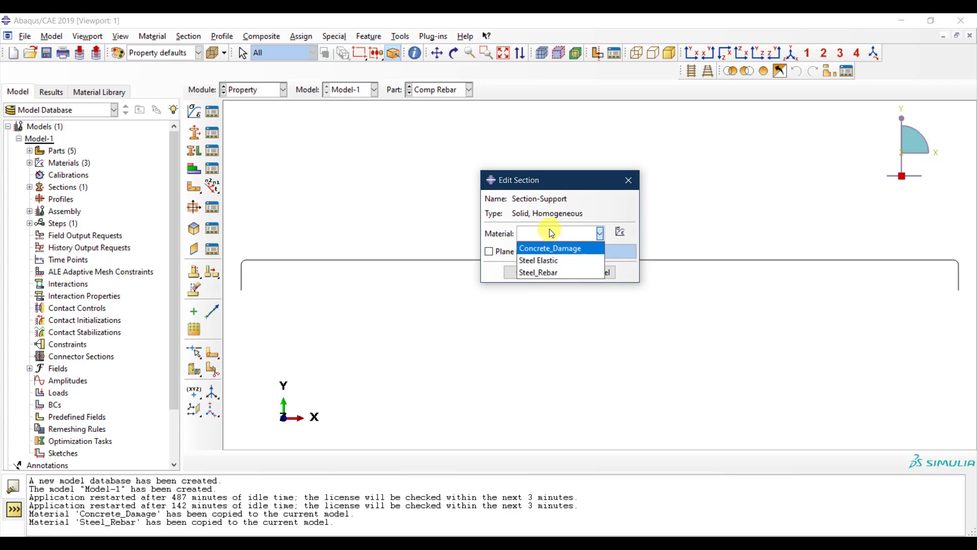
click(555, 261)
click(524, 273)
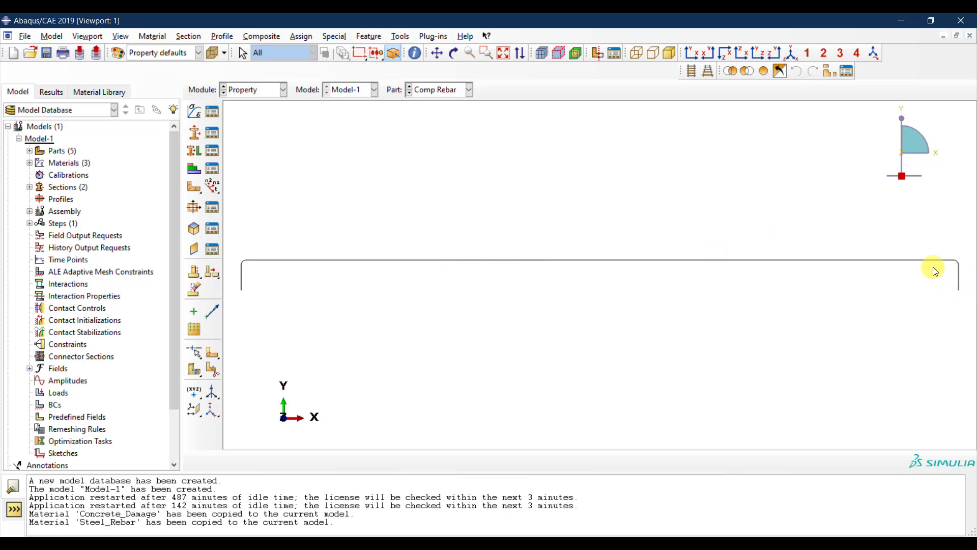
- Start a new beam-category section of type Truss named Section-Phi10
click(197, 130)
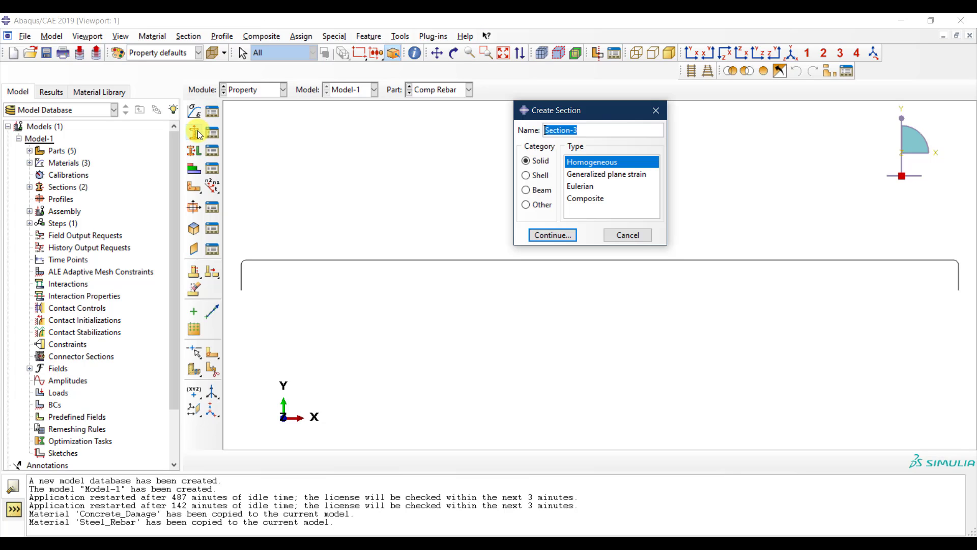
click(545, 194)
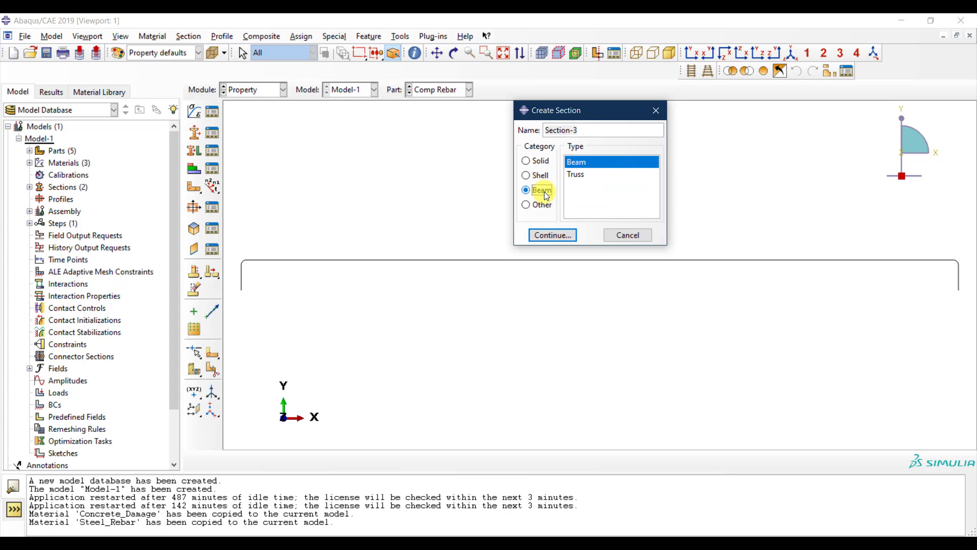
click(589, 129)
key(BackSpace)
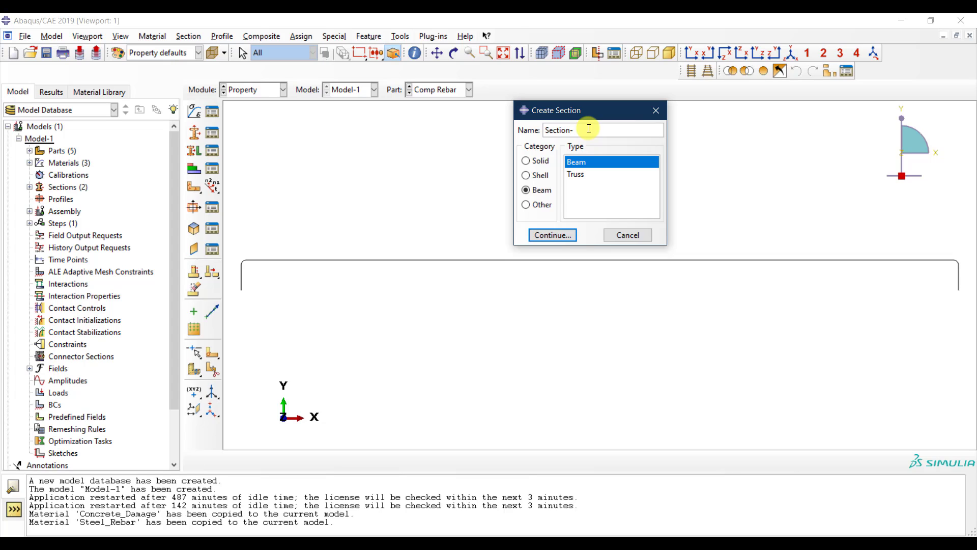
text(Ph)
text(i10)
click(580, 175)
click(586, 162)
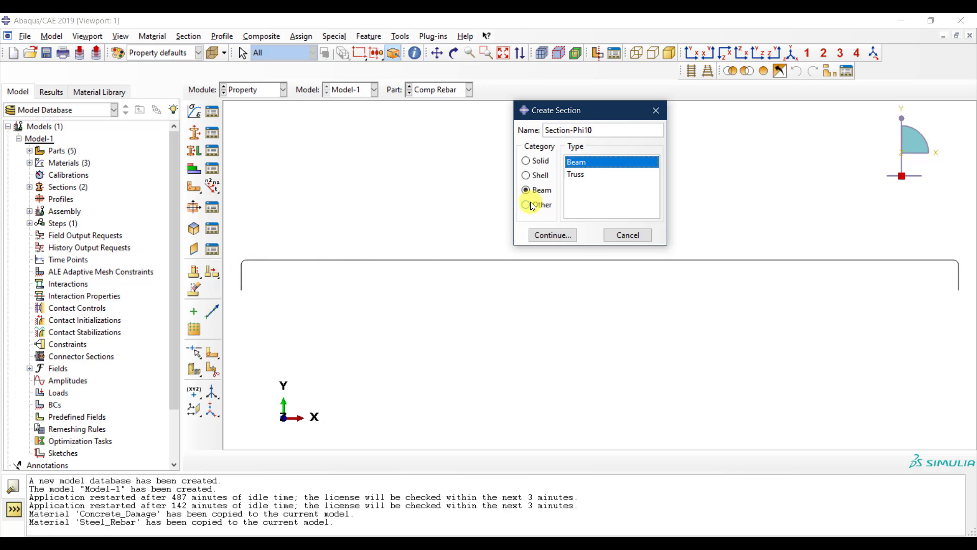
click(582, 175)
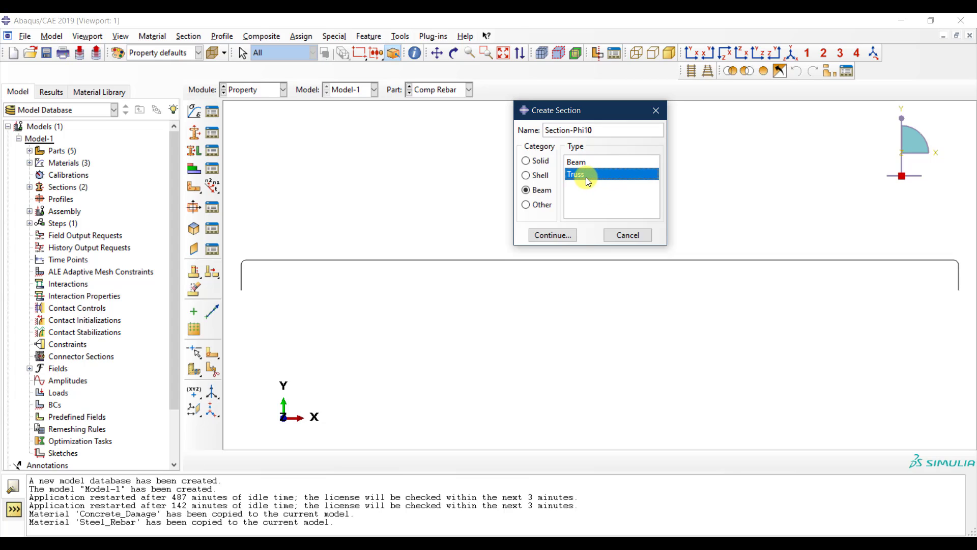
click(555, 236)
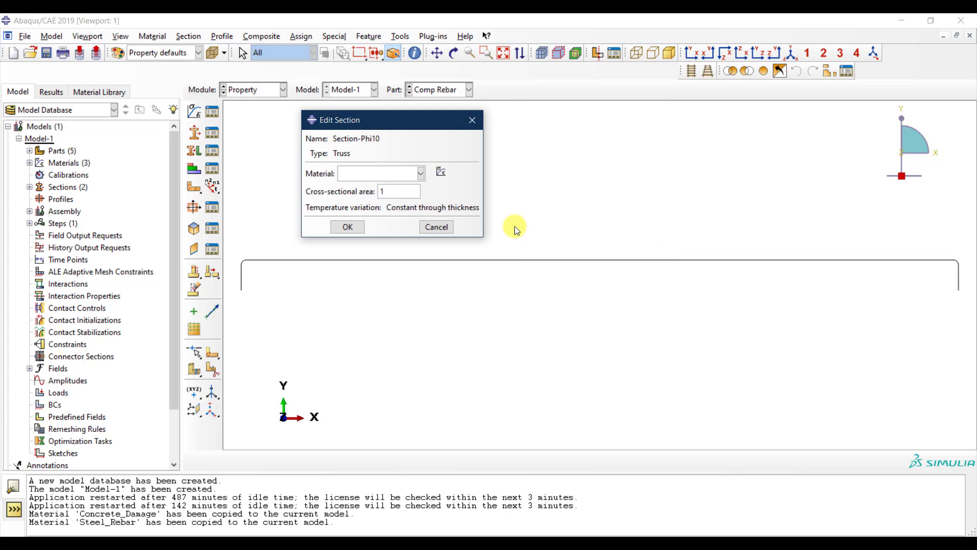
- Give Section-Phi10 the Steel_Rebar material, calculate 3.14*10*10/4 in the command line, and set the cross-sectional area to 79
click(375, 174)
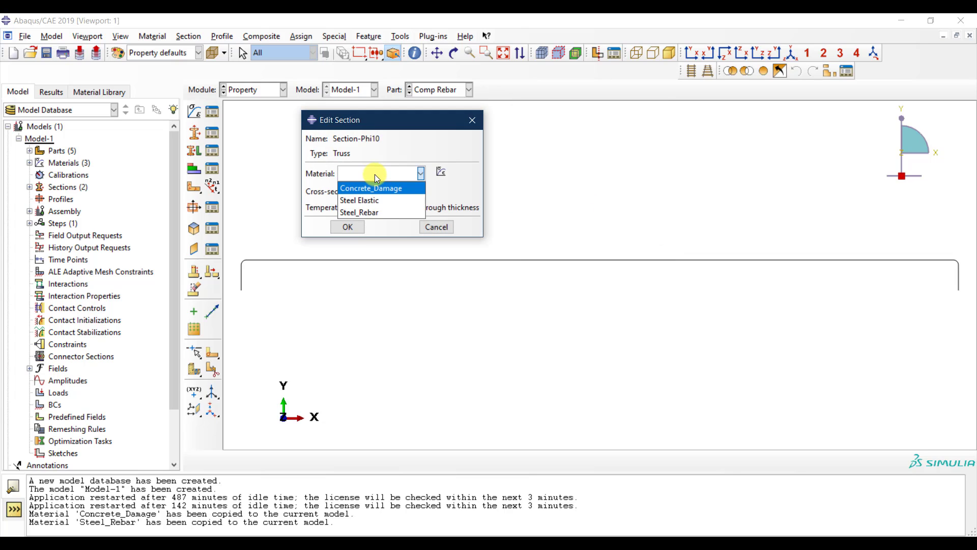
click(373, 213)
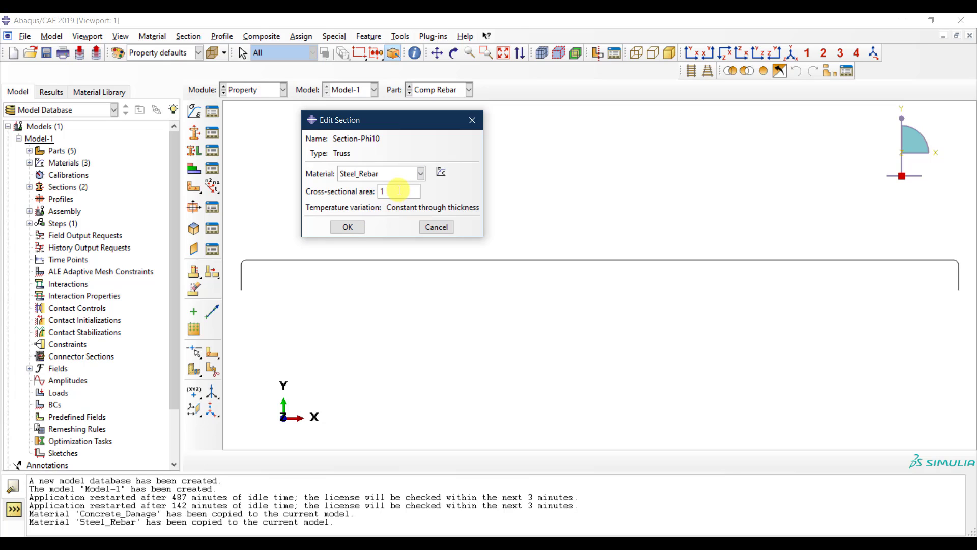
drag(399, 189, 362, 190)
click(13, 509)
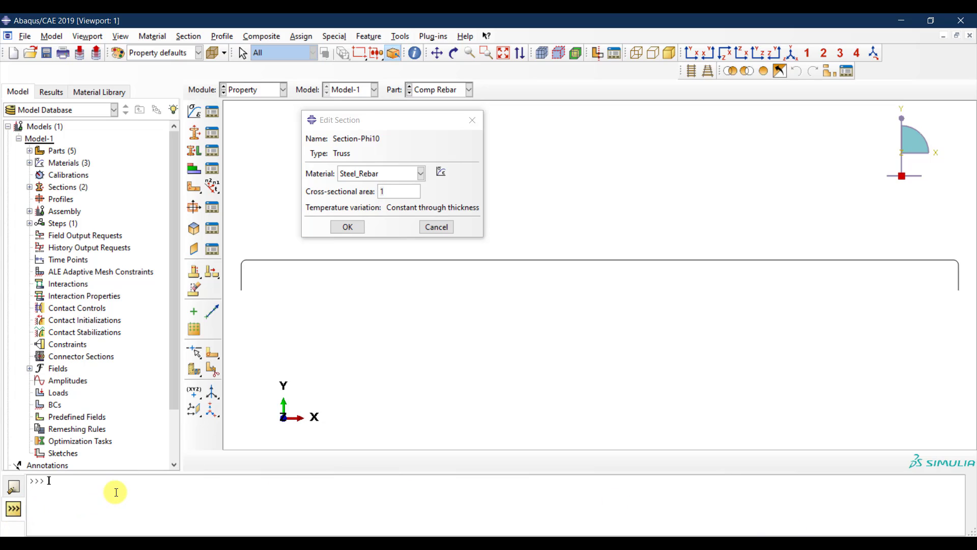
text(3.14*10*10/4)
key(Return)
click(365, 190)
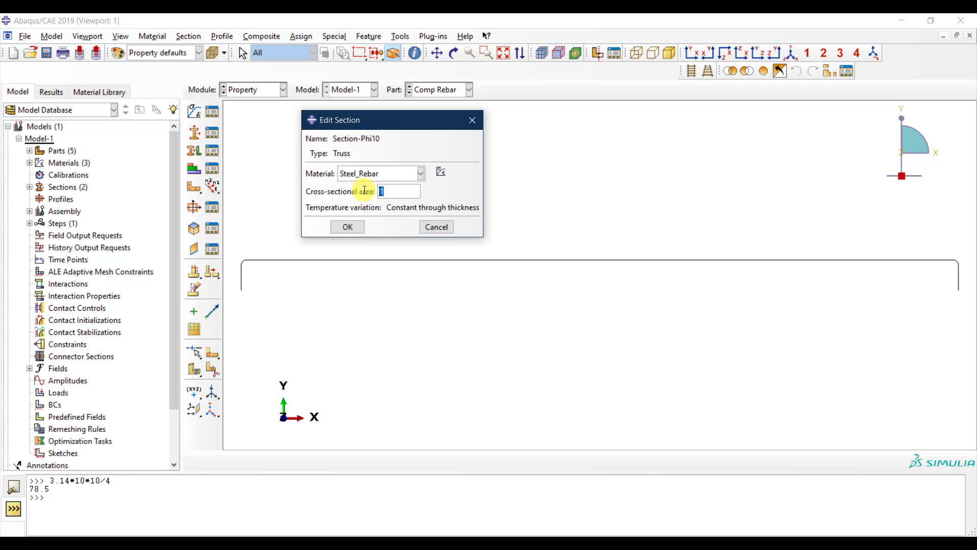
text(79)
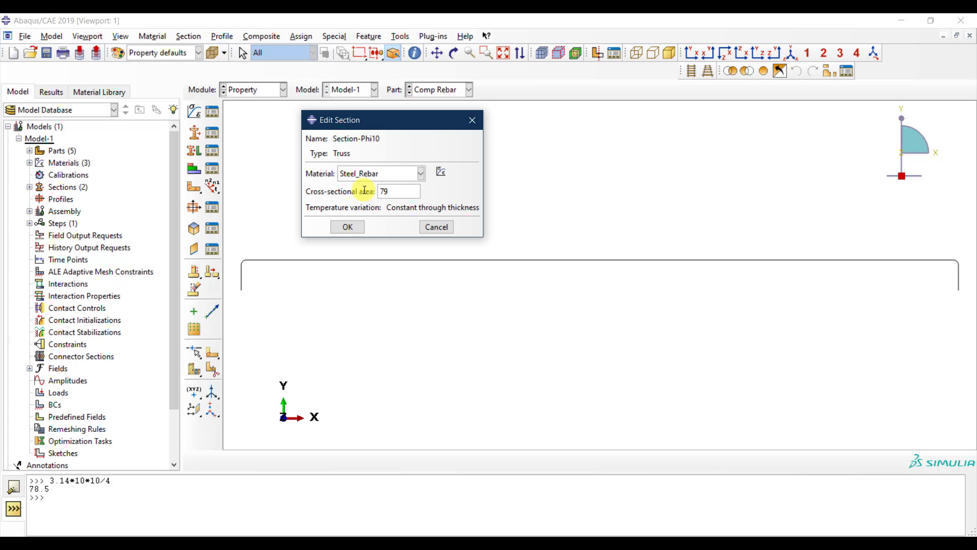
click(348, 227)
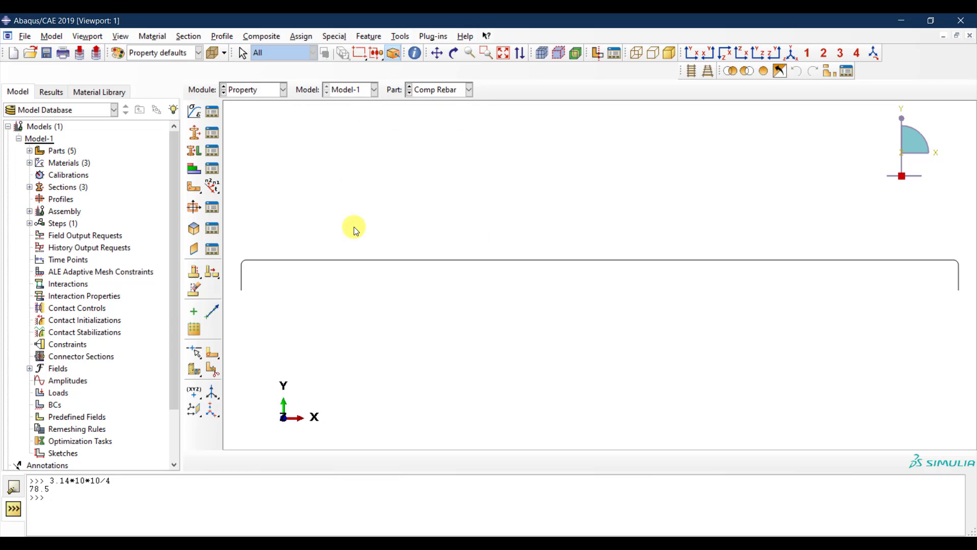
- Start a truss section named Section-phi20 and give it the Steel_Rebar material
click(196, 135)
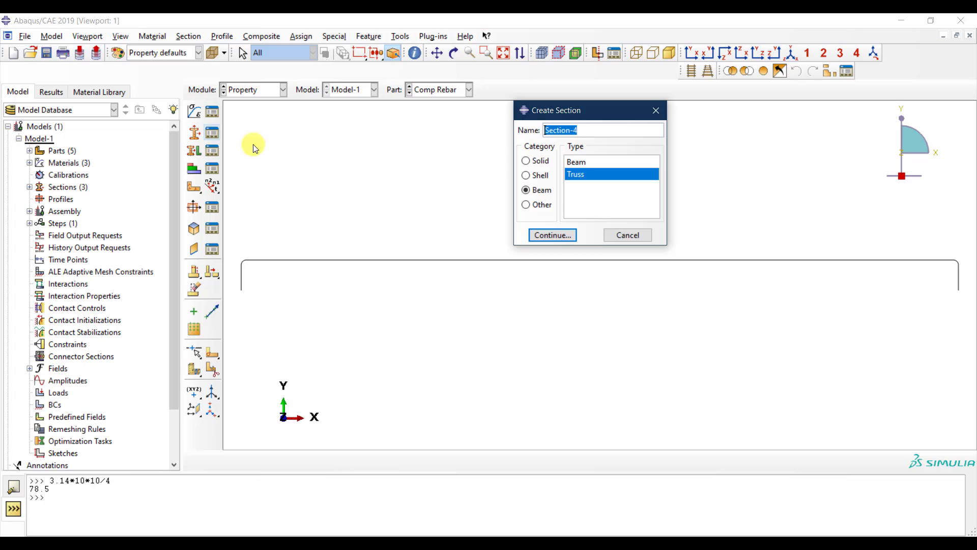
click(583, 130)
key(BackSpace)
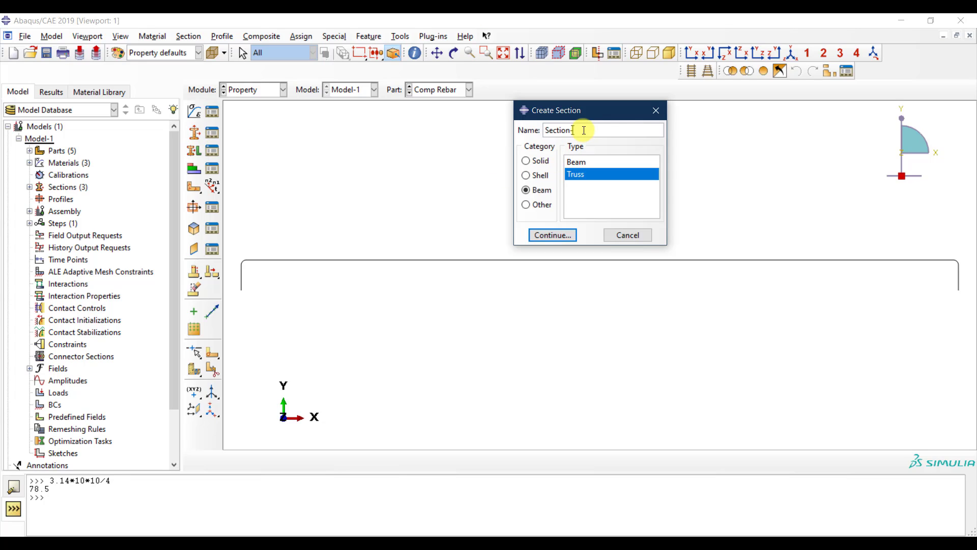
text(phi20)
click(561, 228)
click(368, 174)
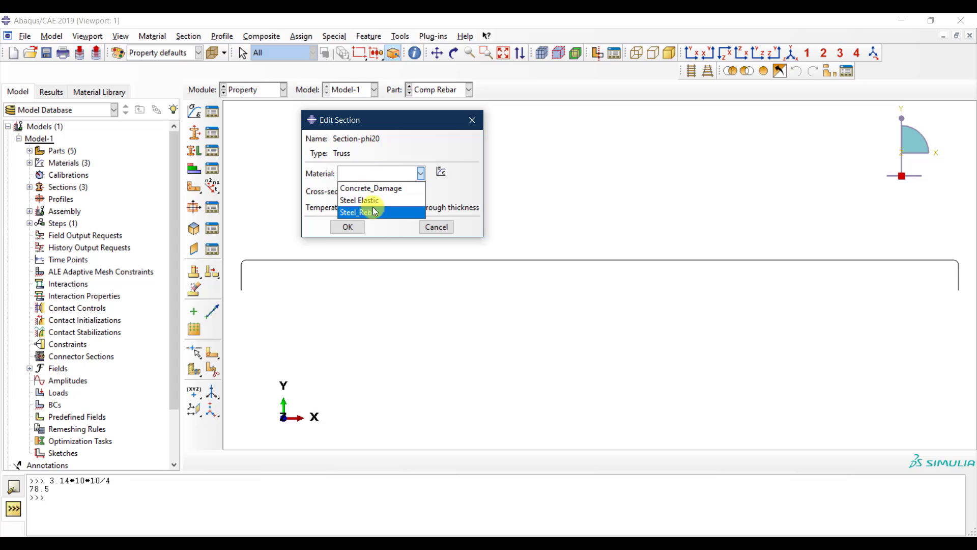
click(376, 208)
double_click(383, 192)
- Calculate the 20 mm bar's area in the command line as 3.14*20*20/4
click(128, 512)
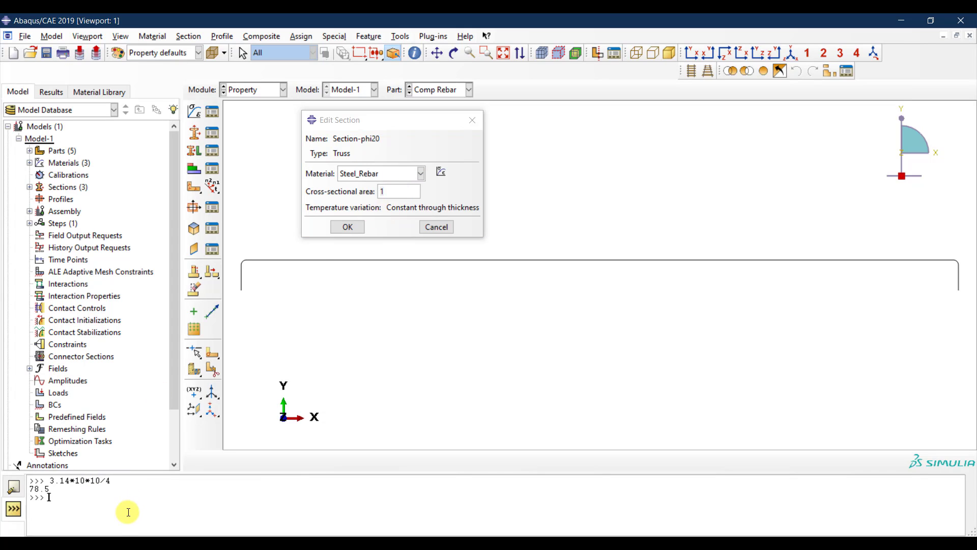
key(Up)
key(Left)
key(Left)
key(Left)
key(BackSpace)
text(2)
key(Left)
key(Left)
key(BackSpace)
text(2)
key(Return)
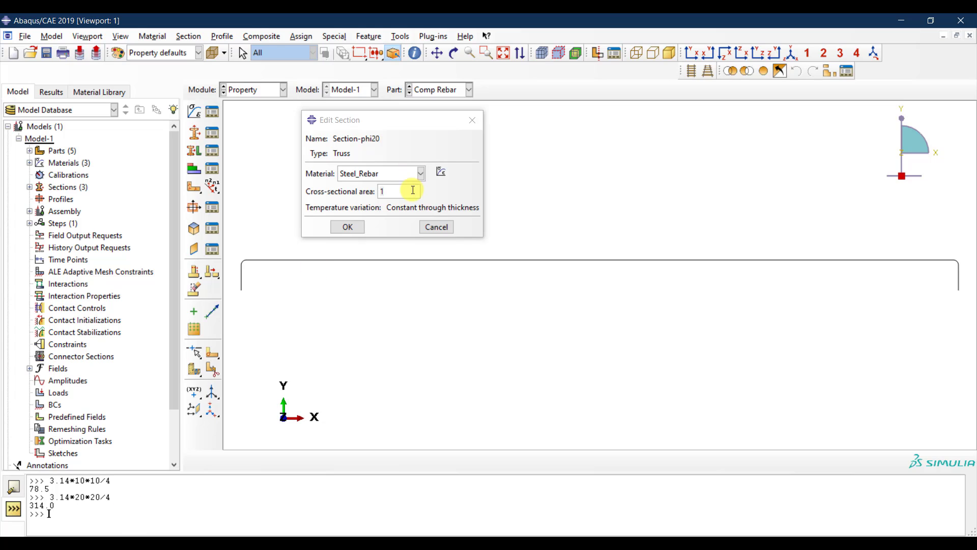
- Set the cross-sectional area of Section-phi20 to 314, finish the section, and review the list of defined sections
double_click(380, 192)
text(314)
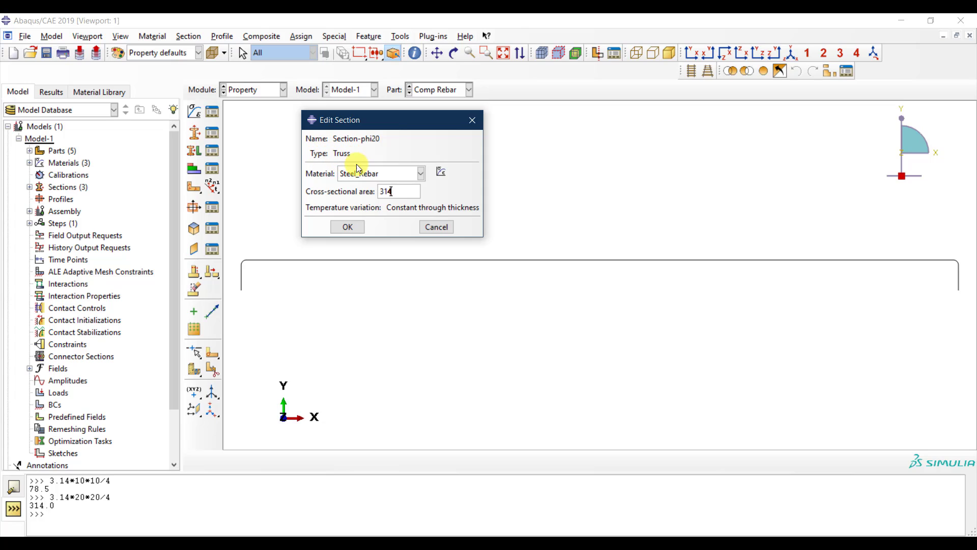
drag(399, 191, 367, 190)
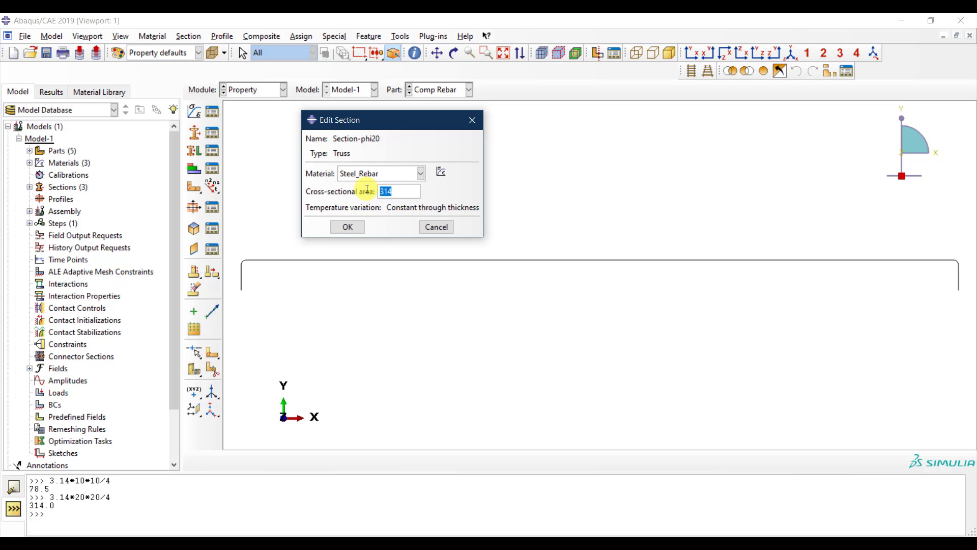
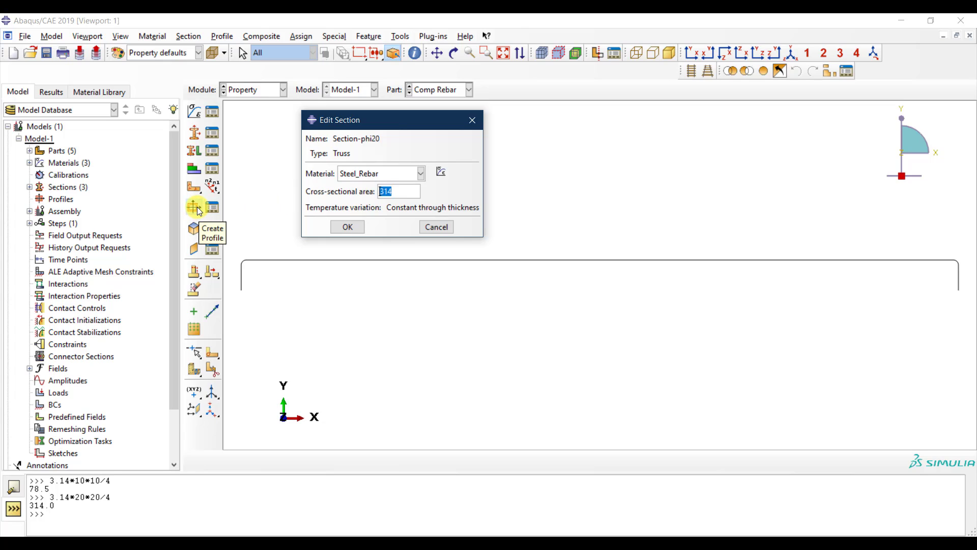
click(408, 193)
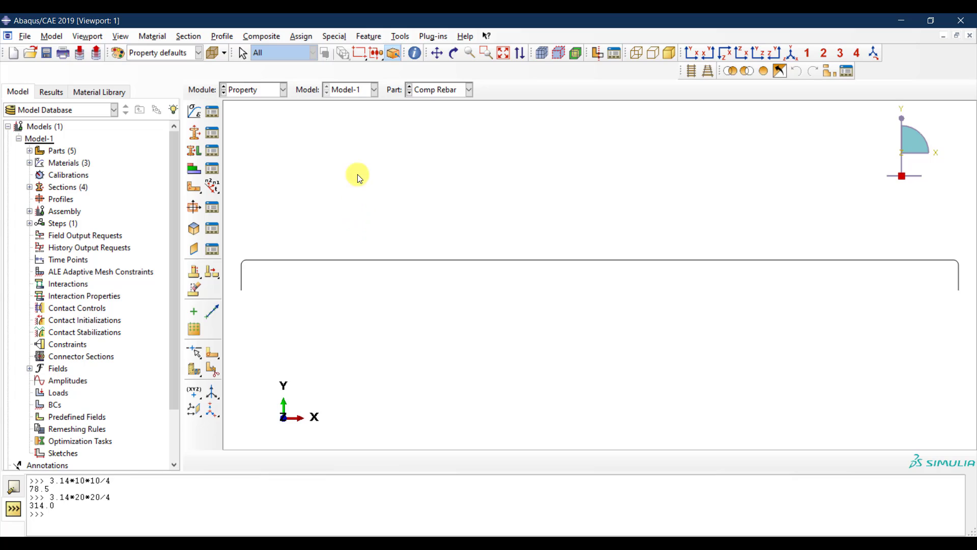
click(214, 134)
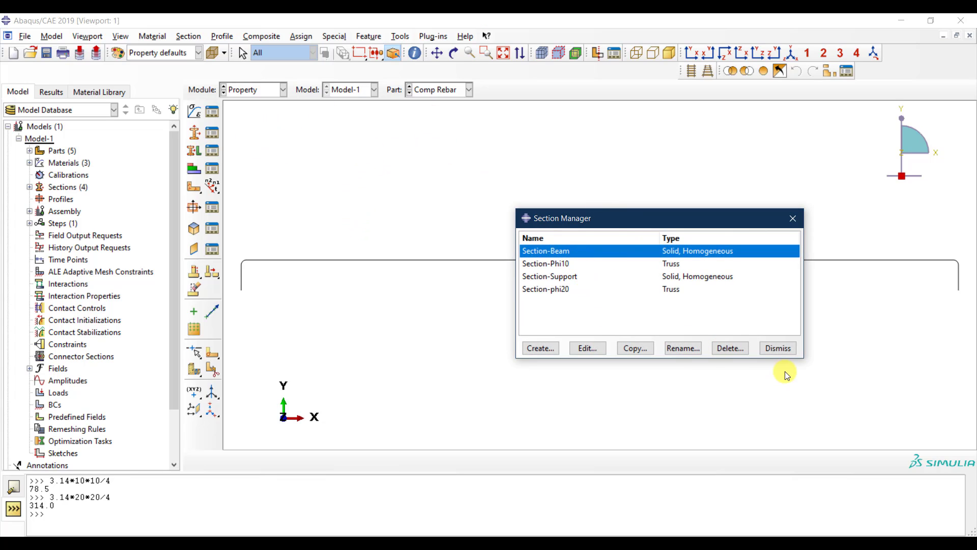
click(780, 351)
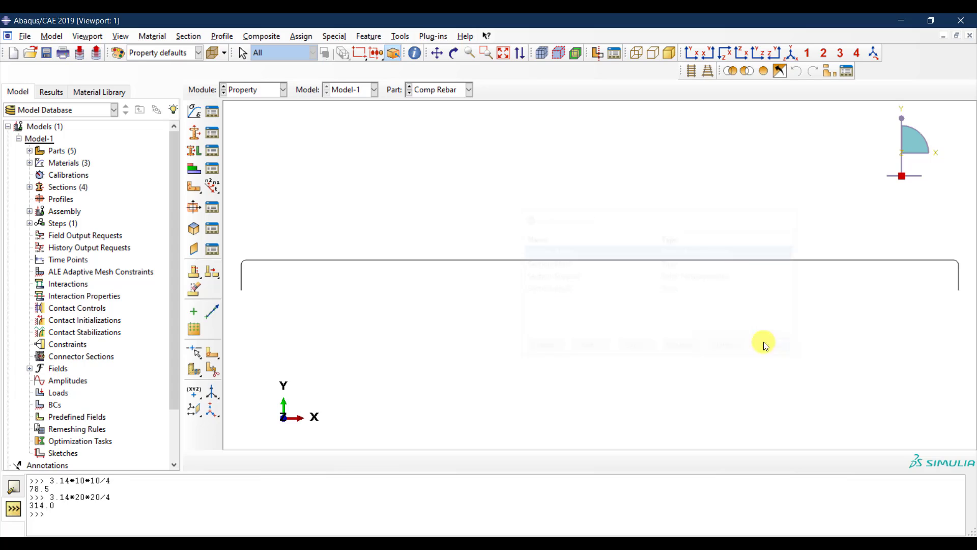
- Assign Section-Phi10 to the whole Comp Rebar wire without creating a set
click(198, 149)
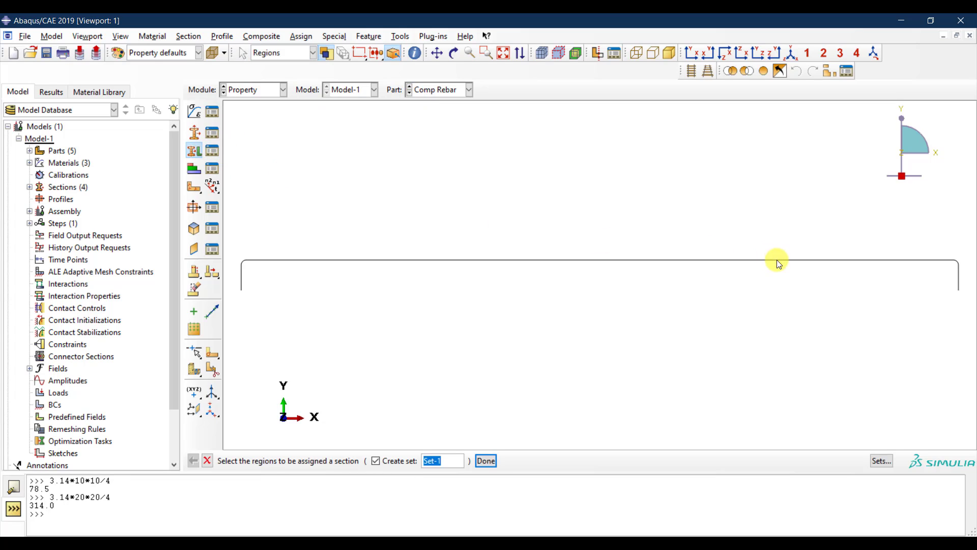
click(402, 460)
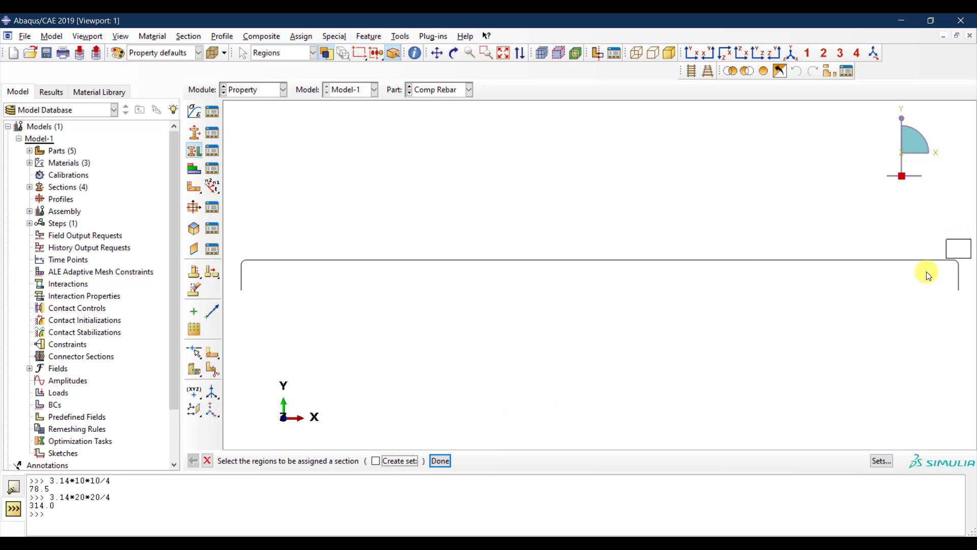
drag(928, 275, 226, 357)
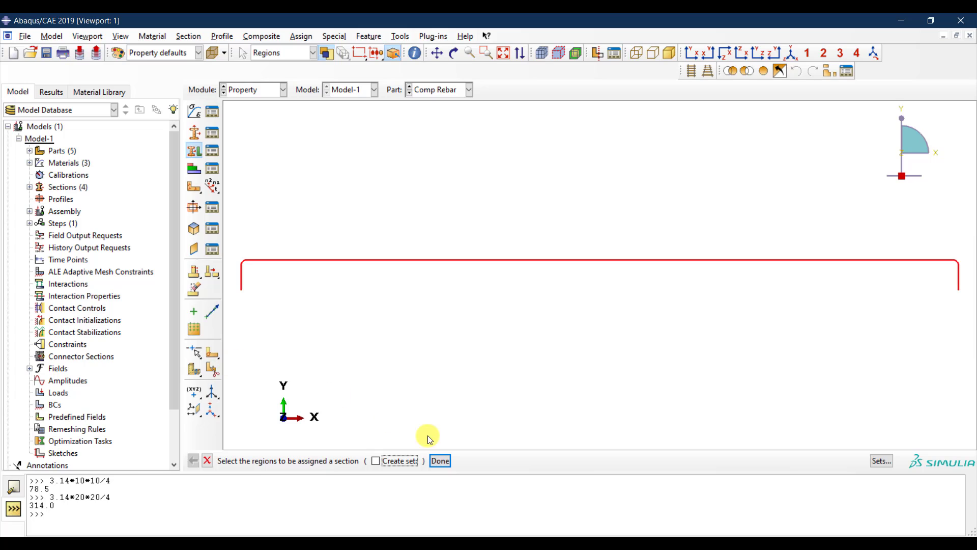
click(439, 461)
click(246, 161)
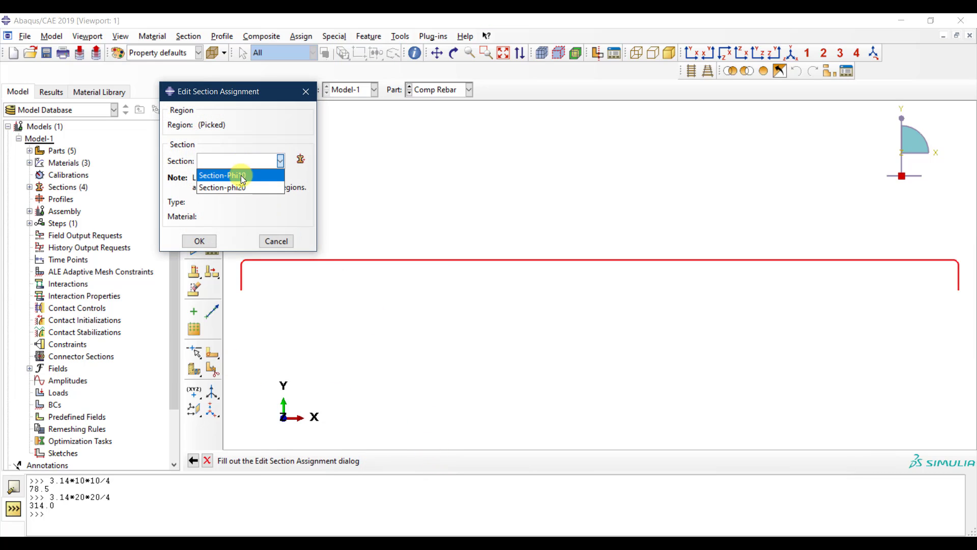
click(240, 175)
click(199, 243)
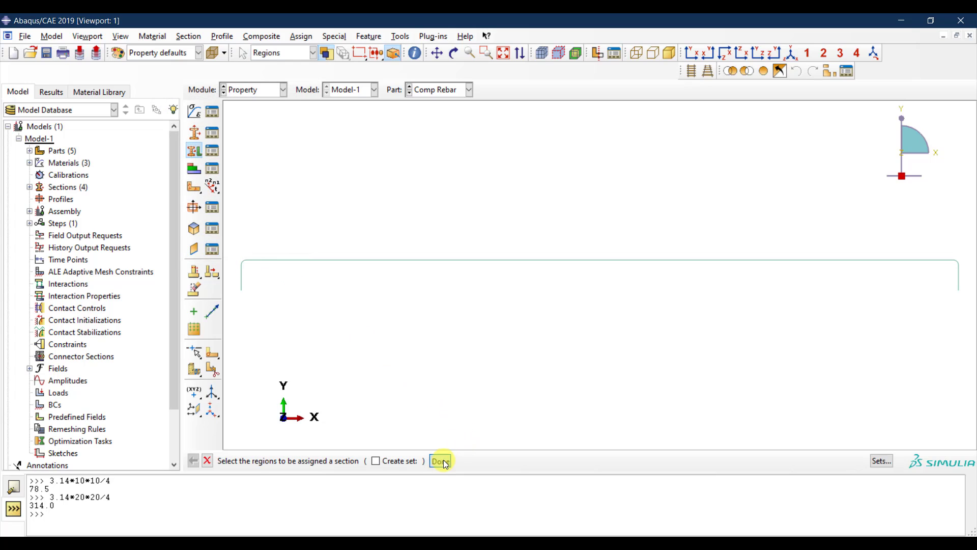
click(442, 461)
- Switch to the Stirrup part and assign Section-Phi10 to its entire wire
click(447, 89)
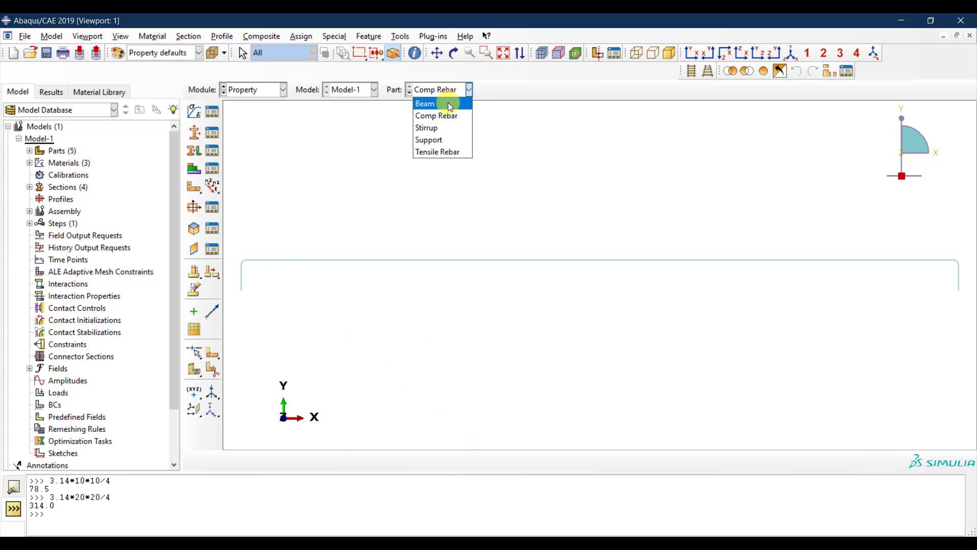
click(443, 127)
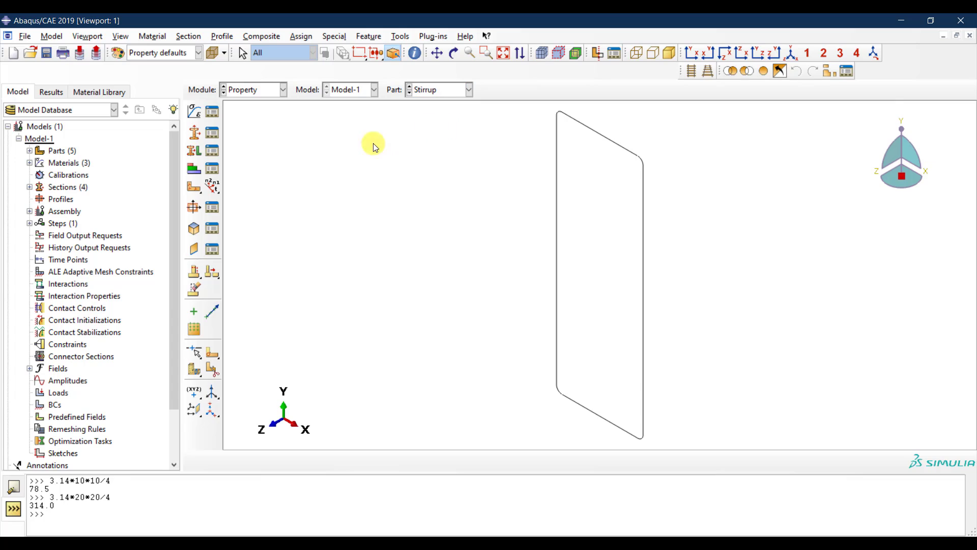
click(199, 152)
drag(775, 111, 433, 438)
click(440, 460)
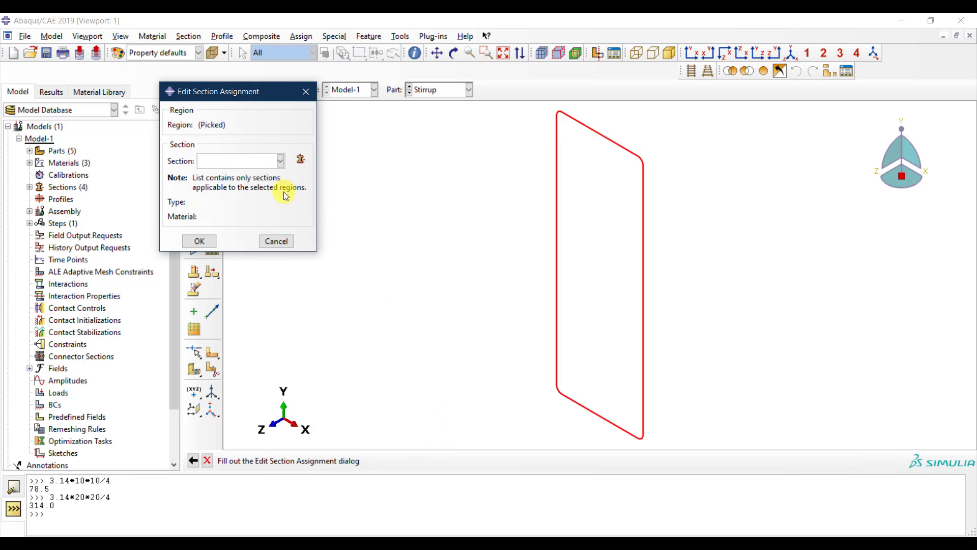
click(259, 161)
click(258, 176)
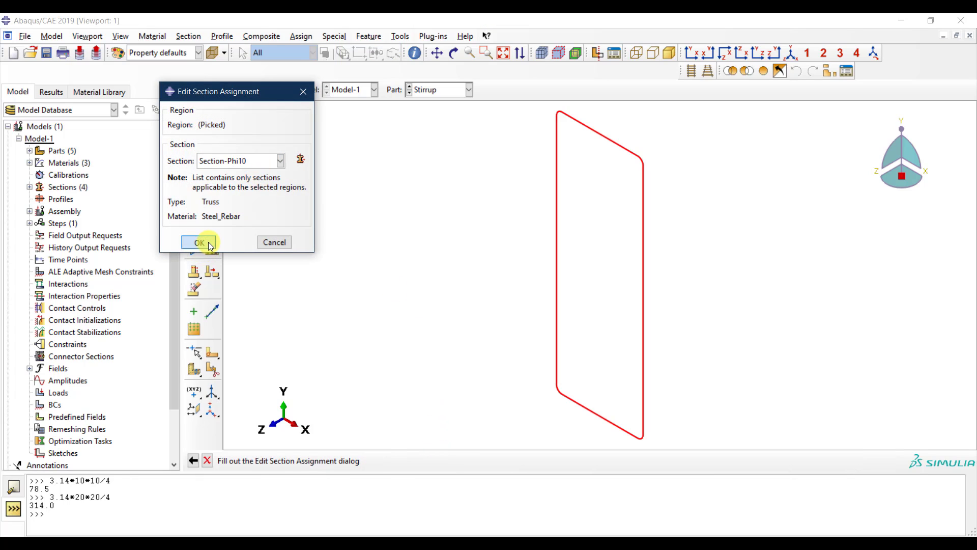
click(199, 242)
- Switch to the Tensile Rebar part and assign Section-phi20 to its entire wire without creating a set
click(454, 91)
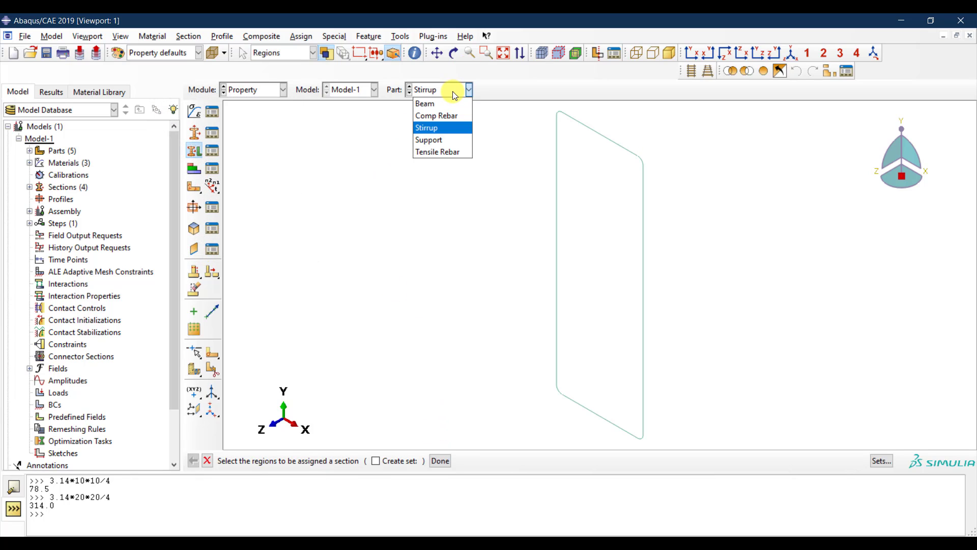
click(450, 152)
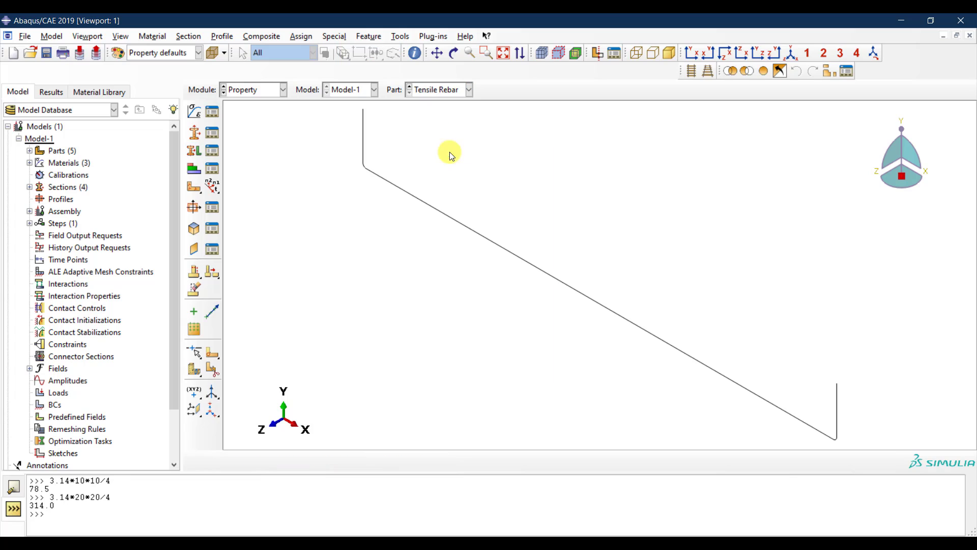
click(693, 53)
click(194, 151)
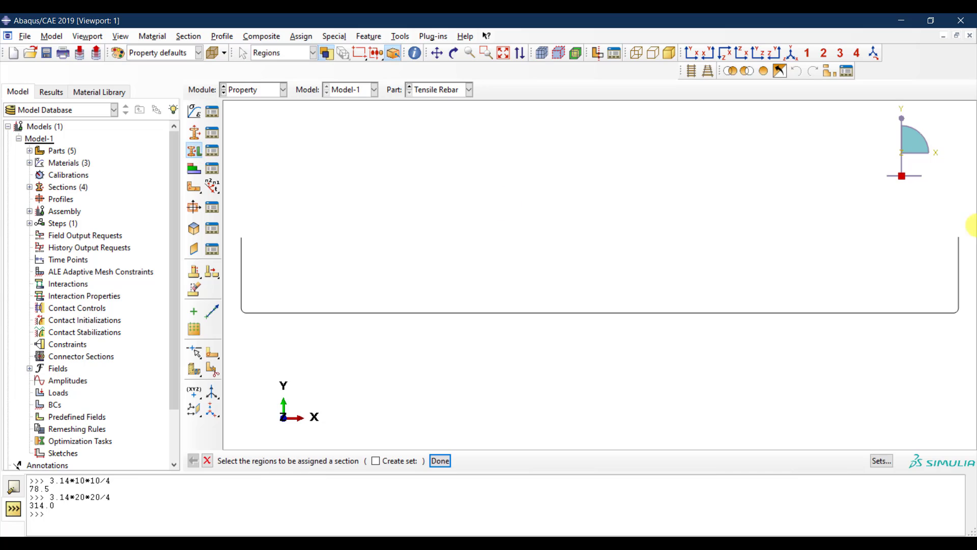
drag(964, 219, 233, 363)
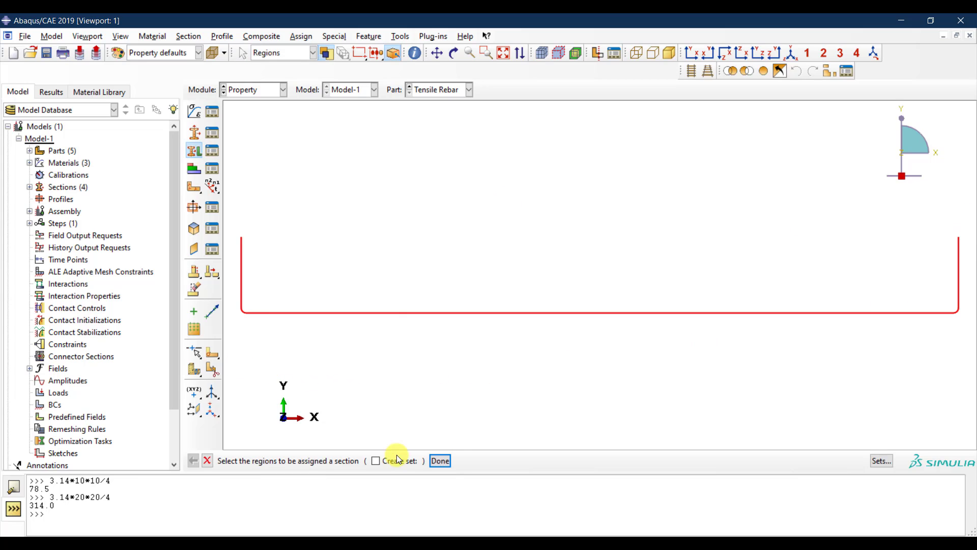
click(440, 461)
click(267, 166)
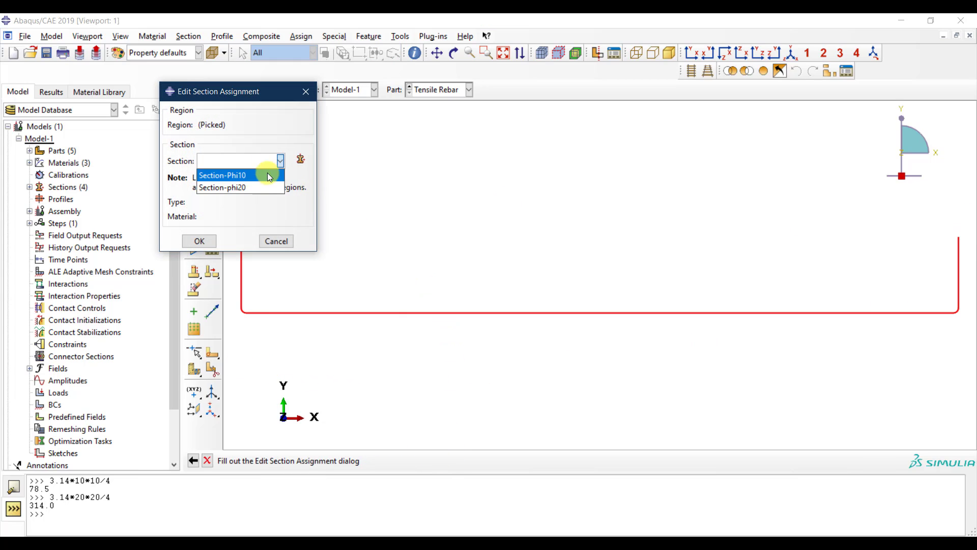
click(258, 187)
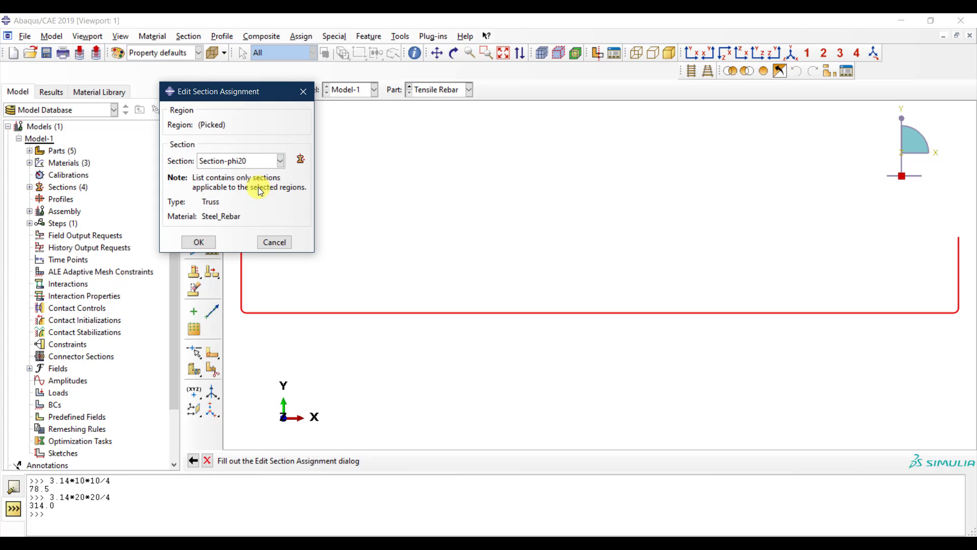
click(212, 244)
click(440, 459)
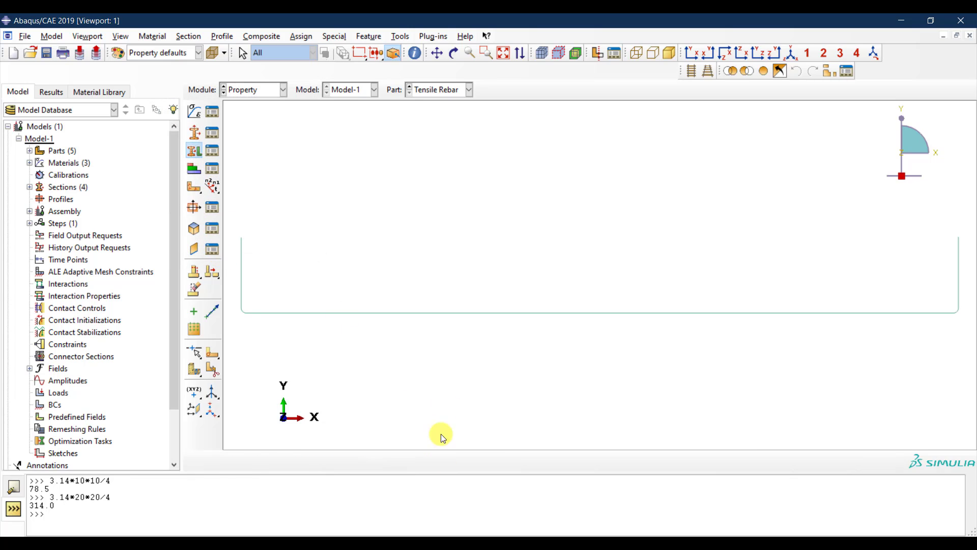
- Switch to the Beam part and assign Section-Beam to all of its partitioned cells
click(430, 90)
click(431, 102)
click(194, 150)
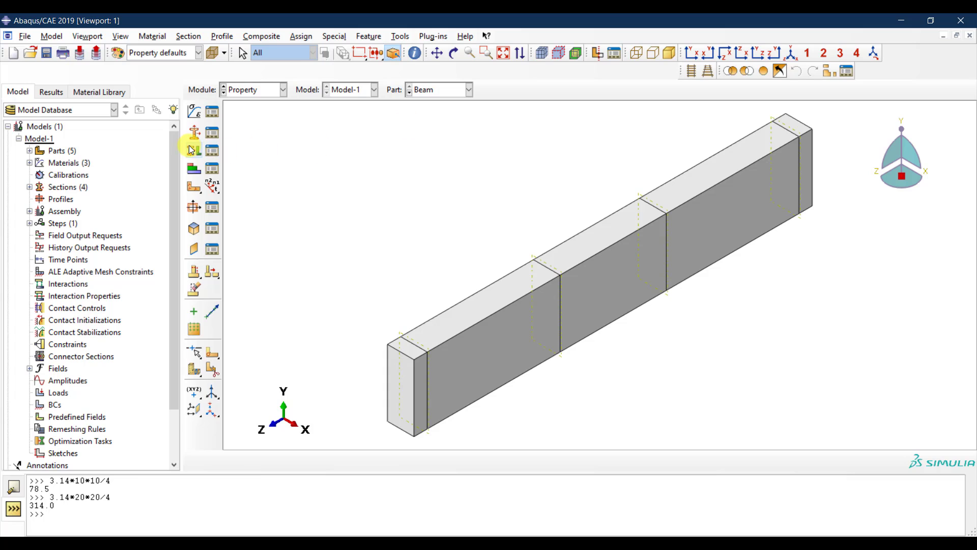
drag(848, 108, 241, 438)
click(440, 460)
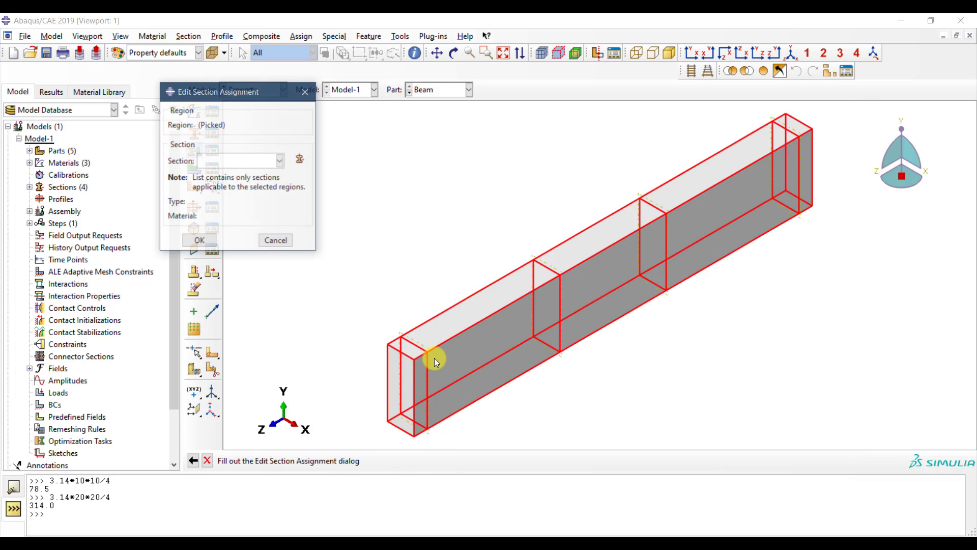
click(237, 160)
click(236, 172)
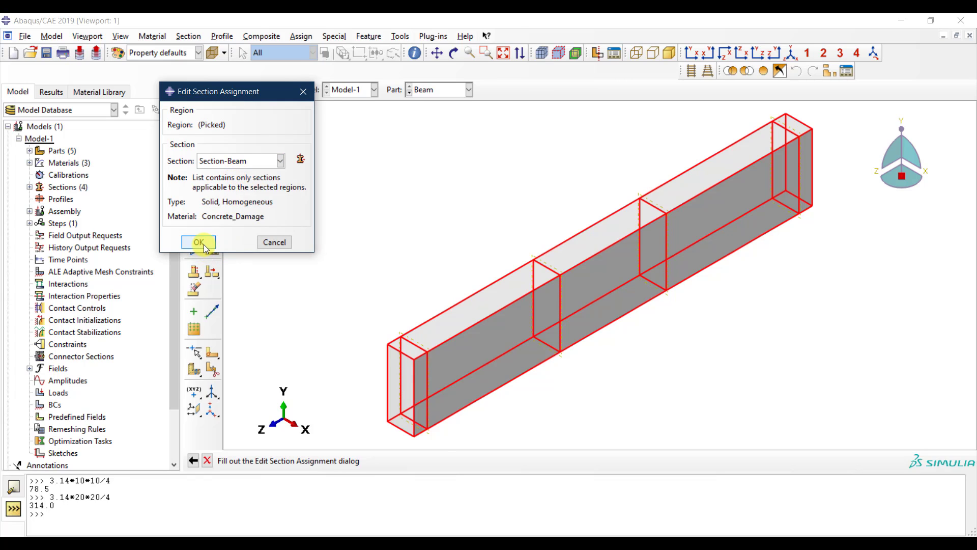
click(203, 243)
click(440, 461)
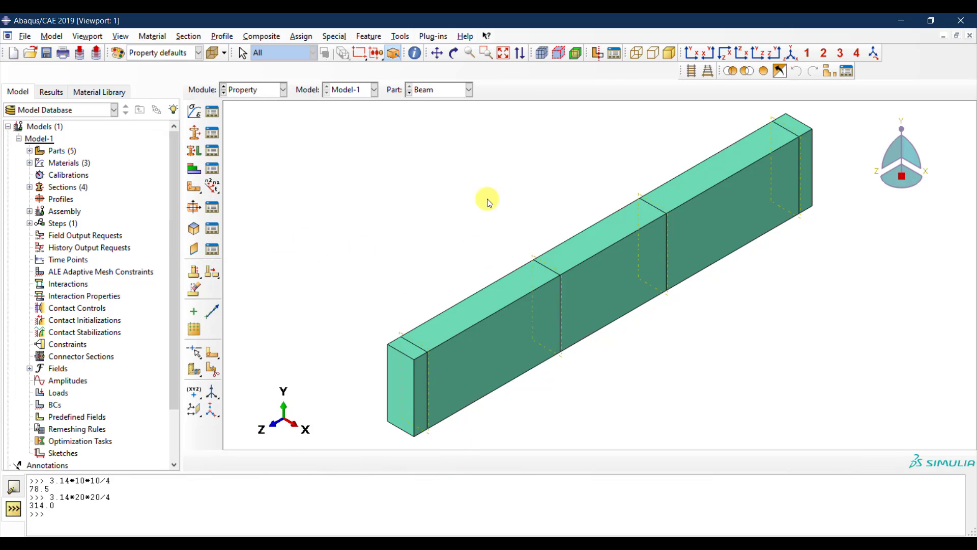
- Switch to the Support part and assign Section-Support to the whole solid
click(445, 92)
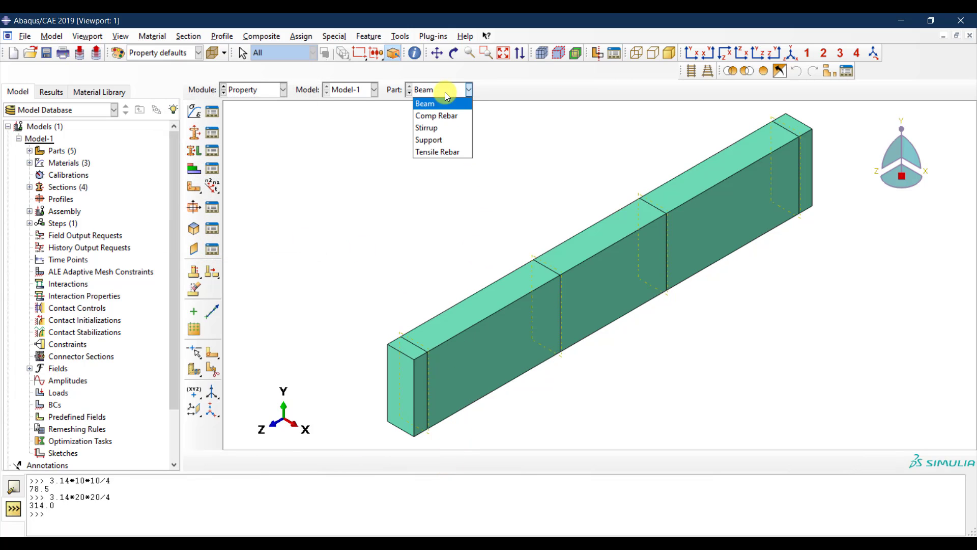
click(436, 140)
click(197, 152)
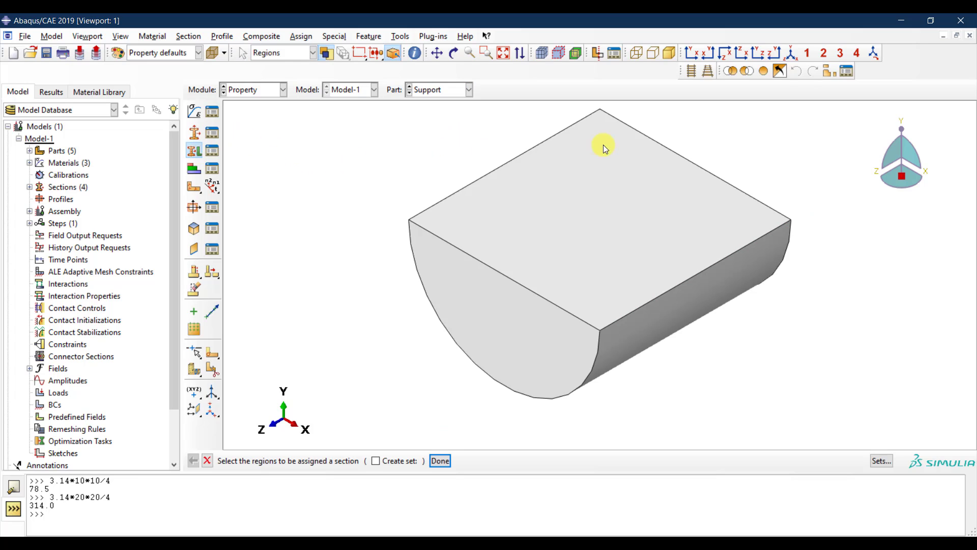
drag(772, 117, 459, 410)
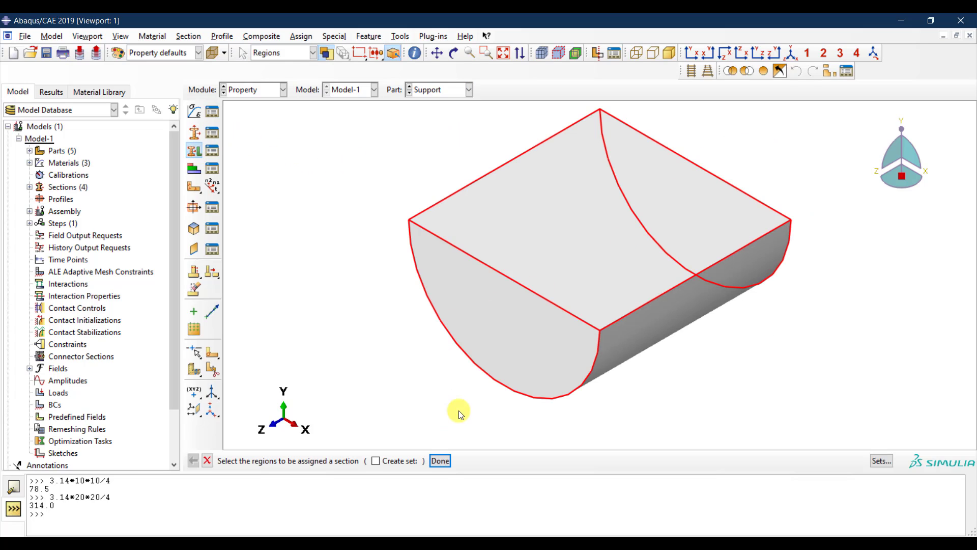
click(441, 461)
click(258, 162)
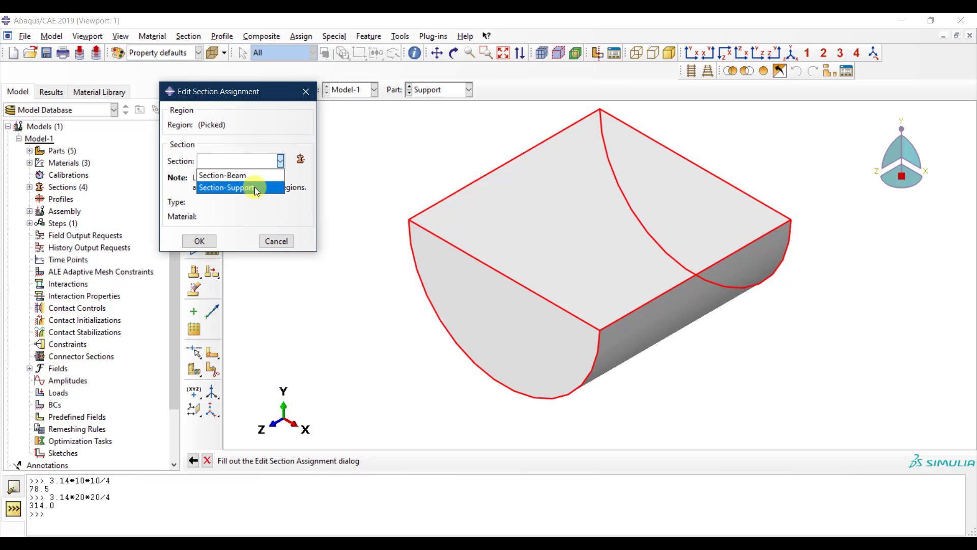
click(254, 187)
click(203, 242)
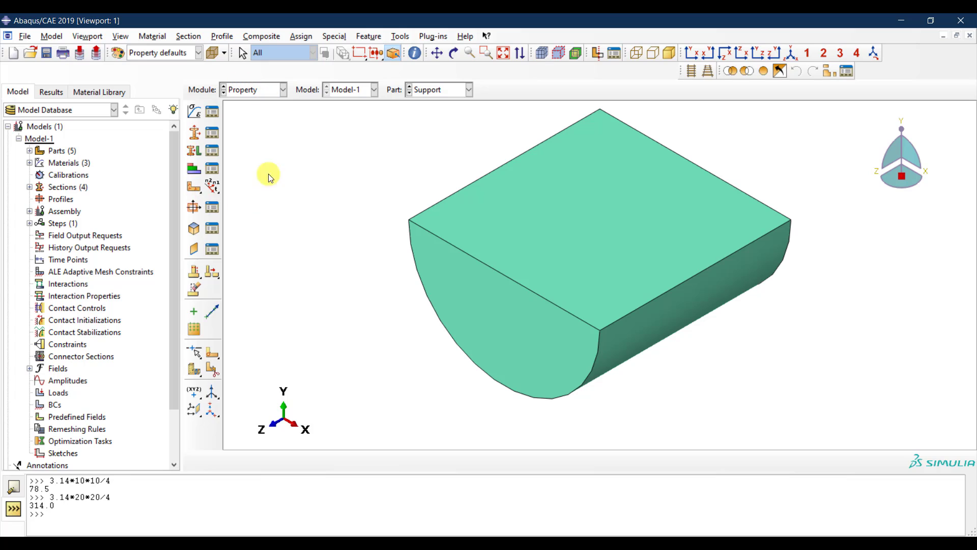
- In the Assembly module, create dependent instances of the Beam, Comp Rebar, Stirrup, Support and Tensile Rebar parts
click(264, 93)
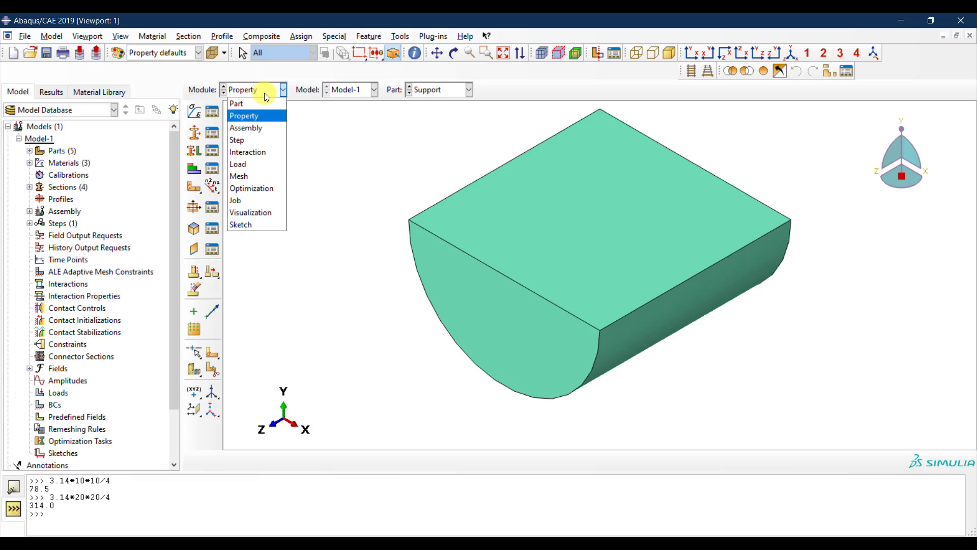
click(262, 126)
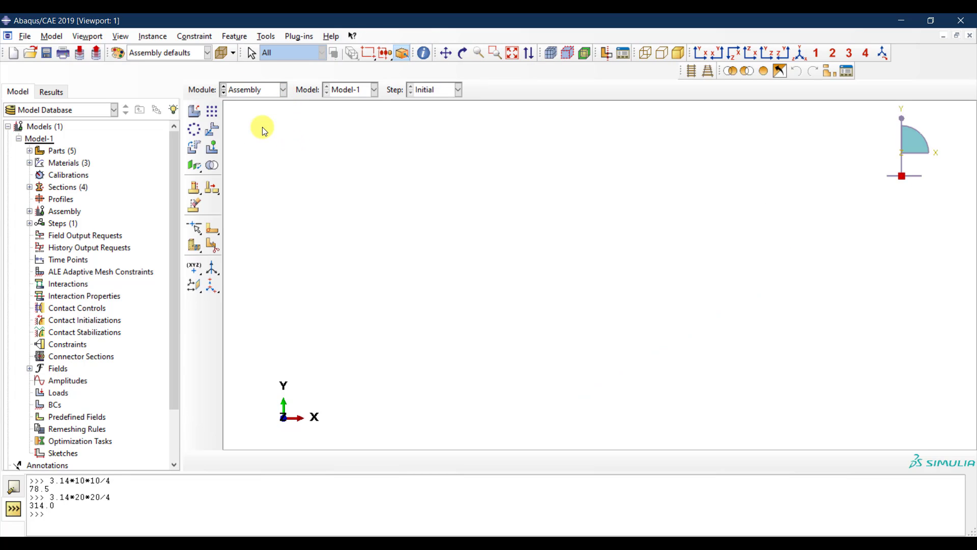
click(196, 112)
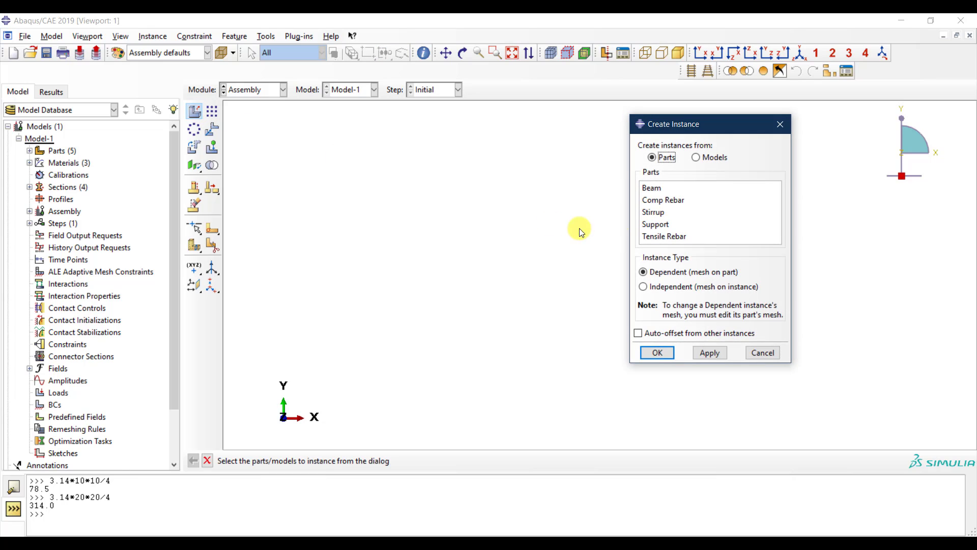
click(659, 188)
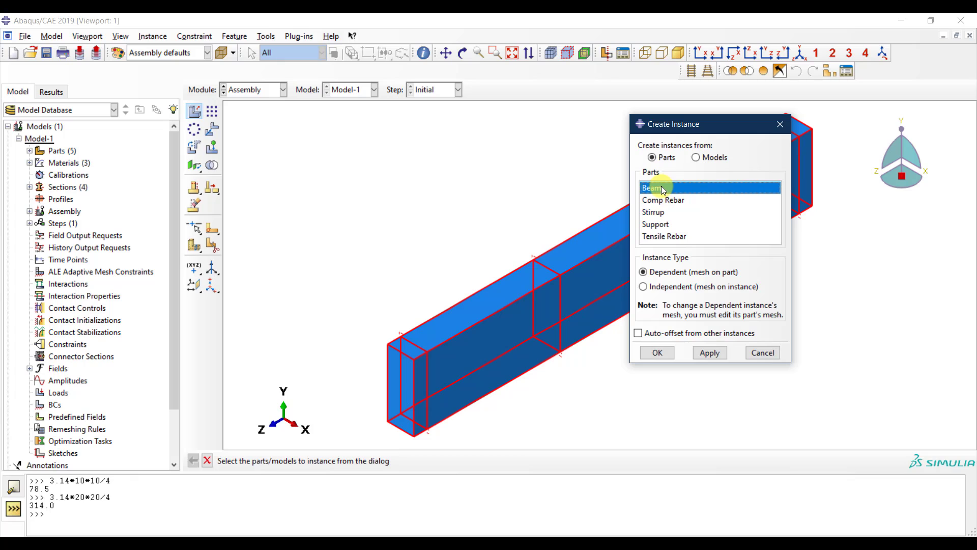
ctrl+click(661, 212)
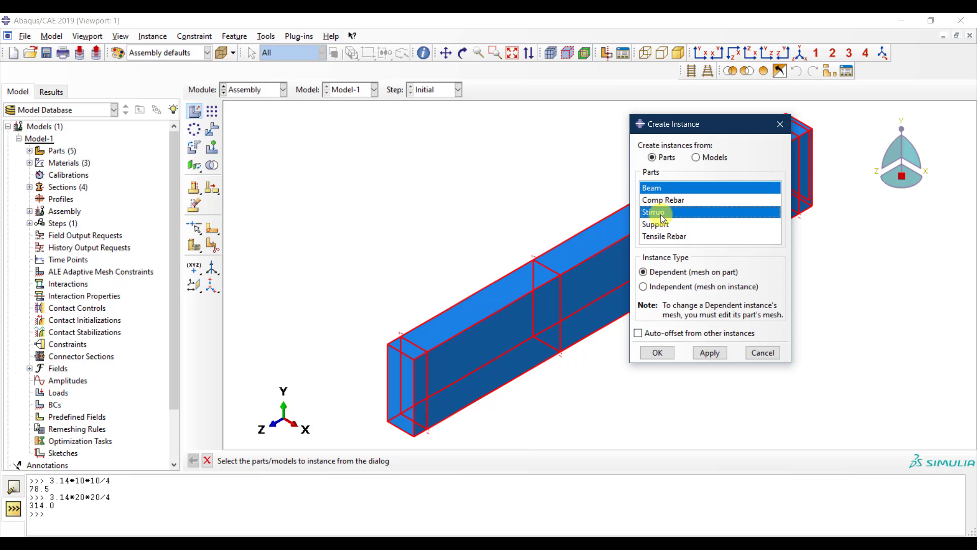
ctrl+click(686, 236)
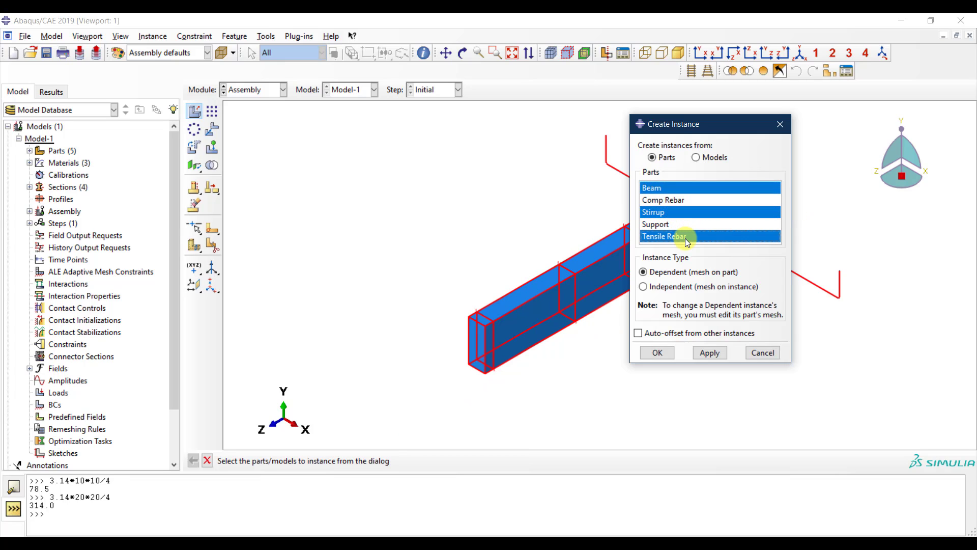
ctrl+click(677, 198)
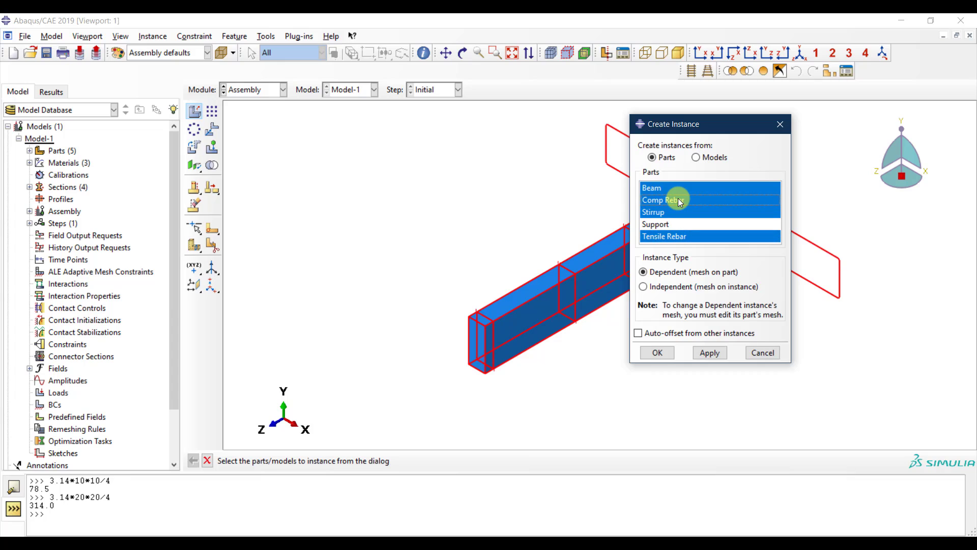
ctrl+click(669, 227)
click(658, 353)
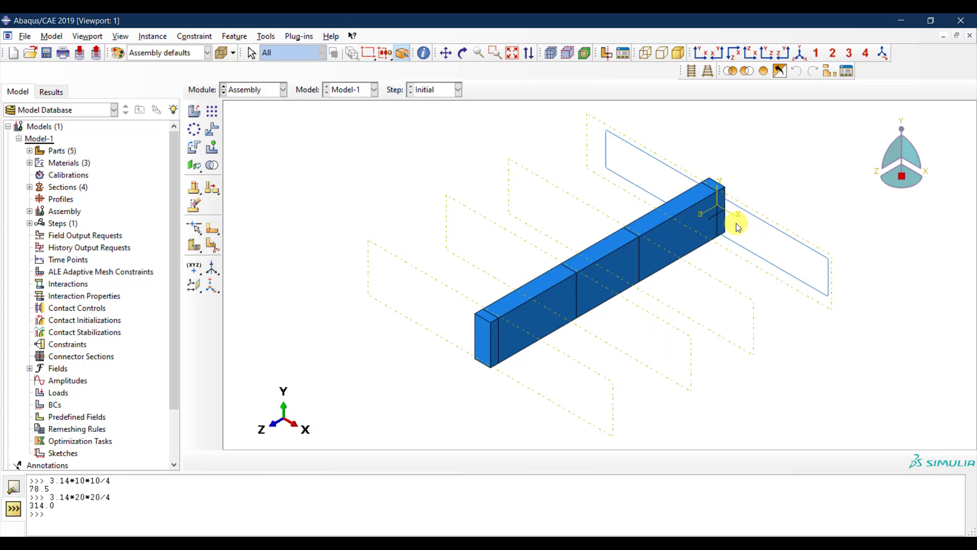
- Translate the support instance from its corner to the beam's top edge point at the inner partition nearer the global origin
scroll(762, 207, up, 1)
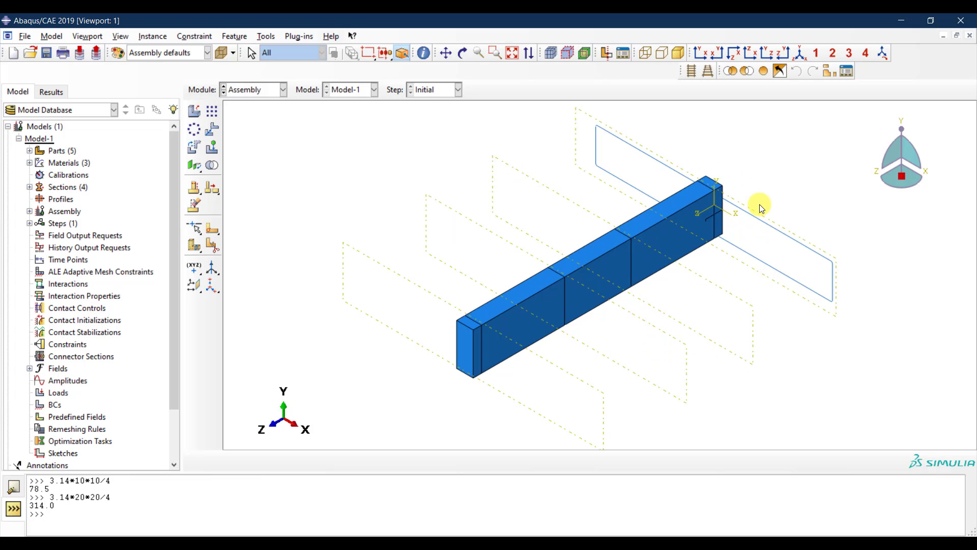
scroll(752, 208, up, 1)
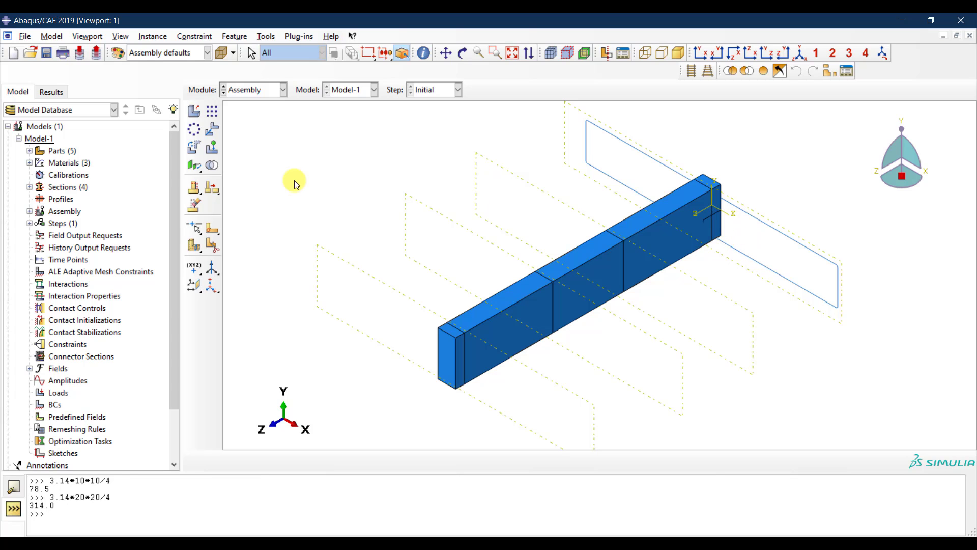
click(462, 53)
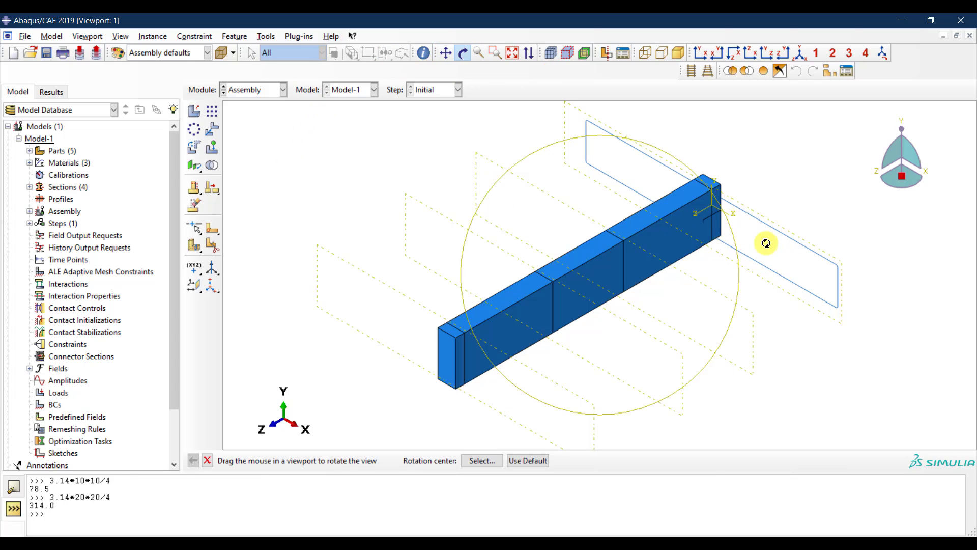
drag(764, 242, 713, 205)
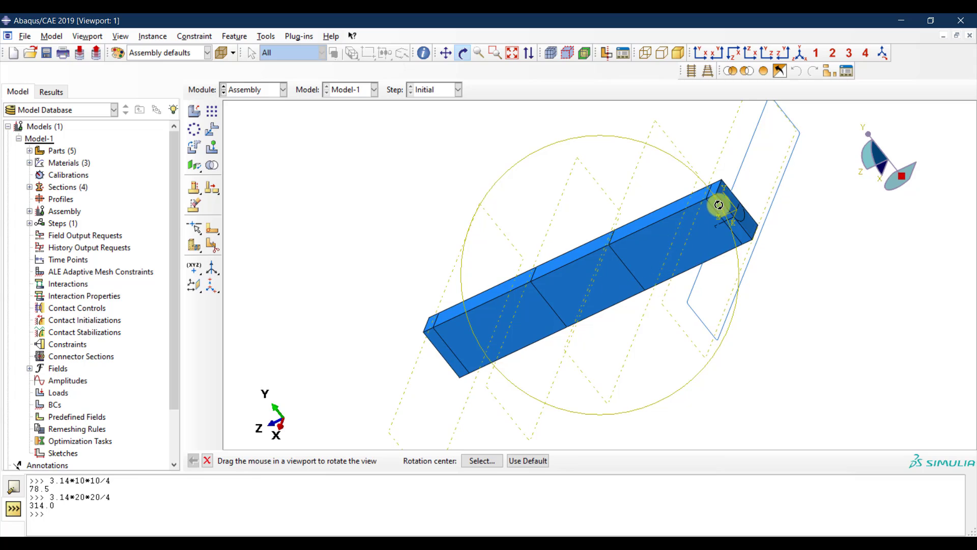
mouse_move(657, 225)
mouse_down()
mouse_move(669, 212)
mouse_move(671, 225)
mouse_up()
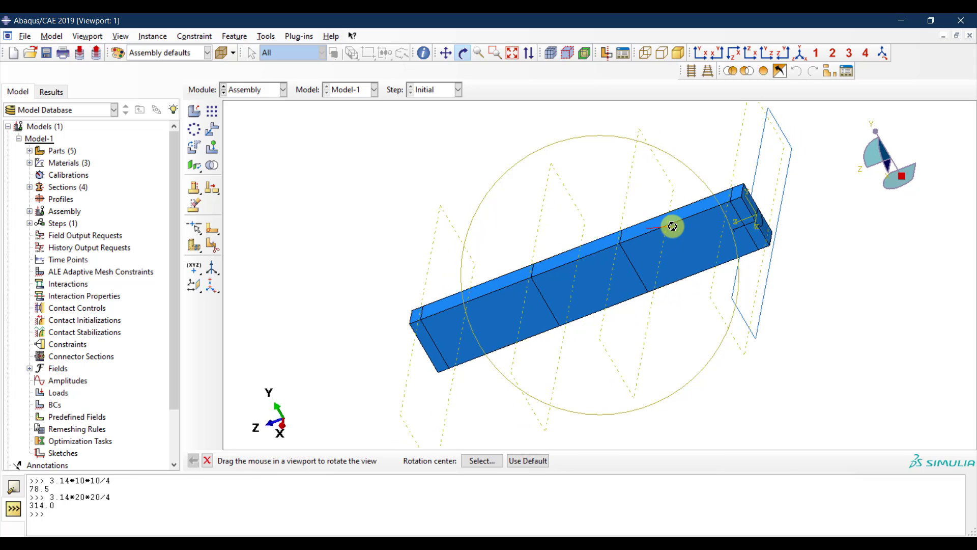
click(208, 131)
scroll(763, 220, down, 3)
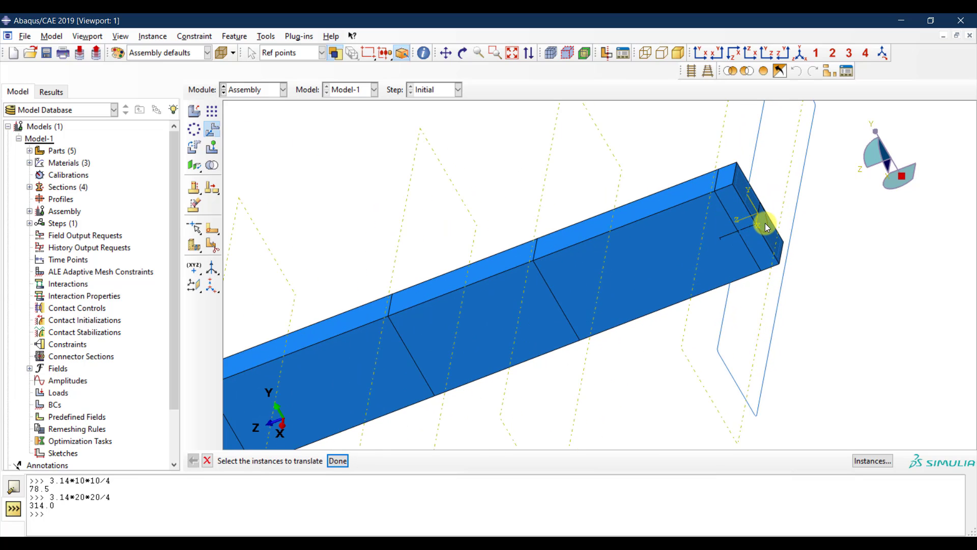
click(767, 228)
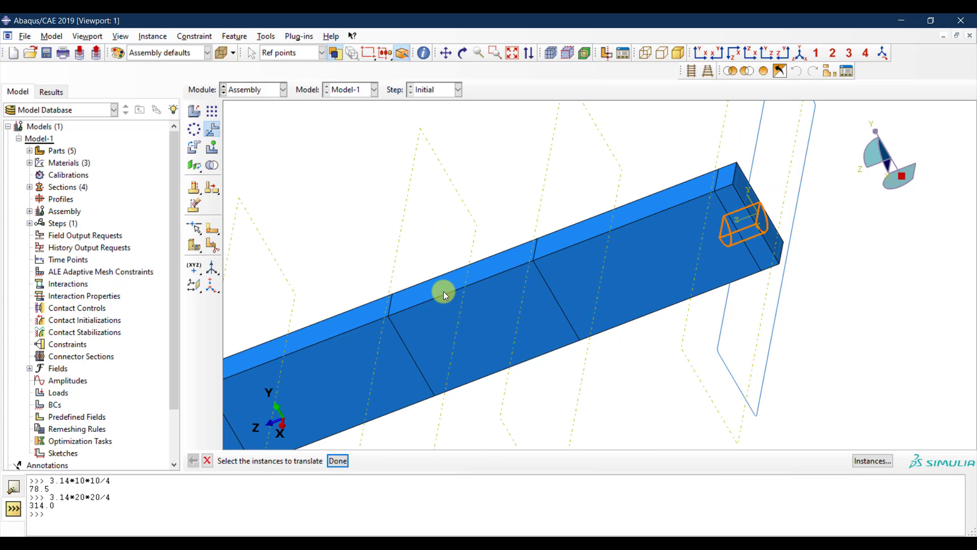
click(338, 461)
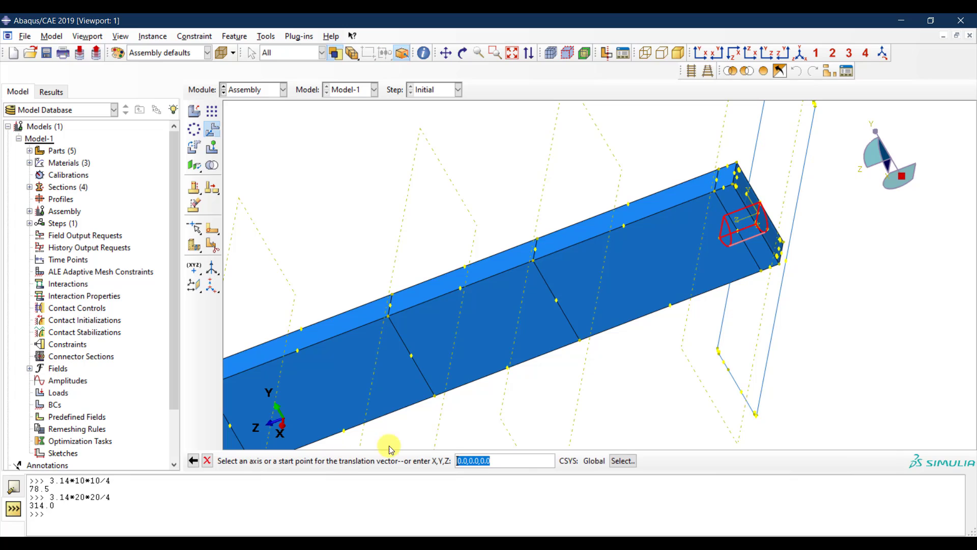
click(769, 230)
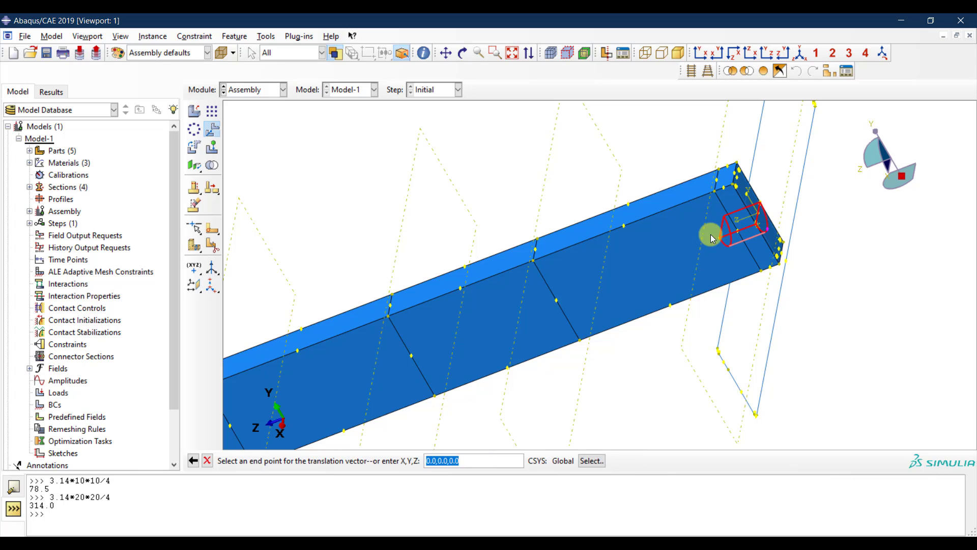
click(529, 256)
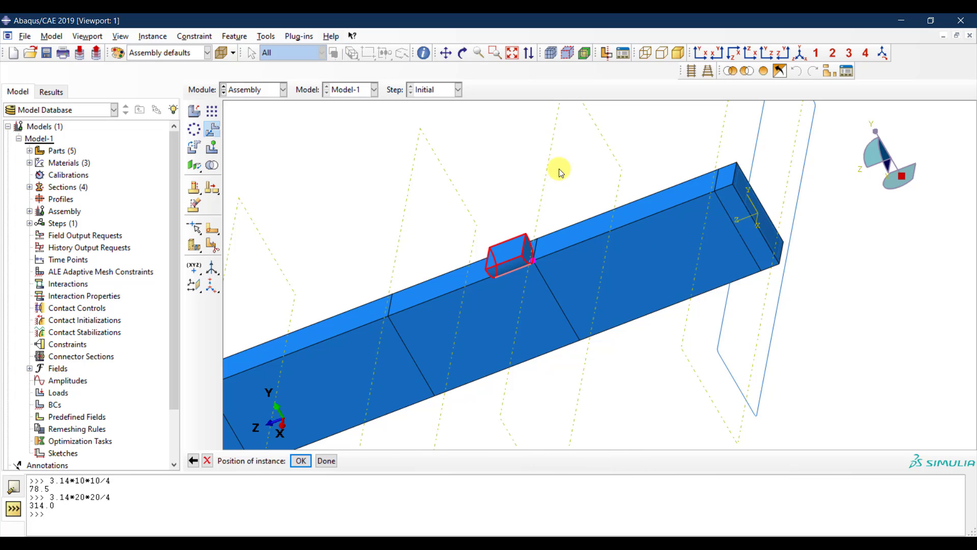
scroll(643, 170, down, 2)
scroll(641, 170, down, 1)
click(295, 463)
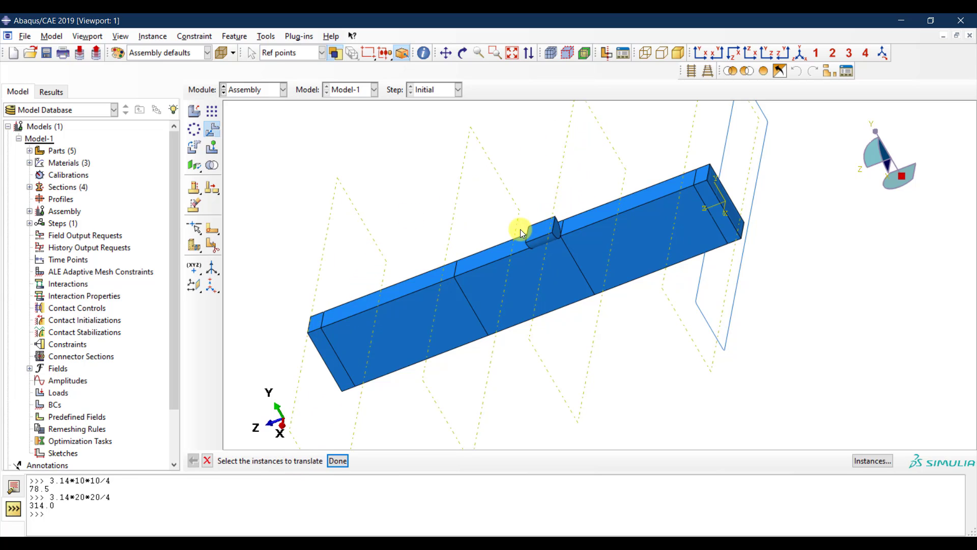
- Rotate the support on the beam's top by 90 degrees about the vertical axis through its contact point and inspect the preview
scroll(479, 217, up, 2)
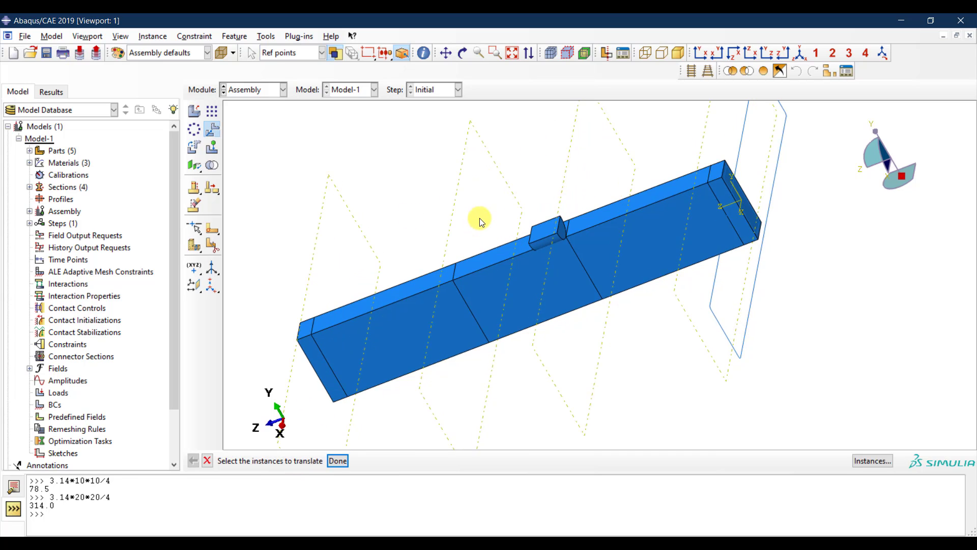
click(194, 148)
click(556, 234)
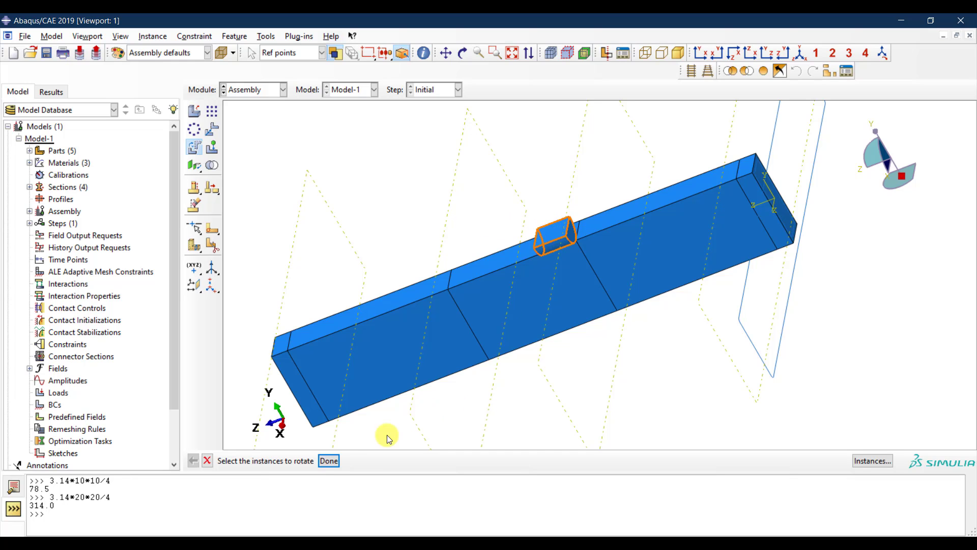
click(329, 460)
scroll(560, 217, up, 2)
scroll(580, 249, up, 3)
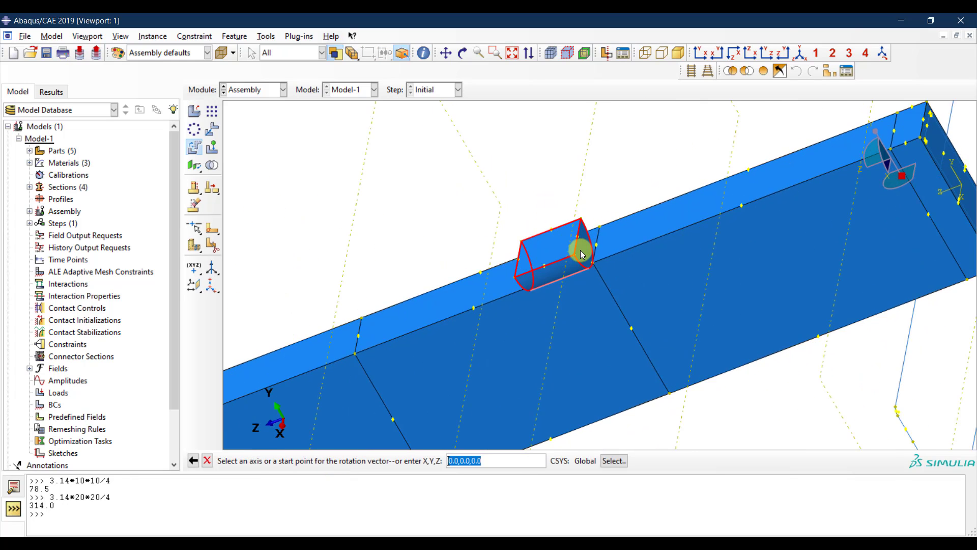
click(583, 251)
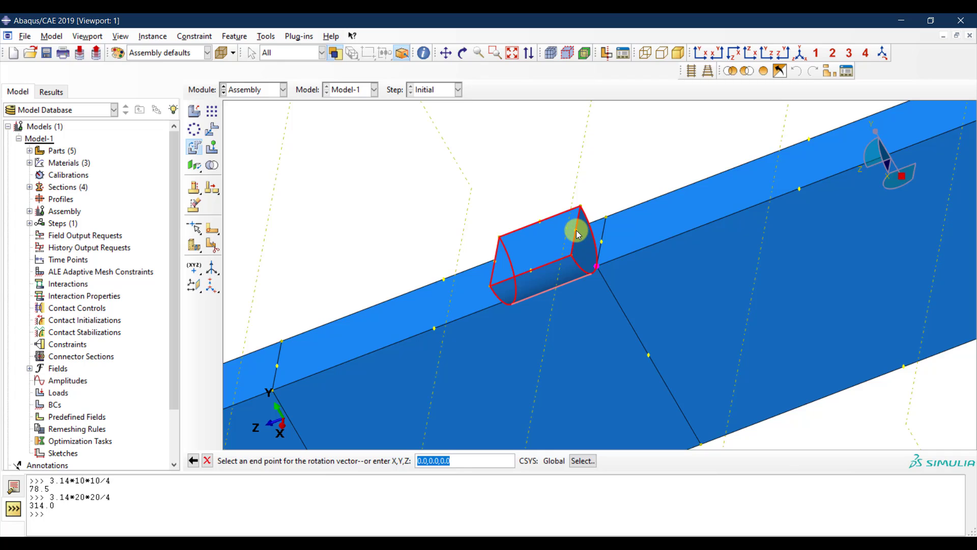
click(578, 234)
key(Return)
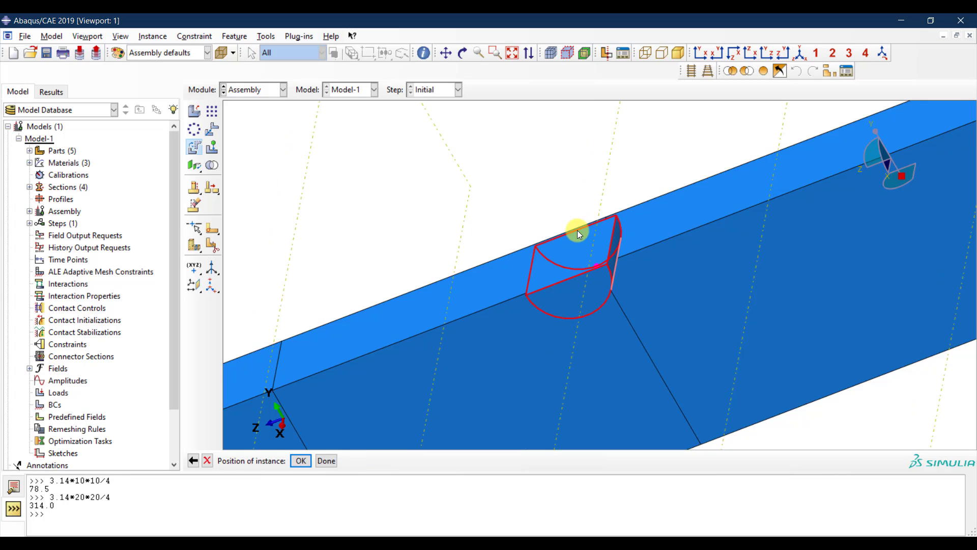
scroll(605, 215, down, 5)
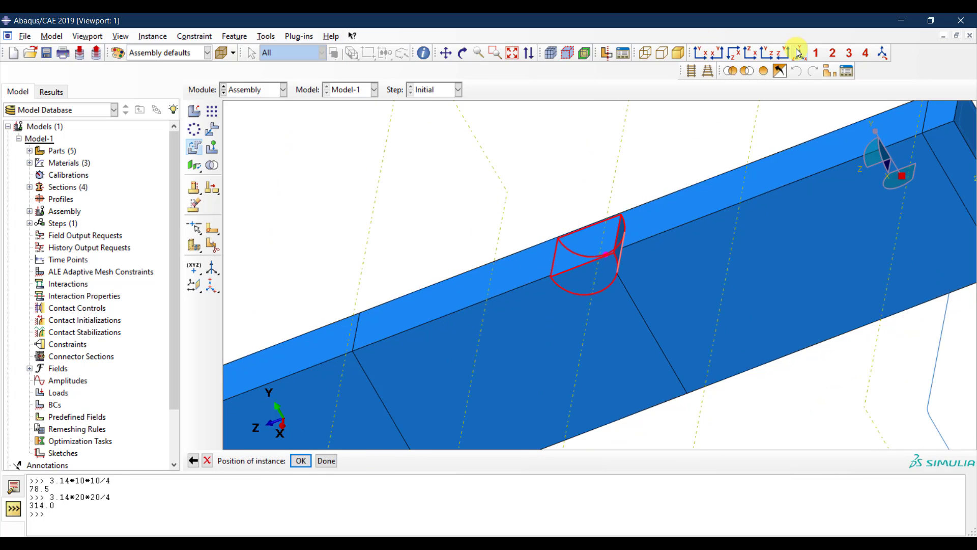
click(787, 58)
scroll(645, 239, up, 4)
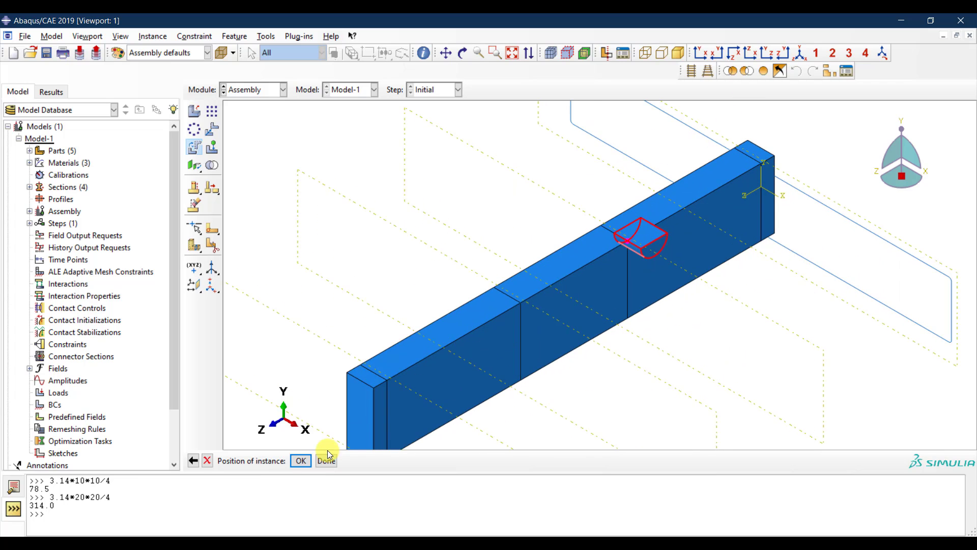
scroll(610, 234, up, 2)
scroll(610, 234, up, 2)
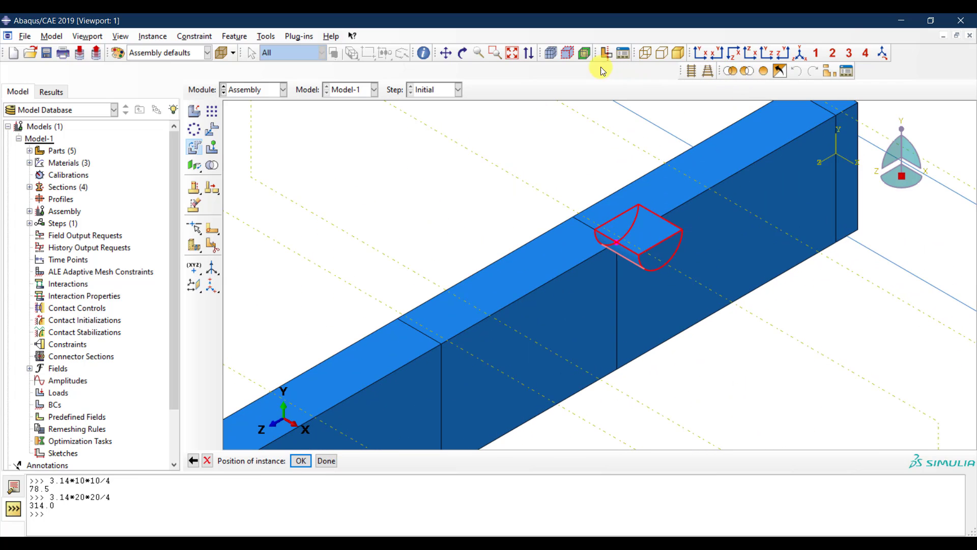
- Reverse the direction of the support's 90-degree rotation and accept its position across the beam's top
click(193, 460)
click(286, 460)
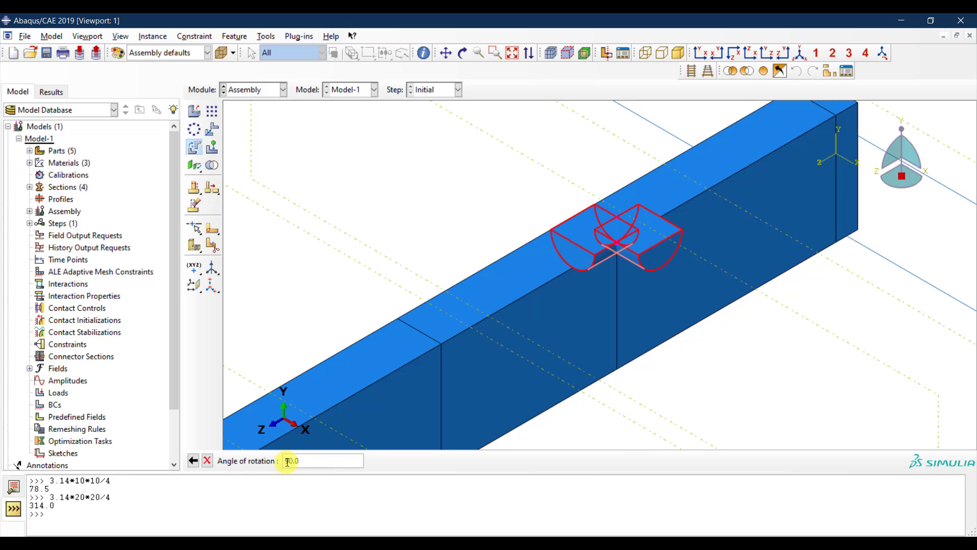
key(Return)
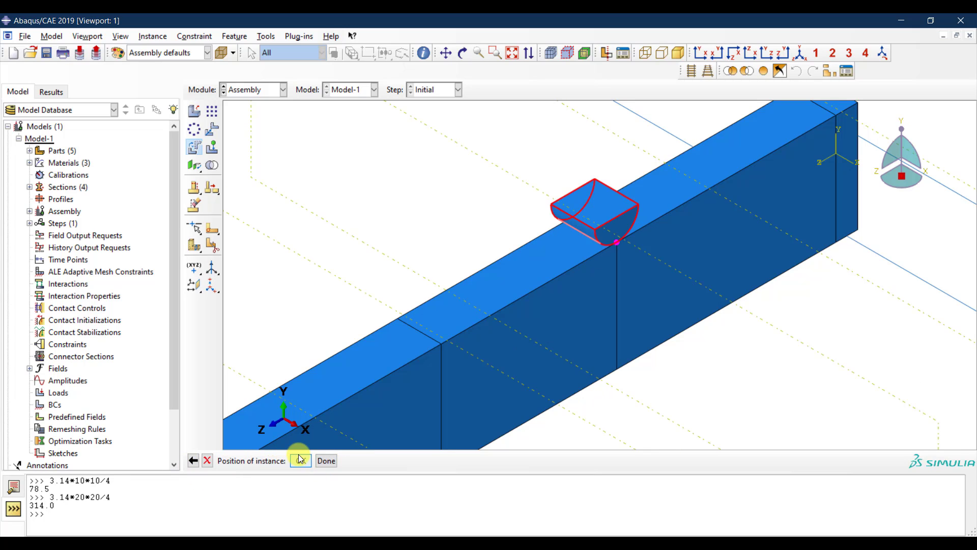
click(301, 460)
scroll(624, 207, up, 4)
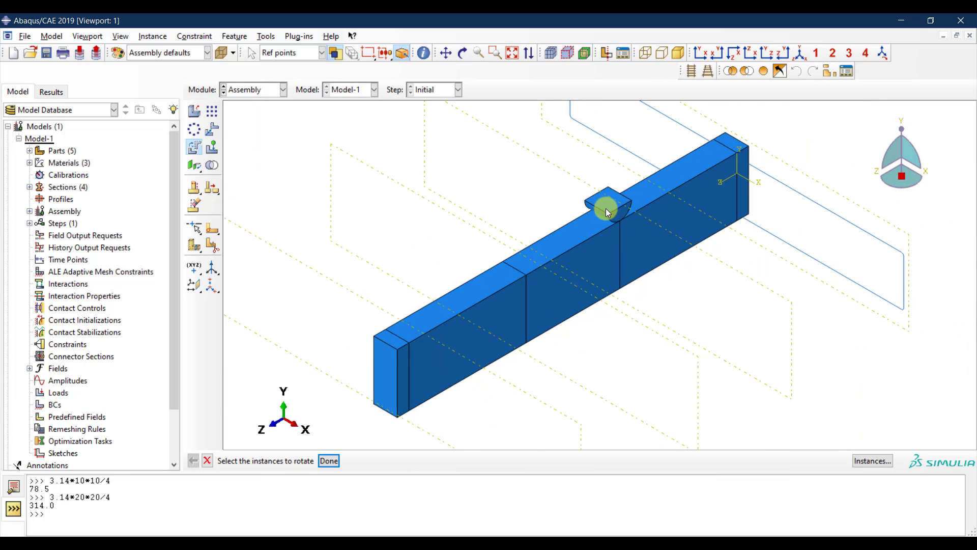
scroll(606, 212, down, 3)
scroll(609, 207, up, 2)
click(197, 148)
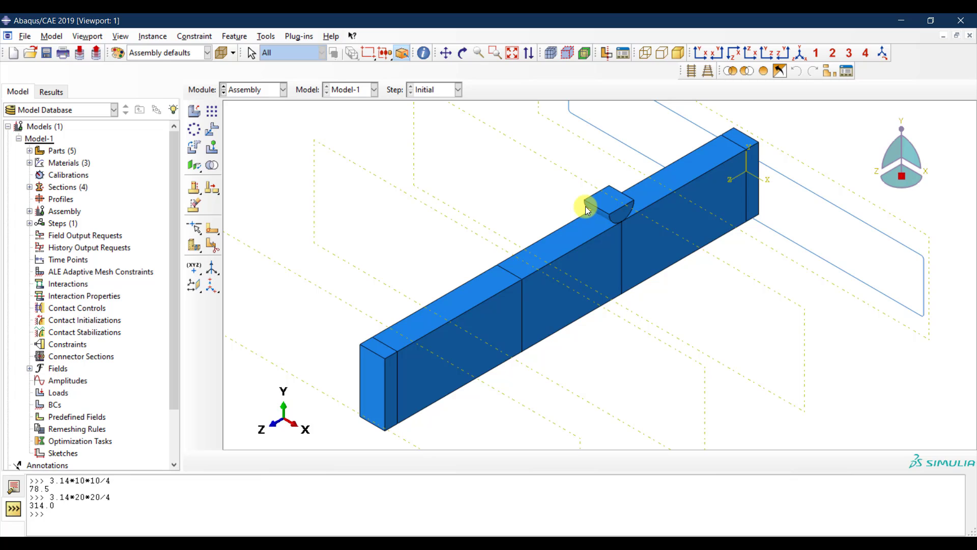
- Pattern the support linearly along the beam's top edge with 2 instances at an 800 offset and only 1 in direction 2
click(212, 112)
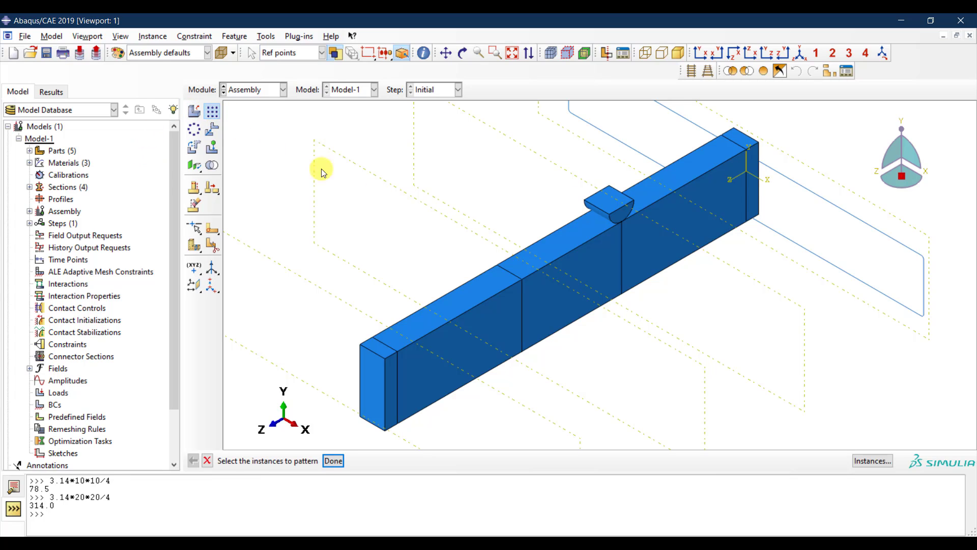
click(597, 203)
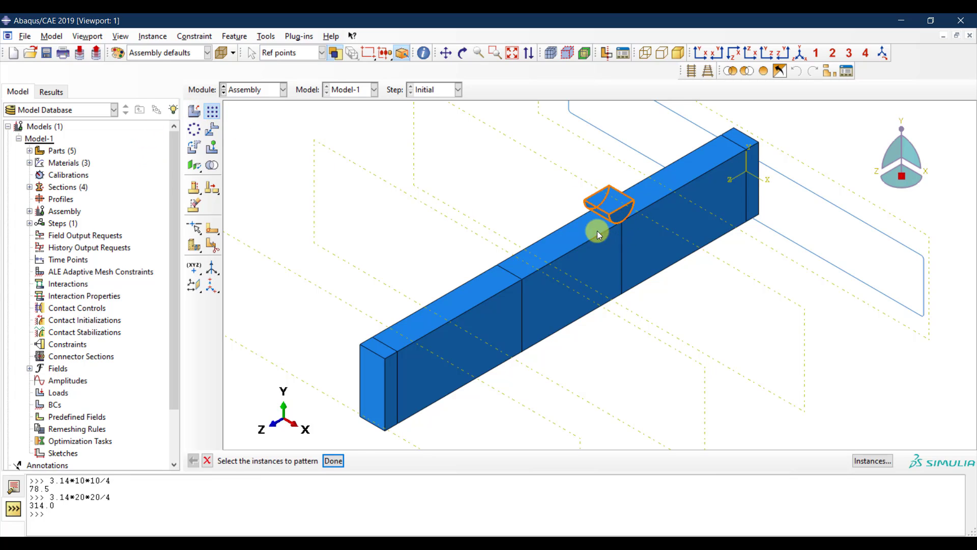
click(344, 461)
click(268, 198)
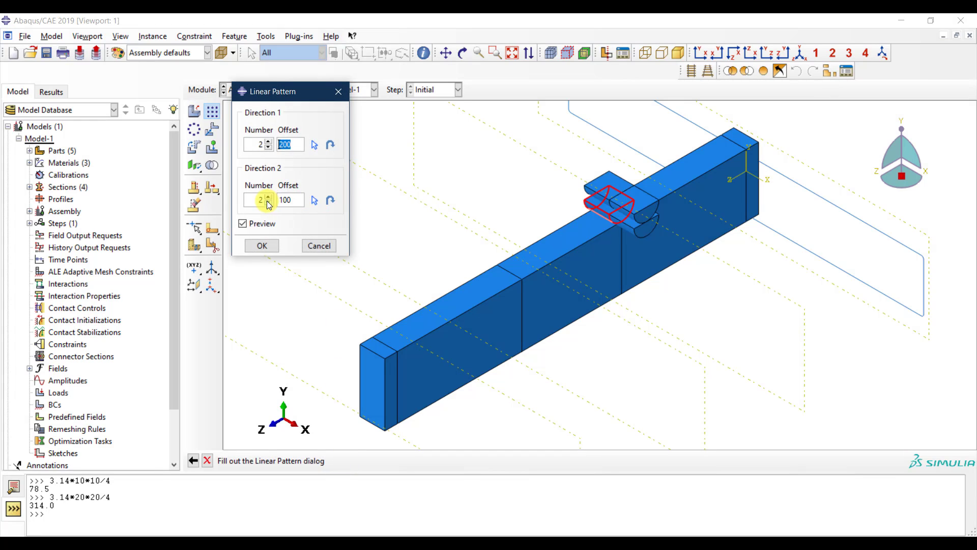
click(269, 203)
click(313, 147)
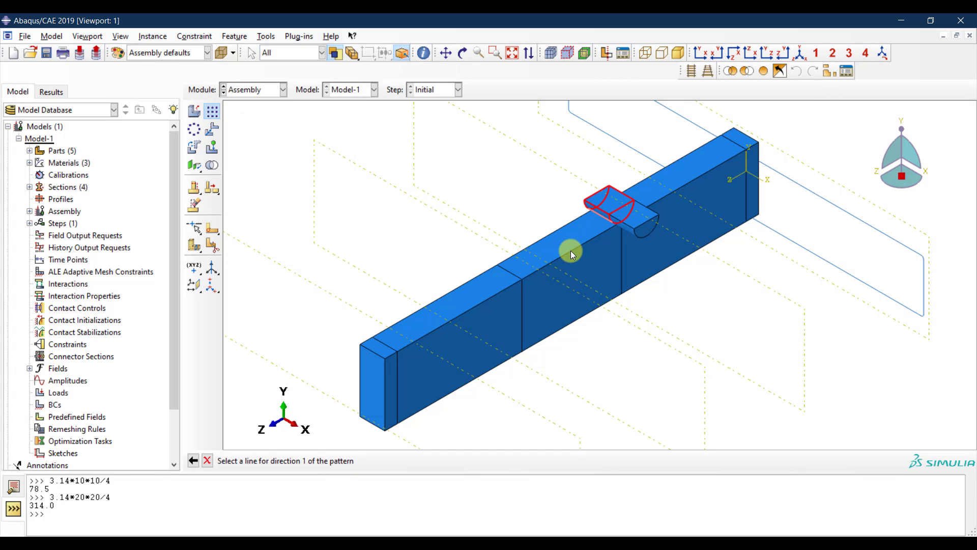
click(570, 252)
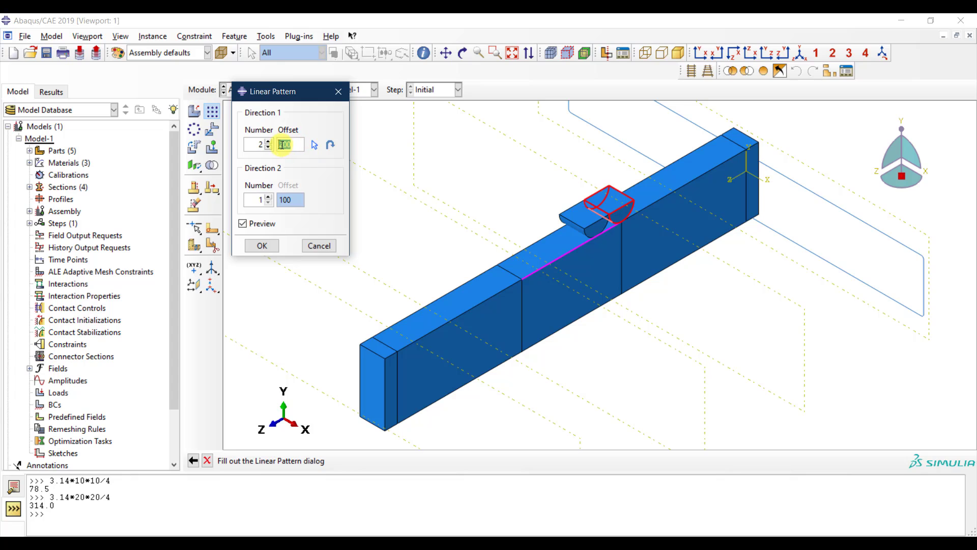
text(200)
text(8)
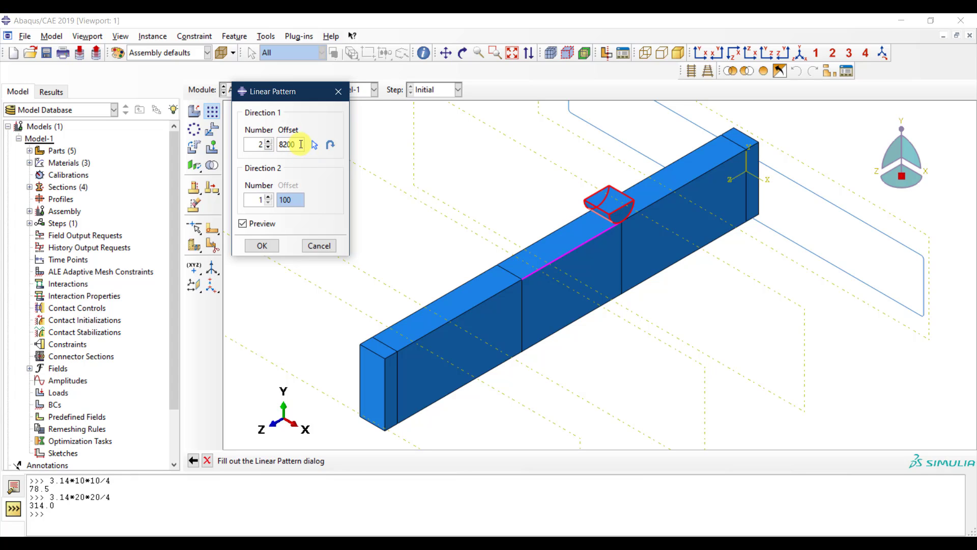
key(Delete)
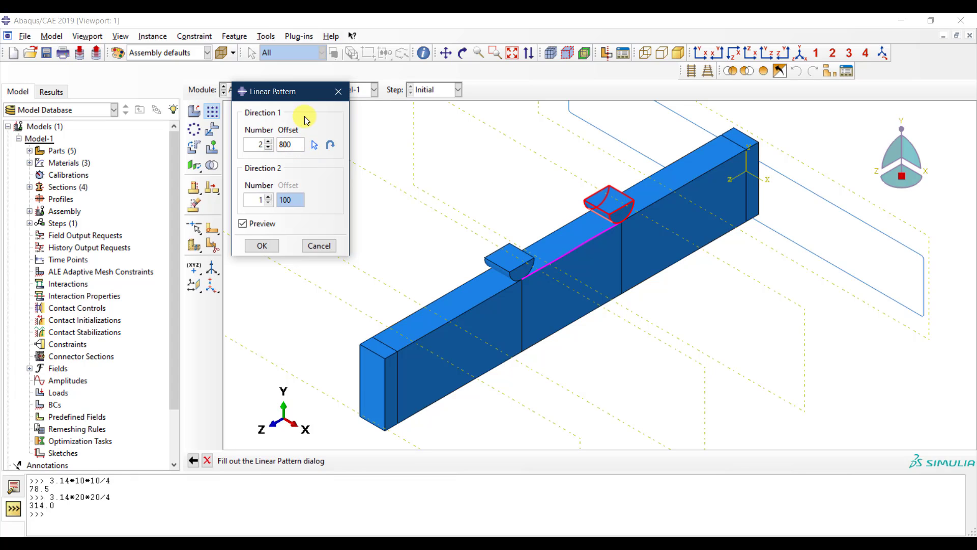
click(275, 248)
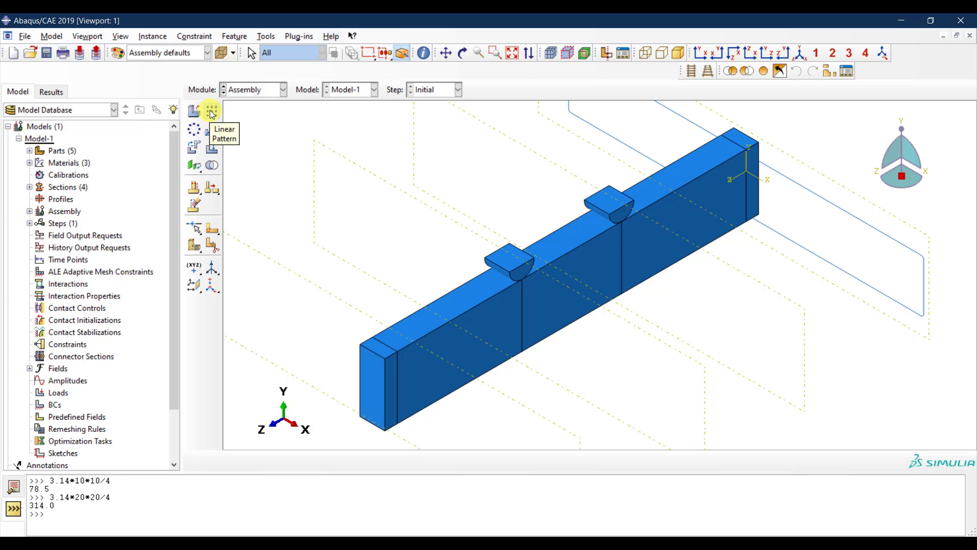
- Create another dependent instance of the Support part without auto-offset
click(194, 111)
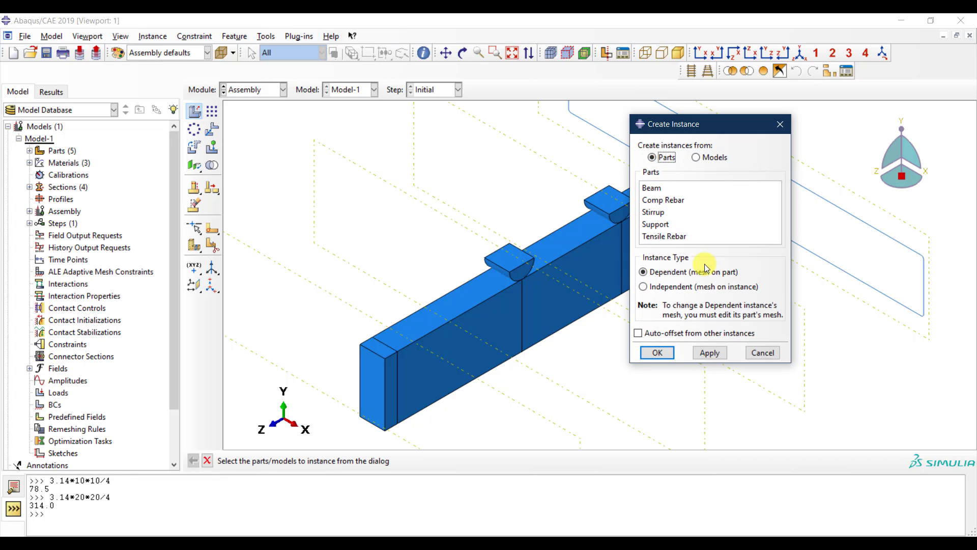
click(666, 225)
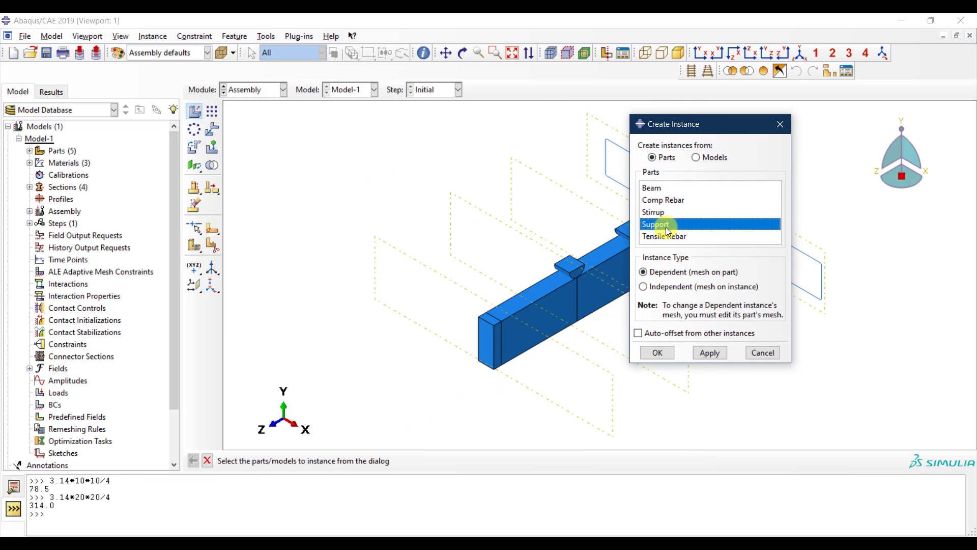
click(667, 352)
scroll(735, 242, up, 2)
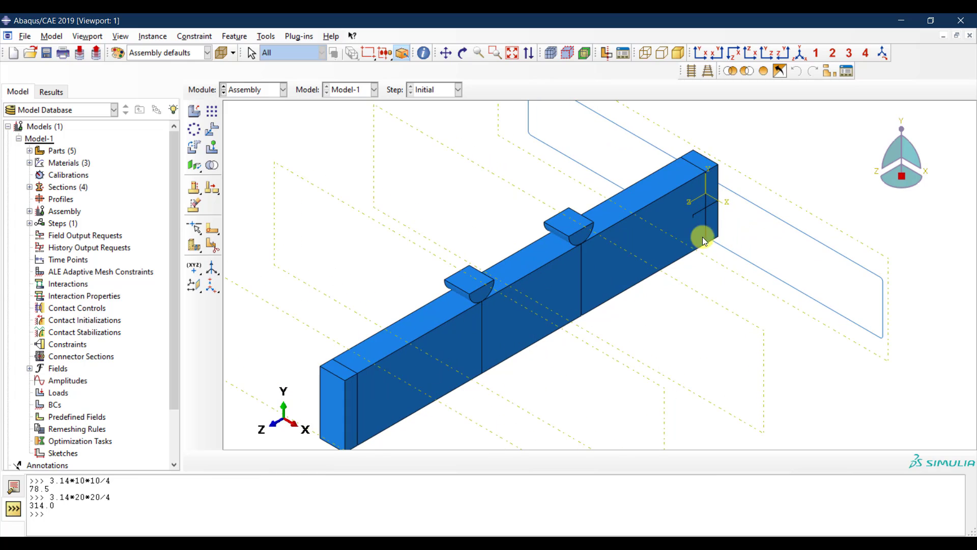
- Translate the new support from its lowest arc point to the beam's bottom edge point at the end partition near the global origin
click(213, 129)
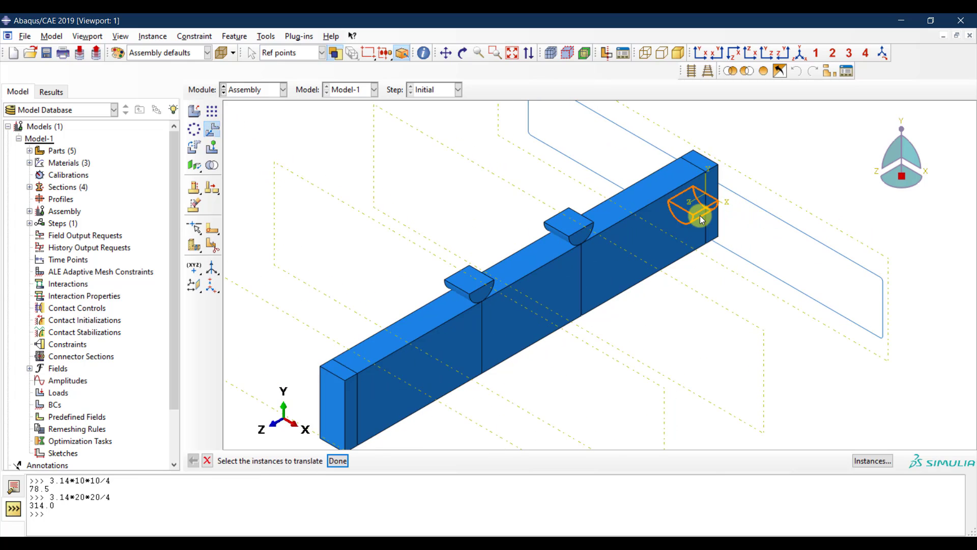
click(700, 215)
click(338, 461)
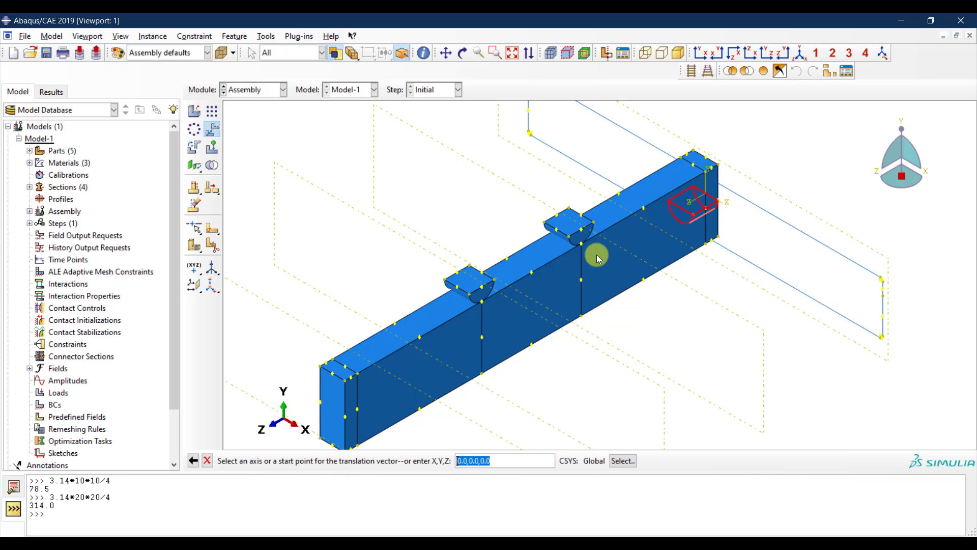
scroll(662, 244, up, 1)
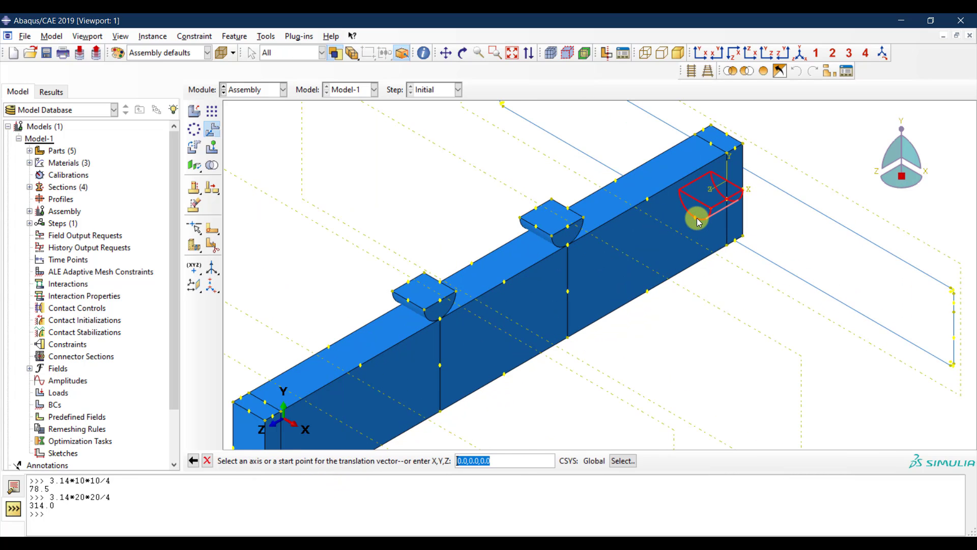
click(696, 215)
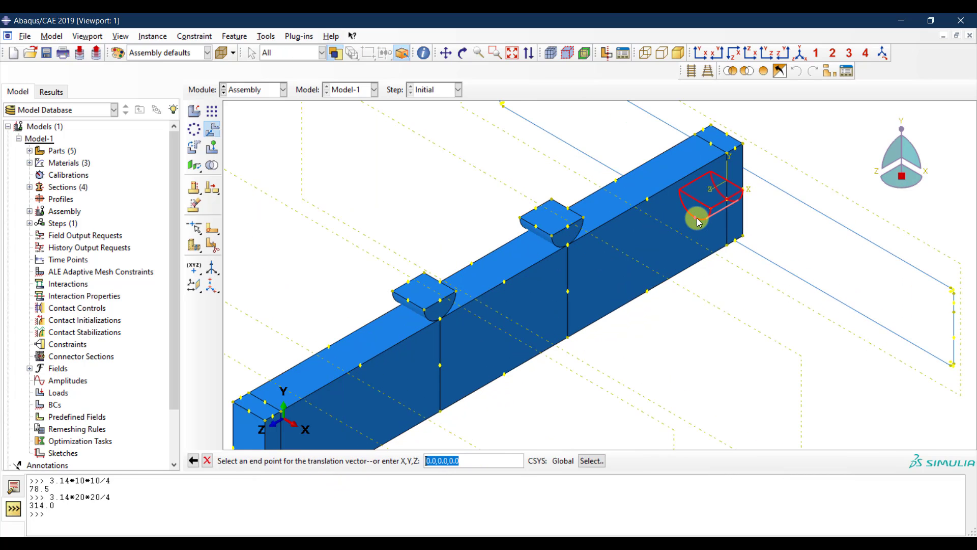
click(726, 246)
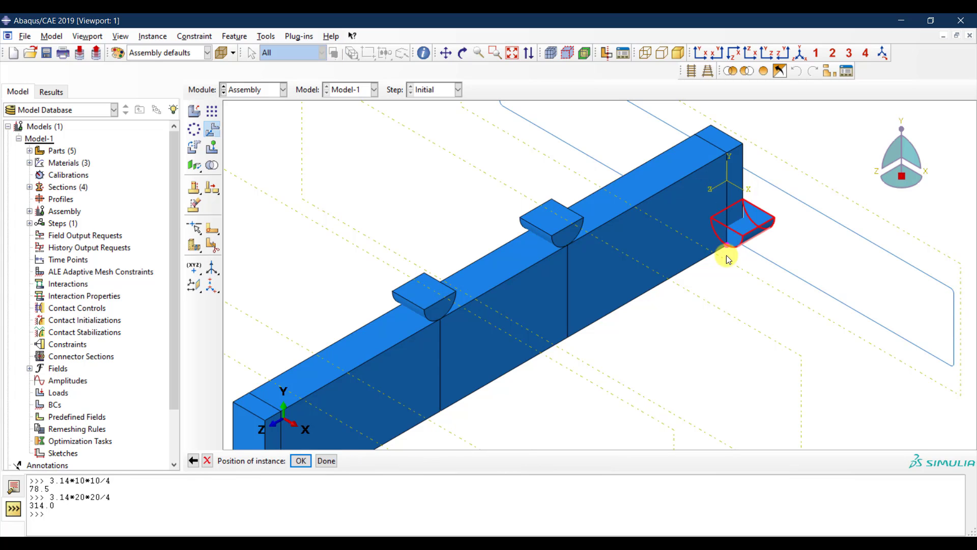
click(300, 460)
scroll(735, 198, up, 3)
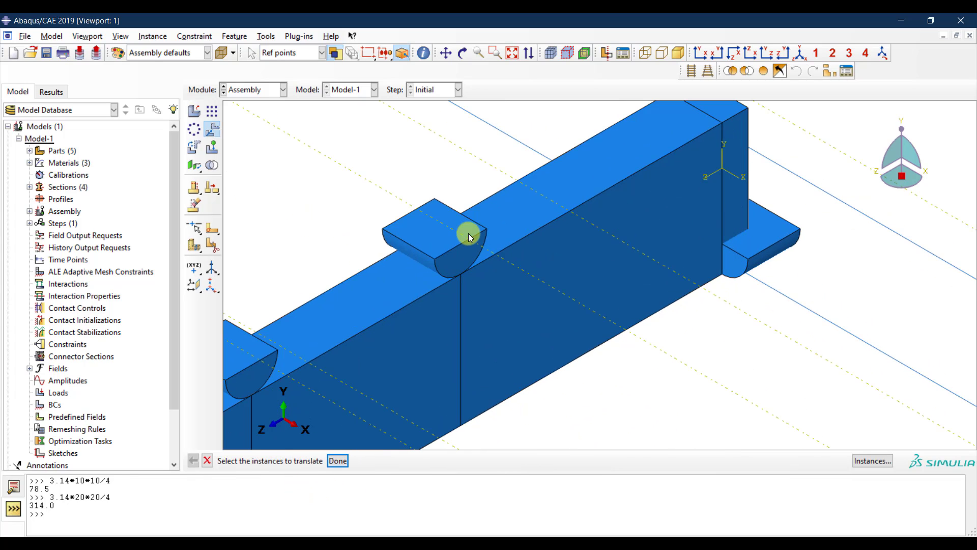
click(194, 147)
scroll(755, 236, up, 2)
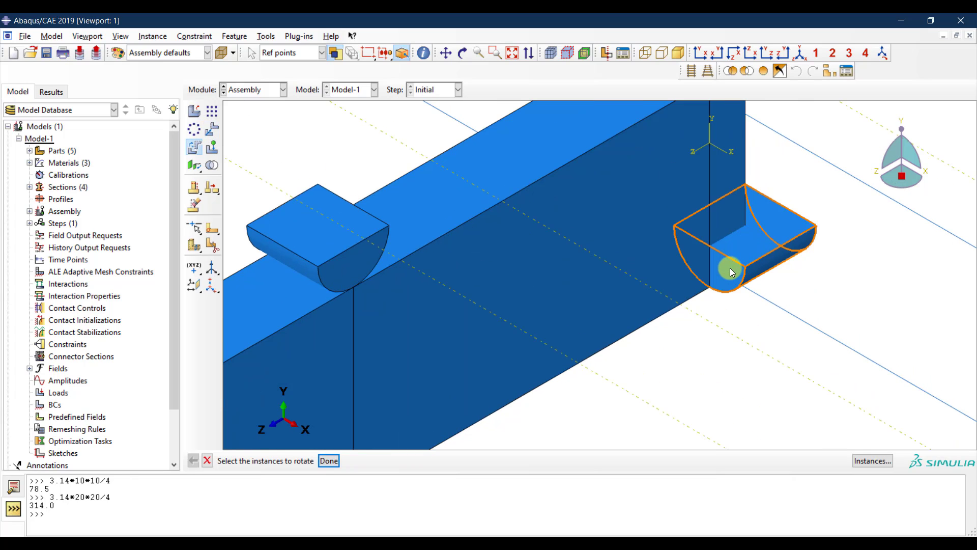
click(703, 290)
click(329, 460)
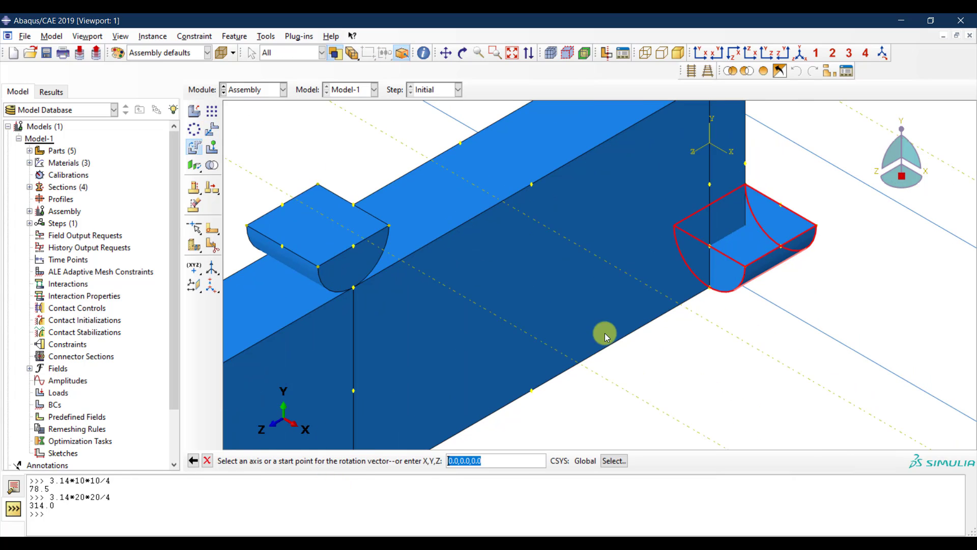
click(710, 289)
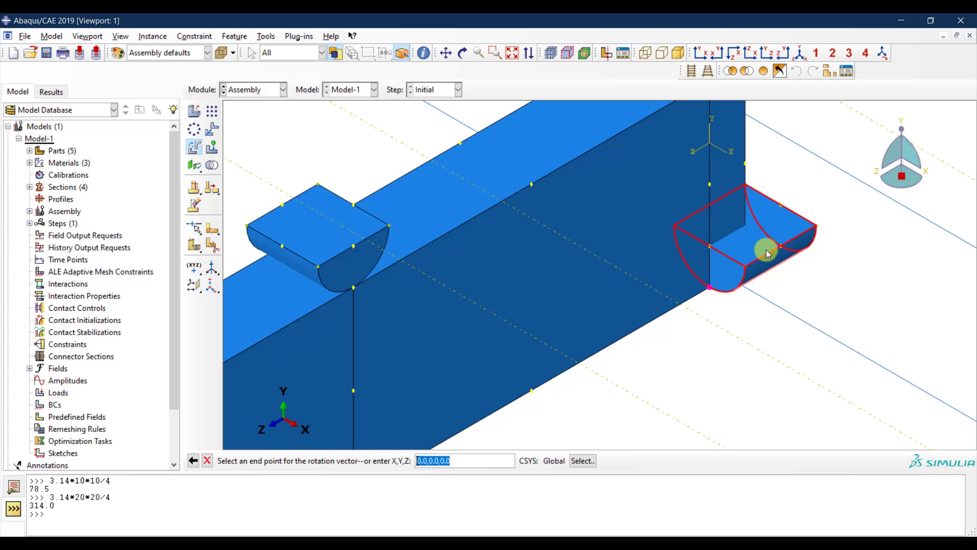
click(783, 248)
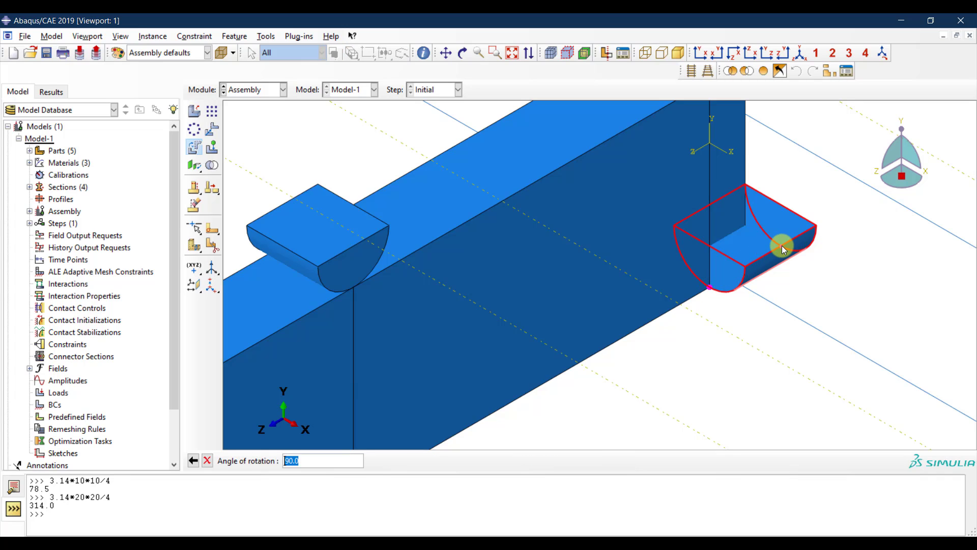
text(180)
key(Return)
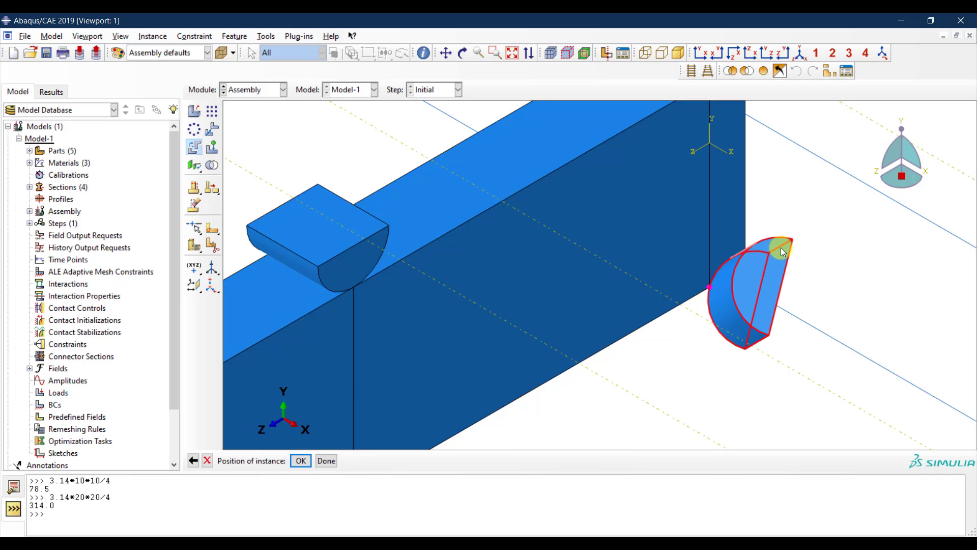
click(193, 460)
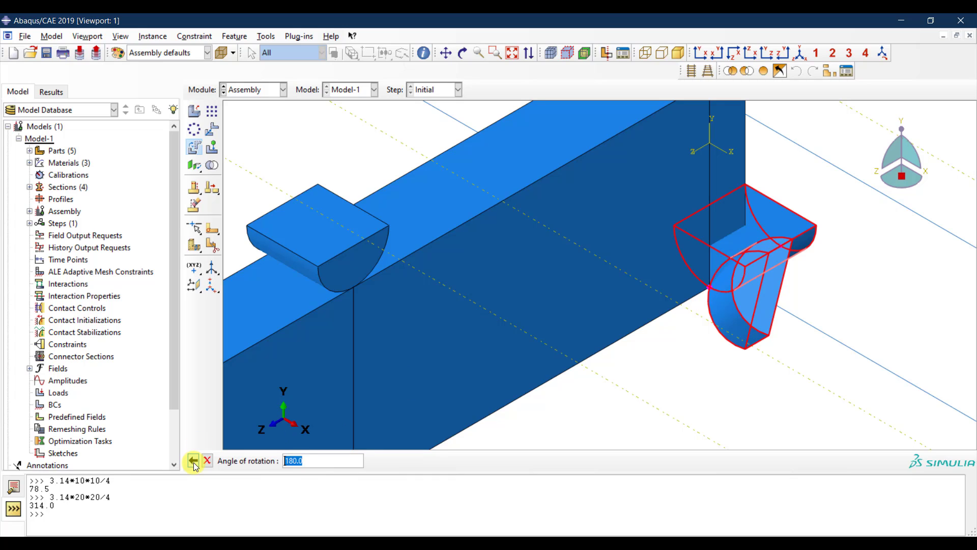
click(313, 463)
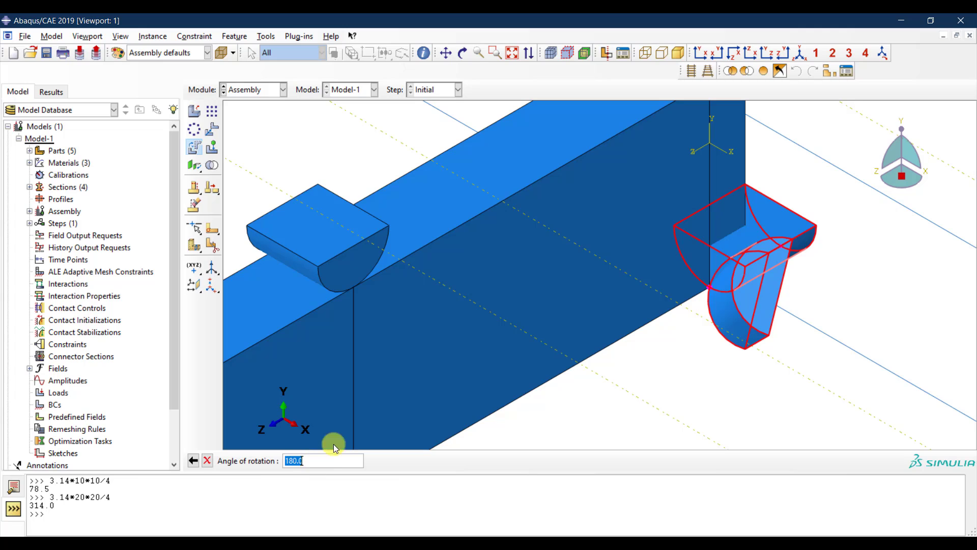
scroll(703, 218, down, 3)
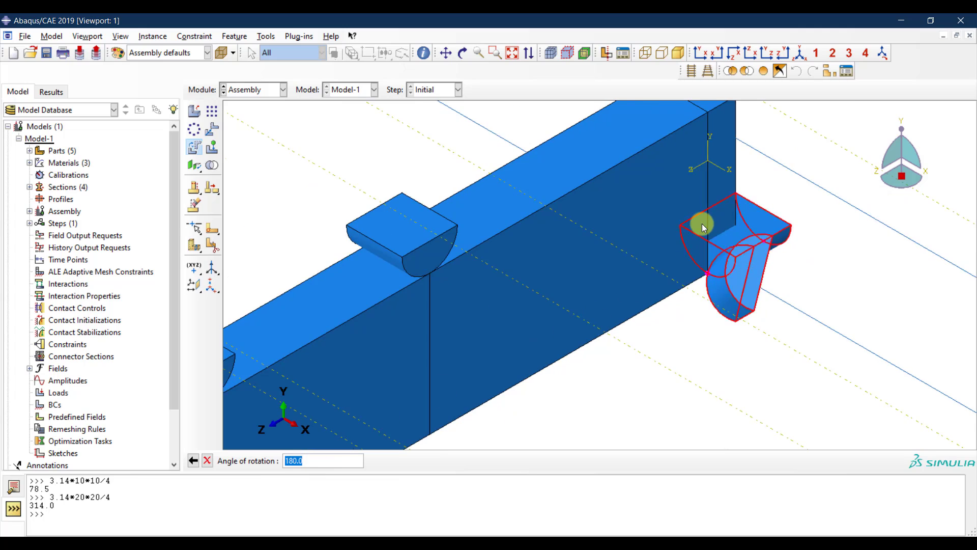
click(193, 461)
click(194, 461)
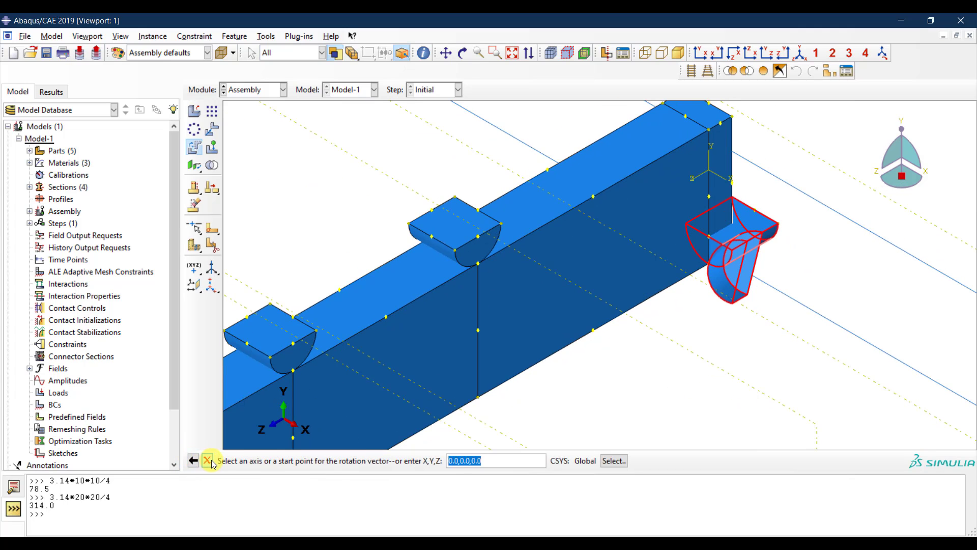
click(207, 460)
- Start rotating the end support about its length, with the axis running from the far arc's lowest point to the near arc's lowest point
click(193, 147)
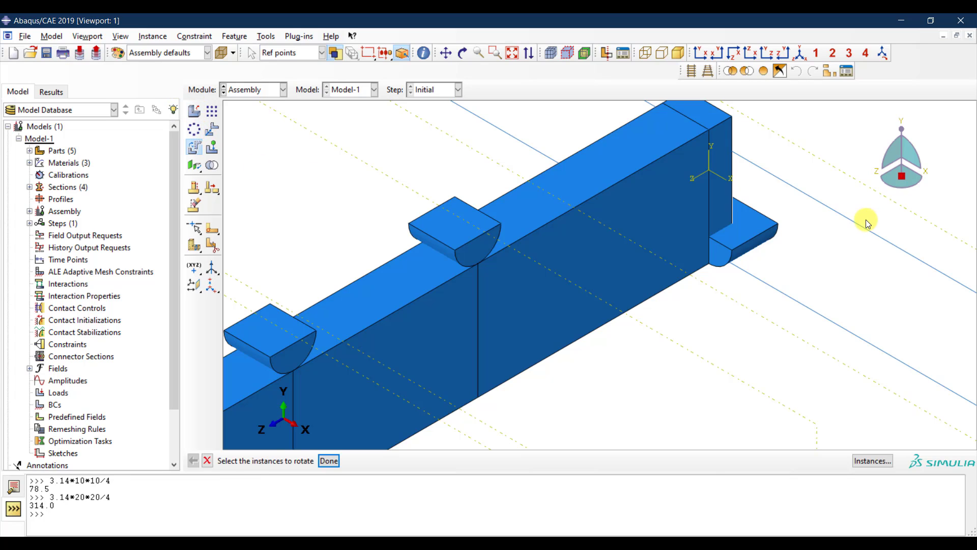
click(752, 239)
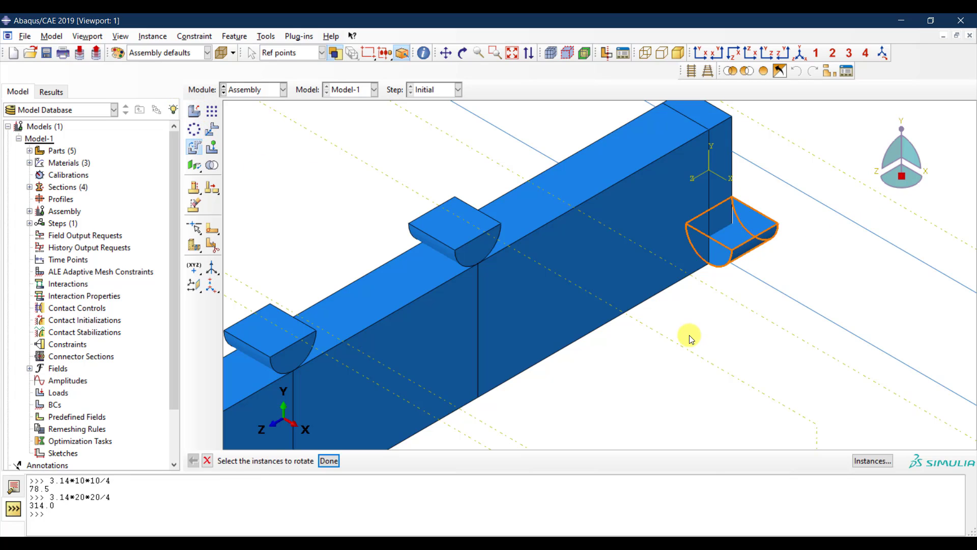
click(330, 460)
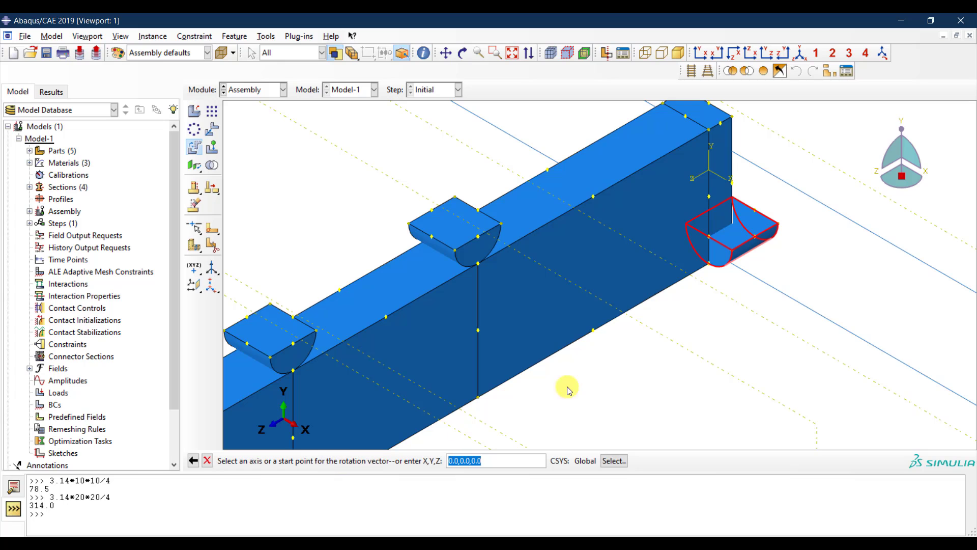
scroll(831, 218, up, 3)
scroll(706, 254, up, 1)
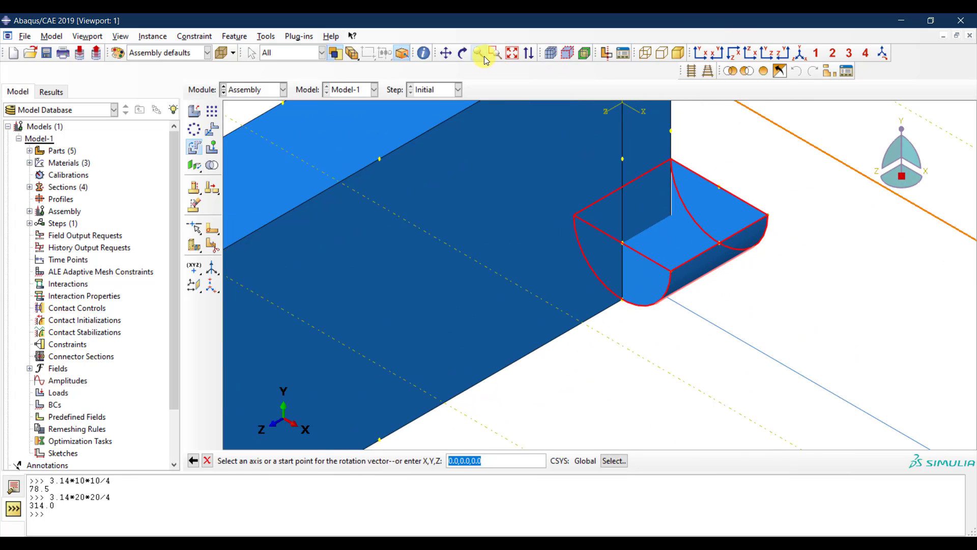
click(463, 53)
drag(567, 120, 834, 259)
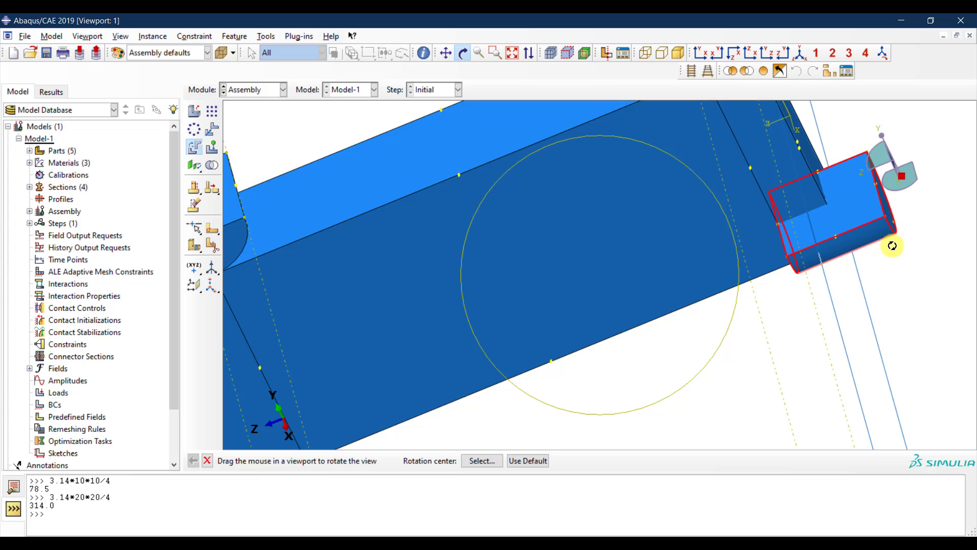
middle_click(894, 222)
click(896, 225)
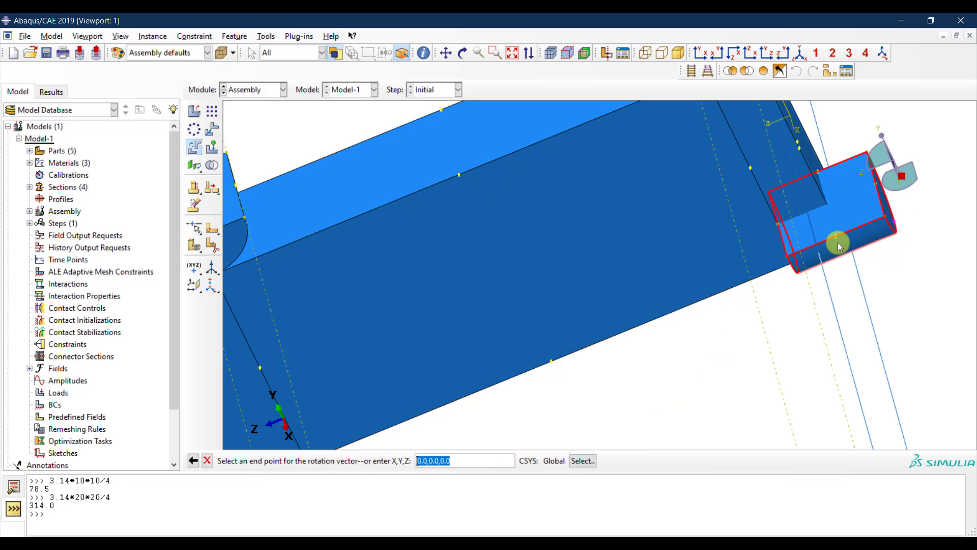
click(798, 264)
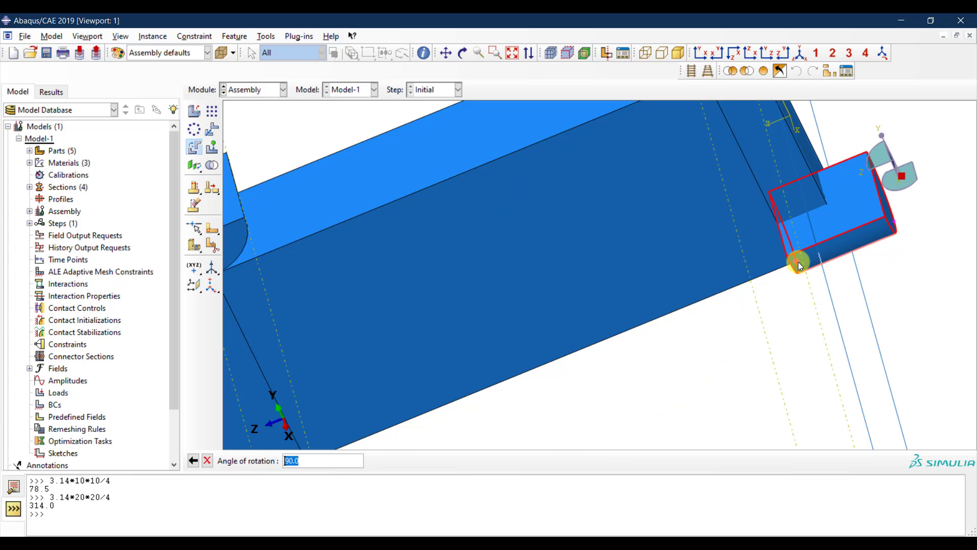
- Set the support's rotation angle to 180 degrees and accept its flipped position below the beam
text(180)
key(Return)
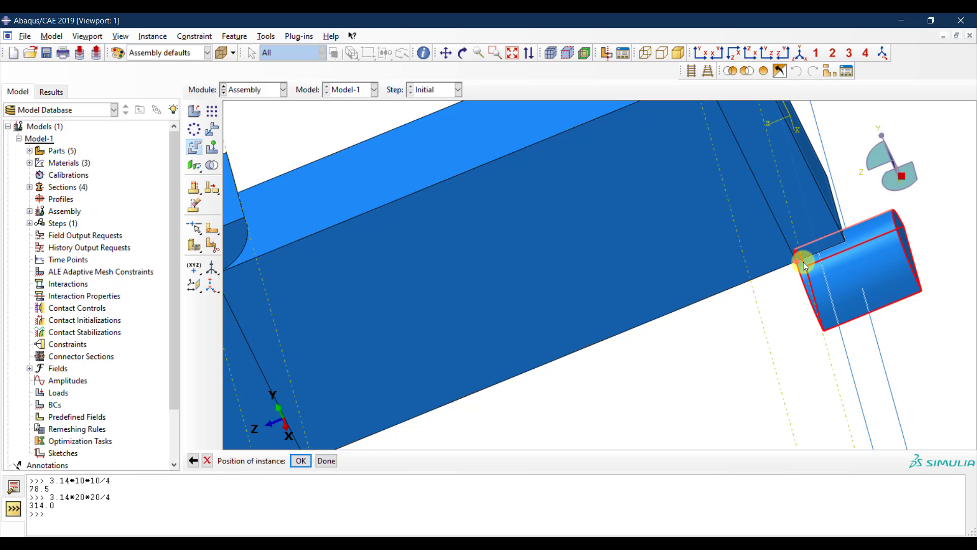
click(799, 56)
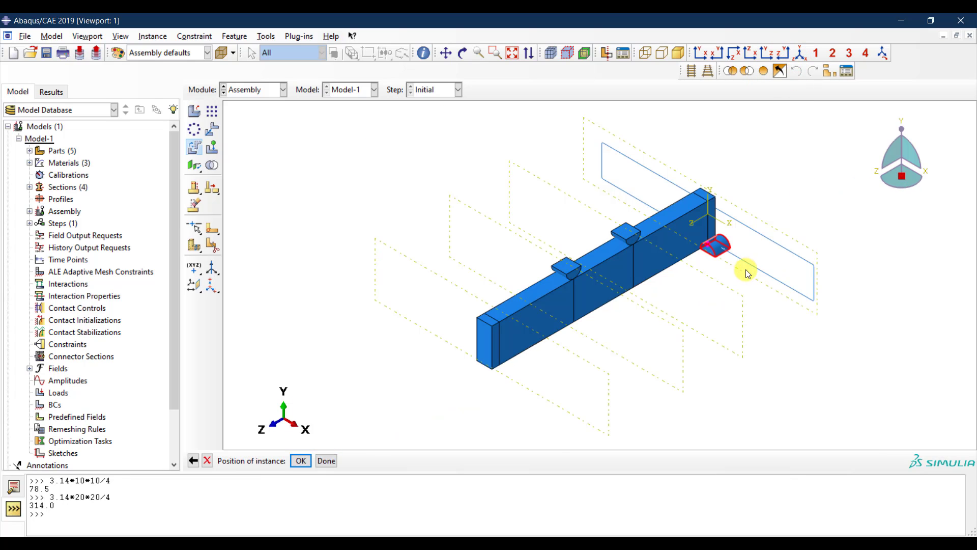
scroll(713, 229, up, 5)
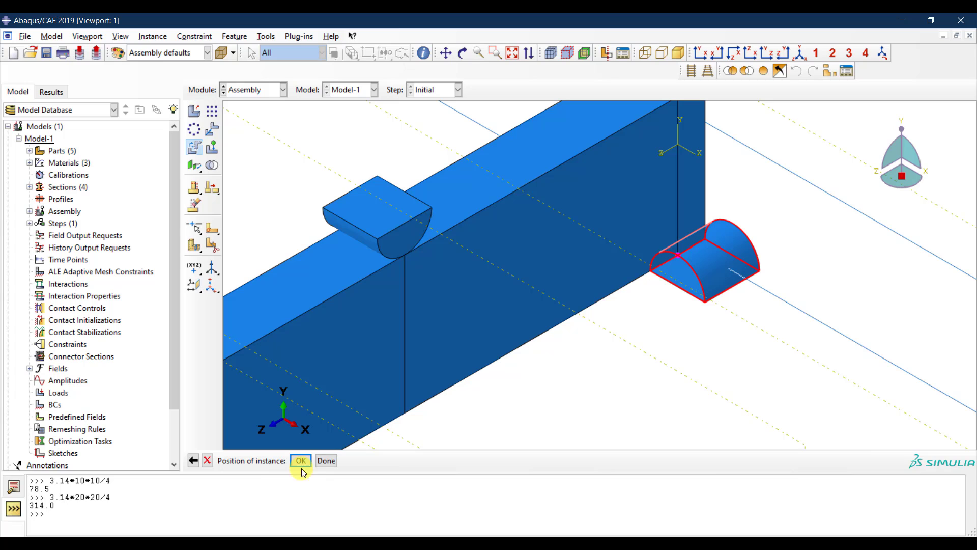
click(301, 461)
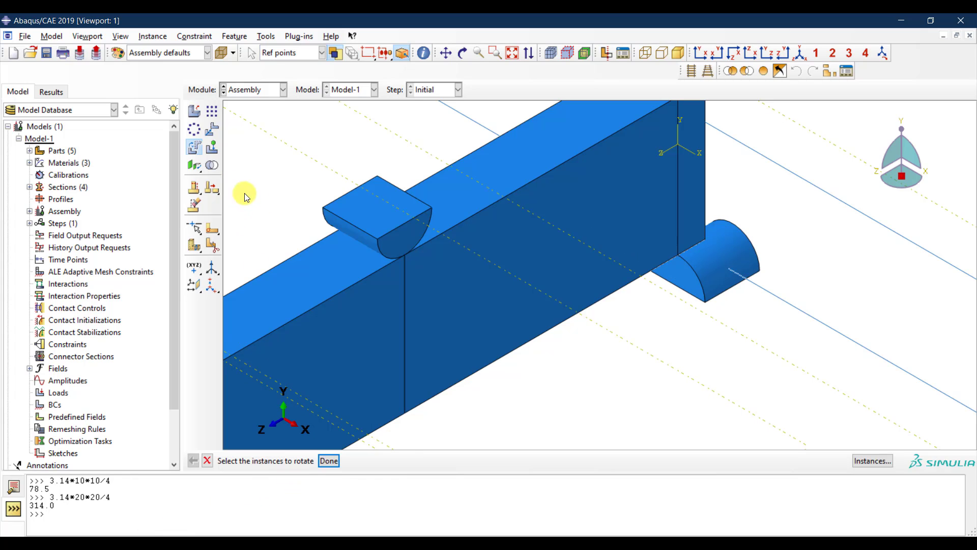
- Rotate the bottom support by -90 degrees about the vertical axis from the beam's bottom partition point to the support's flat edge midpoint, and accept the position
scroll(733, 234, up, 3)
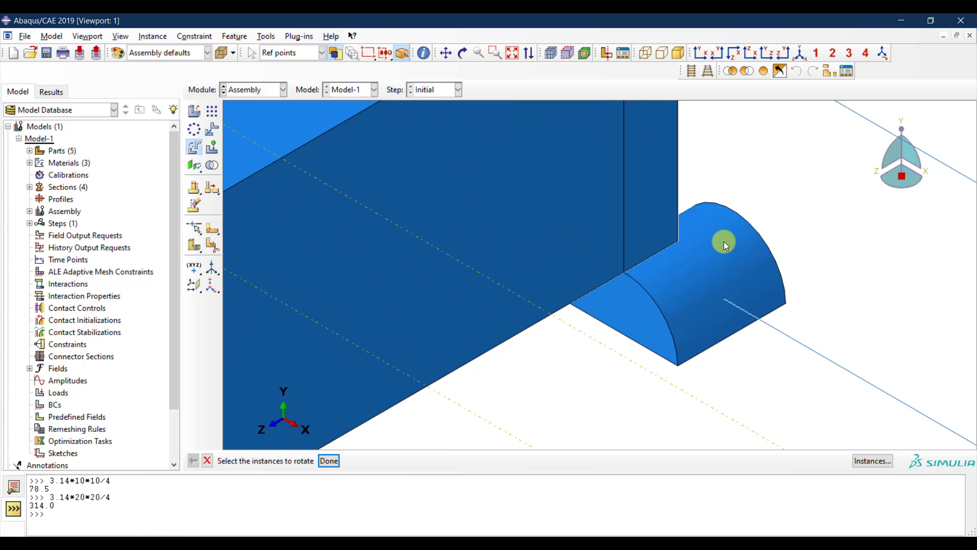
click(699, 275)
click(328, 461)
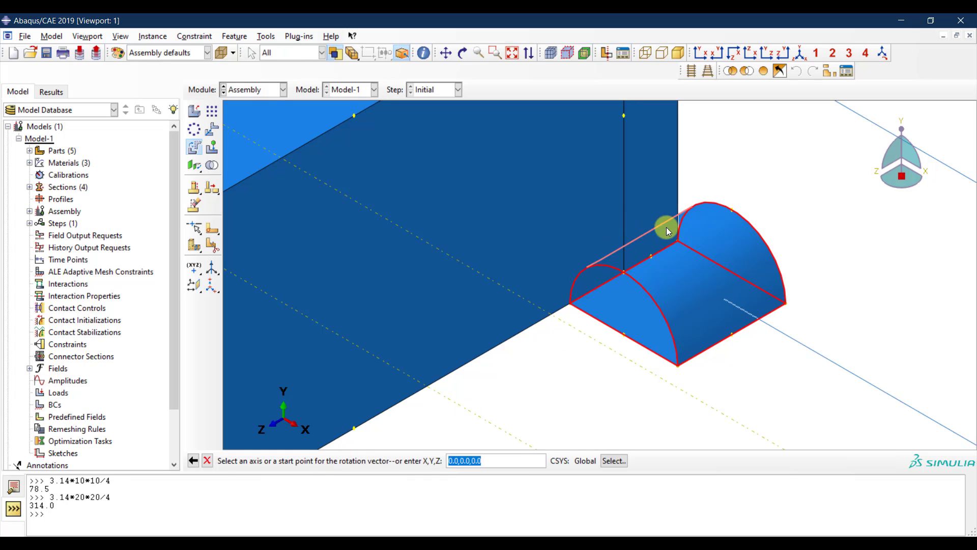
click(623, 274)
click(624, 333)
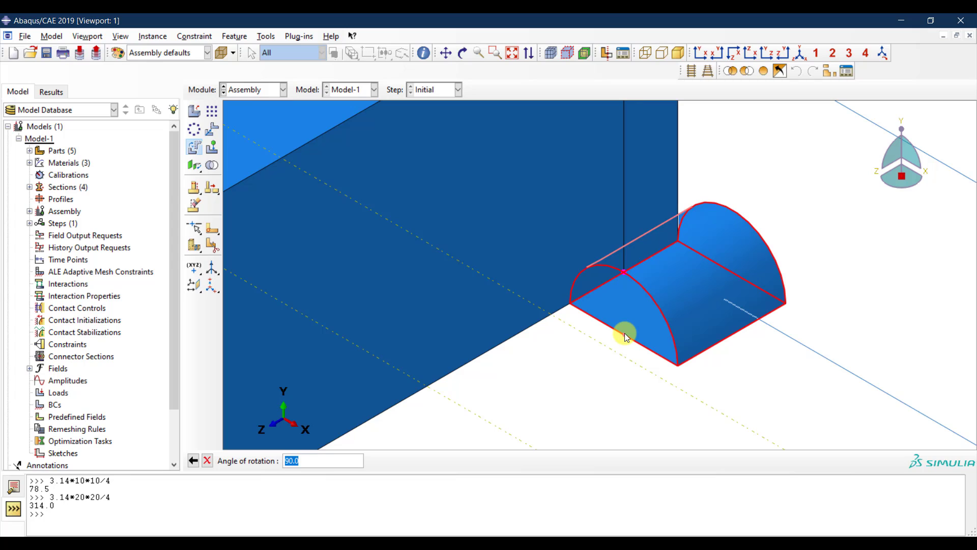
text(-90)
key(Return)
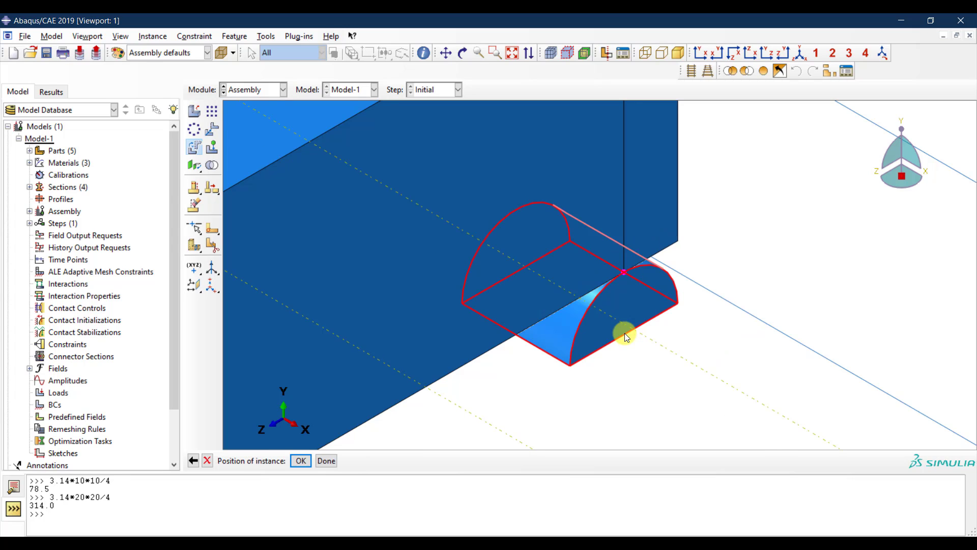
click(301, 460)
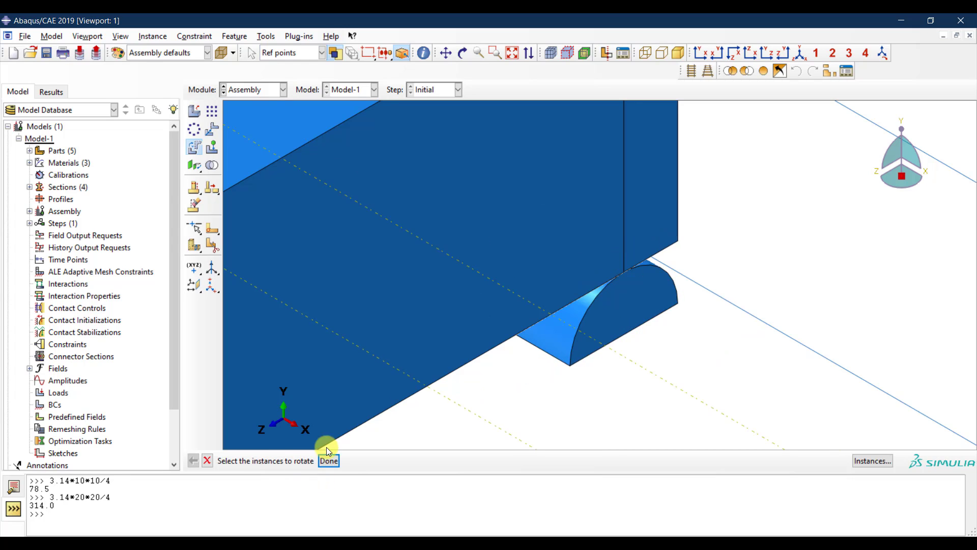
scroll(814, 158, down, 5)
scroll(807, 156, down, 3)
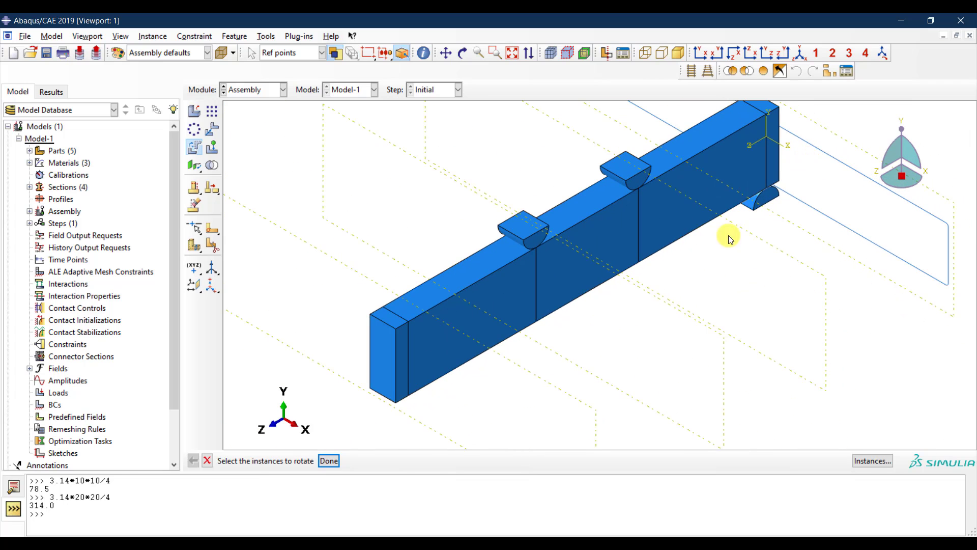
click(336, 462)
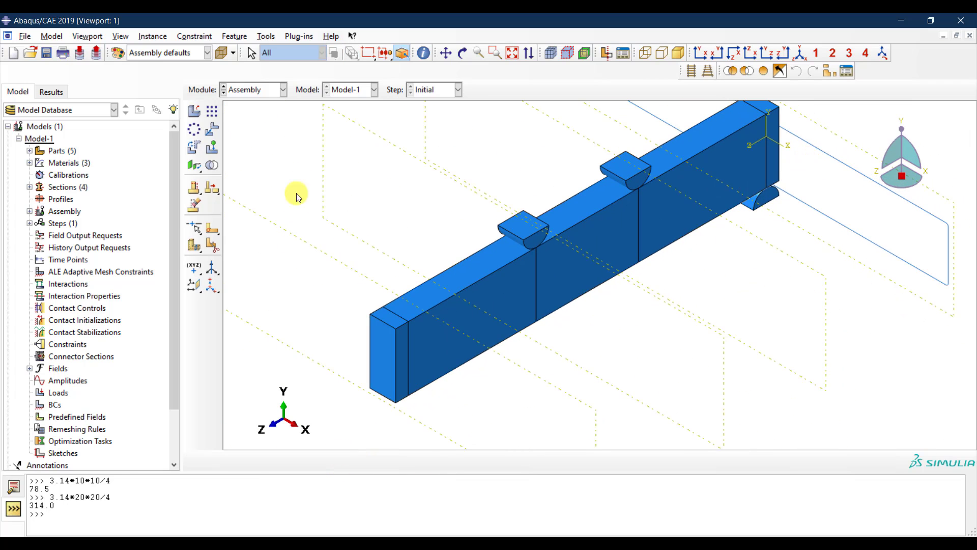
- Start a linear pattern of the bottom support with 1 instance in direction 2 and direction 1 along the beam's bottom edge
click(213, 110)
click(761, 196)
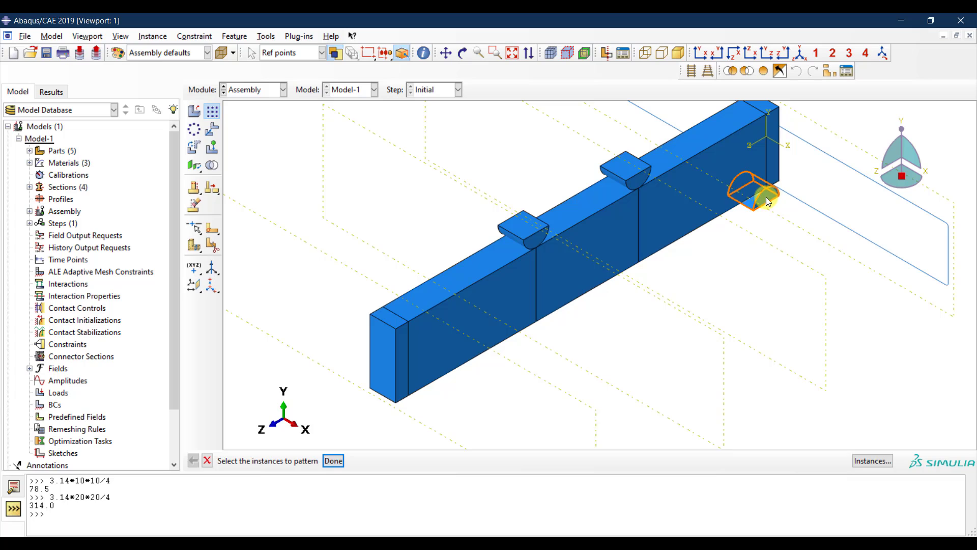
click(332, 461)
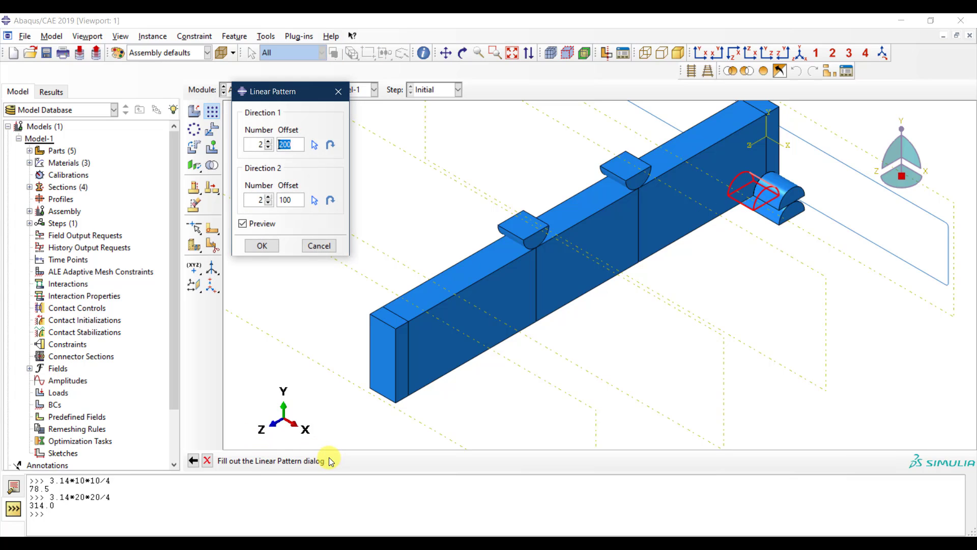
click(268, 203)
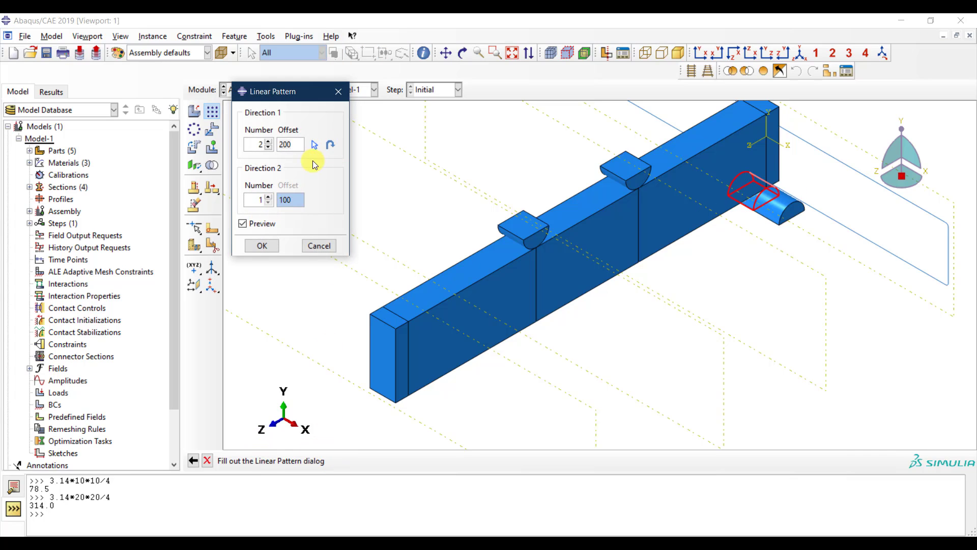
click(315, 145)
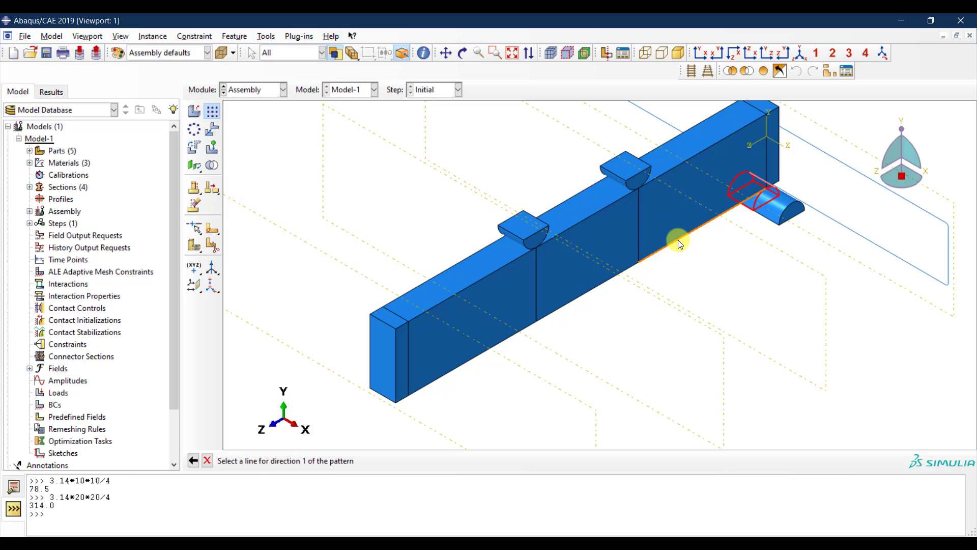
click(678, 240)
- Set the direction 1 offset to 2800 for 2 instances and create the bottom support's linear pattern
double_click(286, 141)
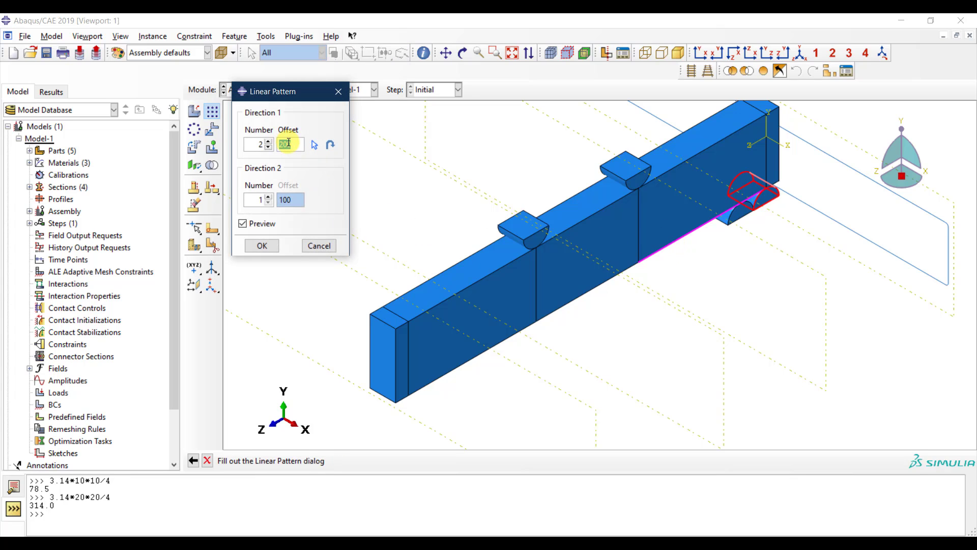
text(2600)
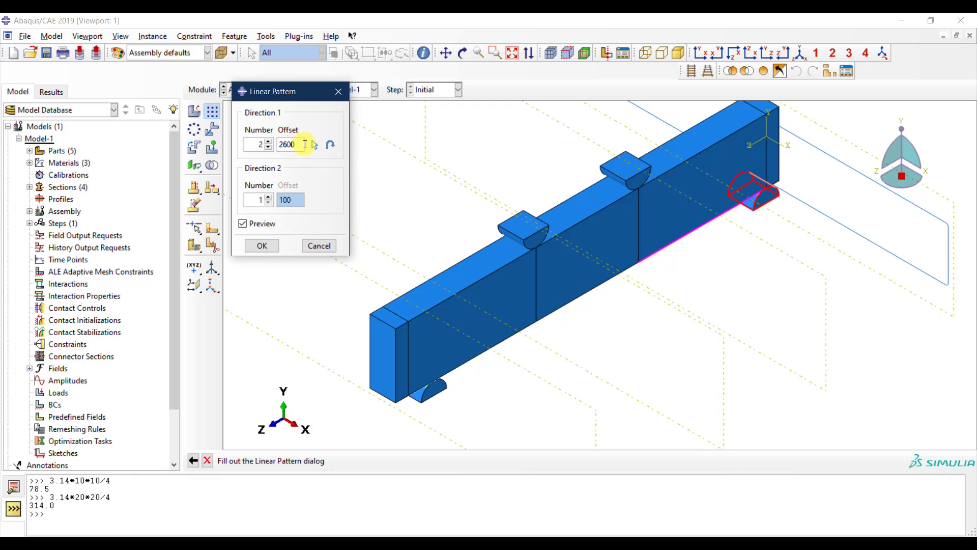
key(BackSpace)
key(BackSpace)
key(BackSpace)
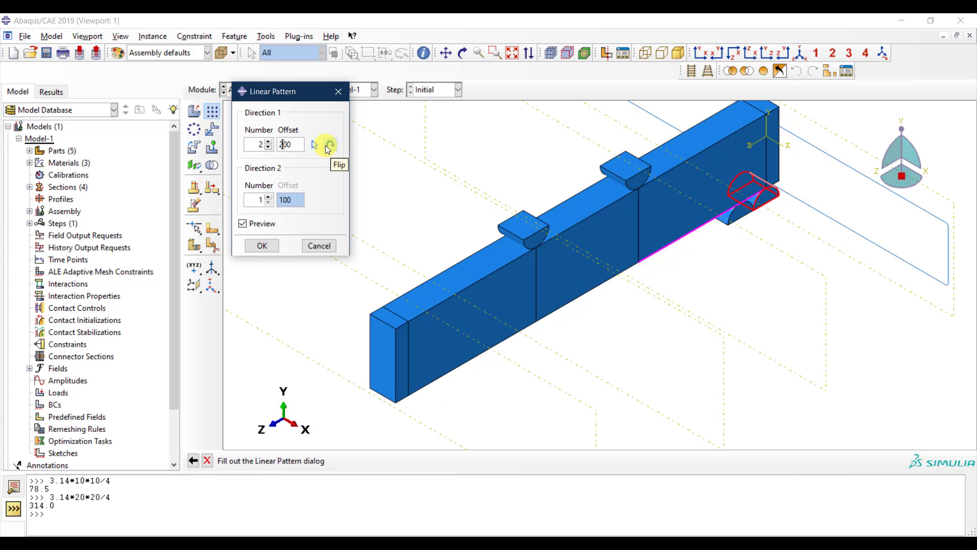
text(800)
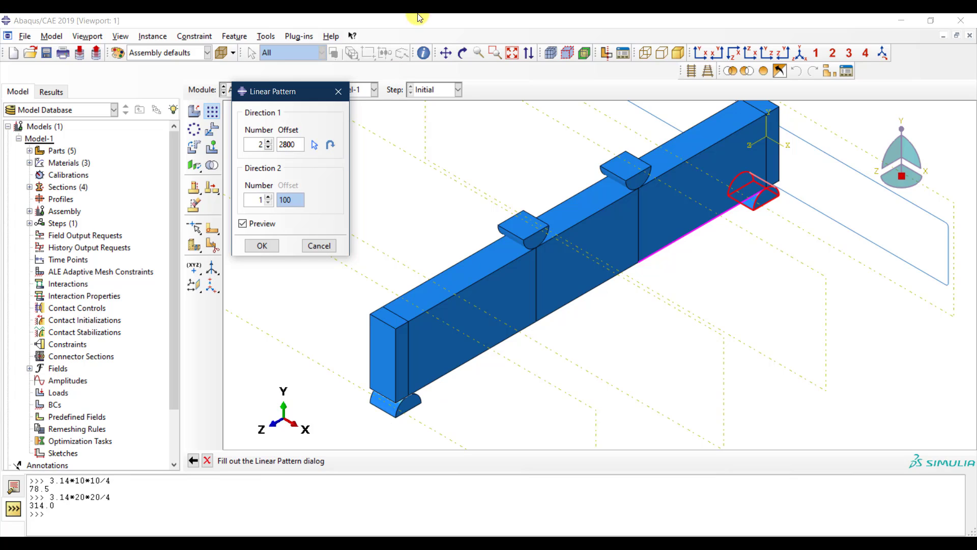
click(787, 56)
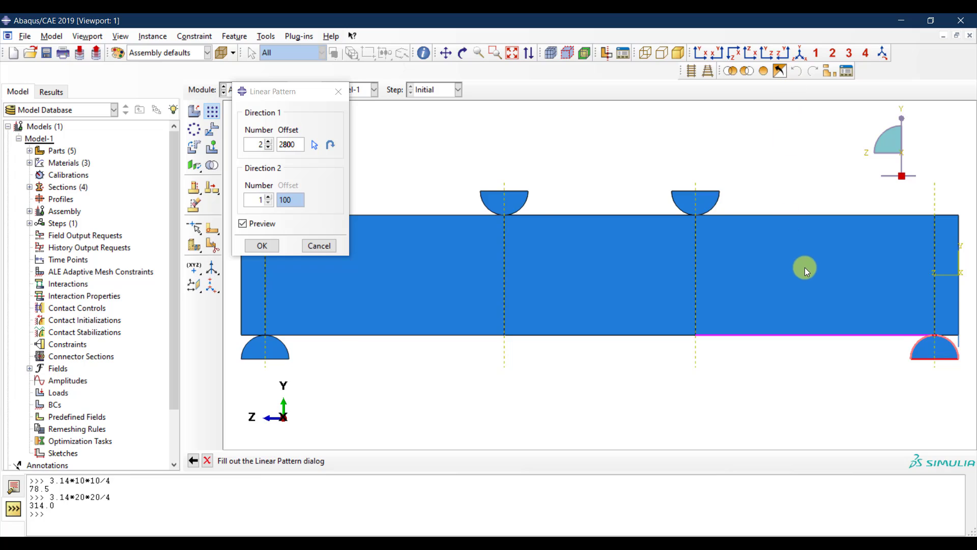
scroll(806, 267, down, 2)
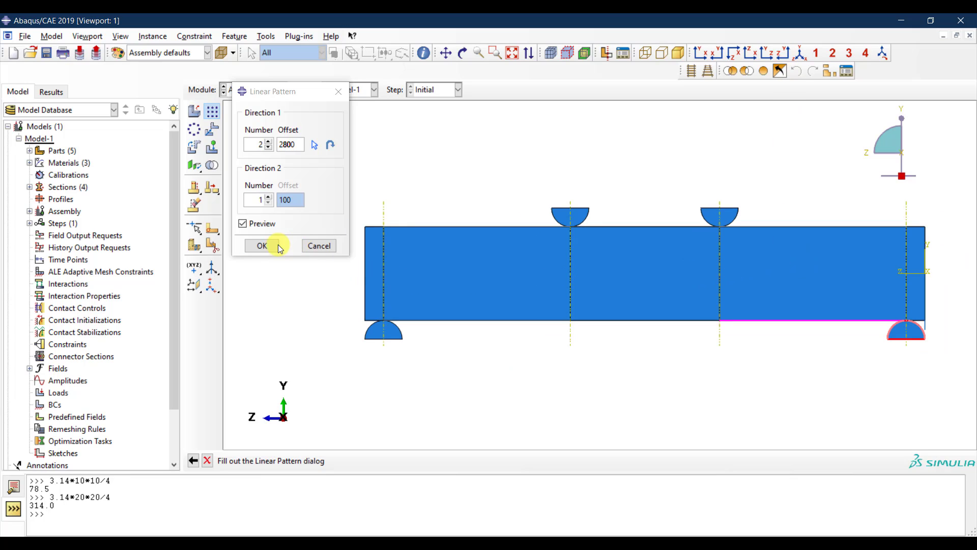
click(261, 245)
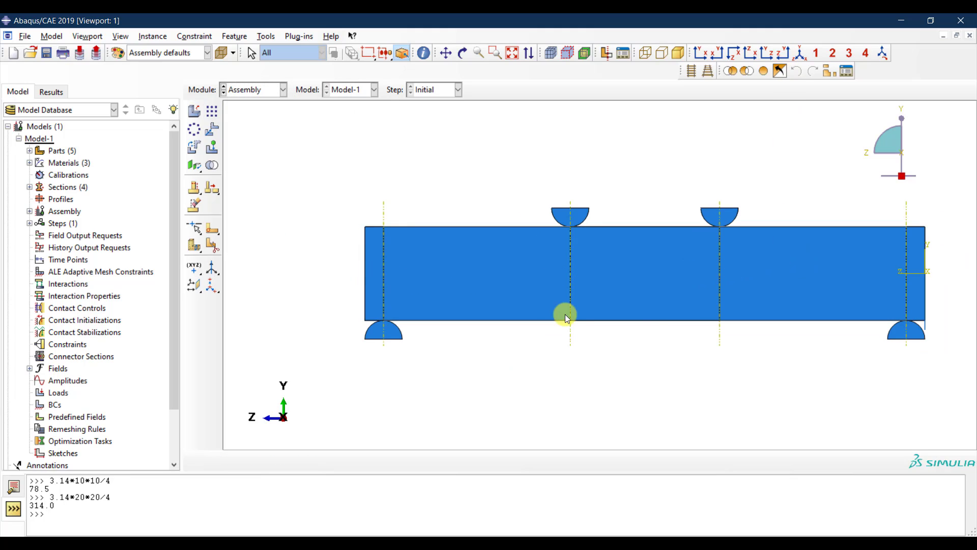
- Color-code the assembly by parts in the isometric view
click(799, 53)
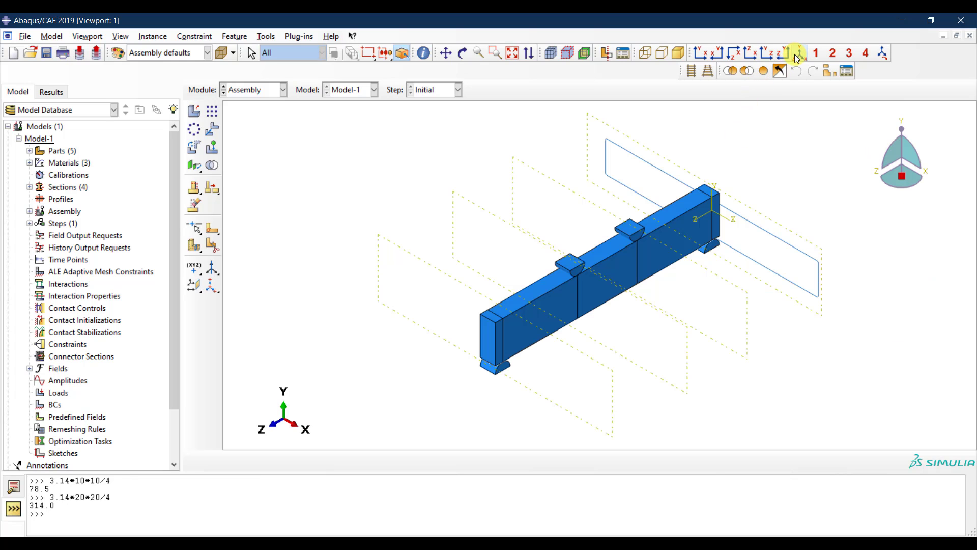
scroll(731, 203, down, 1)
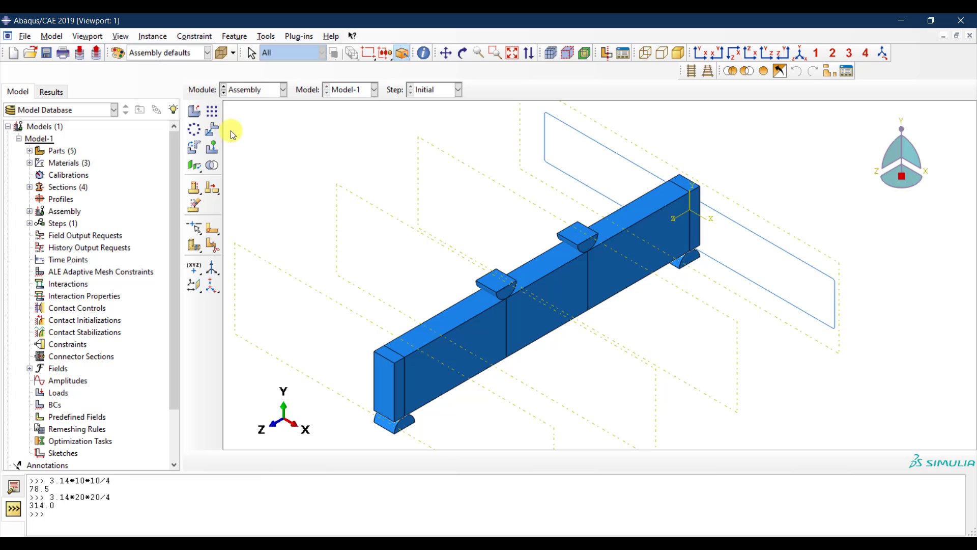
click(171, 54)
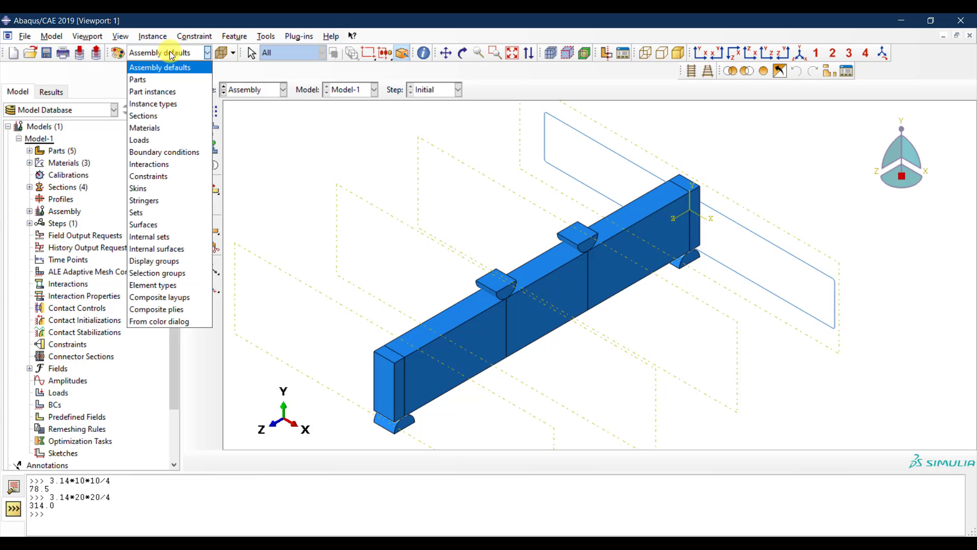
click(167, 81)
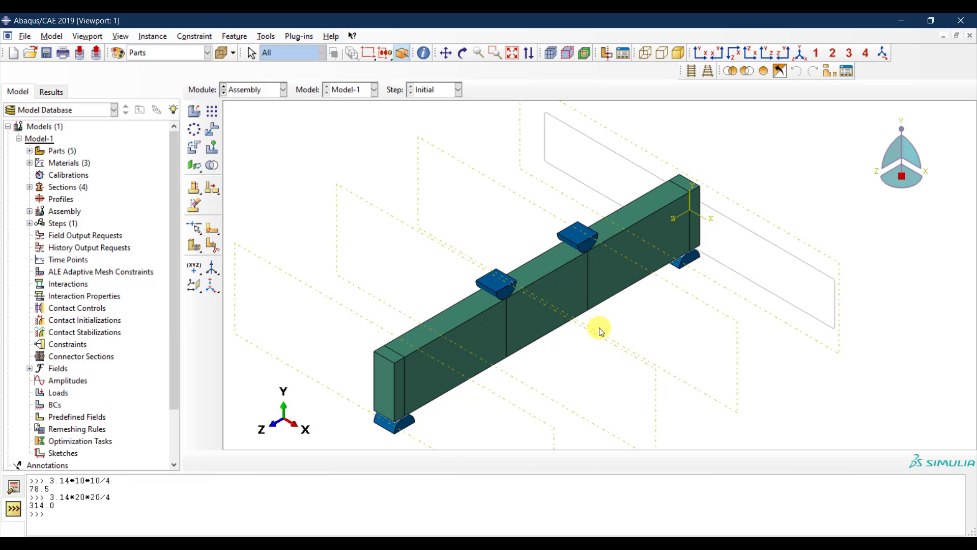
scroll(487, 331, up, 3)
scroll(512, 406, down, 3)
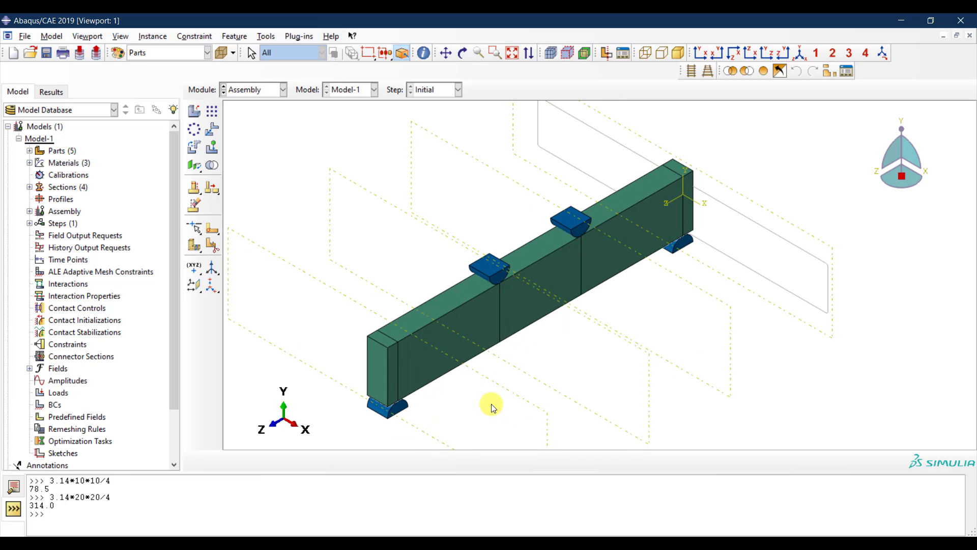
scroll(490, 404, down, 1)
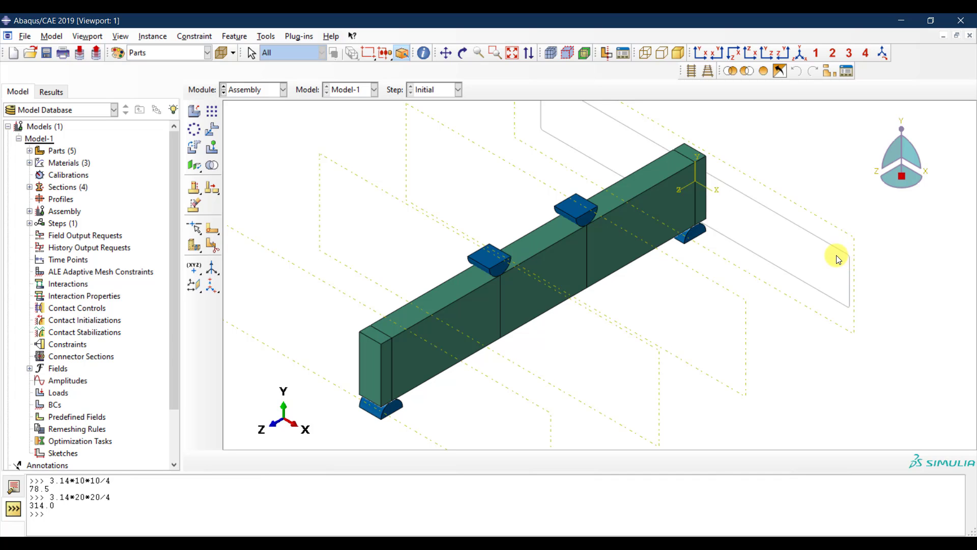
scroll(700, 194, down, 1)
scroll(718, 206, down, 1)
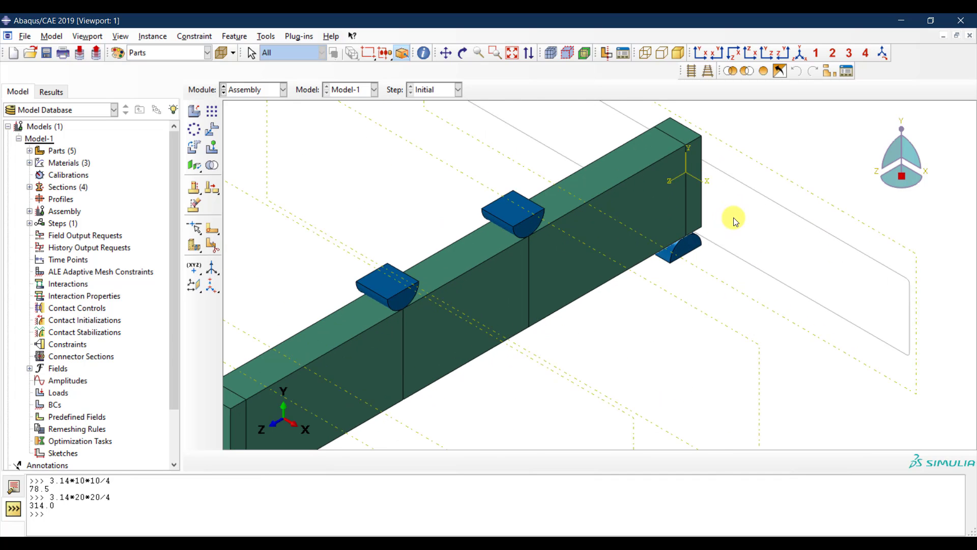
scroll(710, 176, up, 2)
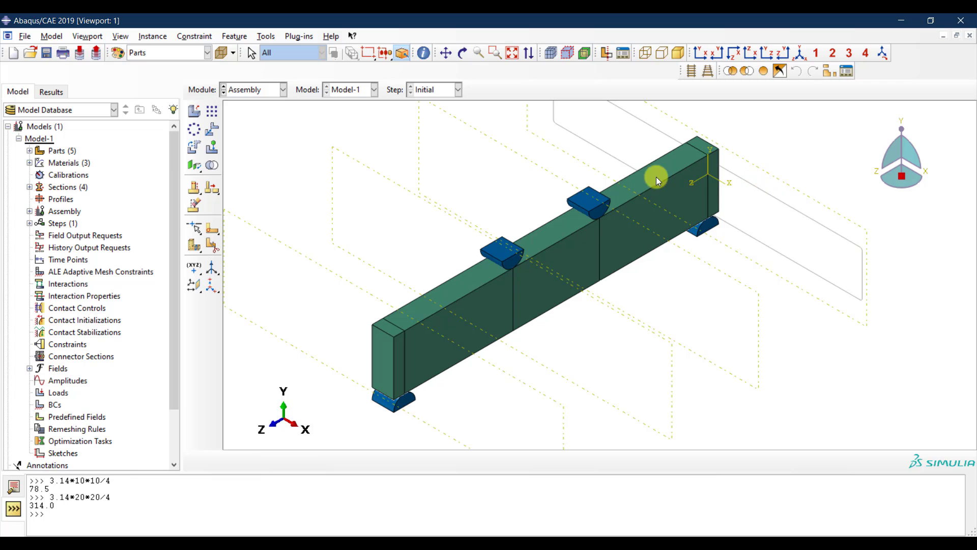
- Examine the stirrup at the beam's end, and check the stirrup layout in the beam drawing open in Snip & Sketch
click(462, 53)
drag(753, 209, 759, 154)
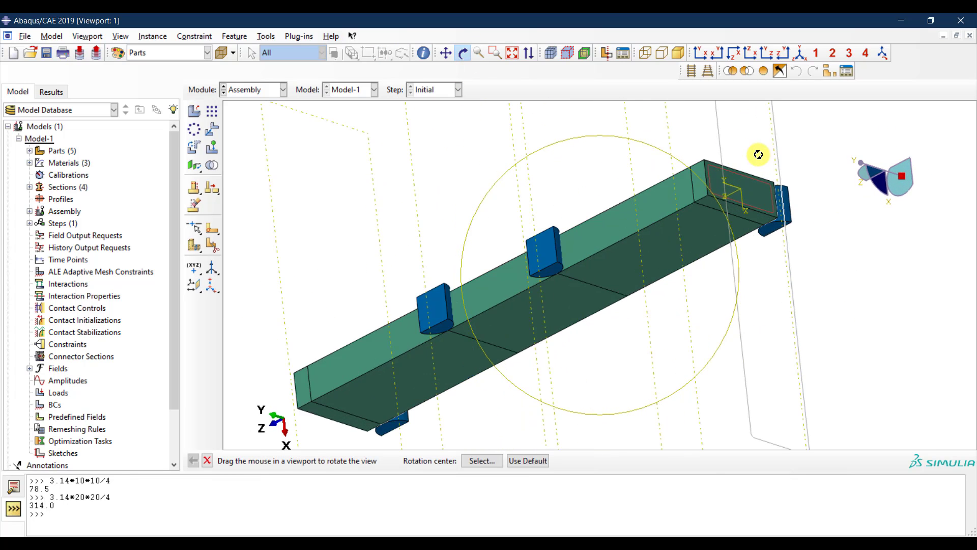
scroll(754, 194, down, 3)
key(Escape)
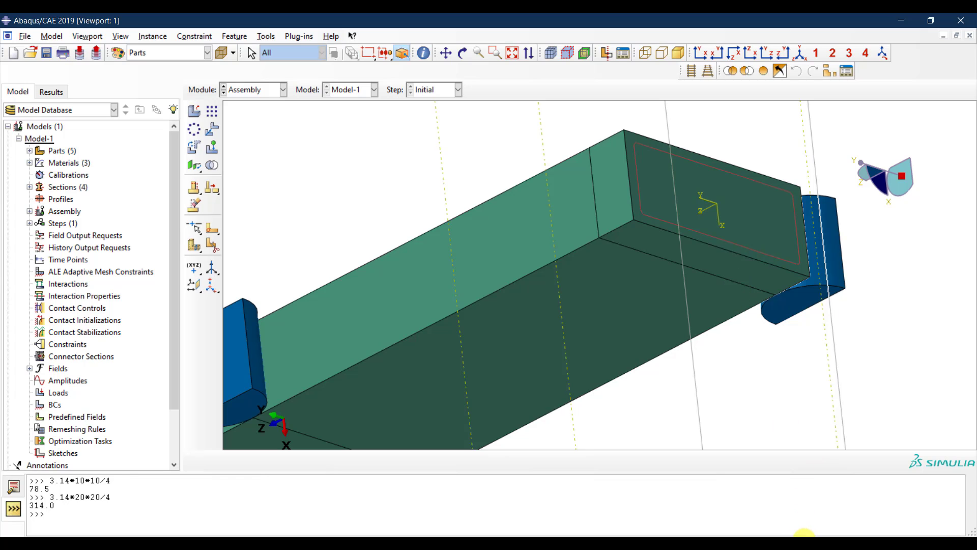
click(804, 543)
click(23, 540)
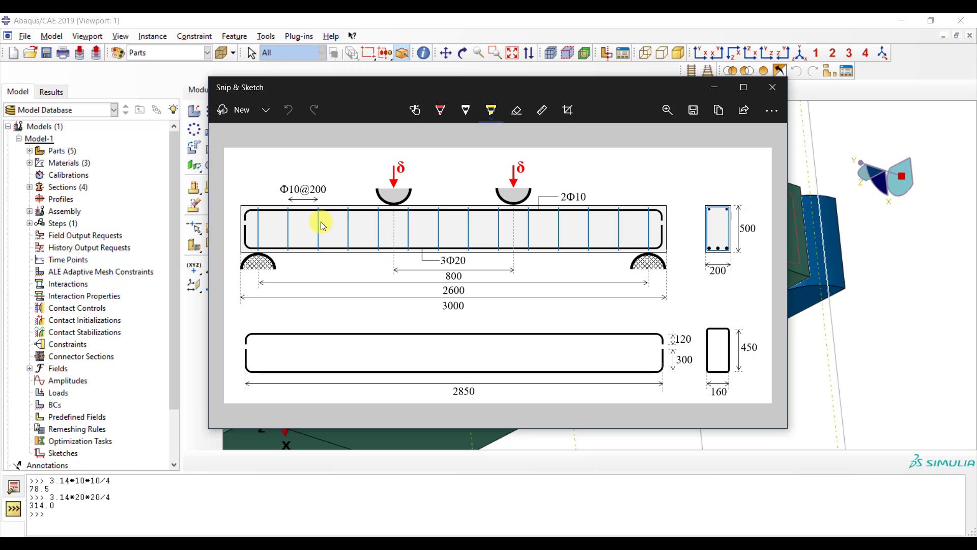
click(715, 91)
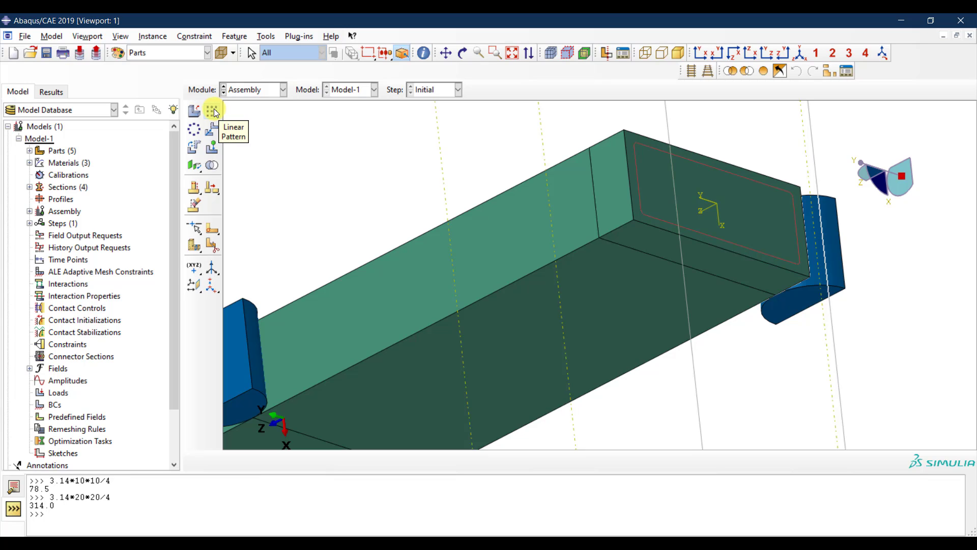
- Translate the stirrup from start point 0.0,0.0,0.0 along Z to the partition above the end support, and accept its position
click(212, 130)
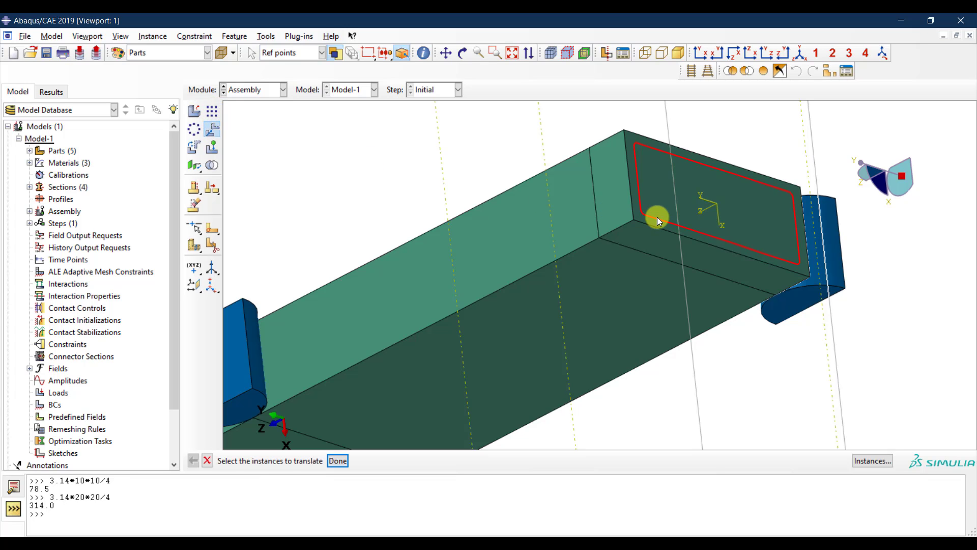
click(337, 461)
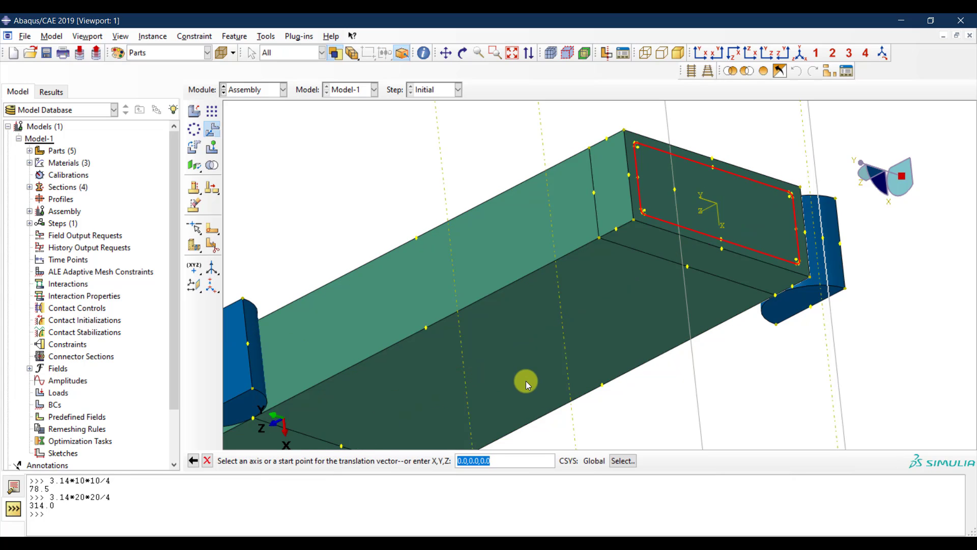
key(Return)
click(800, 53)
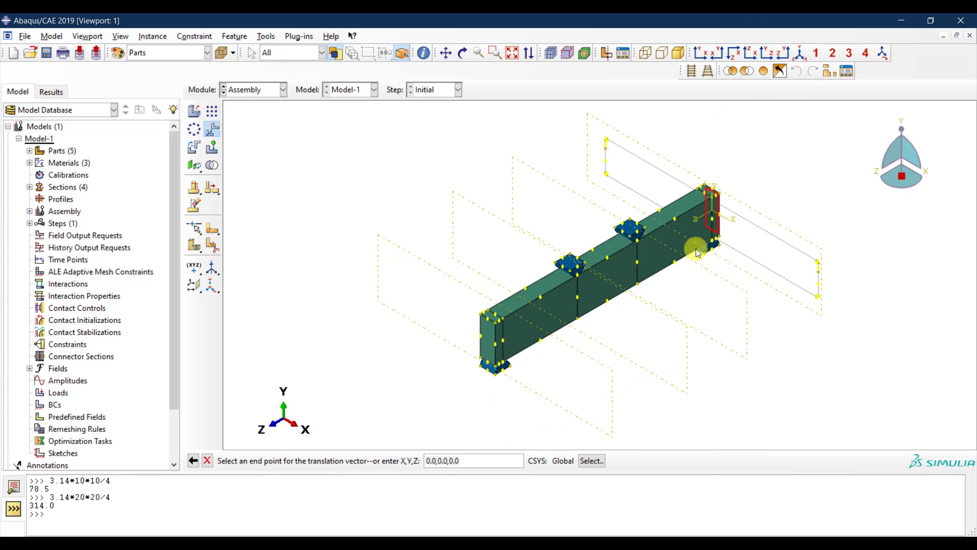
scroll(705, 216, up, 3)
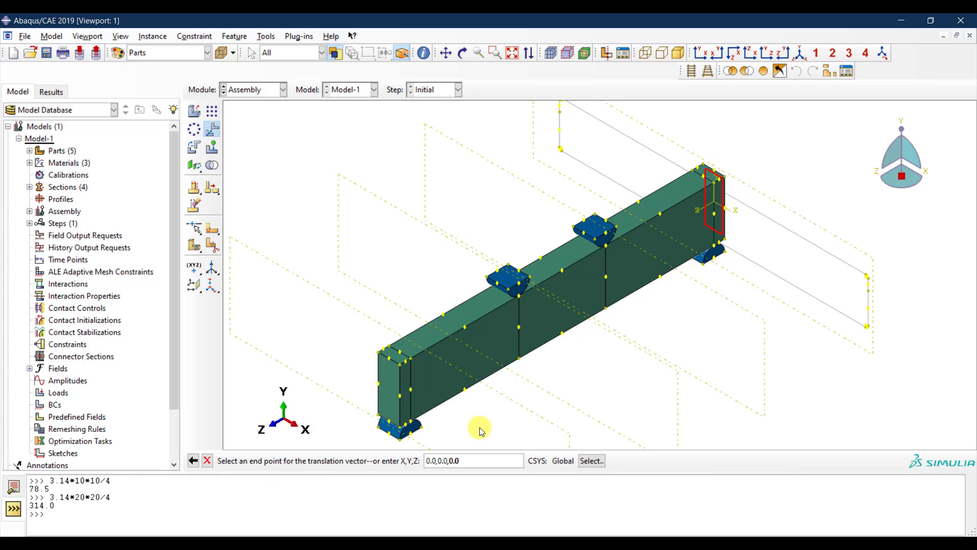
text(10)
key(Return)
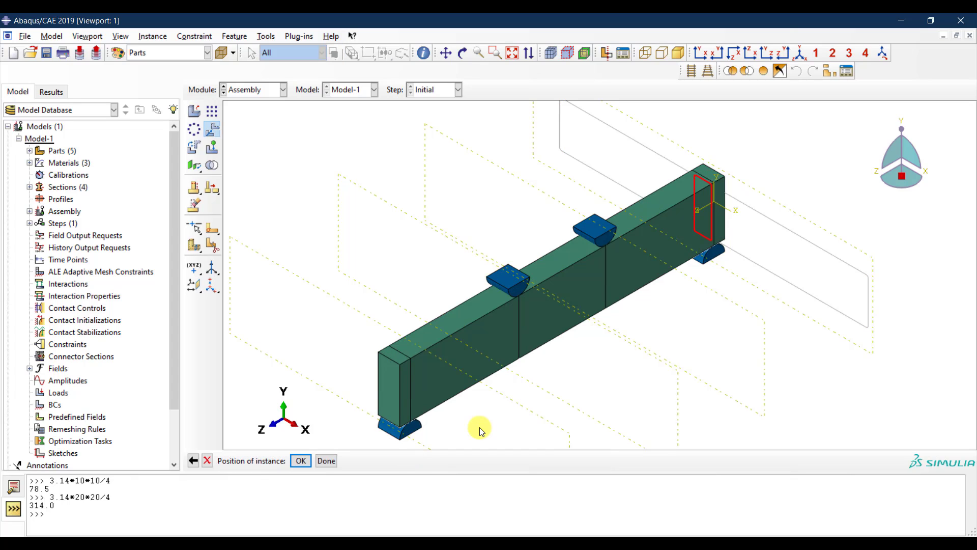
click(783, 53)
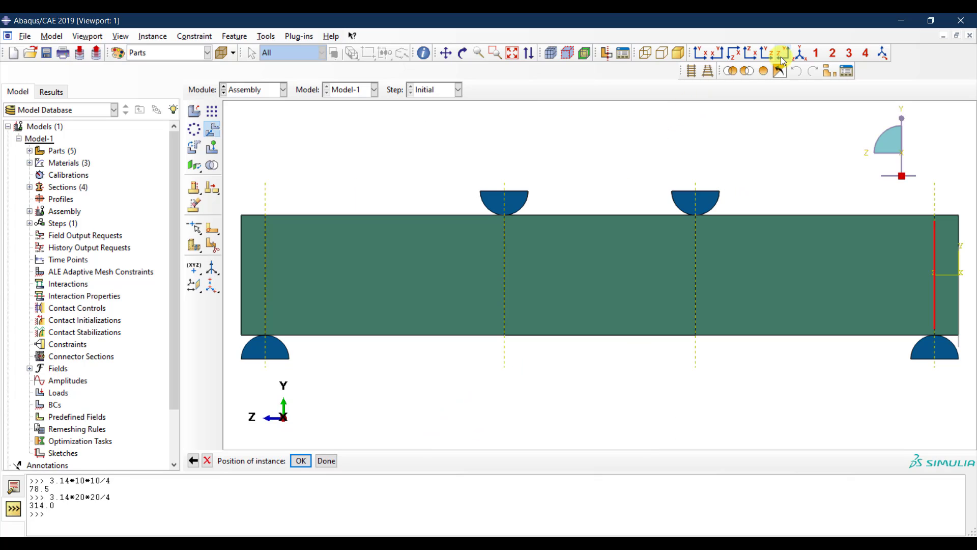
scroll(937, 277, up, 2)
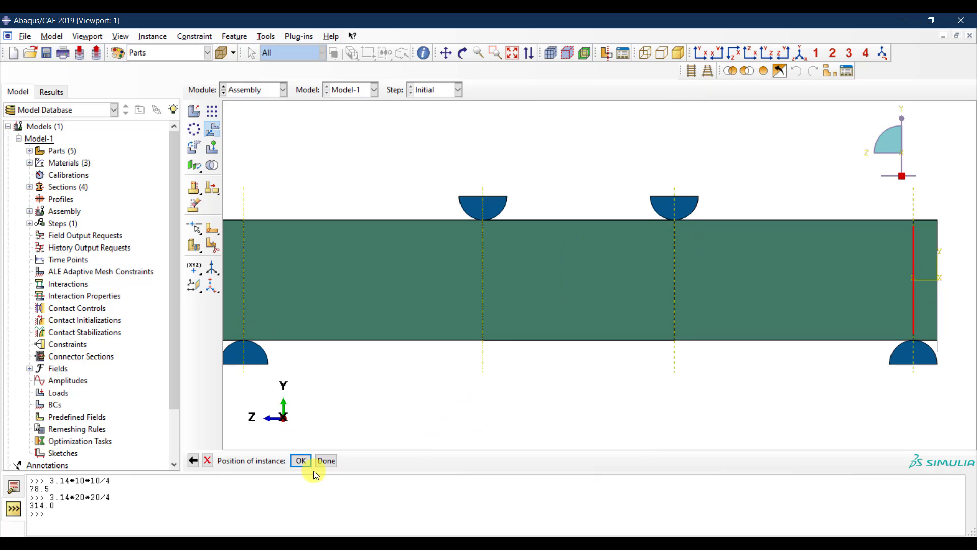
click(301, 462)
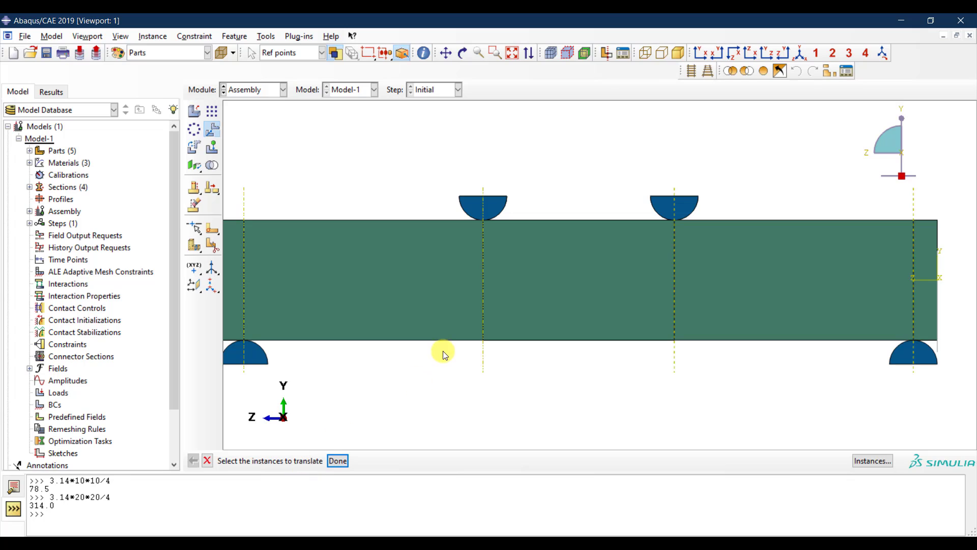
click(338, 460)
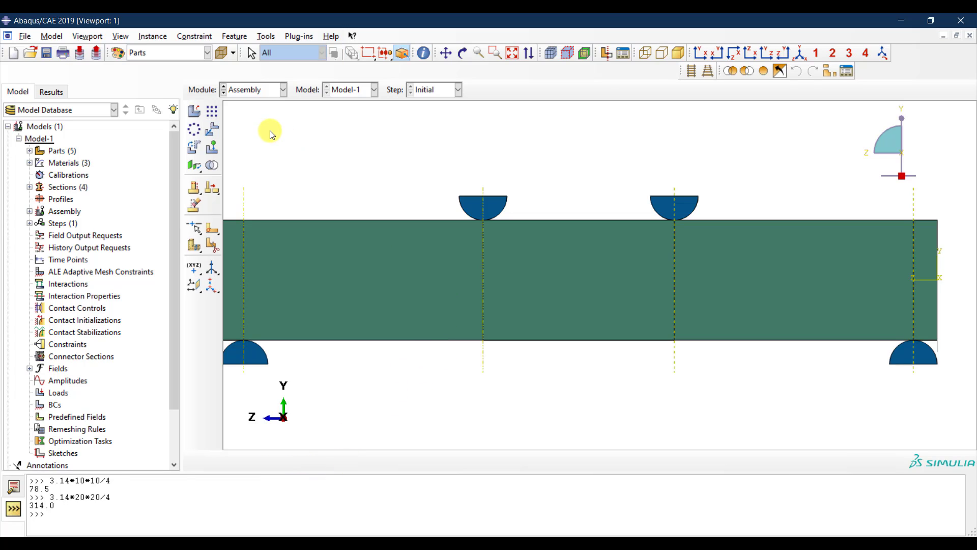
- Start a linear pattern and hide the Beam-1 instance by removing it from the display group so the stirrup can be picked
click(216, 109)
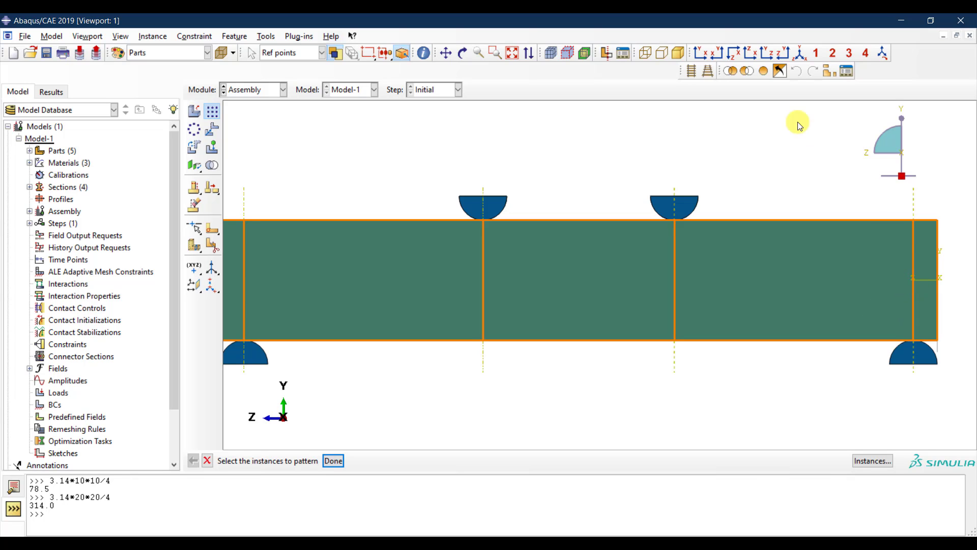
click(794, 58)
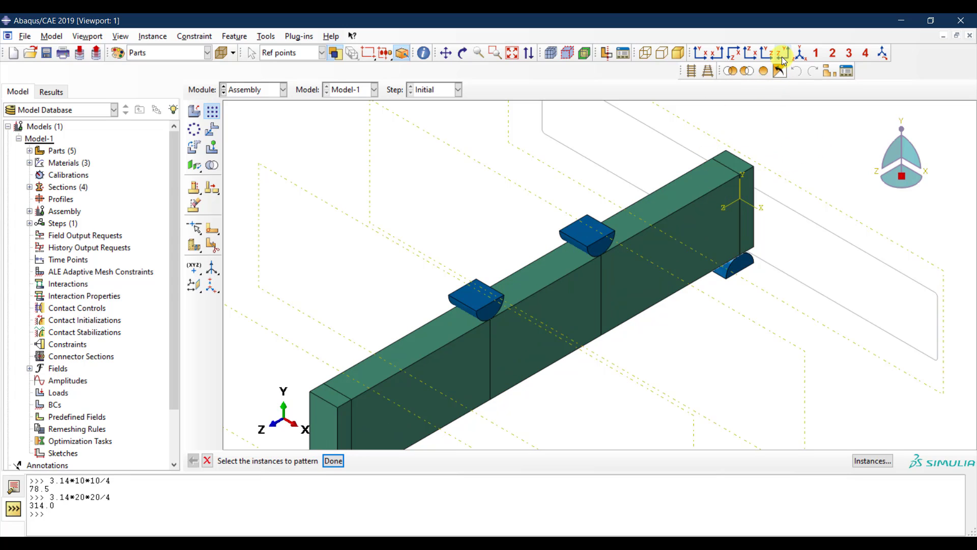
click(741, 214)
click(832, 75)
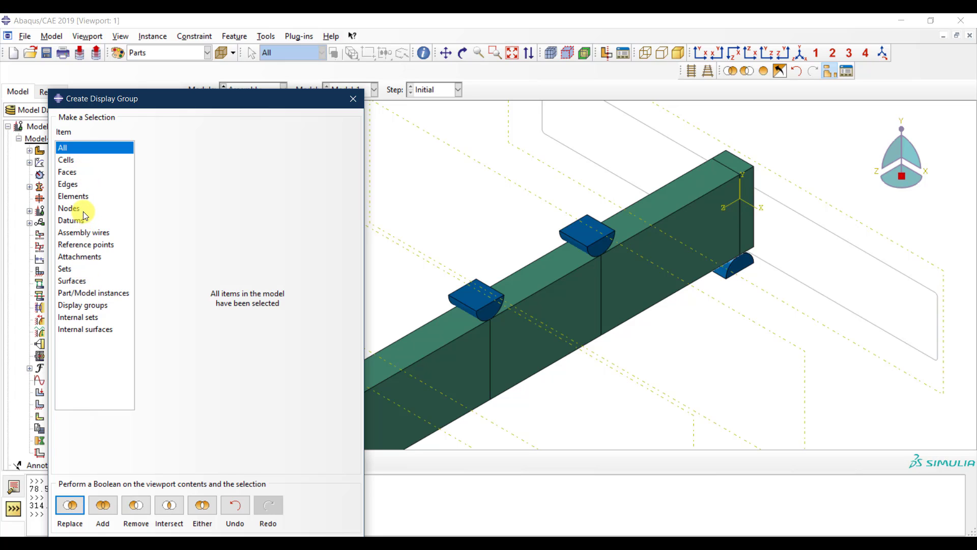
click(84, 294)
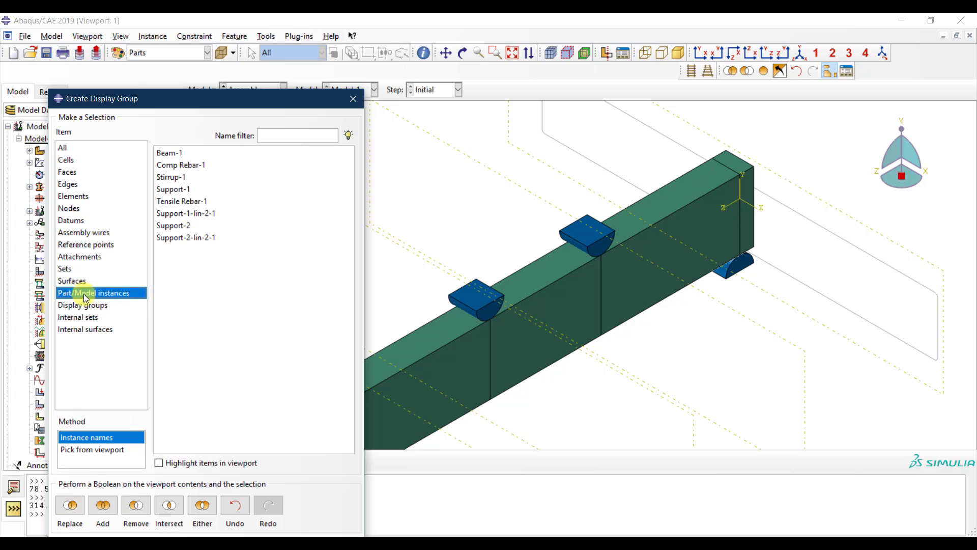
click(176, 154)
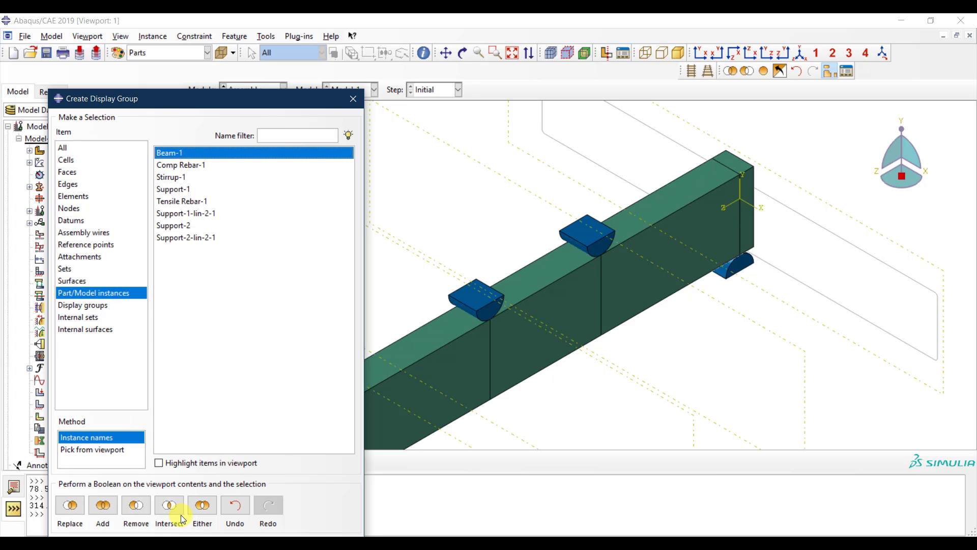
click(146, 511)
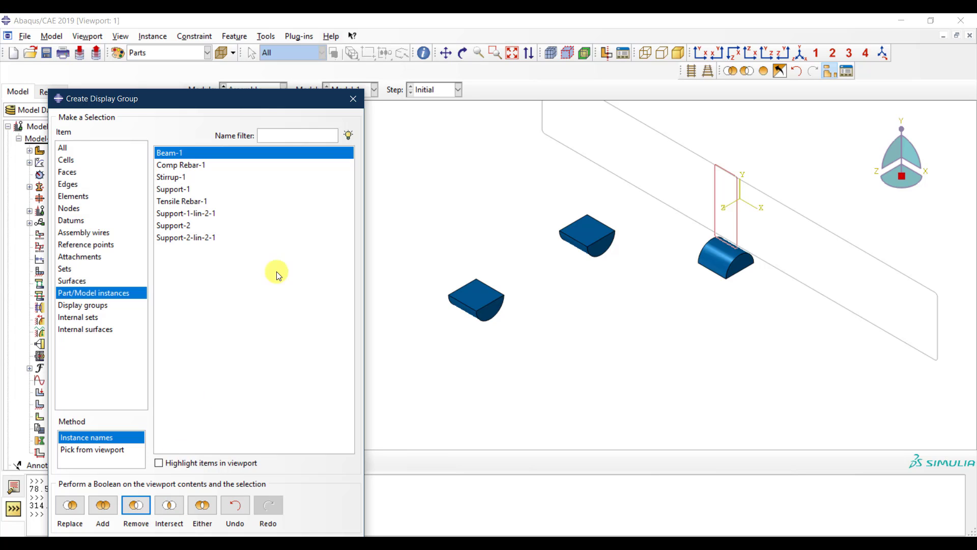
click(358, 97)
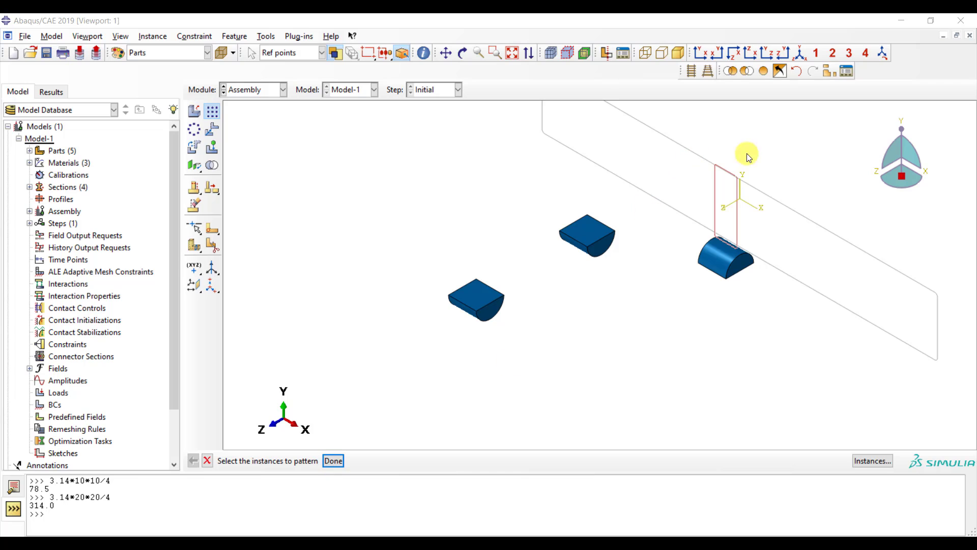
- Select the stirrup for the linear pattern, limit direction 2 to 1, and run direction 1 along the loading plate's Z edge with offset 200
click(741, 234)
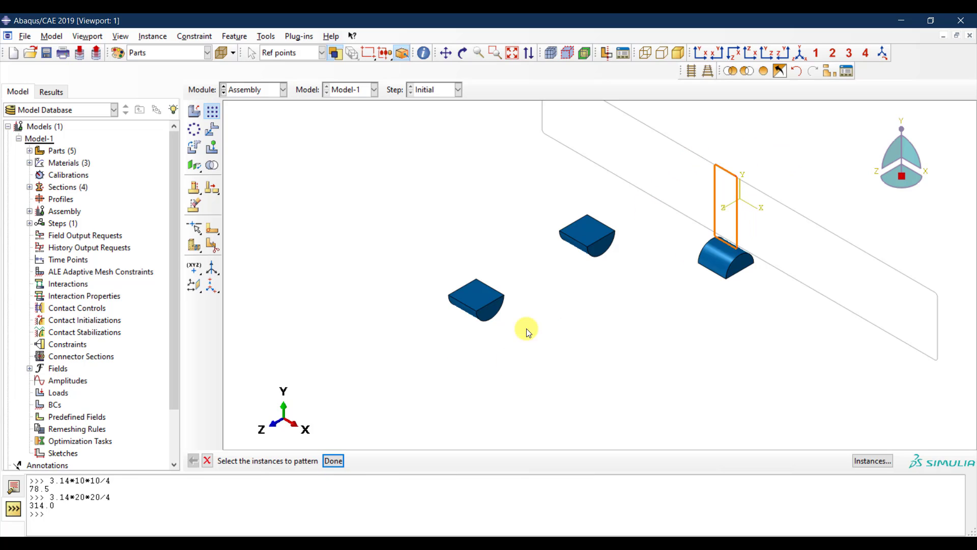
click(334, 461)
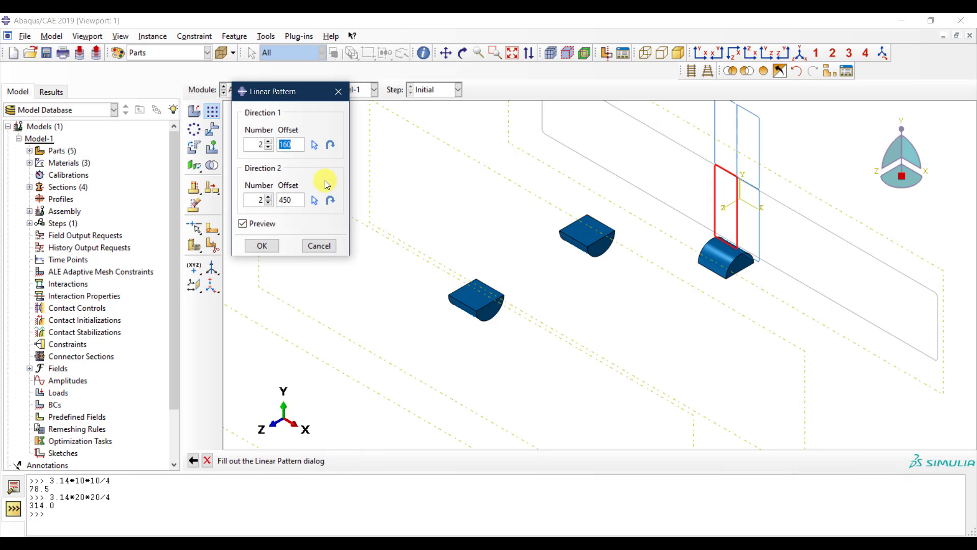
click(283, 201)
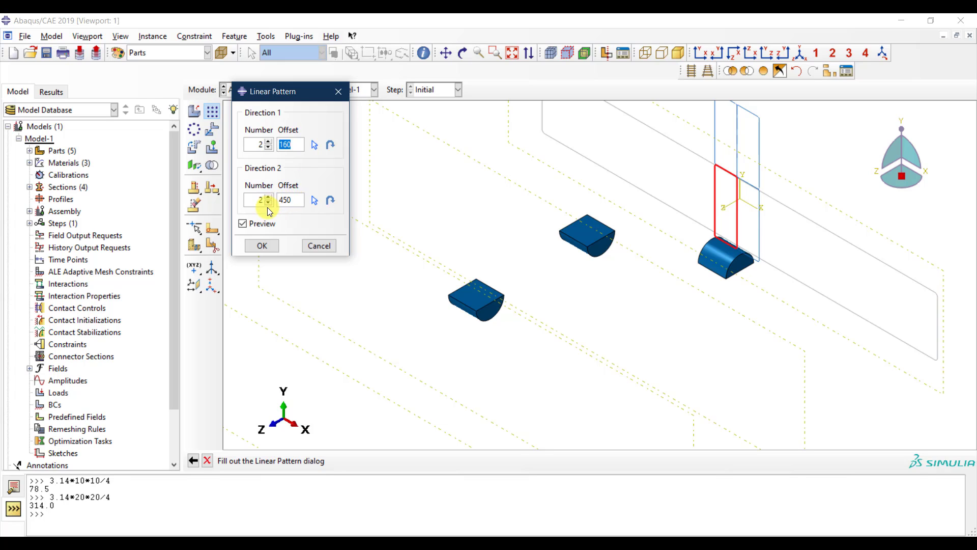
click(269, 203)
click(314, 146)
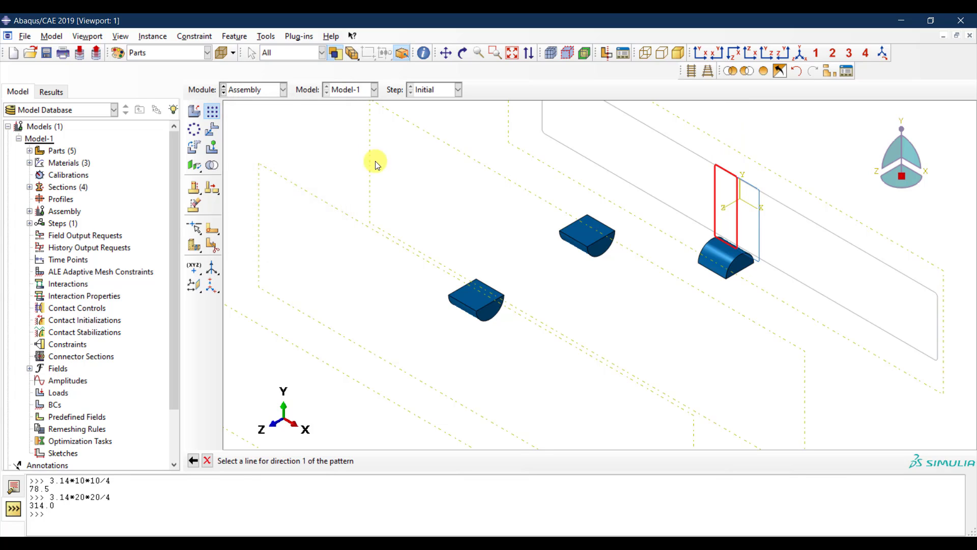
click(600, 244)
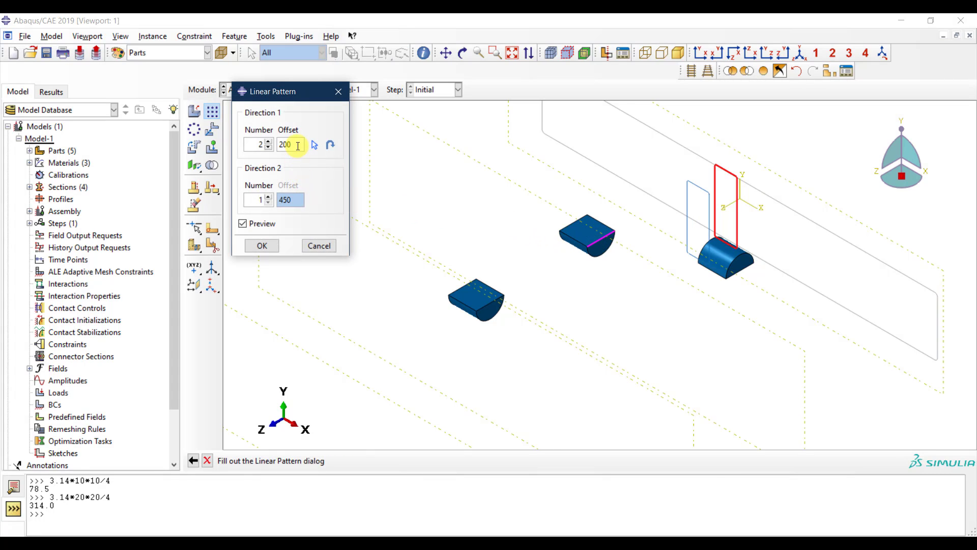
- Set the stirrup pattern's direction 1 number to 15 and create the copies along the beam span
click(789, 56)
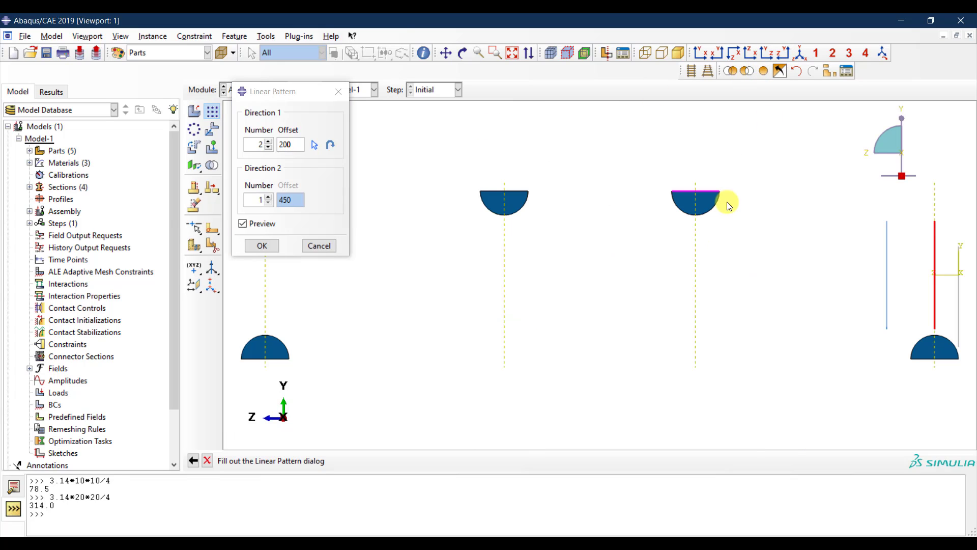
click(269, 145)
click(270, 145)
click(270, 145)
click(270, 145)
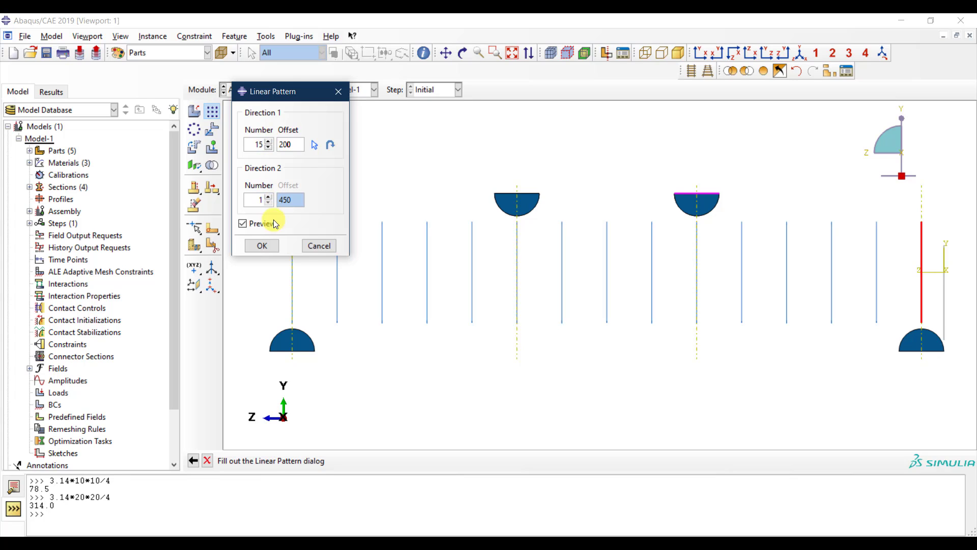
click(262, 246)
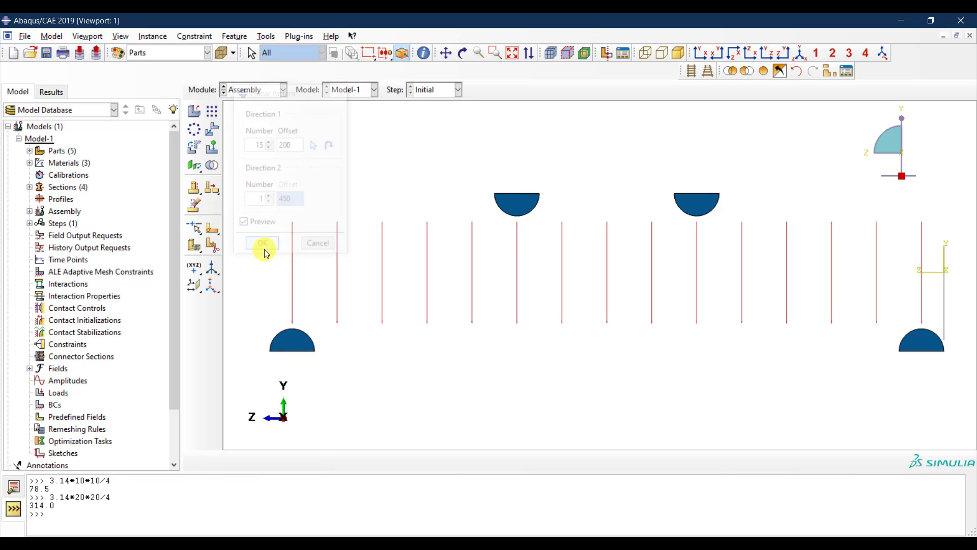
click(798, 55)
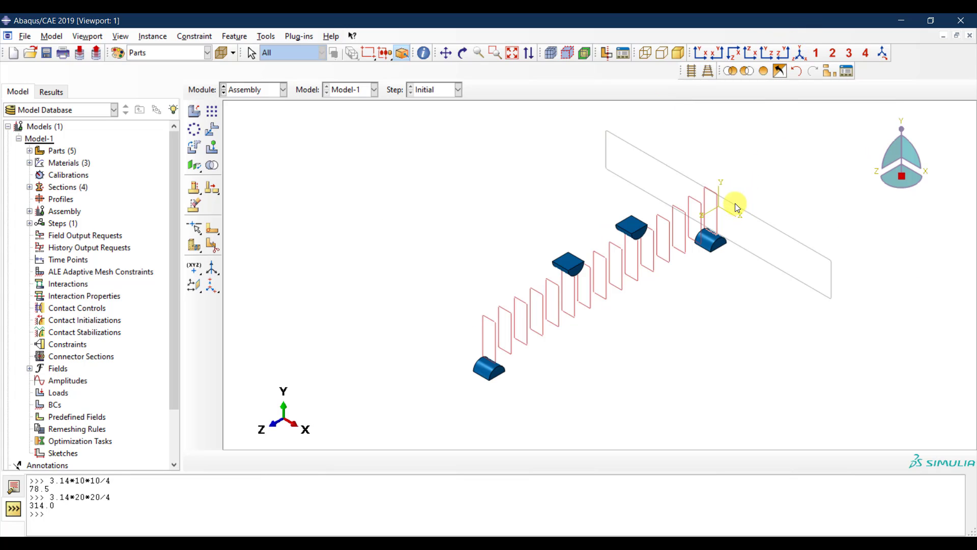
scroll(530, 328, up, 1)
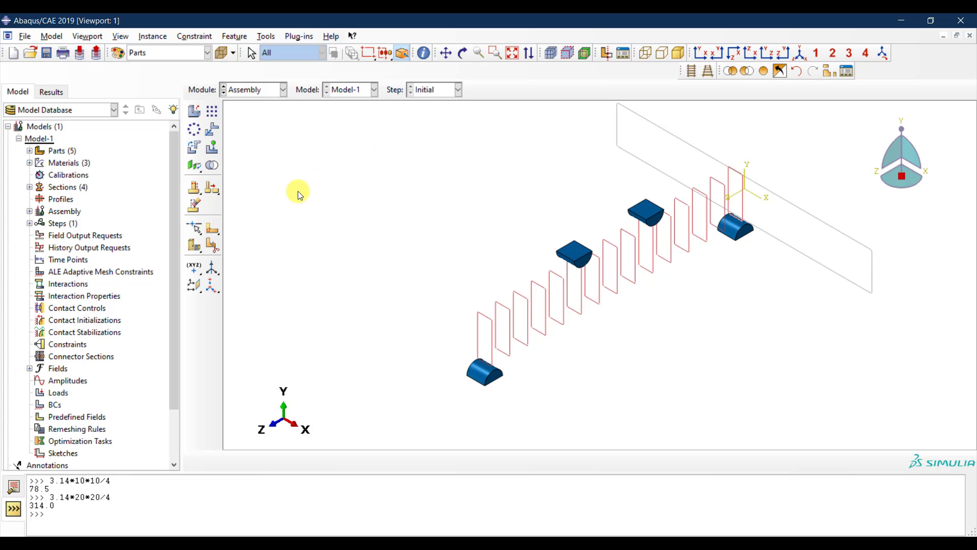
click(195, 149)
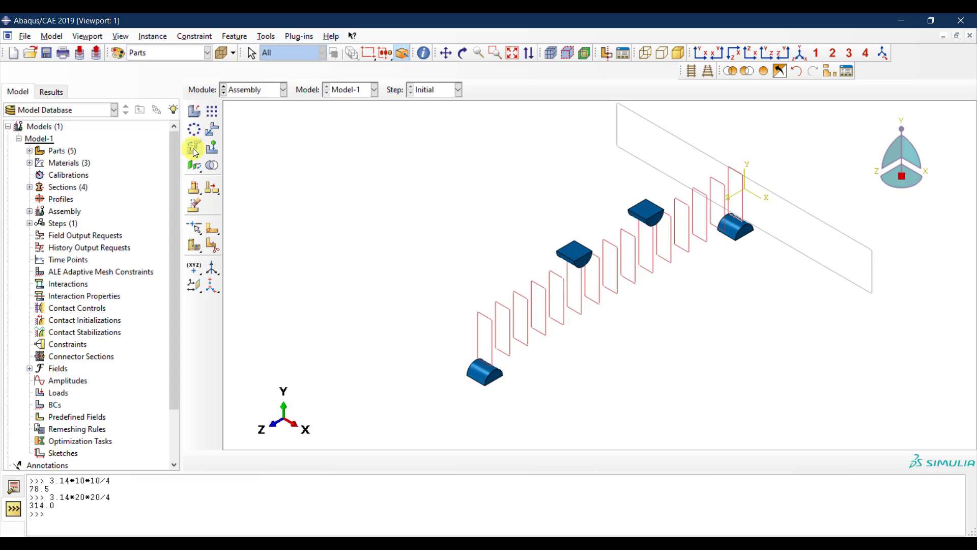
click(849, 284)
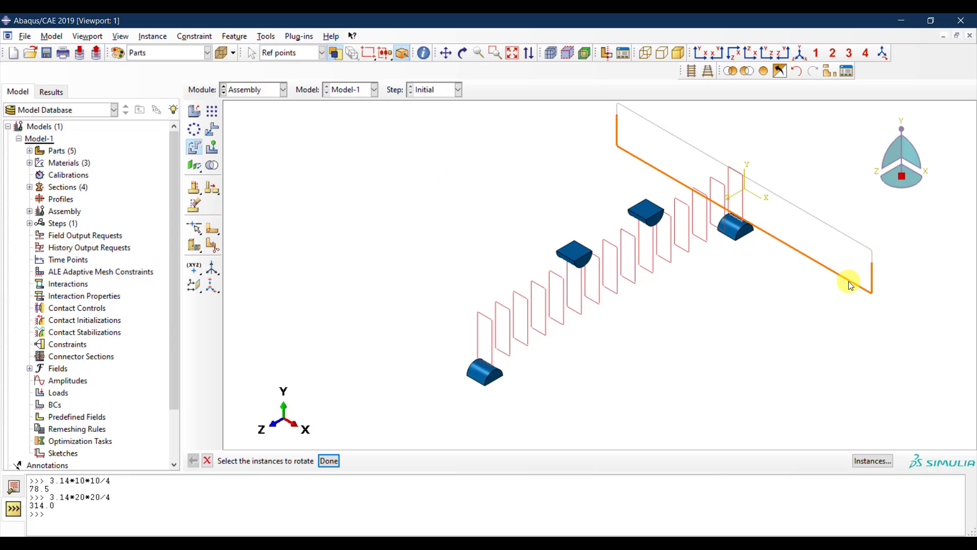
click(329, 460)
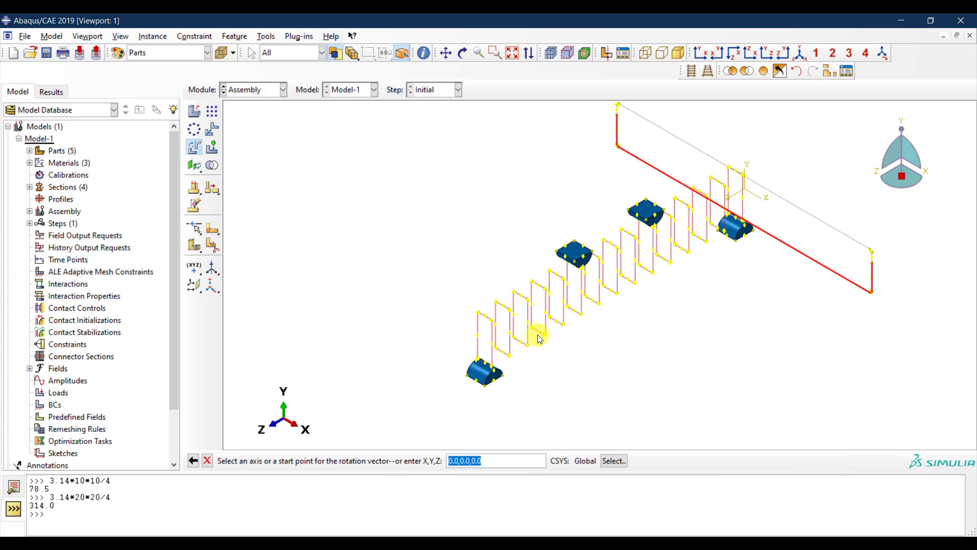
scroll(680, 250, up, 4)
scroll(757, 203, up, 3)
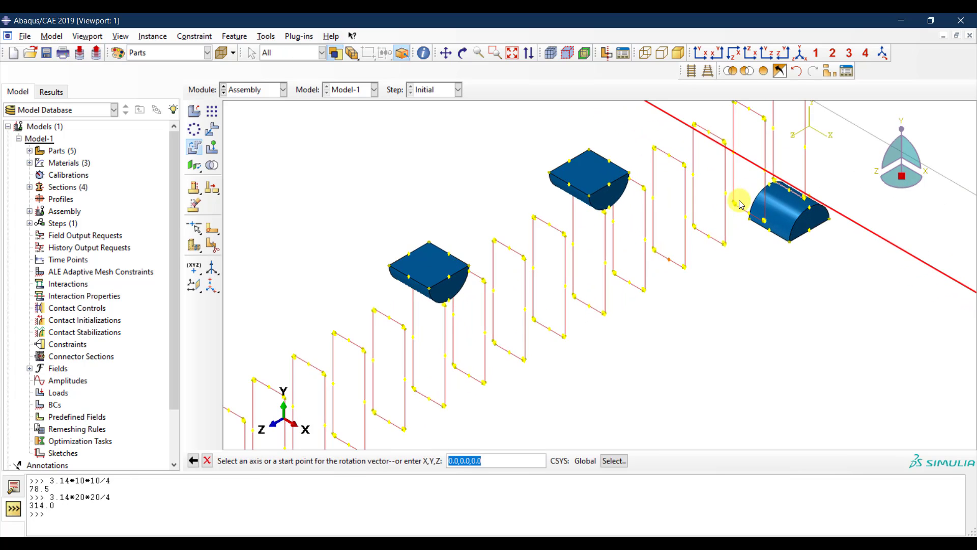
scroll(791, 173, down, 4)
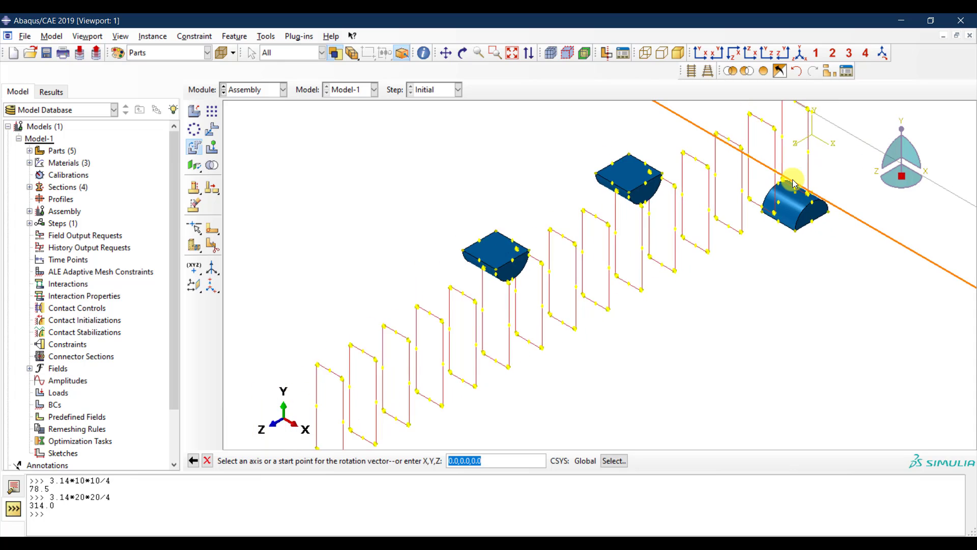
scroll(799, 163, up, 3)
scroll(802, 194, up, 3)
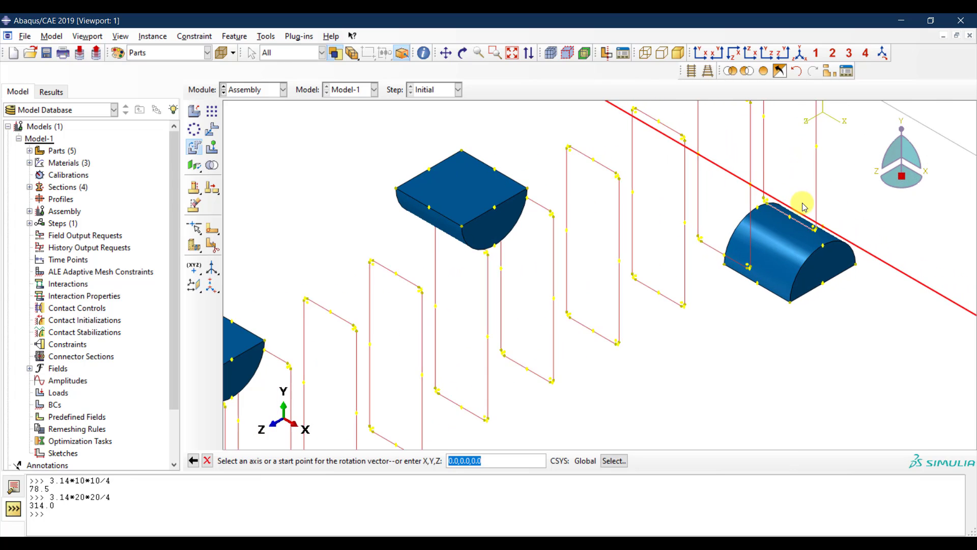
scroll(799, 214, up, 1)
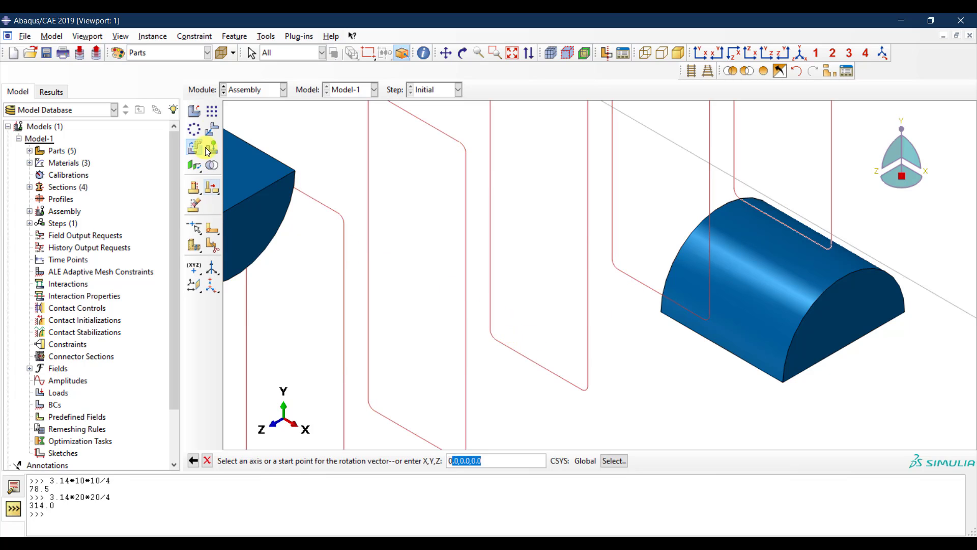
- Start translating the lower rebar with the bent-up ends, up to choosing the start point of the translation vector
click(213, 129)
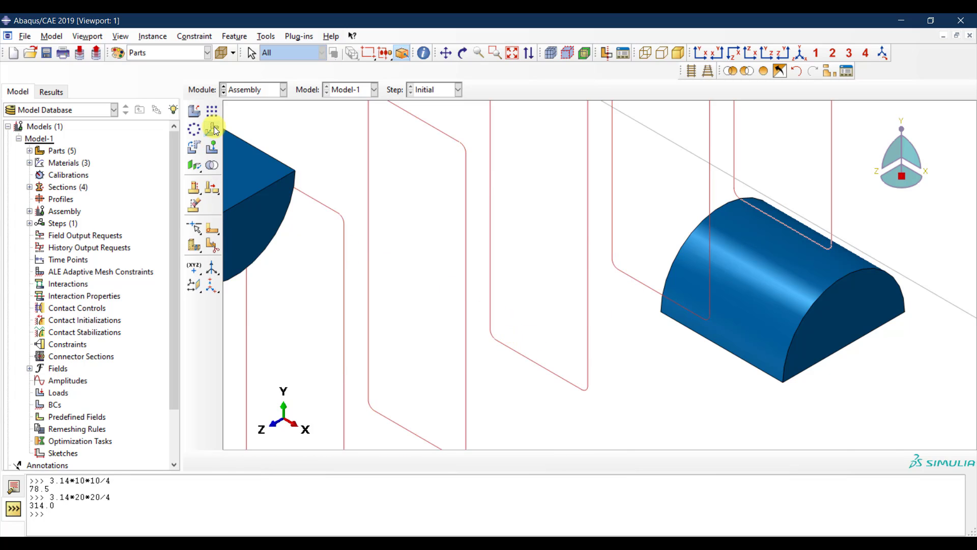
click(919, 285)
click(338, 461)
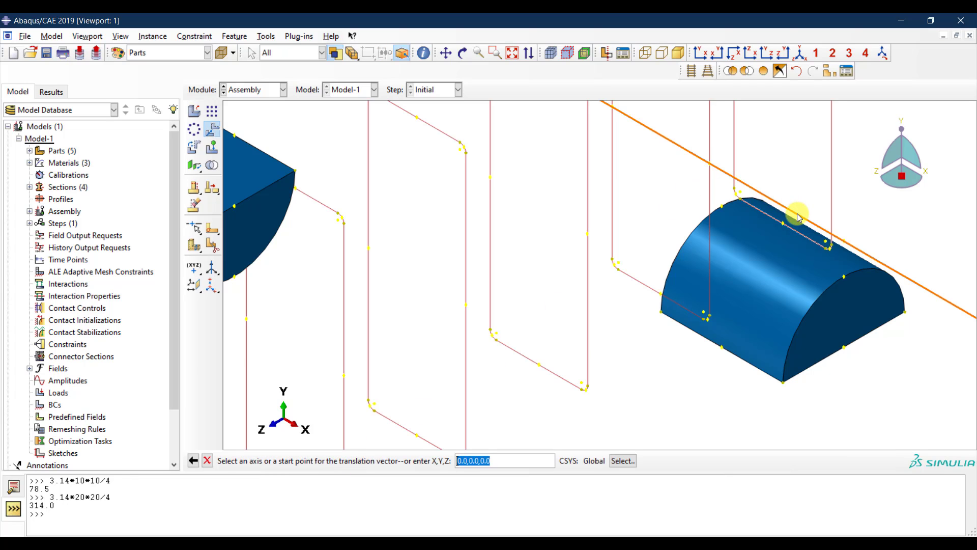
- Examine the lower rebar's position relative to the stirrups' bottom corners and the end support in rotated, side and isometric views
scroll(789, 214, up, 8)
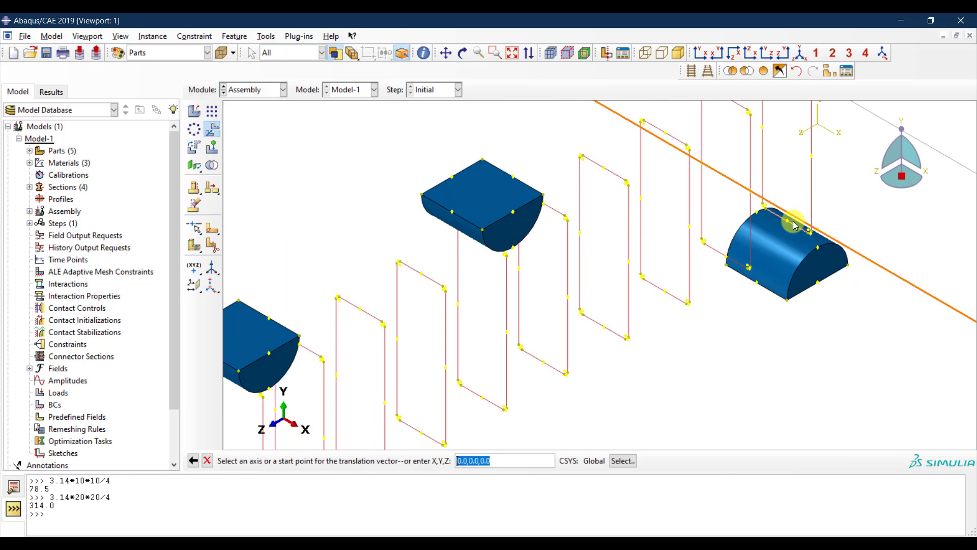
scroll(792, 221, down, 5)
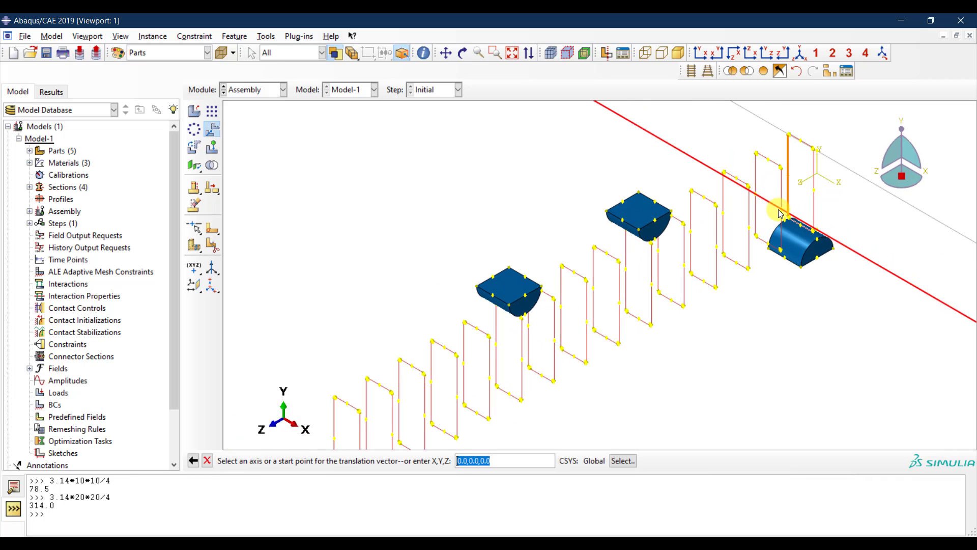
click(462, 53)
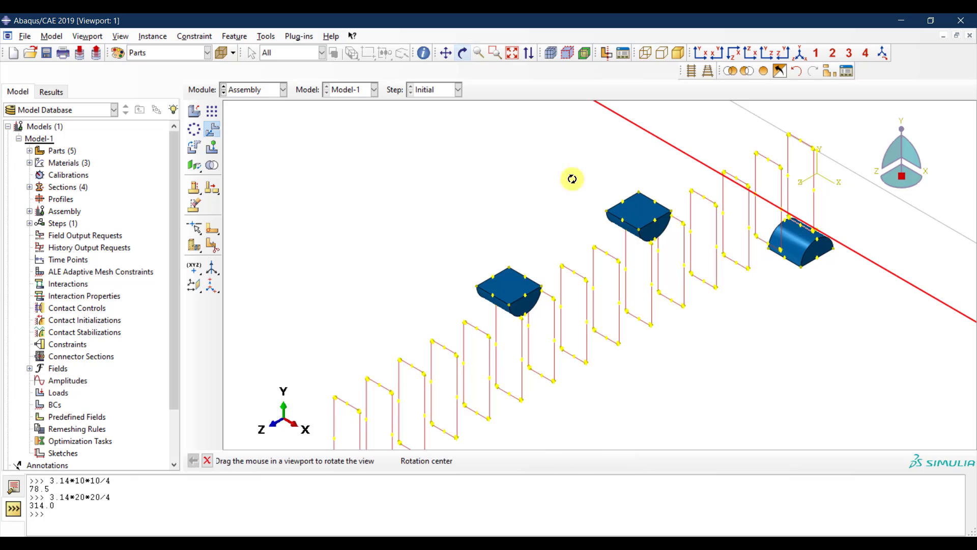
drag(572, 179, 606, 205)
scroll(748, 171, down, 6)
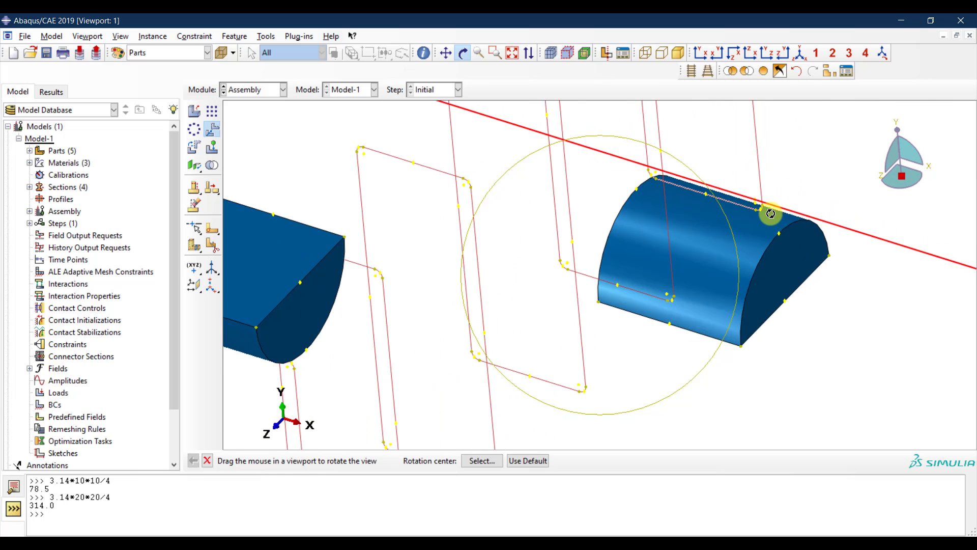
scroll(770, 214, down, 4)
key(Escape)
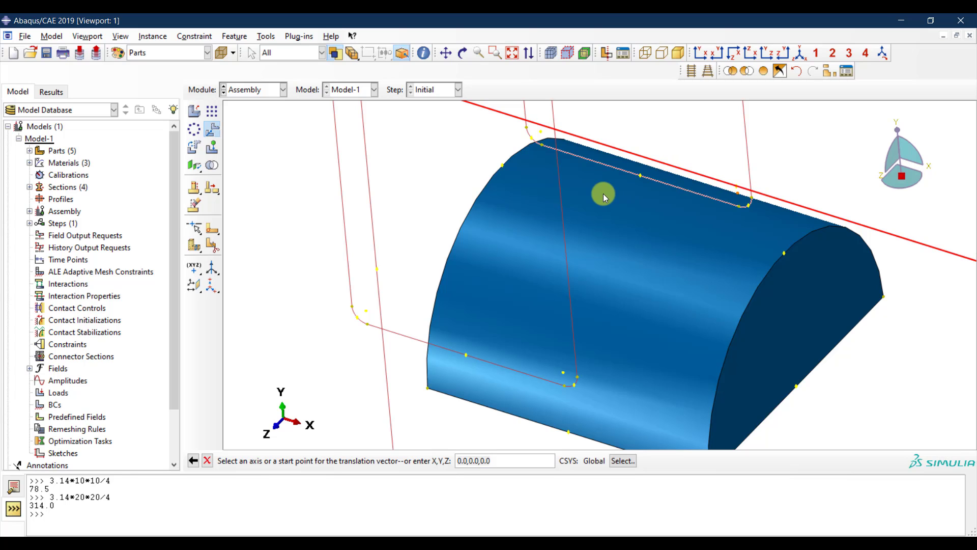
scroll(618, 270, up, 5)
click(783, 52)
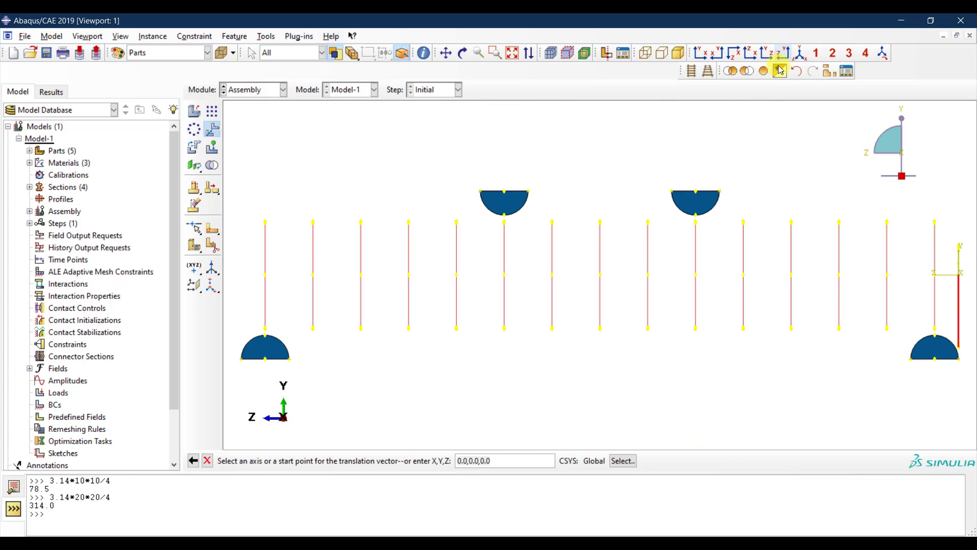
scroll(601, 271, up, 2)
scroll(849, 316, down, 6)
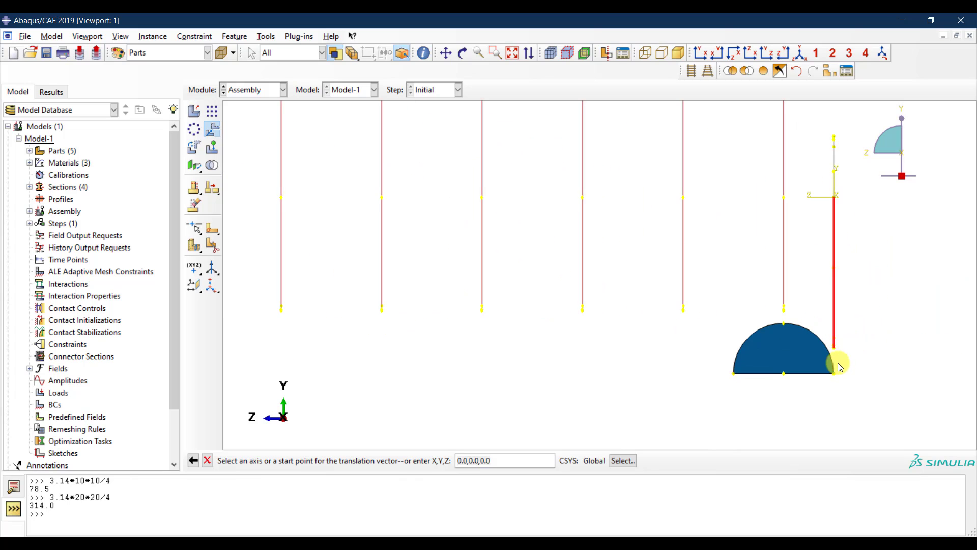
scroll(839, 366, down, 3)
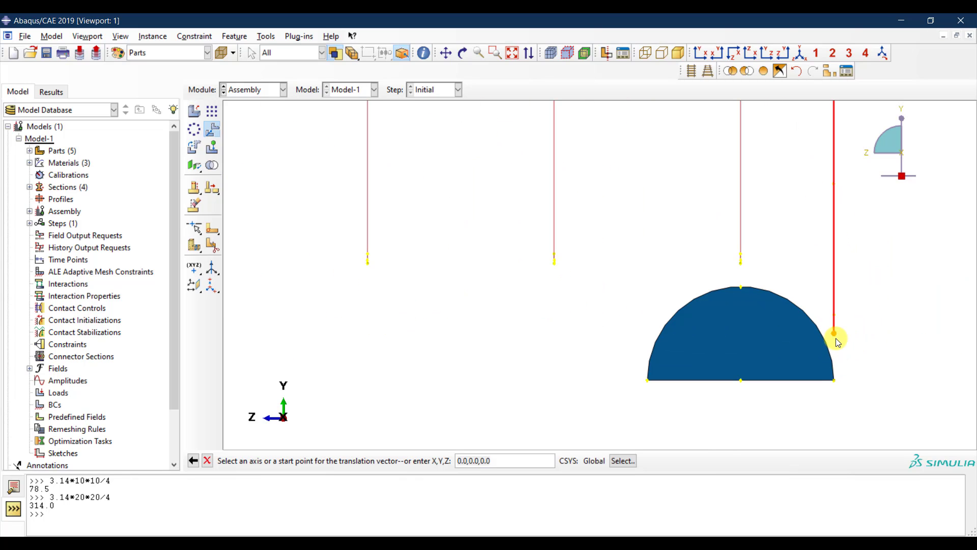
scroll(835, 336, up, 4)
scroll(836, 234, up, 1)
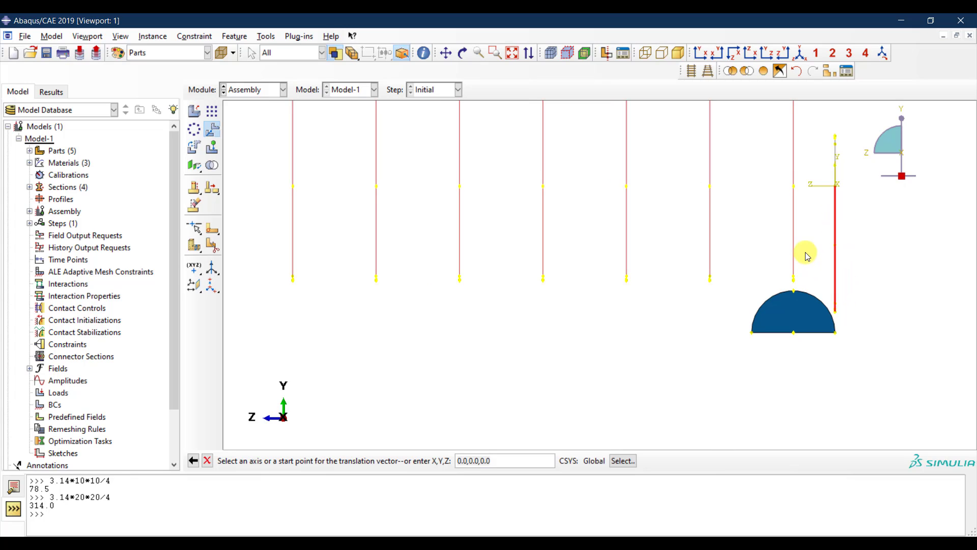
click(799, 55)
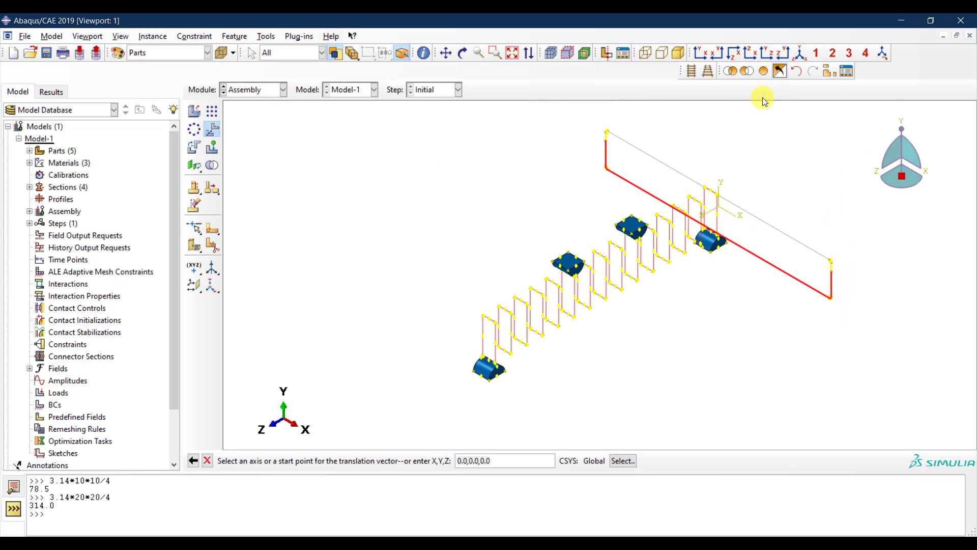
scroll(798, 262, down, 6)
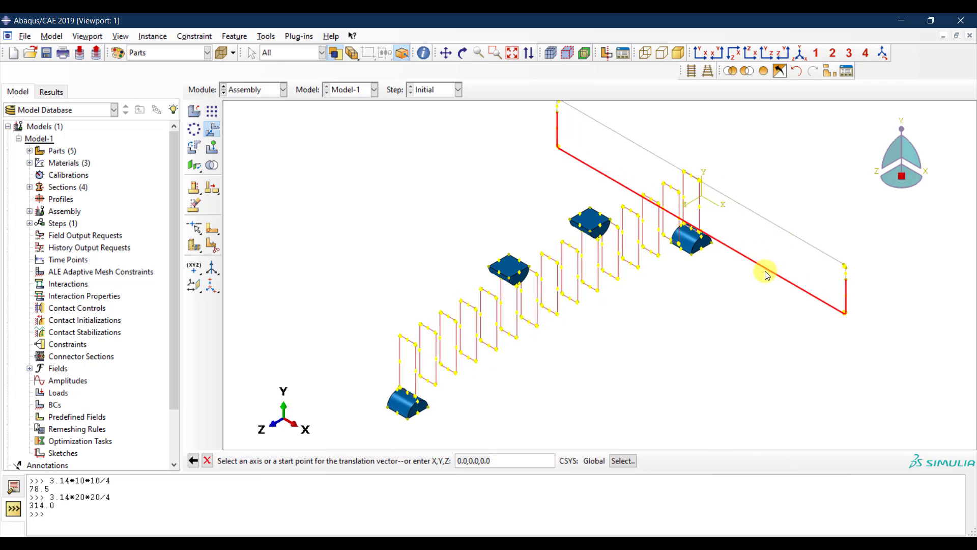
- Translate the selected U-shaped bar from its midpoint to the midpoint of the end stirrup's bottom edge
click(686, 227)
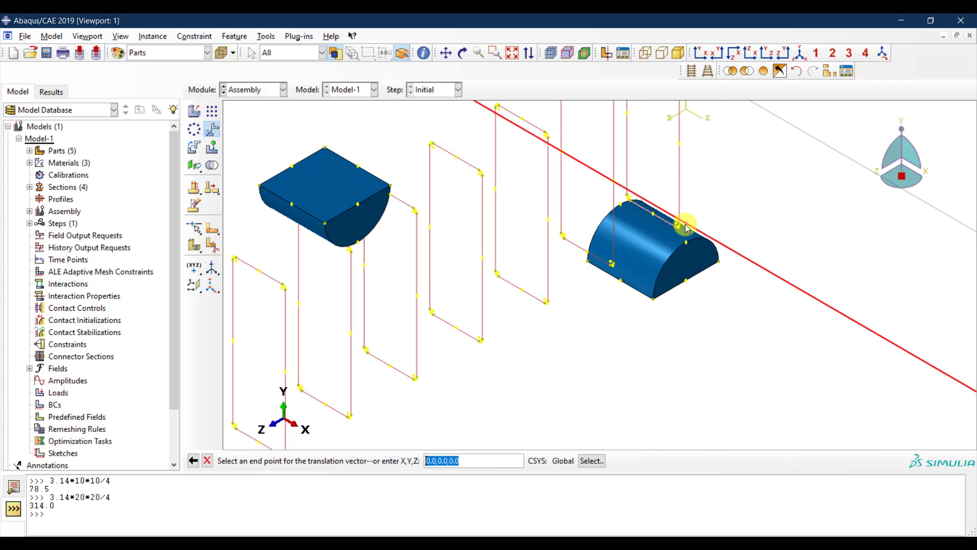
click(656, 217)
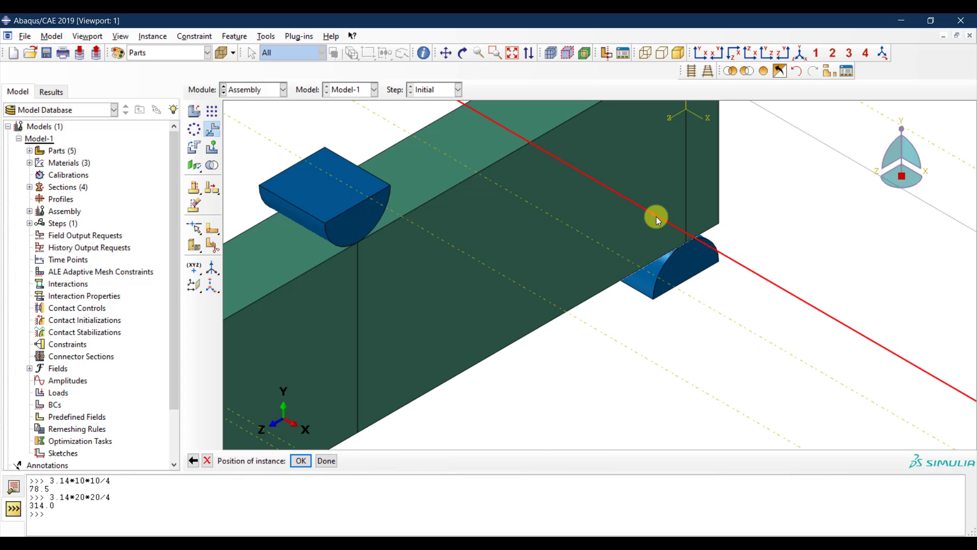
click(301, 461)
click(625, 223)
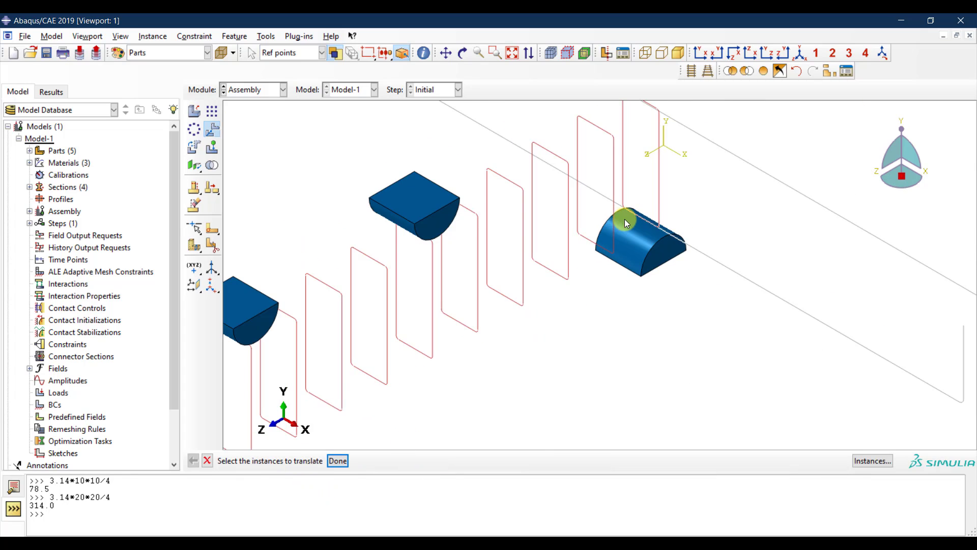
scroll(662, 234, down, 3)
scroll(781, 282, down, 1)
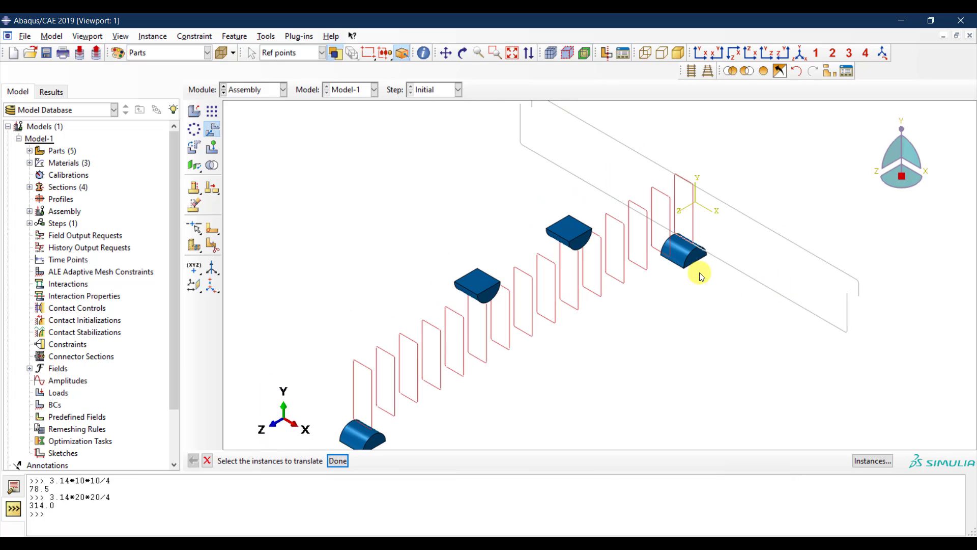
- Rotate the lower U-shaped bar 90 degrees about the vertical axis through the end stirrup's bottom and top edge midpoints
click(194, 148)
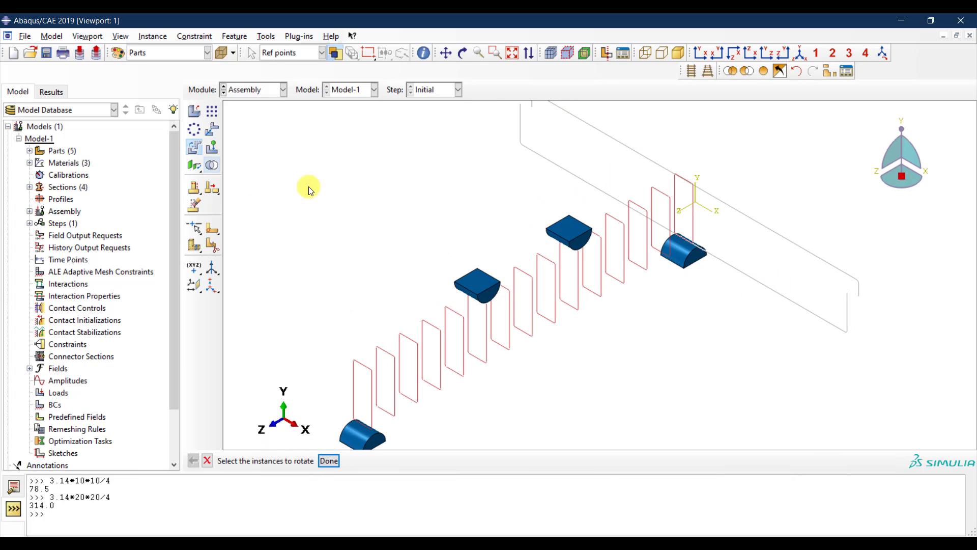
click(823, 318)
click(329, 461)
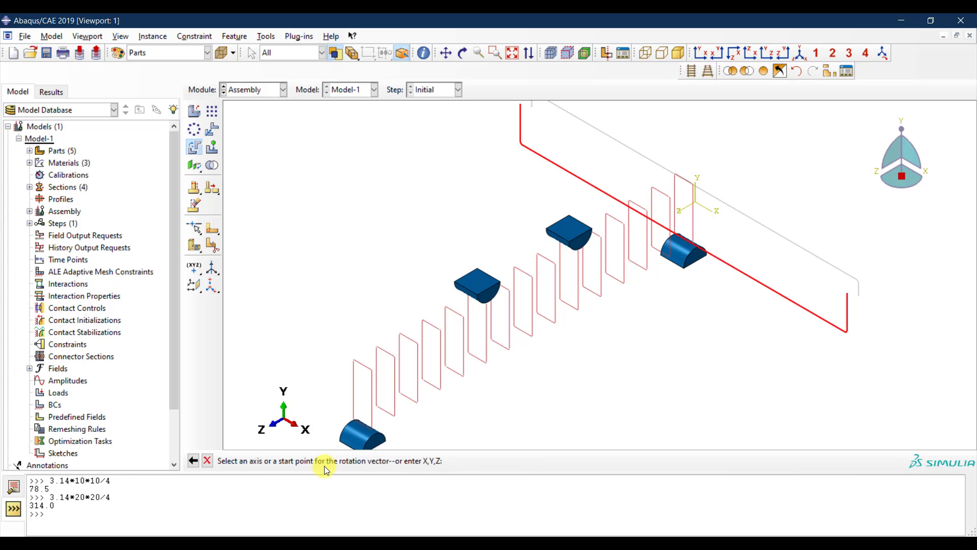
scroll(655, 253, up, 4)
click(655, 253)
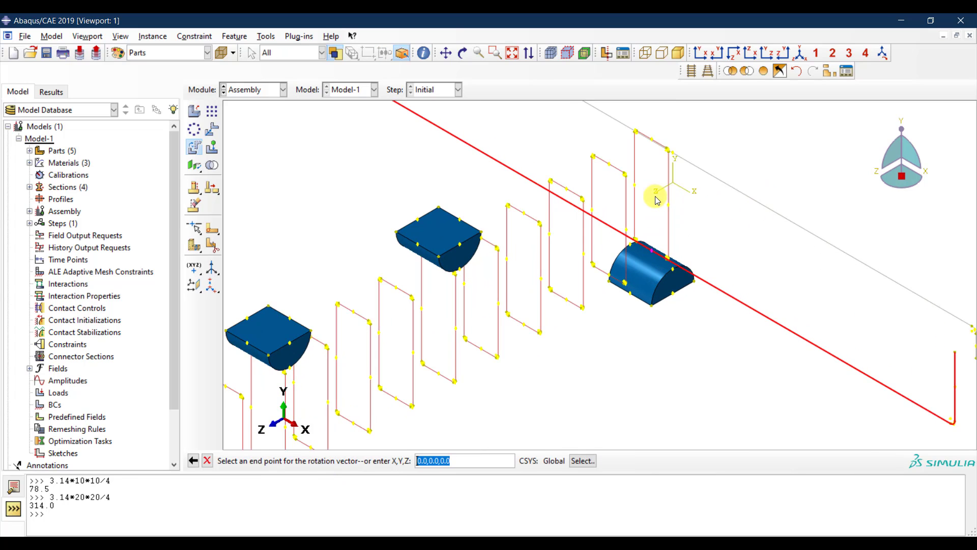
click(653, 144)
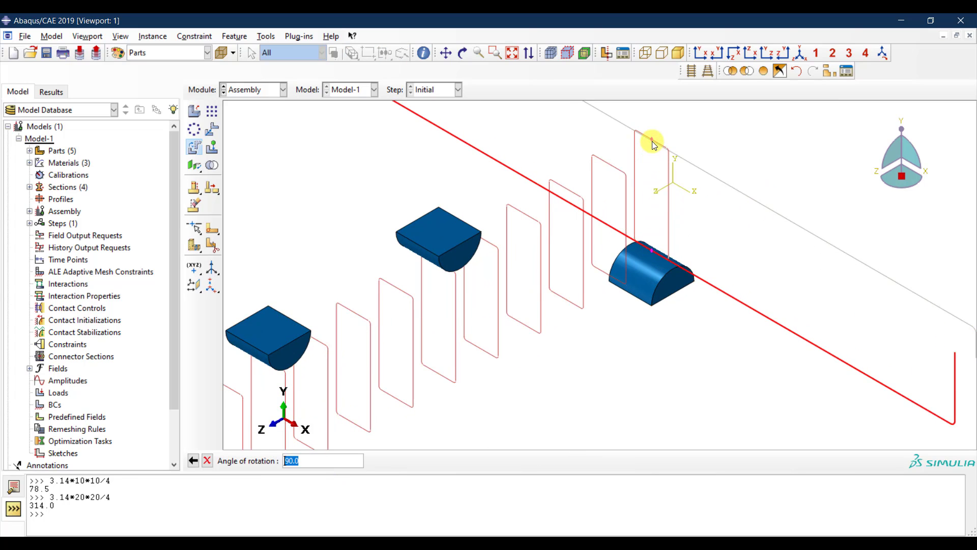
key(Return)
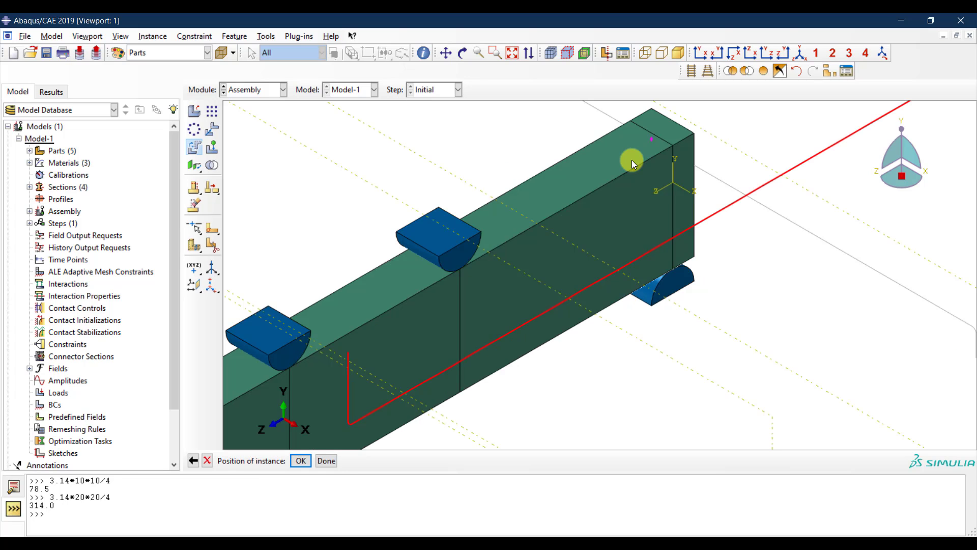
click(301, 460)
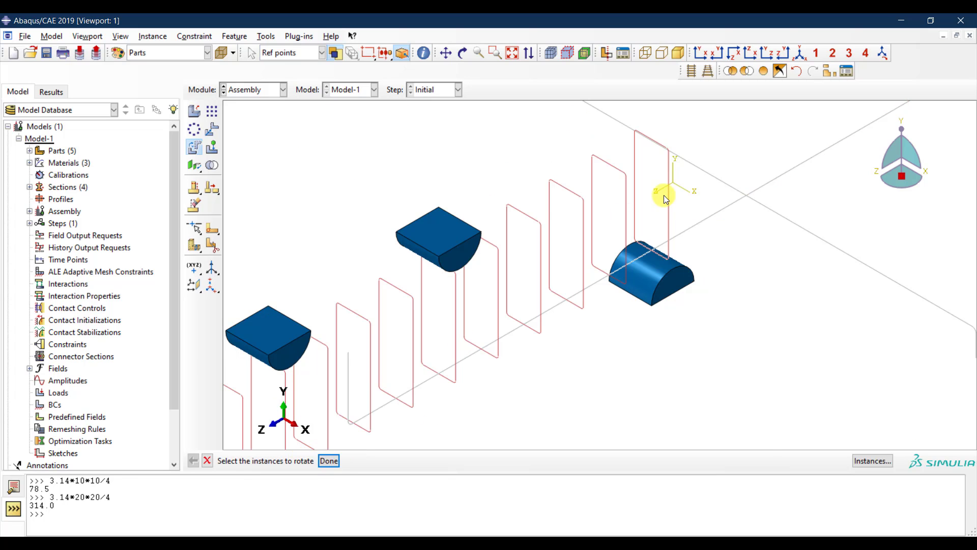
scroll(679, 175, down, 3)
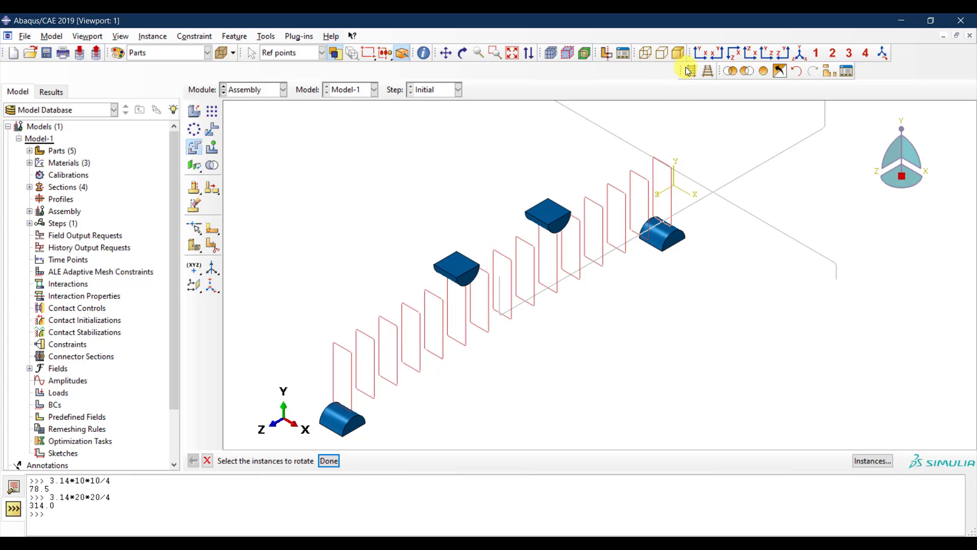
- Translate the rotated bar along the beam from the end stirrup's bottom midpoint to the middle stirrup's bottom midpoint
click(788, 52)
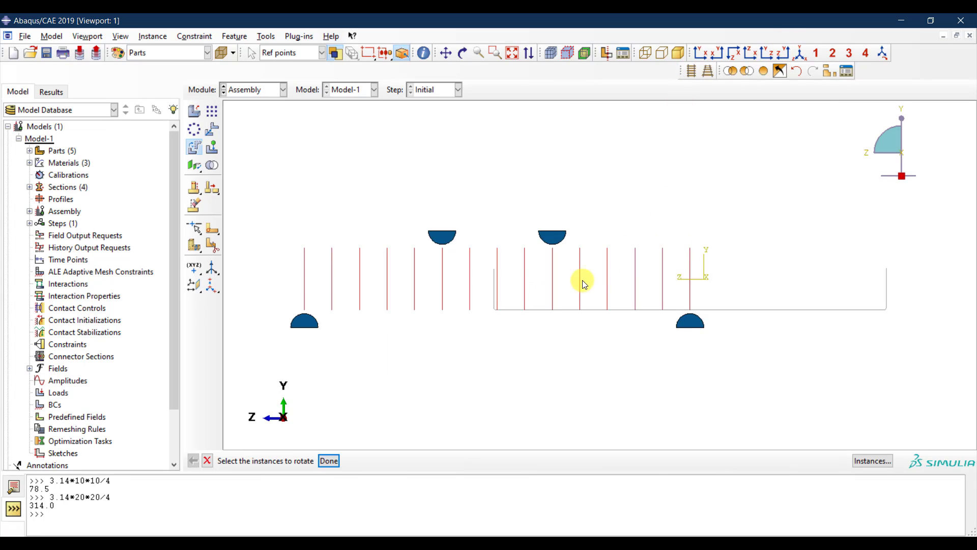
click(682, 288)
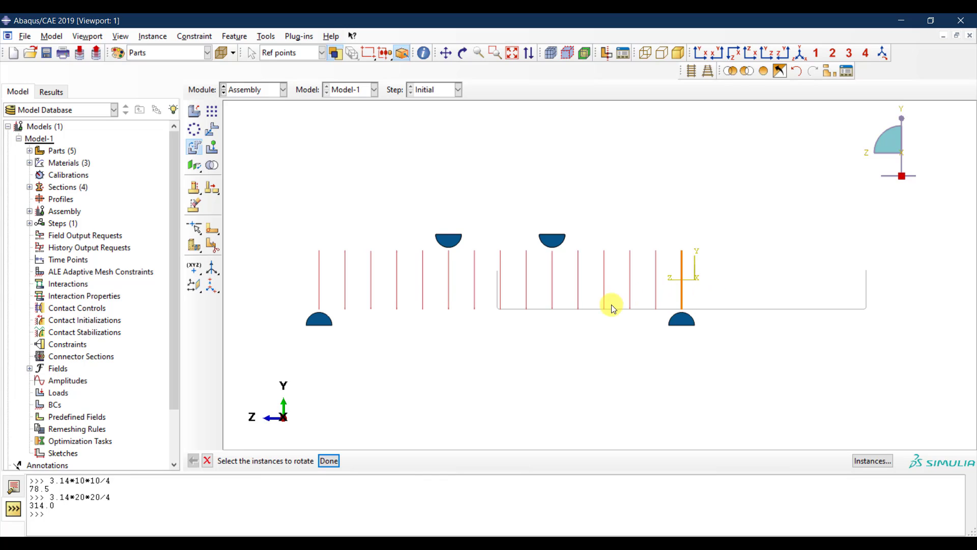
click(800, 52)
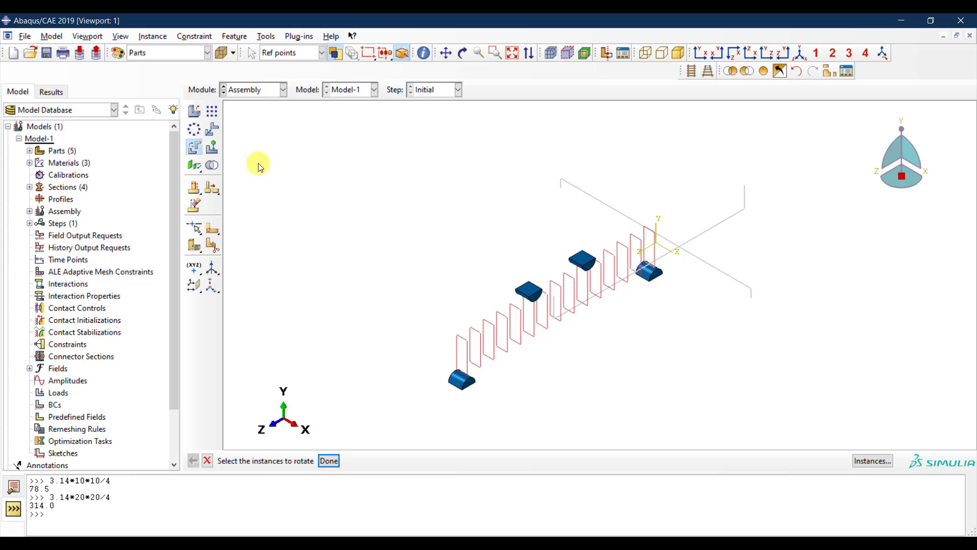
click(210, 131)
click(710, 230)
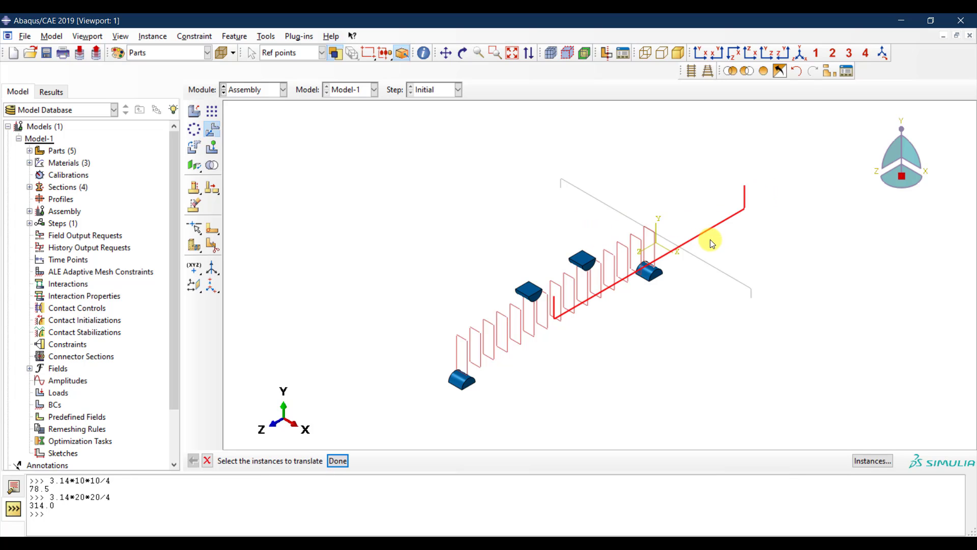
click(338, 461)
scroll(649, 264, up, 3)
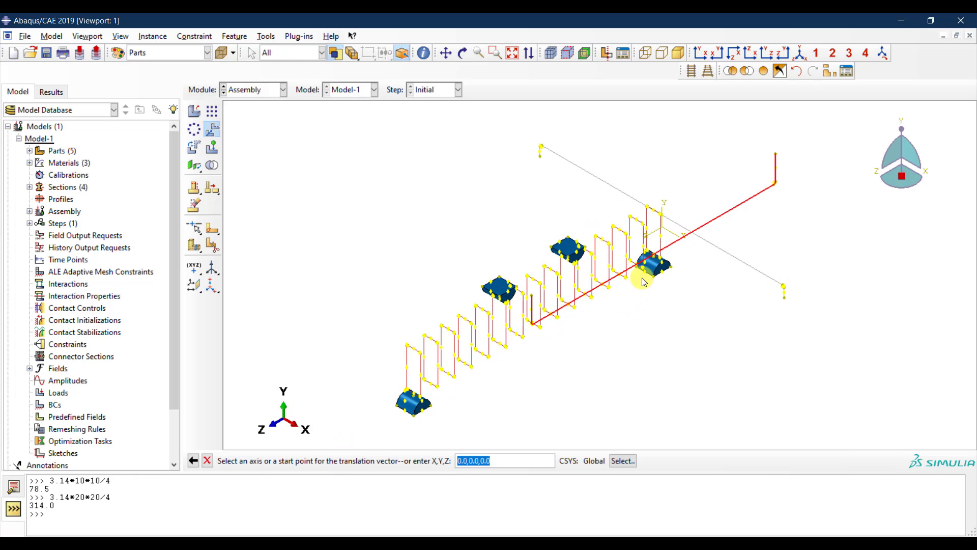
scroll(650, 263, up, 2)
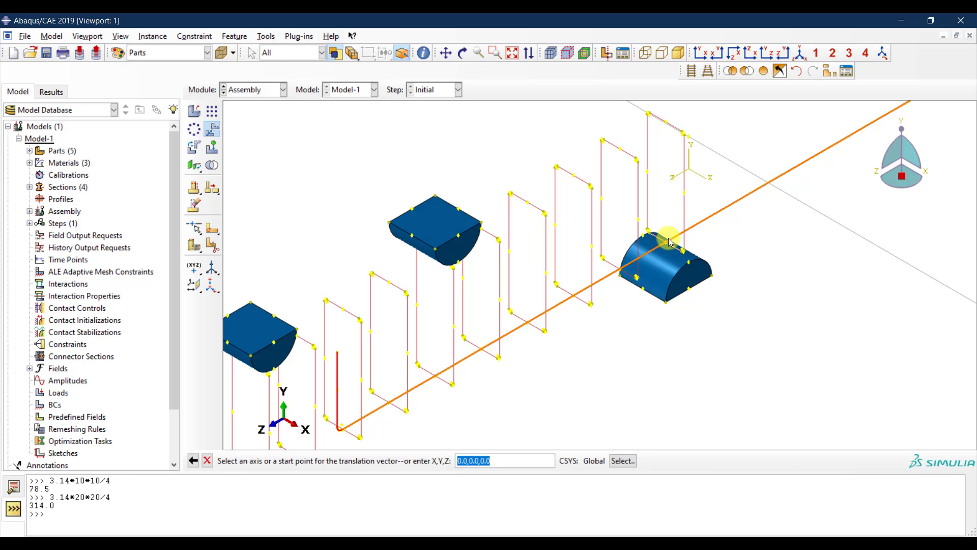
click(667, 246)
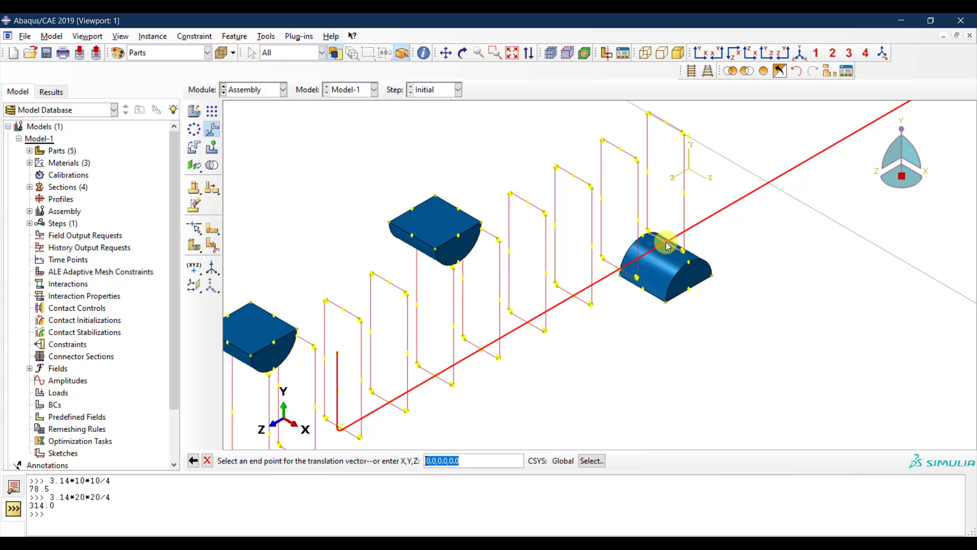
scroll(662, 242, down, 2)
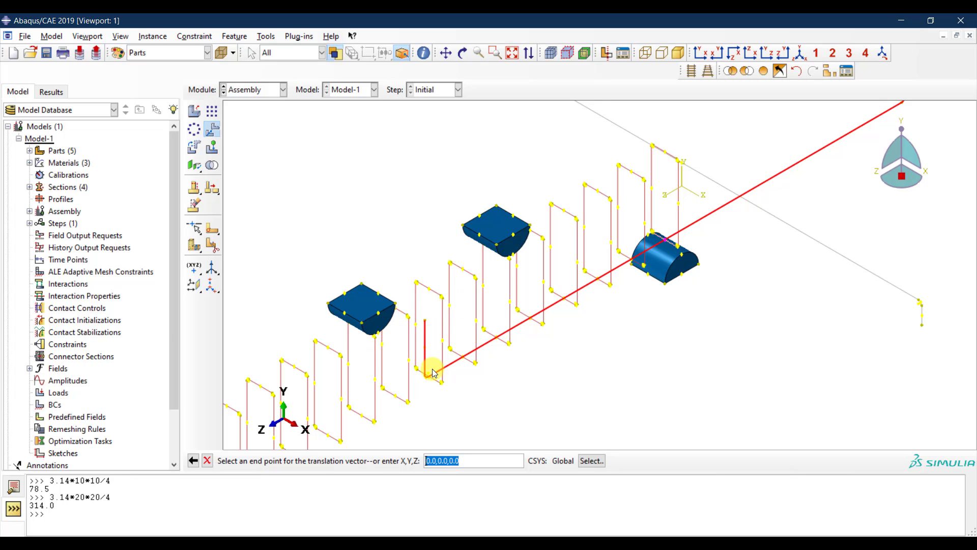
scroll(431, 380, up, 5)
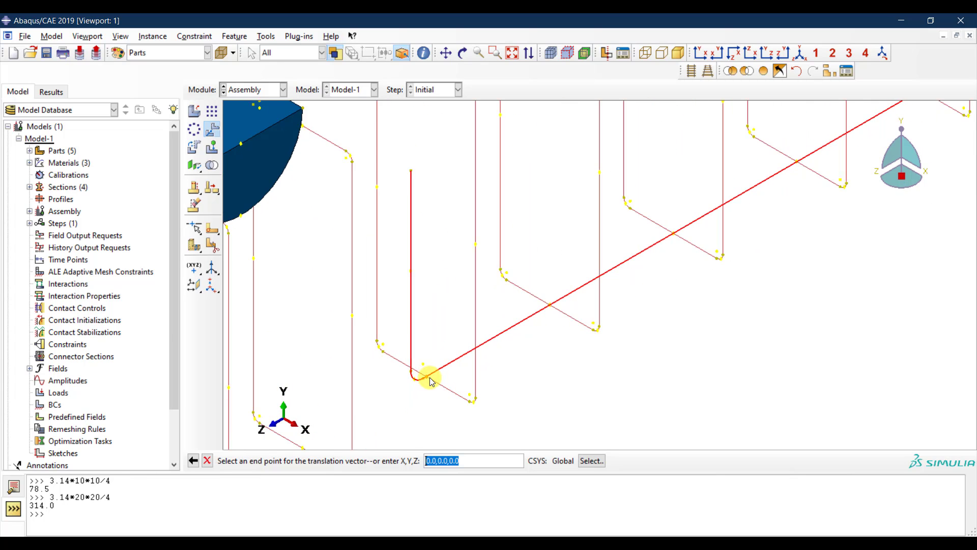
scroll(430, 381, up, 2)
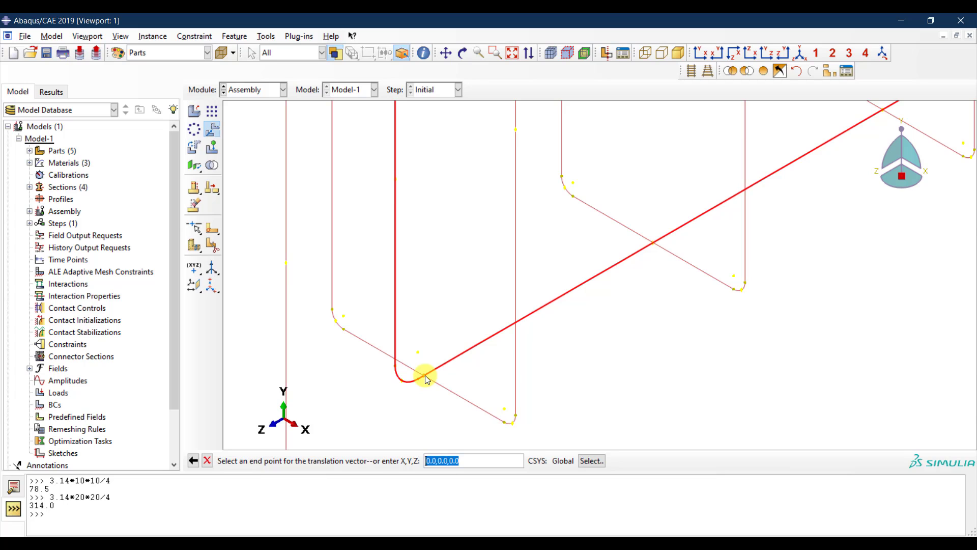
click(427, 379)
click(300, 460)
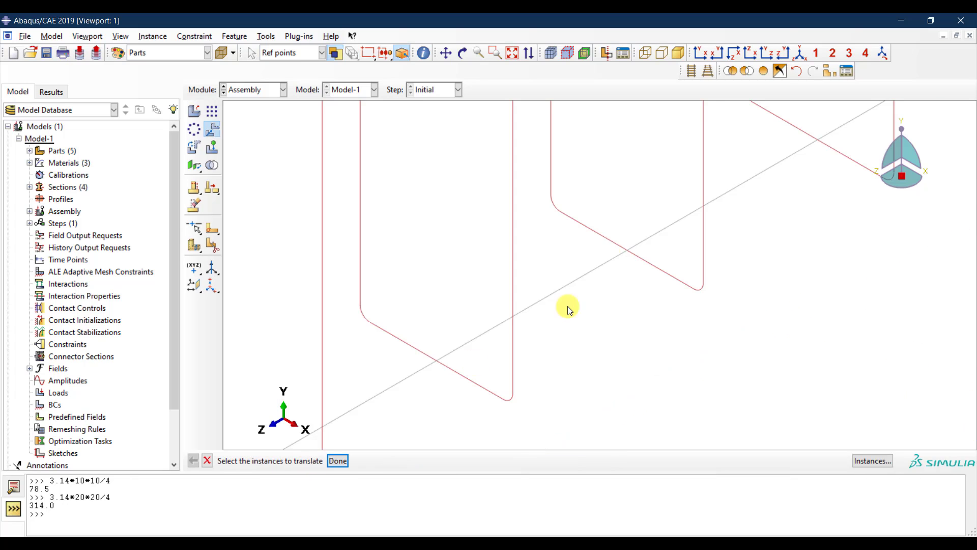
- Examine the lengthwise bar's alignment with the stirrups and supports in the side and front views
click(800, 52)
click(783, 52)
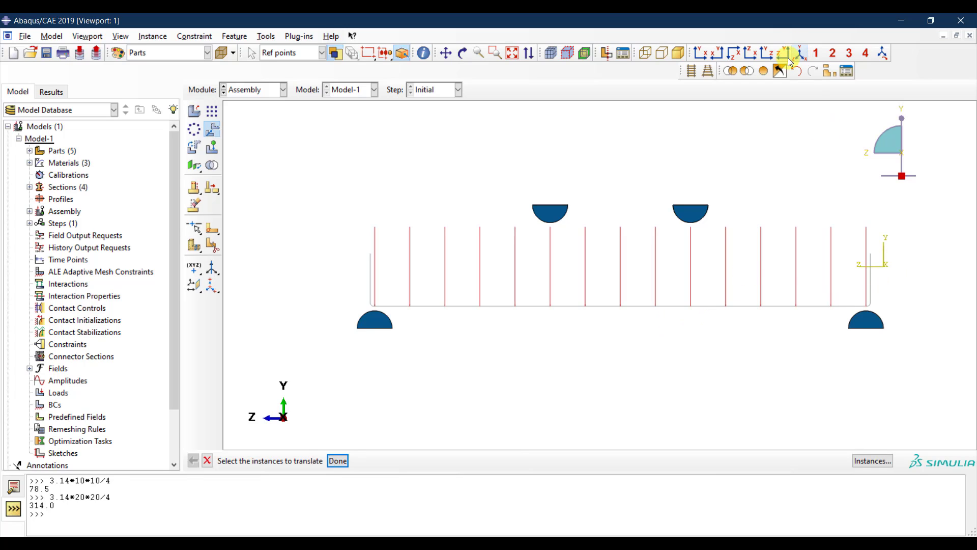
click(701, 53)
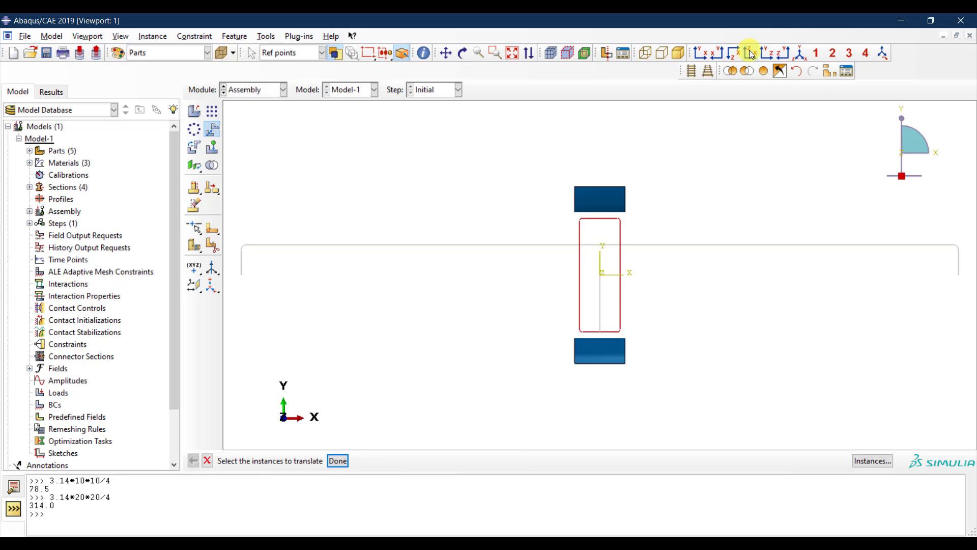
scroll(608, 330, up, 10)
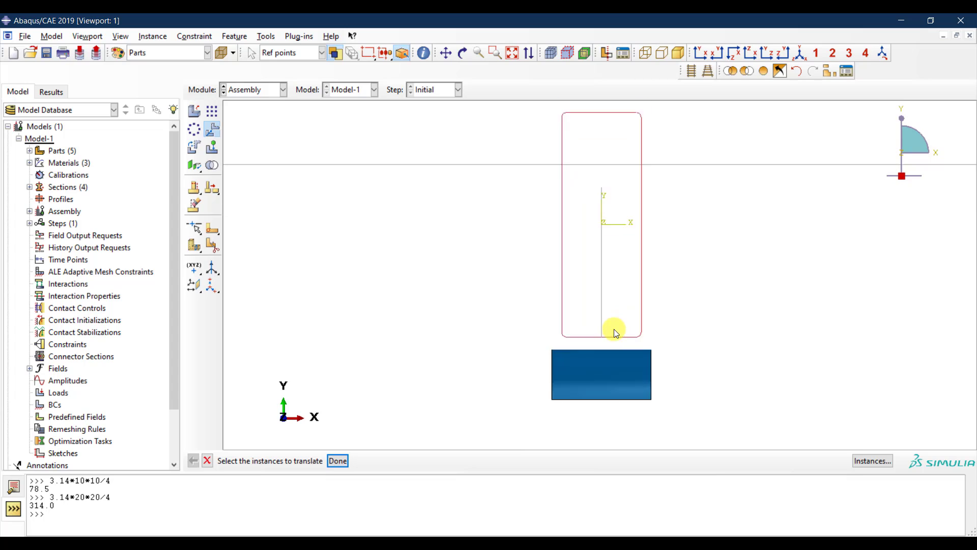
scroll(594, 339, up, 2)
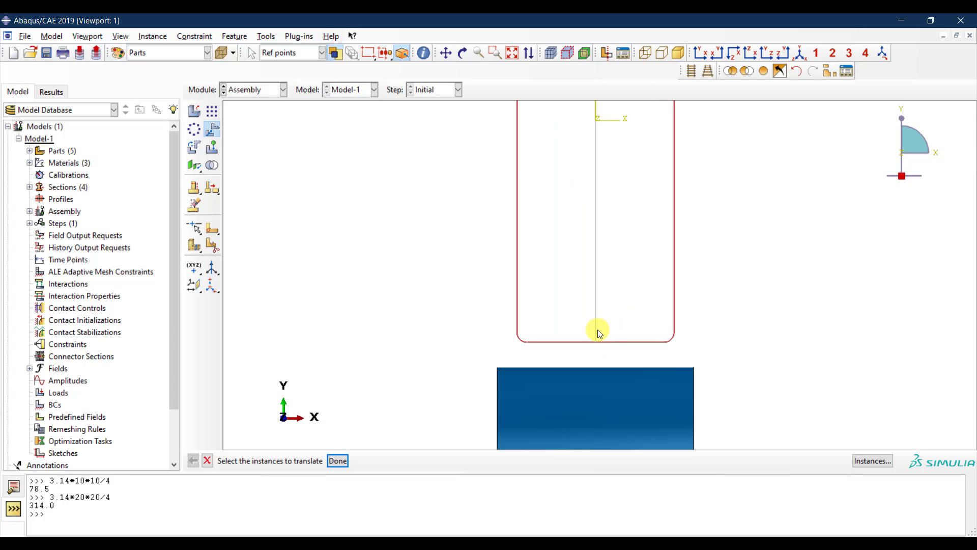
scroll(604, 332, down, 10)
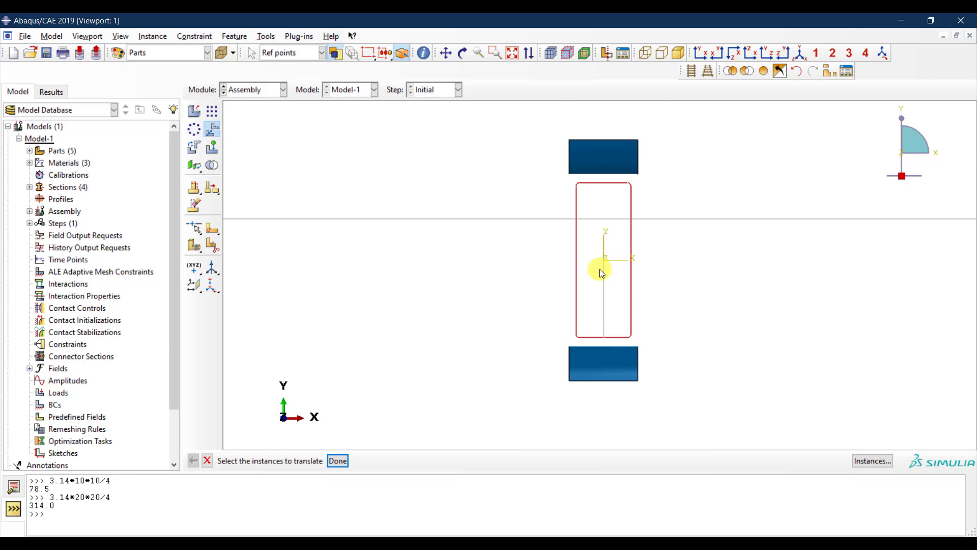
scroll(605, 270, down, 3)
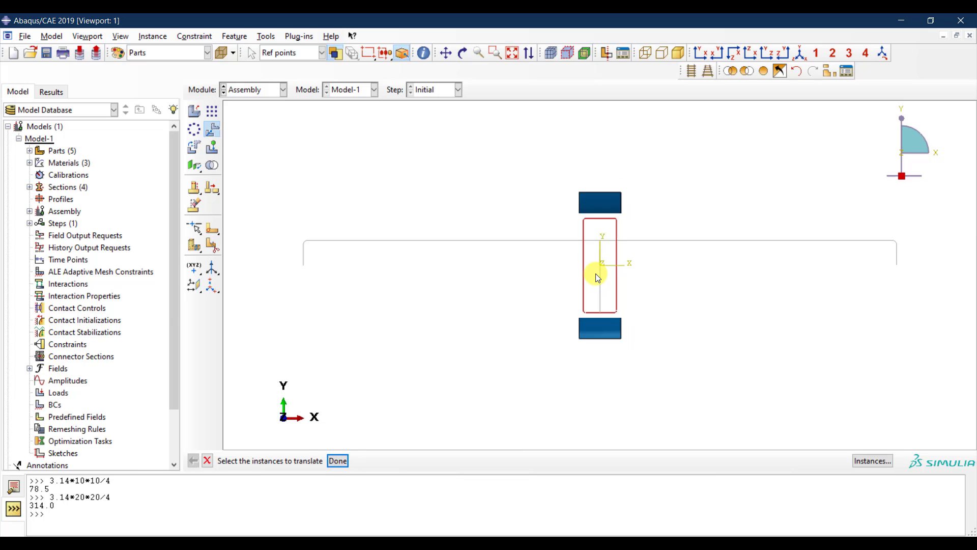
- Turn on beam profile rendering in the assembly display options with a scale factor of 1
click(121, 37)
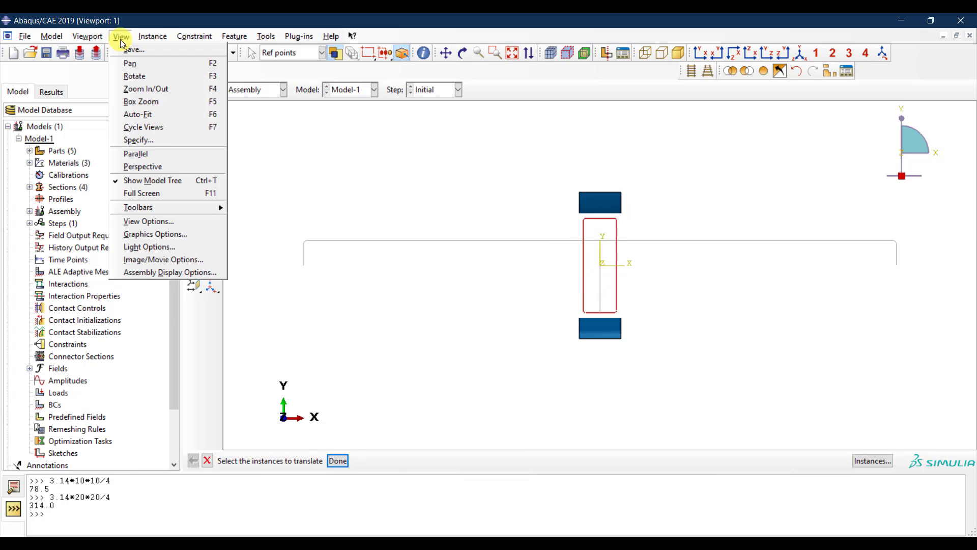
click(173, 273)
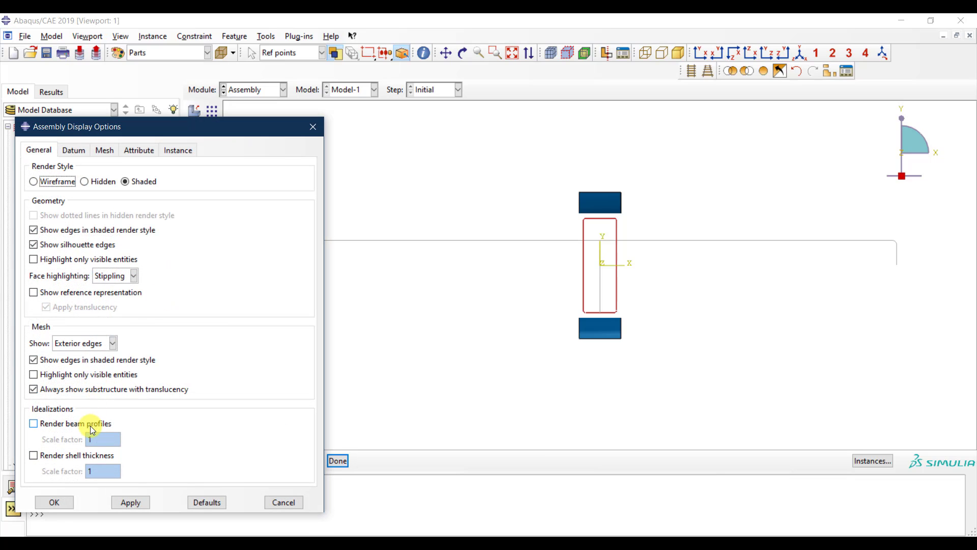
click(90, 425)
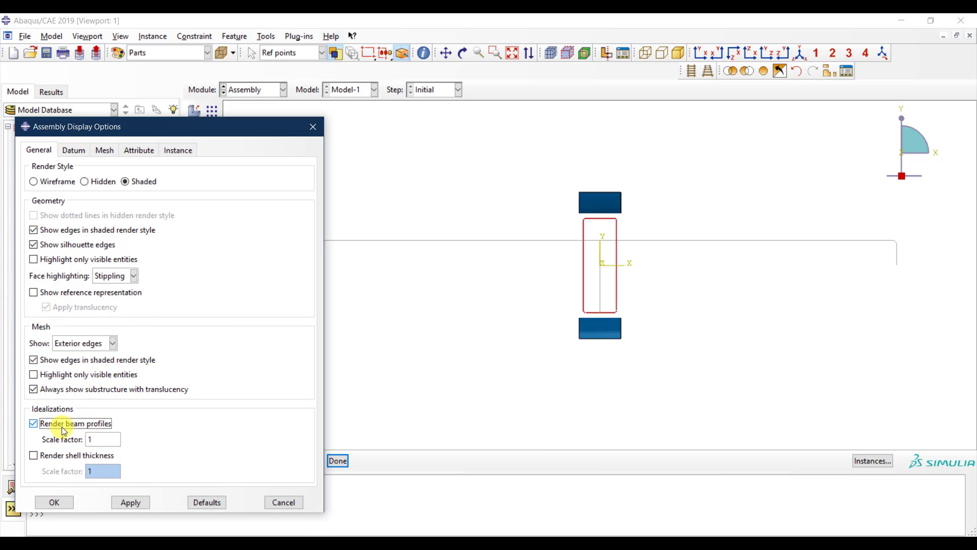
click(57, 502)
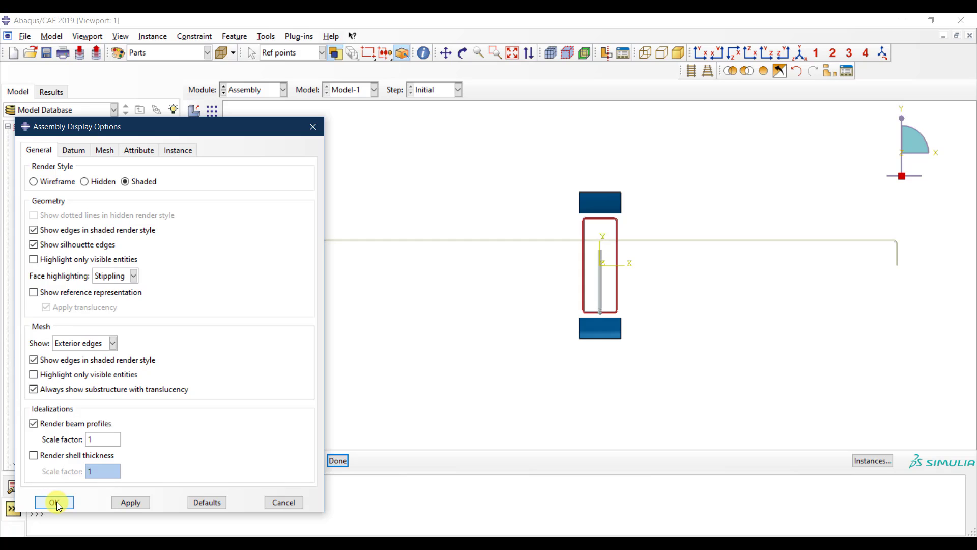
- Translate the bottom longitudinal bar upward by 15 along Y, using the origin as the start point
scroll(621, 306, up, 3)
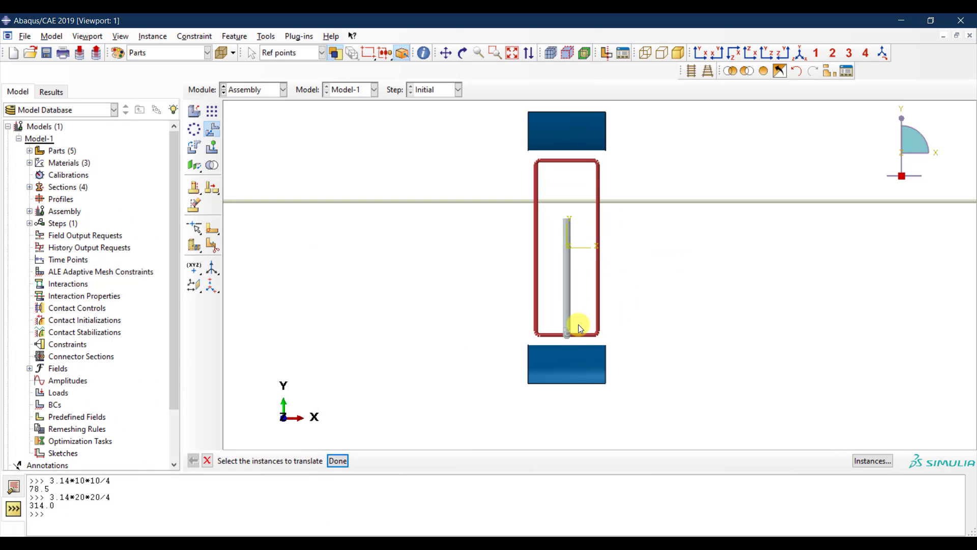
scroll(576, 313, up, 1)
scroll(573, 304, up, 2)
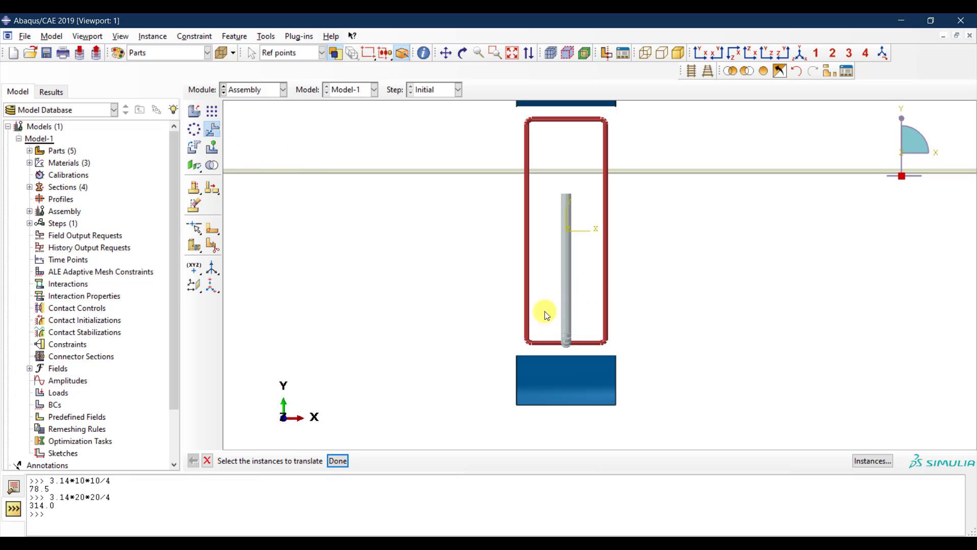
drag(595, 270, 551, 321)
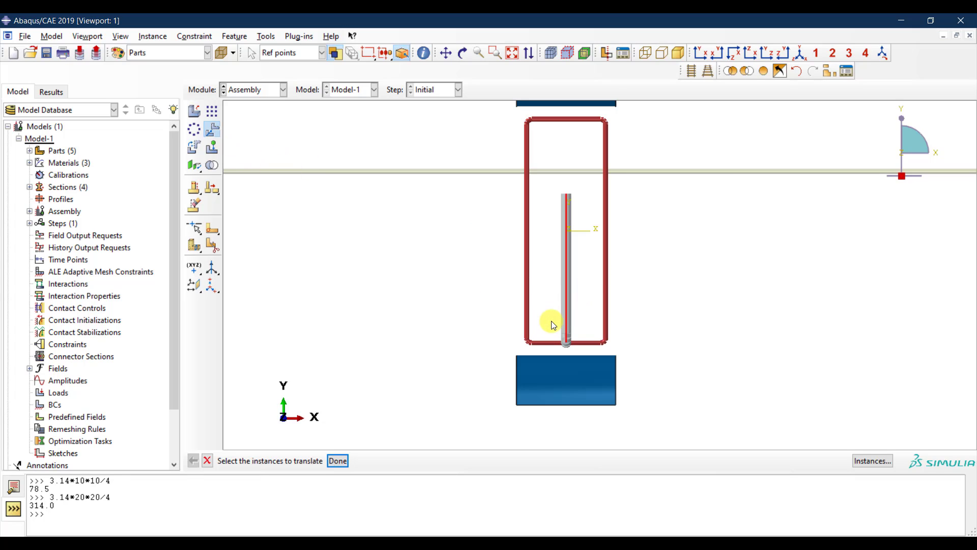
click(336, 462)
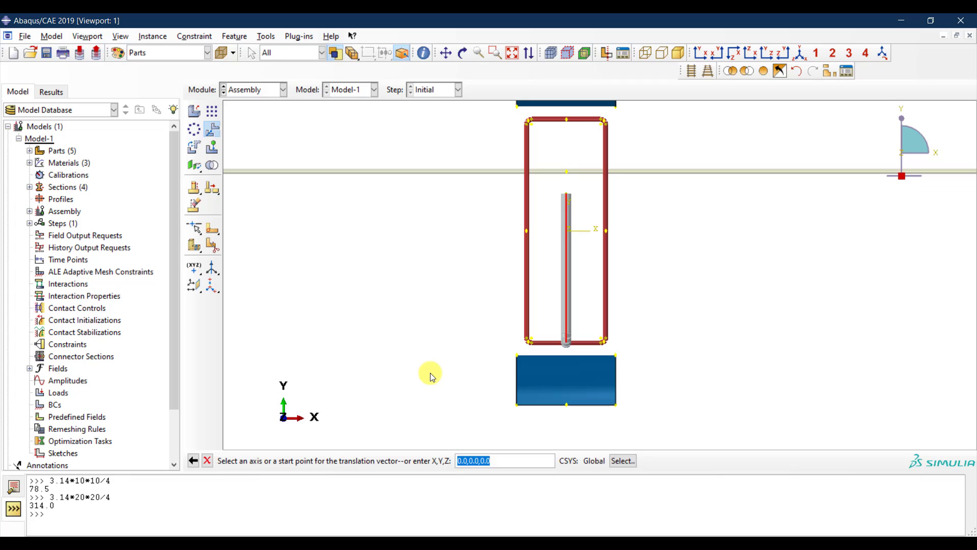
key(Return)
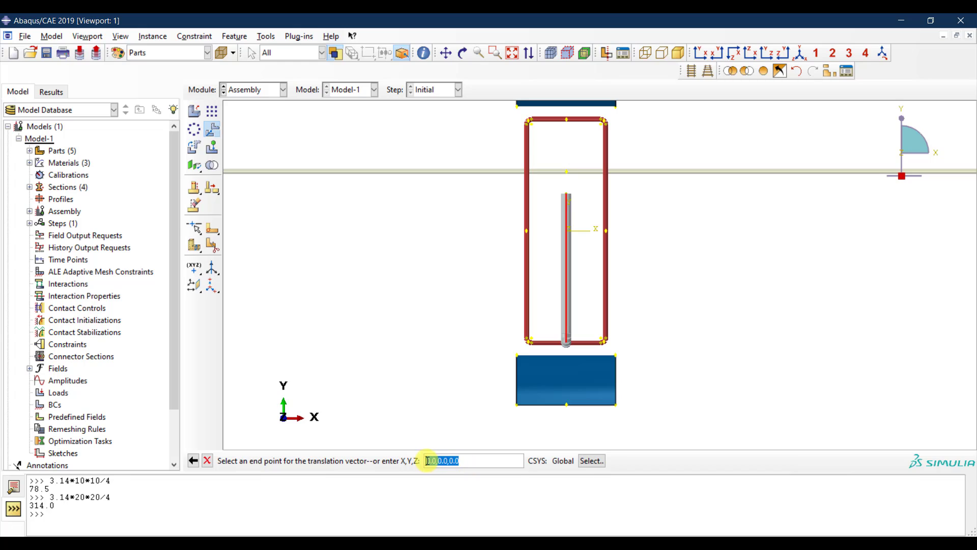
click(450, 460)
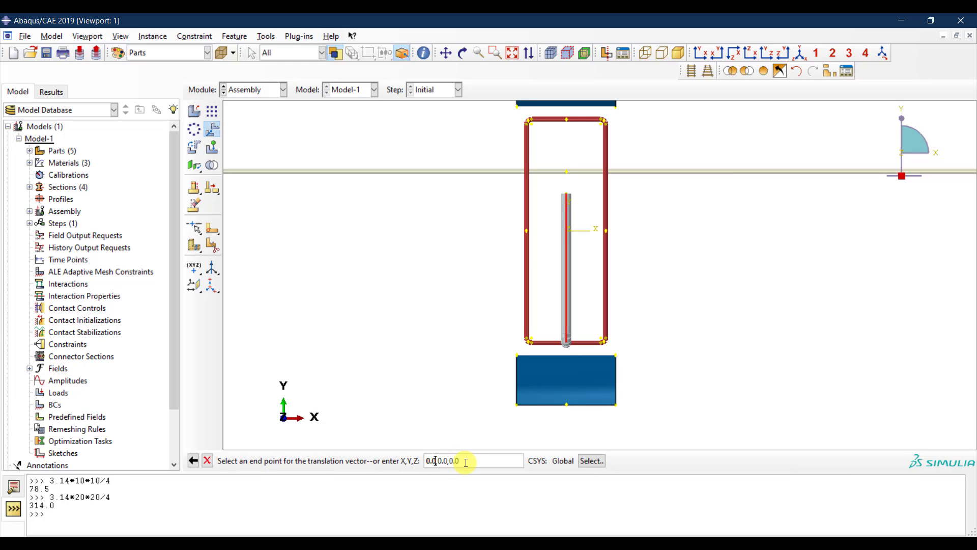
key(BackSpace)
key(BackSpace)
text(15)
key(Return)
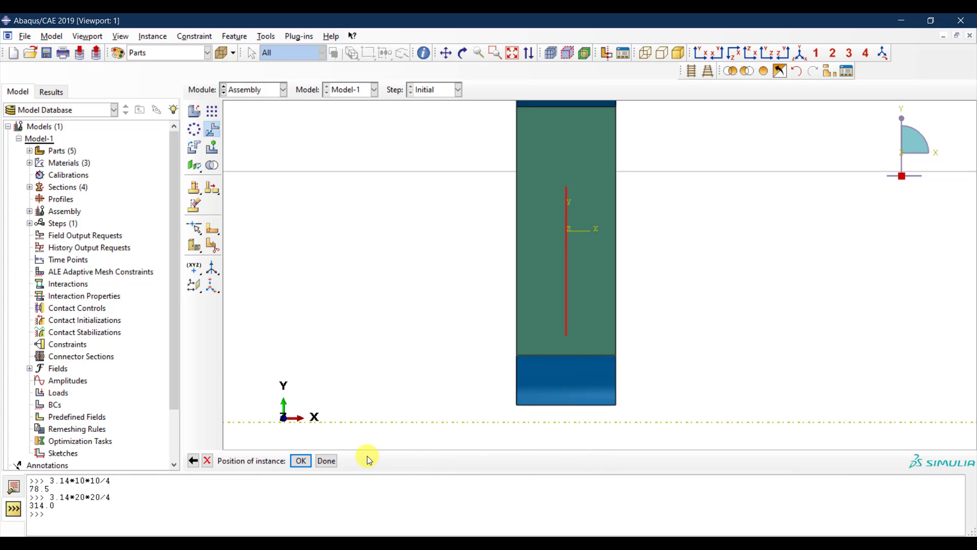
click(300, 460)
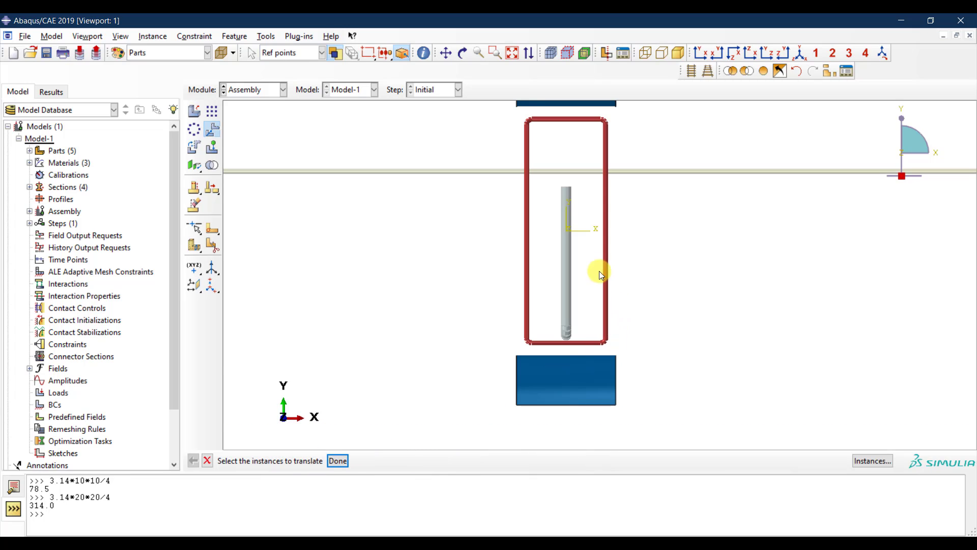
scroll(599, 273, down, 1)
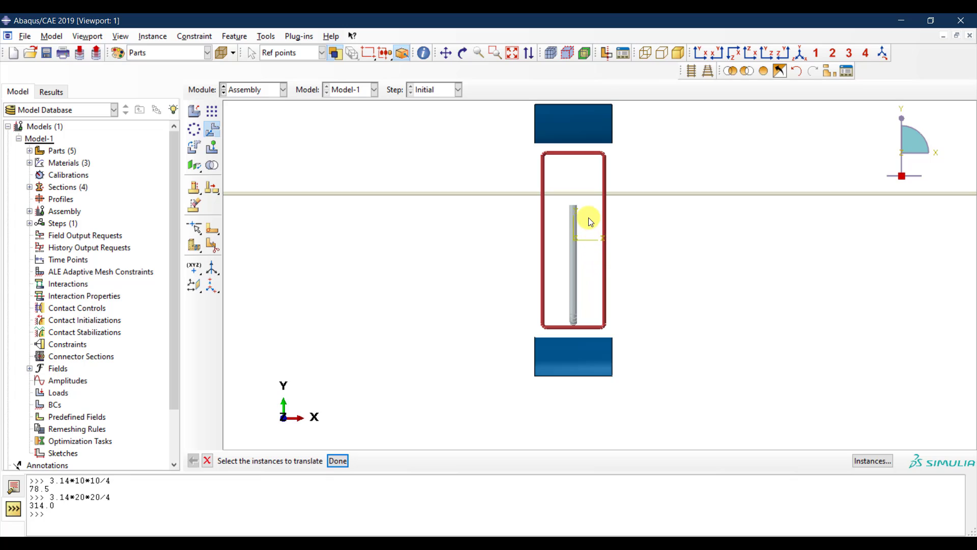
scroll(586, 217, up, 1)
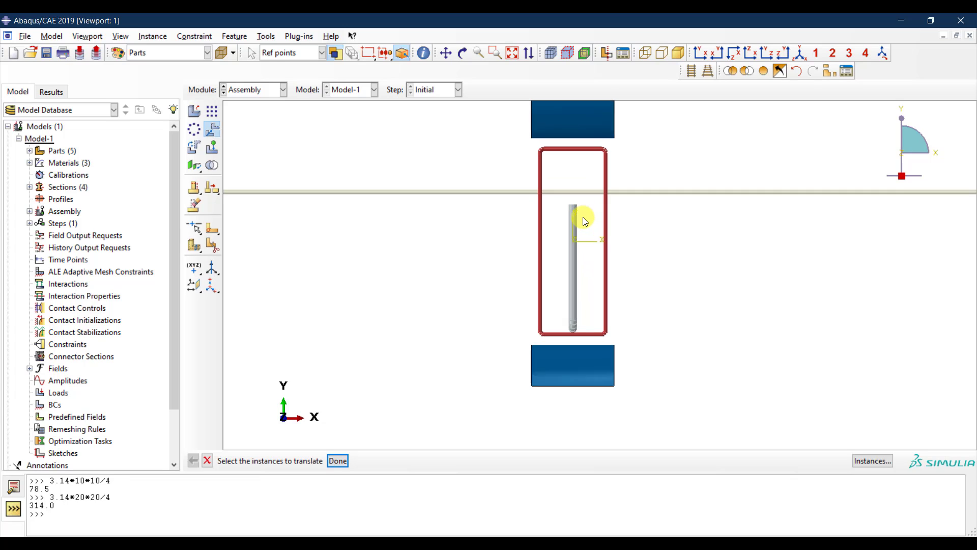
click(339, 460)
- Start a linear pattern of the bottom longitudinal bar with direction 1 along the stirrup's bottom edge
click(211, 111)
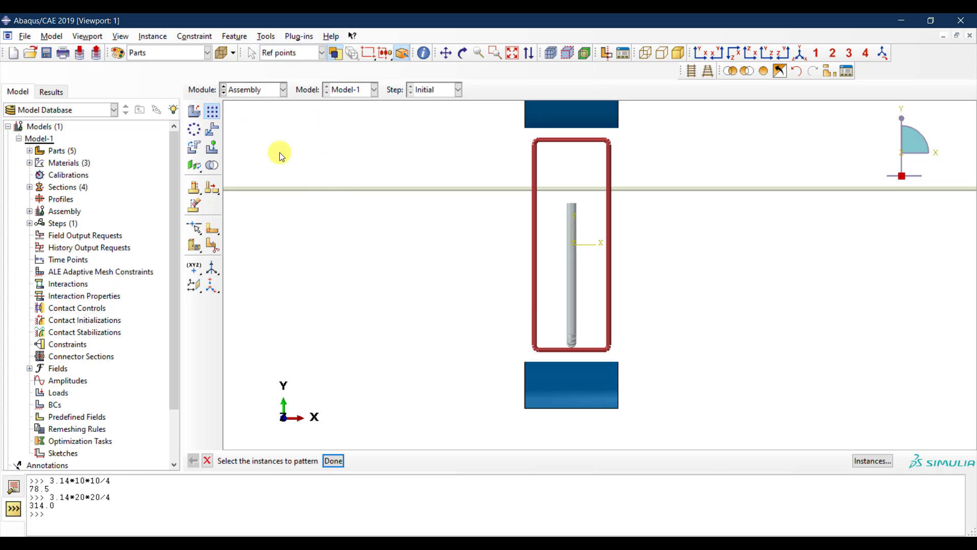
click(572, 299)
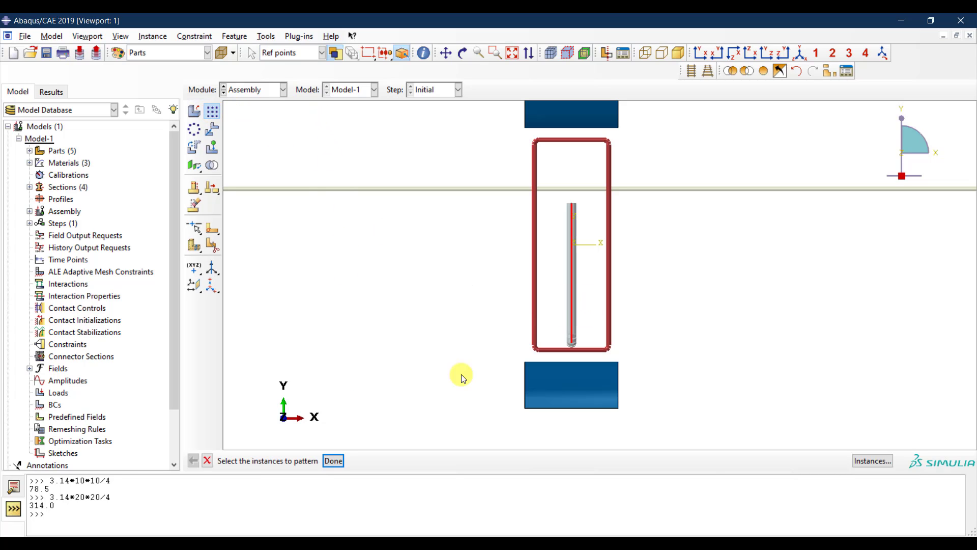
click(334, 461)
click(488, 296)
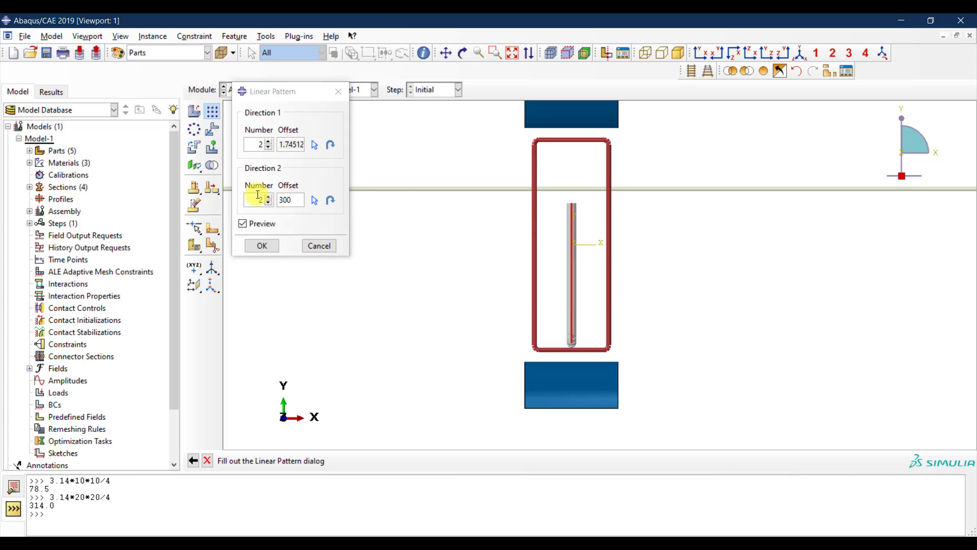
click(270, 200)
click(297, 191)
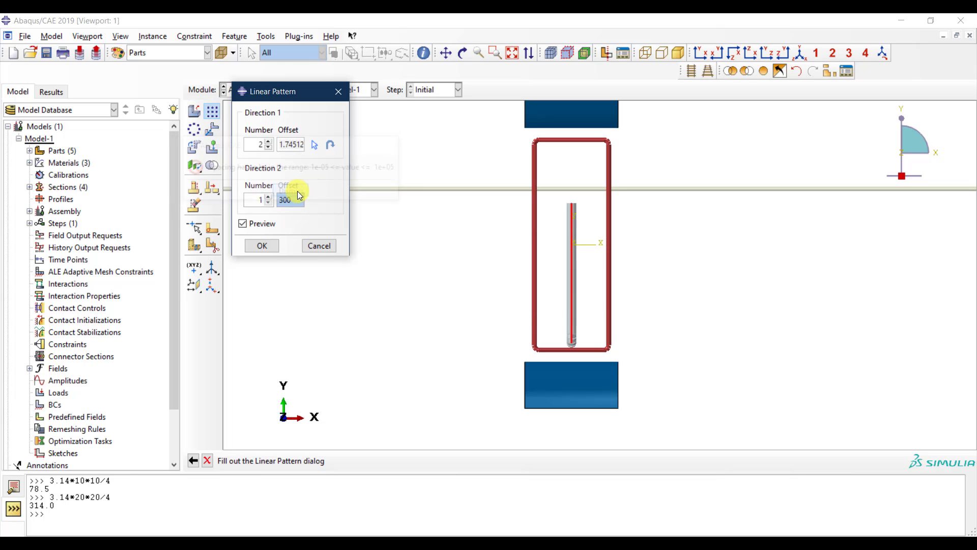
click(315, 146)
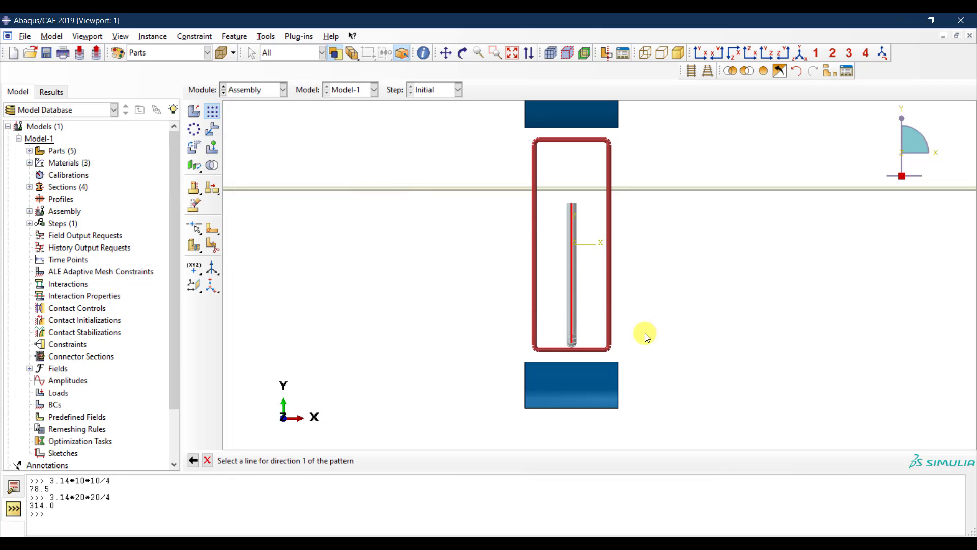
click(589, 348)
click(486, 294)
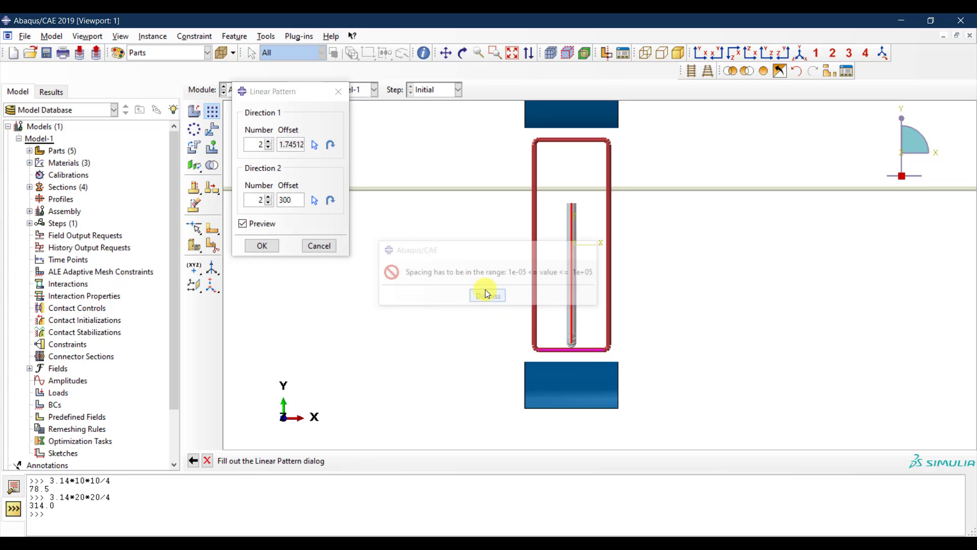
- Create the bar pattern with 2 instances at an offset of 65 in direction 1 and 1 instance in direction 2
double_click(296, 144)
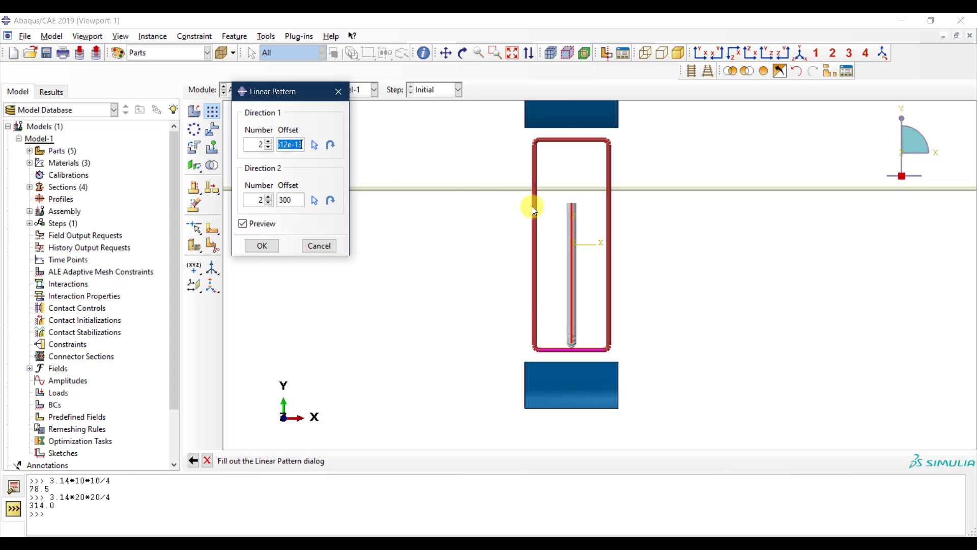
text(65)
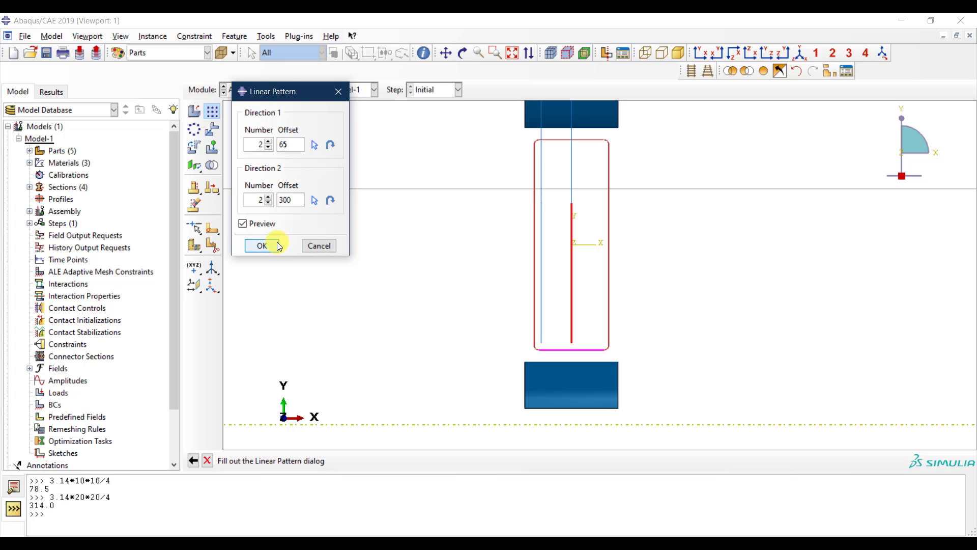
click(269, 202)
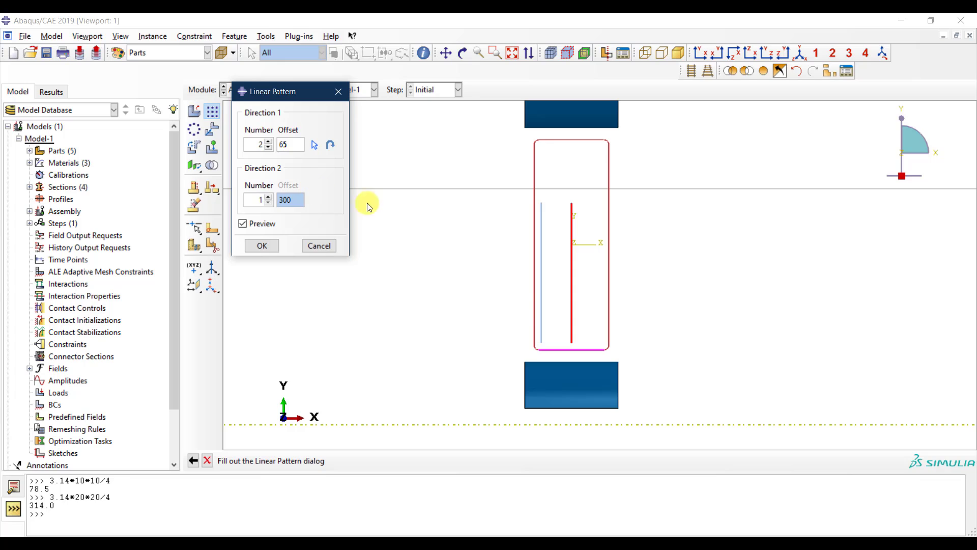
scroll(560, 326, down, 5)
scroll(558, 289, up, 3)
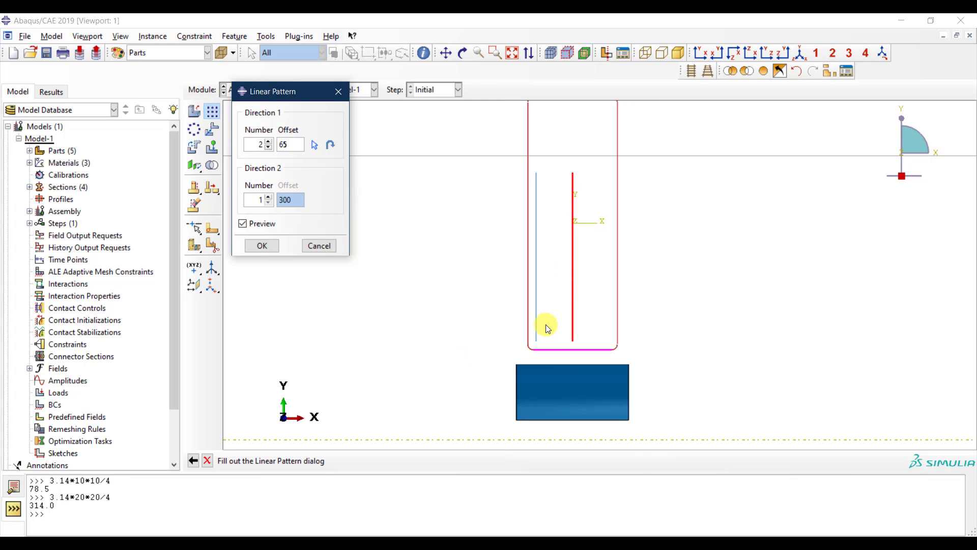
click(261, 247)
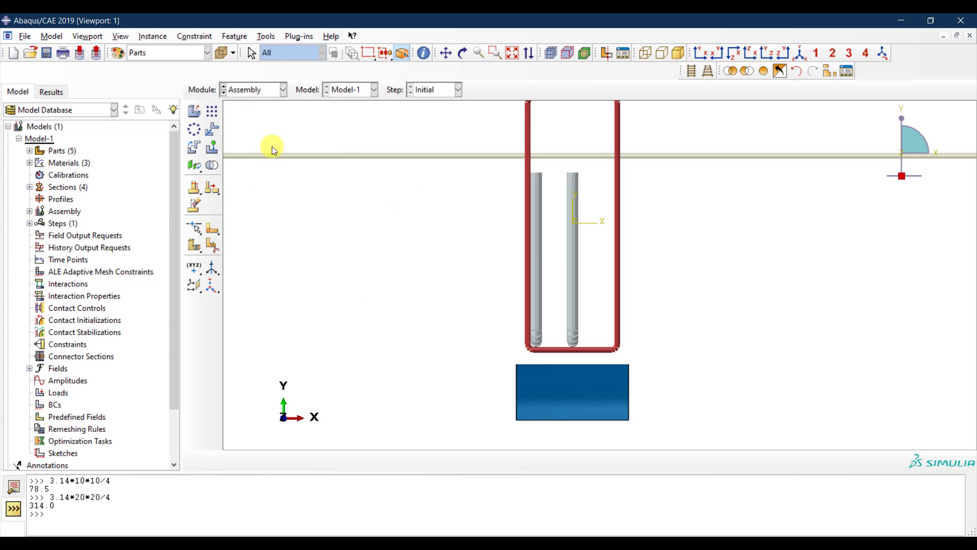
- Start another linear pattern of the central bottom bar, using the stirrup's bottom edge for direction 1
click(212, 111)
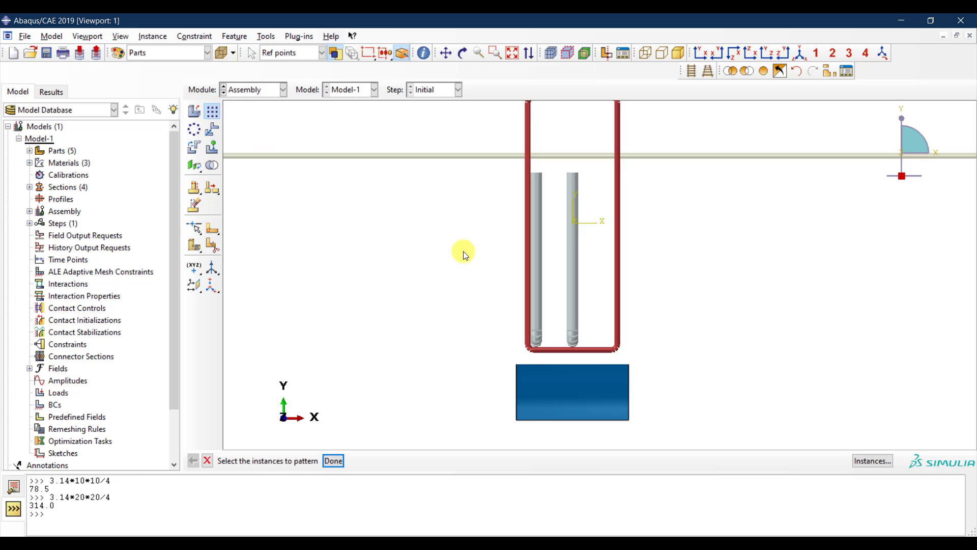
click(575, 307)
click(333, 460)
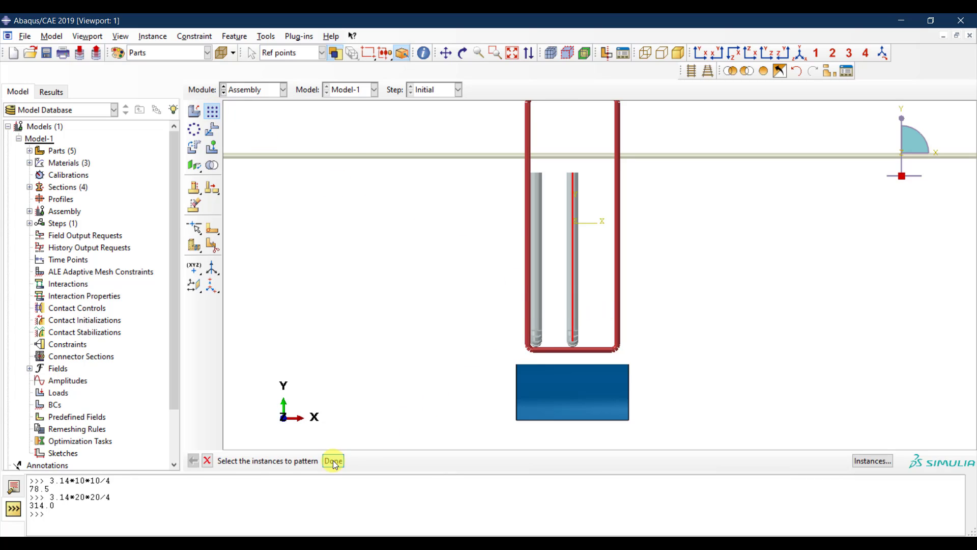
click(487, 296)
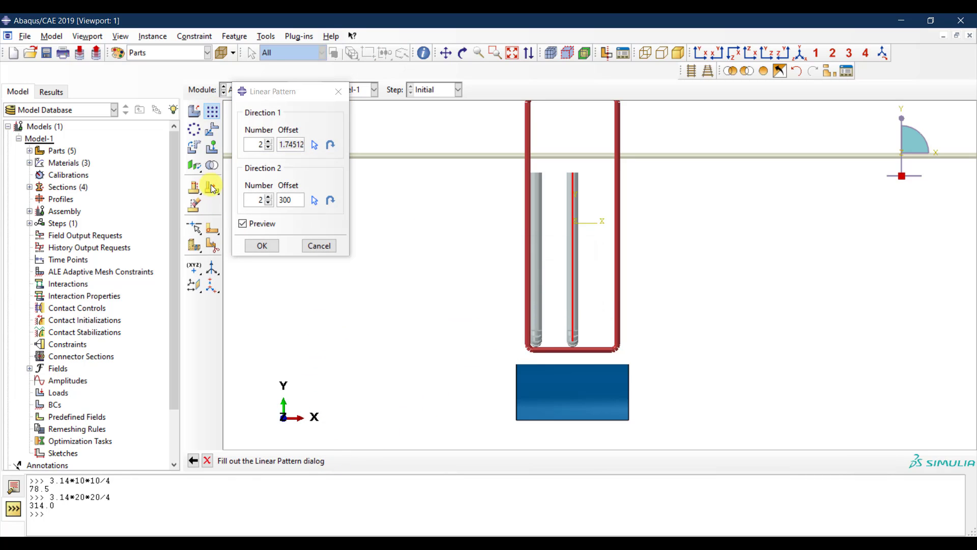
click(282, 200)
click(295, 191)
click(327, 147)
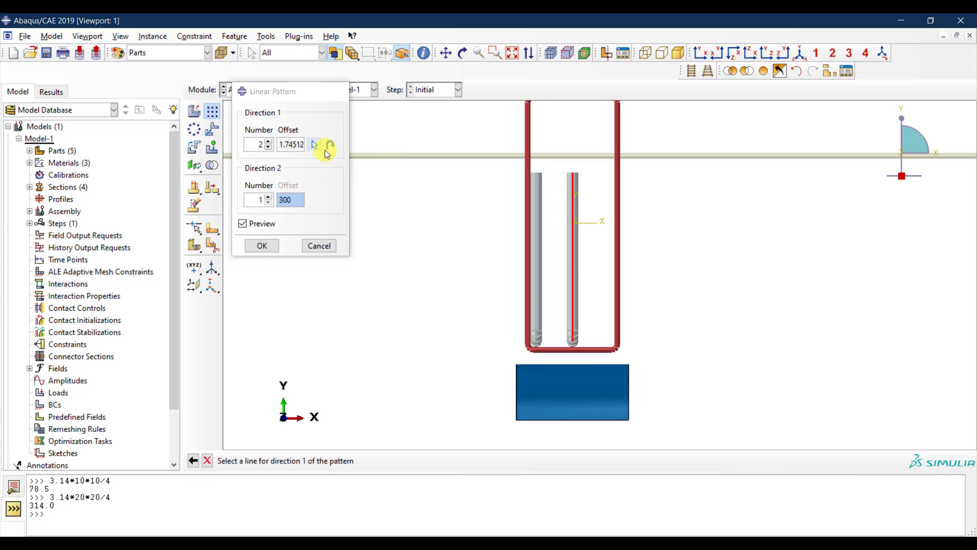
click(600, 349)
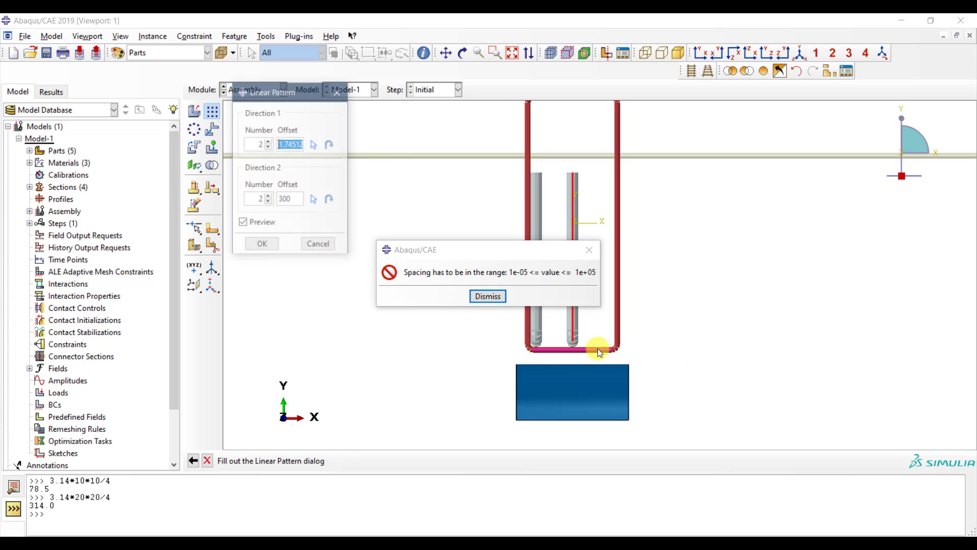
click(479, 291)
- Pattern the central bar toward the opposite stirrup leg with 2 instances at offset 65 in flipped direction 1 and 1 in direction 2
click(268, 202)
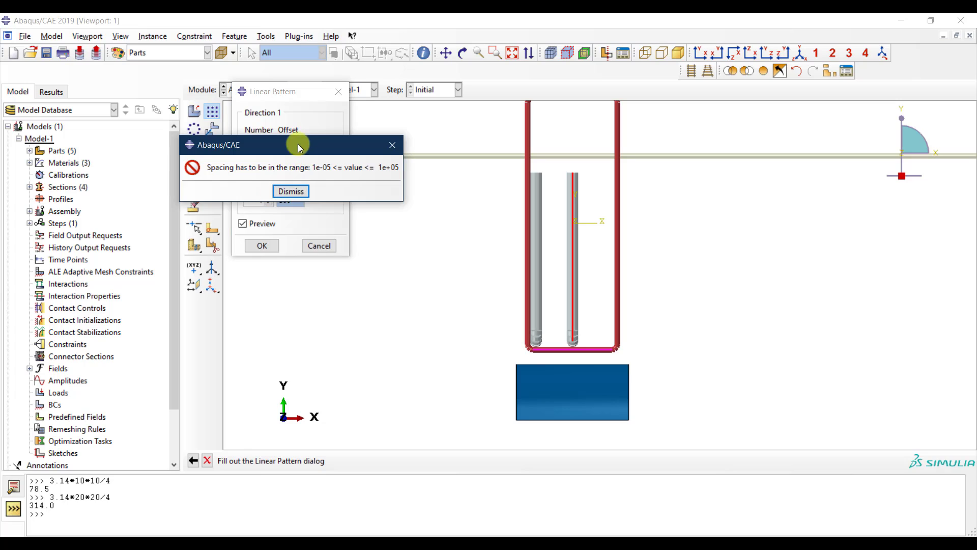
click(290, 190)
click(294, 148)
text(65)
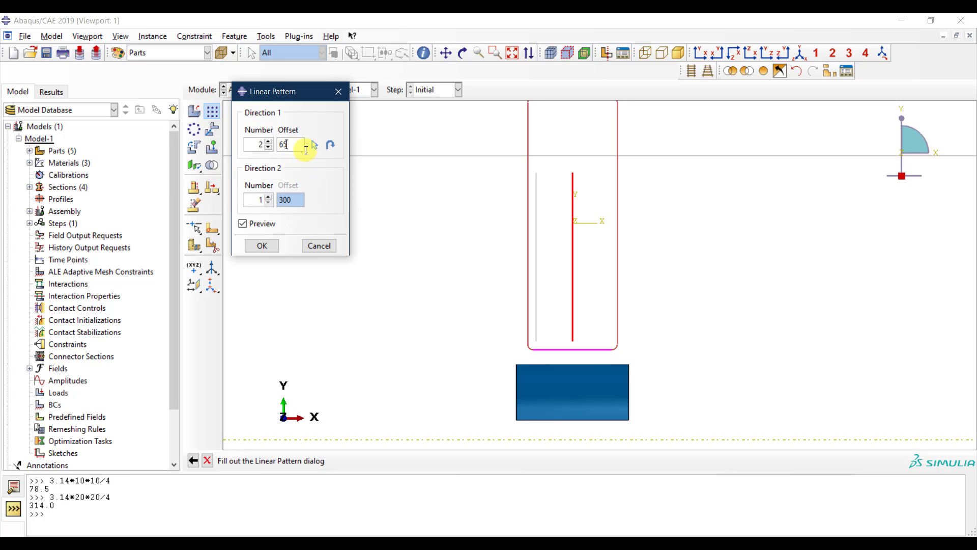
click(330, 145)
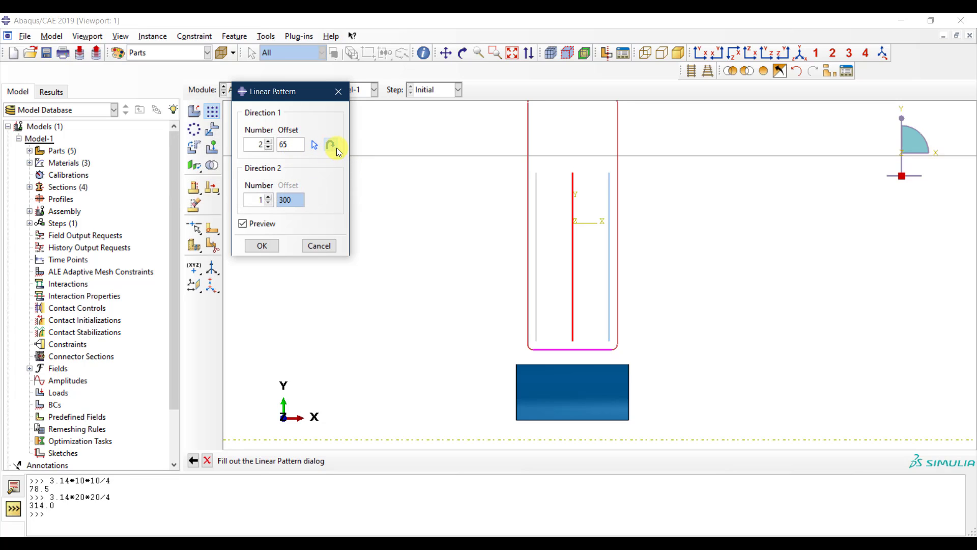
click(269, 247)
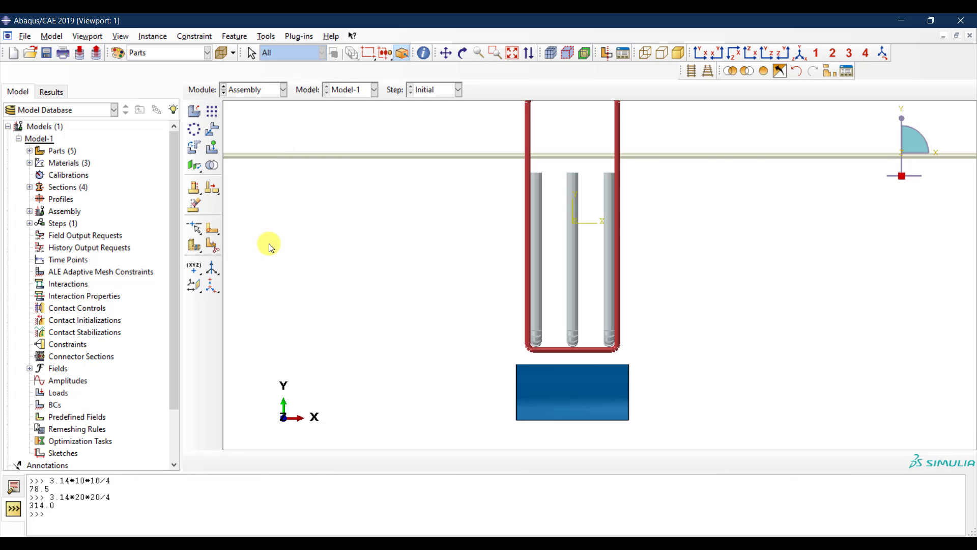
- Translate the crosswise top bar from the end stirrup's top corner to the midpoint of that stirrup's top edge
click(801, 53)
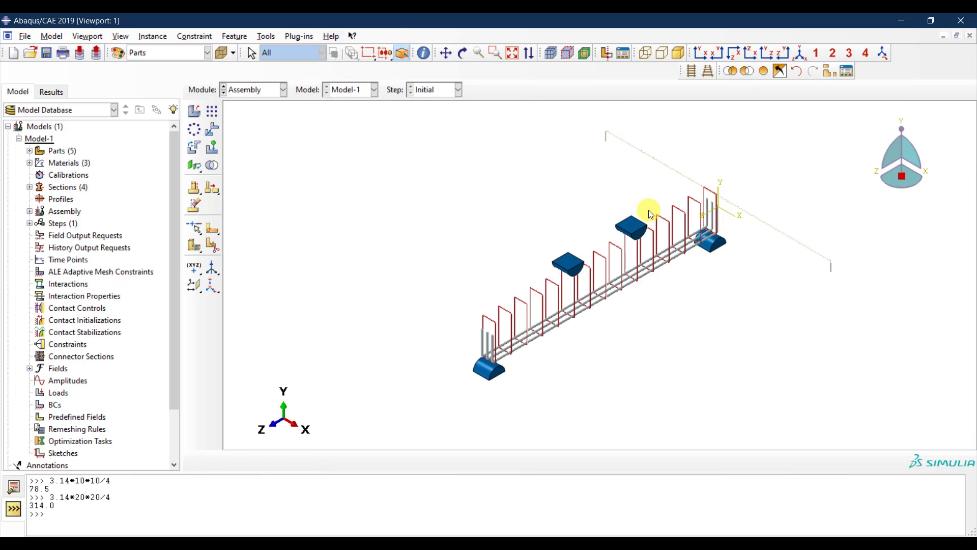
scroll(590, 294, up, 3)
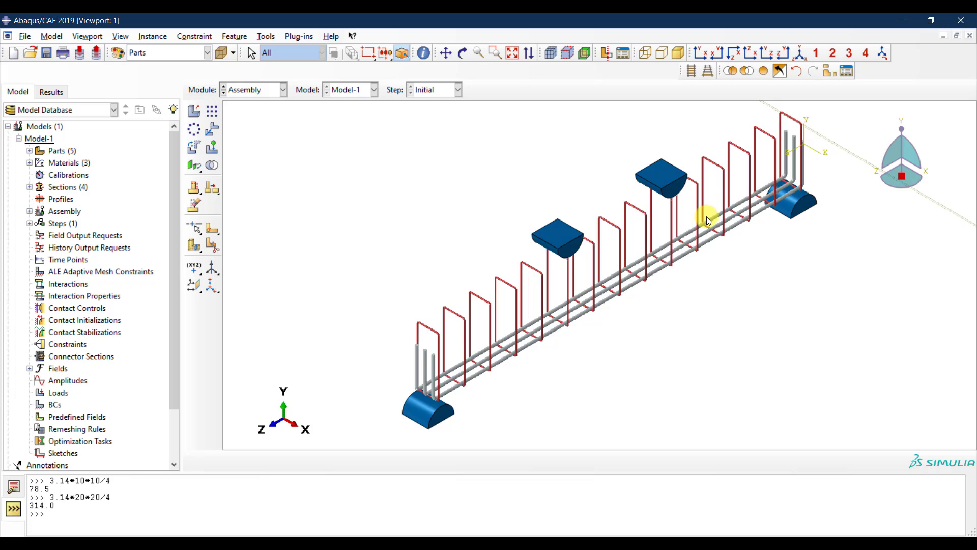
scroll(478, 346, down, 3)
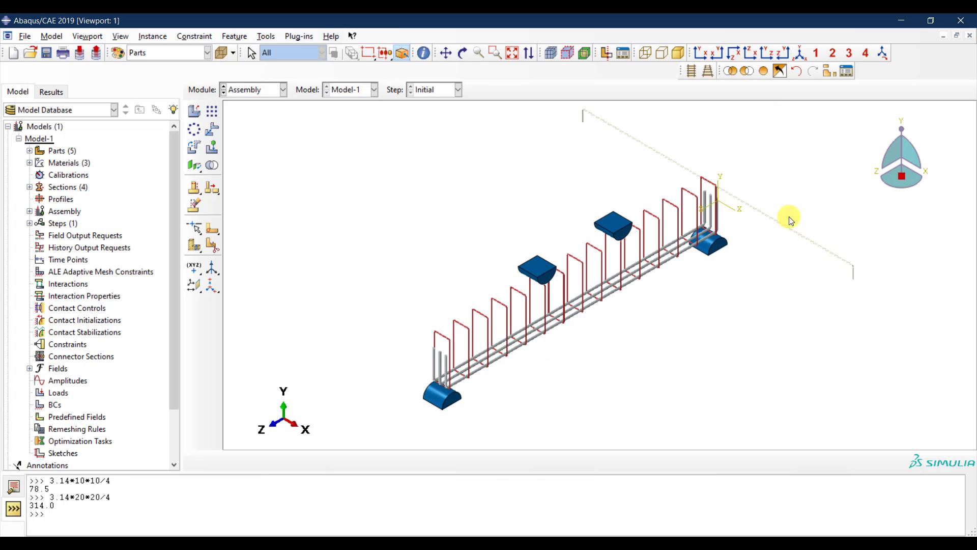
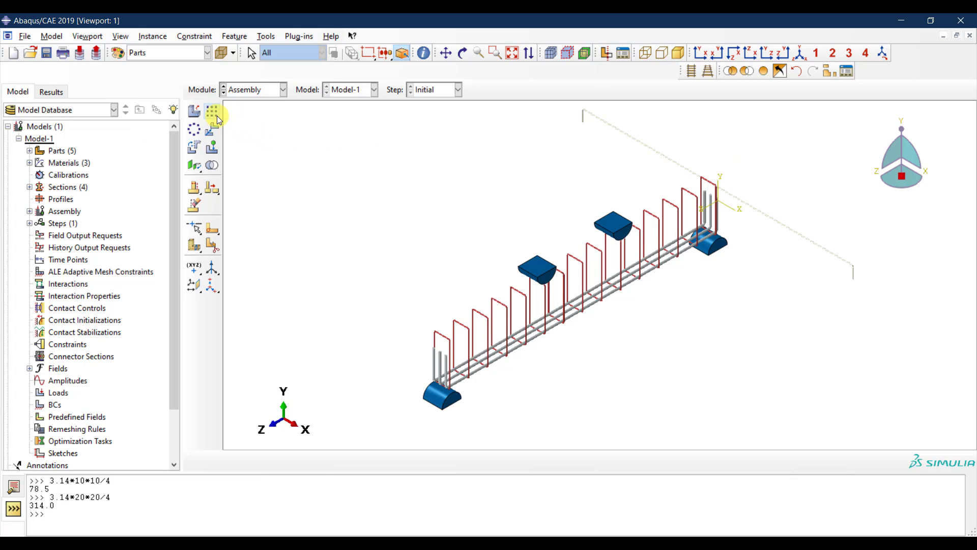
click(214, 133)
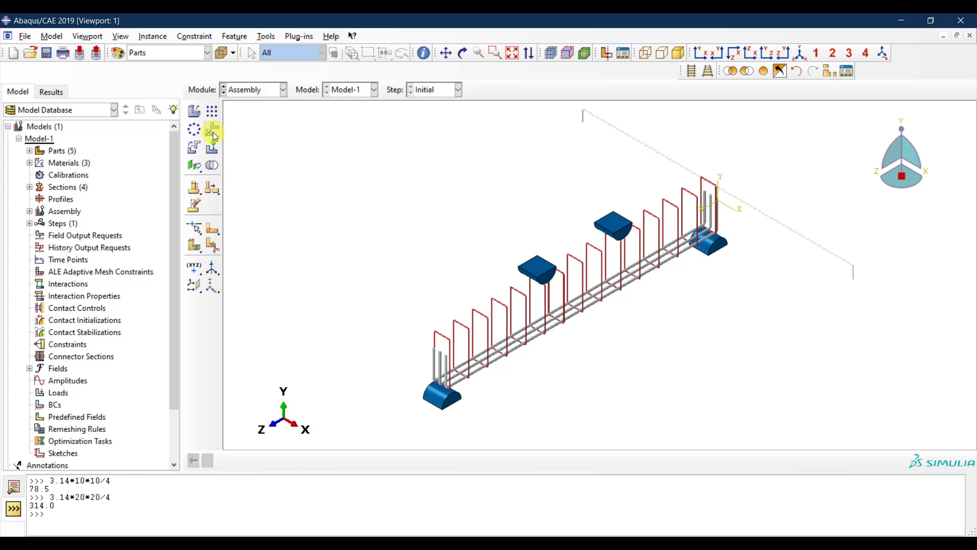
drag(883, 237, 840, 288)
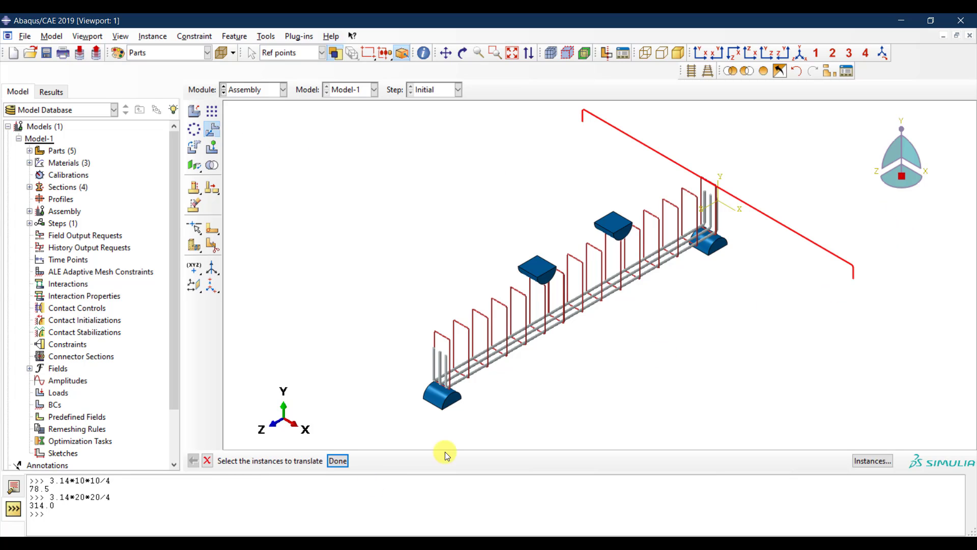
click(338, 461)
scroll(733, 183, up, 10)
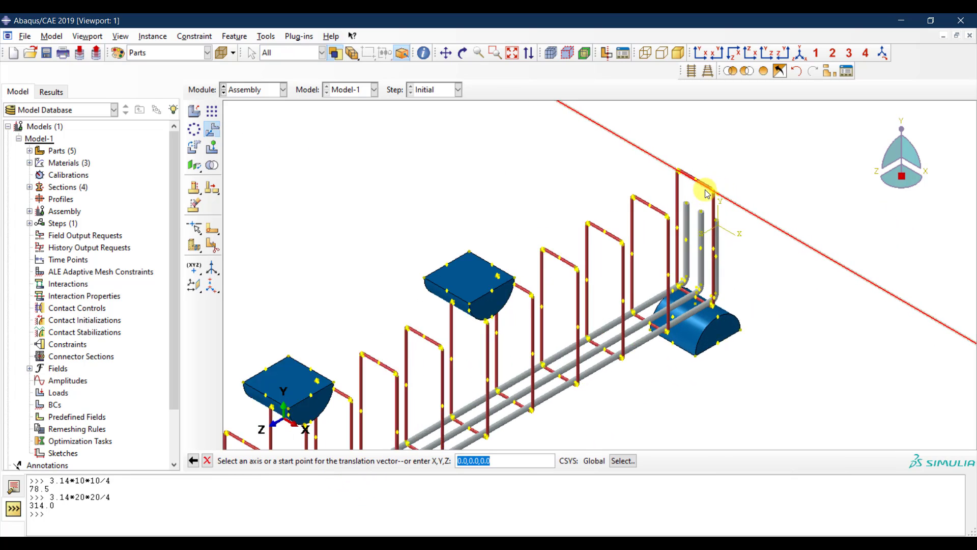
scroll(725, 198, up, 2)
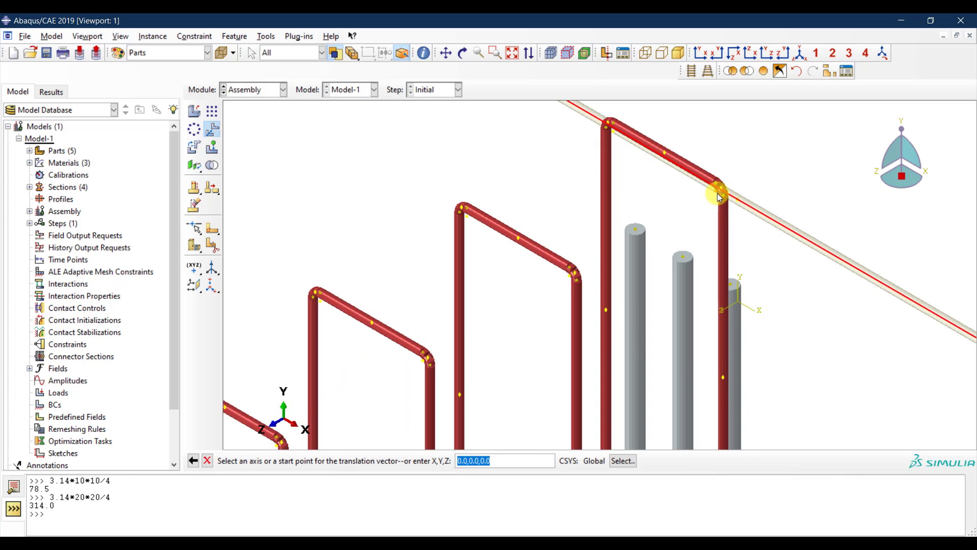
click(719, 198)
click(662, 151)
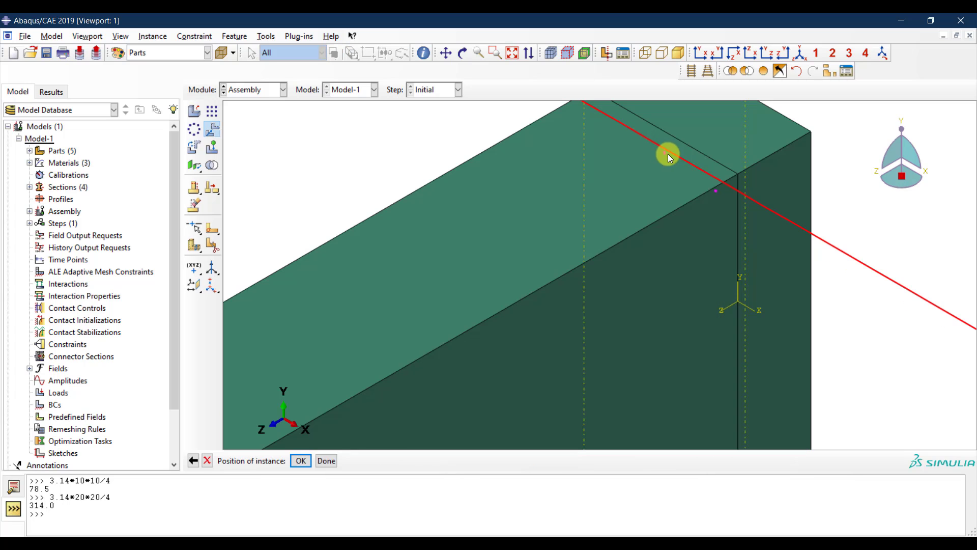
click(301, 461)
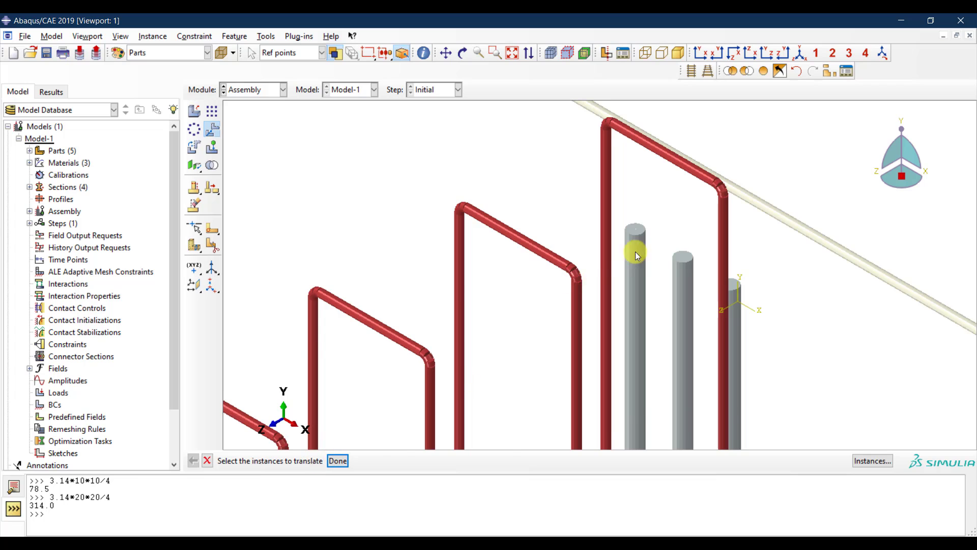
- Rotate the top bar about the vertical axis through the end stirrup's bottom and top edge midpoints so it runs along the beam
scroll(727, 243, down, 2)
scroll(726, 244, down, 3)
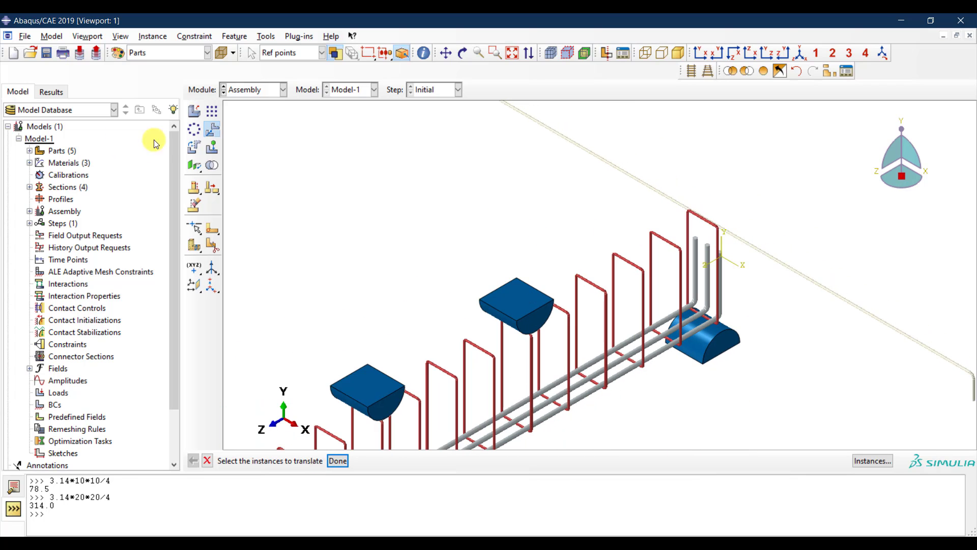
click(192, 149)
click(810, 279)
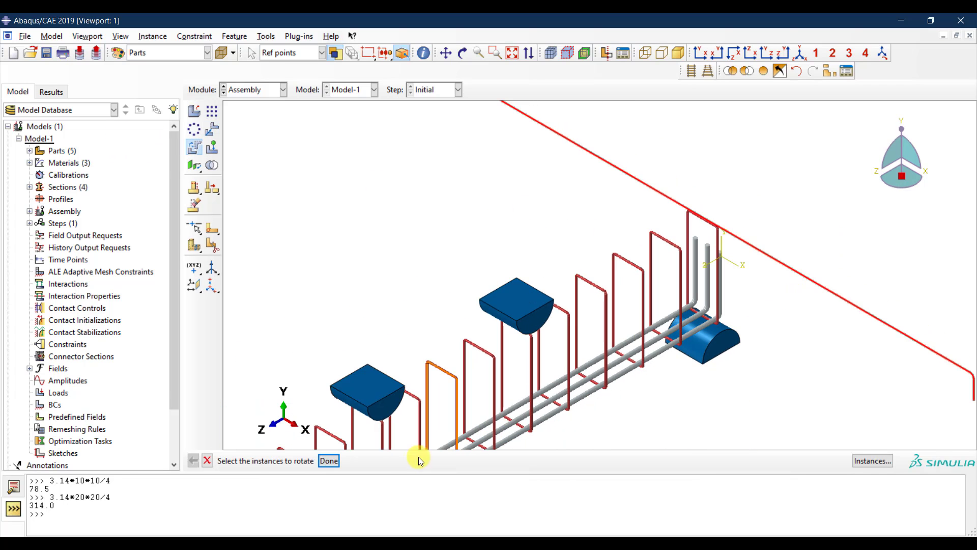
click(328, 462)
scroll(674, 341, up, 4)
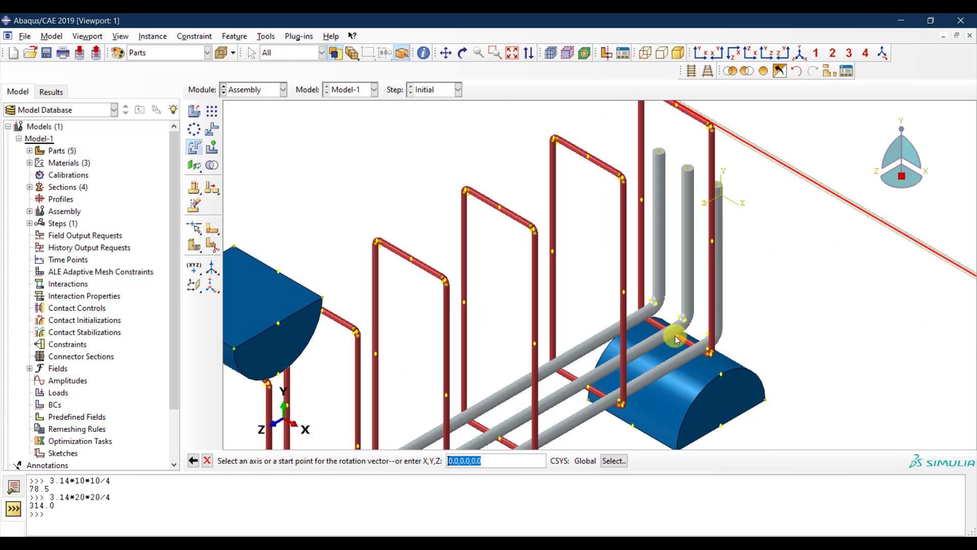
click(677, 338)
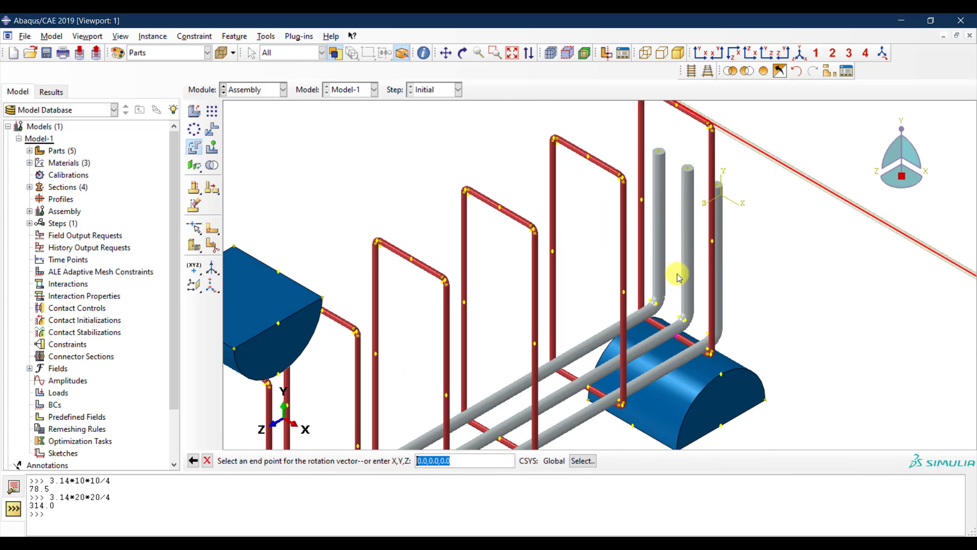
click(677, 108)
key(Return)
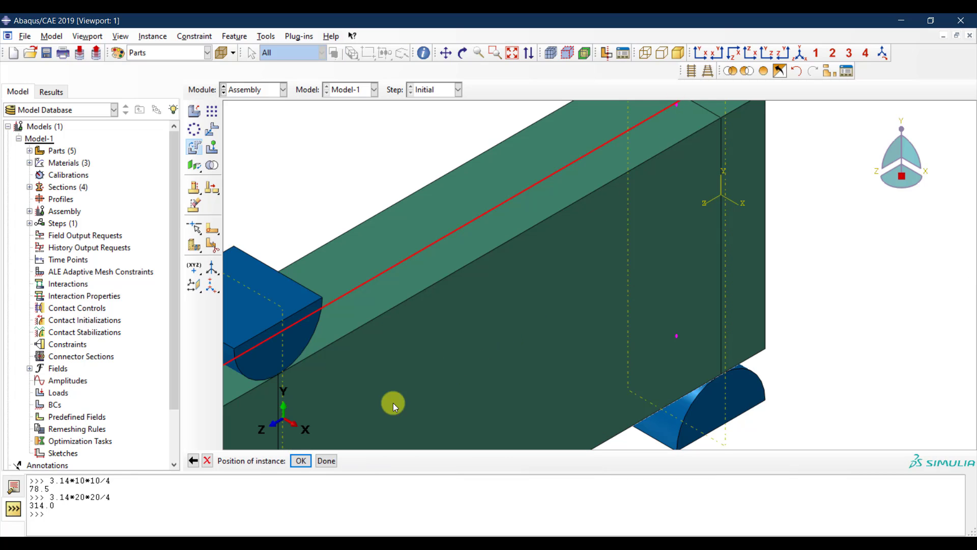
click(298, 462)
scroll(663, 225, down, 5)
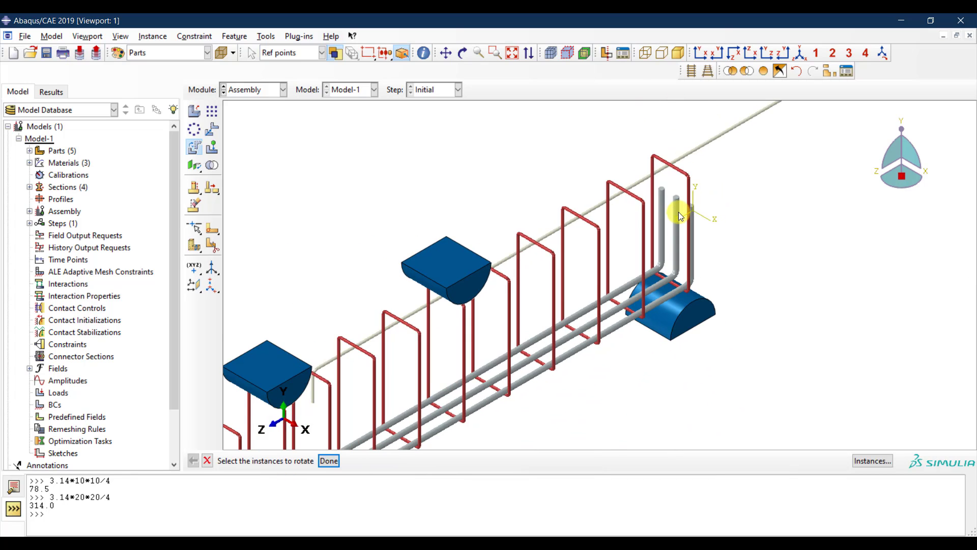
- Translate the rotated top bar along the beam, from the end stirrup's top edge midpoint to the midspan stirrup's top edge midpoint
scroll(679, 212, down, 3)
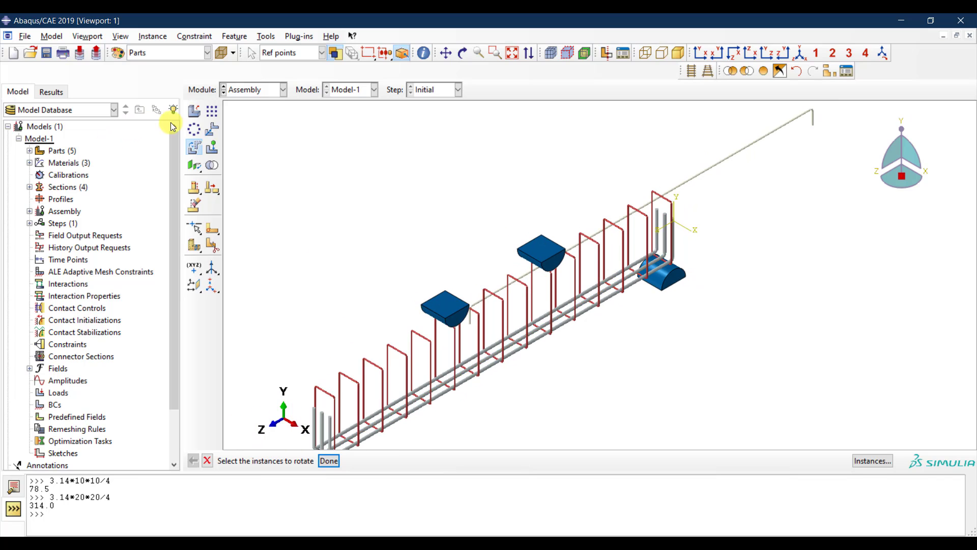
click(212, 129)
drag(779, 131, 719, 164)
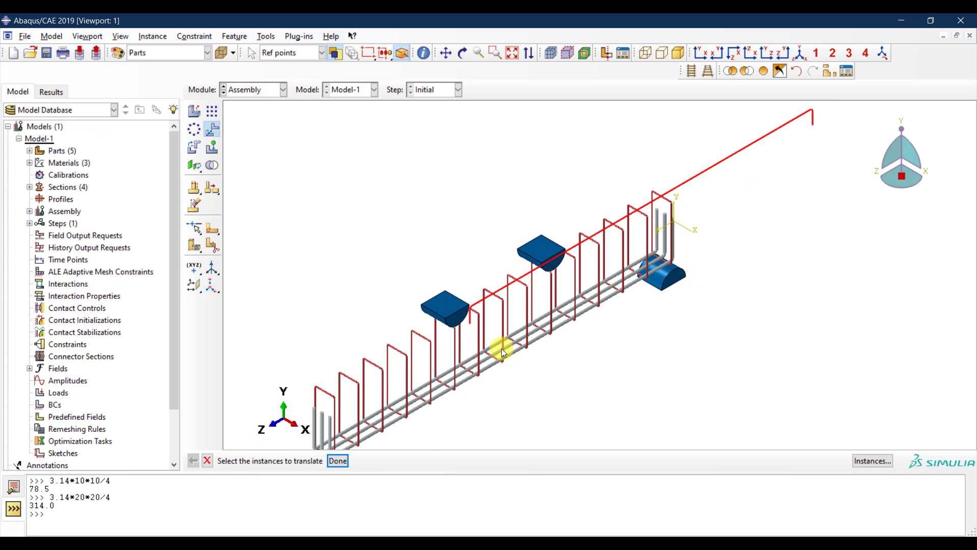
click(335, 462)
scroll(616, 209, up, 5)
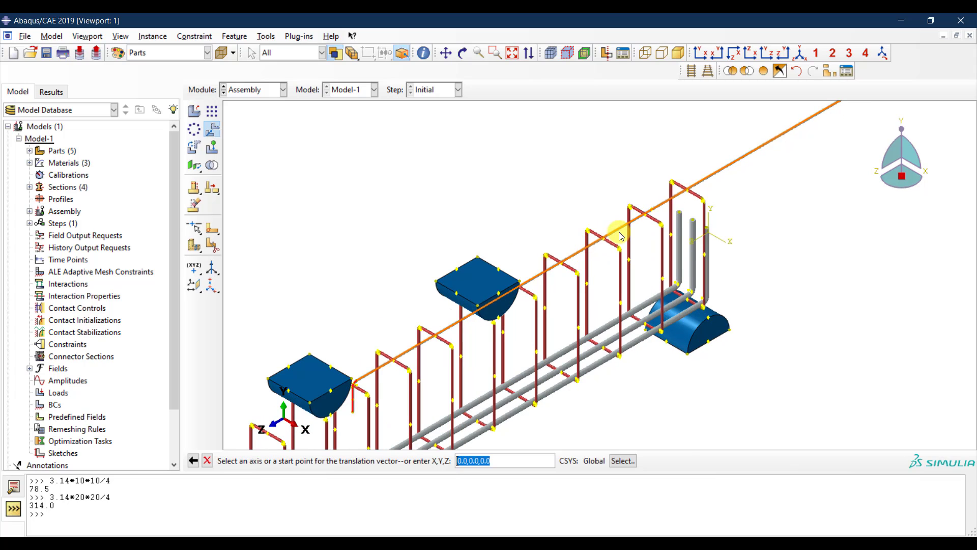
click(783, 54)
scroll(733, 232, up, 3)
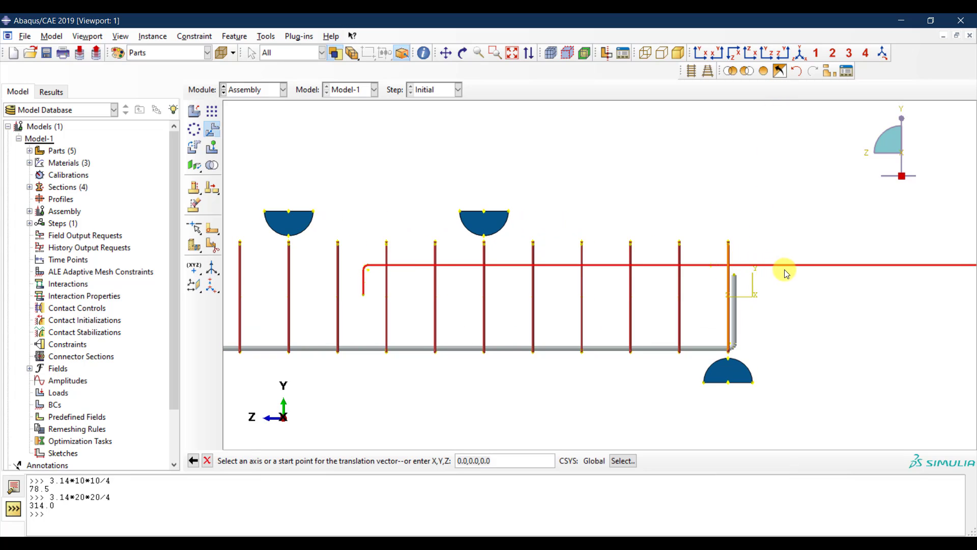
scroll(687, 297, down, 4)
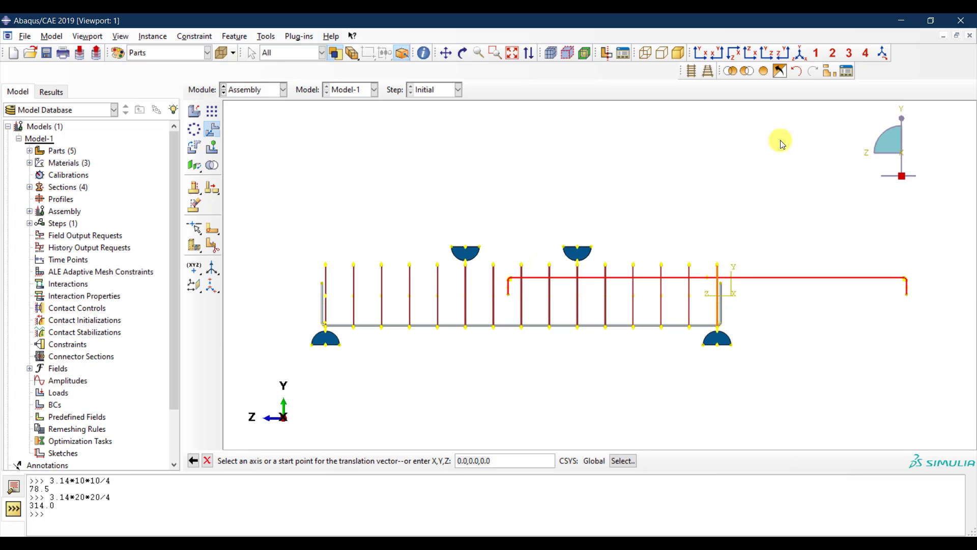
click(800, 52)
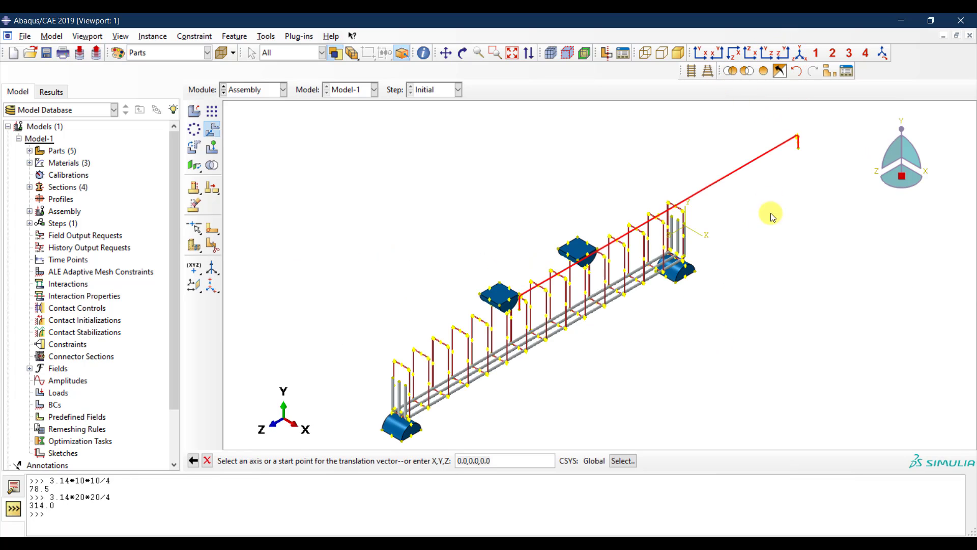
scroll(669, 204, up, 5)
scroll(678, 229, up, 2)
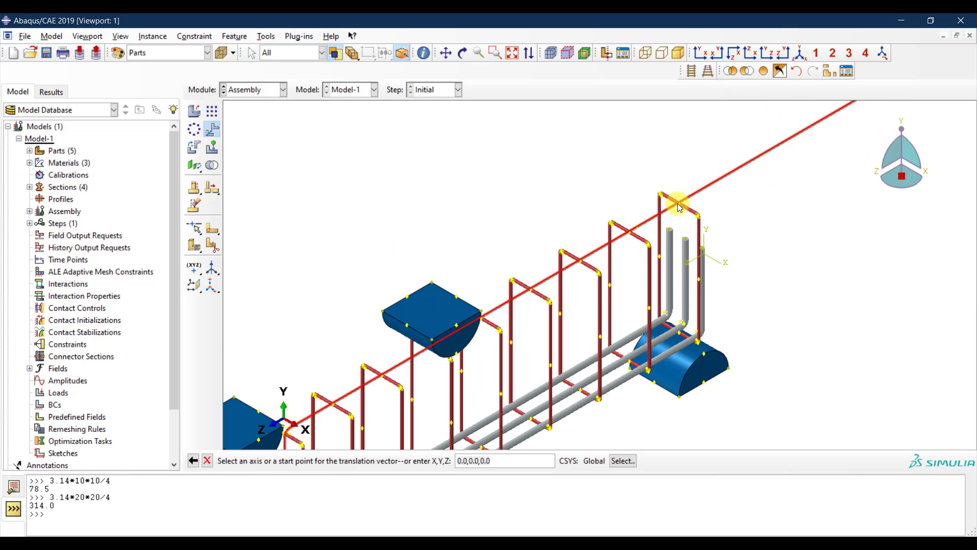
click(681, 207)
scroll(703, 184, down, 2)
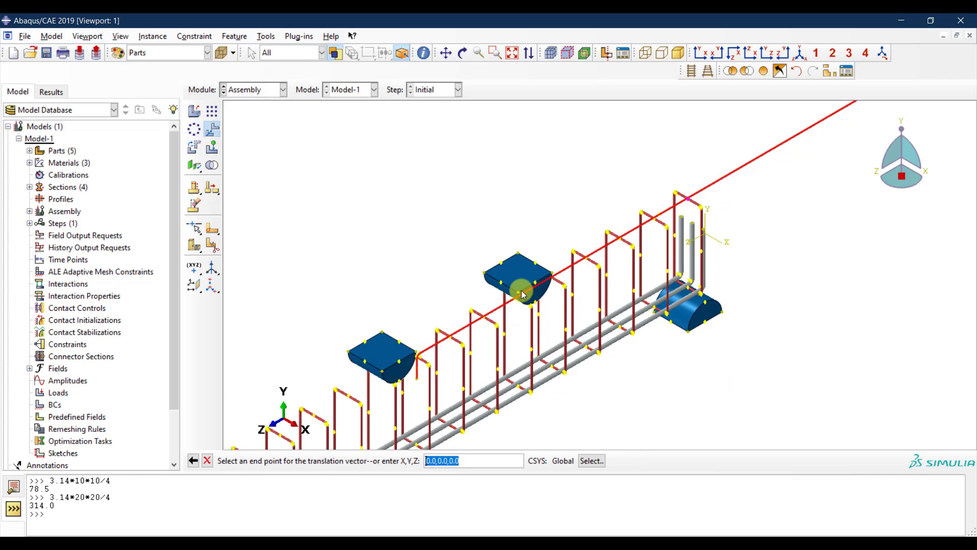
scroll(522, 290, down, 2)
scroll(464, 331, up, 2)
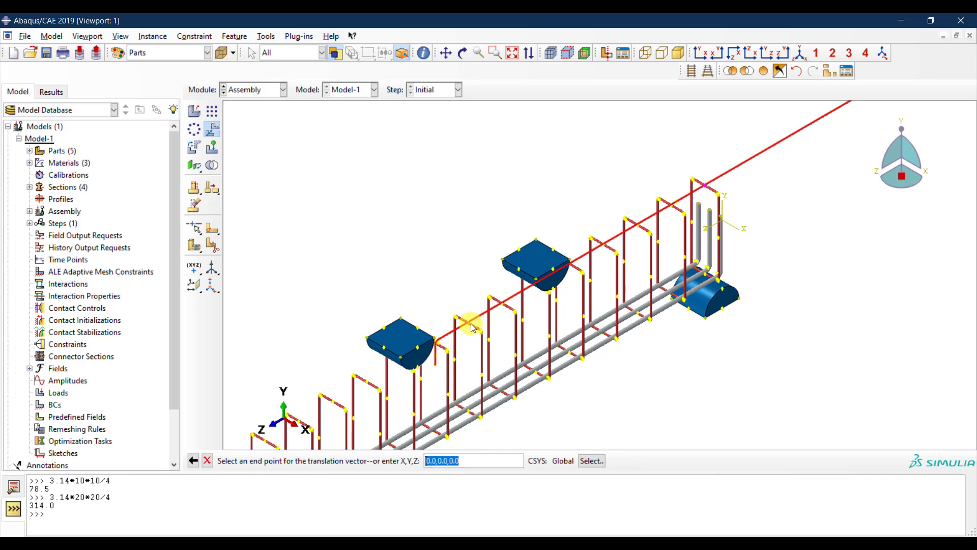
click(472, 324)
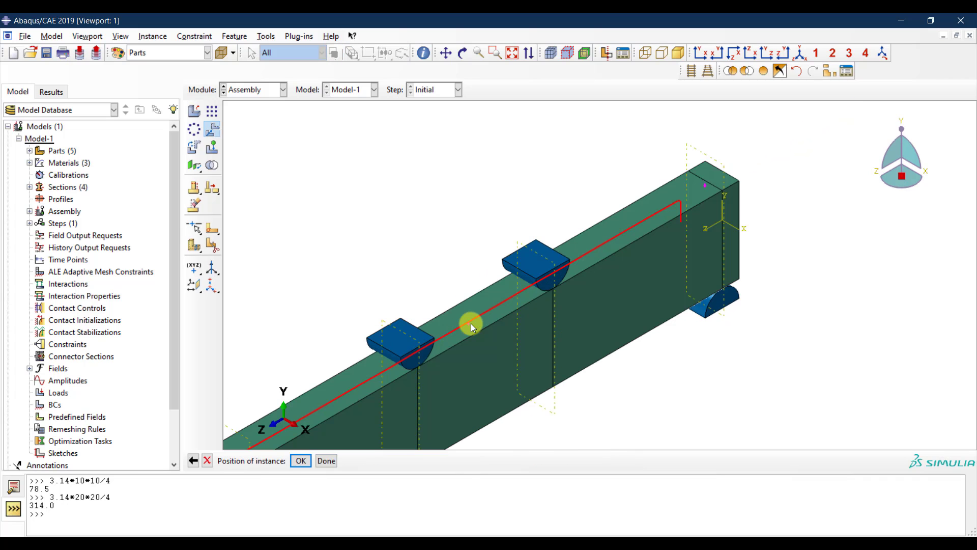
click(301, 461)
scroll(719, 213, down, 2)
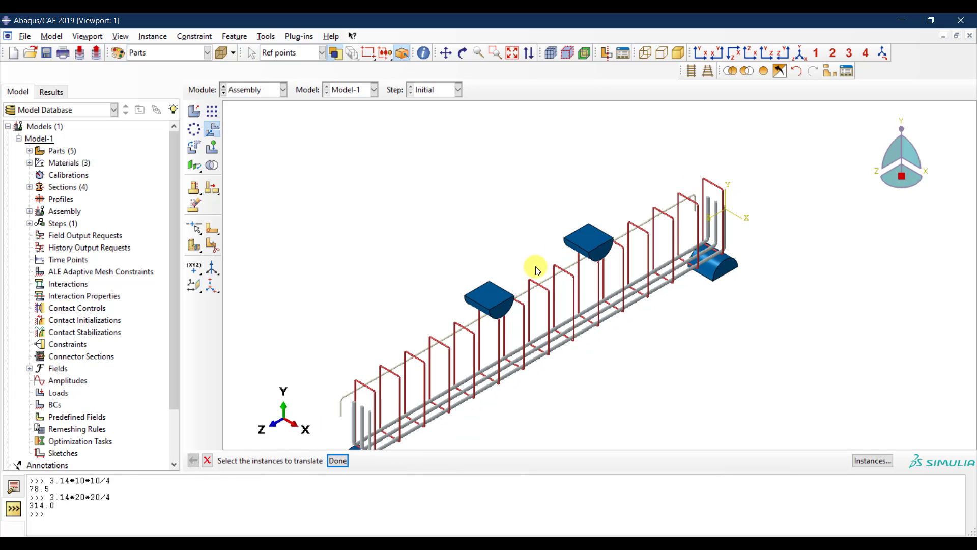
- Translate the top bar farther in the negative Z direction by an entered vector from the origin so it spans between the end stirrups
click(346, 394)
click(338, 461)
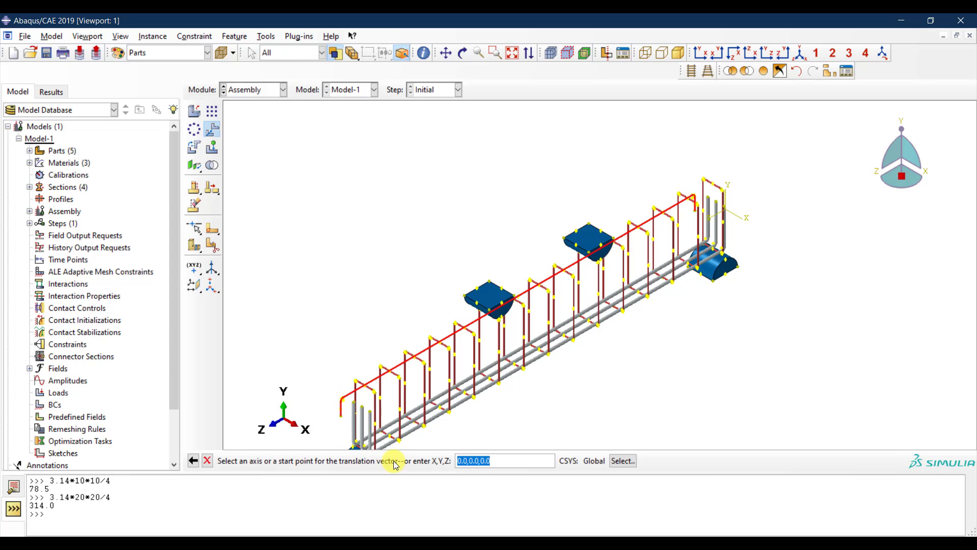
key(Return)
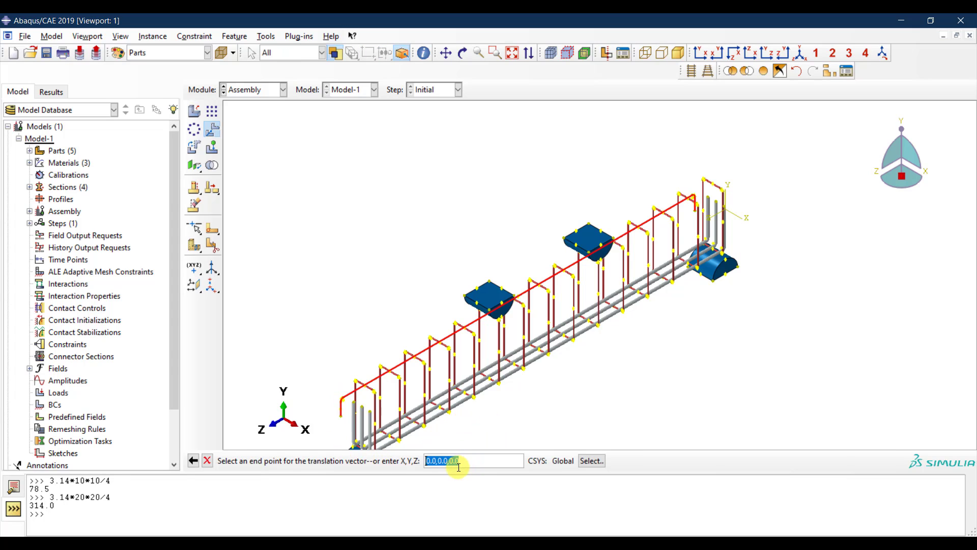
click(449, 461)
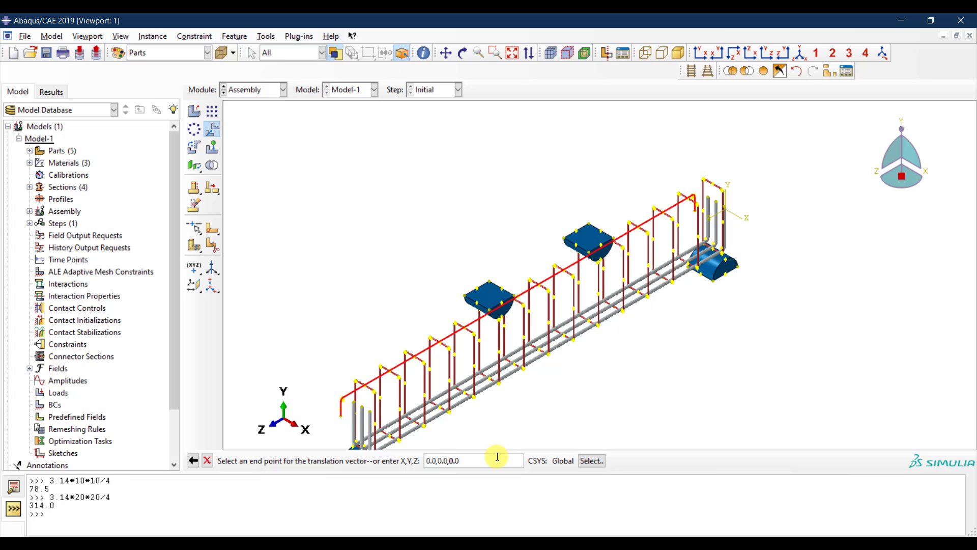
key(Return)
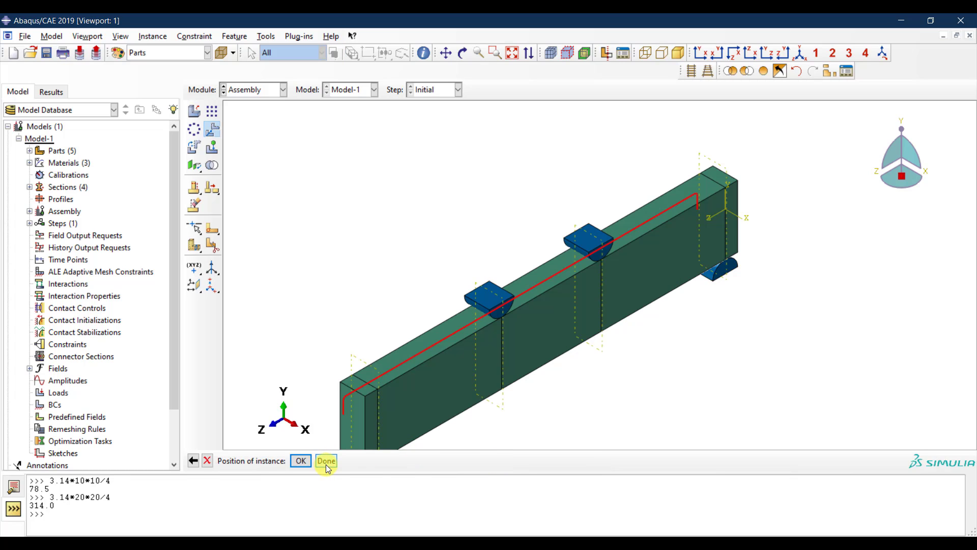
click(193, 460)
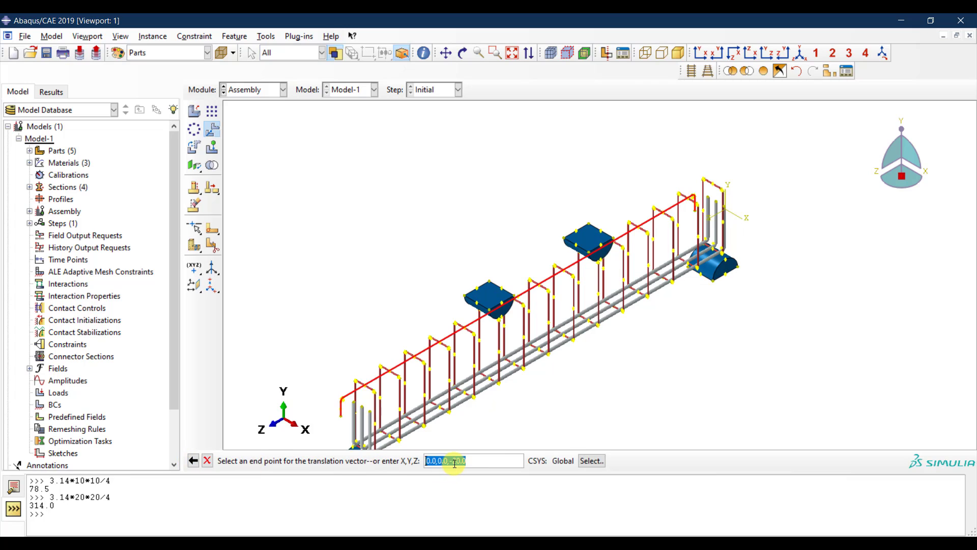
click(479, 460)
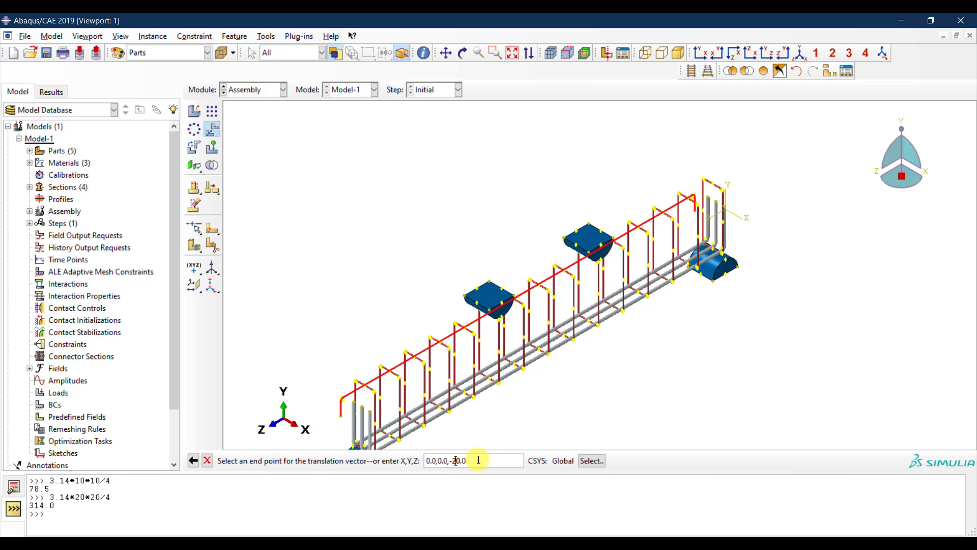
key(Return)
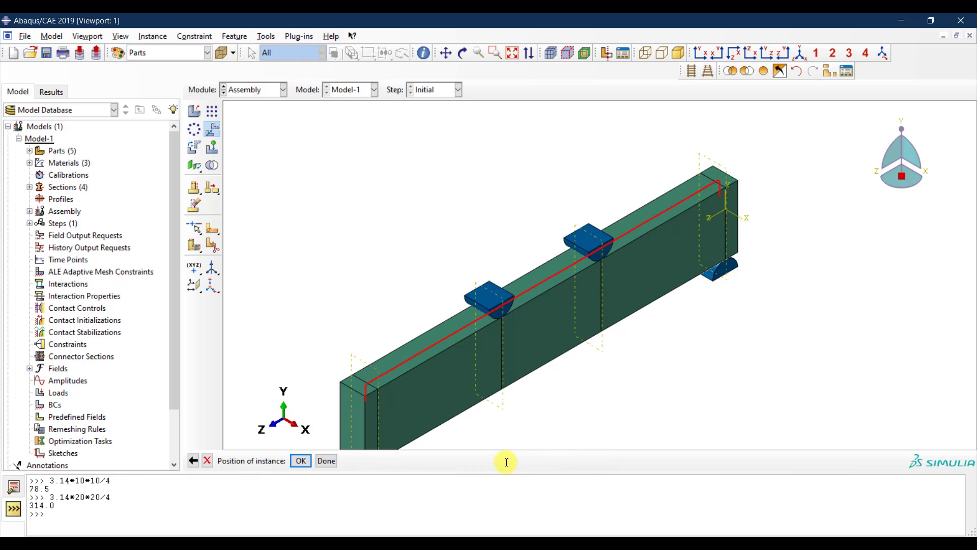
click(301, 460)
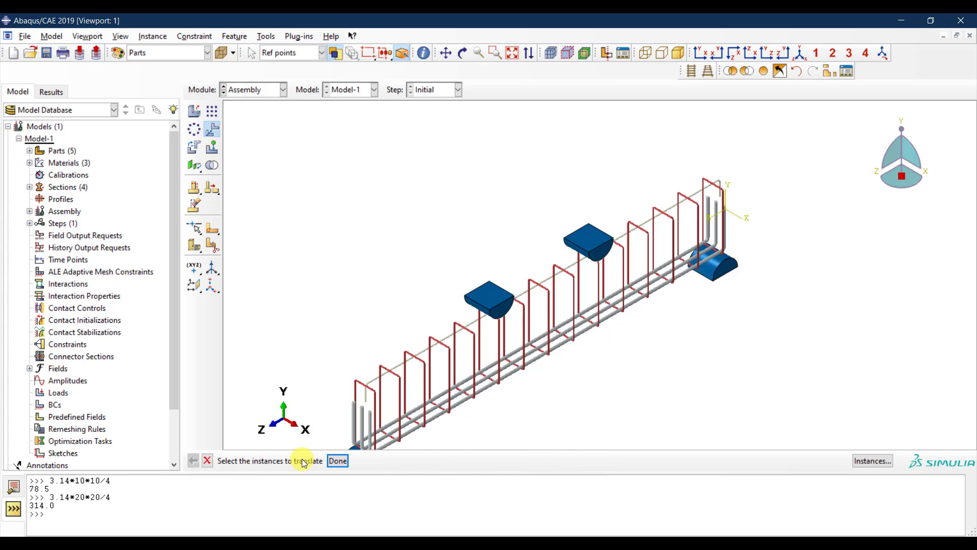
- Translate the top bar in the positive Z direction by an entered vector from the origin, bringing its hooked end to the end stirrup
click(784, 53)
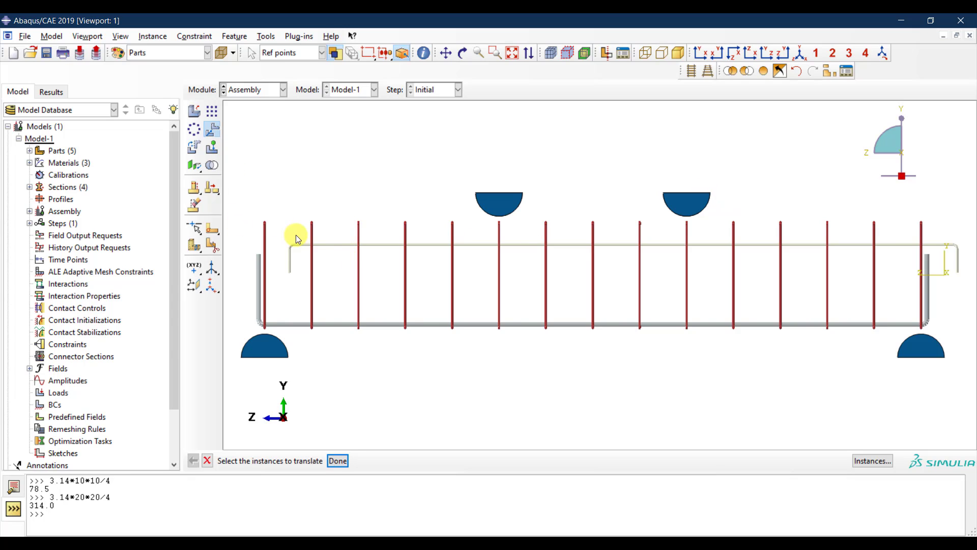
click(334, 246)
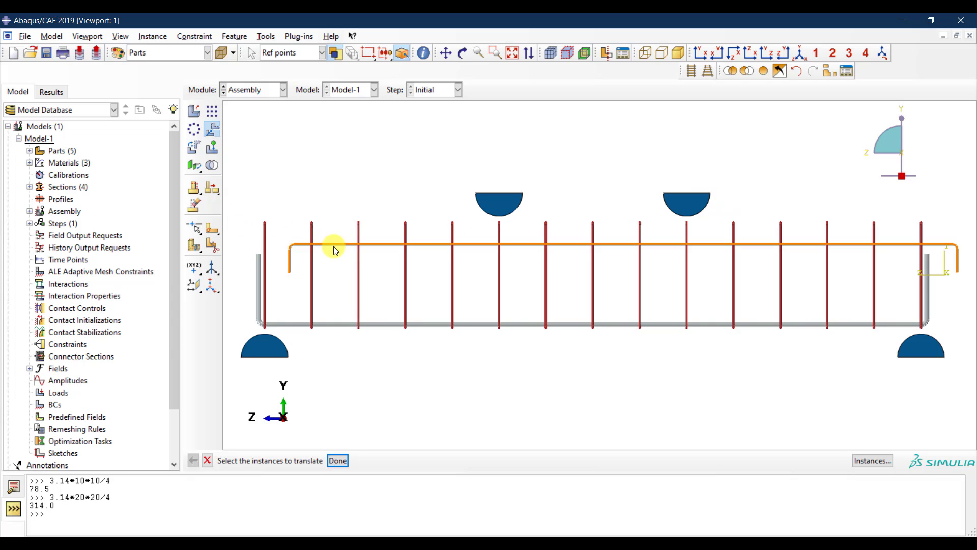
click(338, 460)
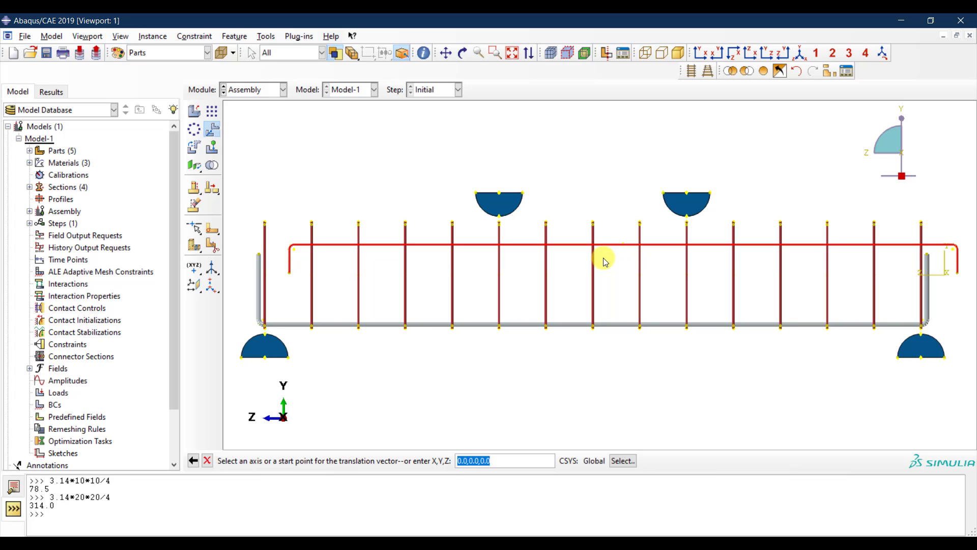
key(Return)
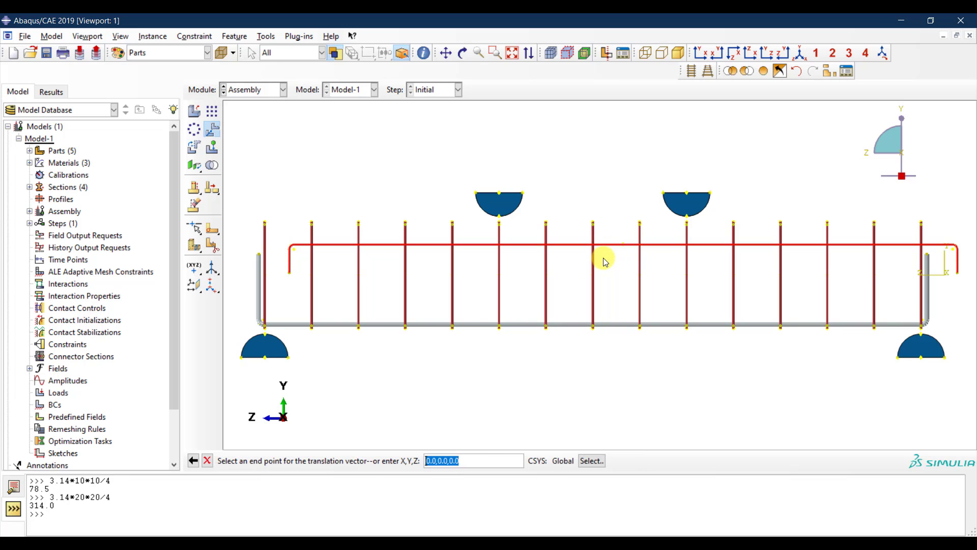
click(455, 459)
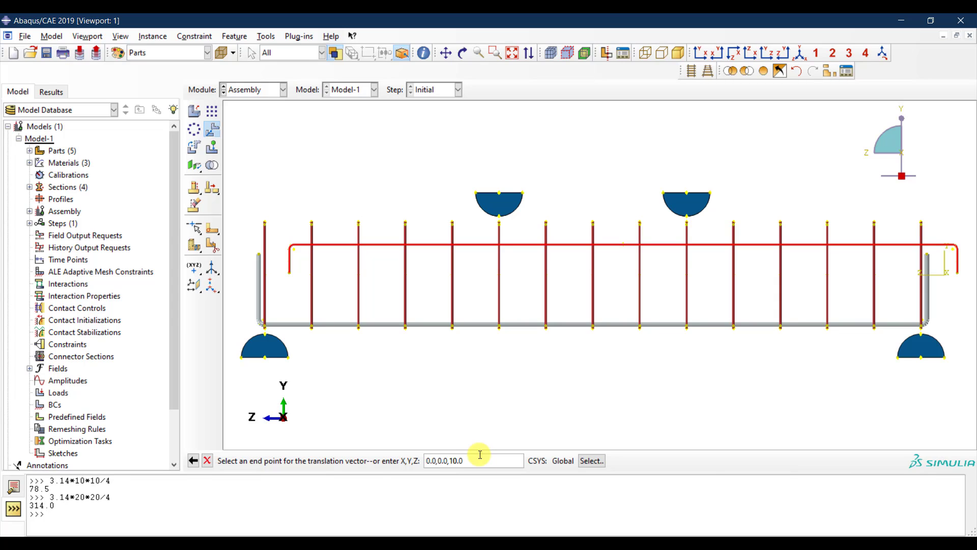
key(Return)
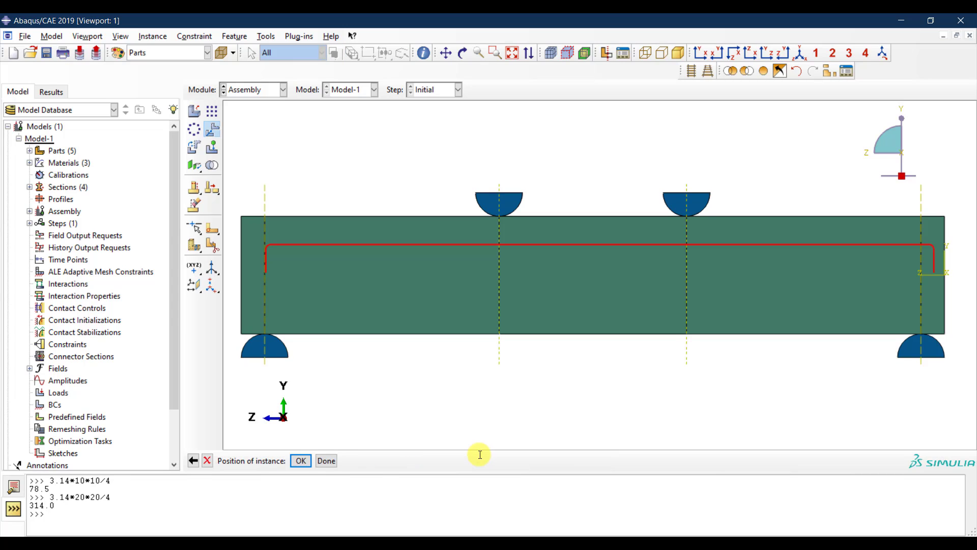
click(302, 462)
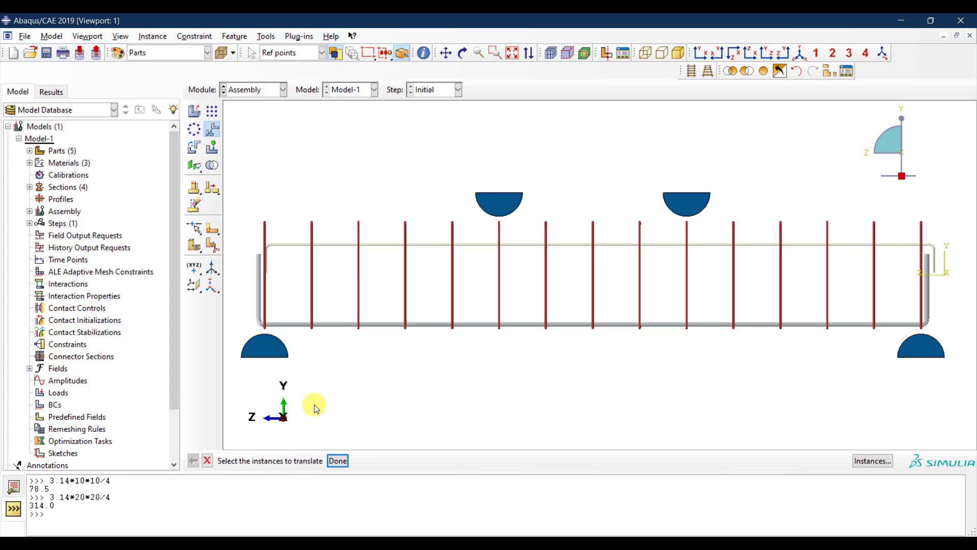
- Translate the top bar slightly farther in the positive Z direction from the origin so its hooked ends line up with the bottom bars' ends
click(521, 243)
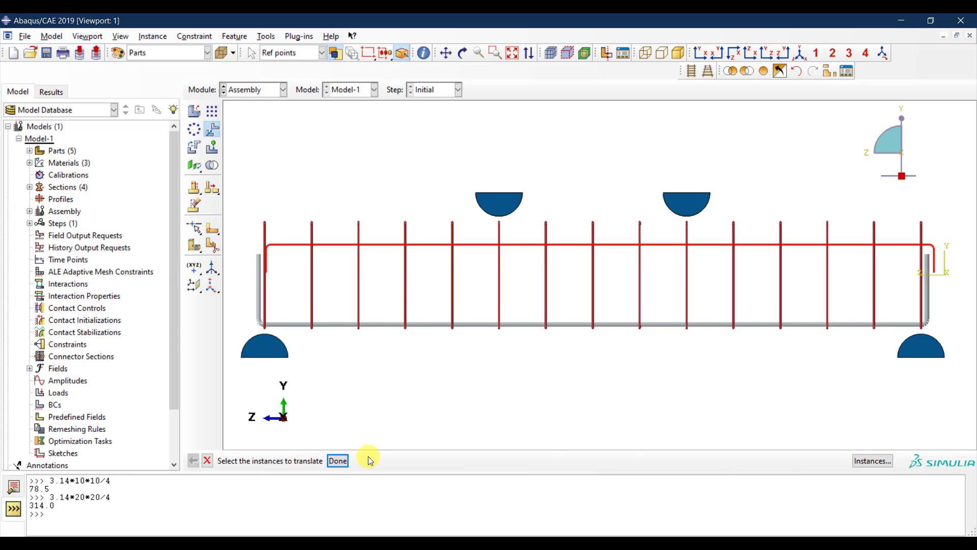
click(344, 461)
click(484, 460)
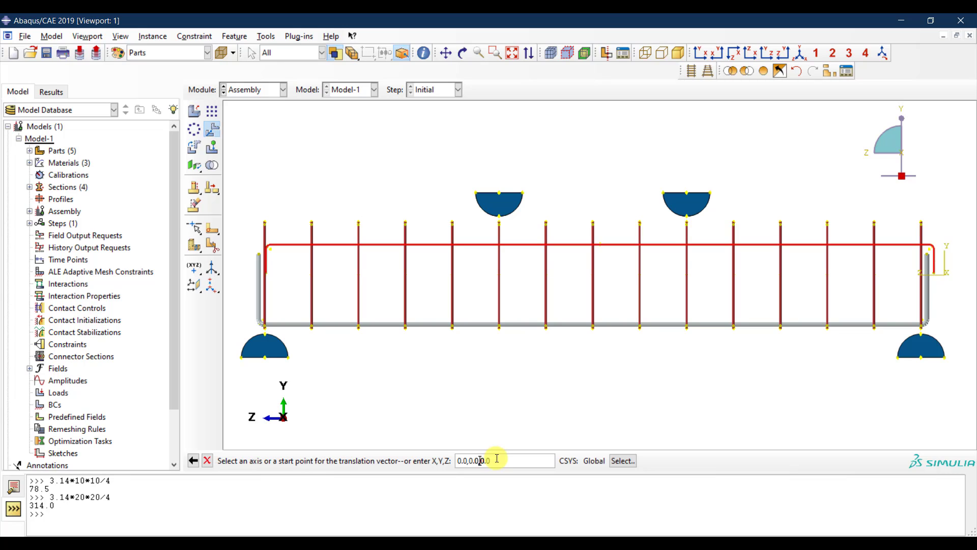
key(Return)
click(471, 460)
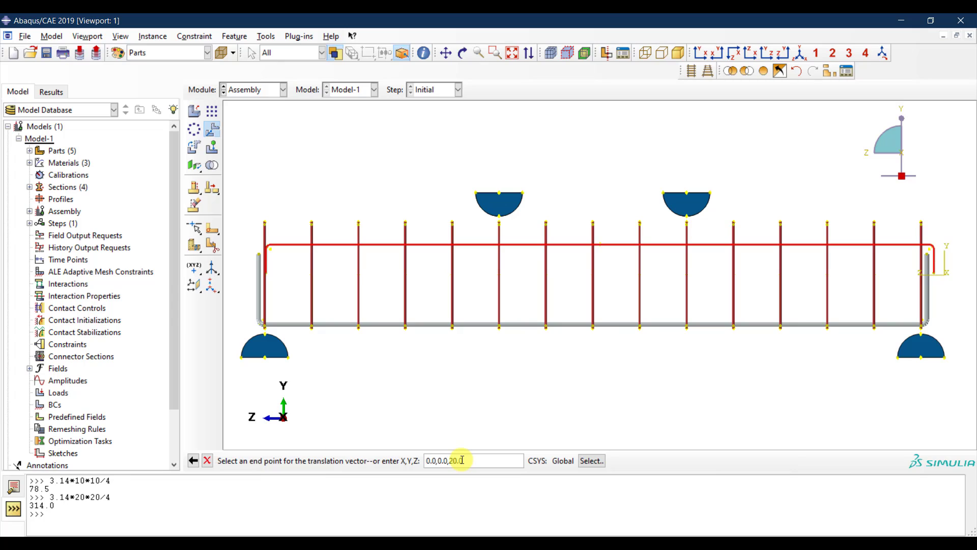
key(Return)
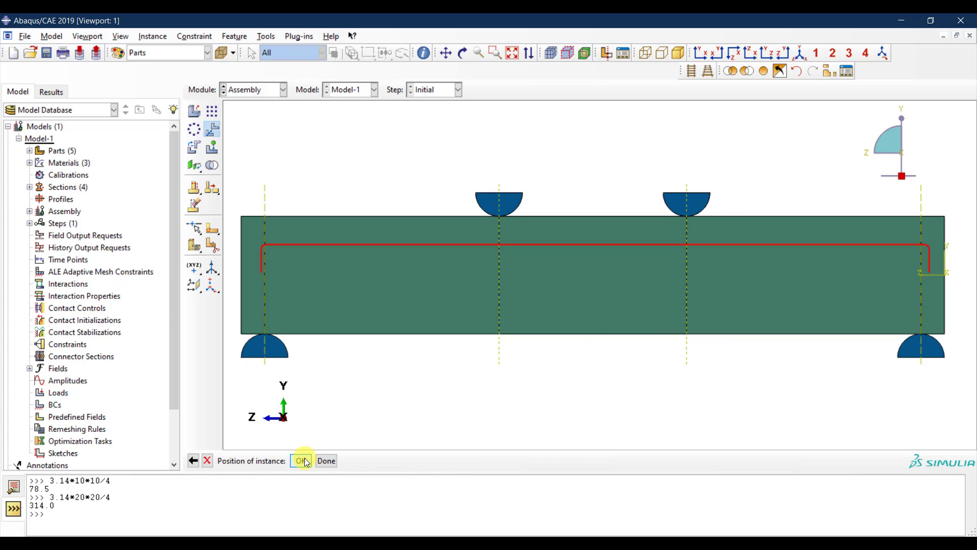
click(193, 460)
click(451, 460)
text(20.0)
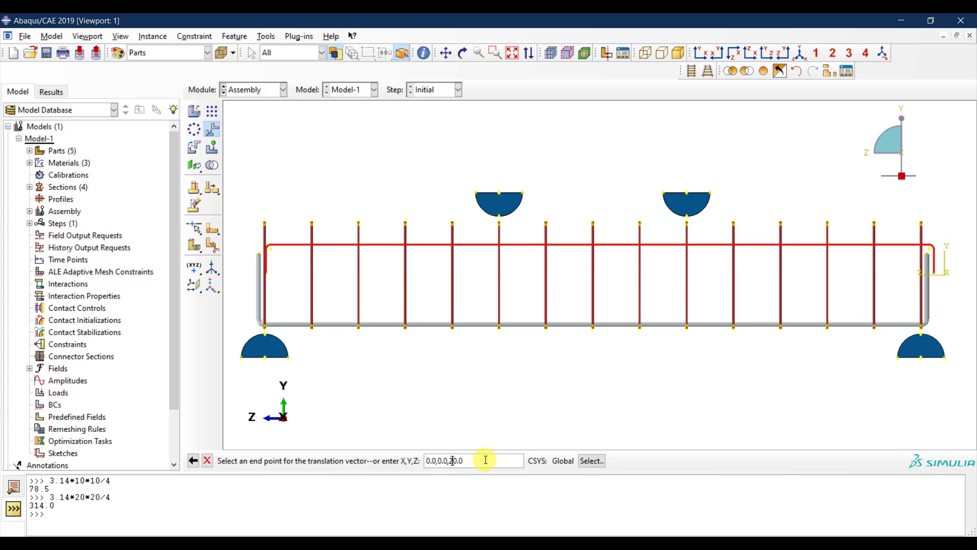
key(Return)
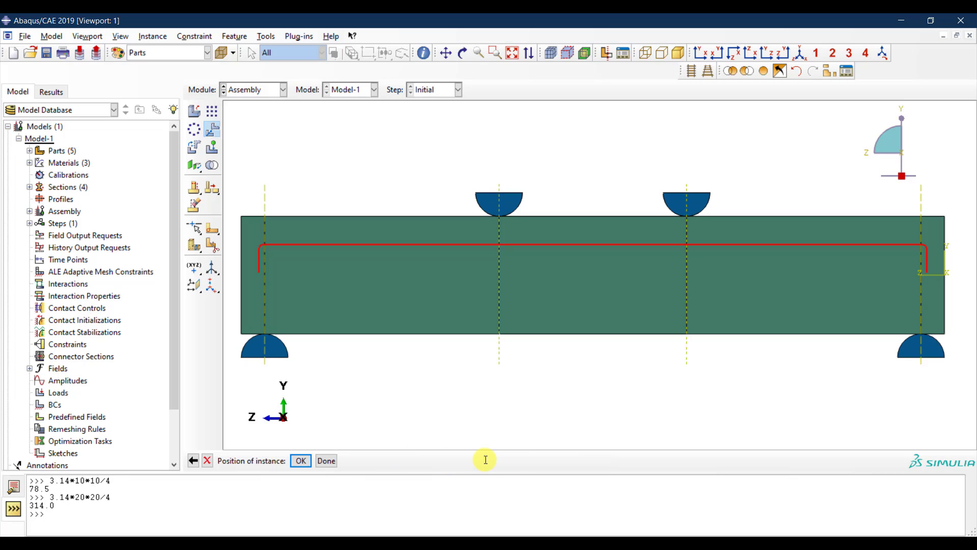
click(300, 461)
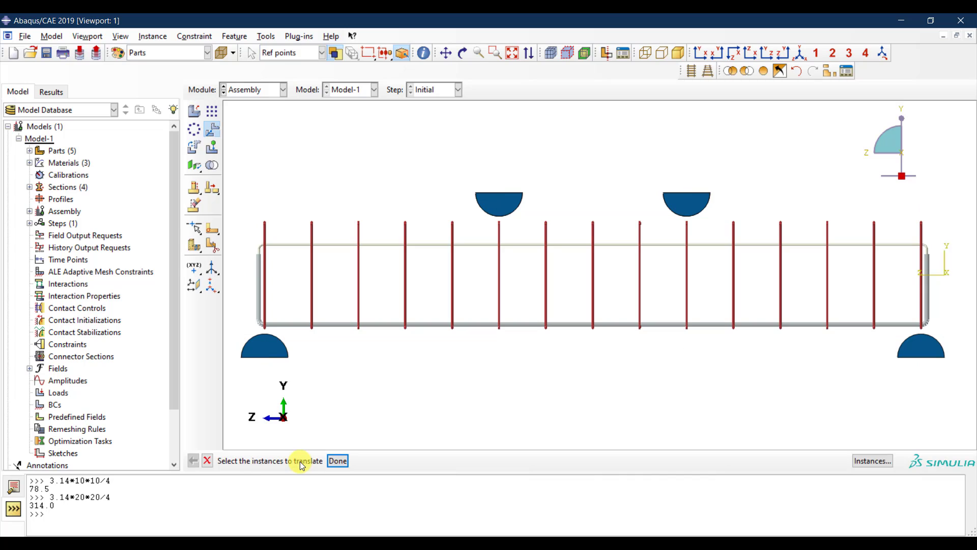
click(337, 460)
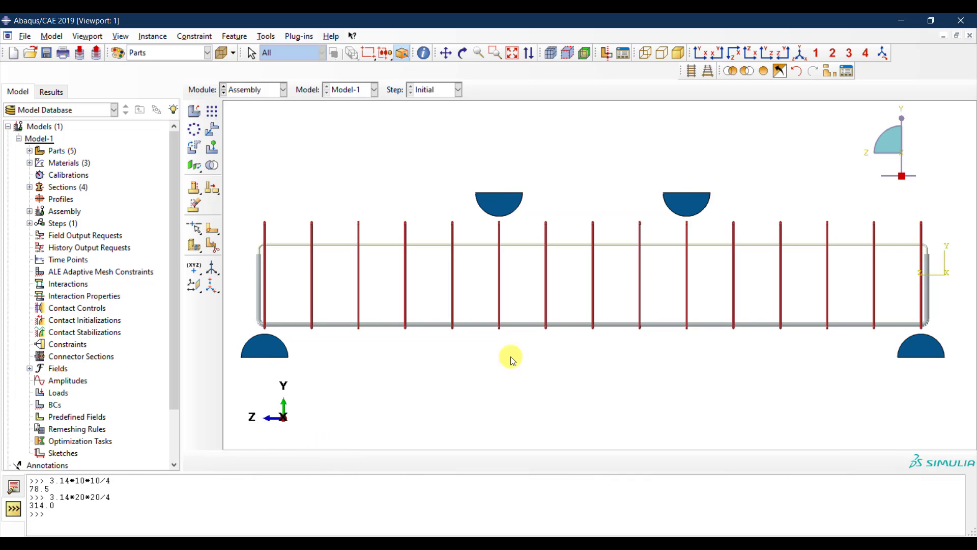
- Translate the top bar from its own midpoint to the midpoint of the midspan stirrup's top edge
click(800, 52)
click(704, 51)
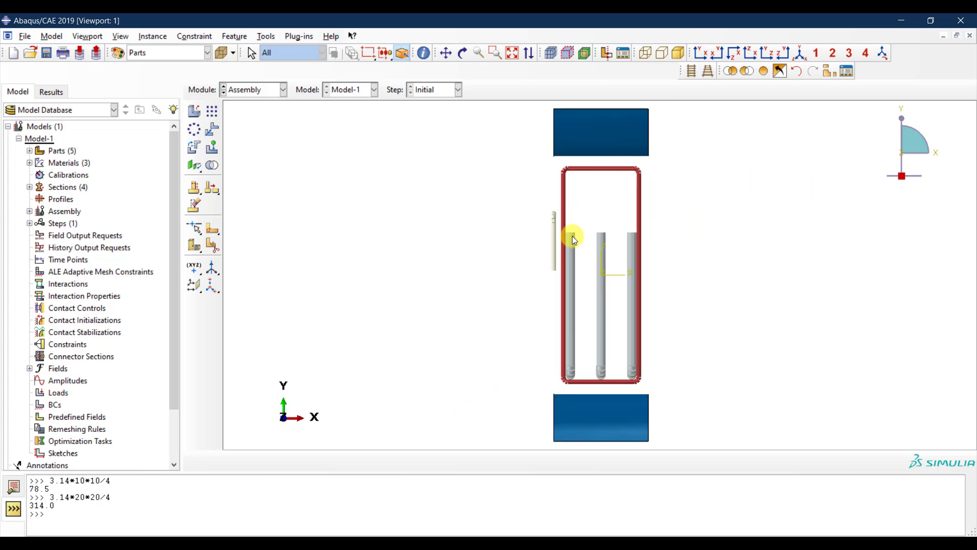
scroll(572, 236, up, 3)
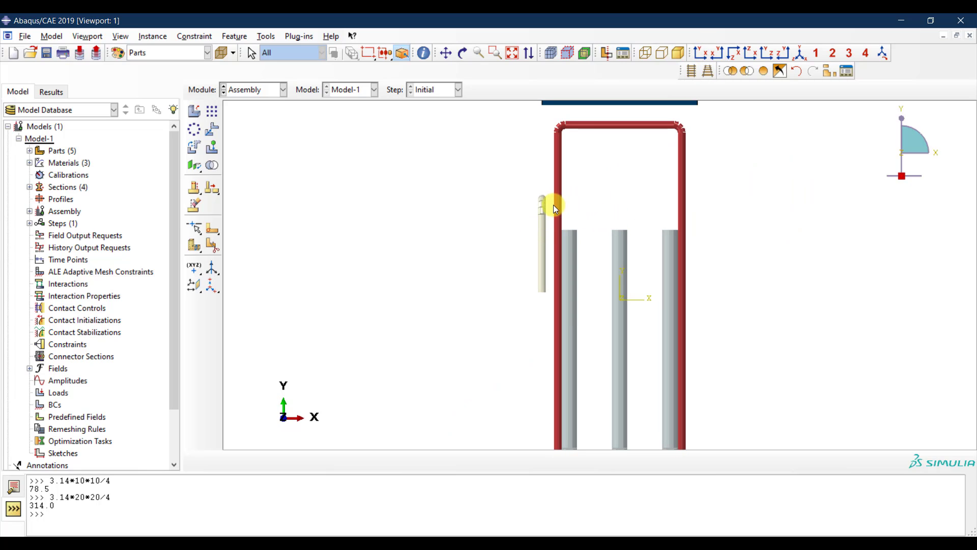
click(800, 52)
scroll(433, 360, up, 2)
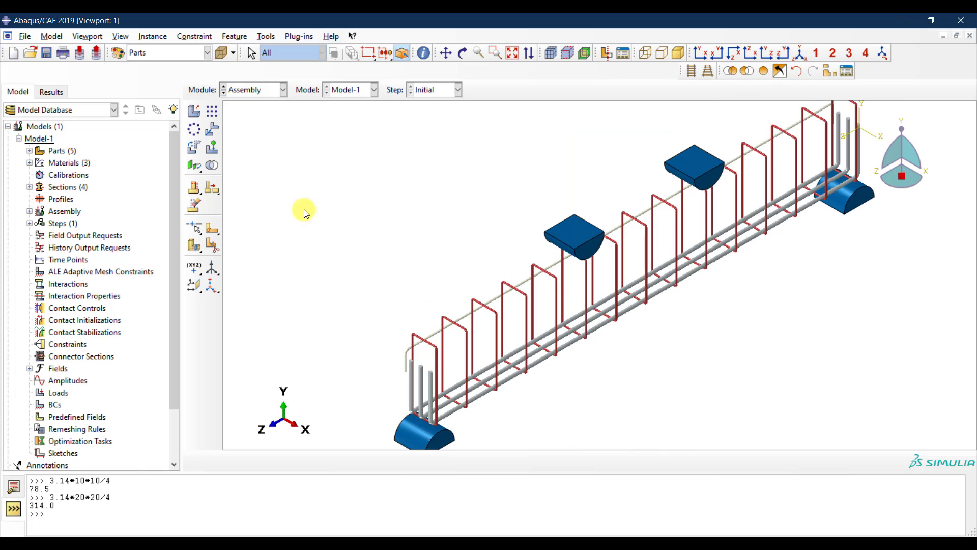
click(213, 130)
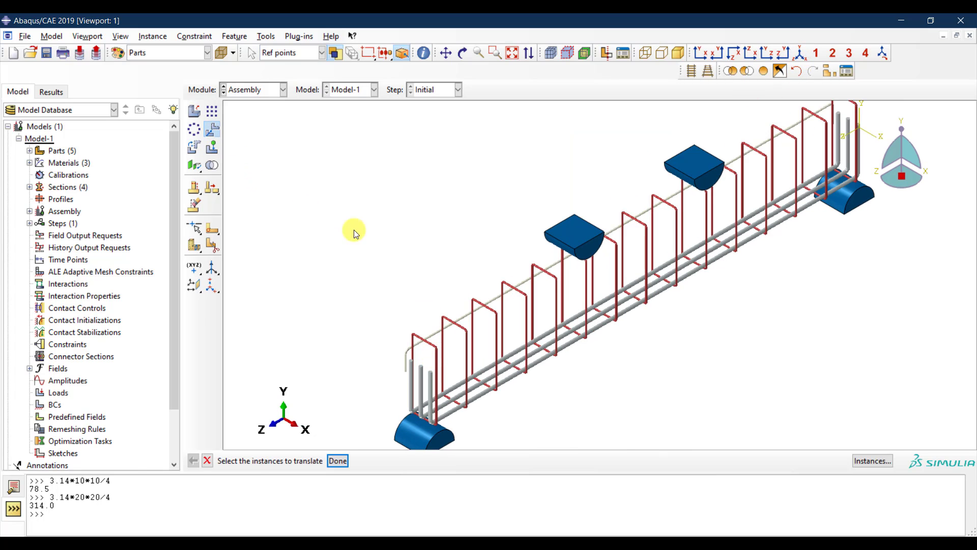
click(438, 332)
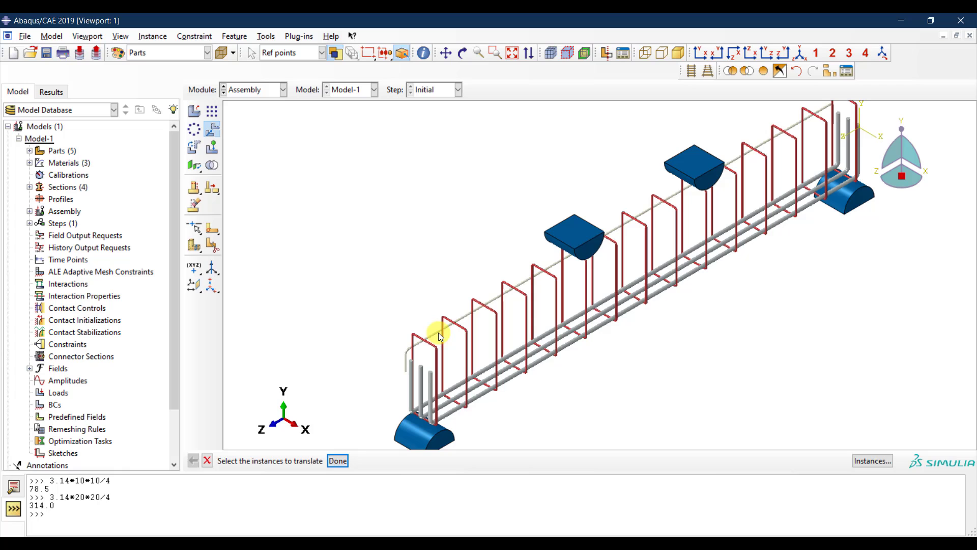
click(340, 462)
scroll(621, 212, up, 3)
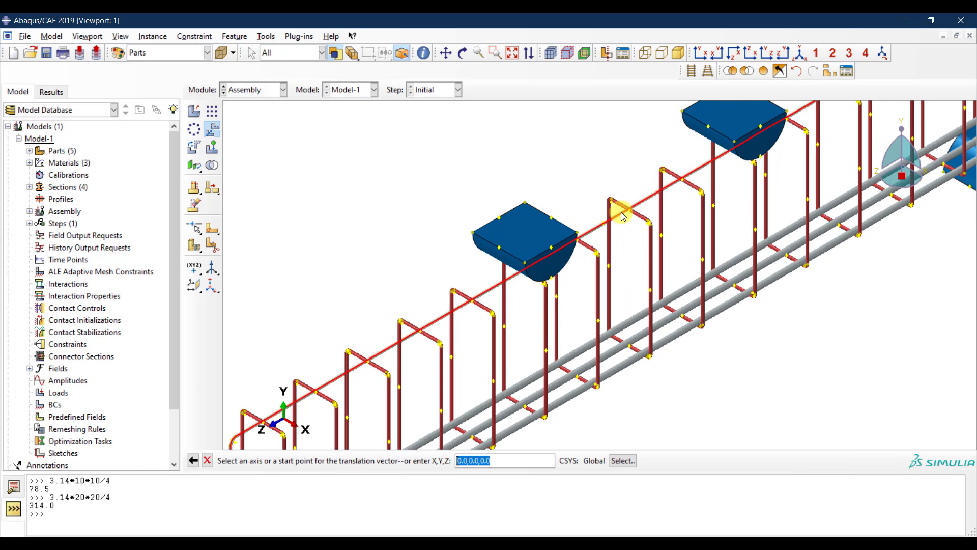
click(606, 226)
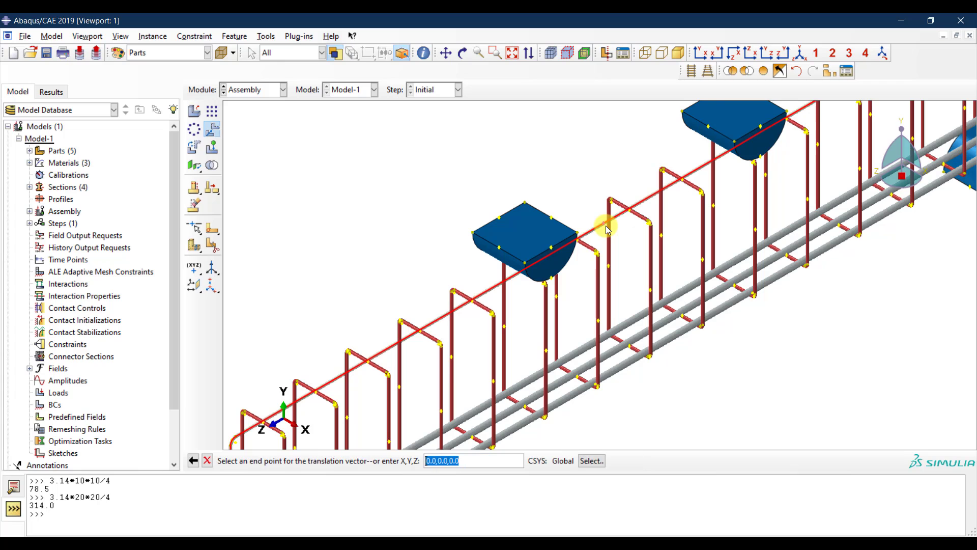
scroll(607, 224, down, 3)
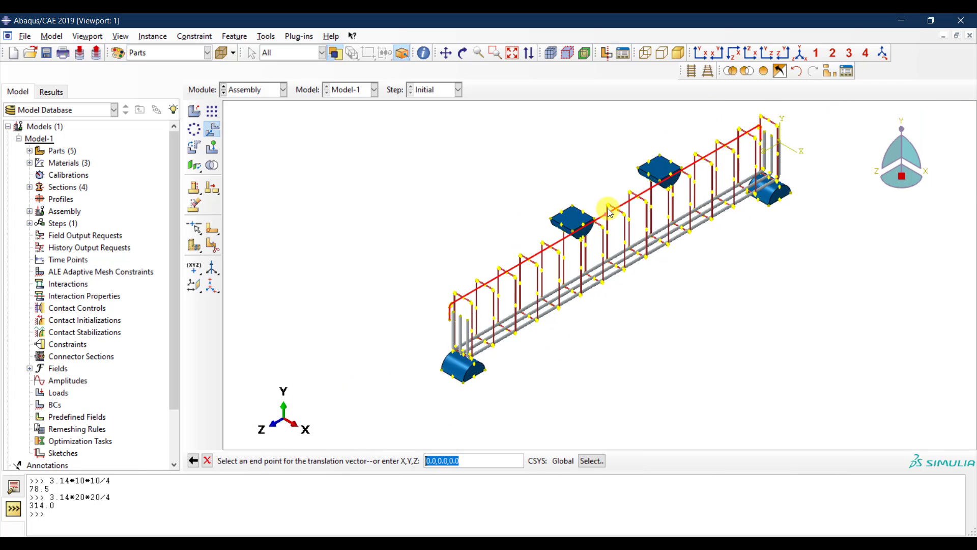
scroll(613, 210, up, 3)
scroll(627, 201, up, 2)
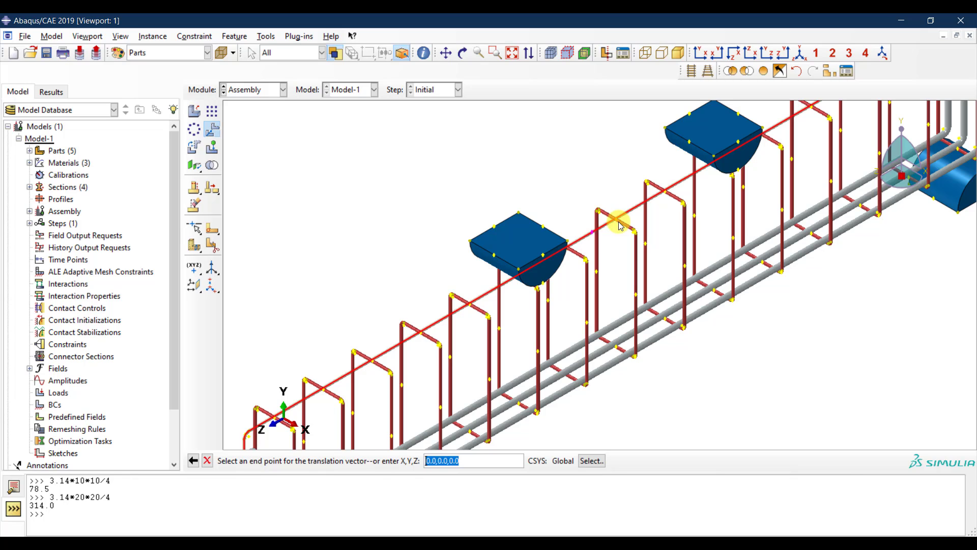
click(618, 223)
click(301, 460)
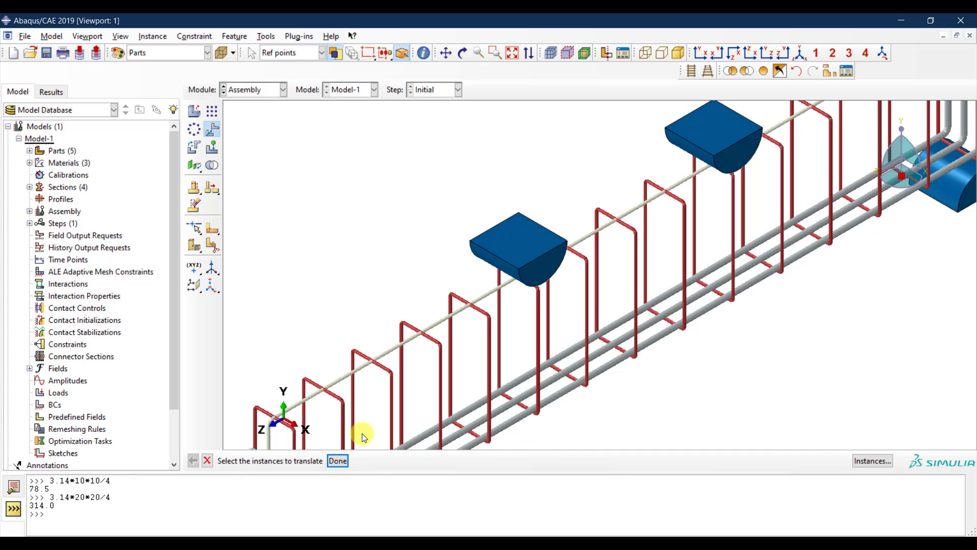
- Translate the top bar in the negative Y direction by an entered vector from the origin so it sits just below the stirrups' top edge
scroll(526, 228, down, 3)
click(527, 230)
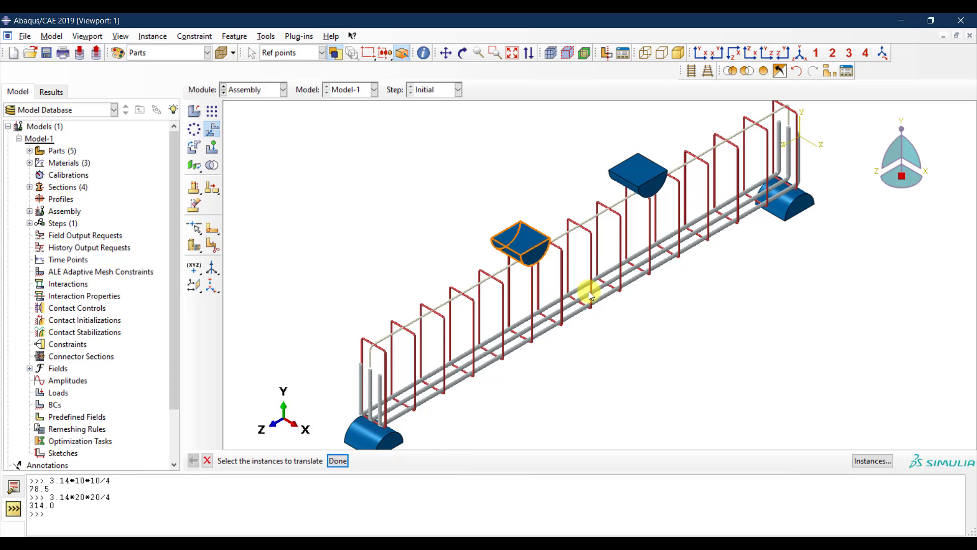
click(700, 53)
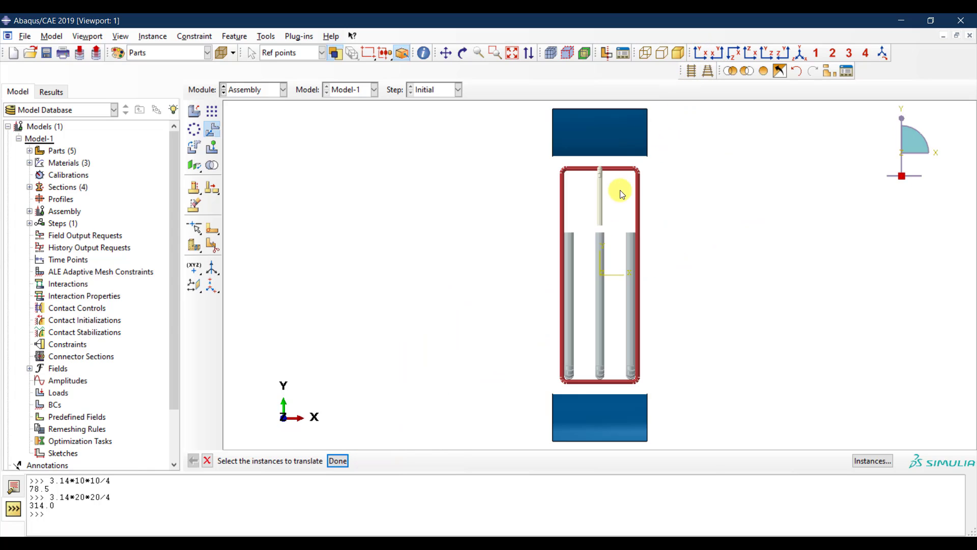
scroll(600, 163, up, 3)
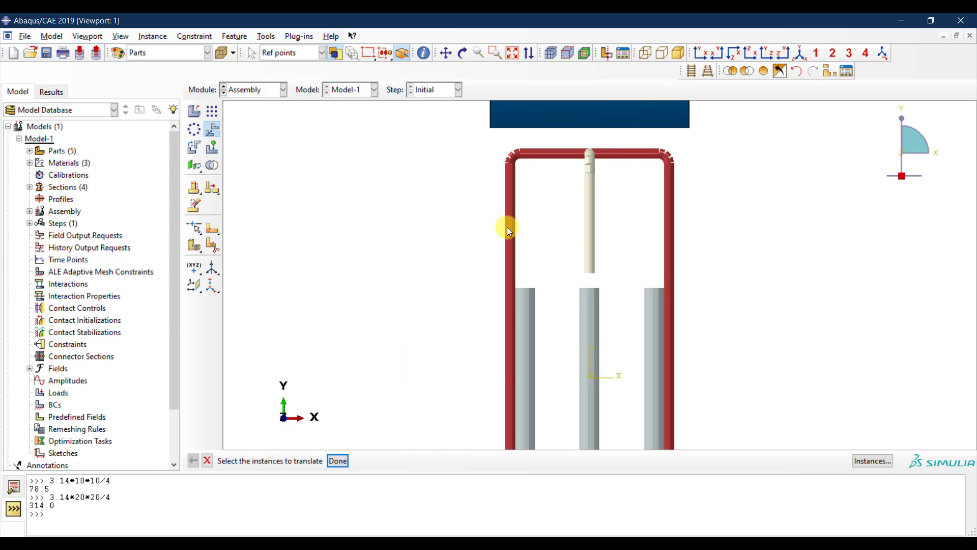
drag(642, 181, 560, 230)
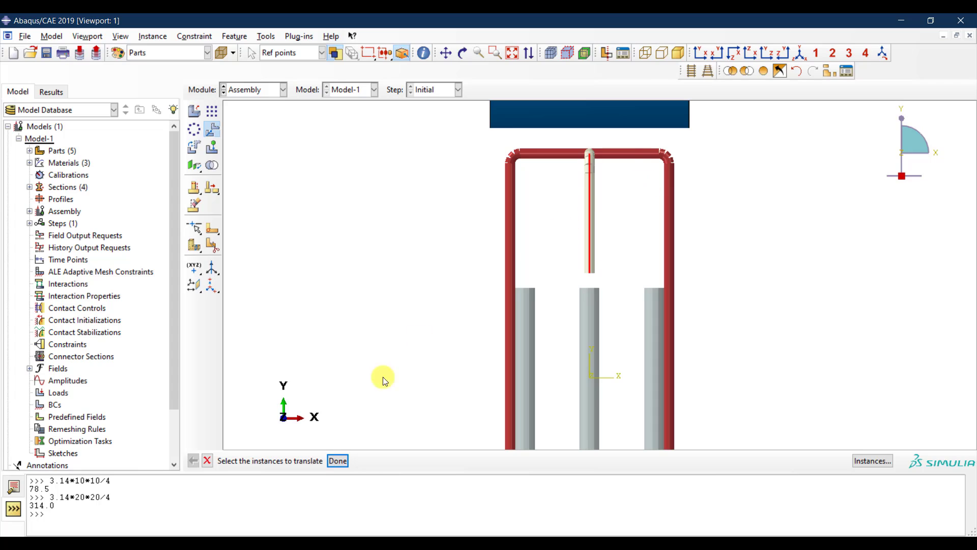
click(337, 460)
key(Return)
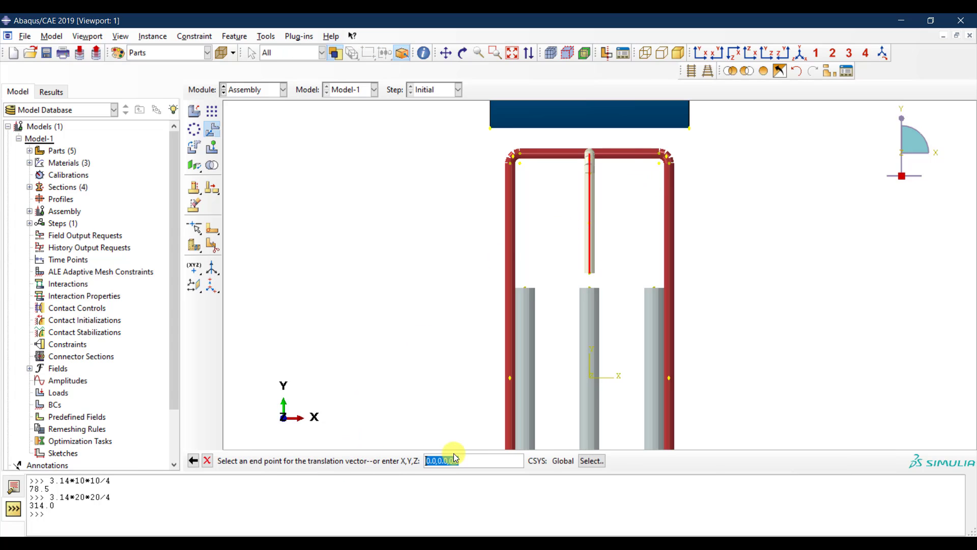
click(438, 460)
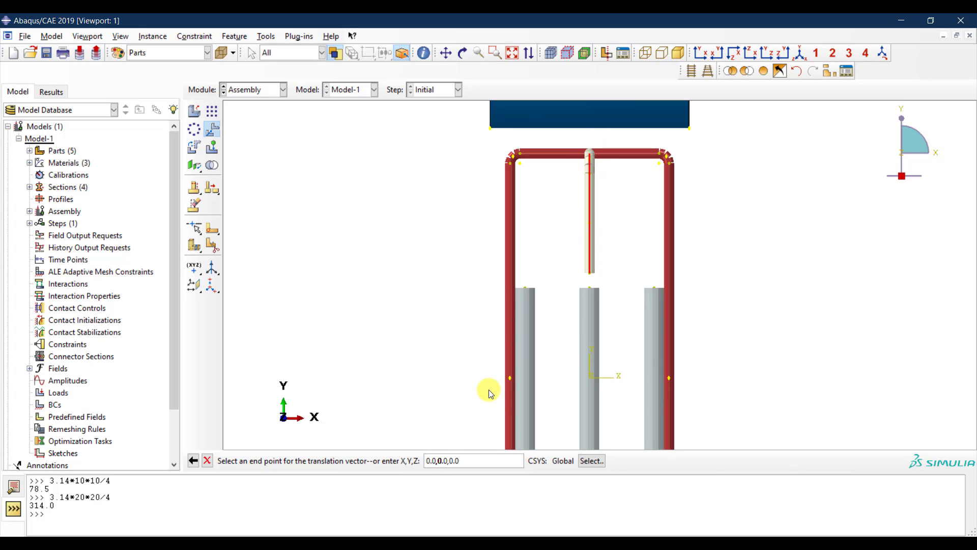
text(-1)
key(Return)
click(301, 461)
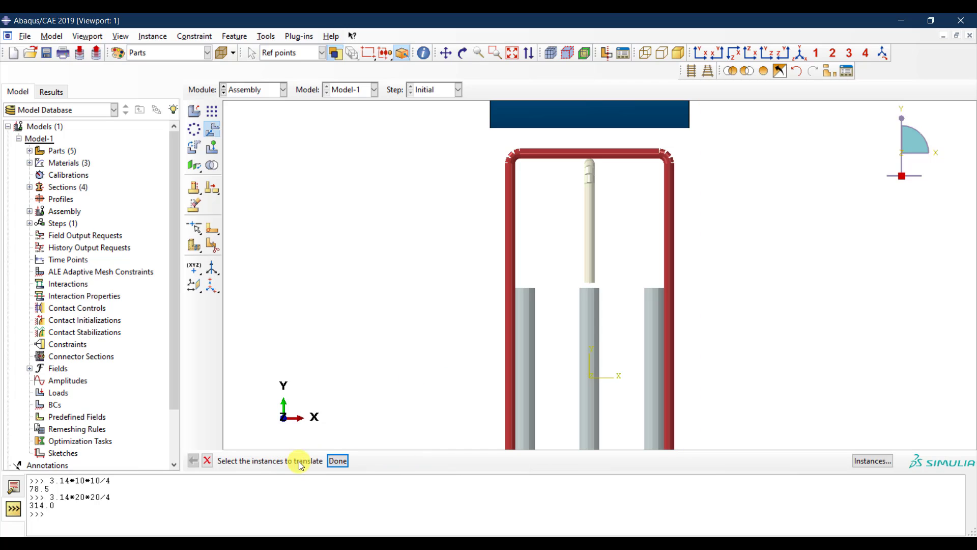
- Translate the top bar 65 in the positive X direction from the origin, aligning it with the outer bottom bar
click(590, 196)
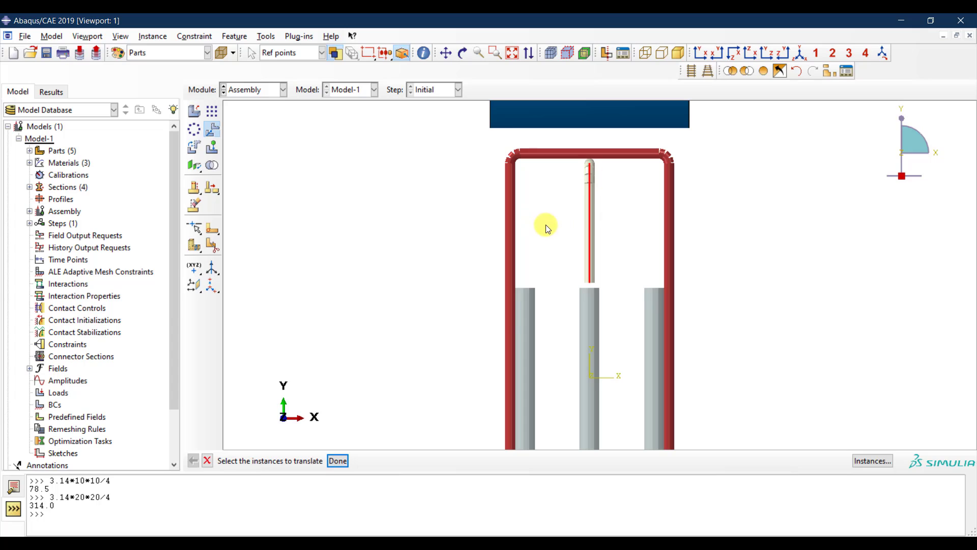
click(338, 460)
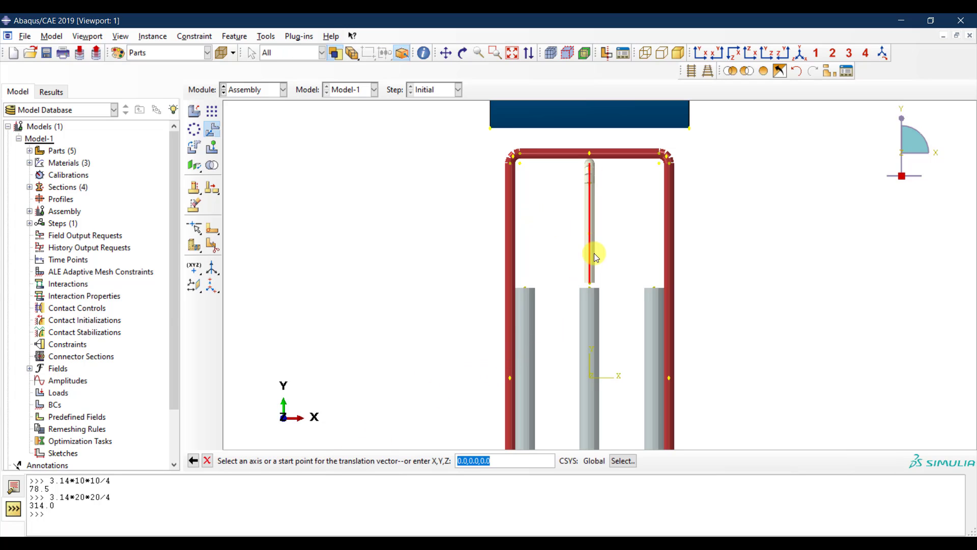
key(Return)
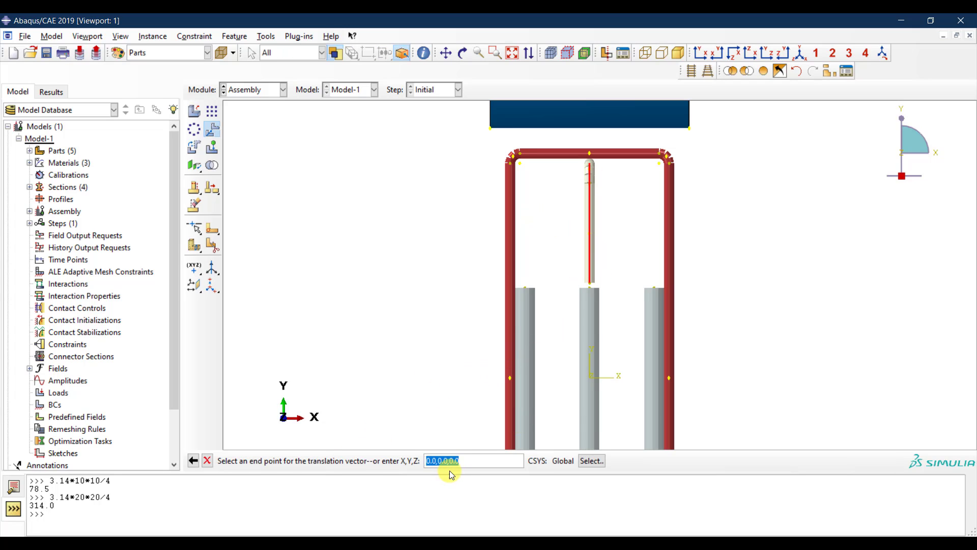
click(426, 460)
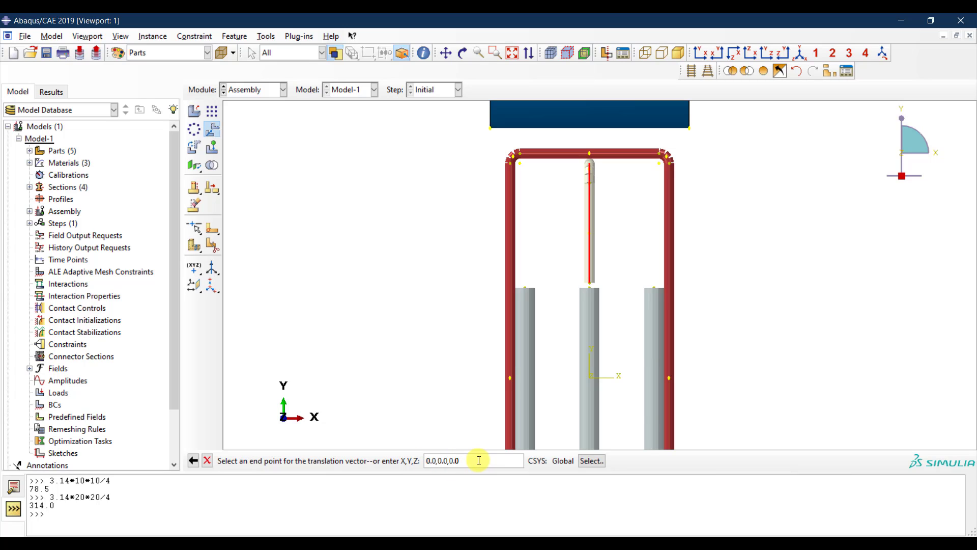
key(BackSpace)
text(65)
key(Return)
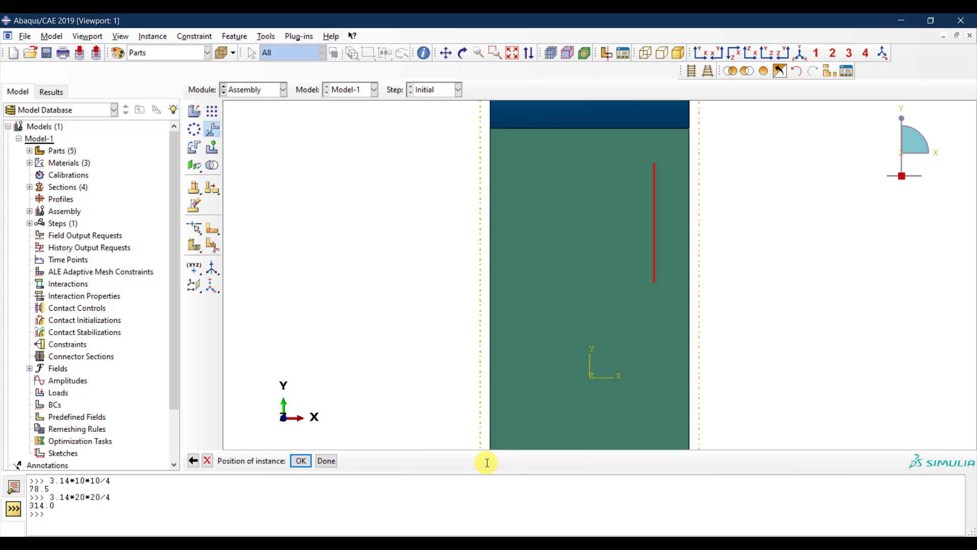
click(301, 461)
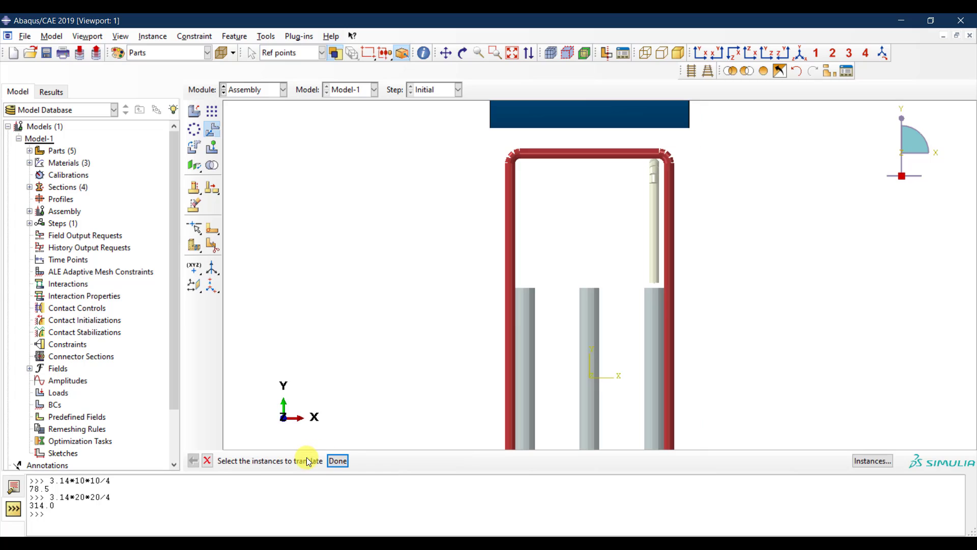
- Create a linear pattern of the top bar with 2 instances at an offset of 130 in direction 1 and a single instance in direction 2
click(212, 111)
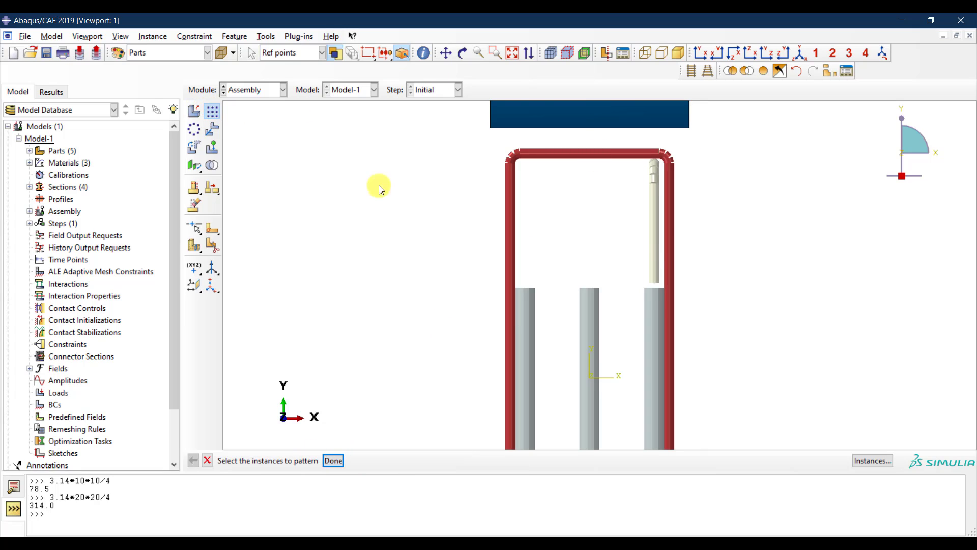
click(656, 236)
click(334, 462)
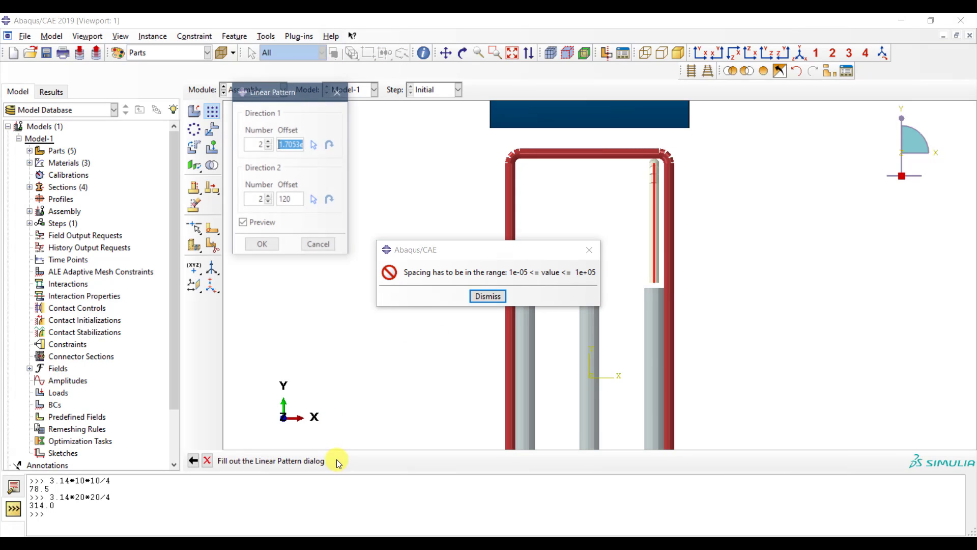
click(488, 296)
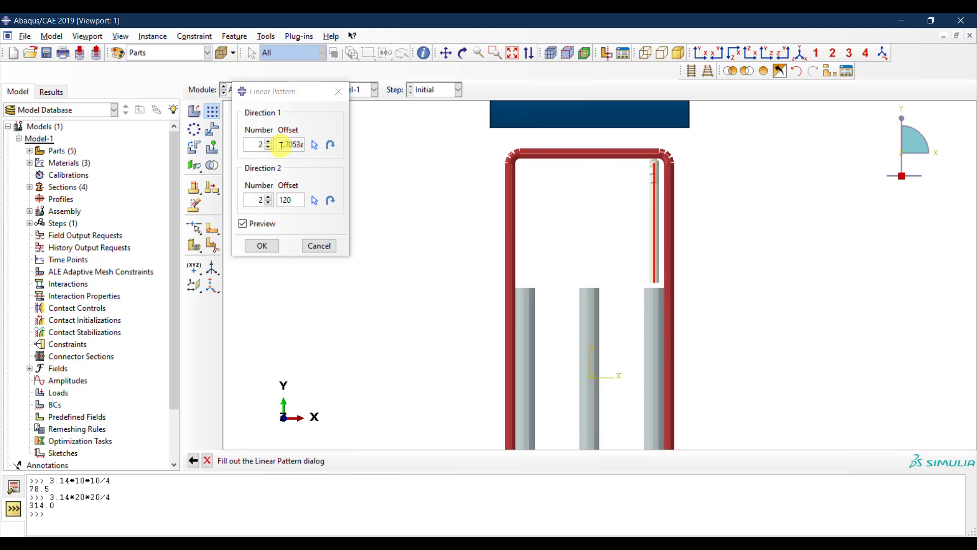
click(269, 203)
click(290, 192)
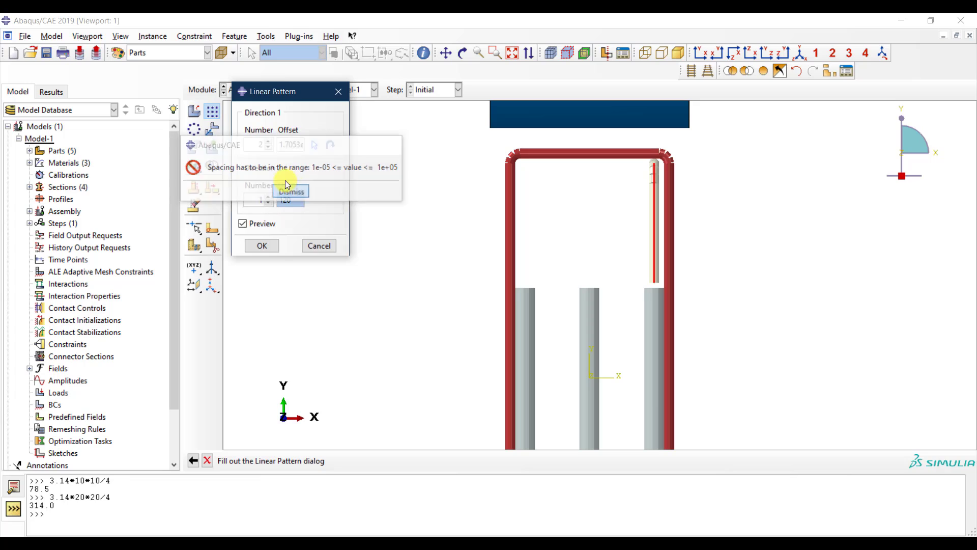
triple_click(286, 146)
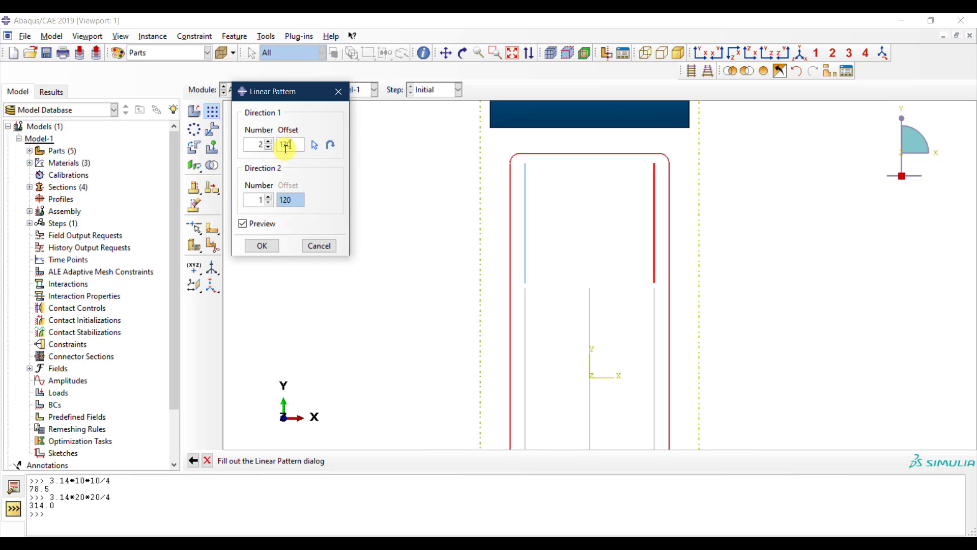
text(130)
click(263, 246)
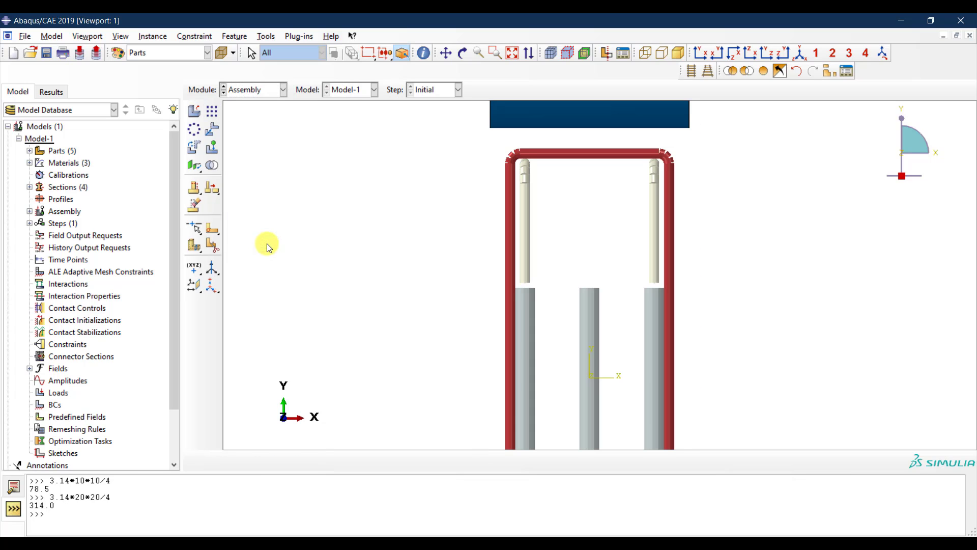
- Show the complete beam assembly in isometric view and make it more translucent so the reinforcement cage can be seen inside the concrete
click(798, 57)
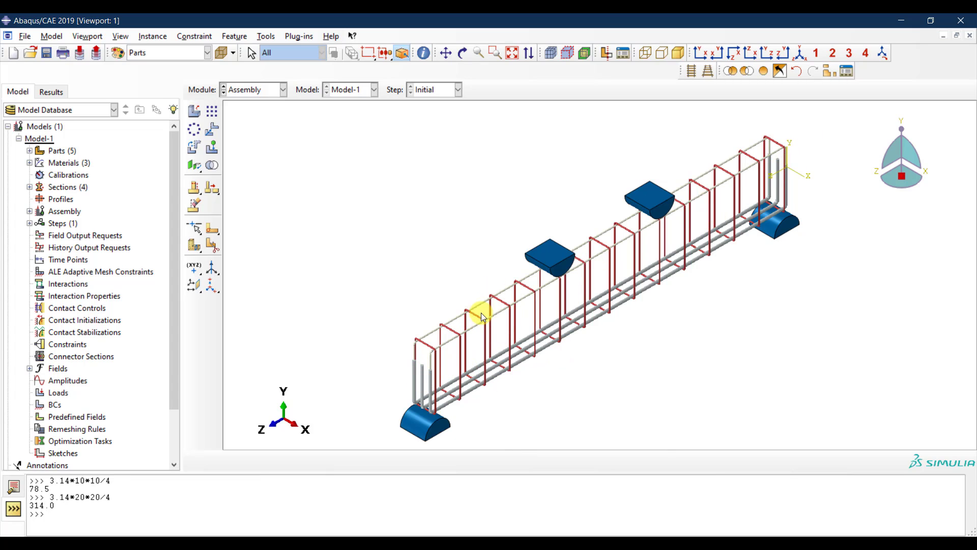
click(765, 70)
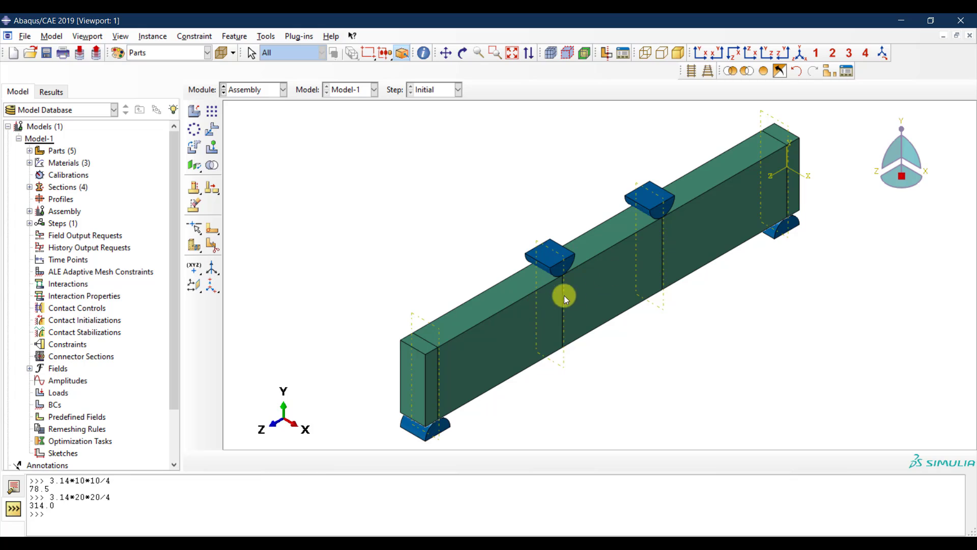
click(222, 60)
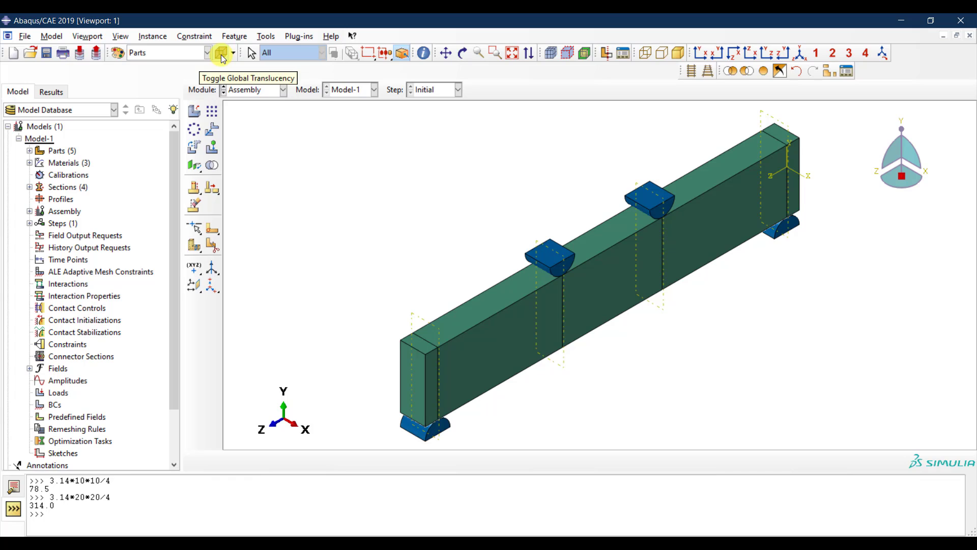
click(222, 56)
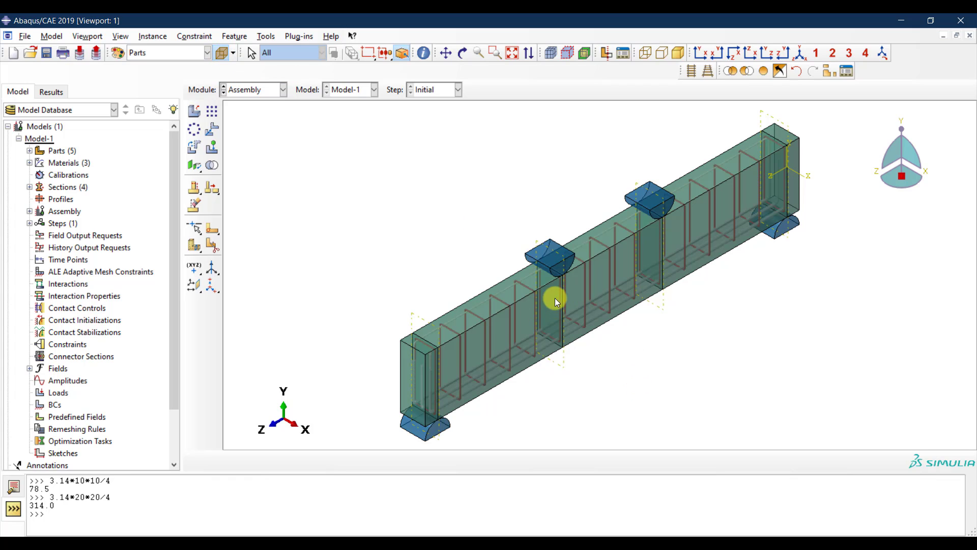
click(235, 56)
mouse_move(241, 82)
mouse_down()
mouse_move(241, 112)
mouse_move(239, 79)
mouse_move(240, 90)
mouse_up()
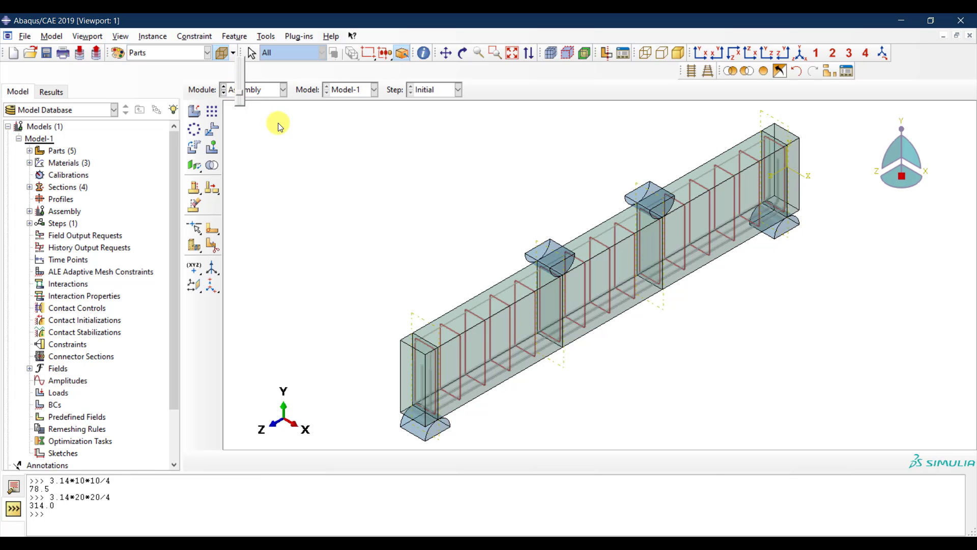
click(295, 153)
- Create a Dynamic, Explicit step named Loading-Step after the Initial step, with a time period of 10
click(259, 91)
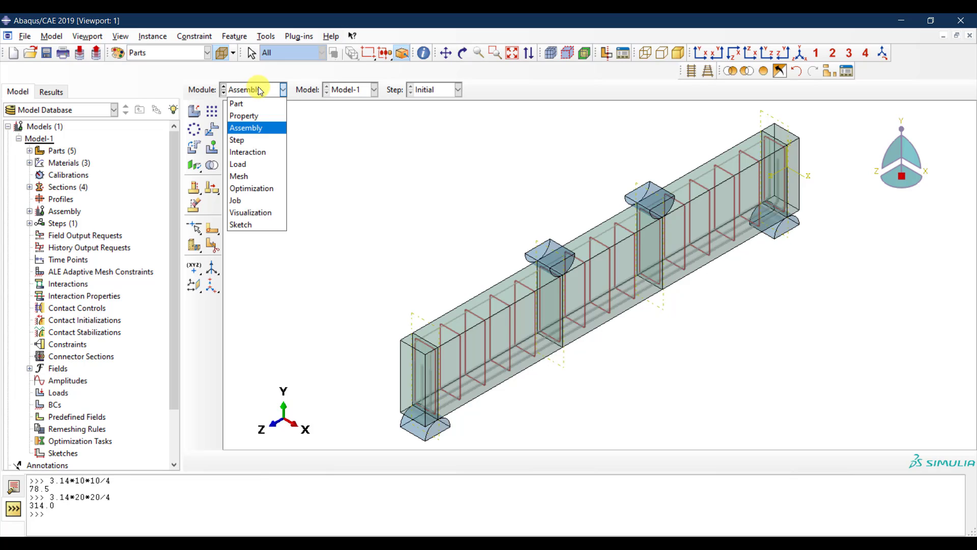
click(258, 140)
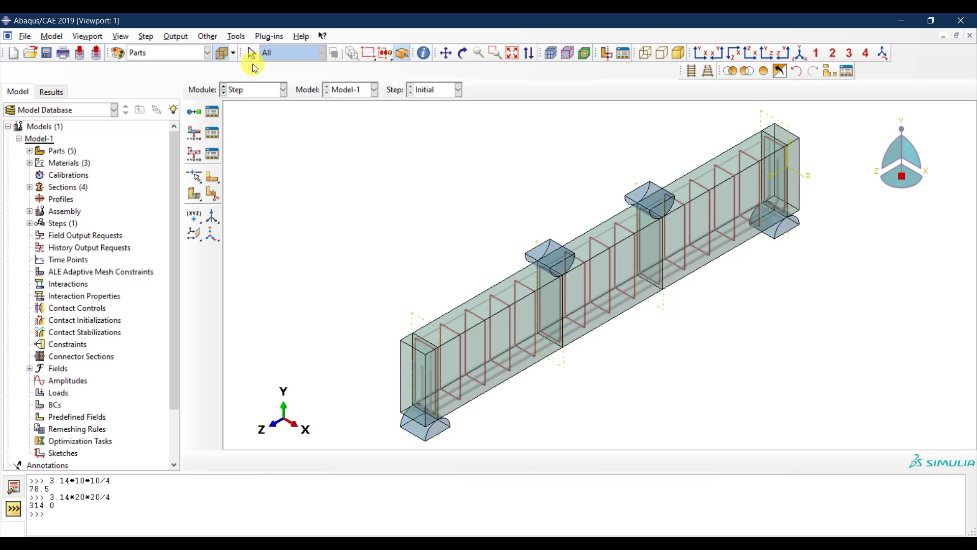
click(194, 112)
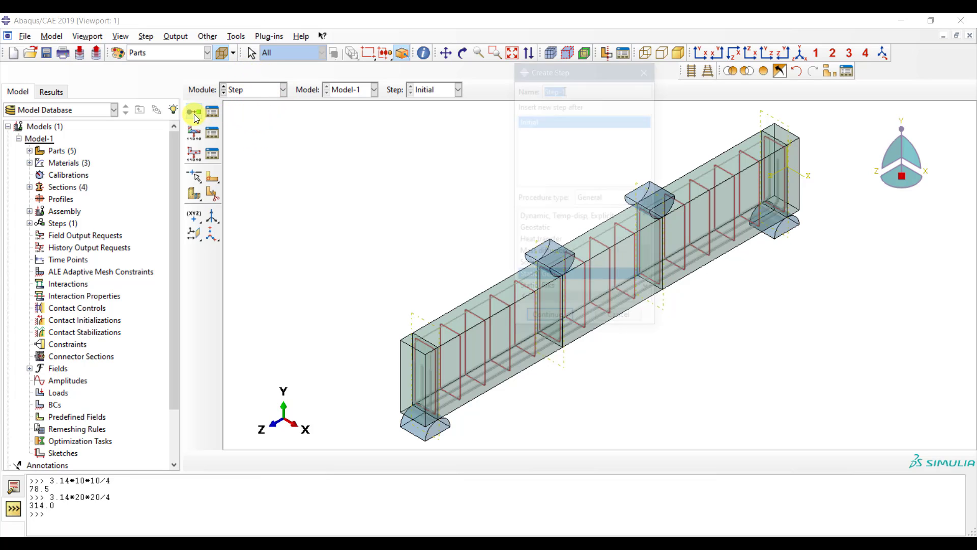
text(Lo)
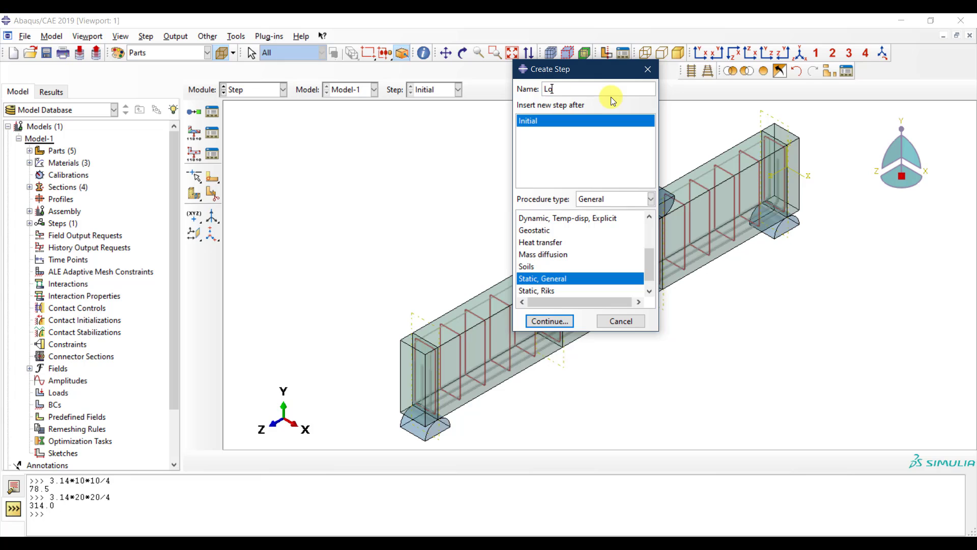
text(ading-Step)
scroll(591, 229, up, 2)
click(579, 277)
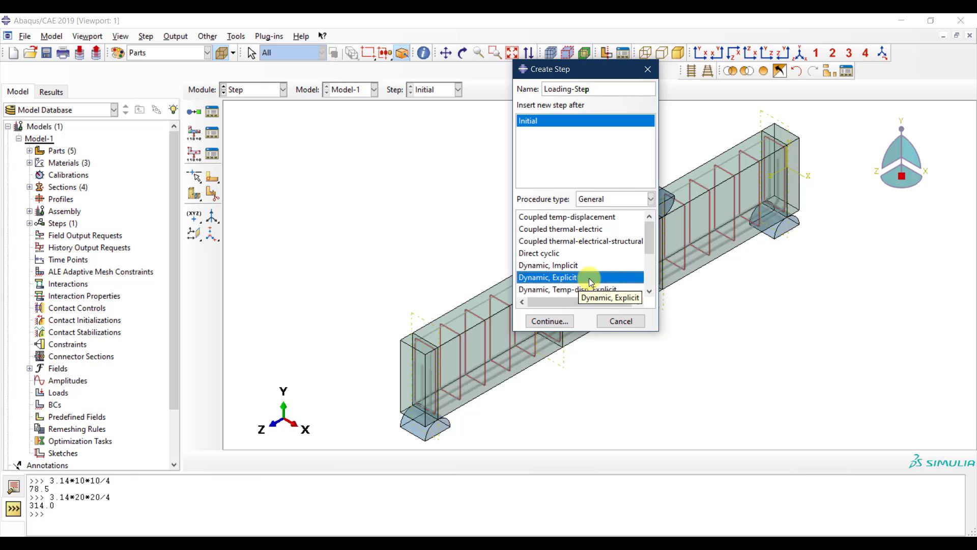
click(550, 322)
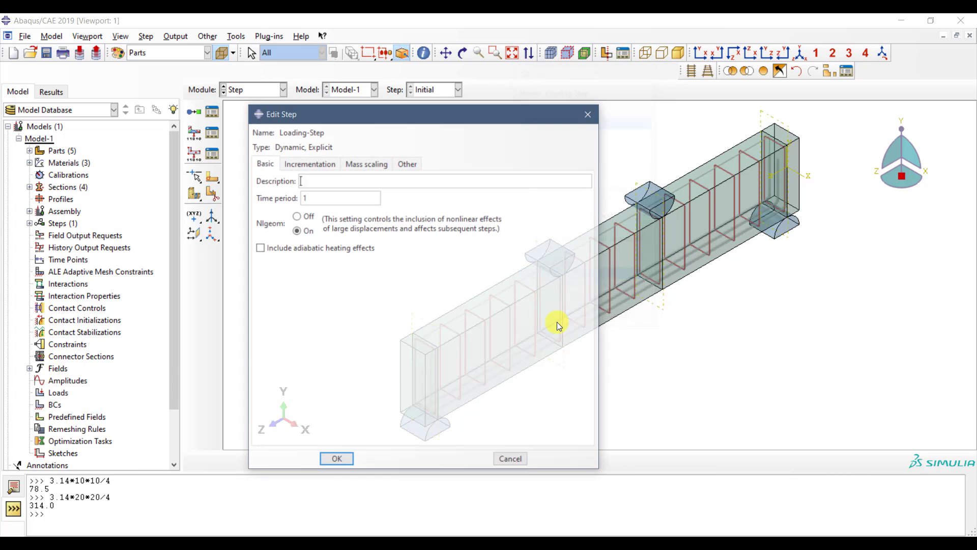
double_click(325, 195)
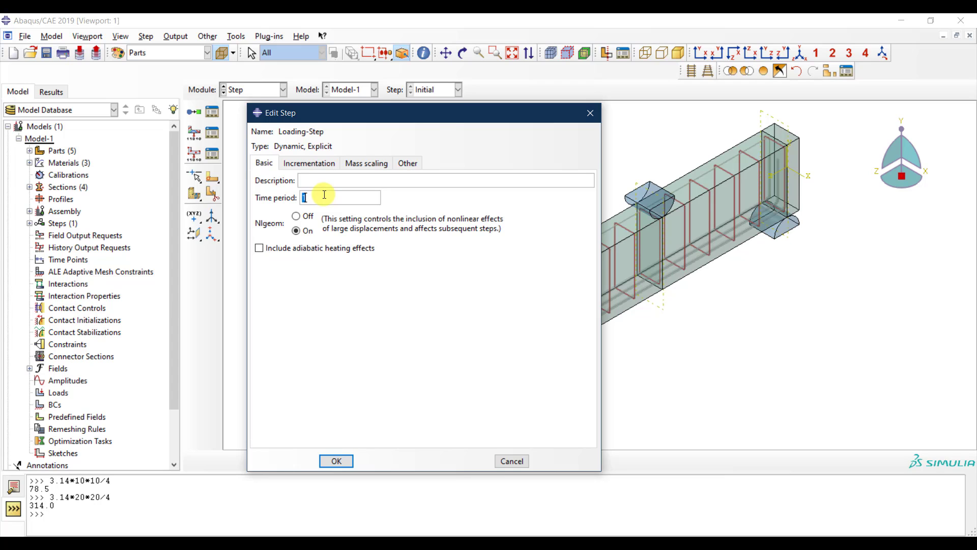
text(10)
click(336, 461)
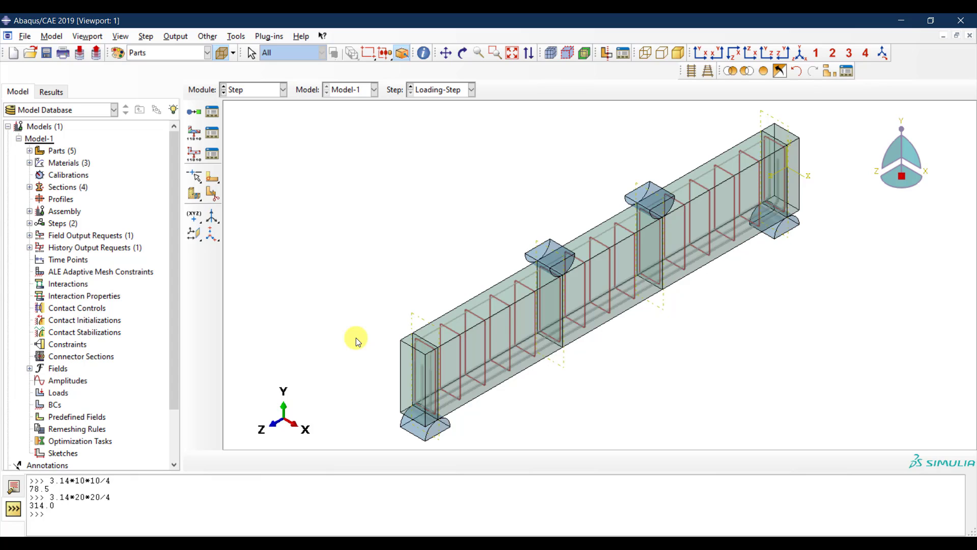
- Create a contact interaction property with tangential behavior using the Penalty friction formulation and a friction coefficient of 0.35
click(258, 89)
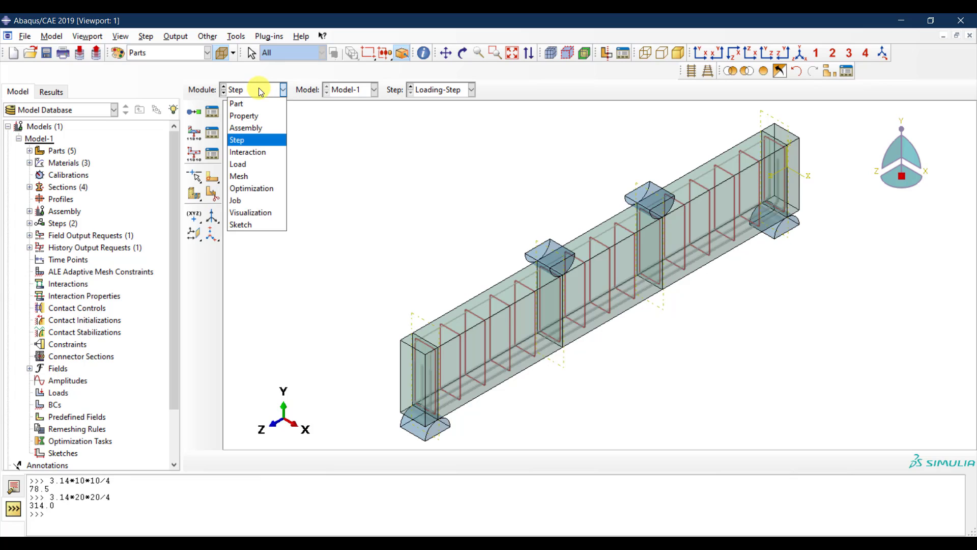
click(260, 153)
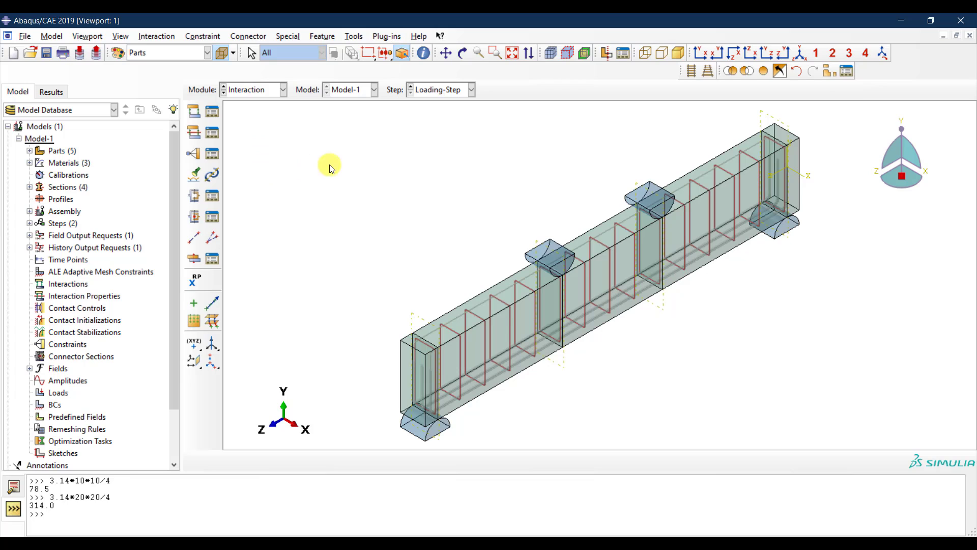
click(214, 133)
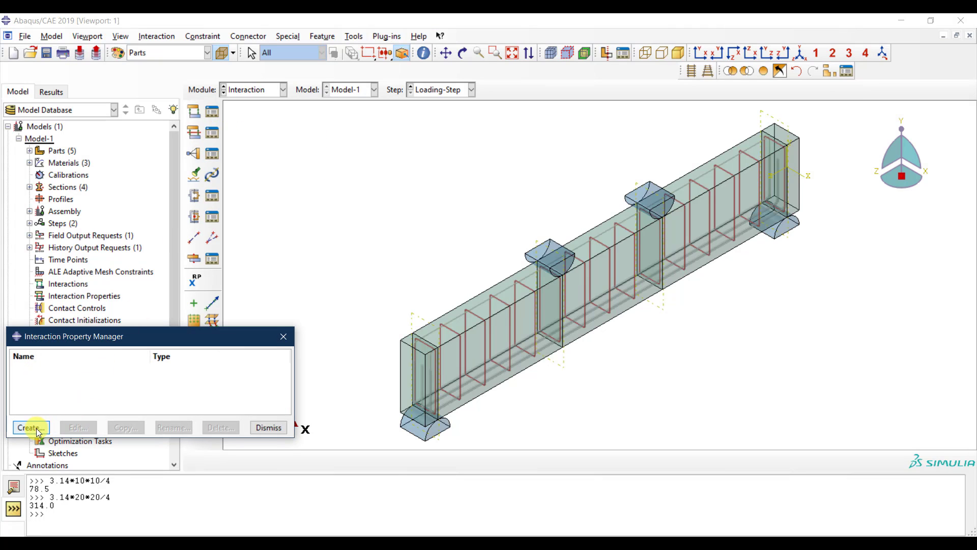
click(36, 429)
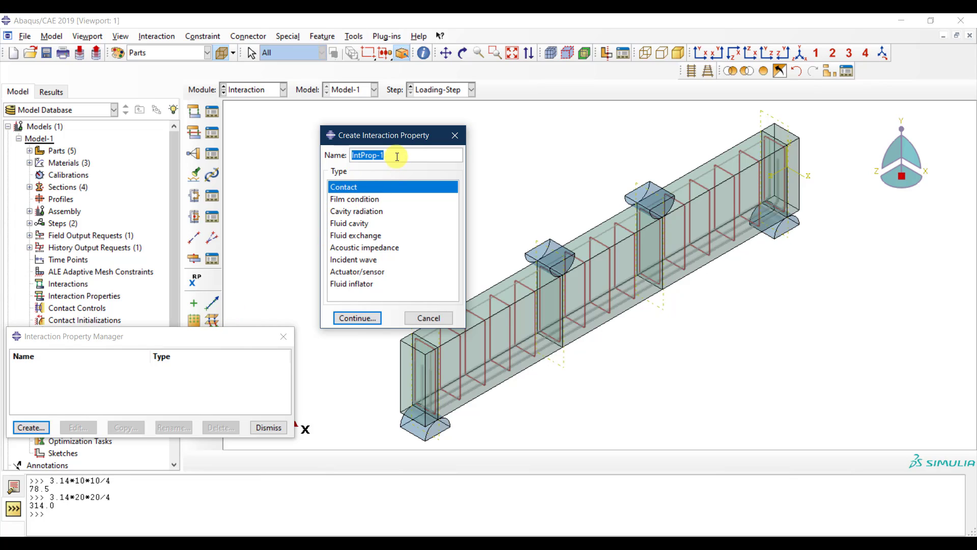
click(362, 322)
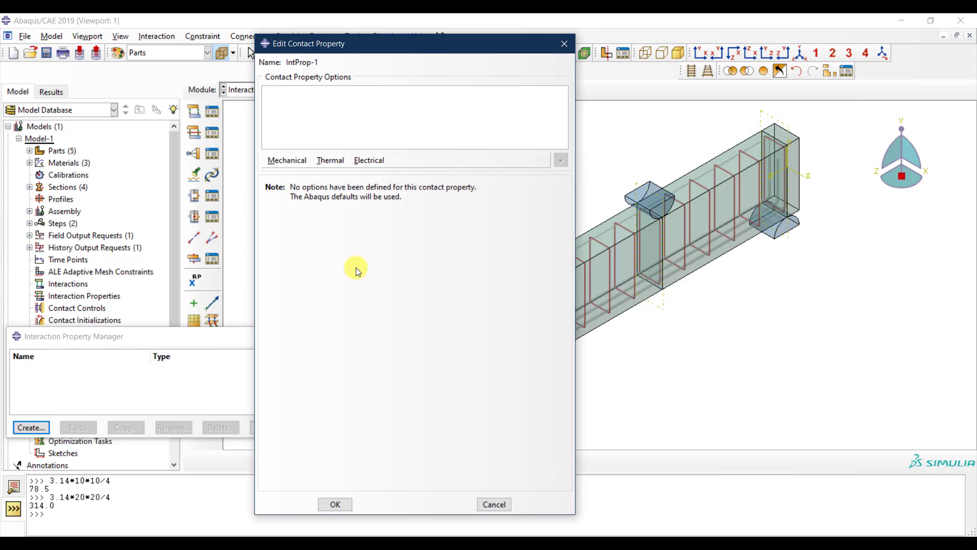
click(286, 160)
click(318, 171)
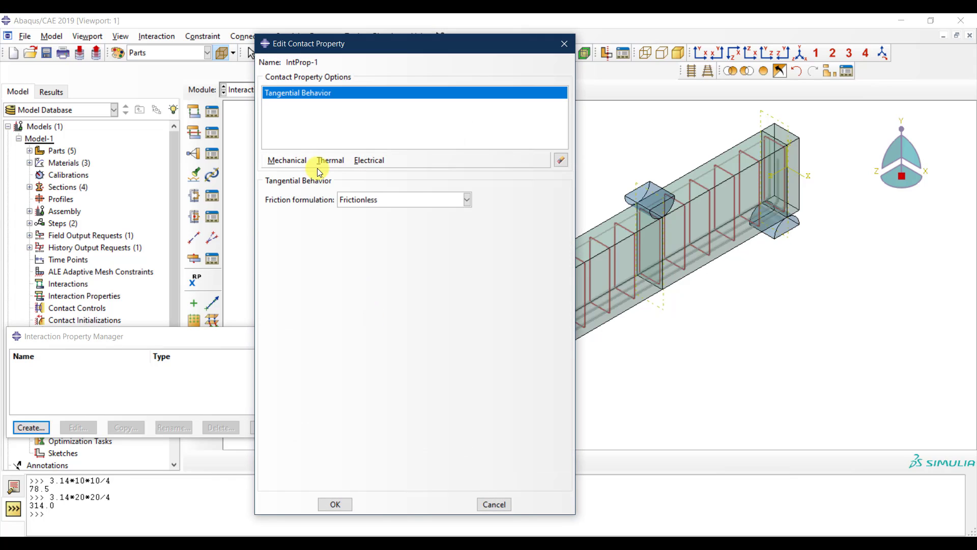
click(400, 199)
click(376, 223)
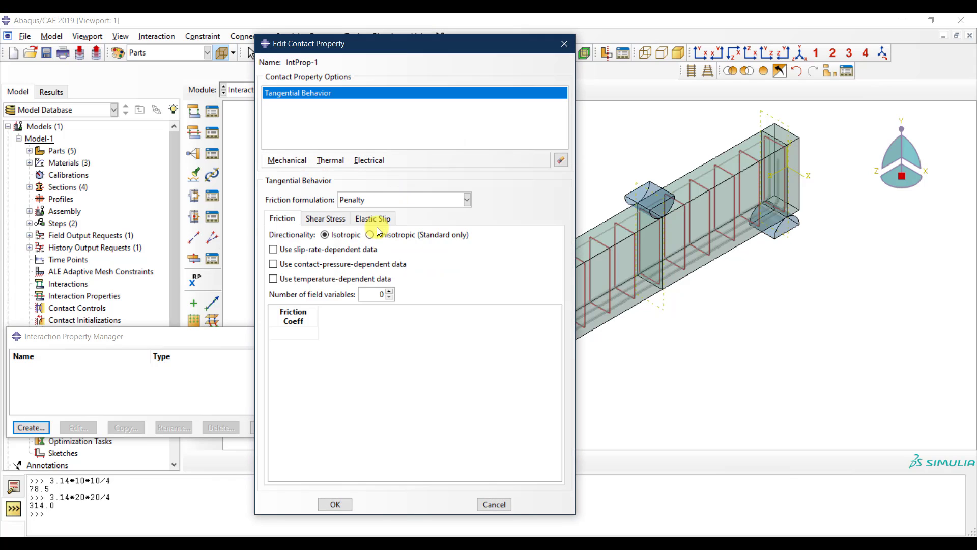
click(304, 332)
text(0.35)
key(Return)
- Add normal behavior with "Hard" Contact and separation allowed to the contact property, and save it
click(285, 168)
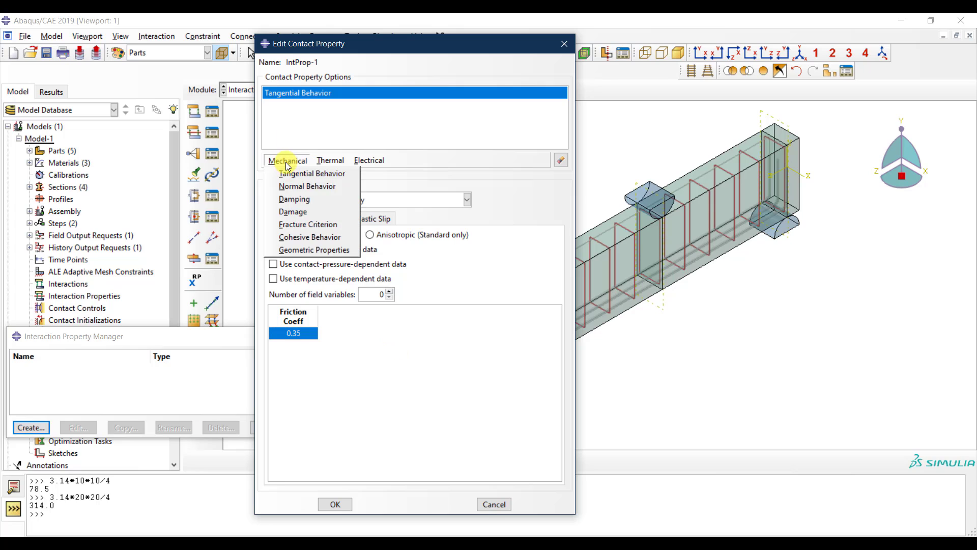
click(300, 185)
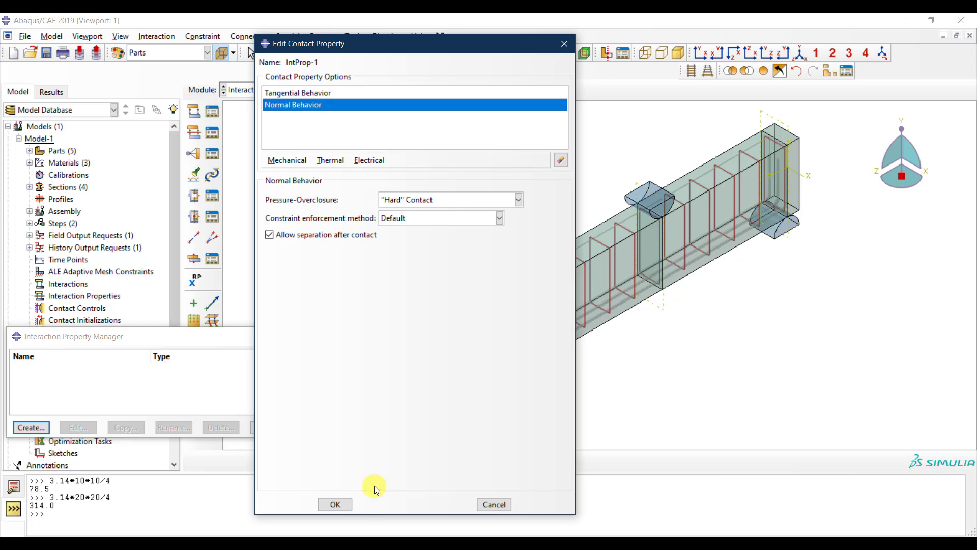
click(340, 504)
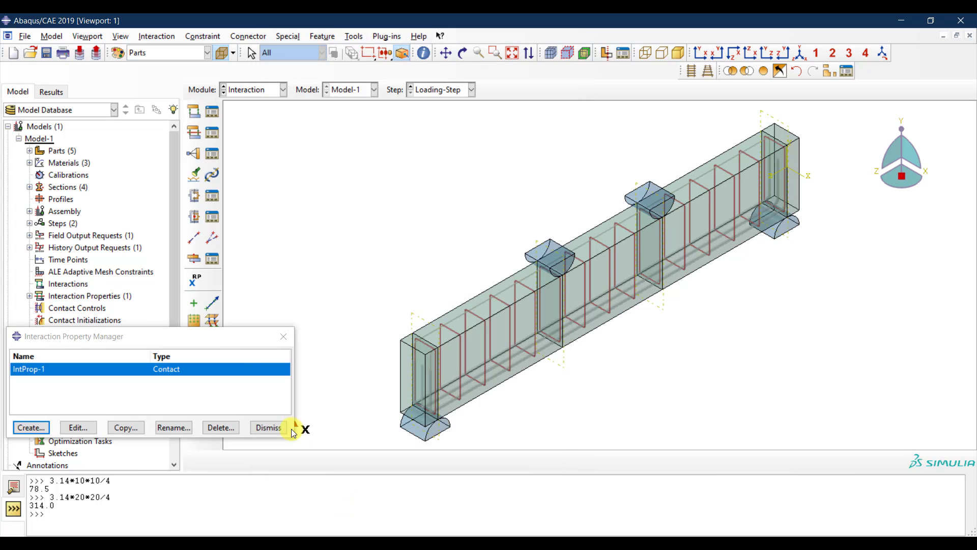
- Create a General contact (Explicit) interaction in the Initial step for all surfaces with self, assigning IntProp-1 as the global property
click(268, 428)
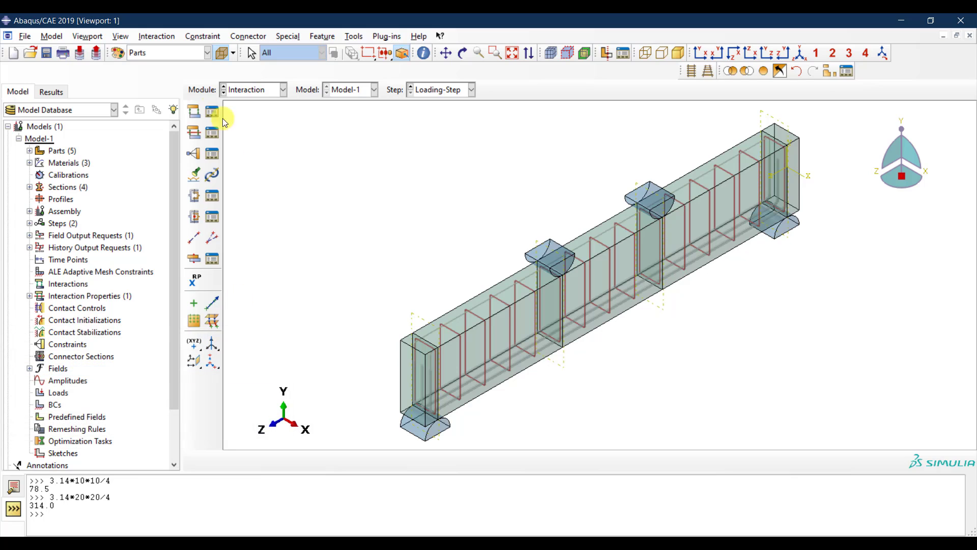
click(195, 110)
click(381, 166)
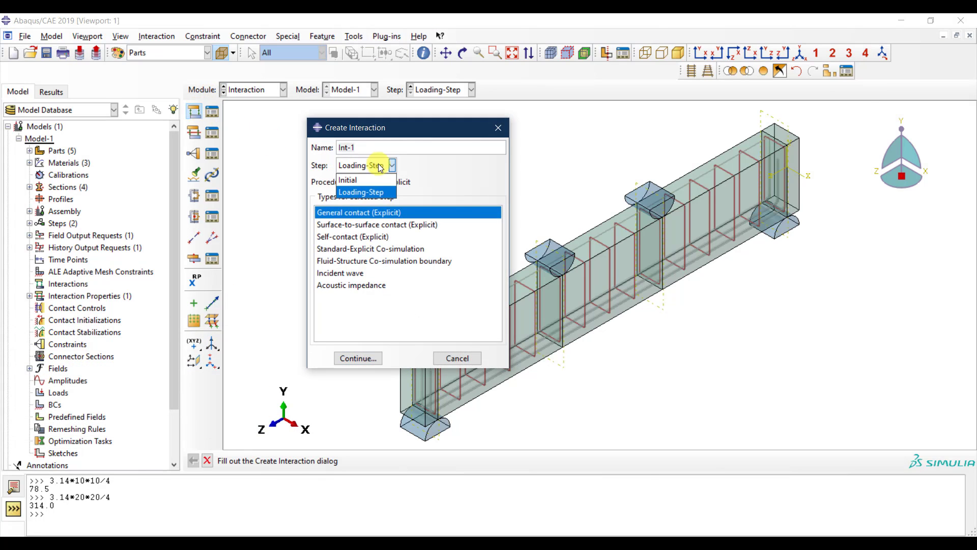
click(368, 178)
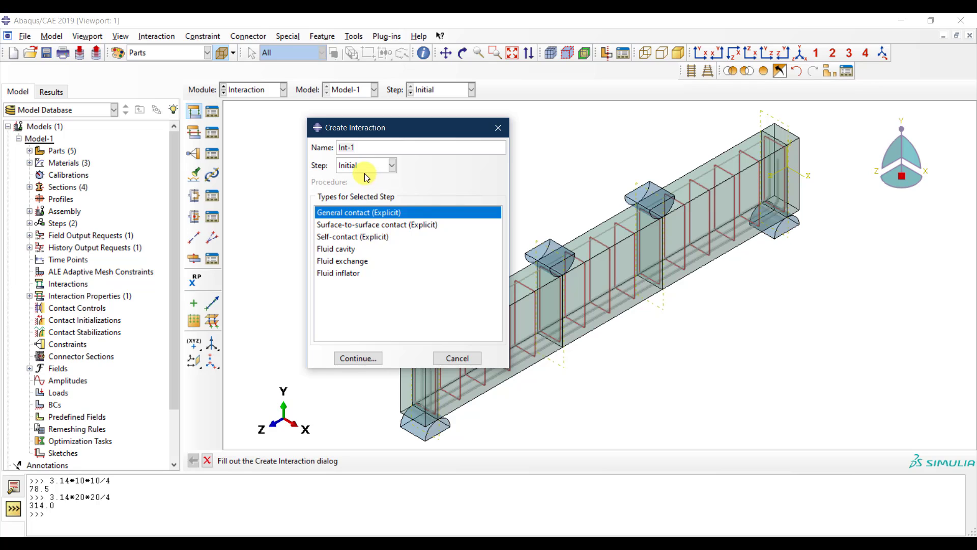
click(364, 358)
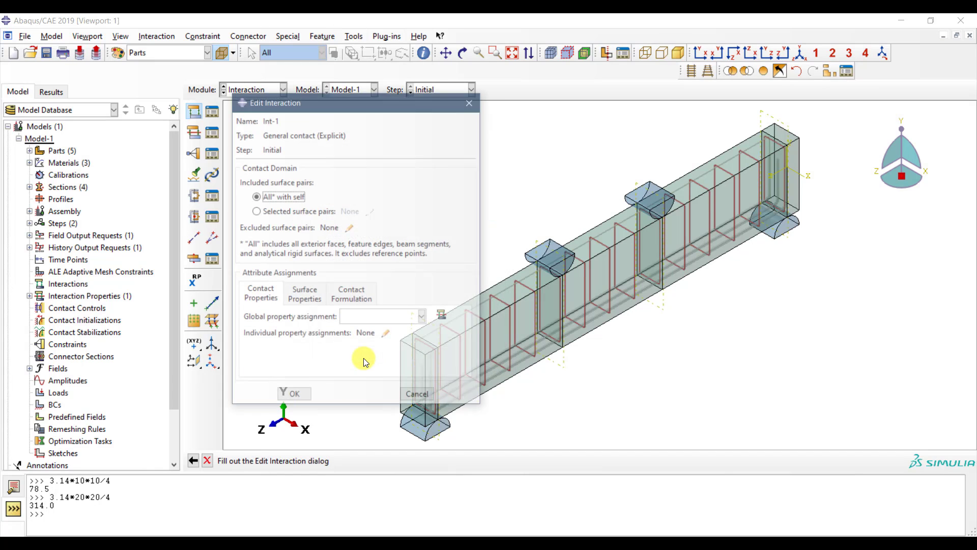
click(381, 317)
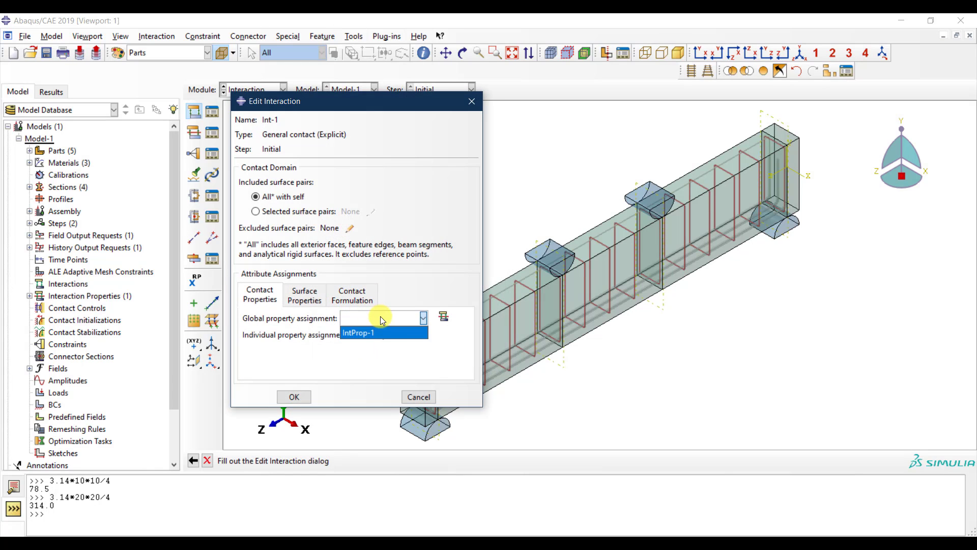
click(399, 333)
click(292, 396)
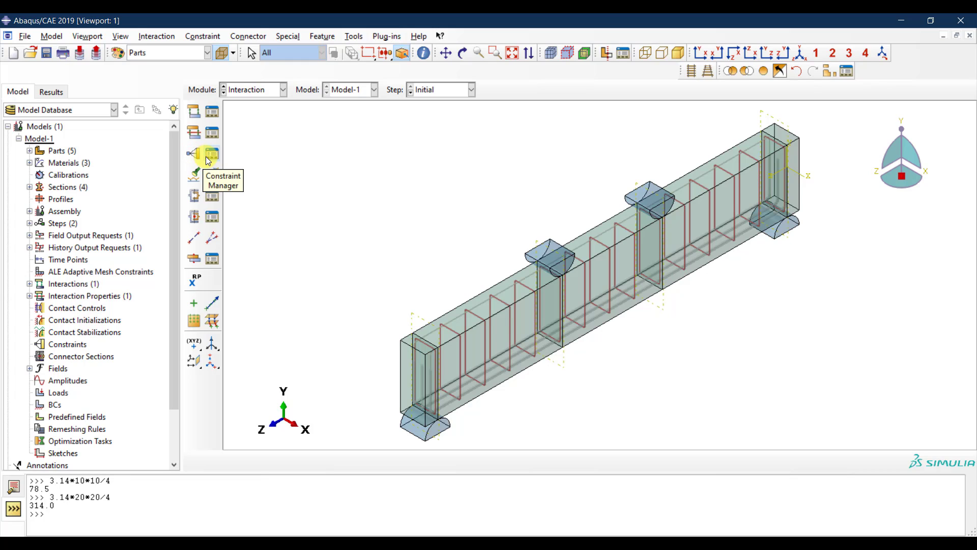
click(255, 89)
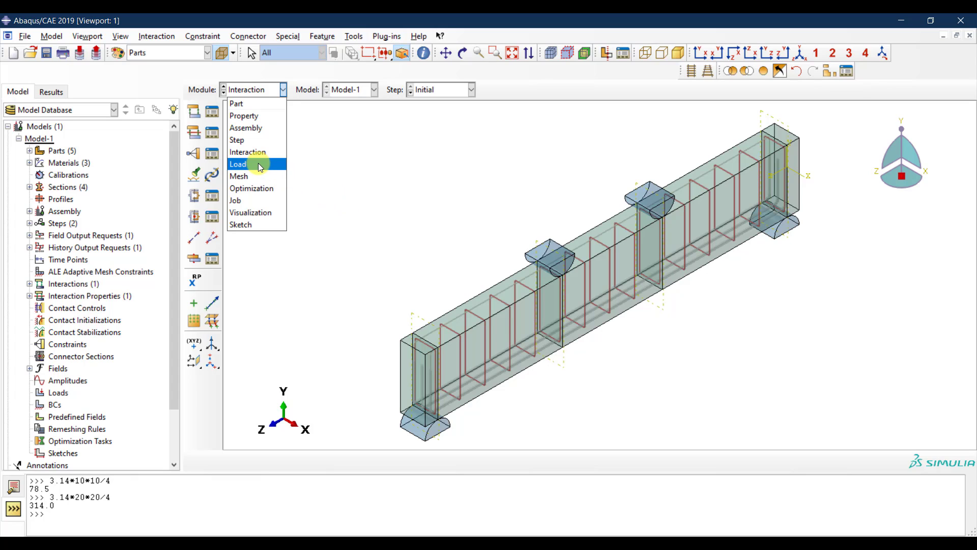
click(356, 139)
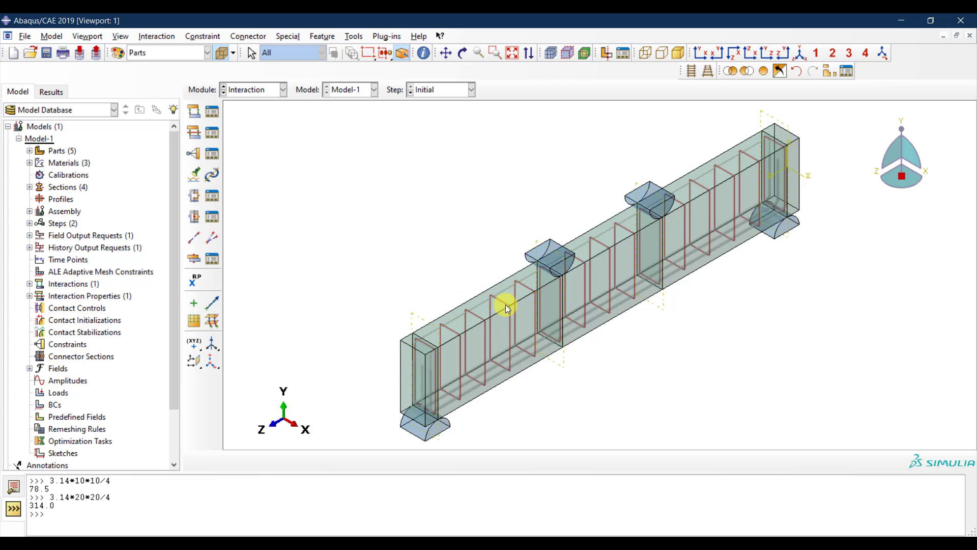
- Start an Embedded region constraint named Constraint-Embedded Rebar
click(194, 154)
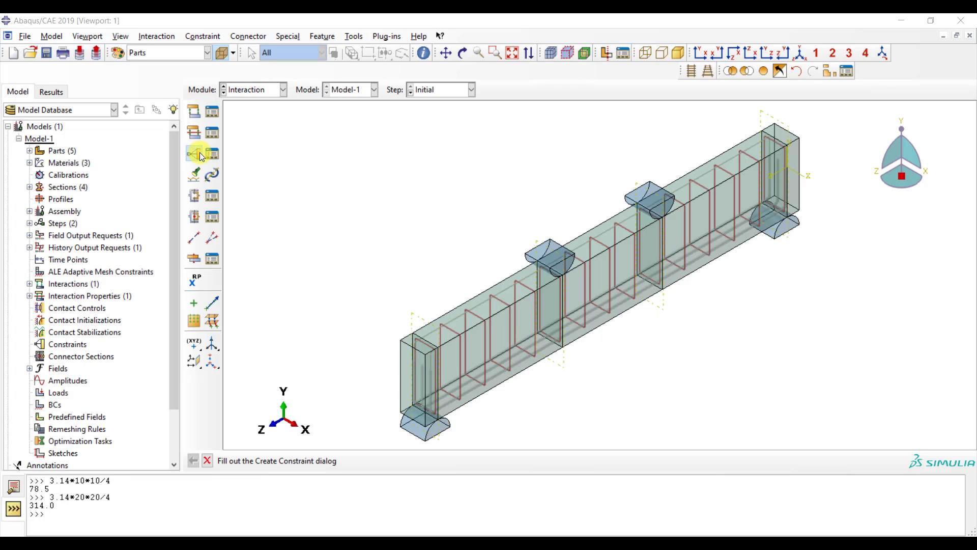
click(325, 220)
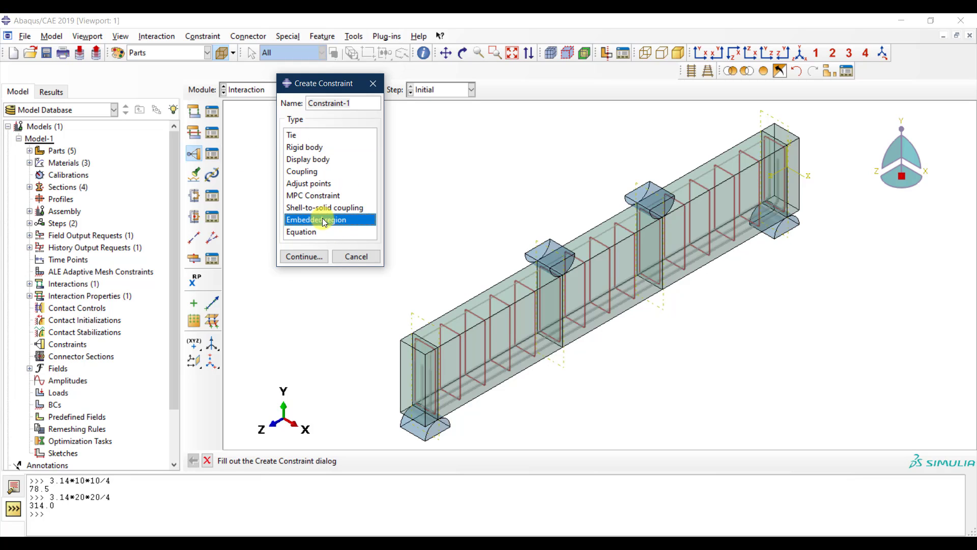
click(360, 104)
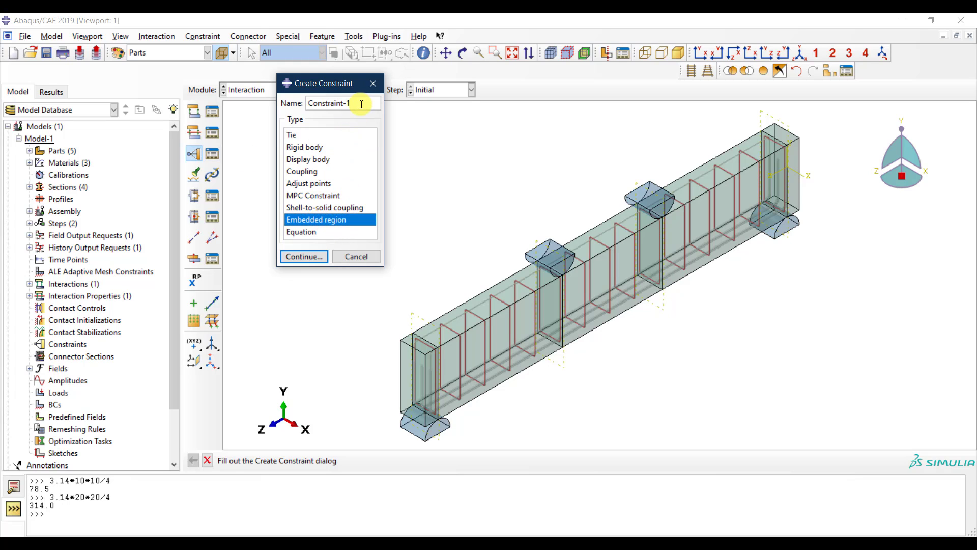
key(BackSpace)
text(Embedded)
key(BackSpace)
key(BackSpace)
text(ded Rebar)
click(315, 255)
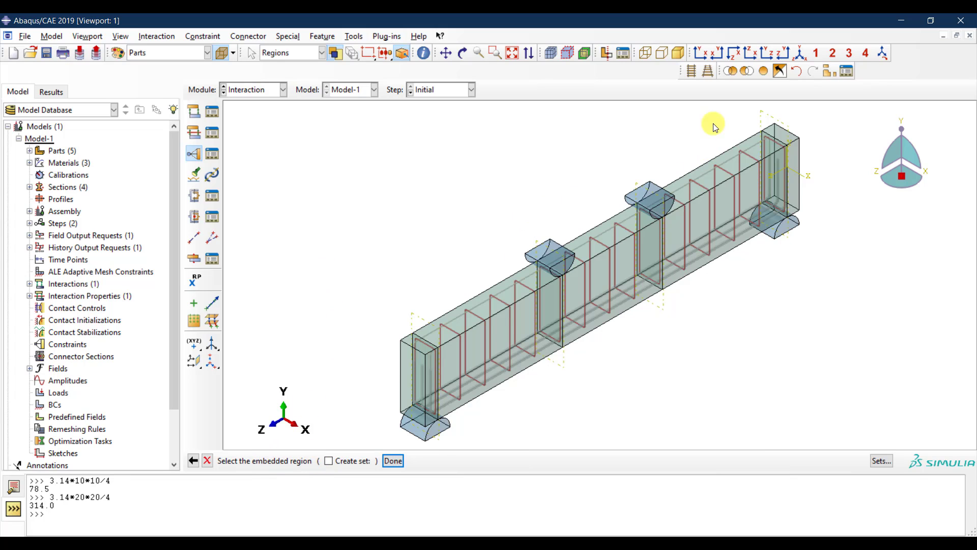
click(703, 54)
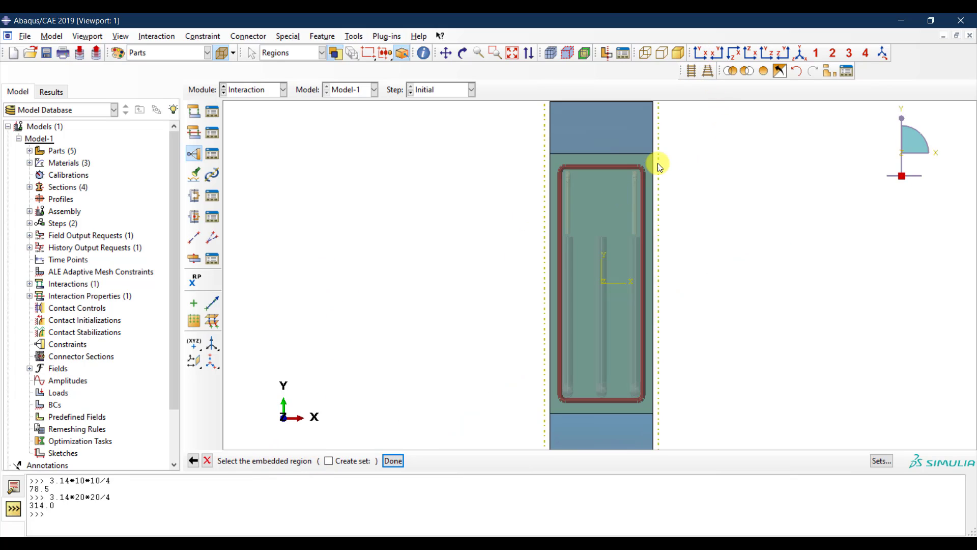
drag(648, 158, 556, 408)
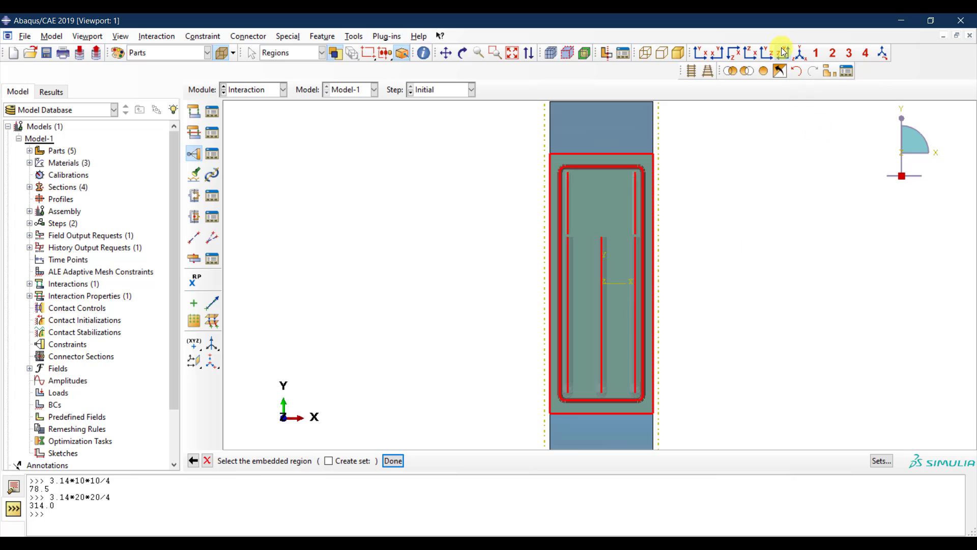
click(797, 54)
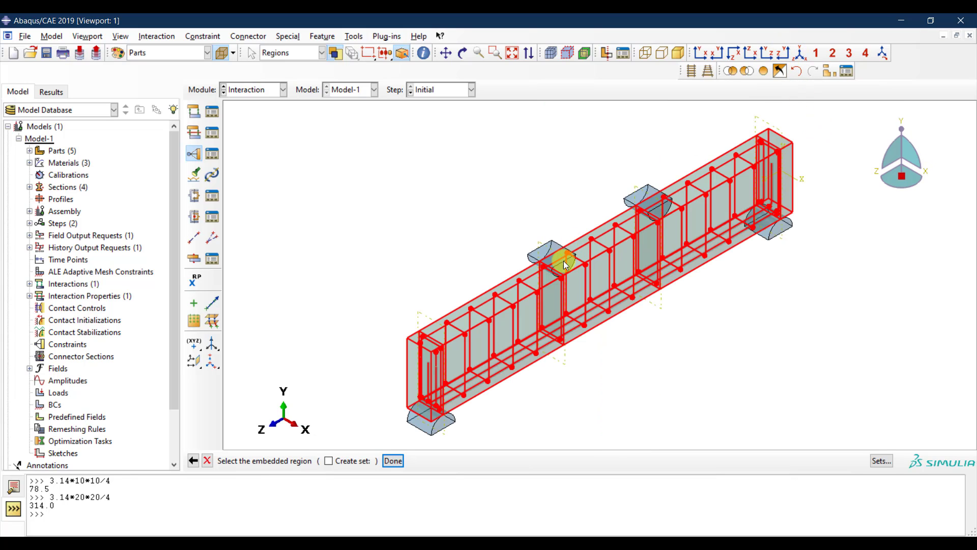
click(447, 210)
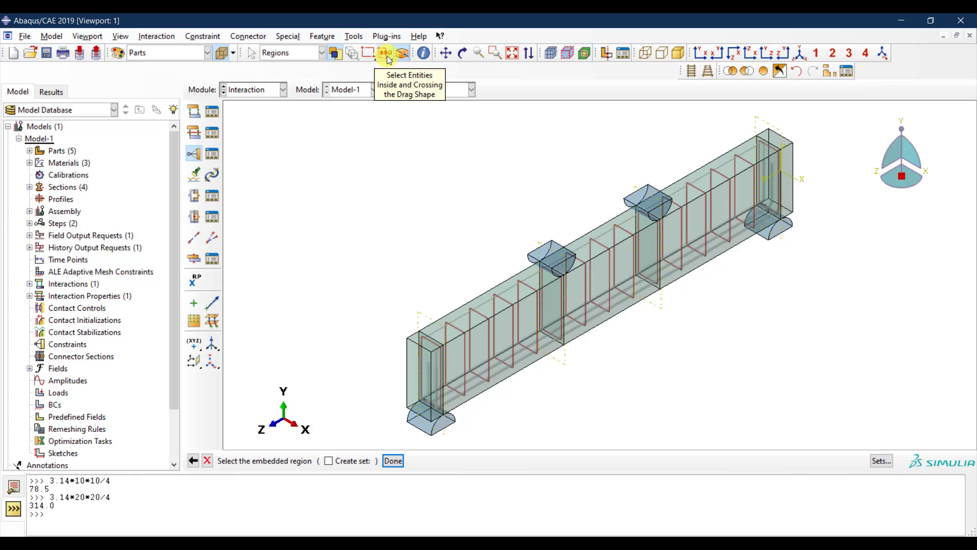
- Restrict selection to entities fully inside the drag shape and pick the whole reinforcement cage, without the concrete, as the embedded region
click(386, 57)
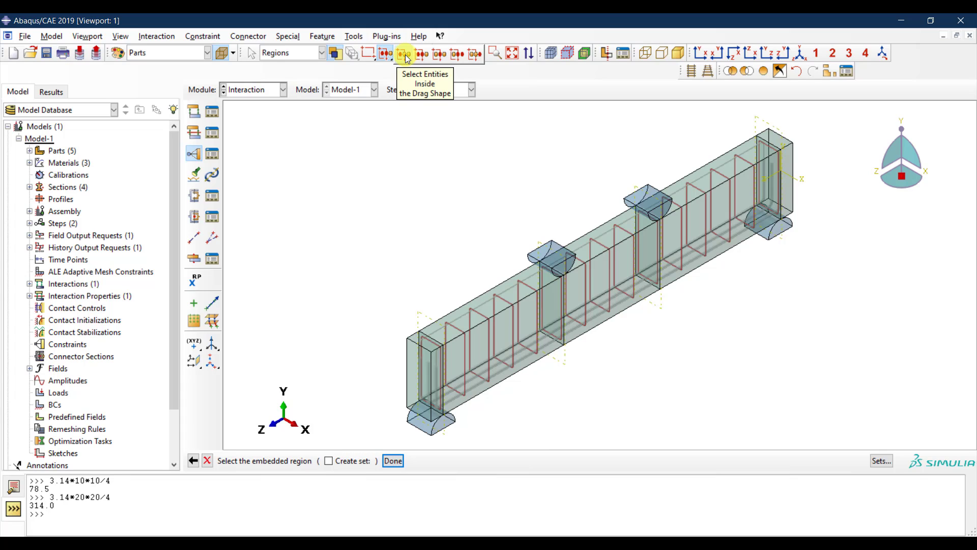
click(407, 57)
click(700, 52)
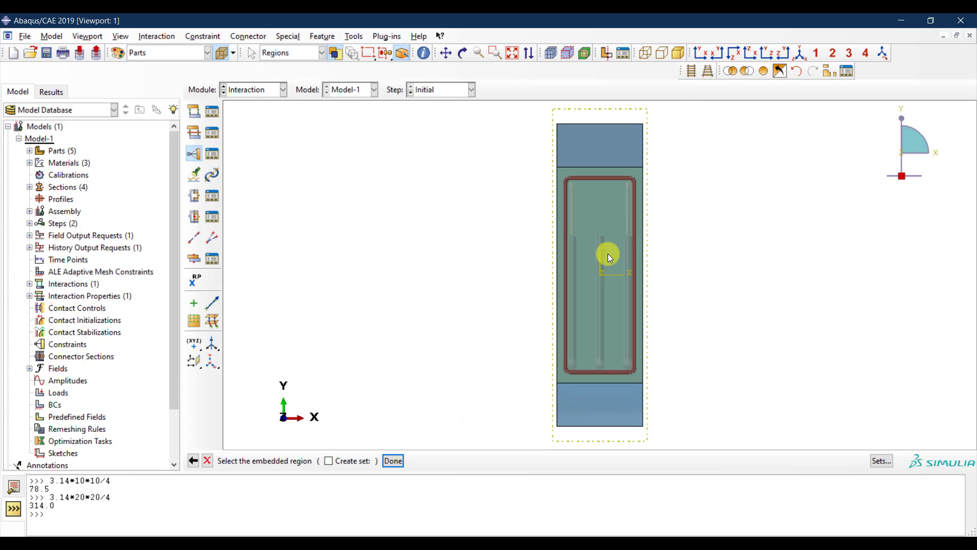
scroll(609, 257, up, 2)
drag(646, 147, 546, 417)
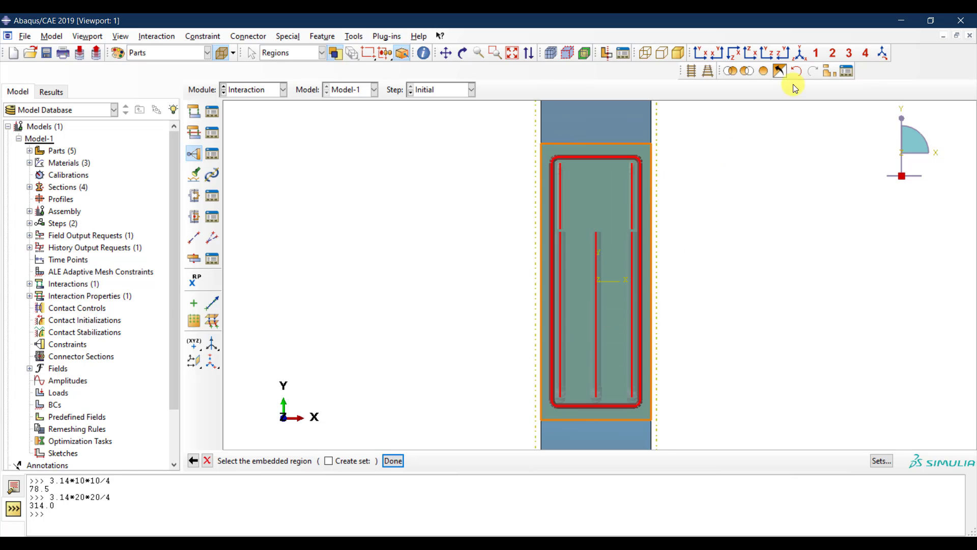
click(798, 53)
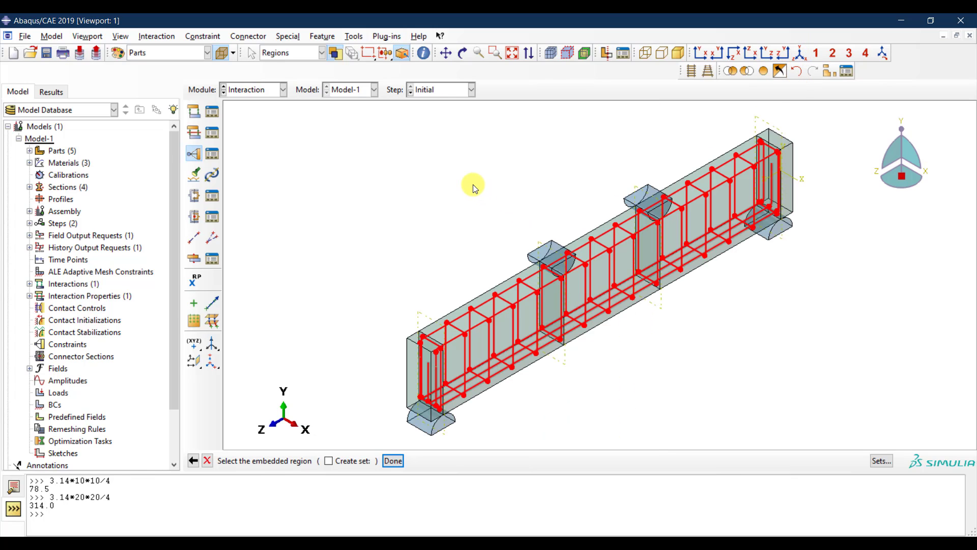
click(392, 462)
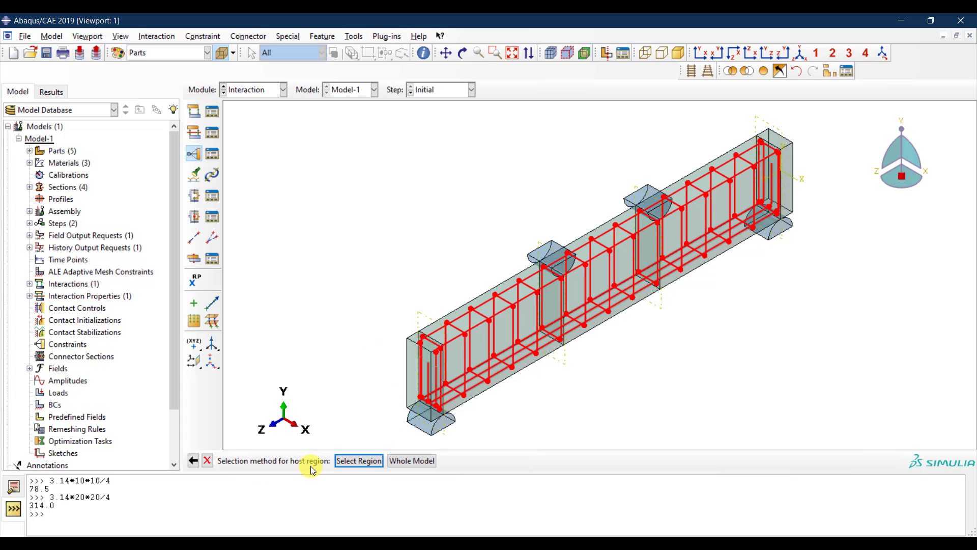
- Pick all five cells of the concrete beam as the host region and create the constraint with the default tolerances
click(359, 462)
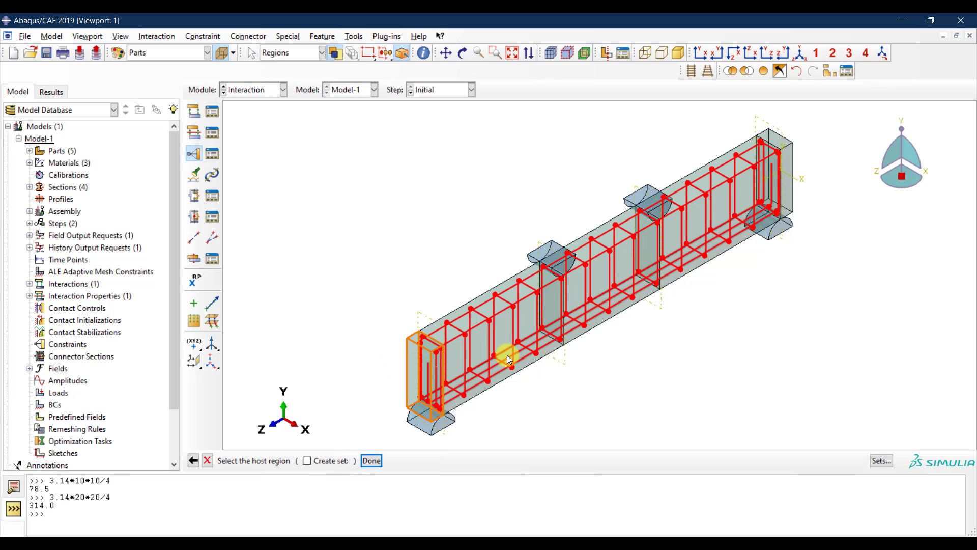
click(440, 322)
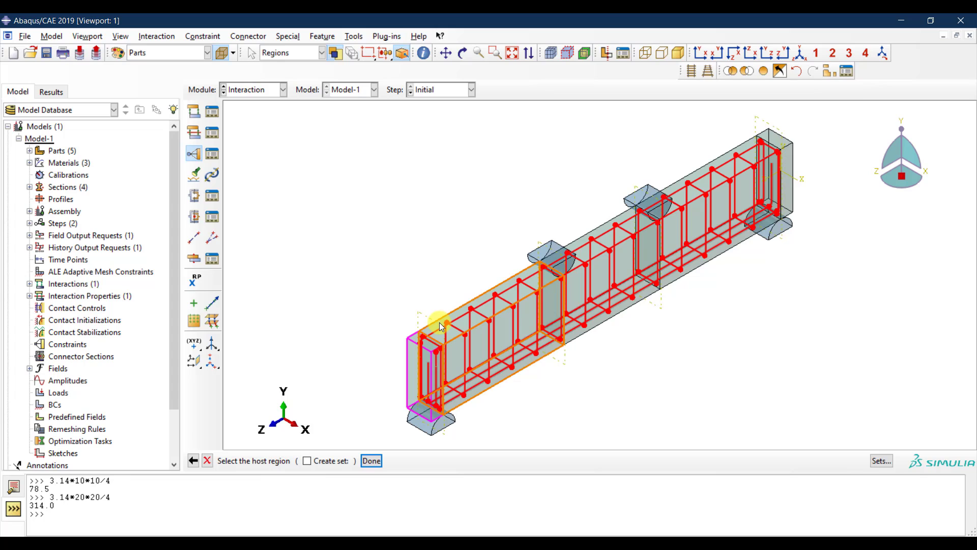
shift+click(609, 221)
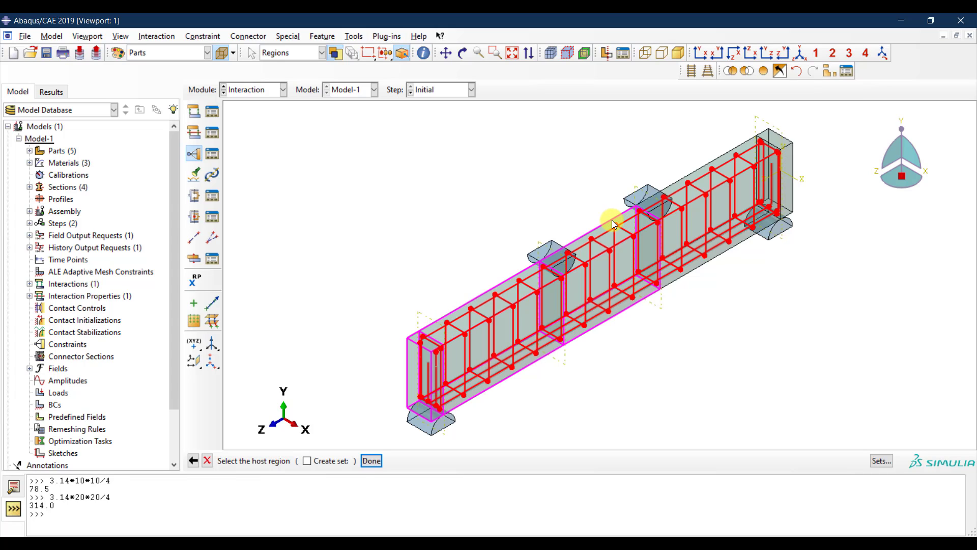
shift+click(719, 155)
shift+click(789, 162)
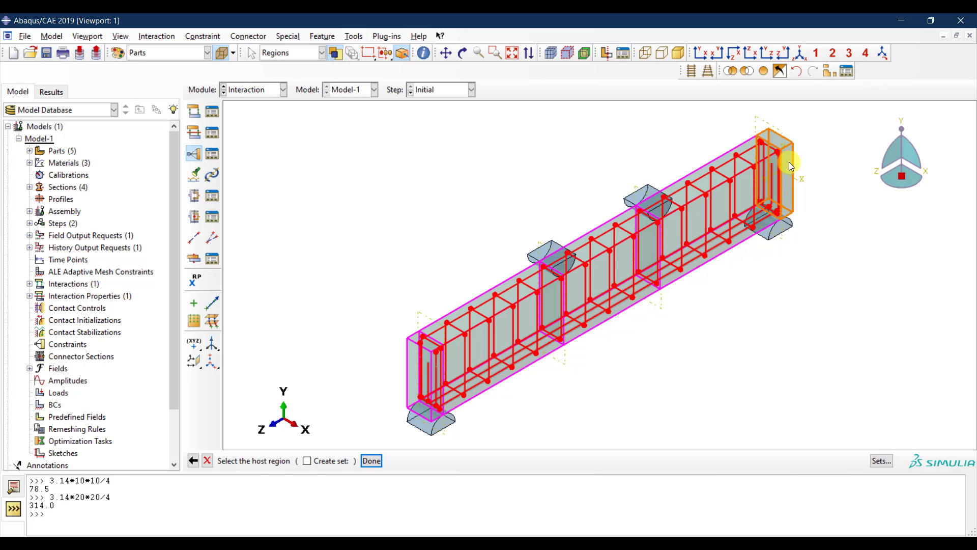
click(377, 461)
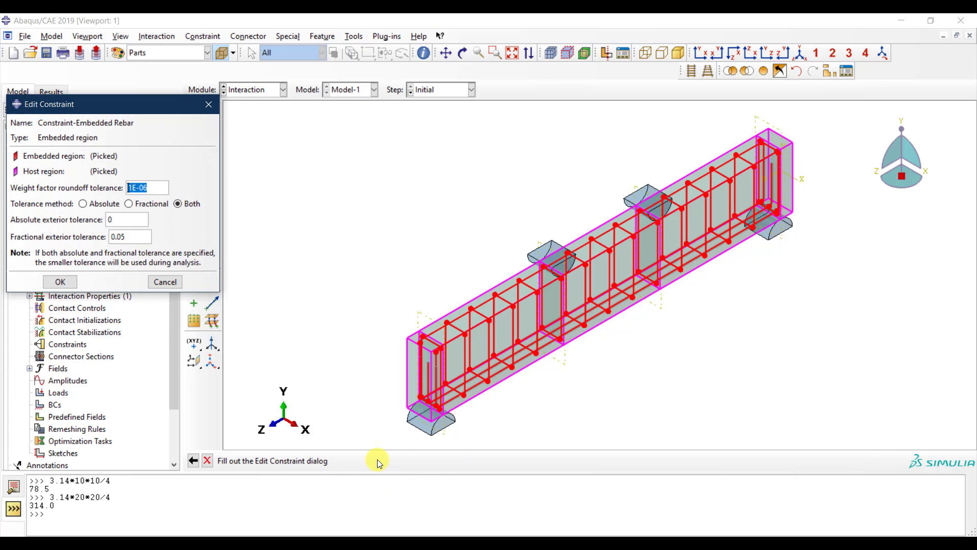
click(67, 283)
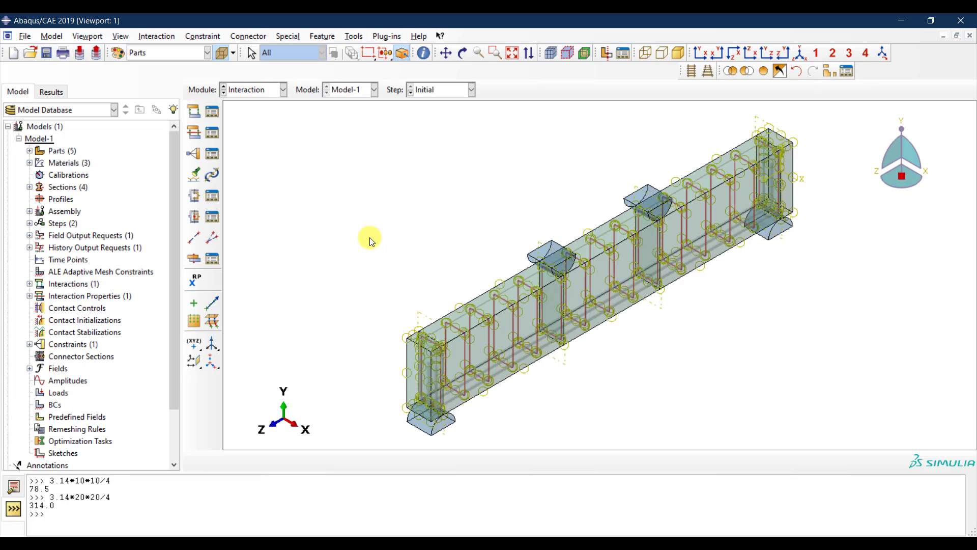
- Switch to the Mesh module at part level and generate a mesh on the Support part
click(268, 95)
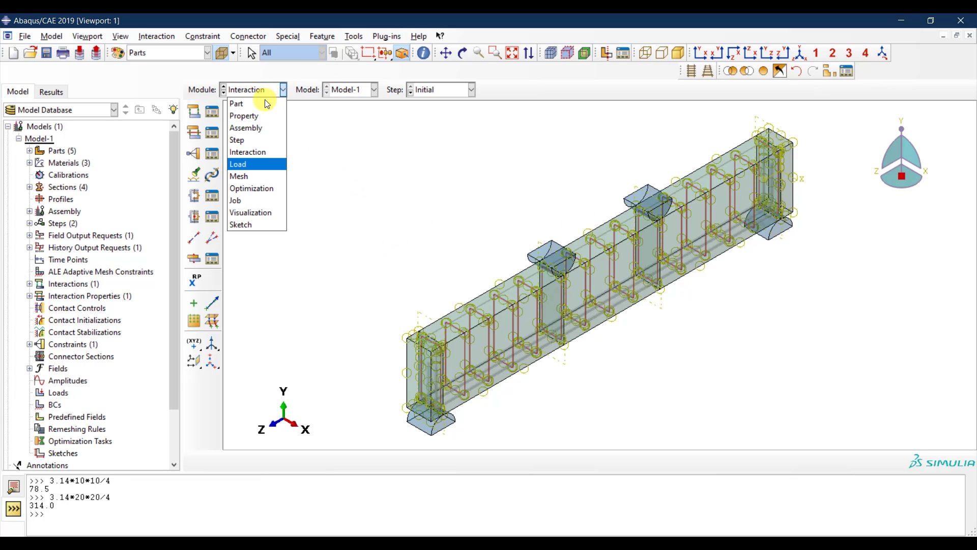
click(264, 176)
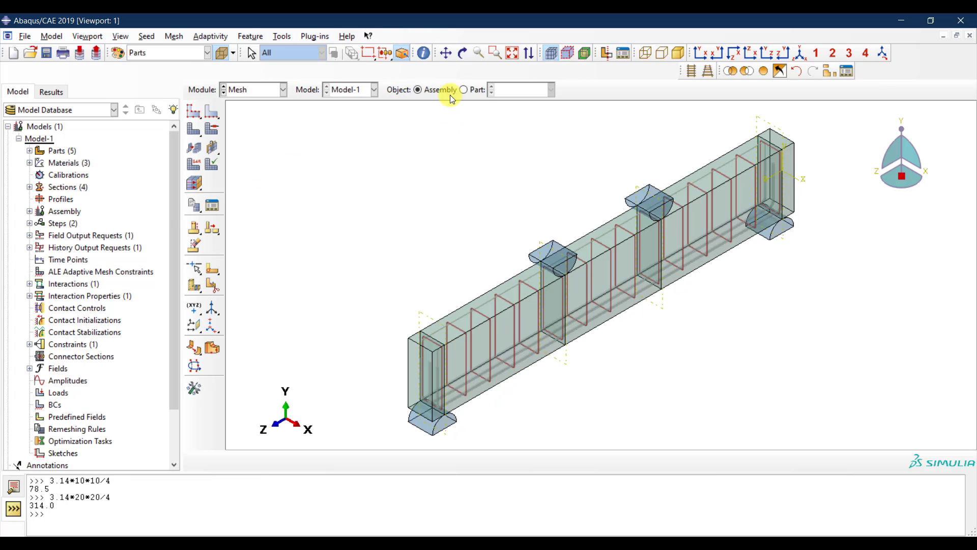
click(479, 90)
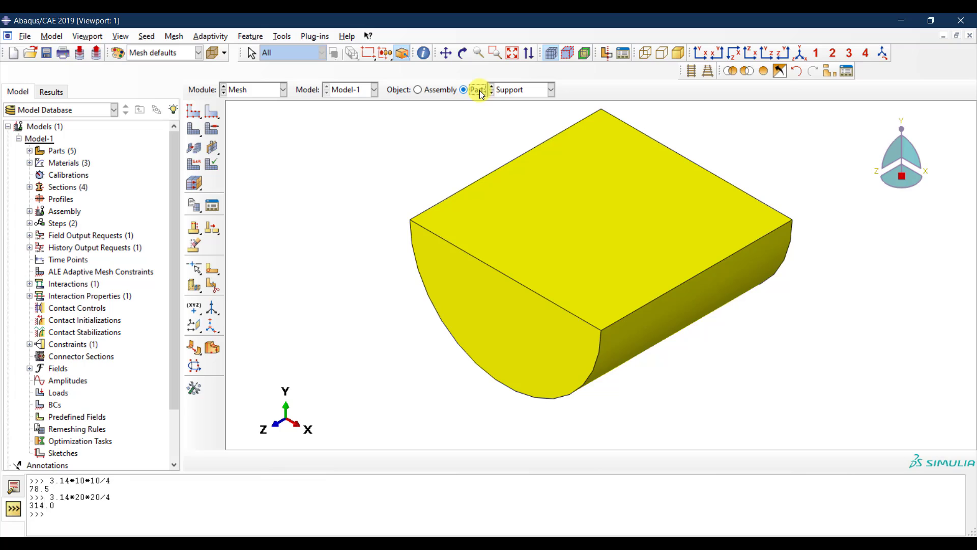
click(199, 128)
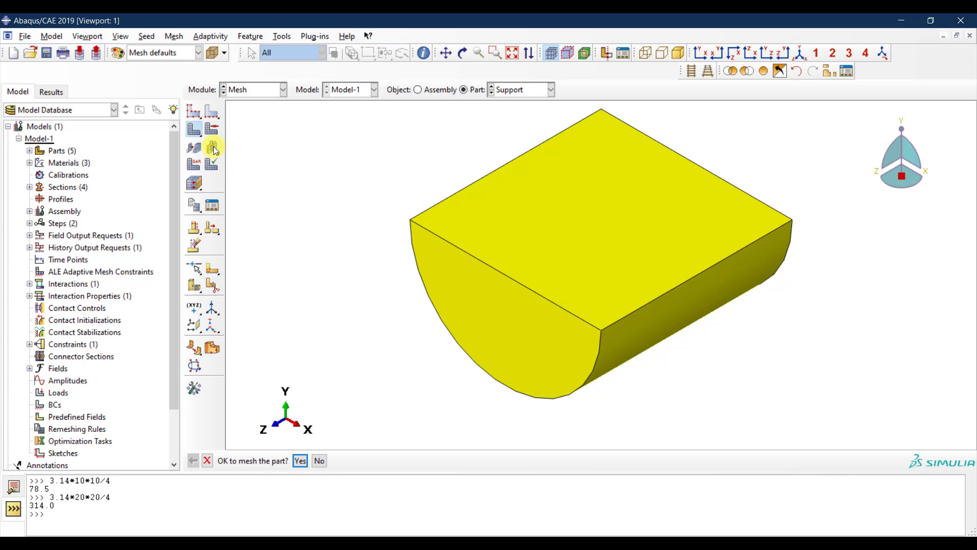
click(298, 460)
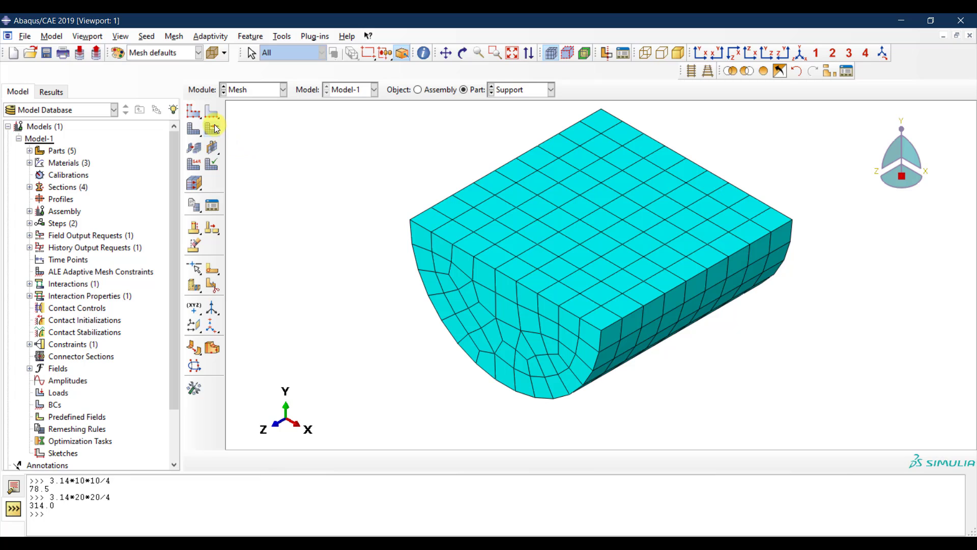
- Set the Support's swept hex mesh controls to the Medial axis algorithm with minimized mesh transition, discarding its existing mesh
click(216, 128)
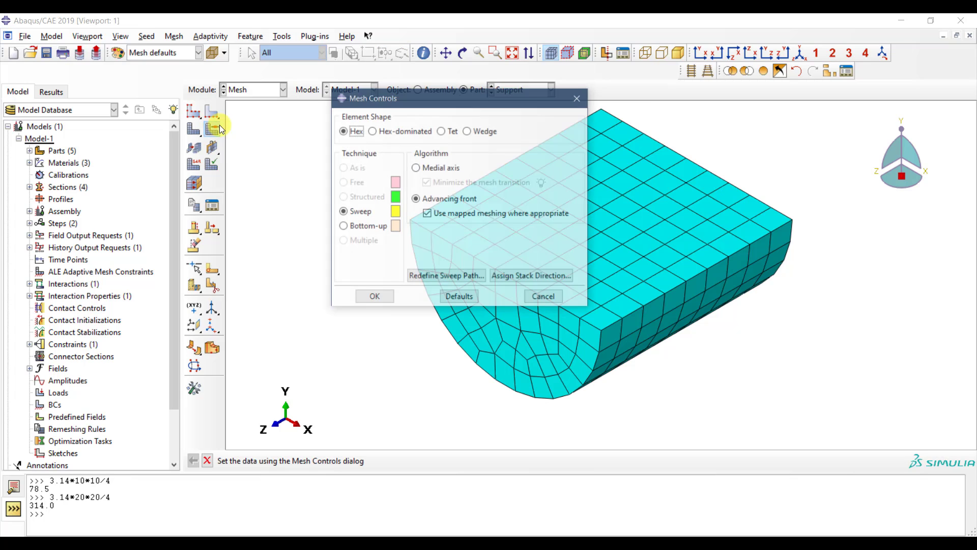
click(439, 168)
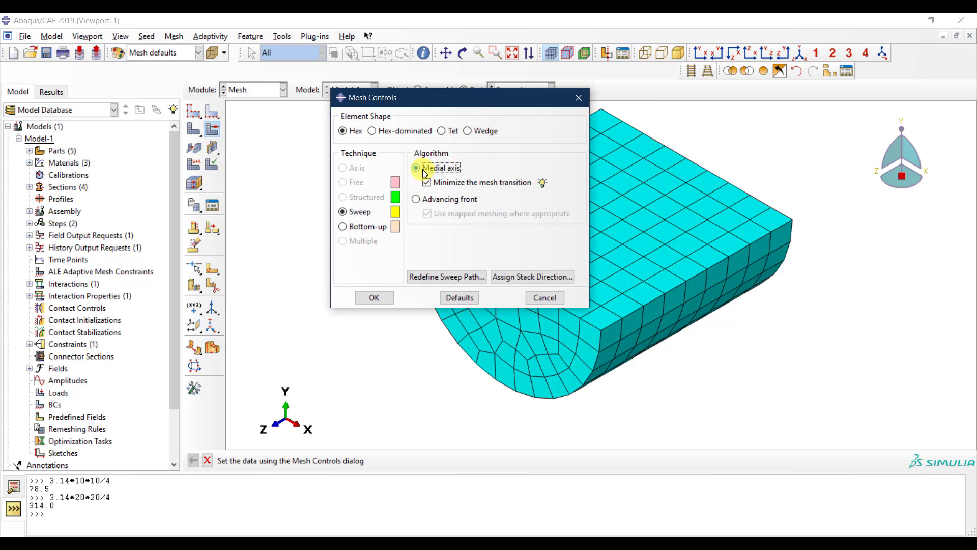
click(385, 301)
click(90, 189)
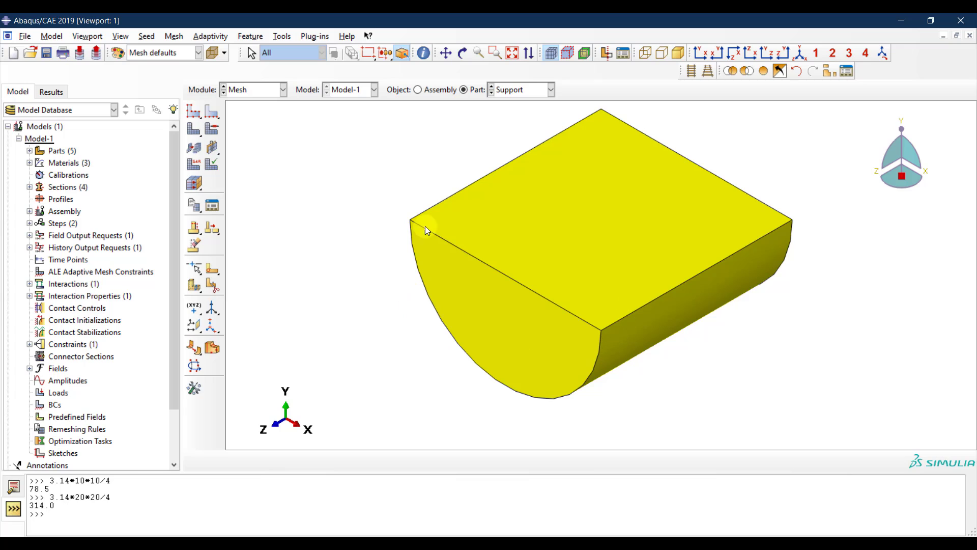
- Generate the mesh on the Support part with its current mesh controls
click(201, 131)
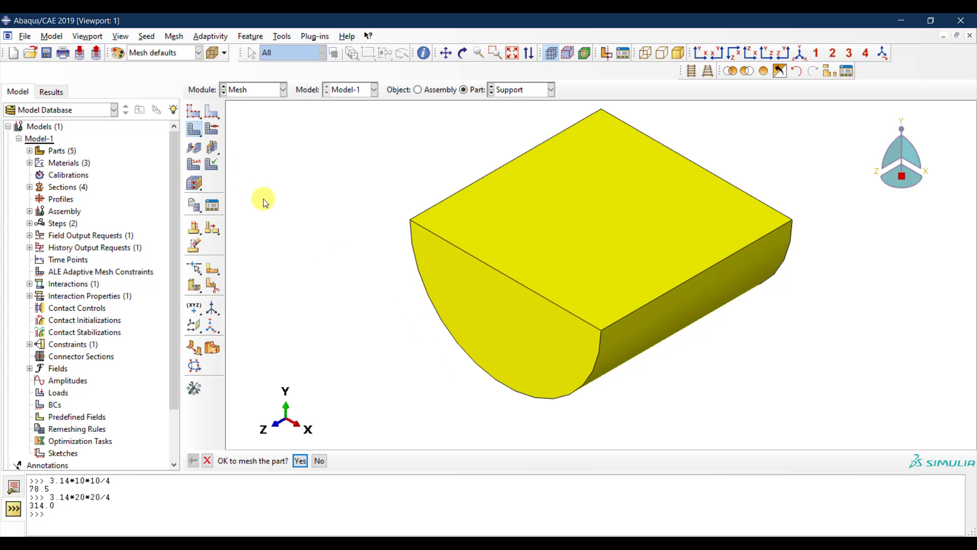
click(292, 461)
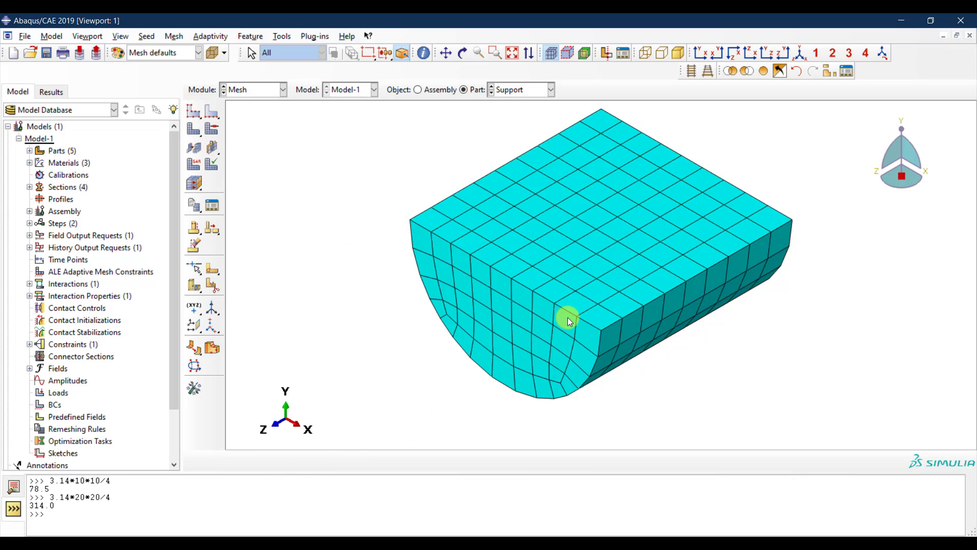
- Switch to the Beam part and seed it with an approximate global size of 30
click(518, 90)
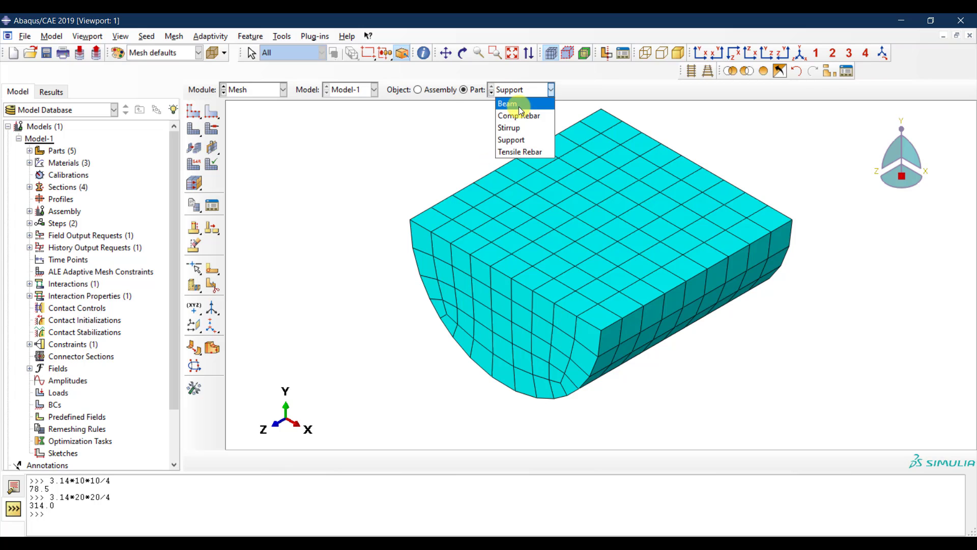
click(518, 106)
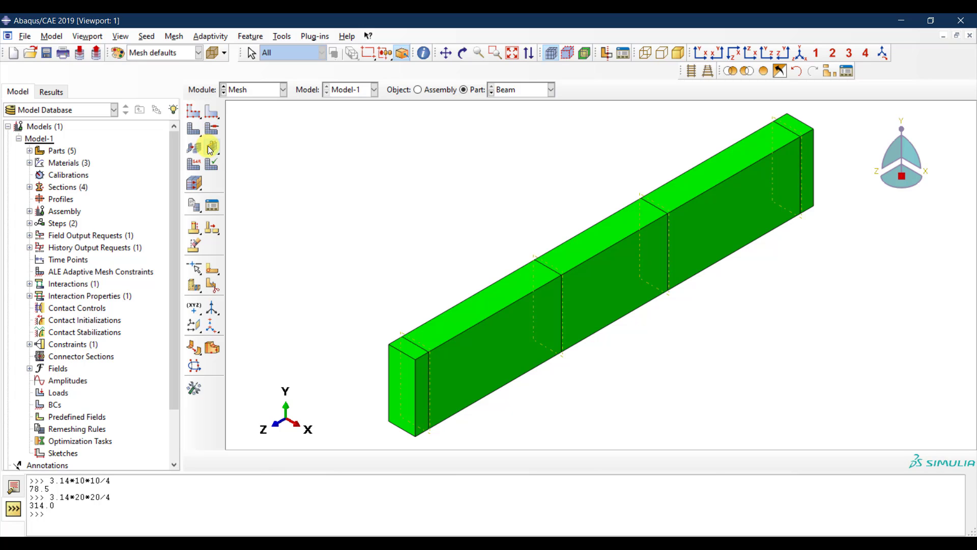
click(193, 114)
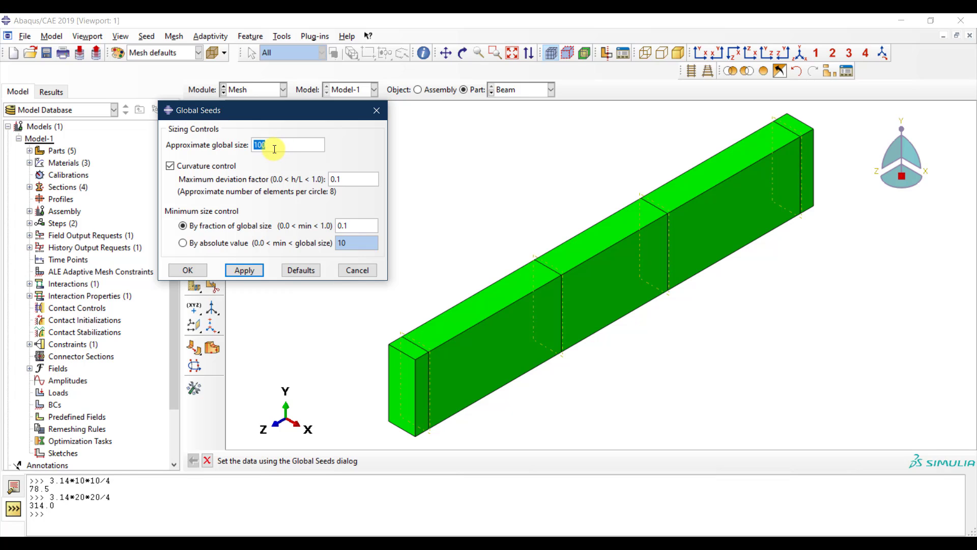
text(30)
click(237, 273)
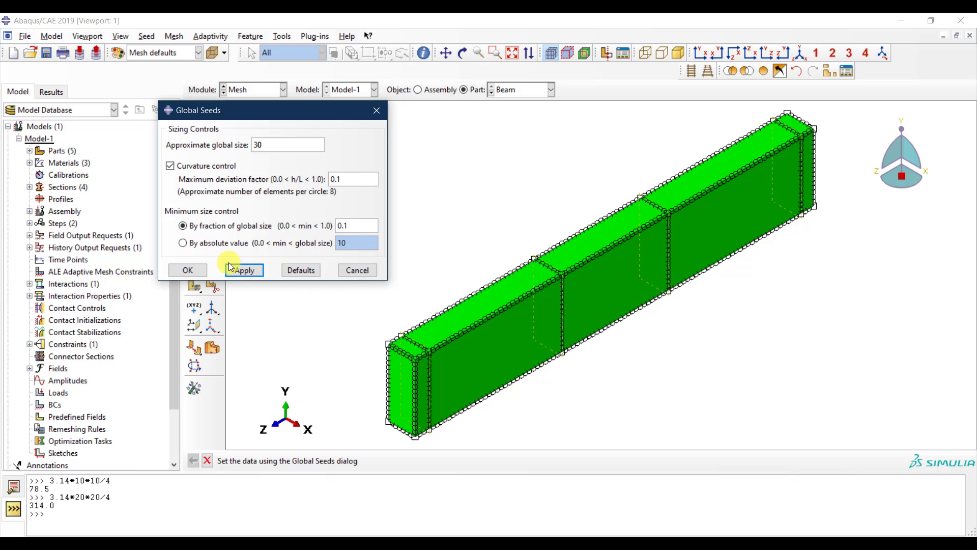
click(190, 268)
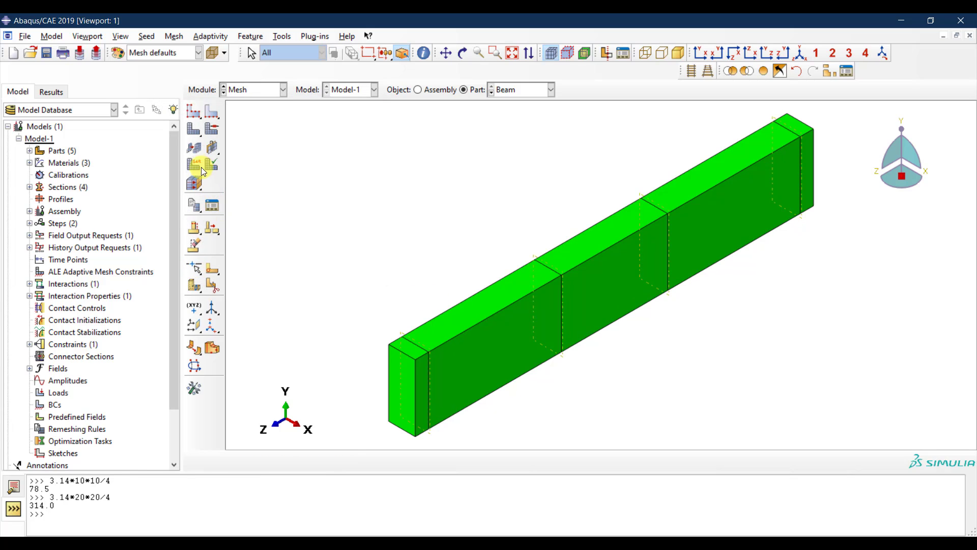
- Assign Explicit linear 3D Stress hex elements with incompatible modes to all cells of the Beam and mesh the part
click(200, 169)
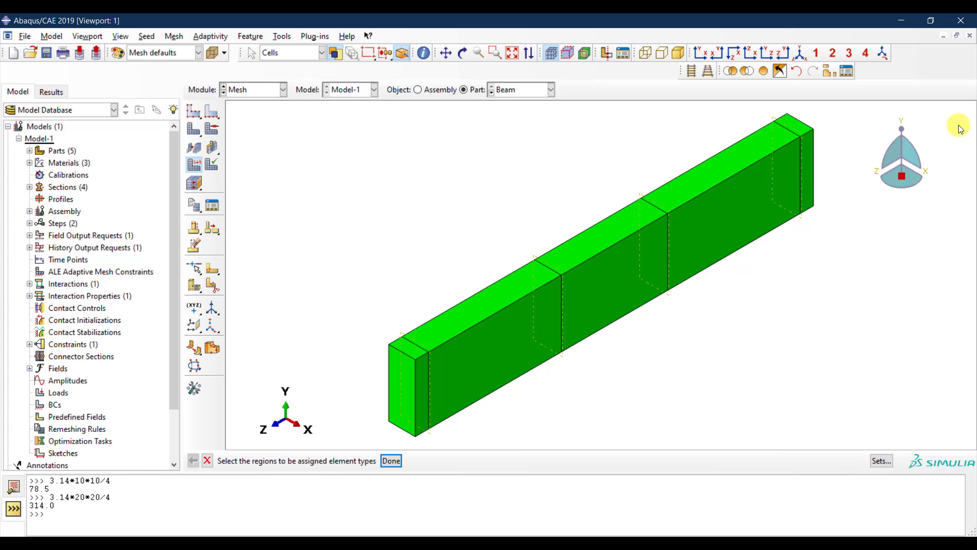
drag(868, 111, 334, 450)
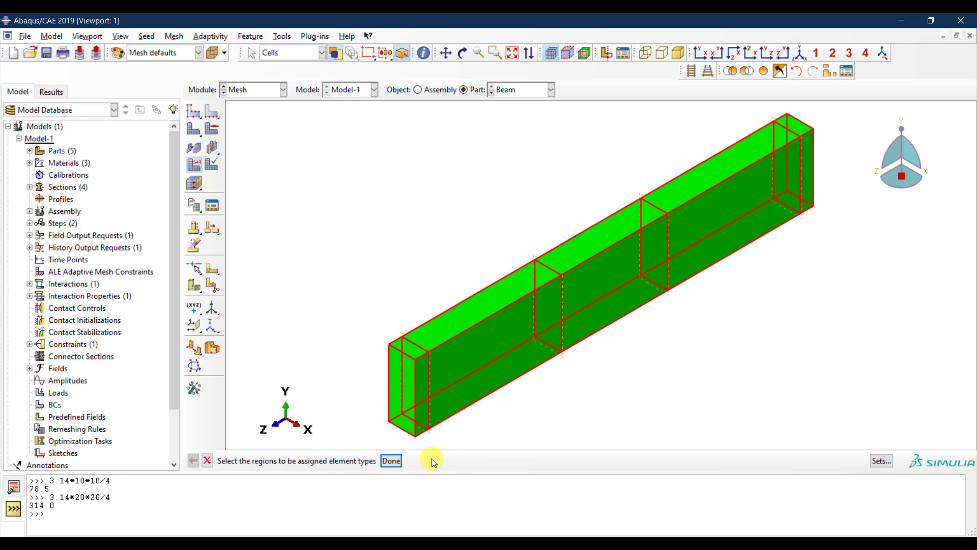
click(392, 461)
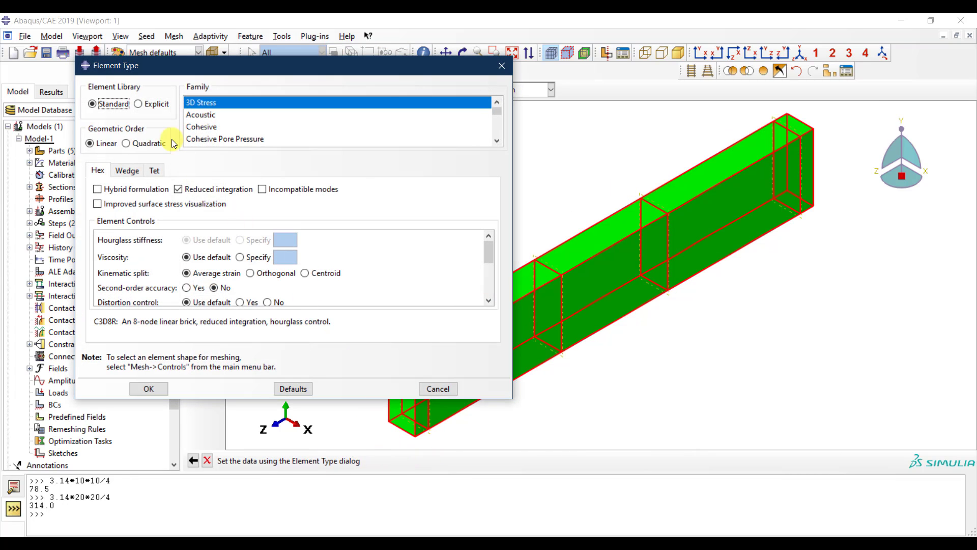
click(151, 104)
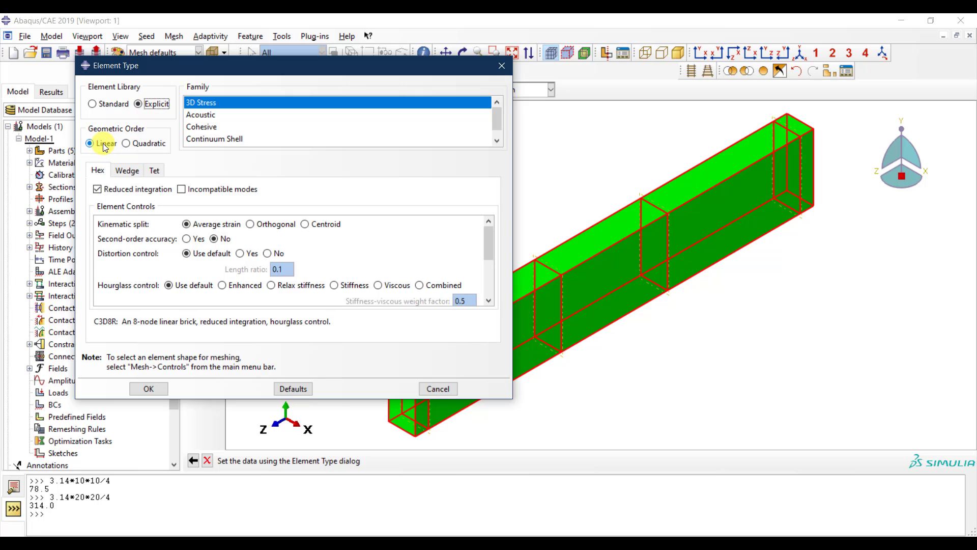
click(100, 321)
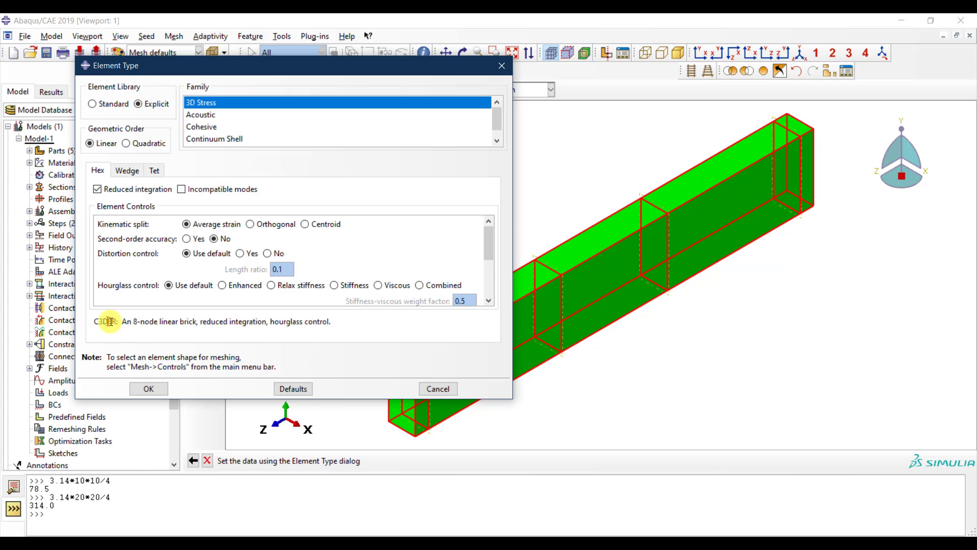
drag(108, 322, 113, 323)
click(202, 194)
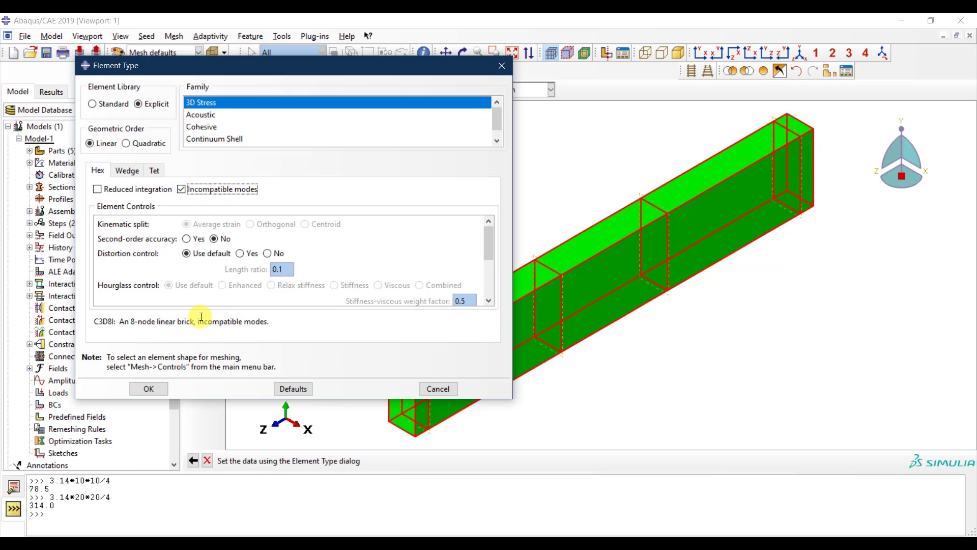
click(160, 393)
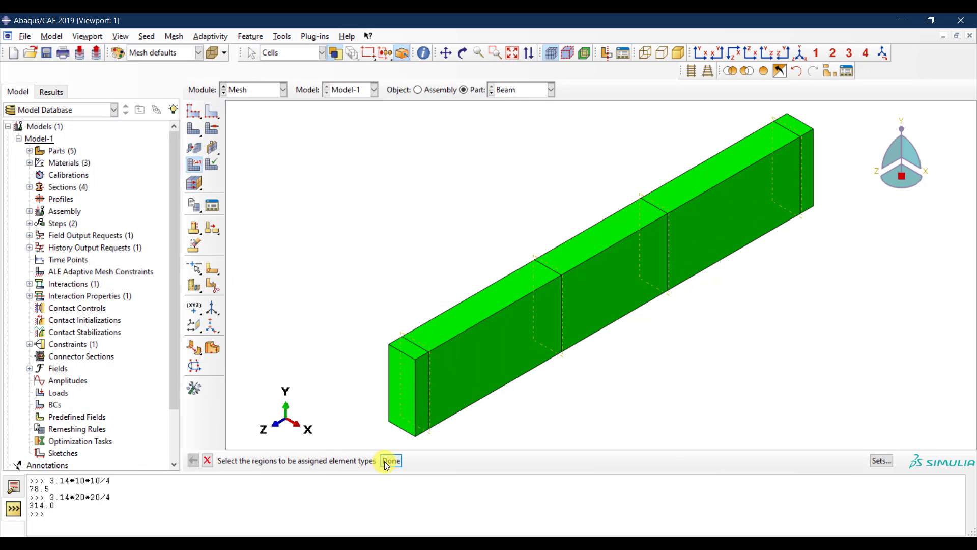
click(390, 461)
click(193, 128)
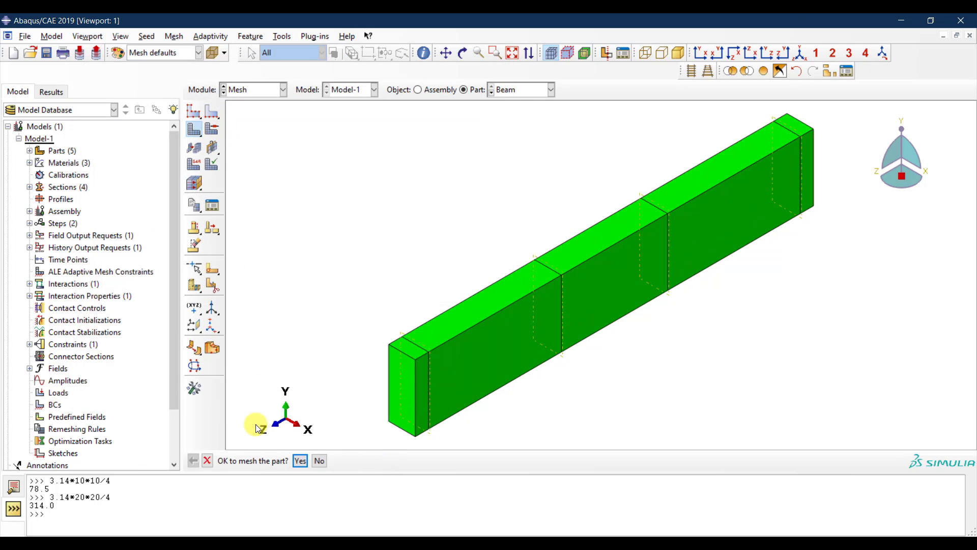
click(296, 464)
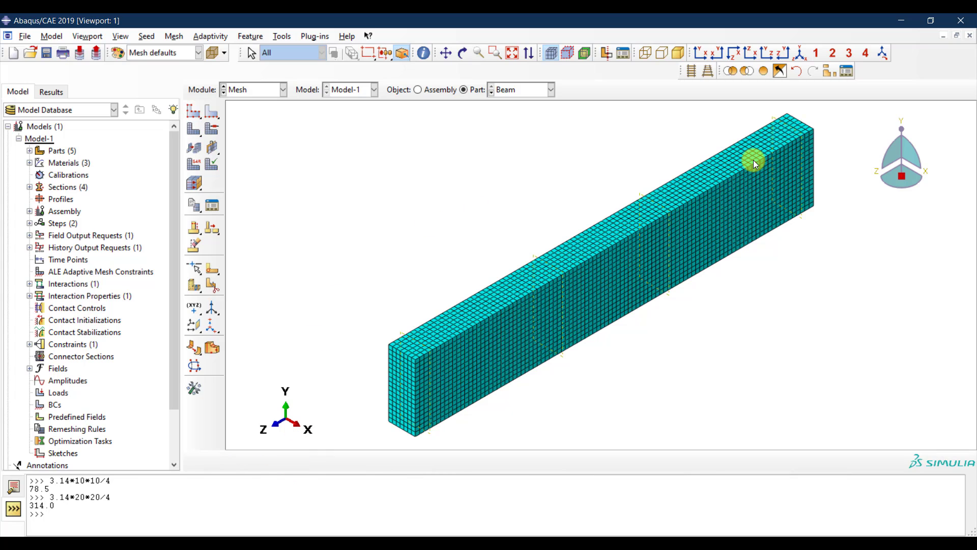
- Switch to the Stirrup part and seed it with an approximate global size of 20
click(528, 91)
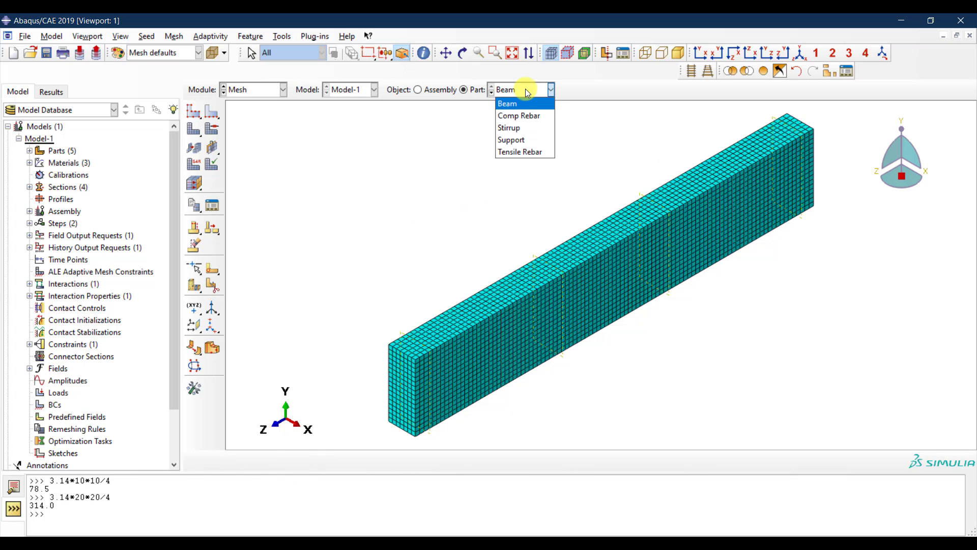
click(524, 127)
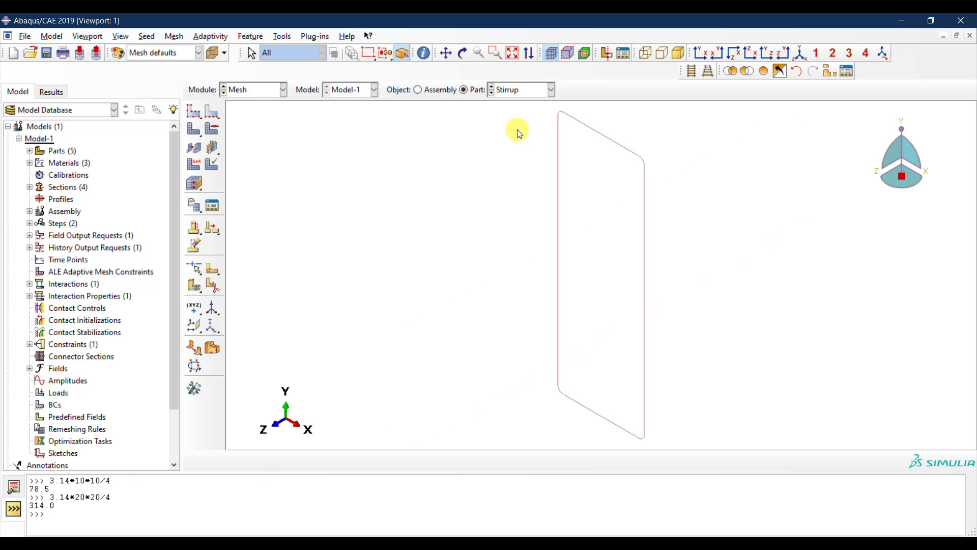
click(200, 131)
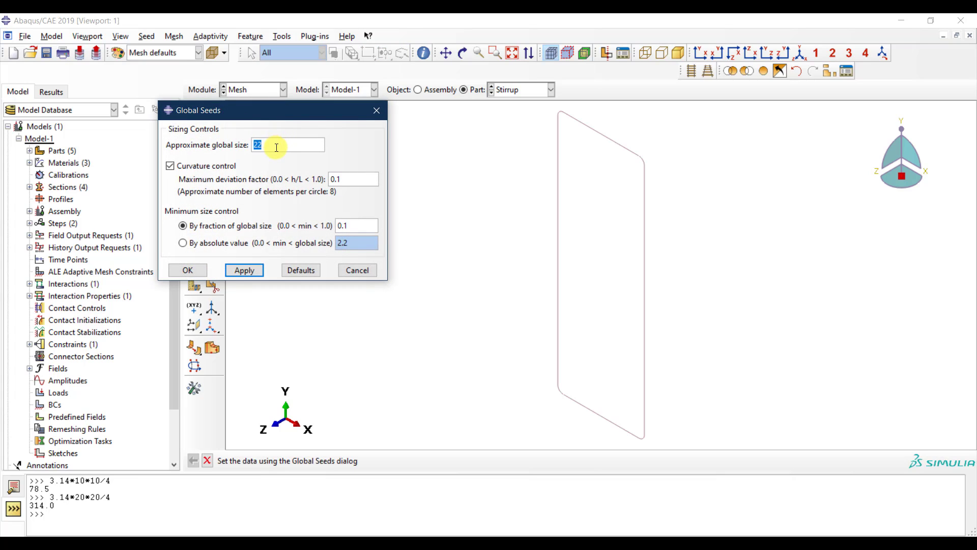
text(20)
click(254, 270)
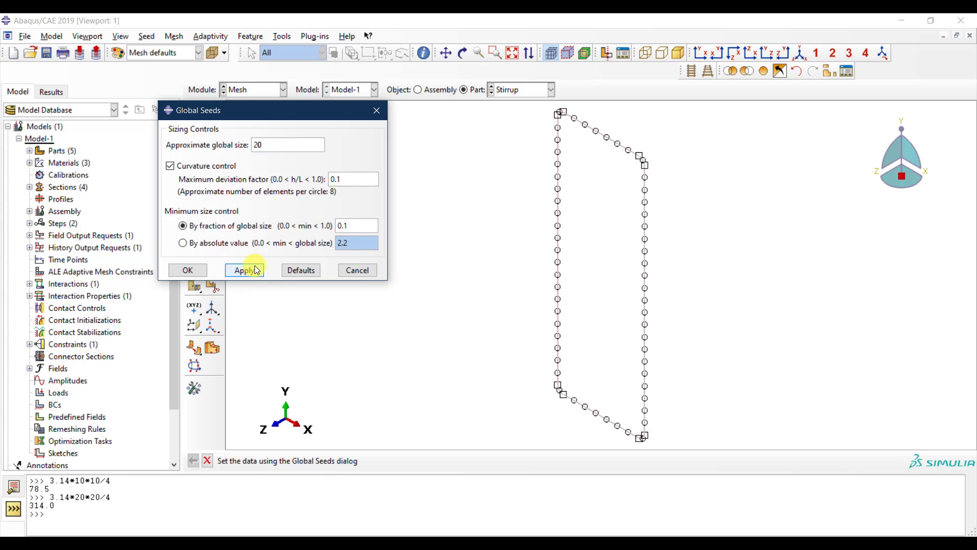
- Set the Stirrup's approximate global seed size to 40 and mesh the part
double_click(277, 148)
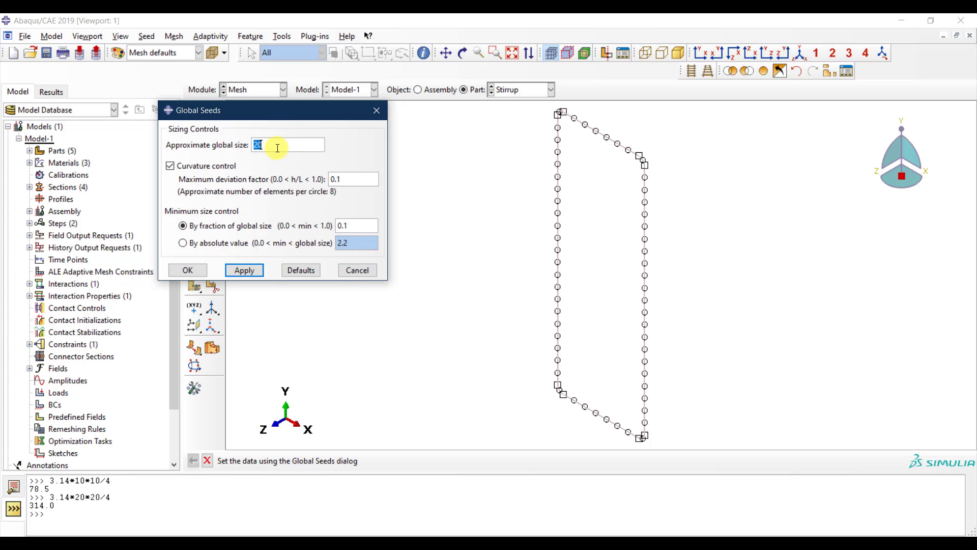
text(40)
click(251, 270)
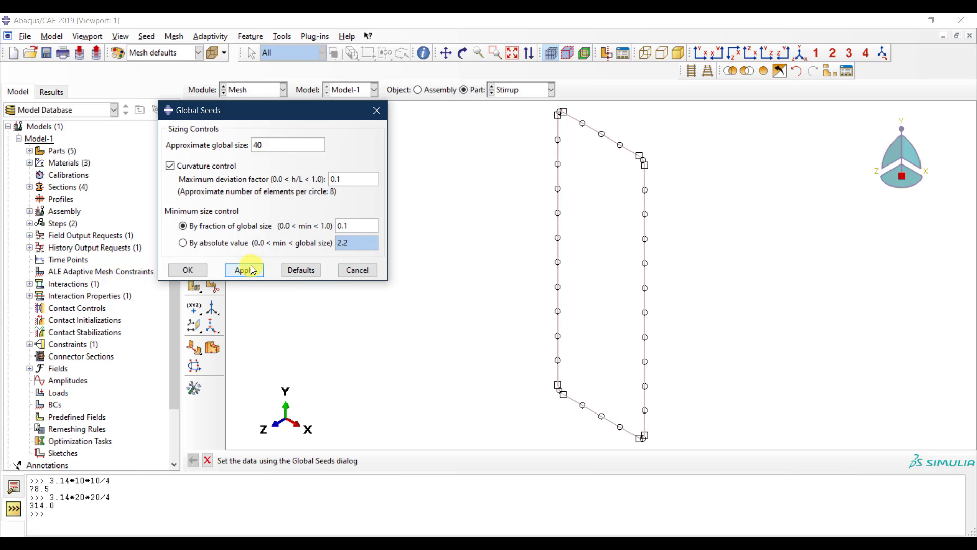
click(187, 270)
click(193, 129)
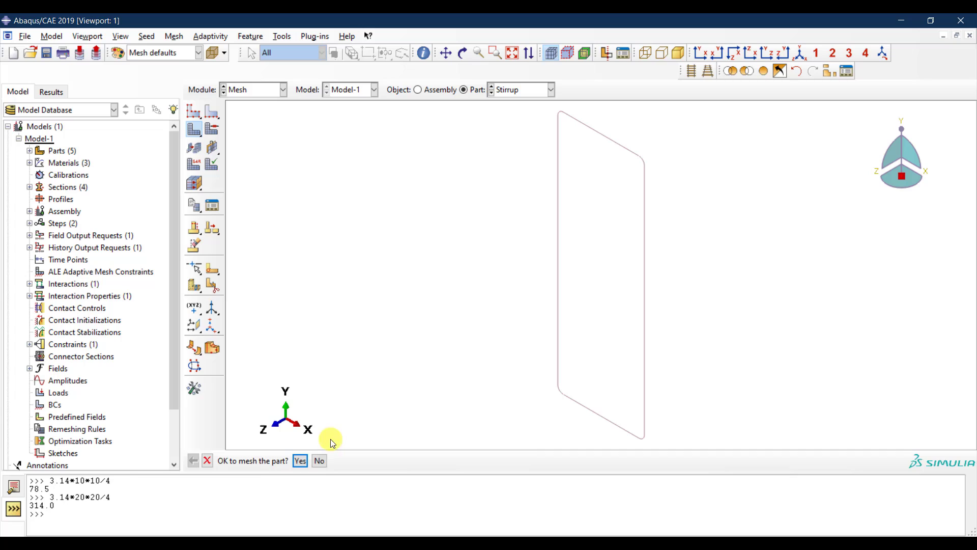
click(303, 461)
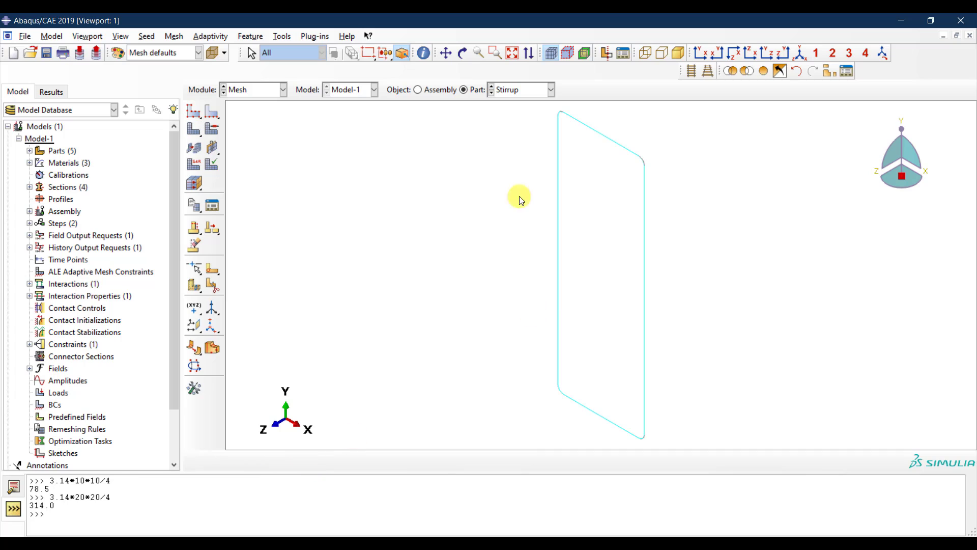
- Assign Explicit linear Beam family elements to all edges of the Stirrup and mesh the part again
click(194, 164)
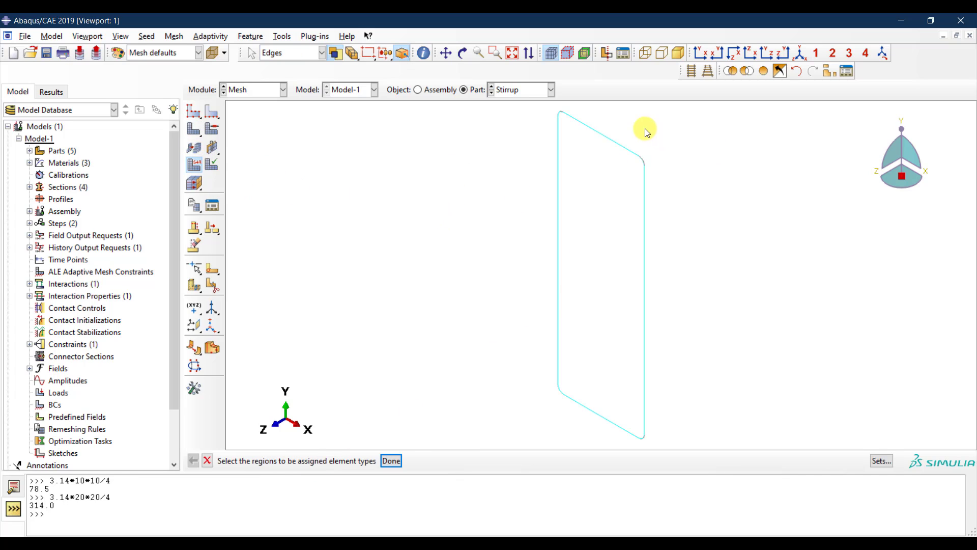
drag(682, 114, 480, 424)
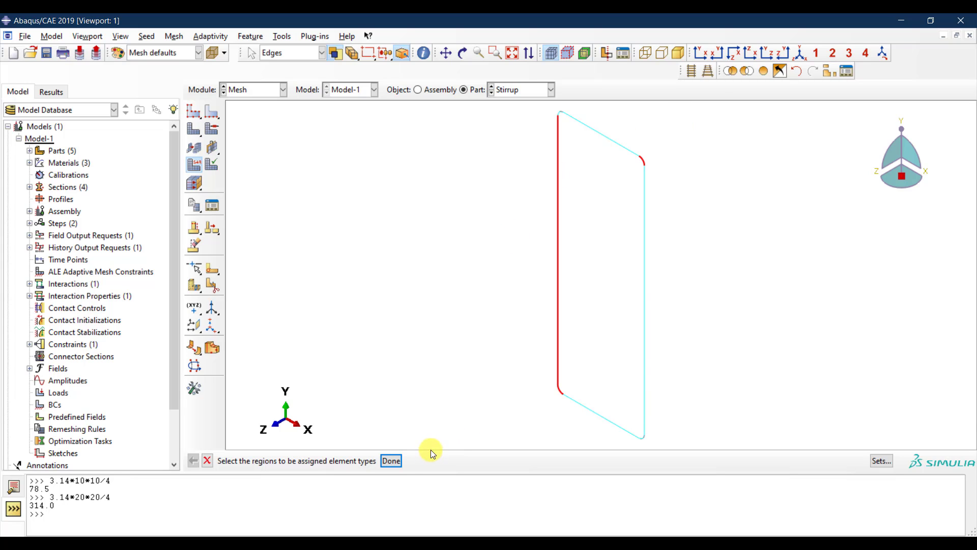
drag(678, 104, 476, 435)
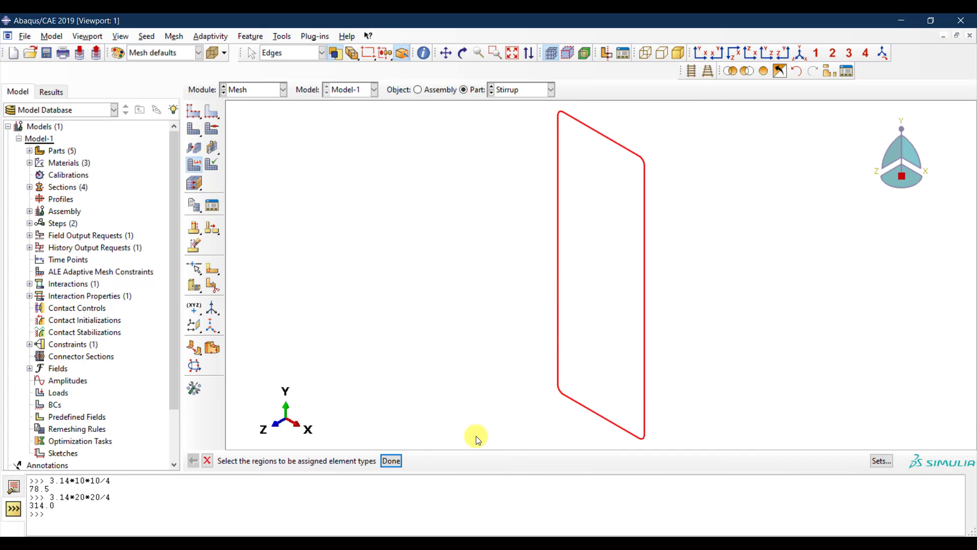
click(394, 459)
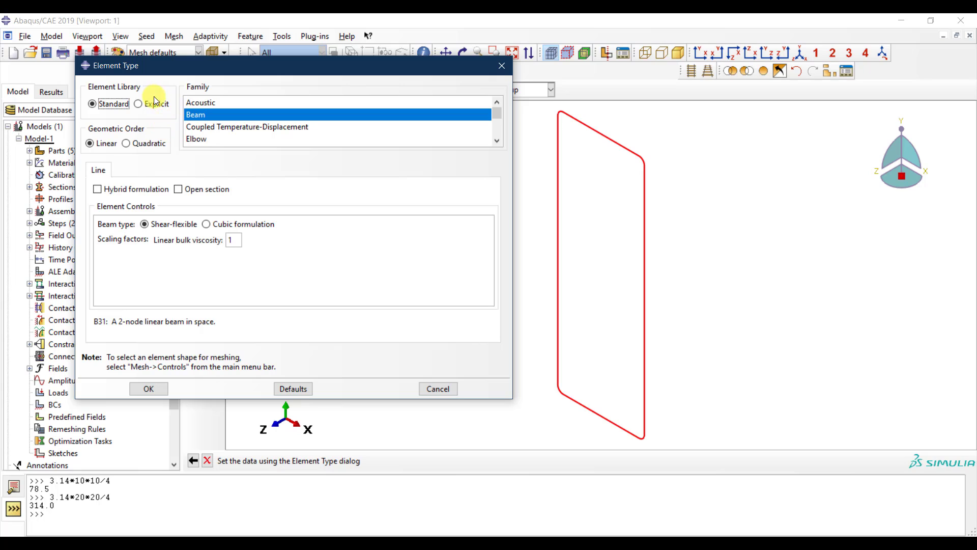
click(155, 107)
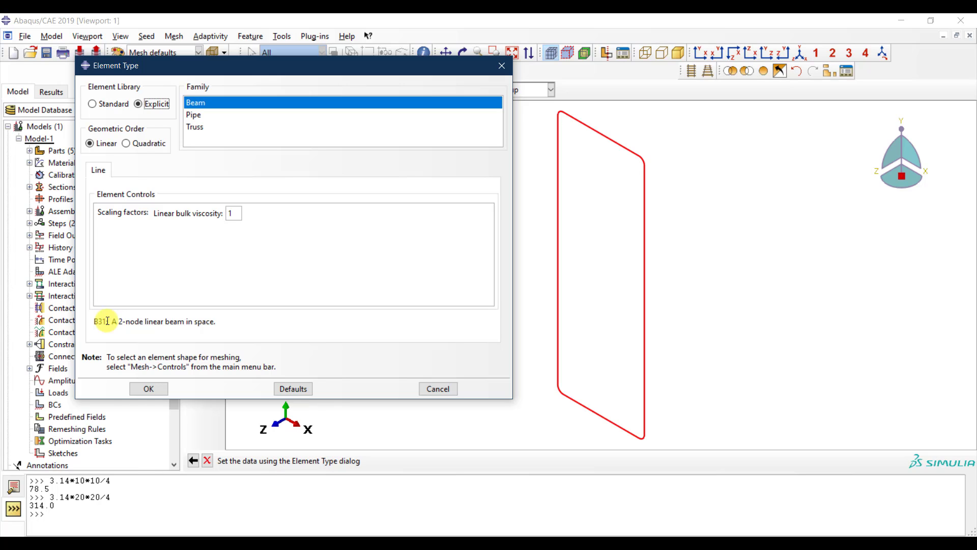
click(148, 389)
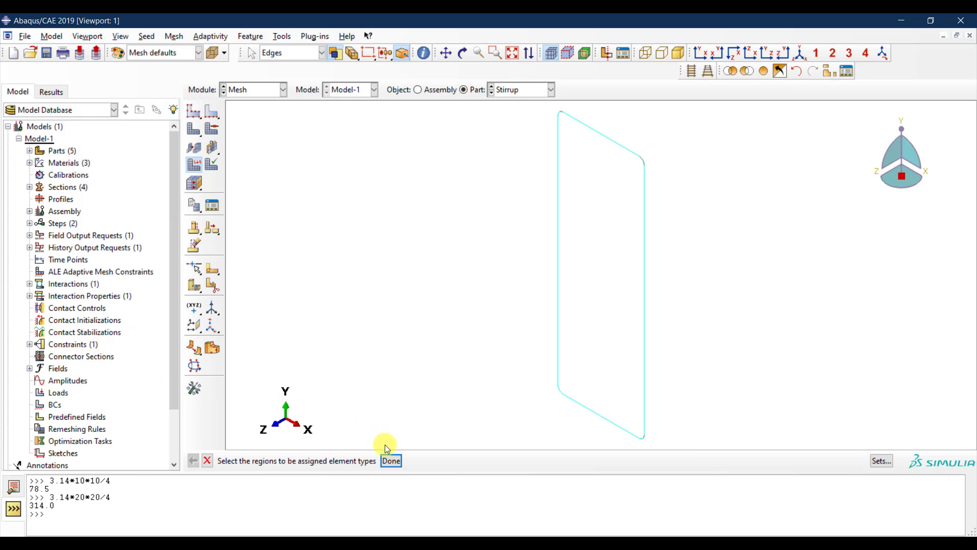
click(391, 460)
click(193, 128)
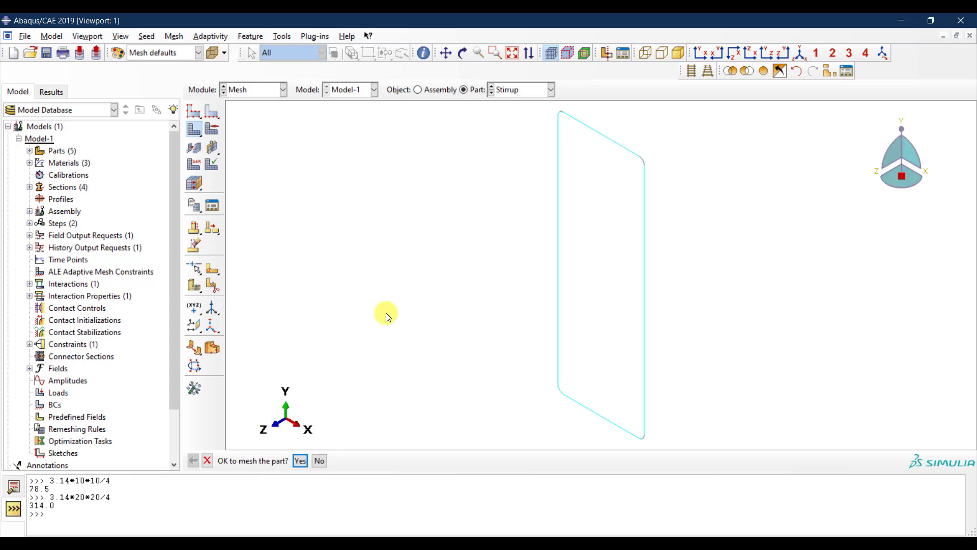
click(301, 461)
- Switch to the Tensile Rebar part, seed it with an approximate global size of 40 and mesh it
click(529, 91)
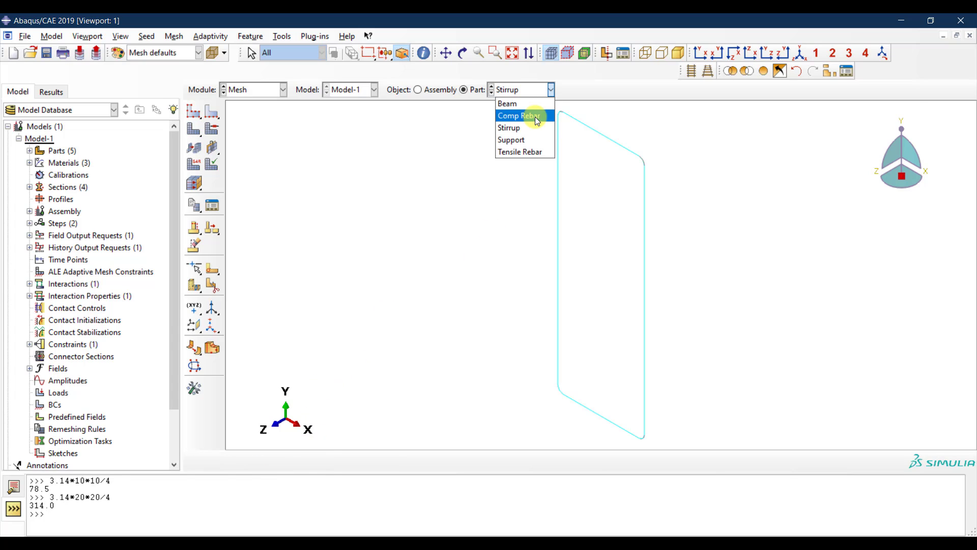
click(535, 151)
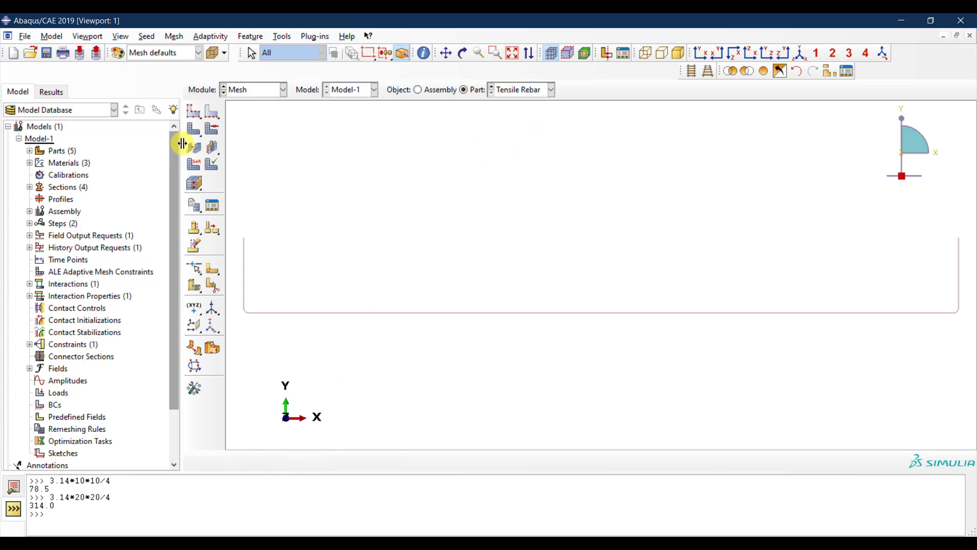
click(191, 114)
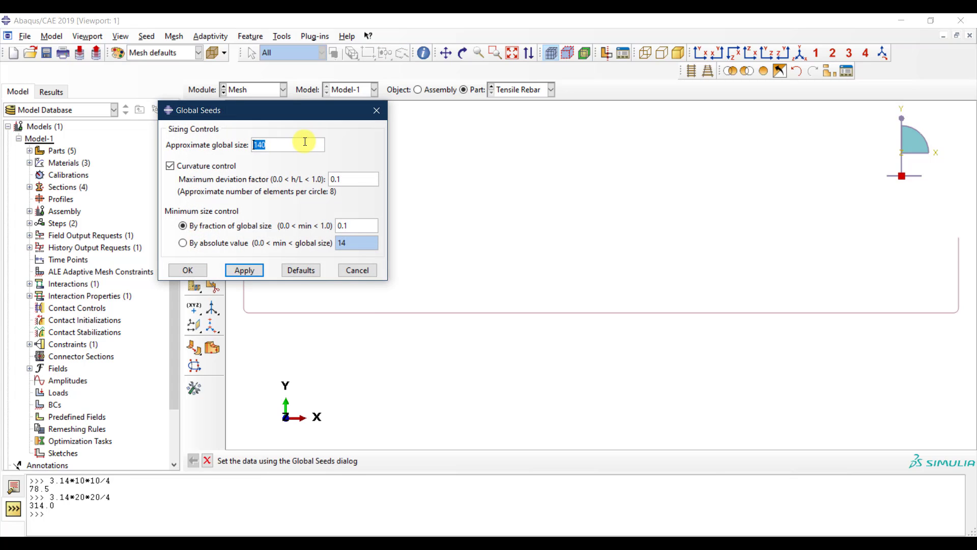
text(40)
click(257, 269)
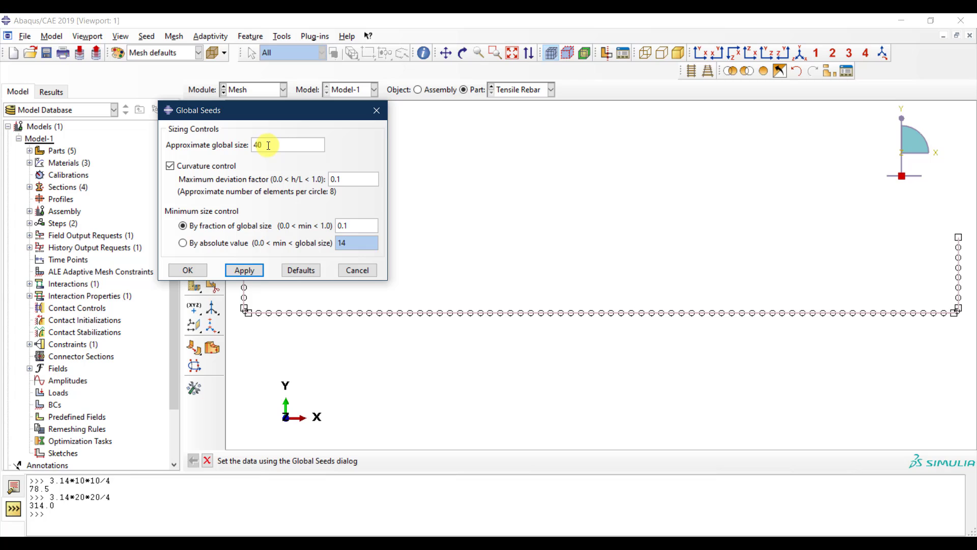
click(194, 271)
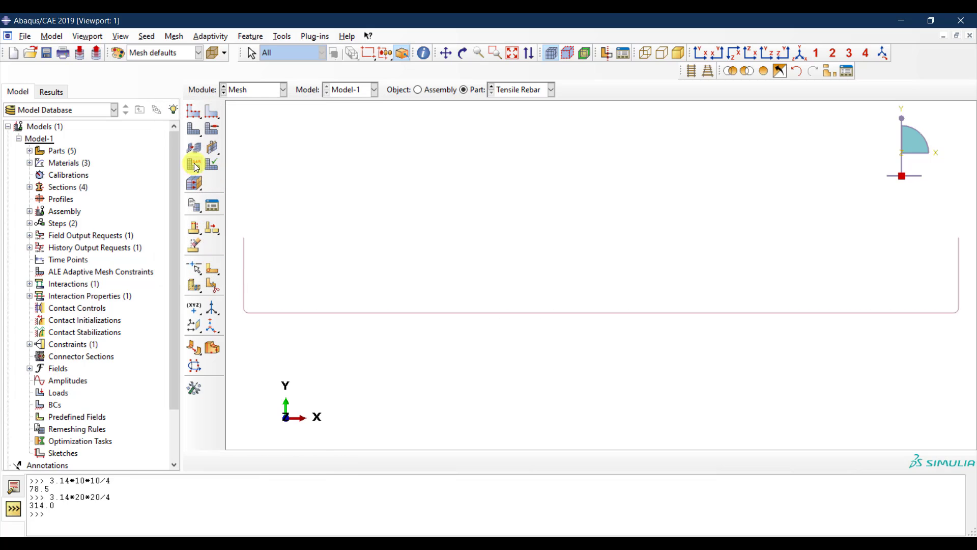
click(193, 129)
click(301, 461)
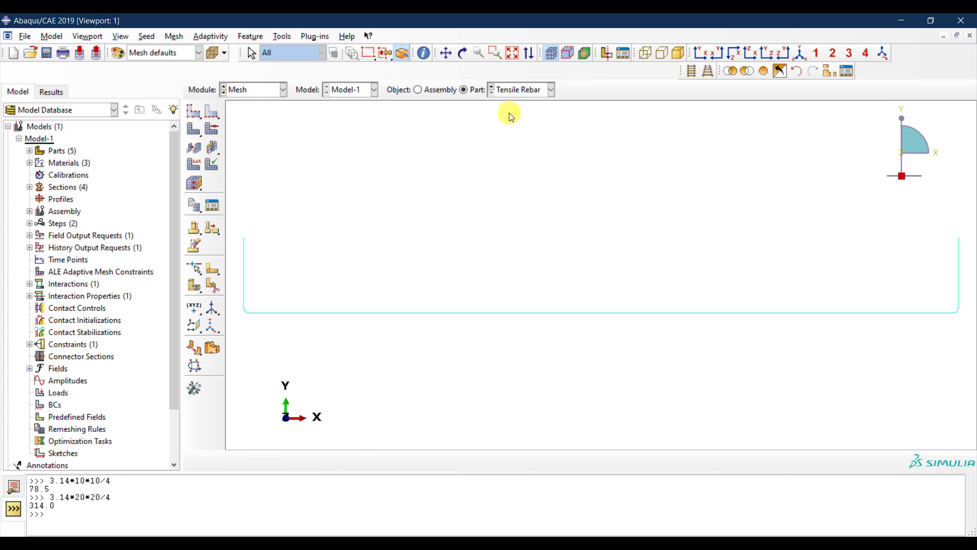
- Switch to the Comp Rebar part, seed it with an approximate global size of 40 and mesh it
click(518, 89)
click(532, 116)
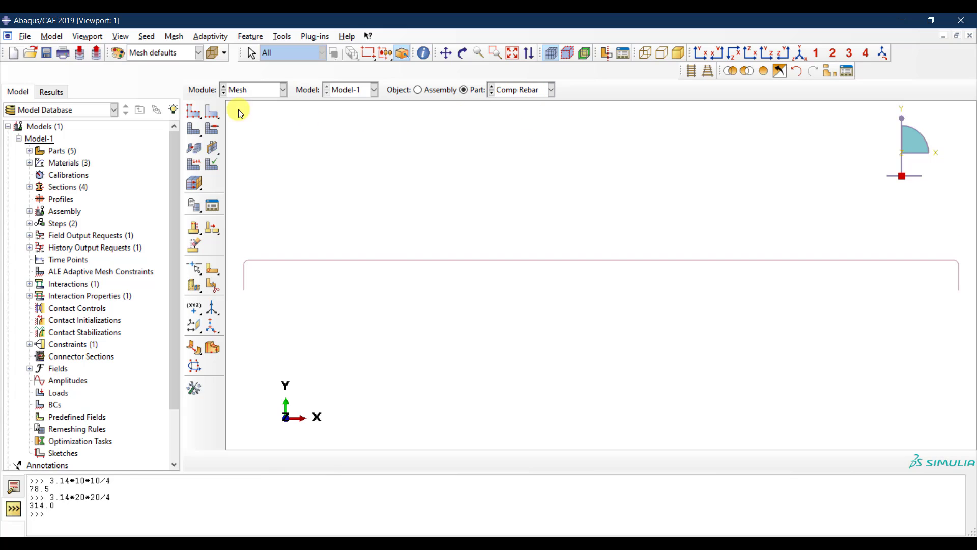
click(198, 110)
text(40)
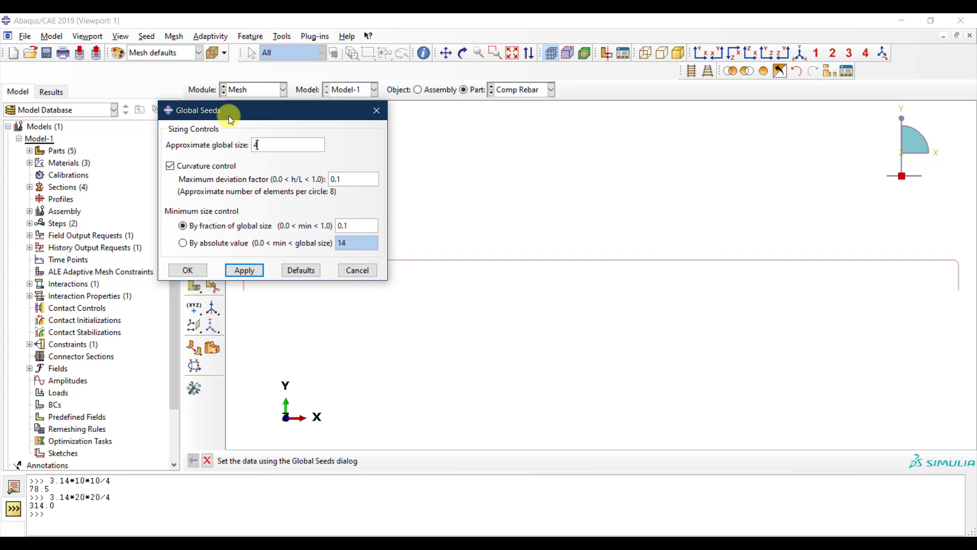
click(247, 269)
click(189, 271)
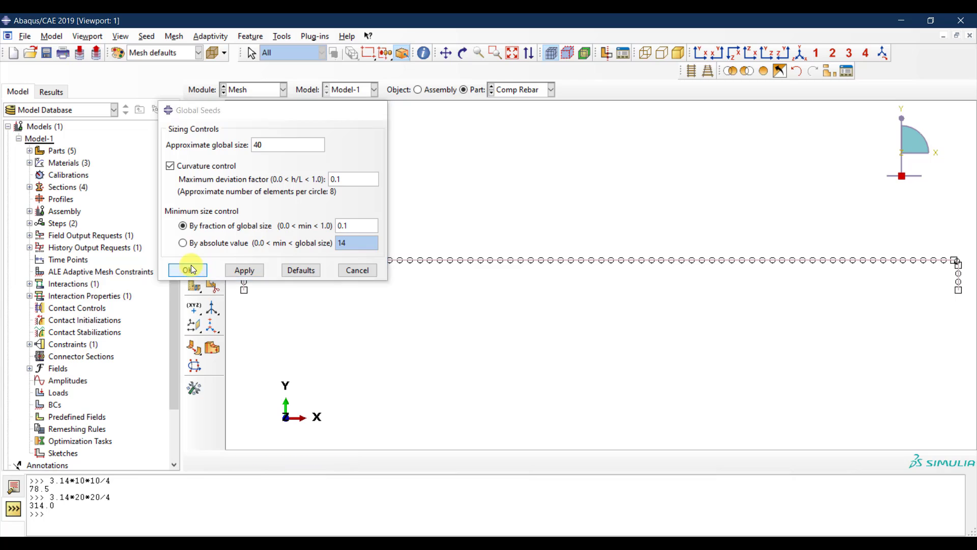
click(199, 135)
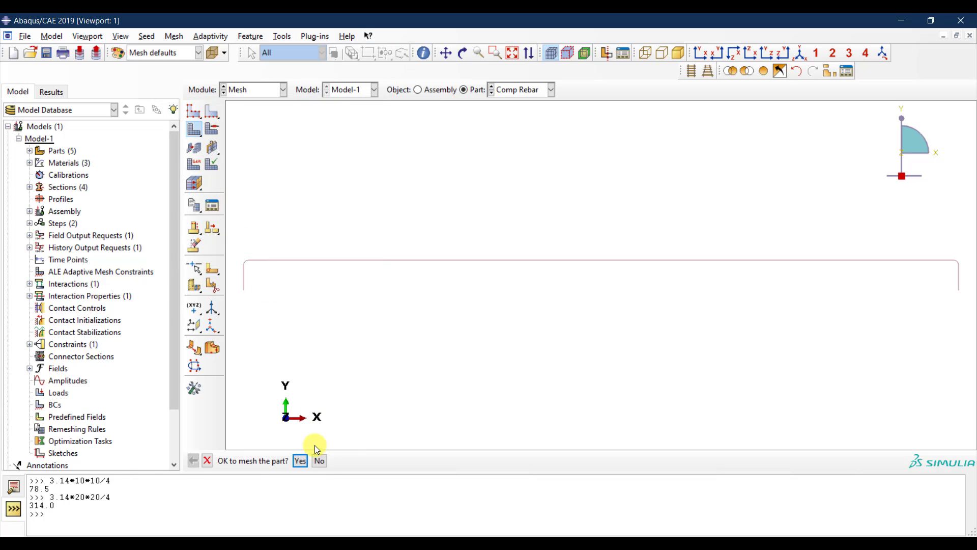
click(300, 461)
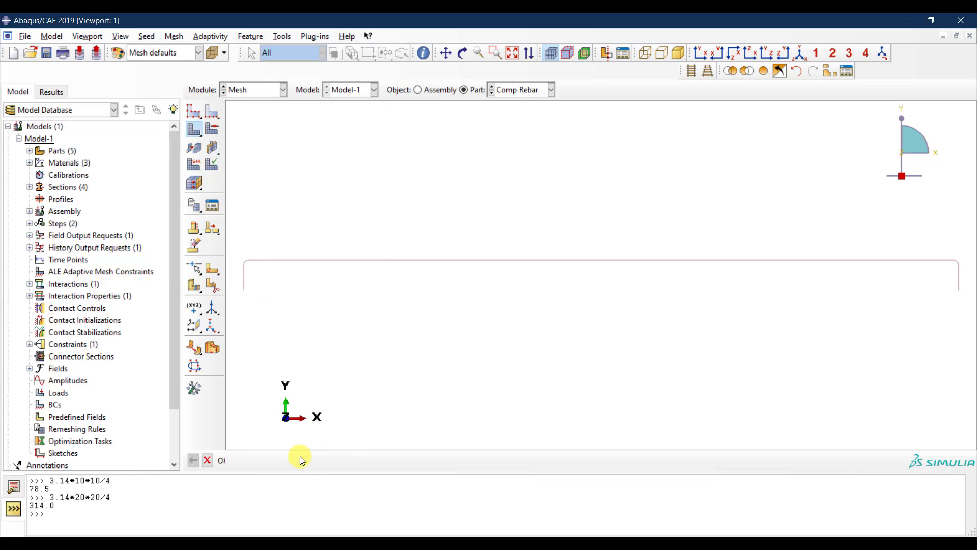
- Display the whole meshed assembly, then switch to the Load module
click(427, 90)
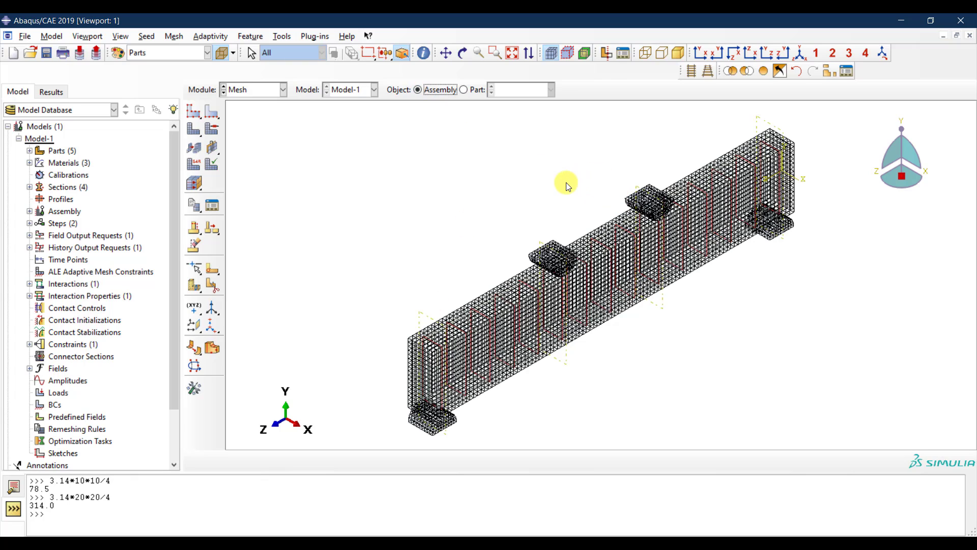
click(257, 91)
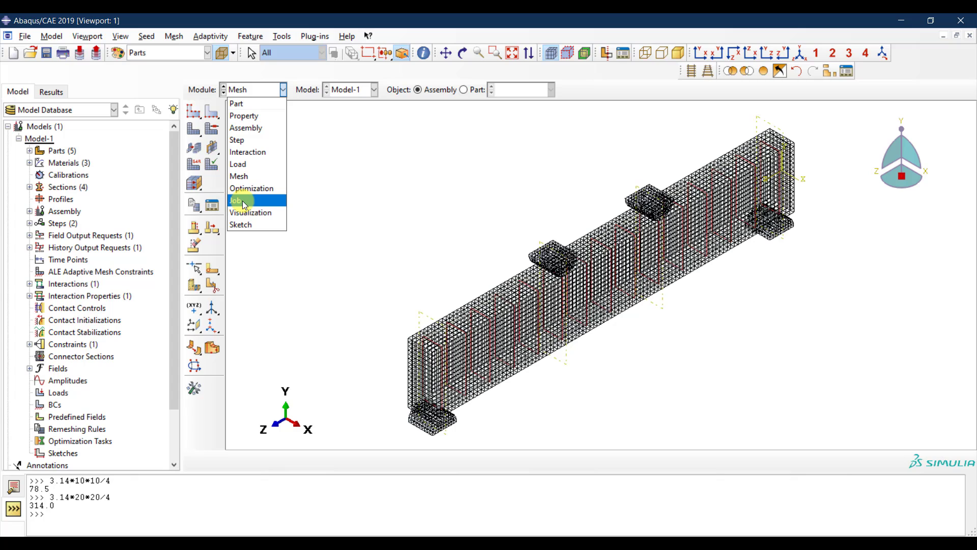
click(366, 192)
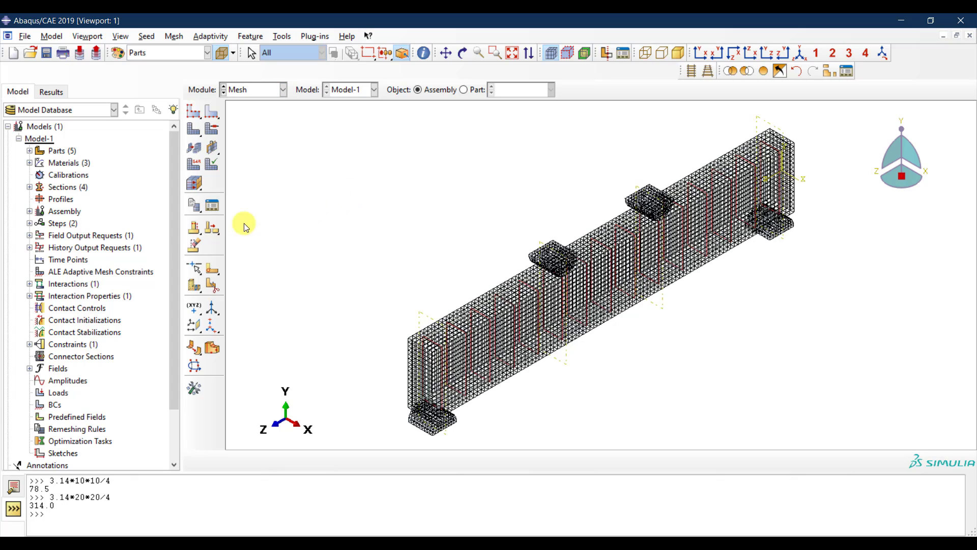
click(29, 236)
click(29, 236)
click(244, 90)
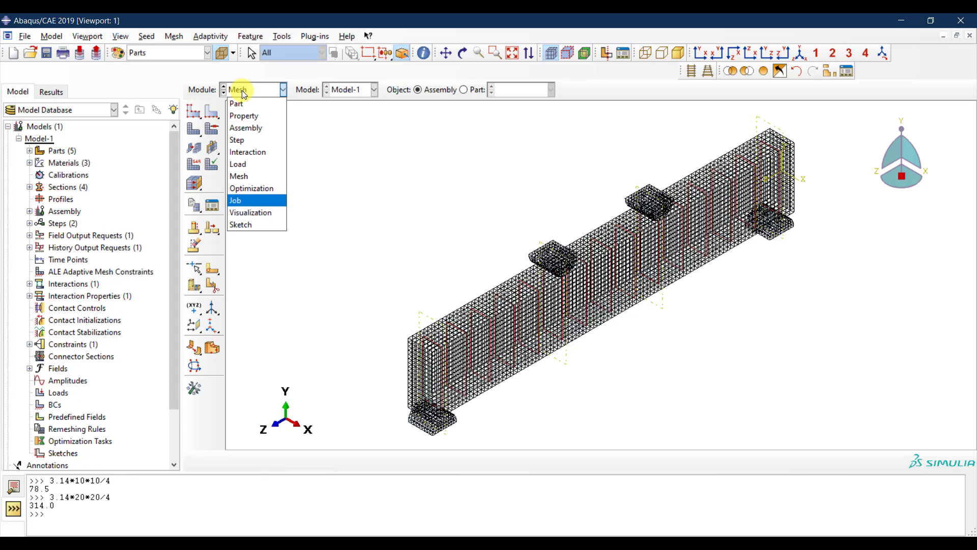
click(250, 164)
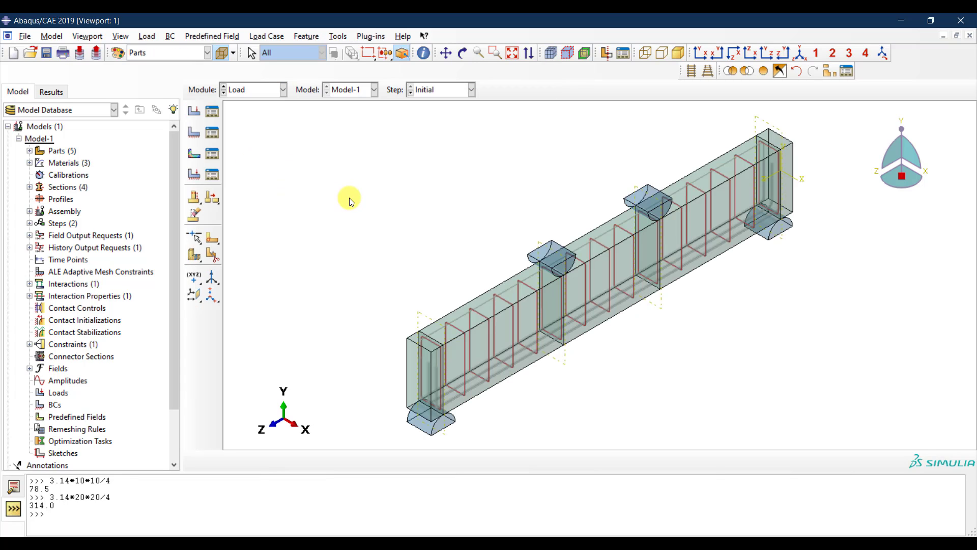
- Create a Symmetry/Antisymmetry/Encastre boundary condition named Fixed Supports in the Initial step
click(198, 133)
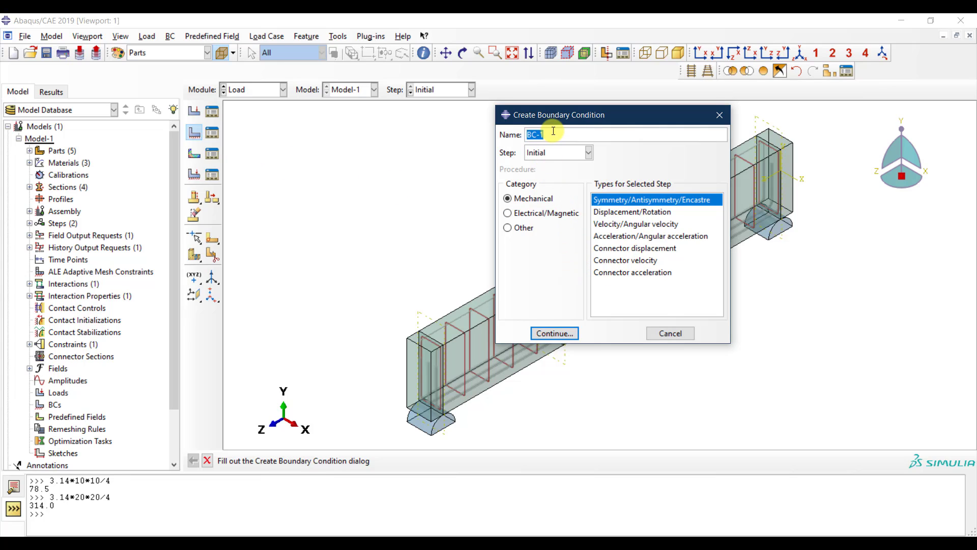
text(Fixed Se)
text(pportd)
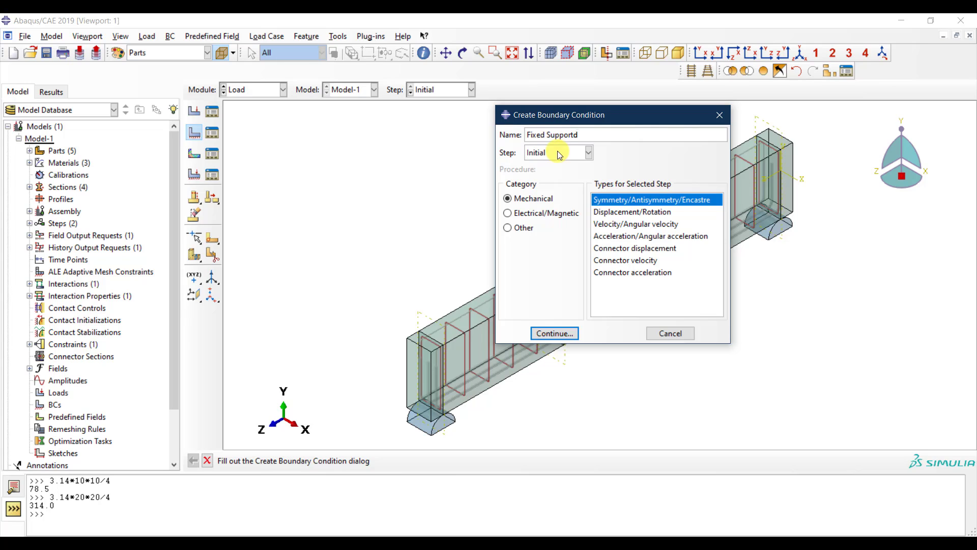
key(BackSpace)
text(s)
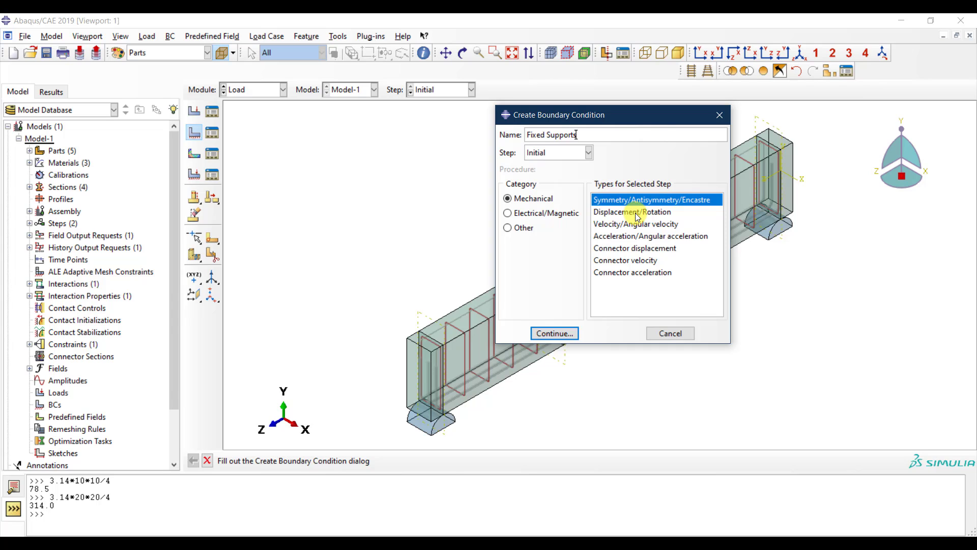
click(554, 335)
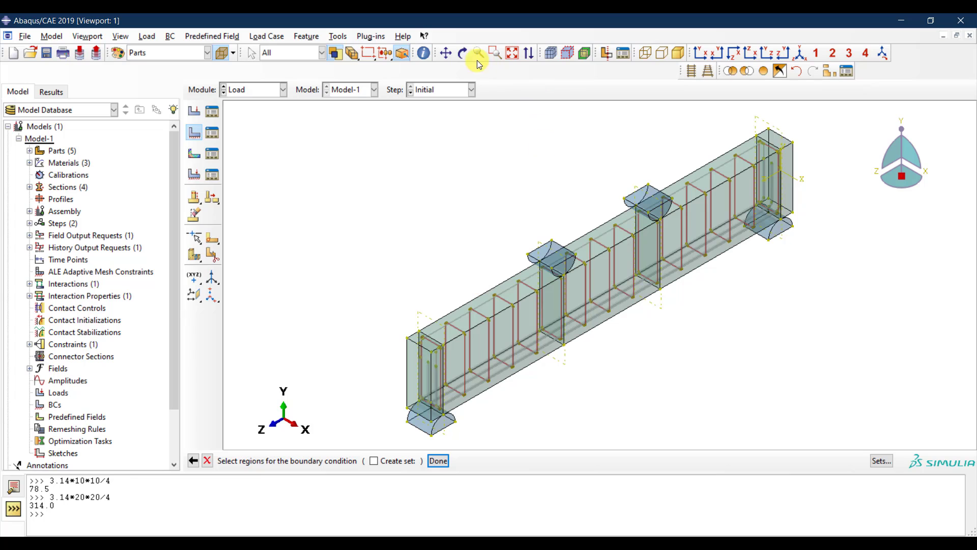
- Apply the Fixed Supports condition as ENCASTRE to the flat underside faces of the two lower supports
click(462, 53)
drag(685, 394, 777, 260)
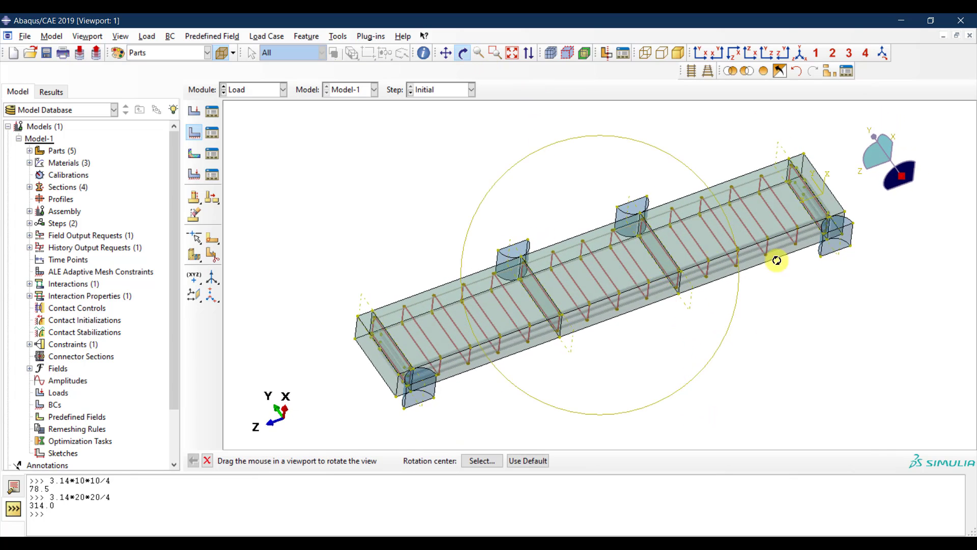
middle_click(848, 244)
click(845, 244)
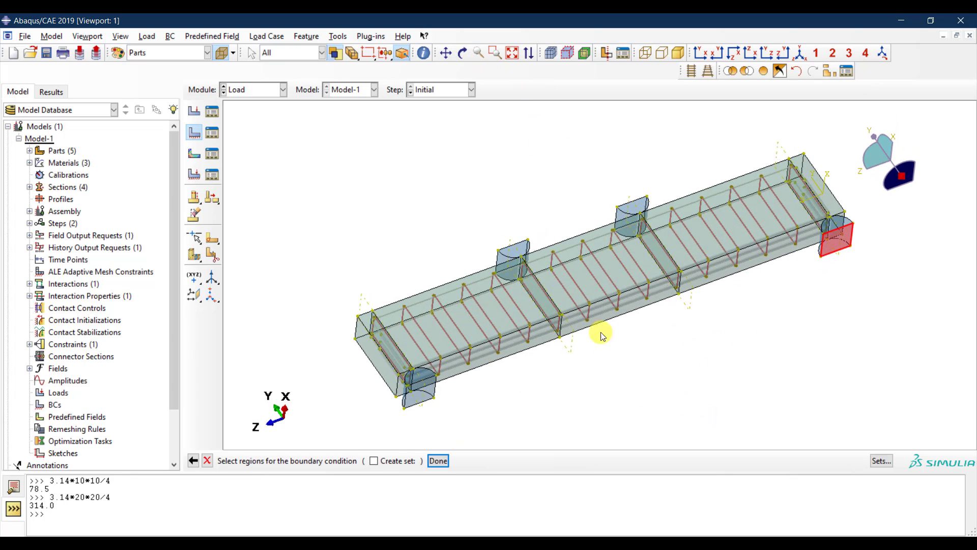
click(426, 396)
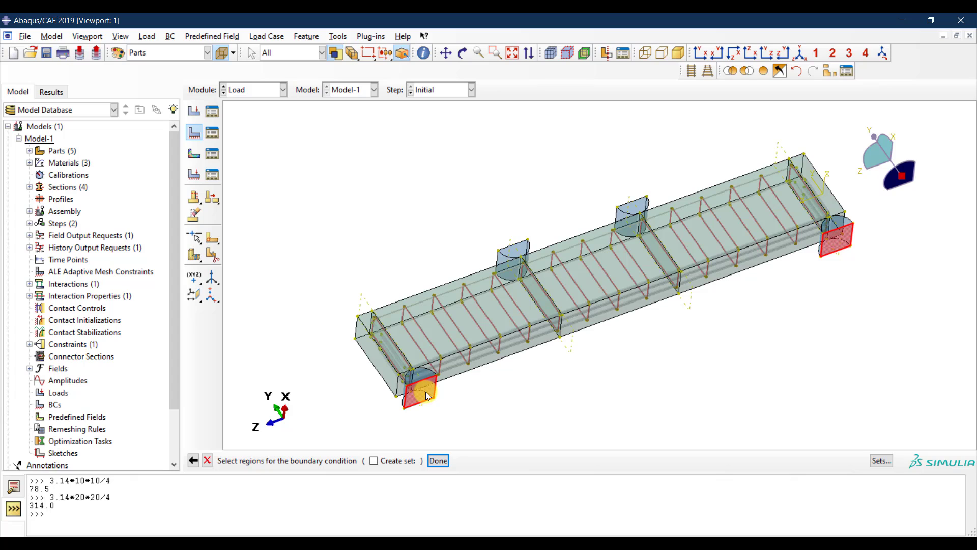
click(441, 462)
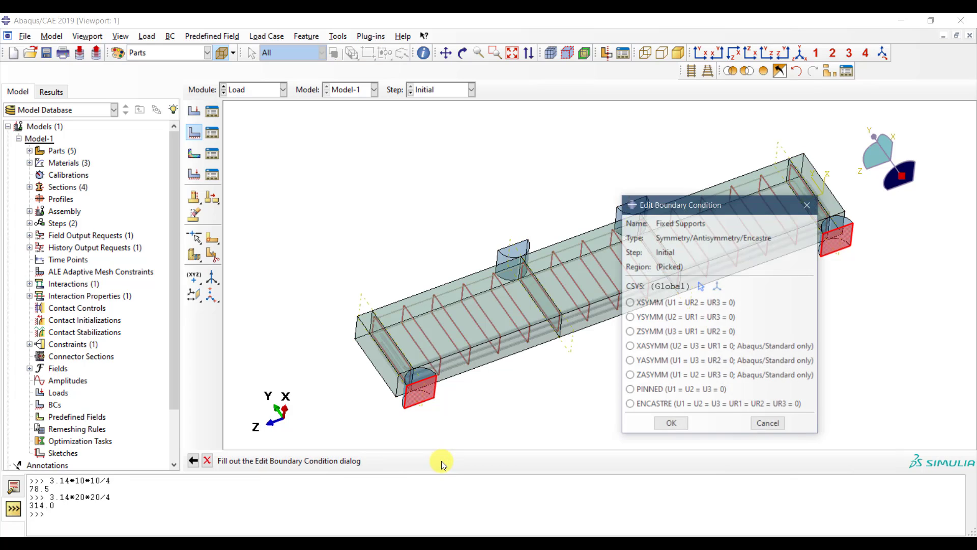
click(676, 411)
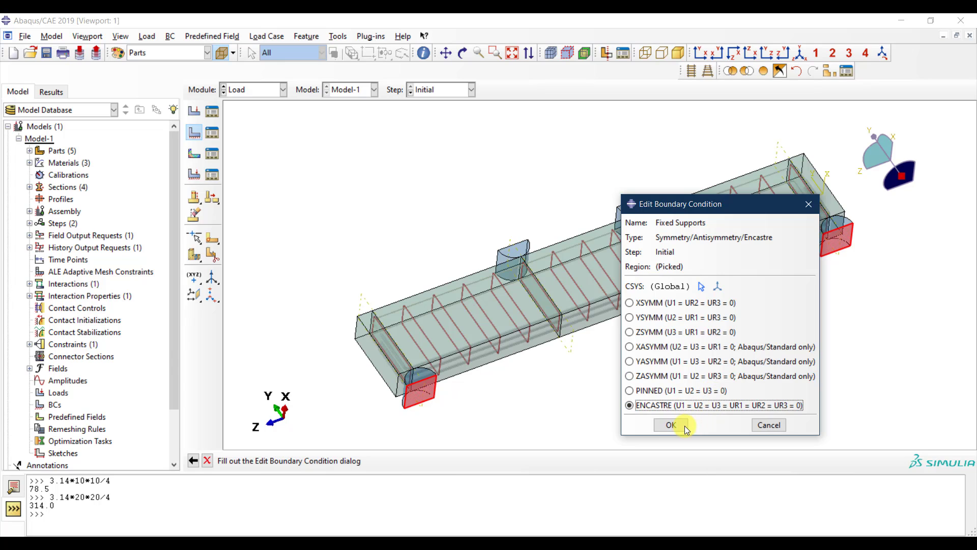
click(673, 426)
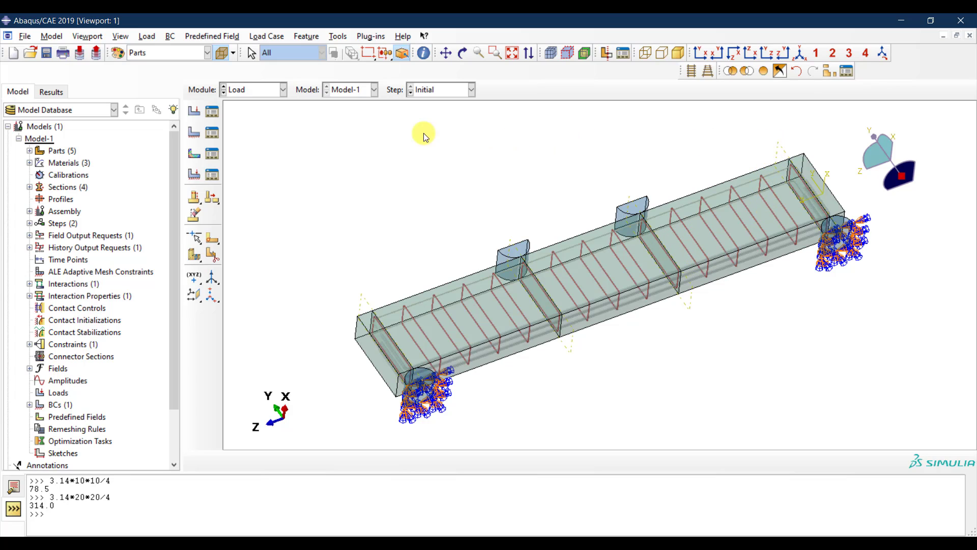
- Edit the Fixed Supports boundary condition, changing it to PINNED (U1 = U2 = U3 = 0)
click(213, 133)
click(453, 151)
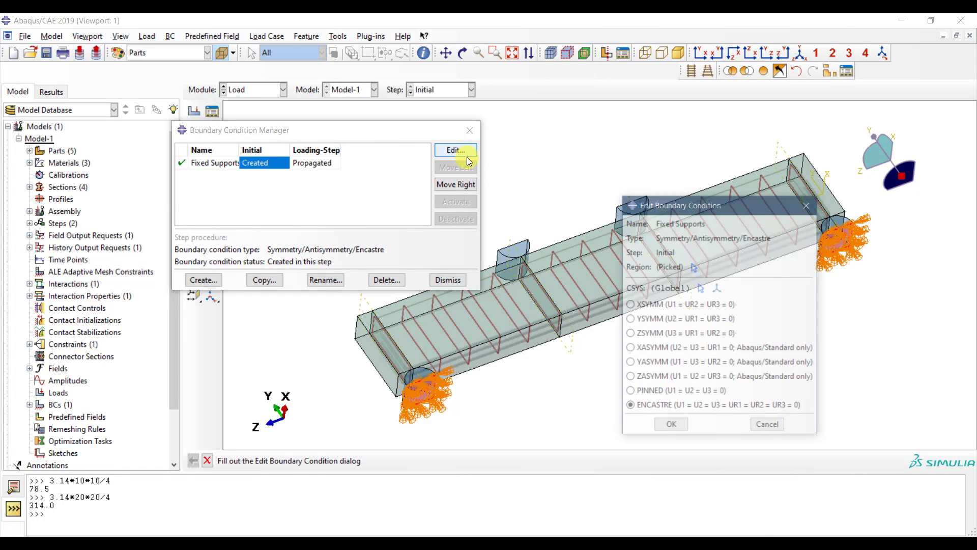
click(677, 392)
click(668, 427)
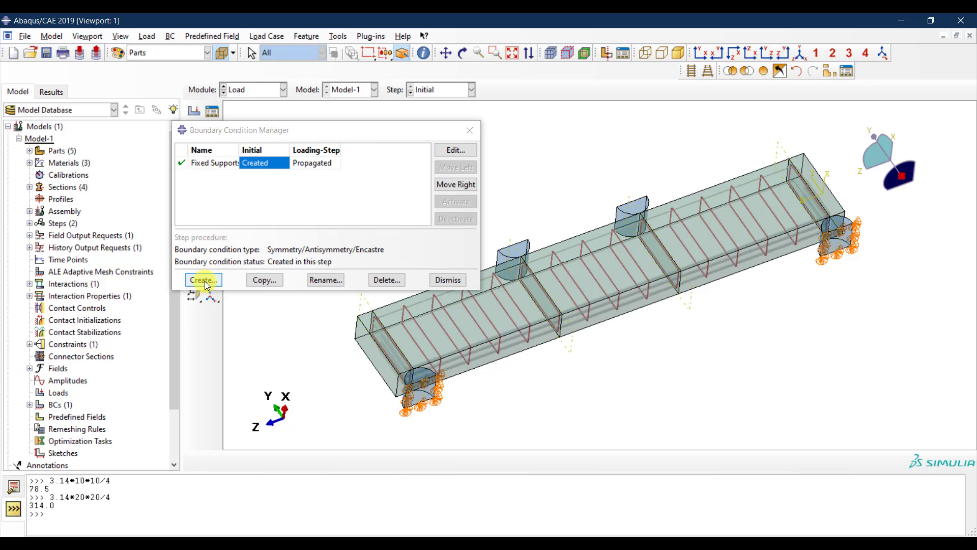
click(447, 280)
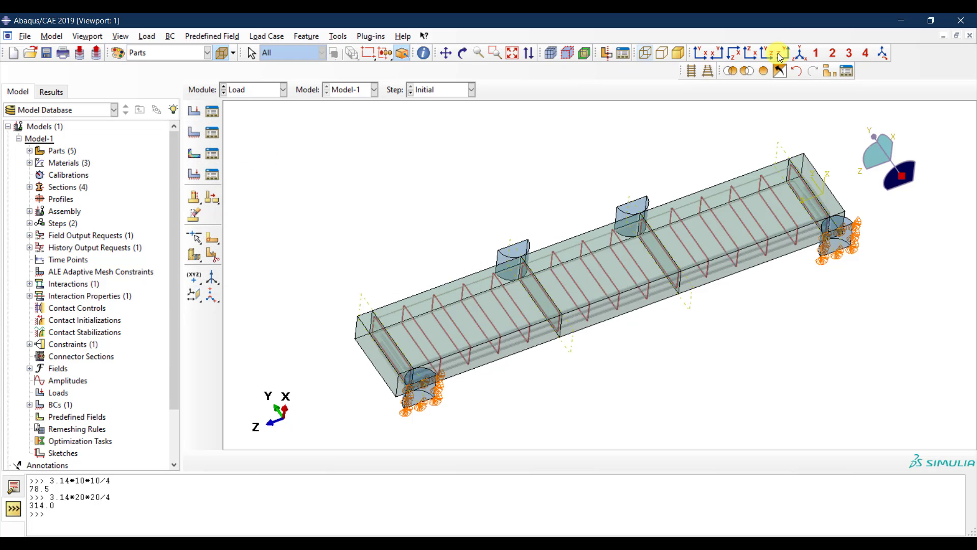
- Create a Displacement/Rotation boundary condition named Top Disp in the Loading-Step
click(800, 53)
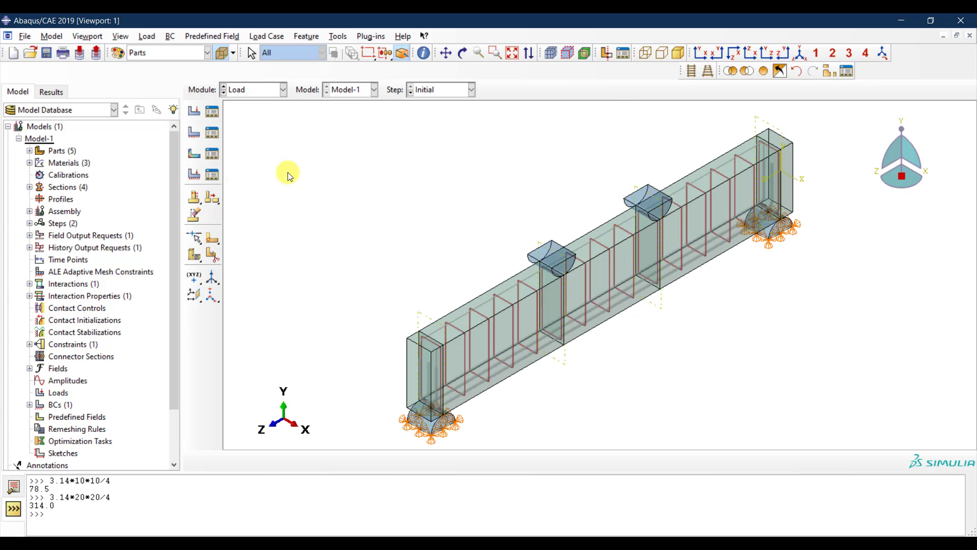
click(197, 134)
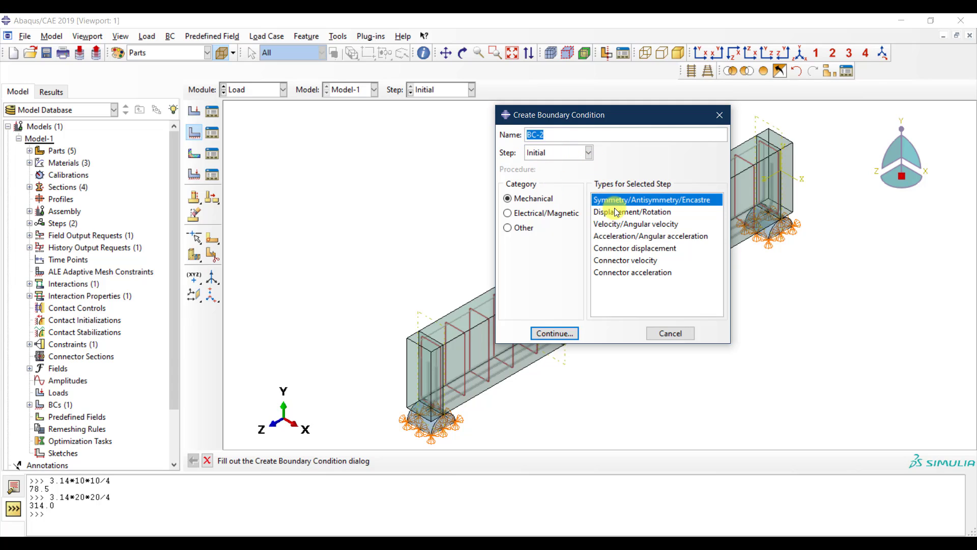
click(617, 212)
click(576, 153)
click(564, 177)
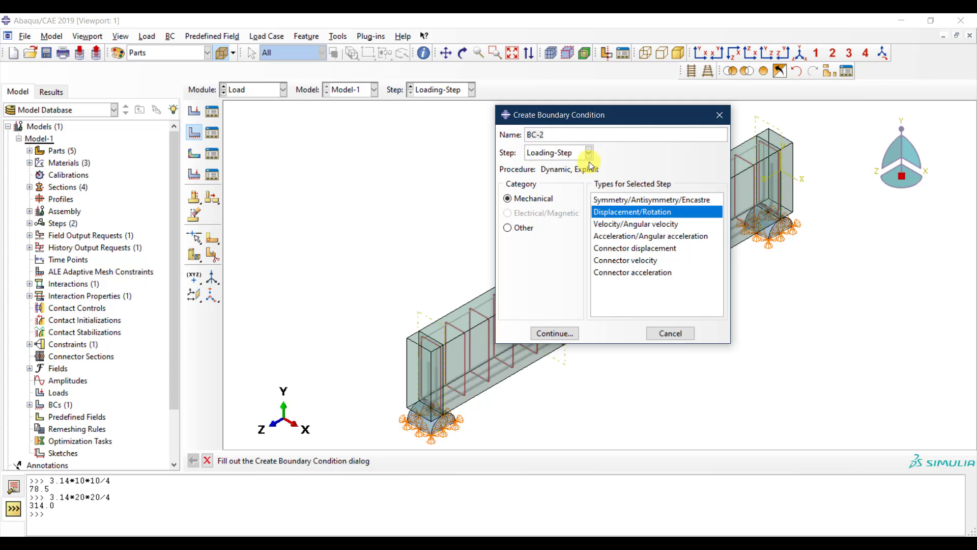
click(510, 130)
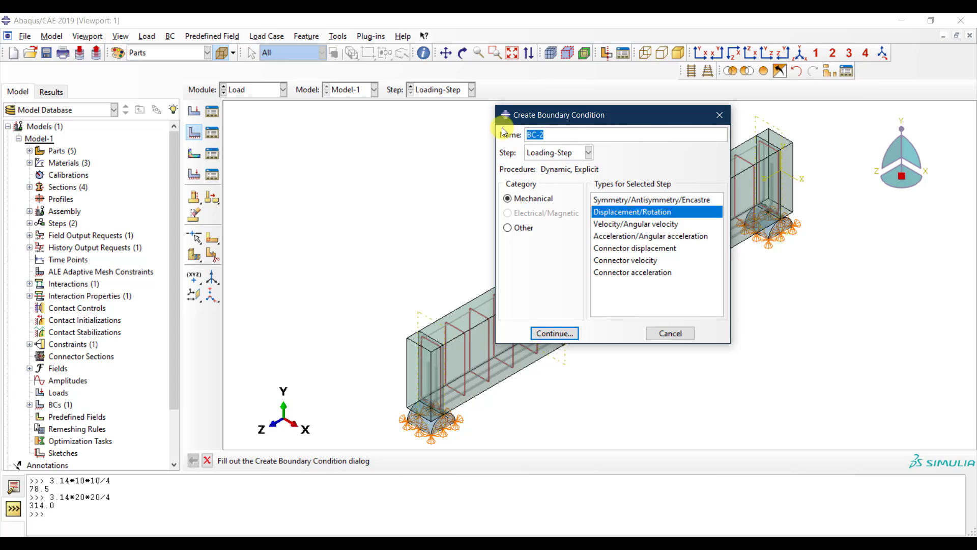
text(DI)
key(BackSpace)
key(BackSpace)
text(Top Disp)
click(561, 332)
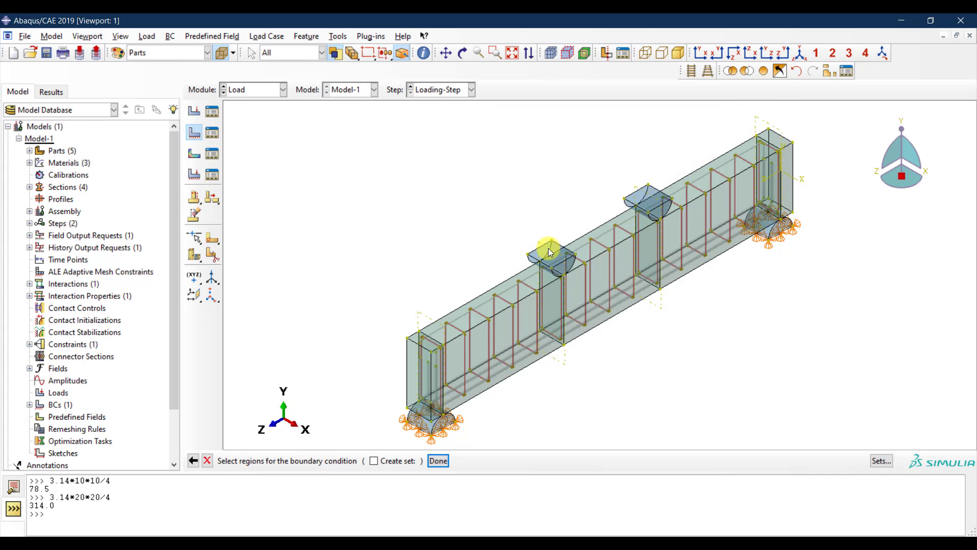
- Apply the Top Disp boundary condition to the flat upper faces of the two loading blocks on top of the beam
scroll(550, 251, up, 1)
click(551, 253)
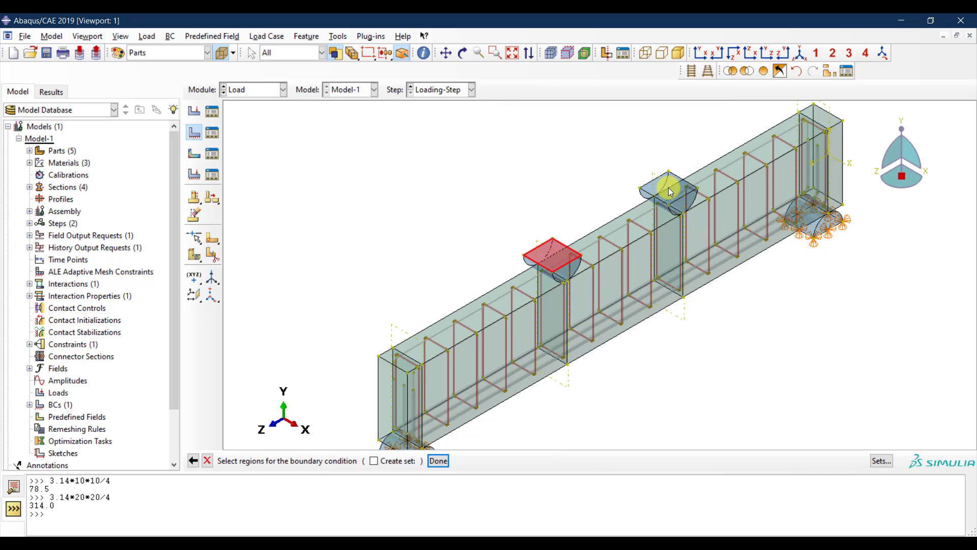
click(670, 192)
click(442, 463)
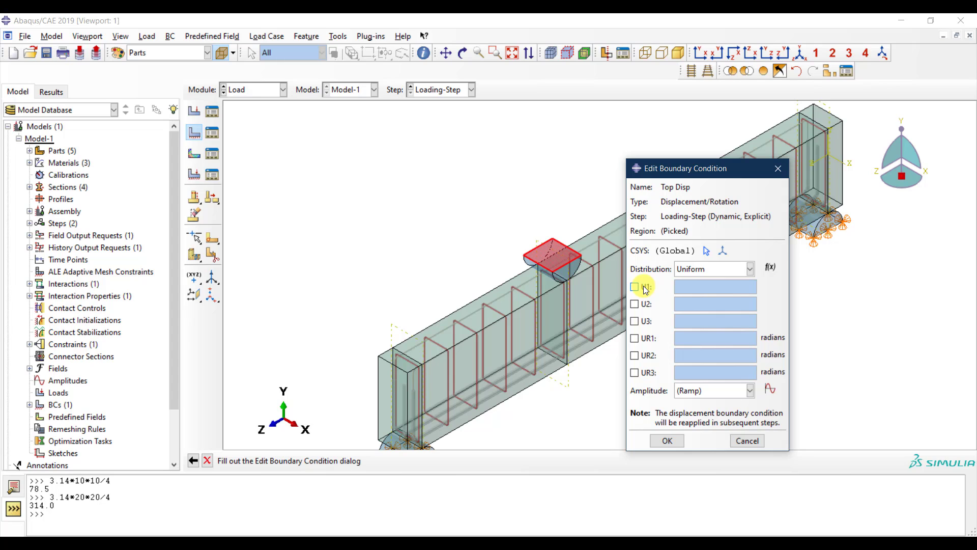
- Set the Top Disp displacements to U1 = 0, U2 = -20 and U3 = 0
click(644, 288)
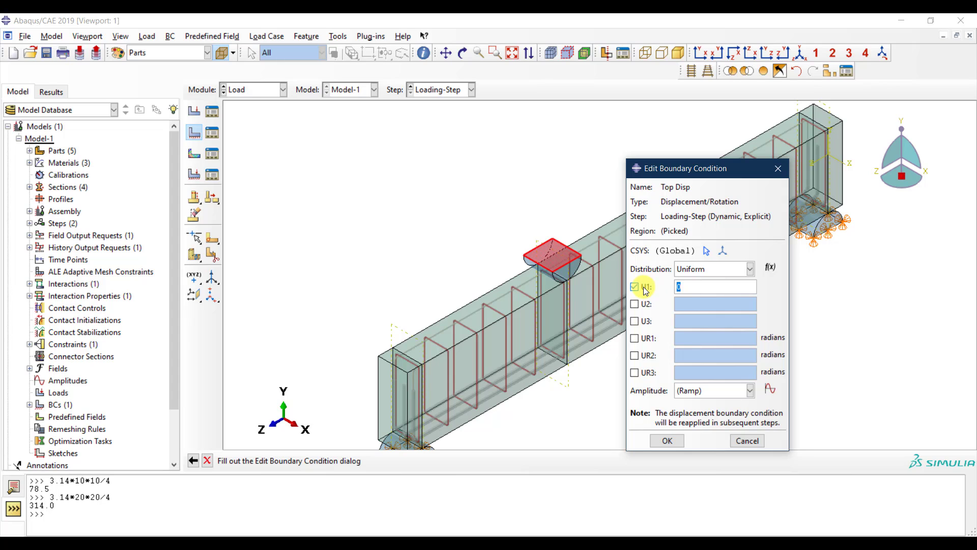
click(643, 324)
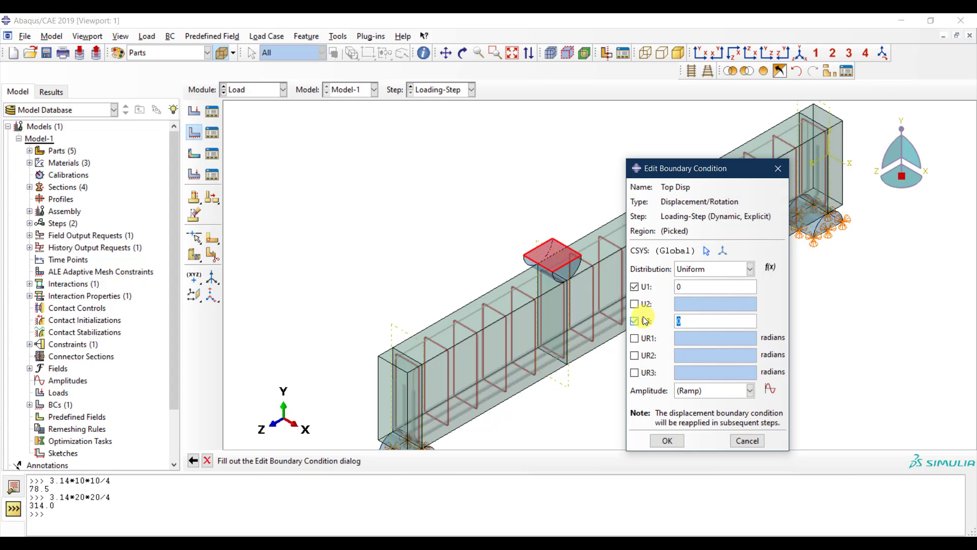
click(635, 304)
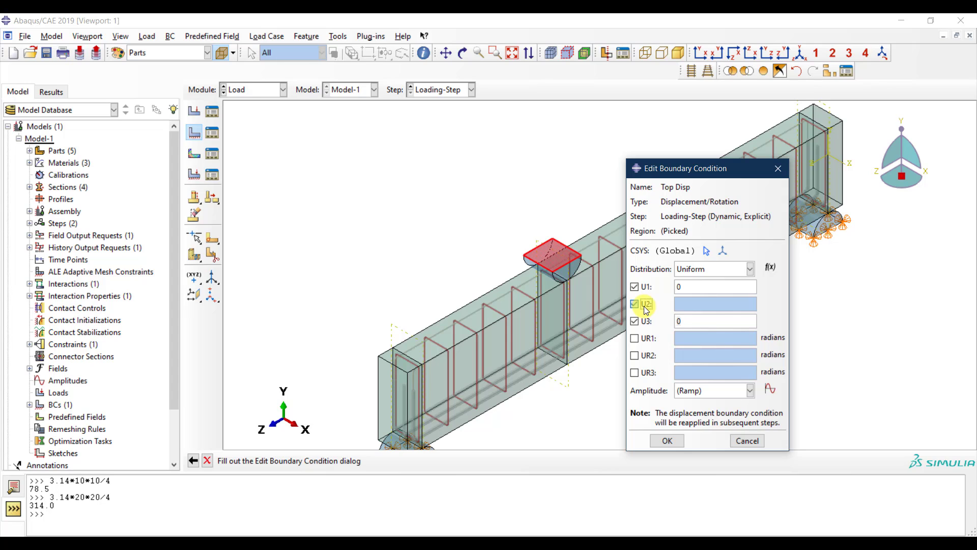
click(691, 303)
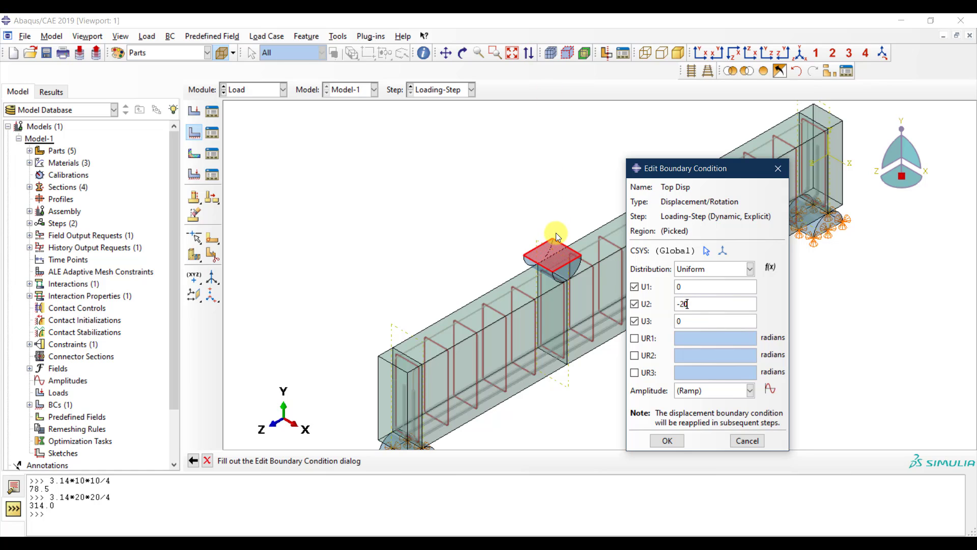
- Create a tabular amplitude Amp-1 with amplitude 0 at time 0 and amplitude 1 at time 10
click(771, 392)
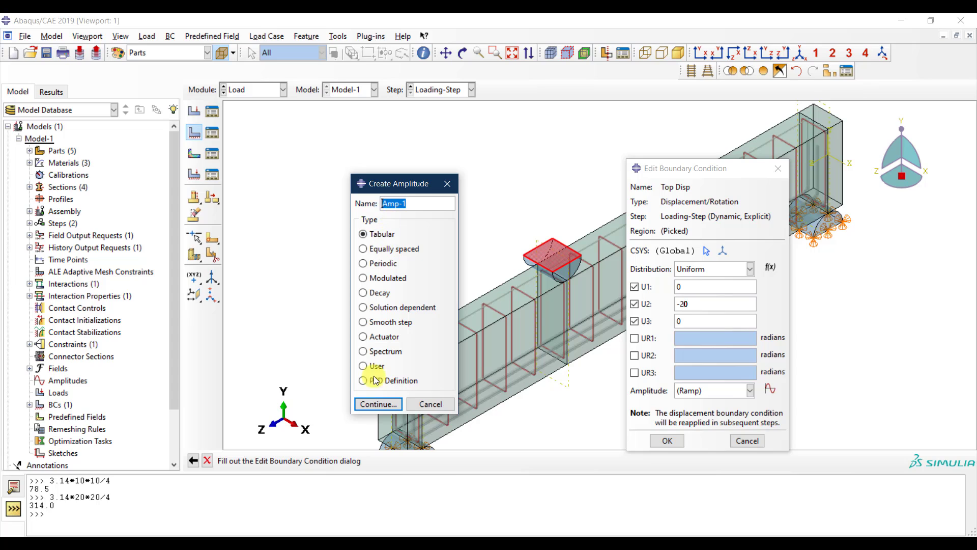
click(375, 405)
click(308, 219)
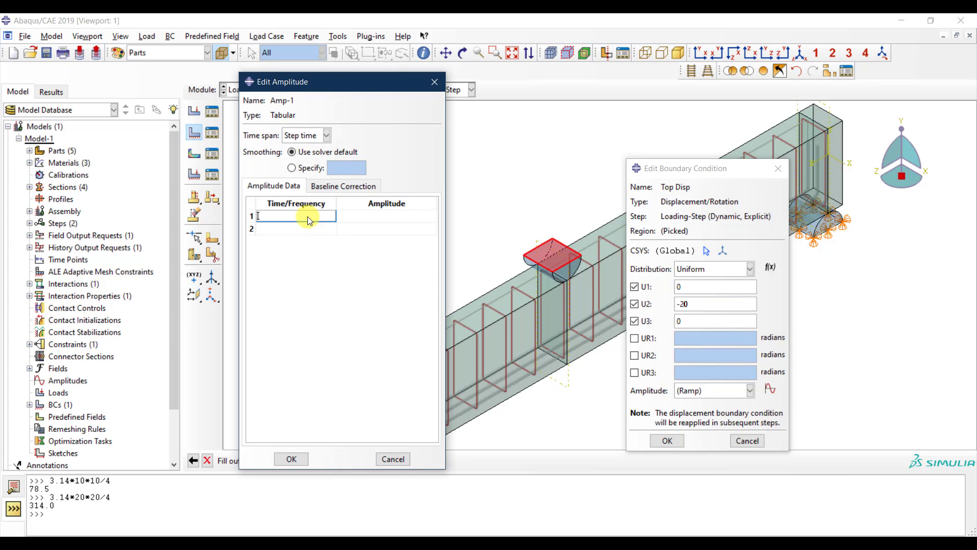
text(0)
click(386, 219)
text(0)
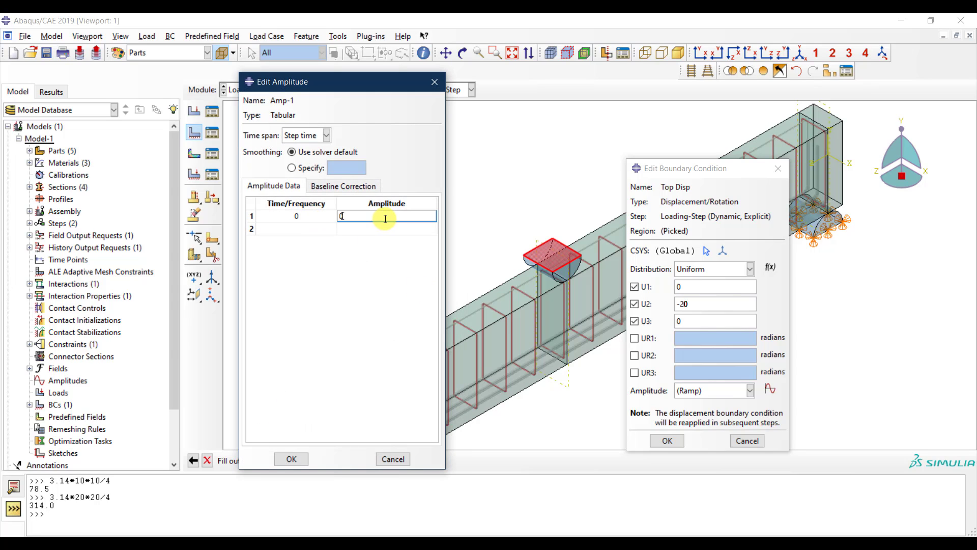
click(314, 232)
text(10)
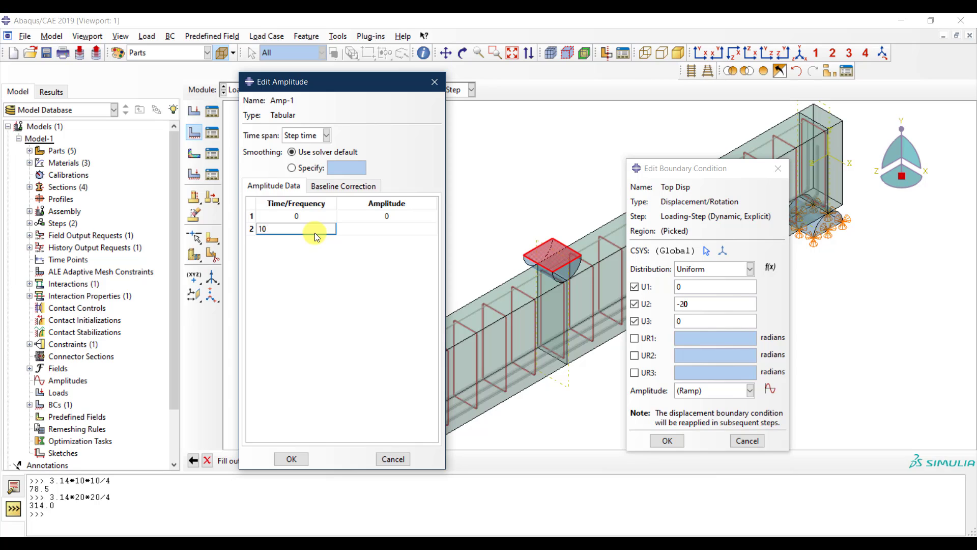
click(377, 231)
text(1)
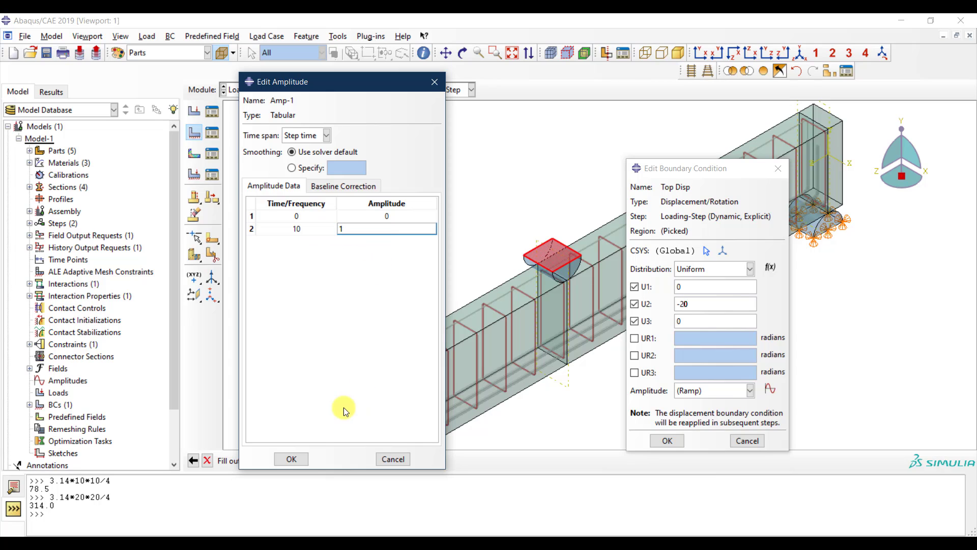
click(292, 459)
- Assign the Amp-1 amplitude to the Top Disp boundary condition and accept its definition
click(731, 393)
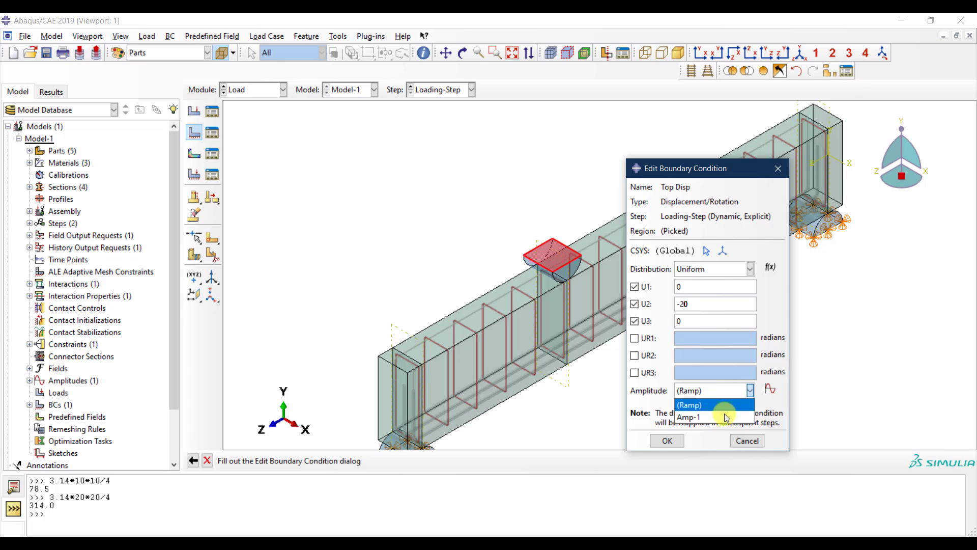
click(723, 413)
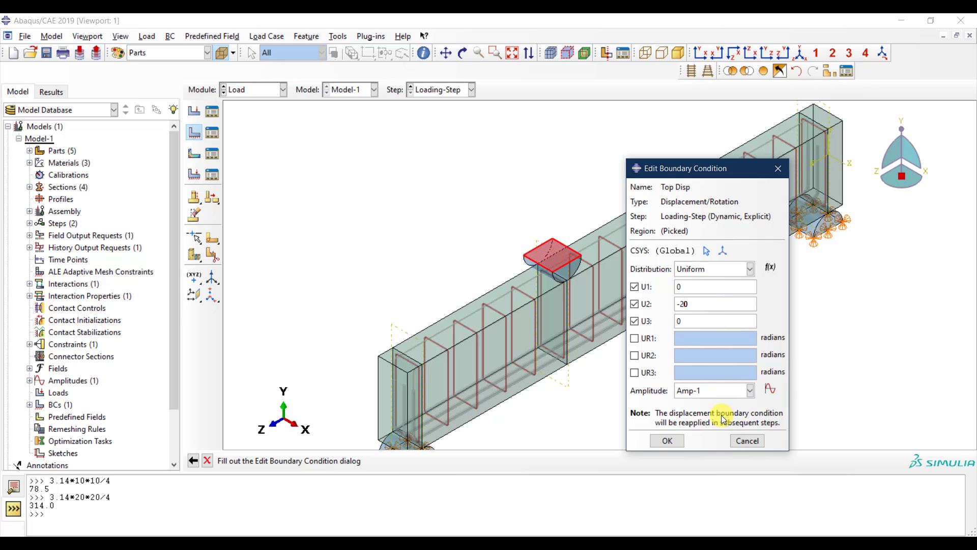
click(664, 441)
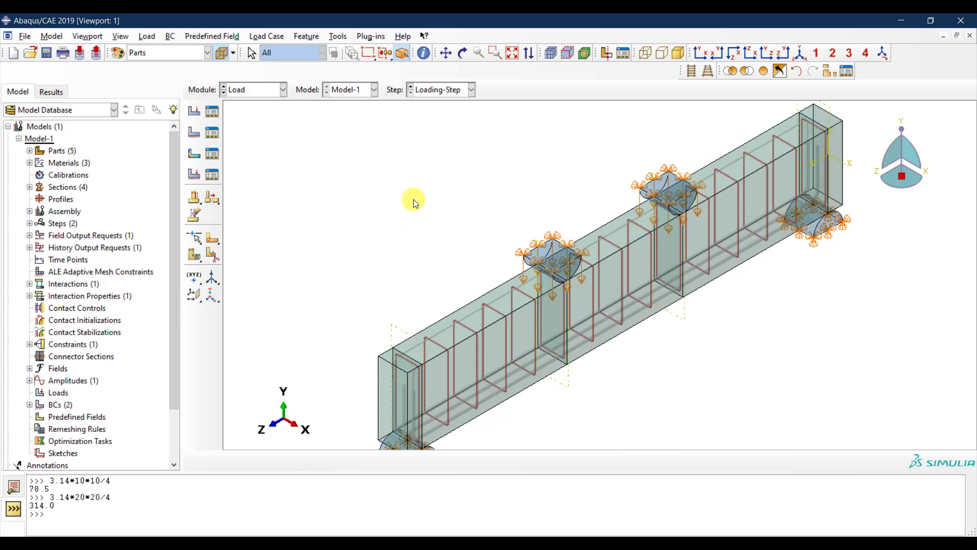
scroll(458, 191, down, 1)
scroll(559, 195, down, 1)
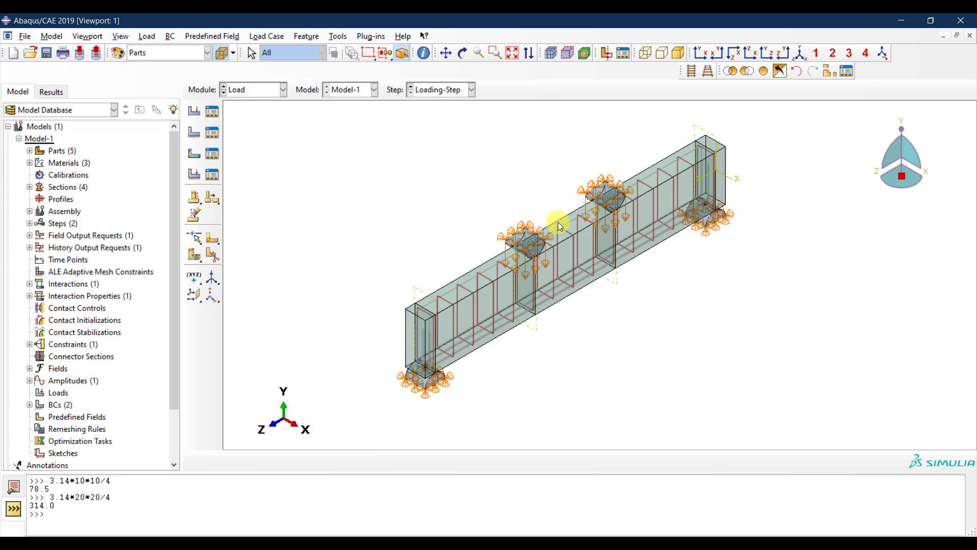
click(267, 89)
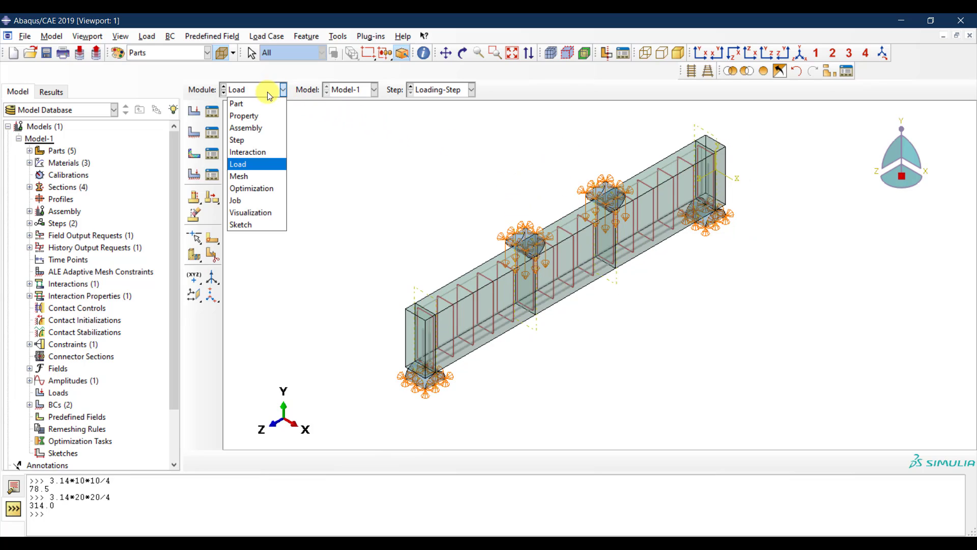
click(311, 285)
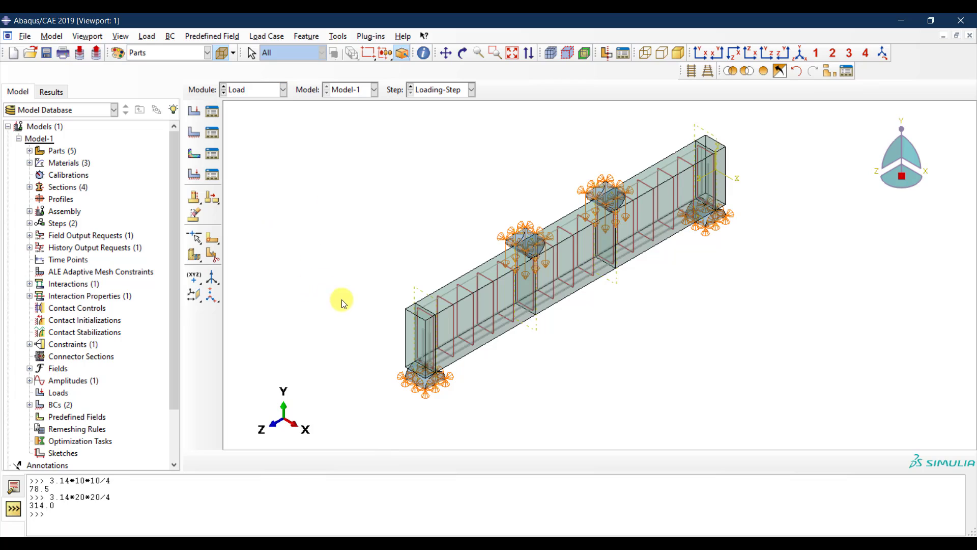
- Edit field output request F-Output-1 to save every 0.2 units of time and exclude the Contact variables
click(30, 235)
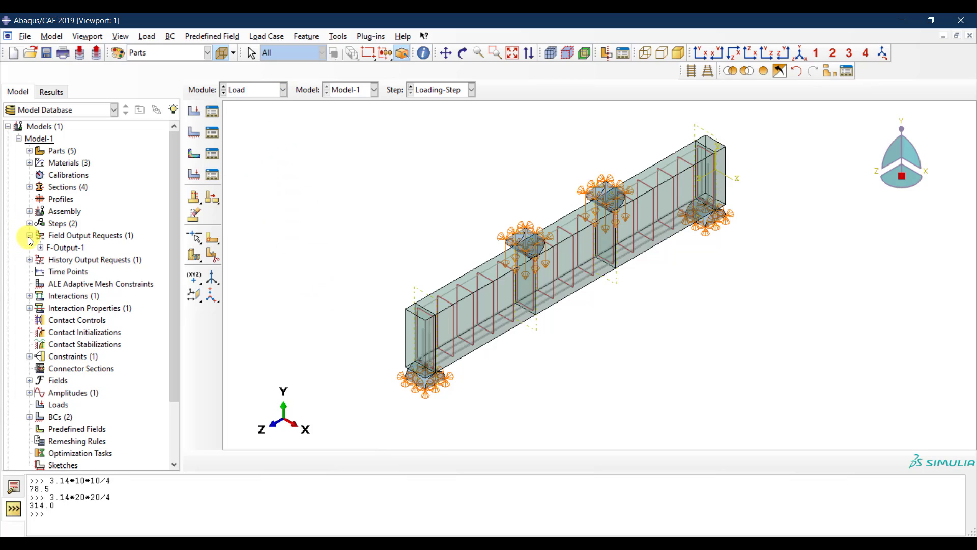
right_click(65, 247)
click(90, 264)
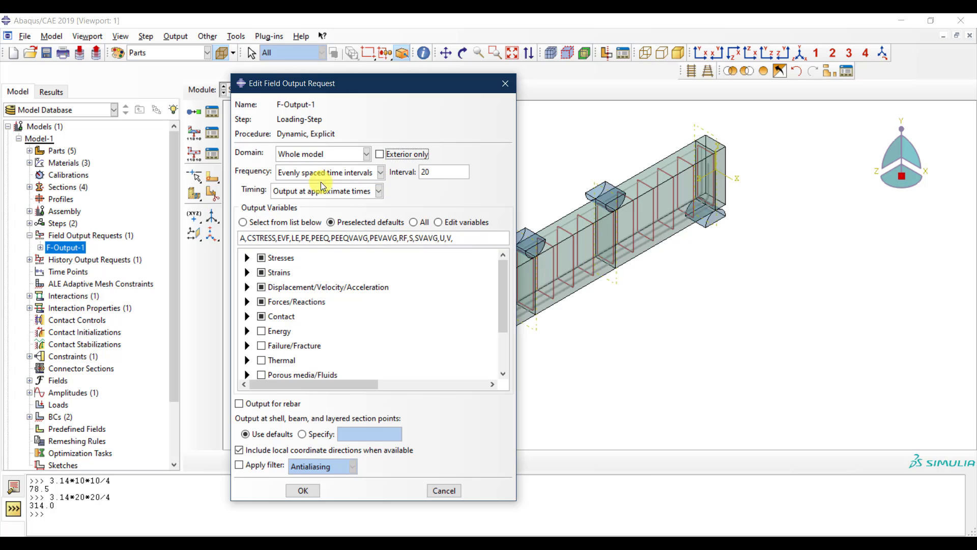
click(338, 173)
click(322, 211)
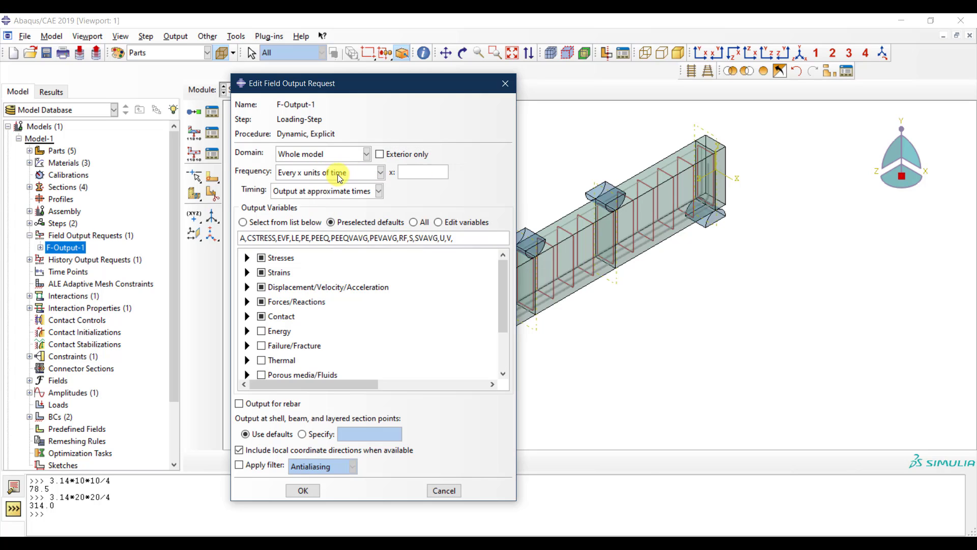
click(425, 175)
click(262, 316)
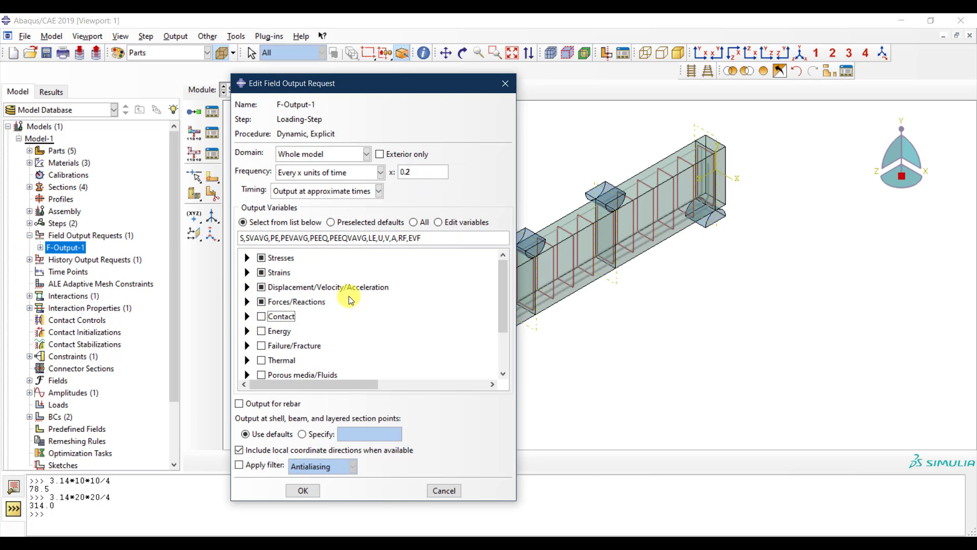
- Try to remove PEVAVG, PEEQ, PEEQVAVG and EVF by editing the text of the output variable list
triple_click(298, 237)
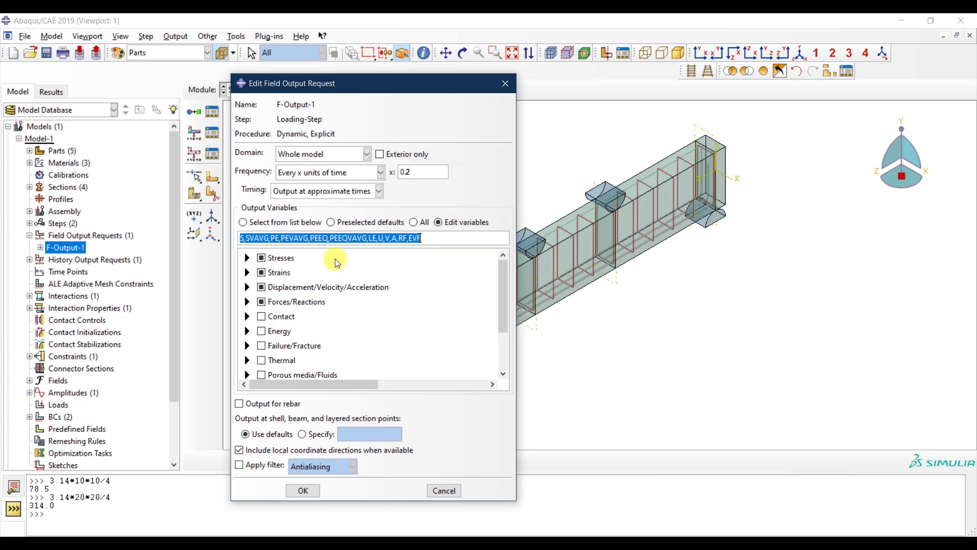
drag(309, 238, 284, 239)
key(Delete)
double_click(288, 238)
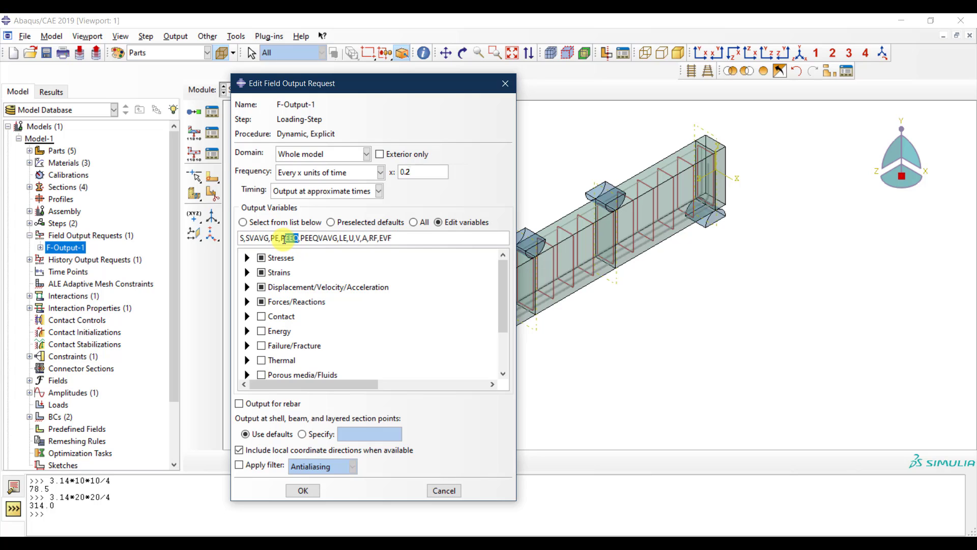
key(BackSpace)
key(BackSpace)
key(BackSpace)
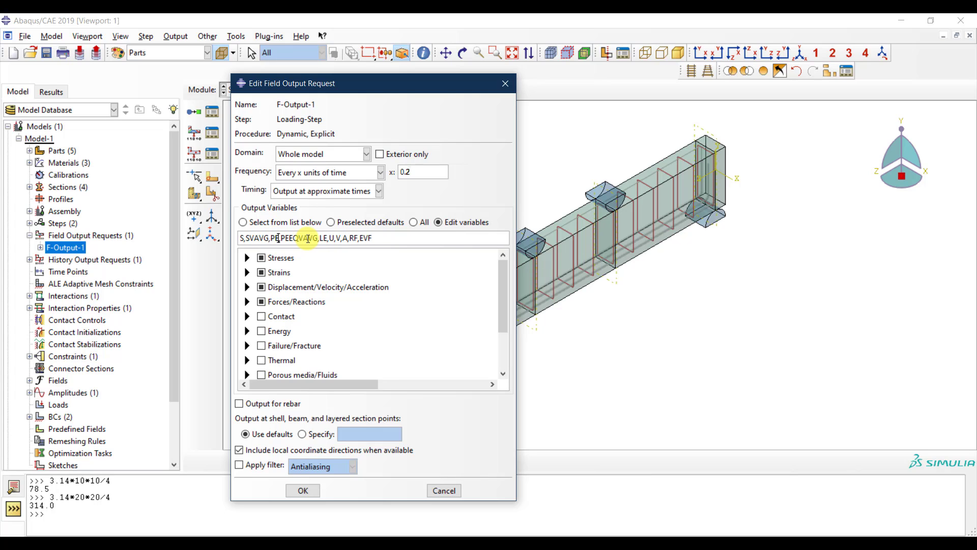
drag(319, 238, 281, 237)
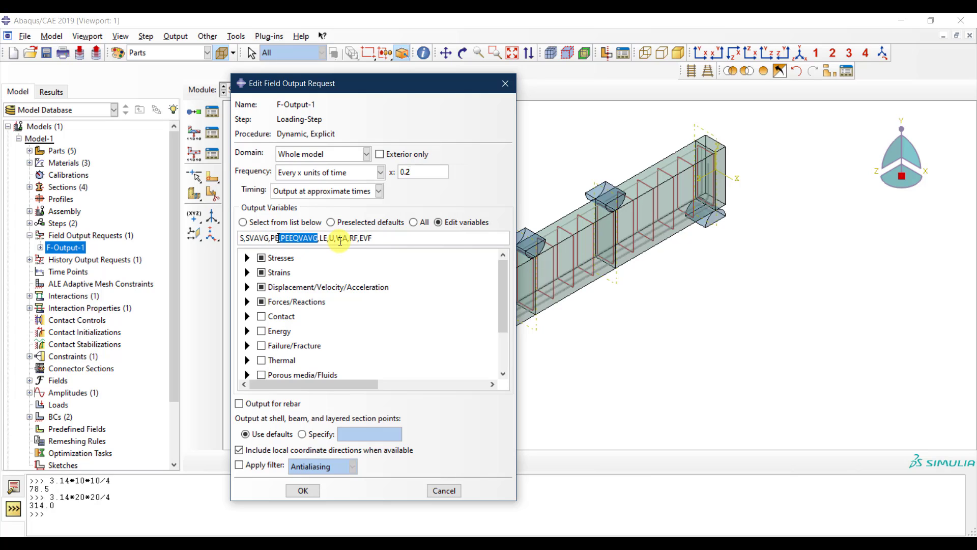
key(BackSpace)
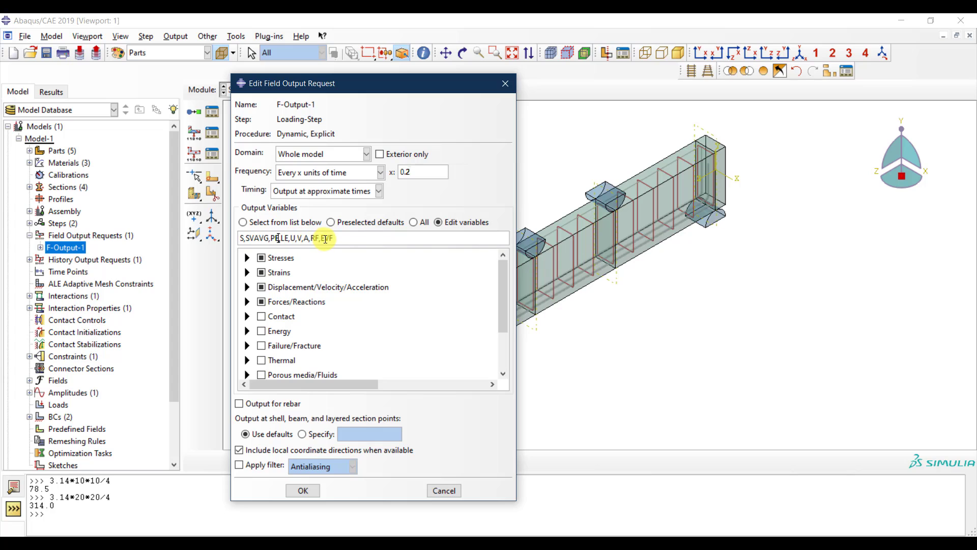
drag(343, 238, 315, 238)
key(BackSpace)
drag(315, 238, 309, 238)
click(312, 238)
- Deselect the Volume/Thickness/Coordinates outputs and the PEVAVG, PEEQ and PEEQVAVG strain variables for F-Output-1
scroll(340, 299, down, 2)
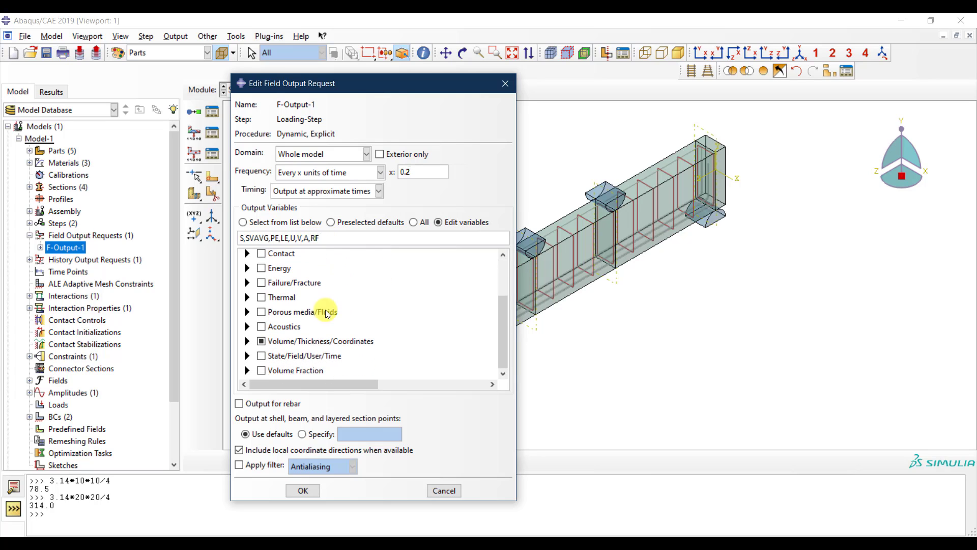
click(261, 345)
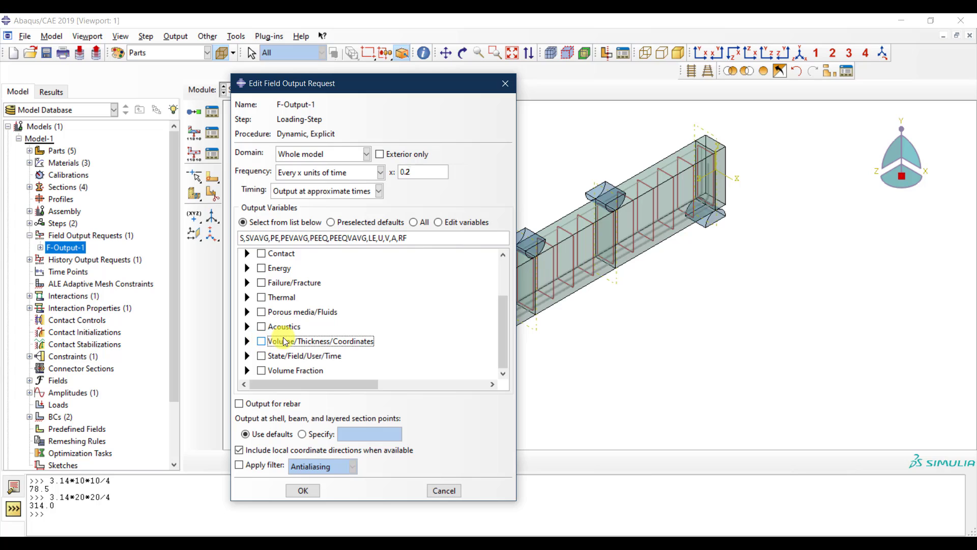
click(321, 243)
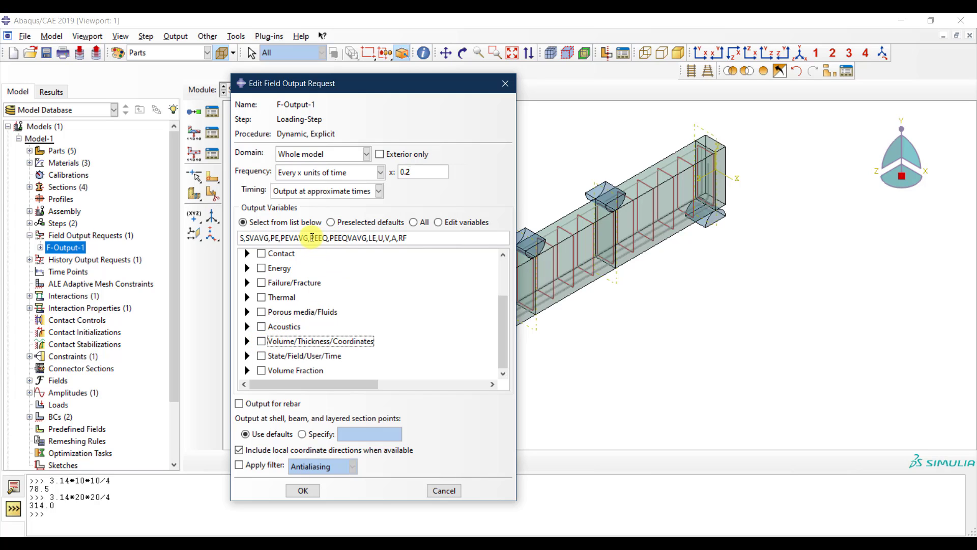
scroll(275, 325, up, 2)
click(247, 273)
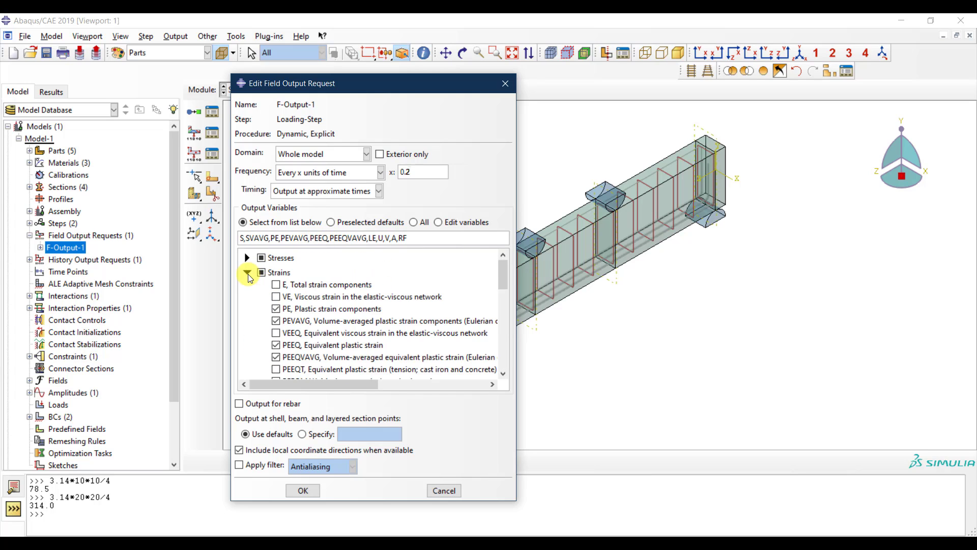
click(281, 323)
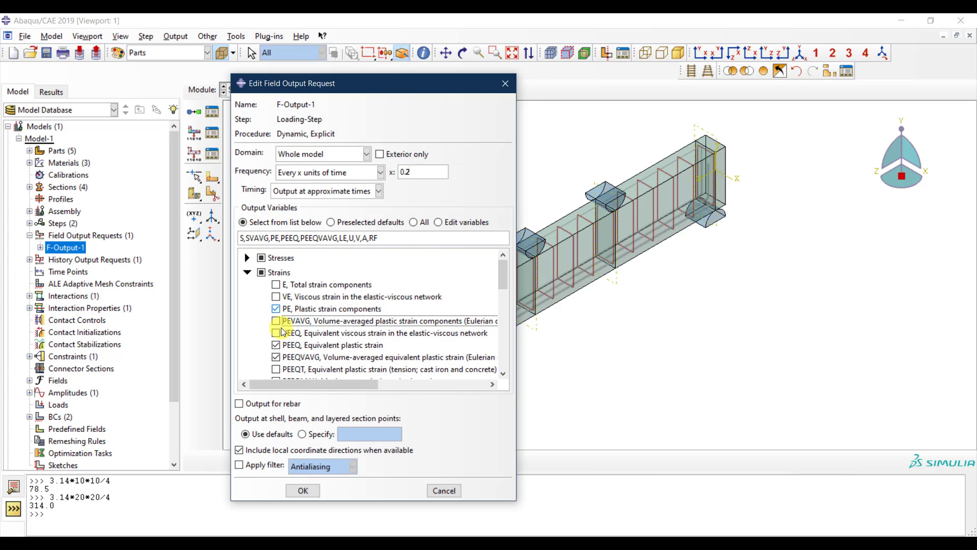
click(276, 345)
click(276, 358)
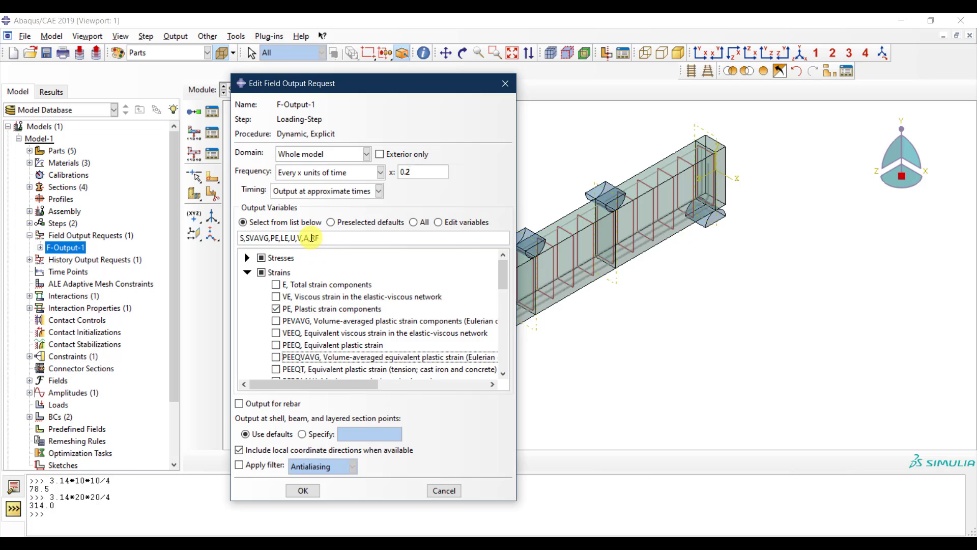
click(247, 272)
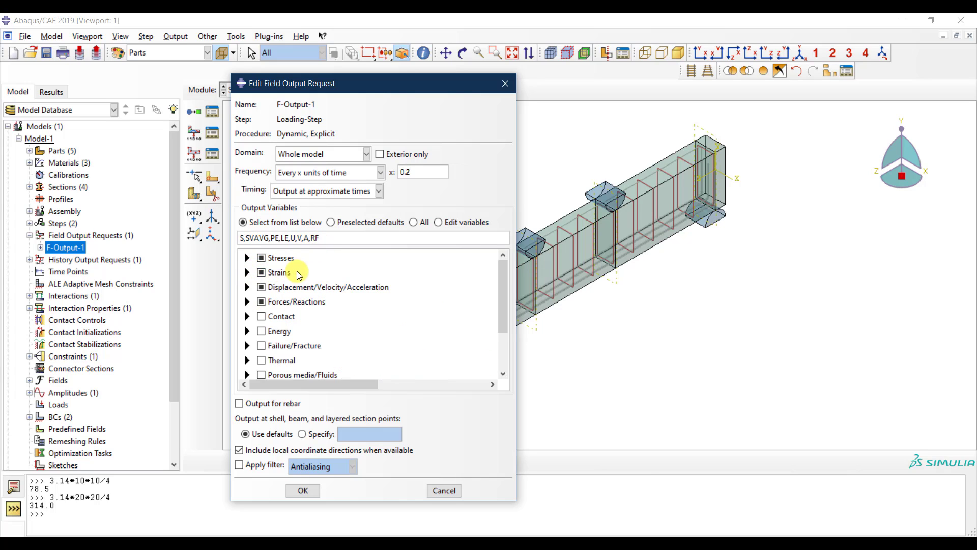
- Deselect the V velocity and A acceleration variables for F-Output-1 and accept the field output request
scroll(300, 270, down, 2)
scroll(261, 299, up, 2)
click(247, 302)
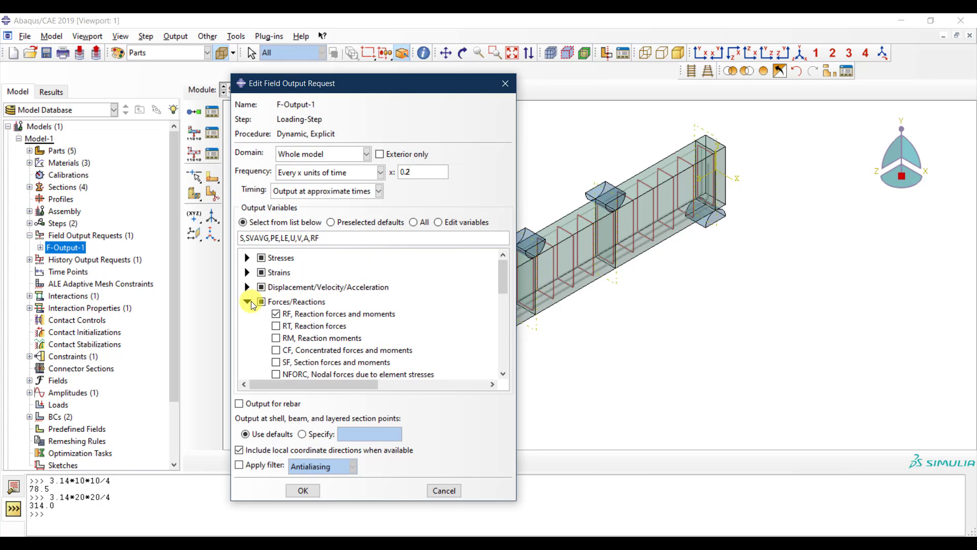
click(248, 301)
click(248, 287)
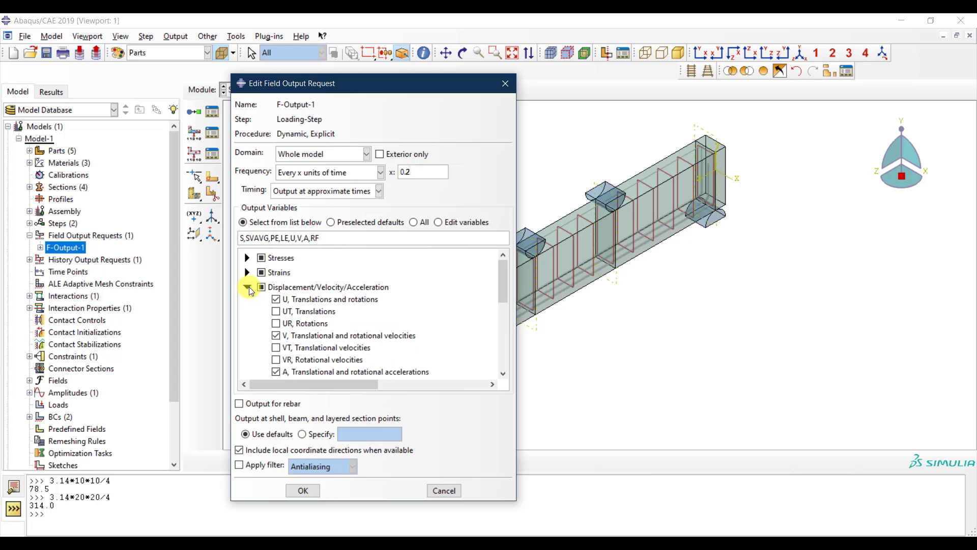
click(276, 335)
click(275, 371)
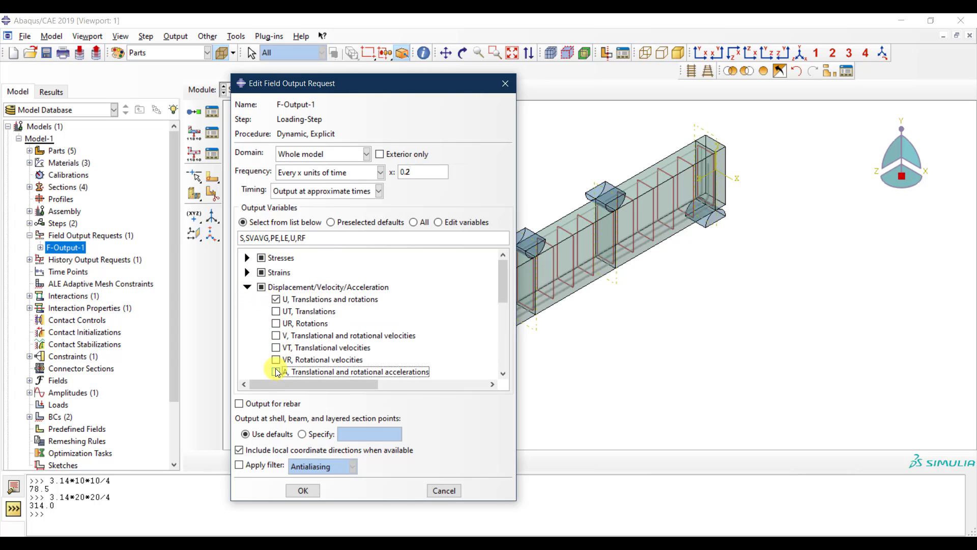
click(247, 287)
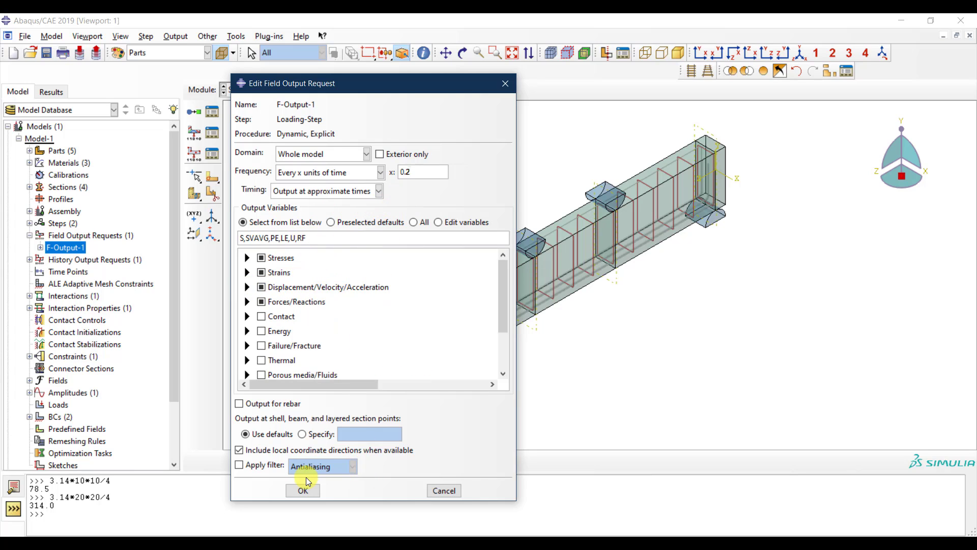
click(312, 490)
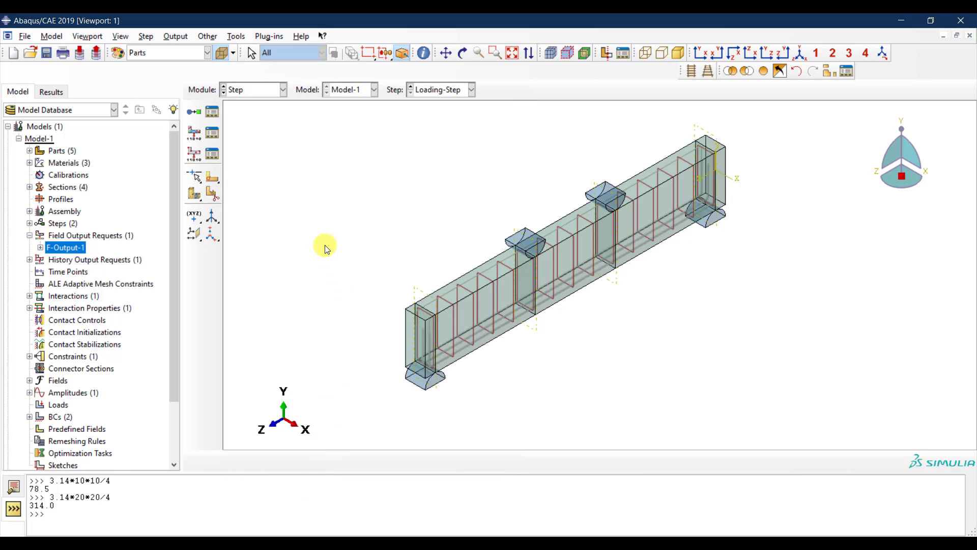
scroll(104, 313, down, 2)
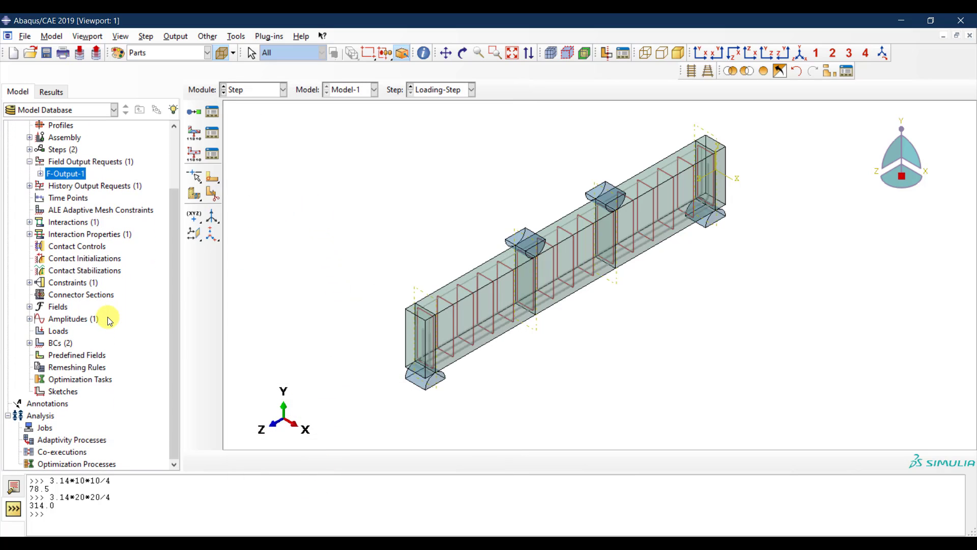
scroll(108, 317, up, 2)
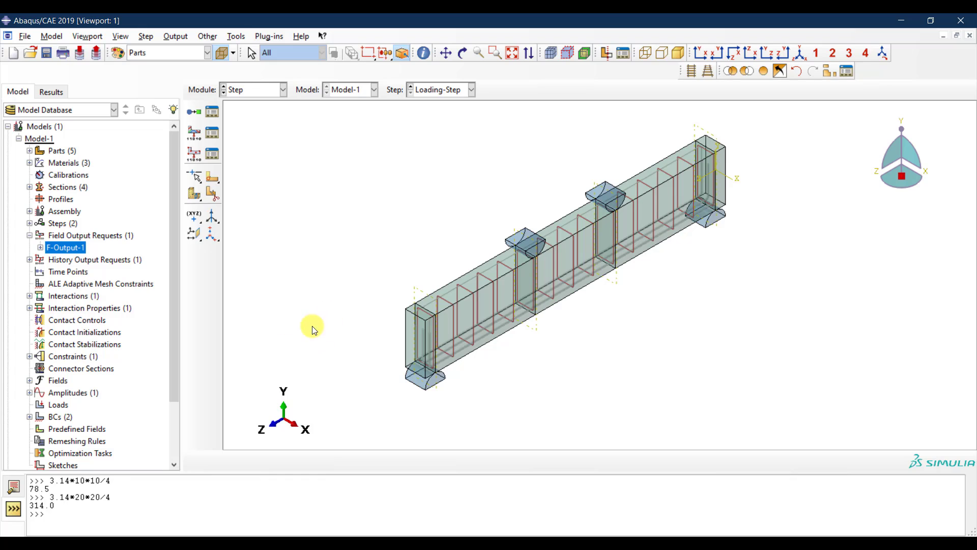
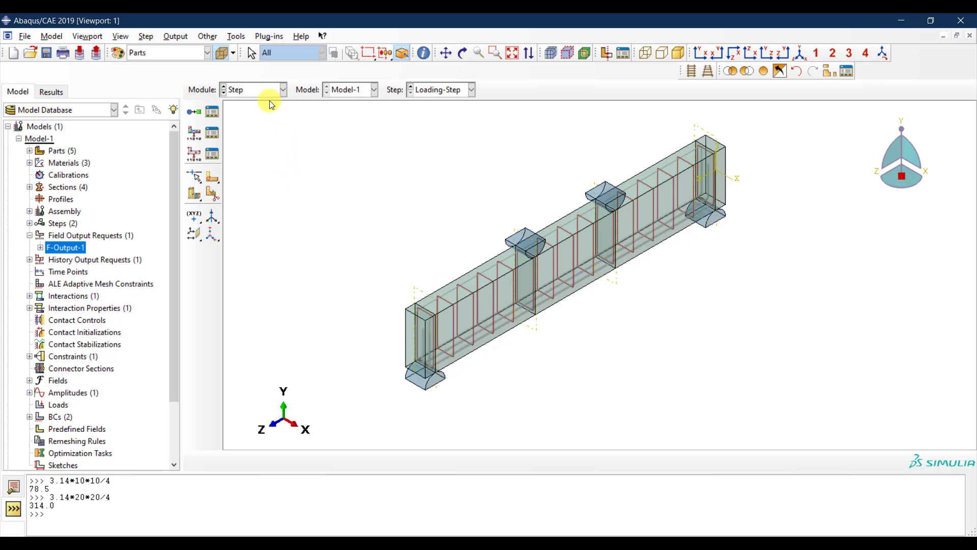
- Create a job named Job-1 for Model-1 in the Job module
click(259, 91)
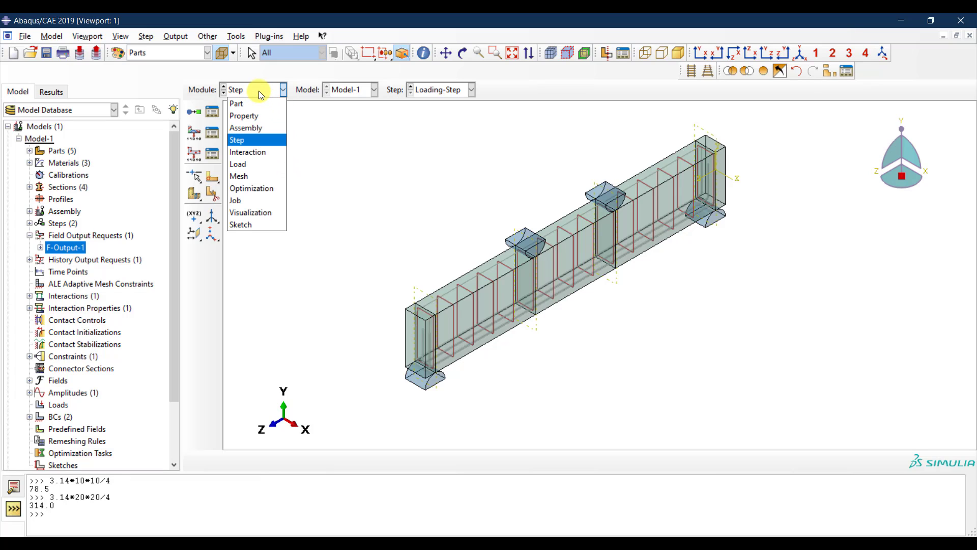
click(254, 200)
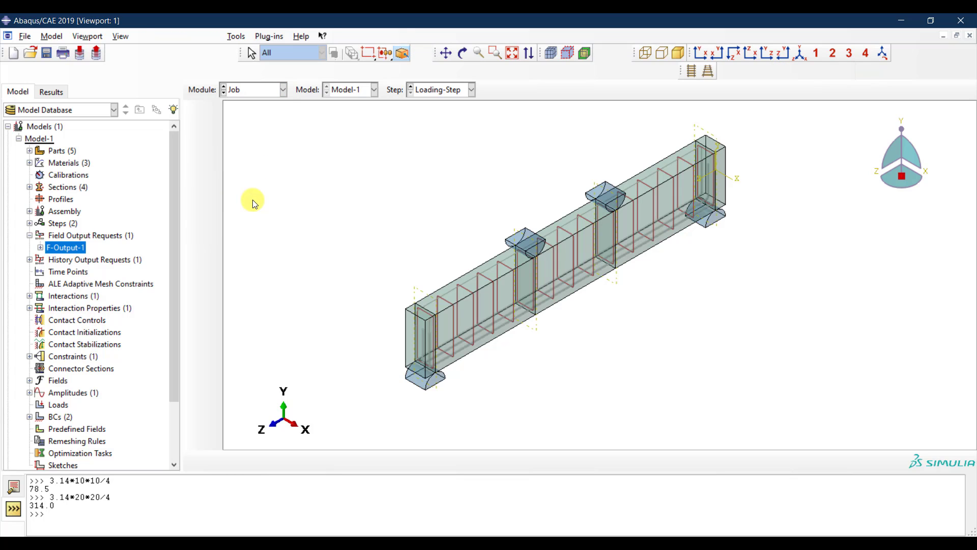
click(214, 111)
click(161, 328)
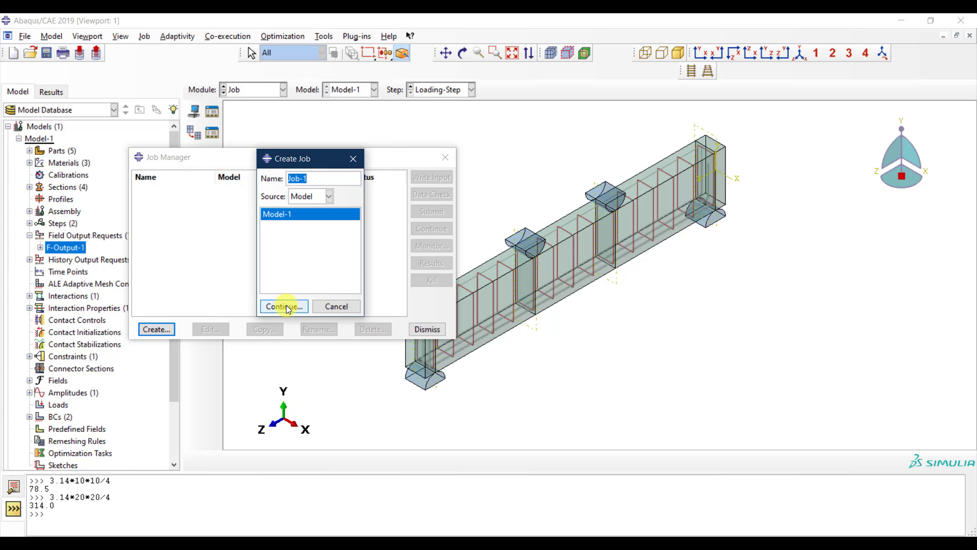
click(285, 306)
- Enable multiple processors for Job-1 and set its Abaqus/Explicit precision to Double - analysis + packager
click(375, 198)
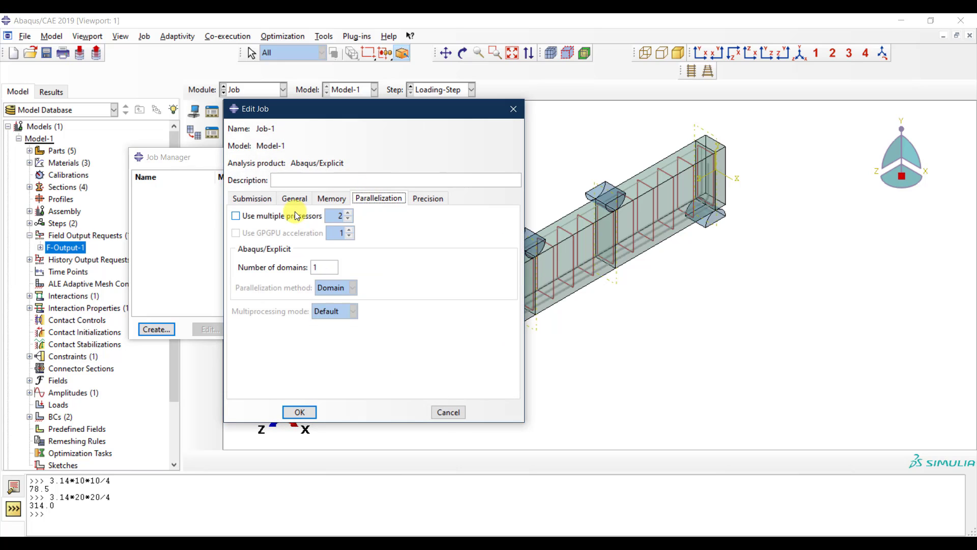
click(297, 215)
click(348, 212)
click(435, 200)
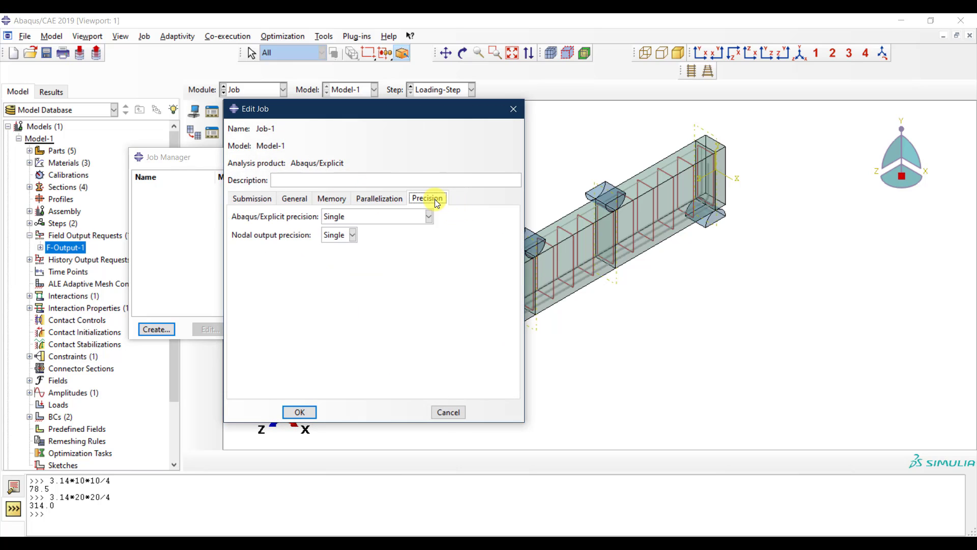
click(405, 217)
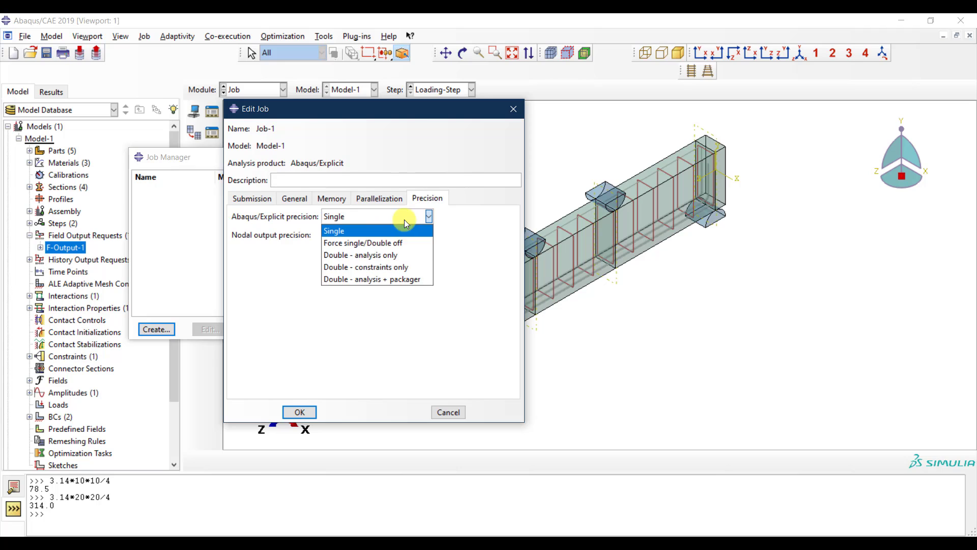
click(371, 279)
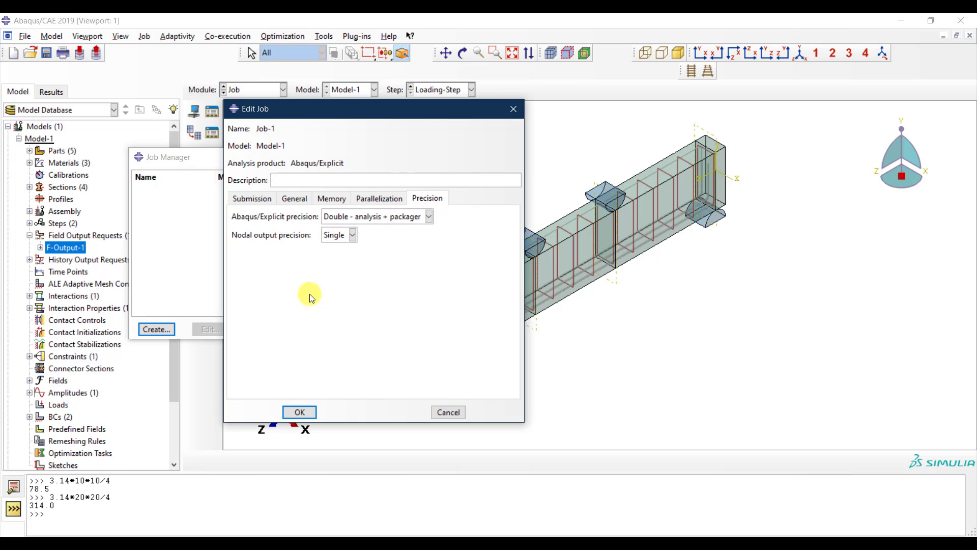
click(300, 412)
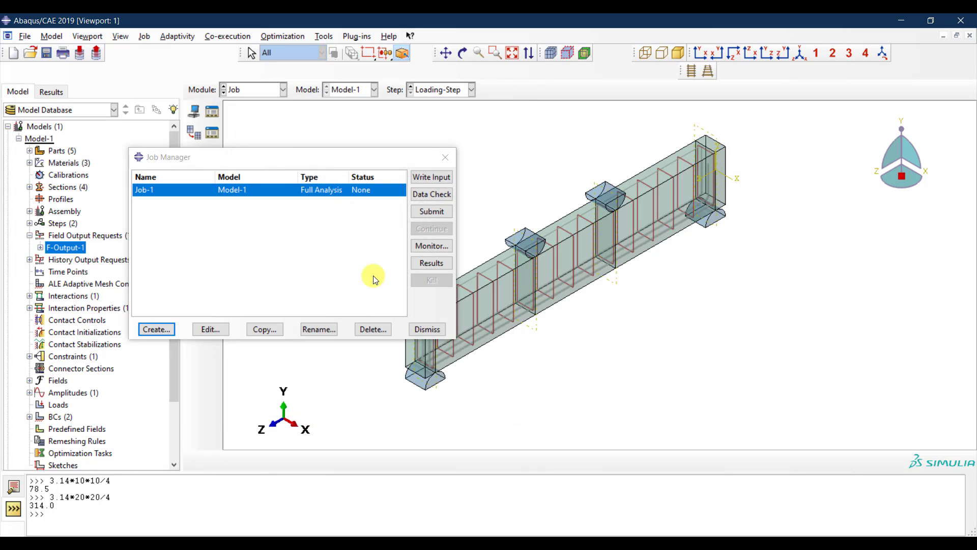
click(422, 329)
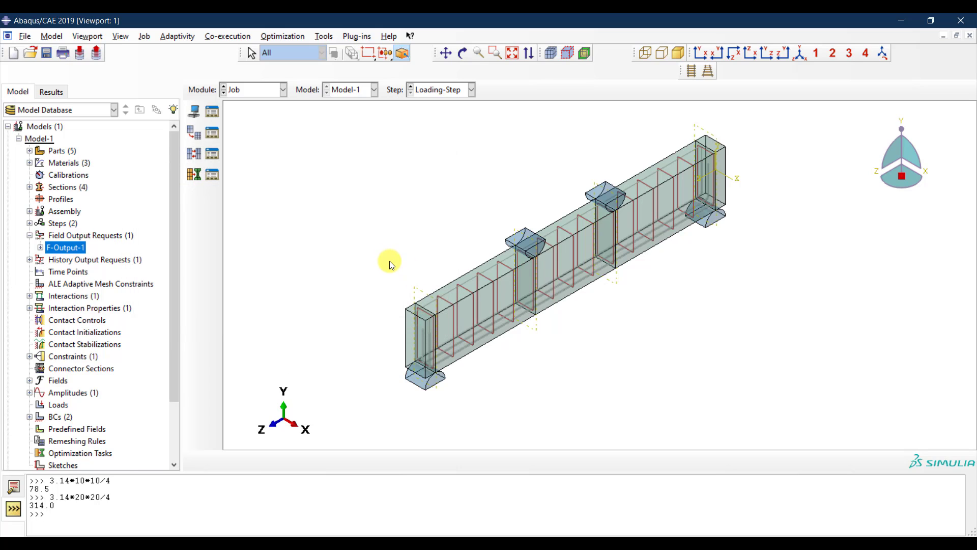
- Start a Displacement/Rotation boundary condition named "Out-of-plane constraint" in Loading-Step
click(243, 90)
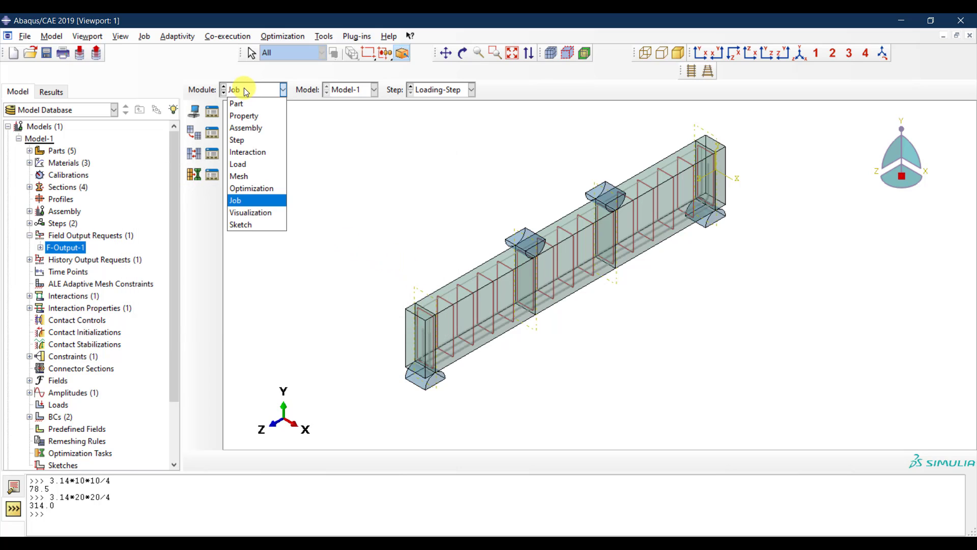
click(257, 164)
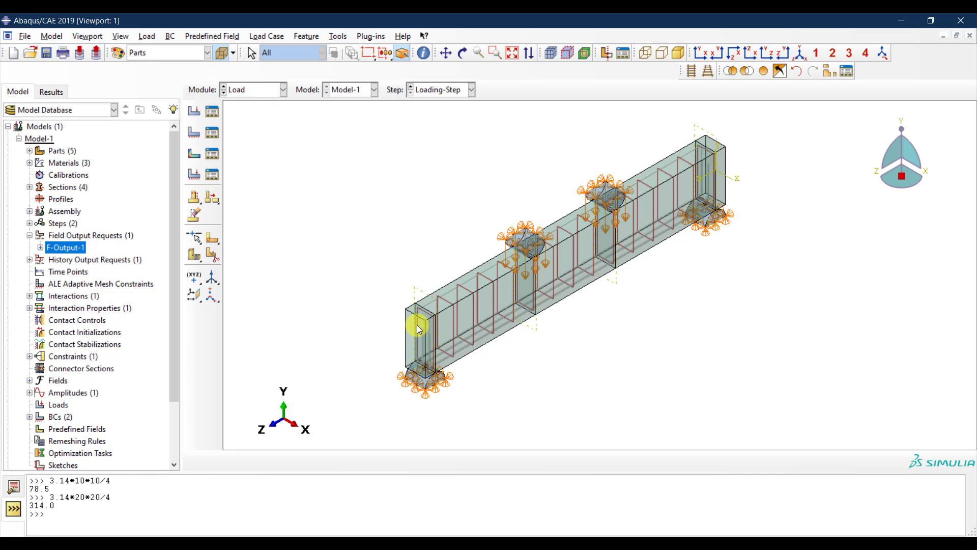
scroll(416, 325, up, 1)
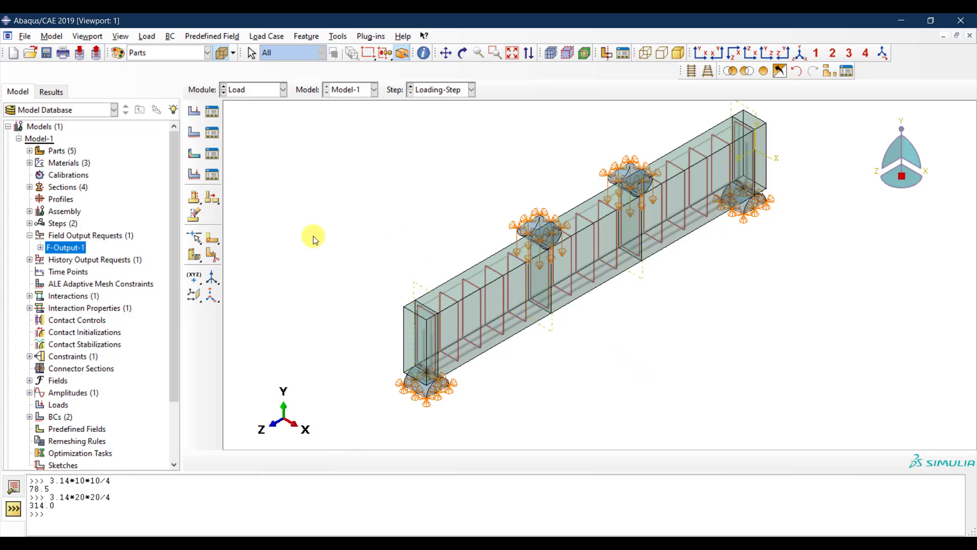
click(195, 134)
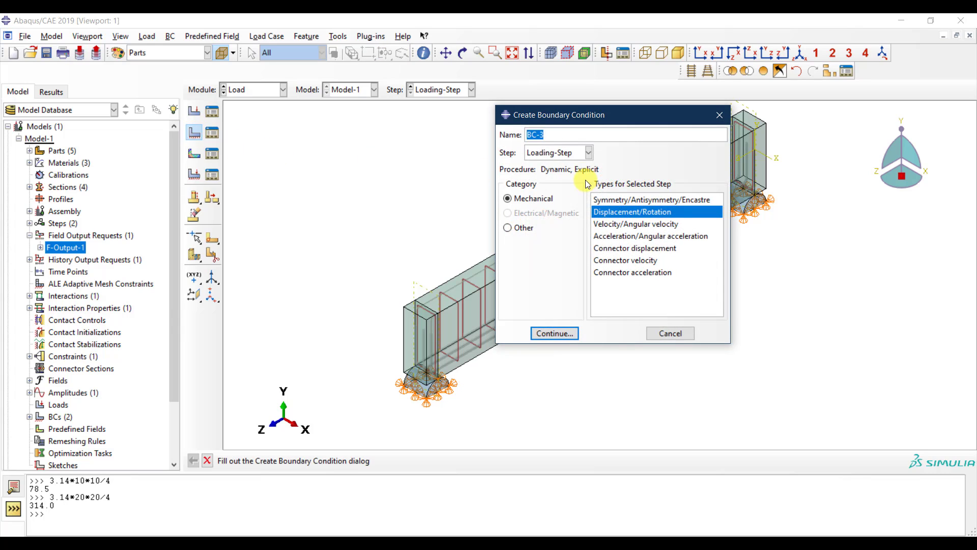
text(Out-of-plane constraint)
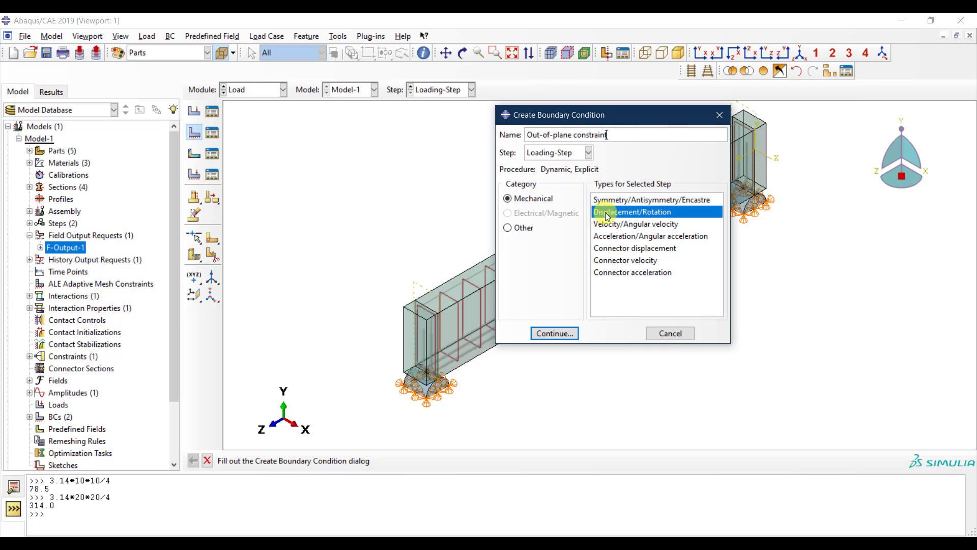
click(555, 334)
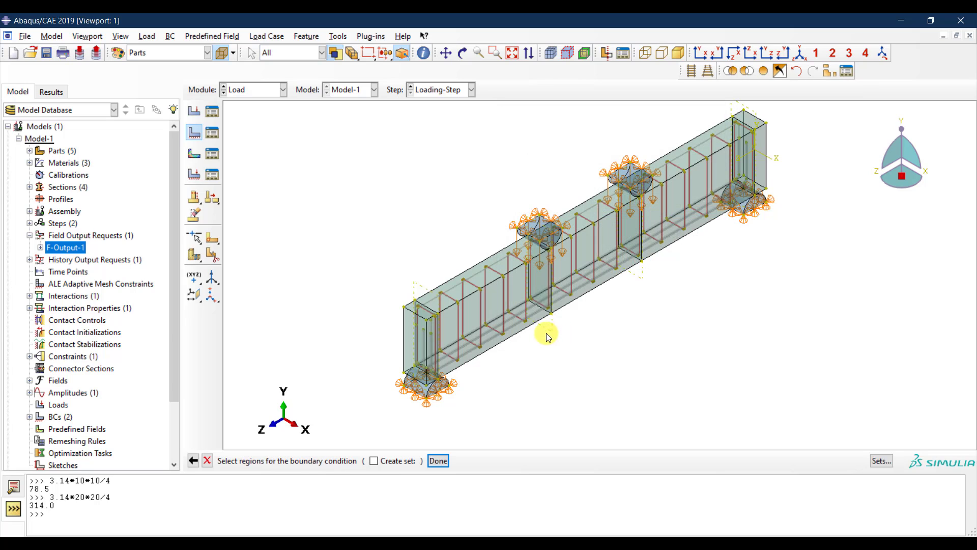
- Apply the out-of-plane constraint to both end faces of the beam with U1 fixed at 0
click(415, 343)
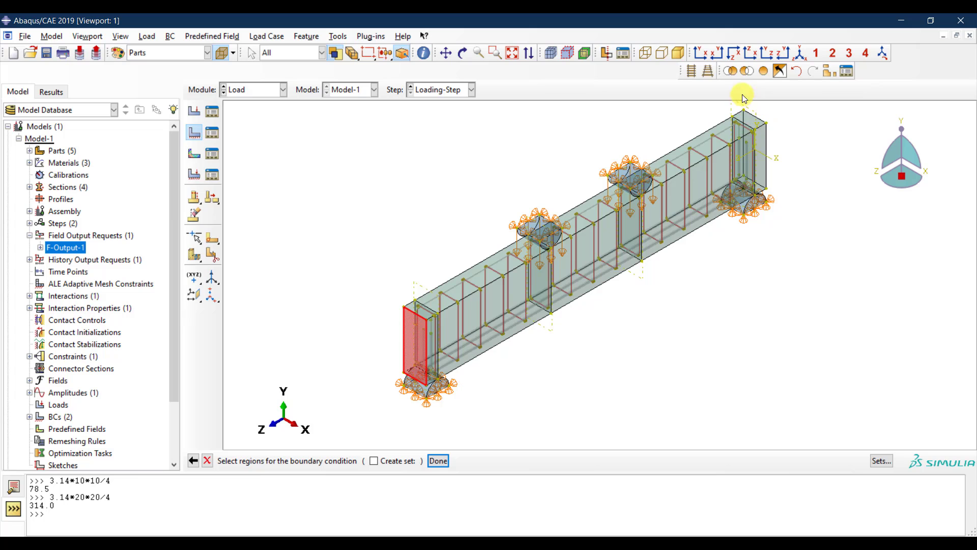
click(463, 53)
drag(818, 166, 650, 270)
key(Escape)
click(772, 171)
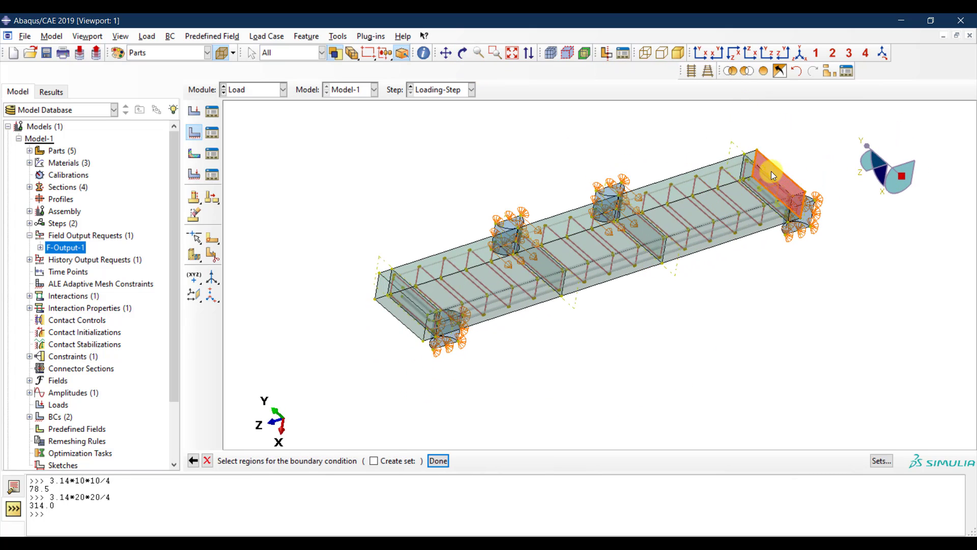
click(801, 53)
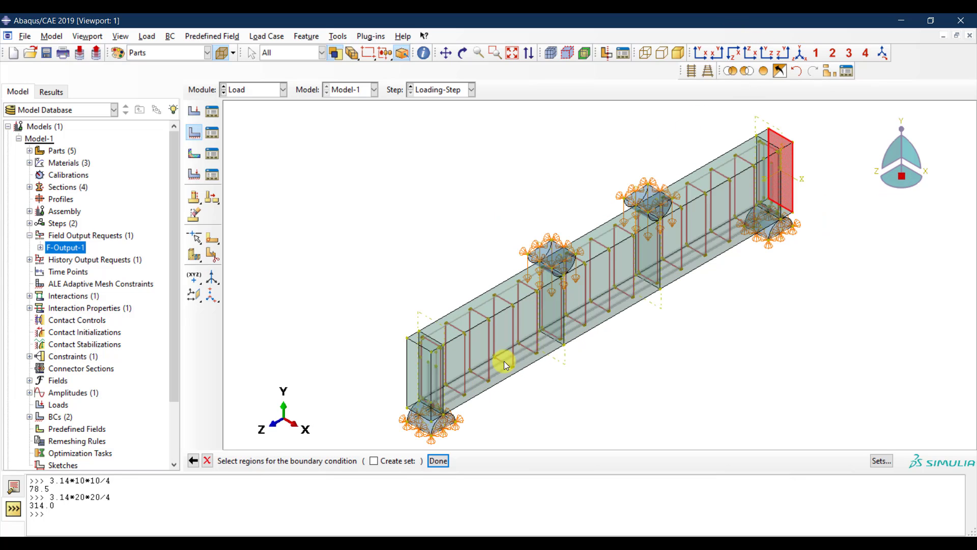
shift+click(417, 377)
click(439, 460)
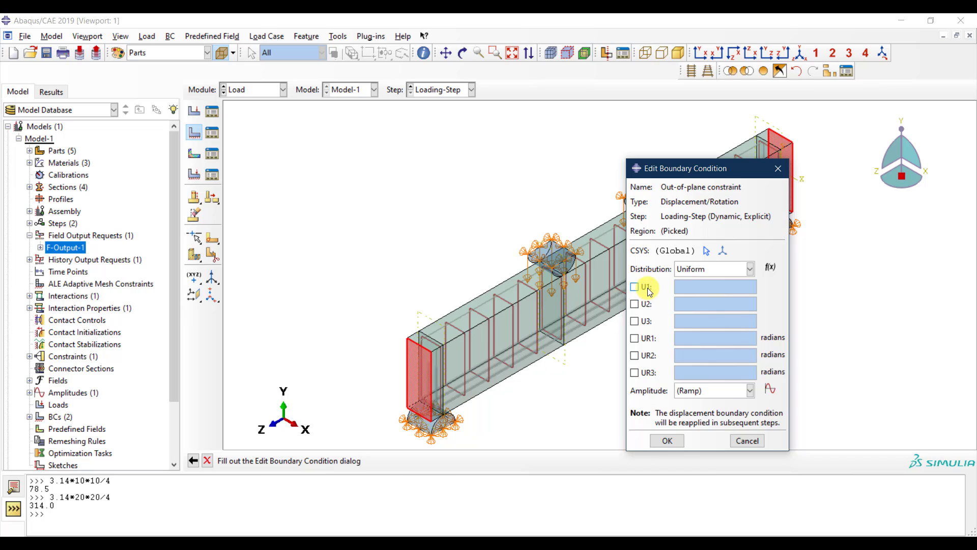
click(647, 288)
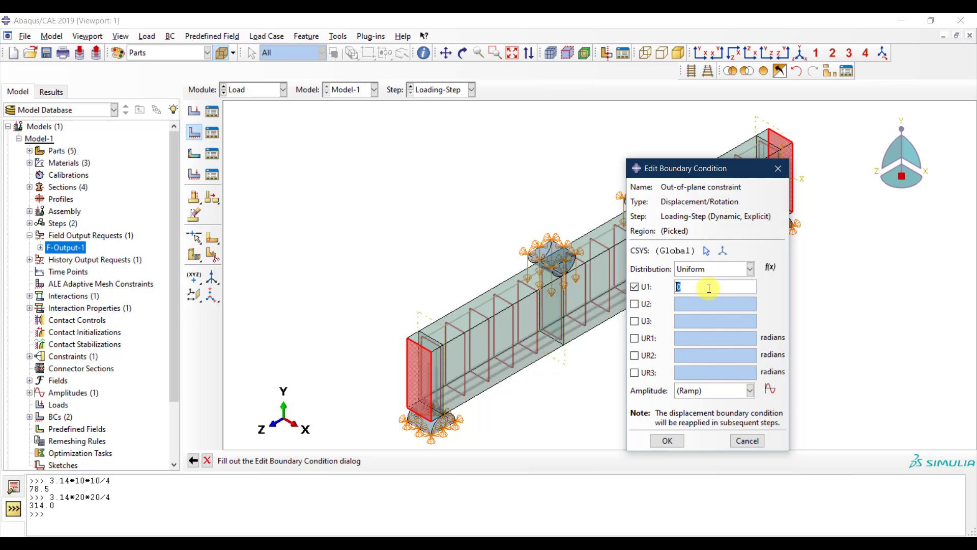
click(665, 441)
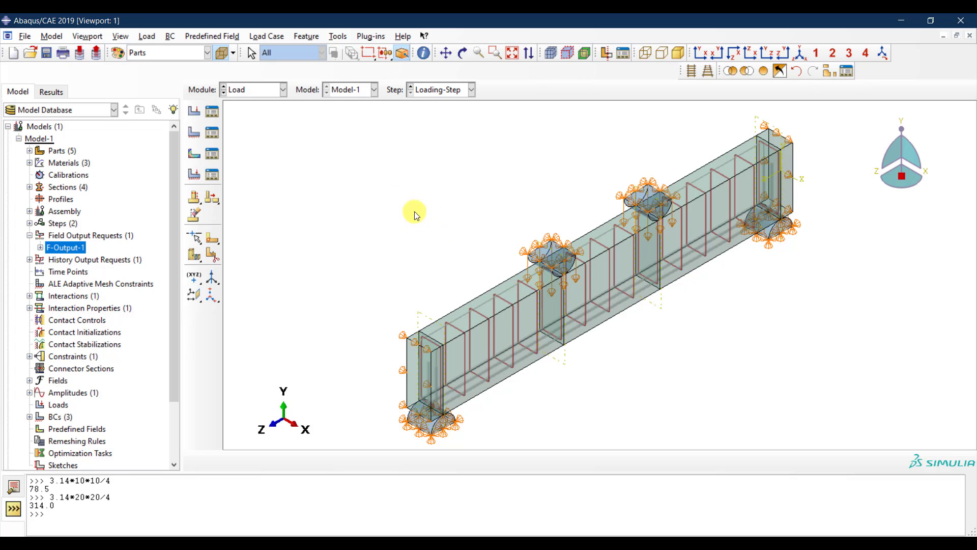
- Return to the Job module and submit Job-1 for full analysis
click(261, 91)
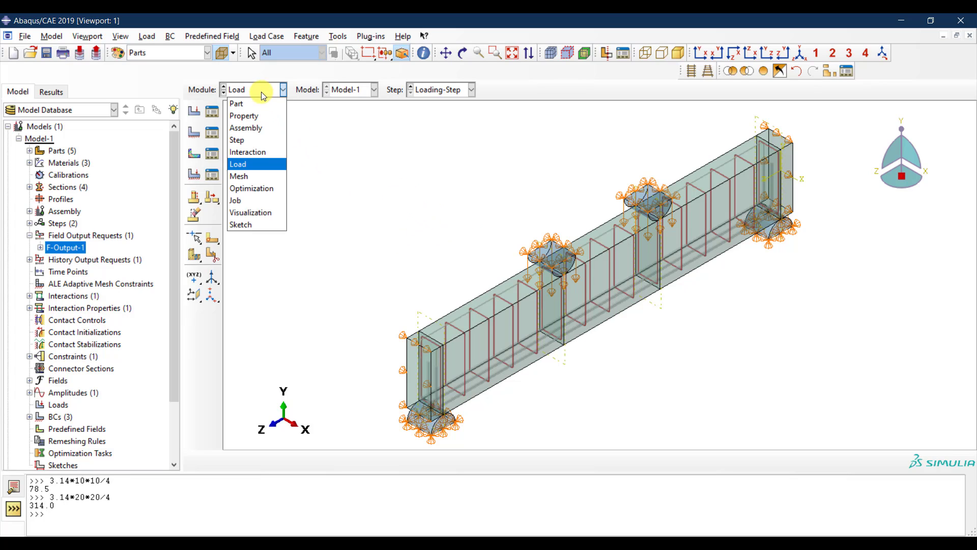
click(249, 202)
click(213, 114)
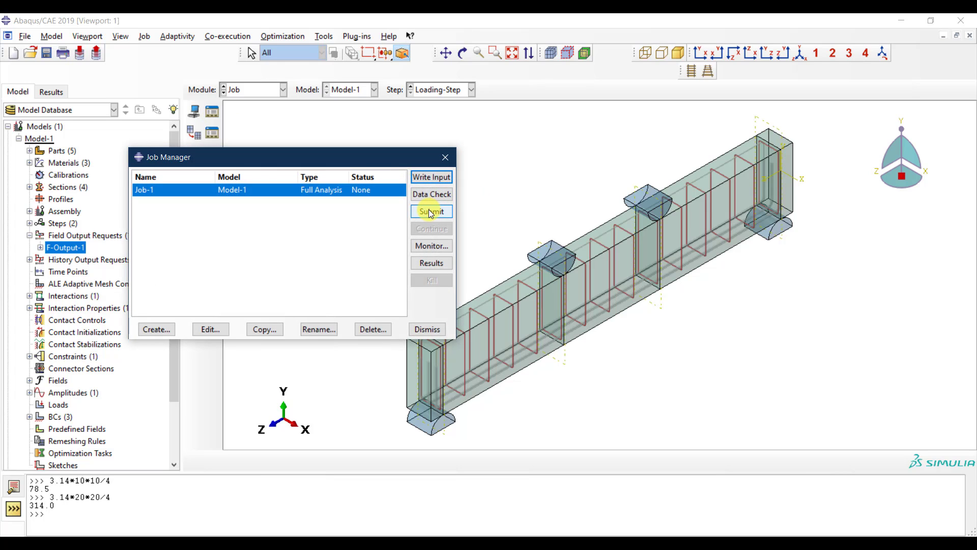
drag(363, 158, 483, 131)
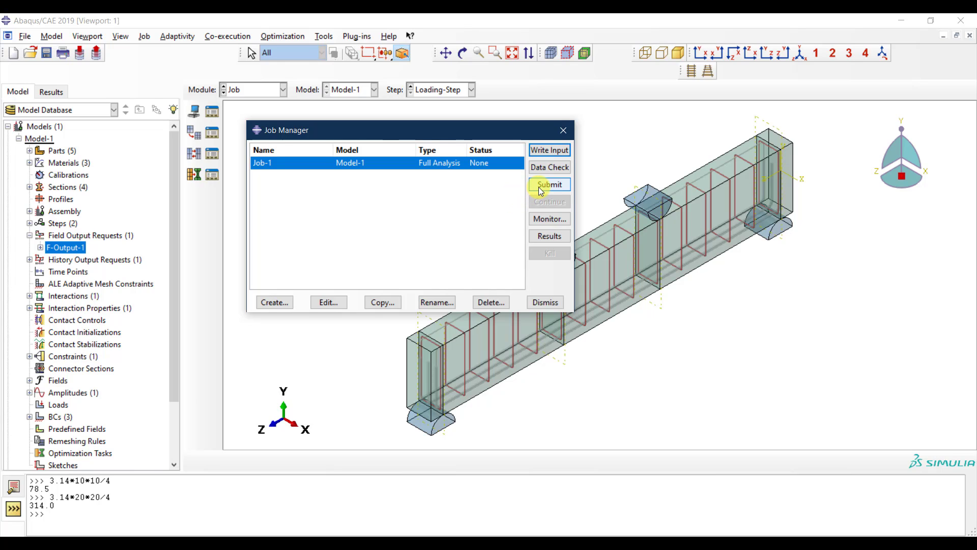
click(539, 188)
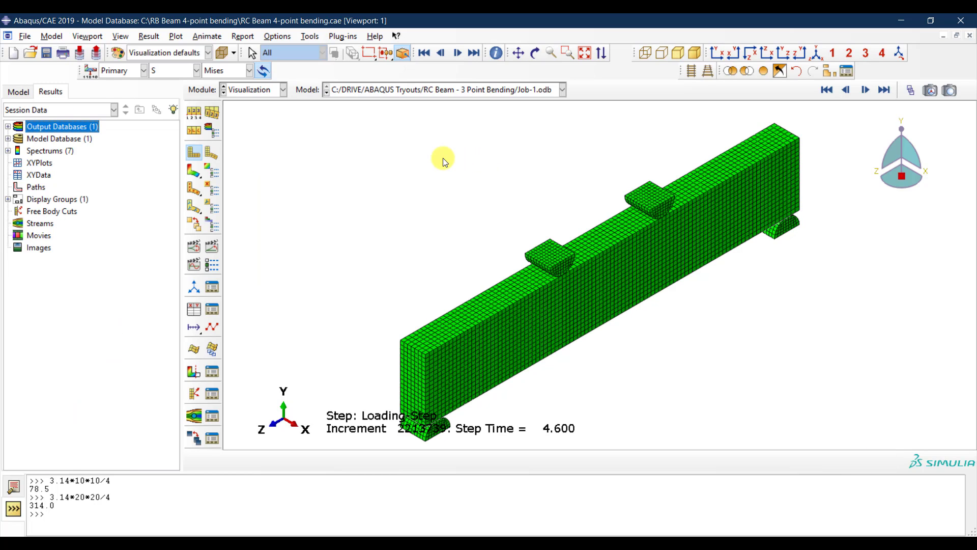
- Plot the Mises stress contours on the deformed beam and switch the displayed result to Loading-Step frame 21
click(193, 177)
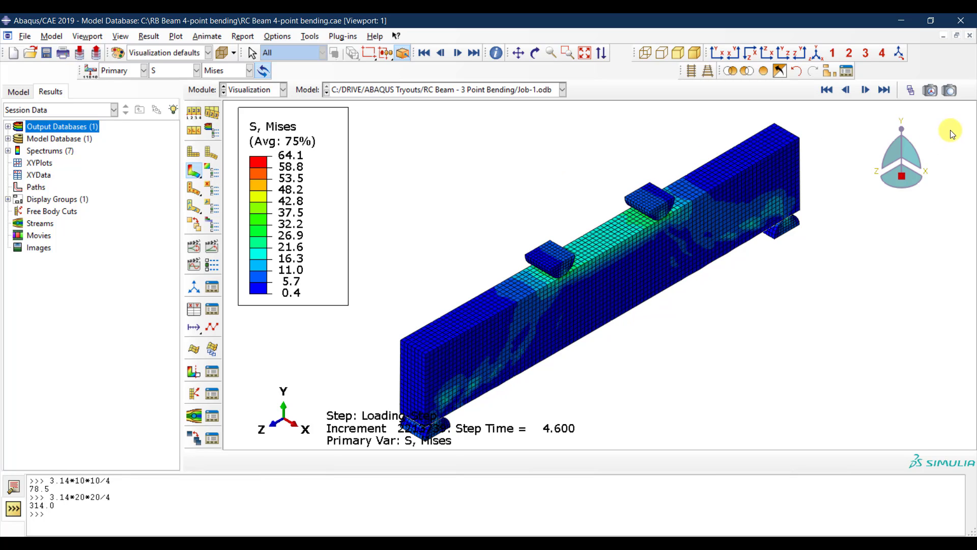
click(909, 90)
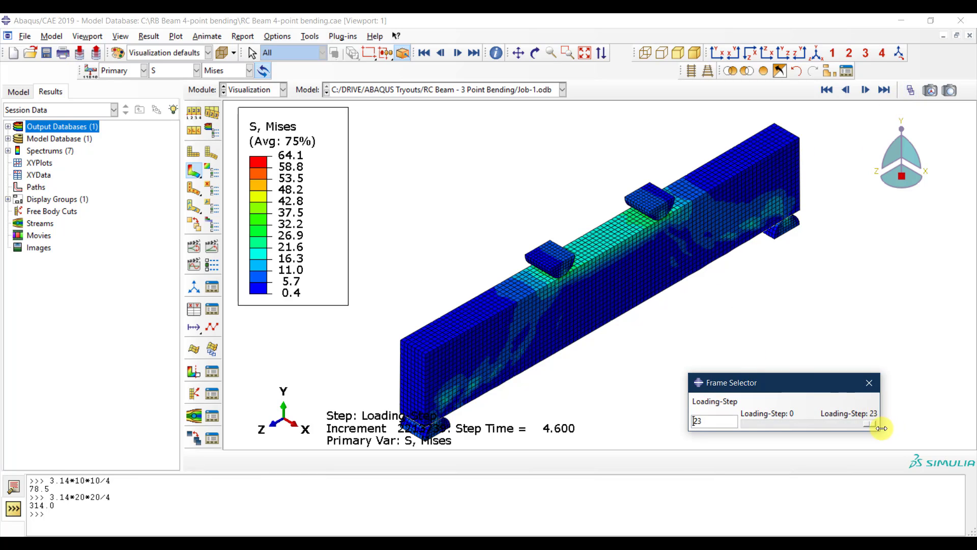
mouse_move(869, 424)
mouse_down()
mouse_move(719, 428)
mouse_move(883, 423)
mouse_move(792, 427)
mouse_move(868, 426)
mouse_move(848, 423)
mouse_move(859, 423)
mouse_up()
- Set a uniform deformation scale factor of 10 in the common plot options
click(198, 111)
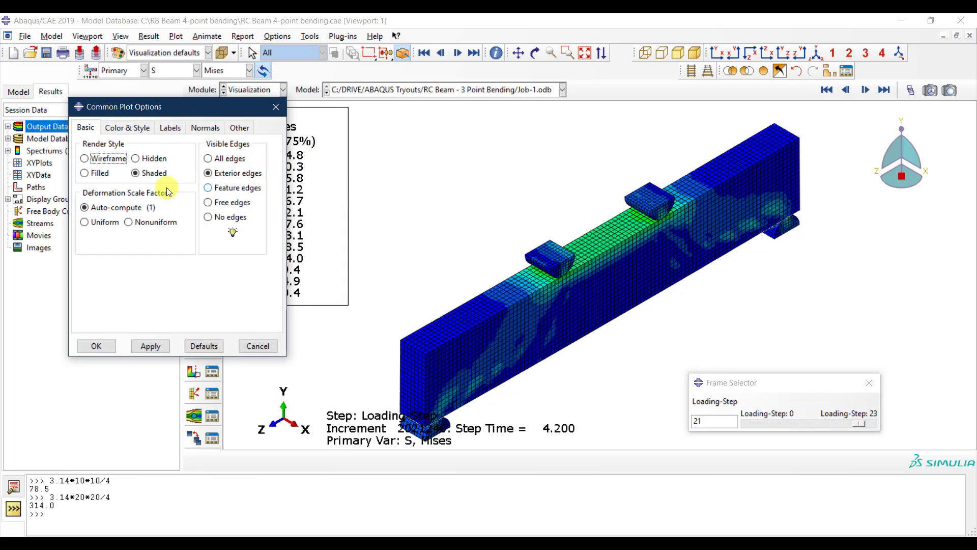
click(109, 222)
double_click(126, 240)
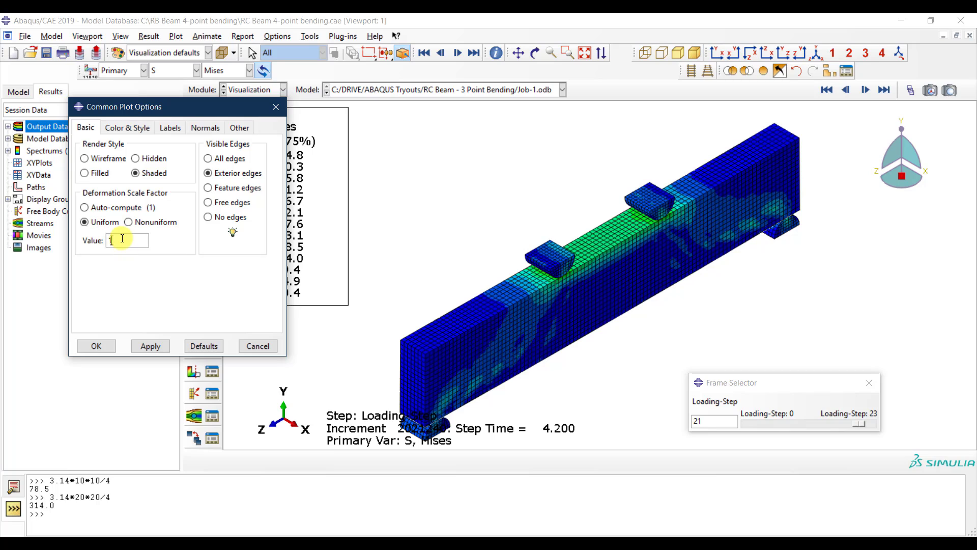
text(10)
click(150, 346)
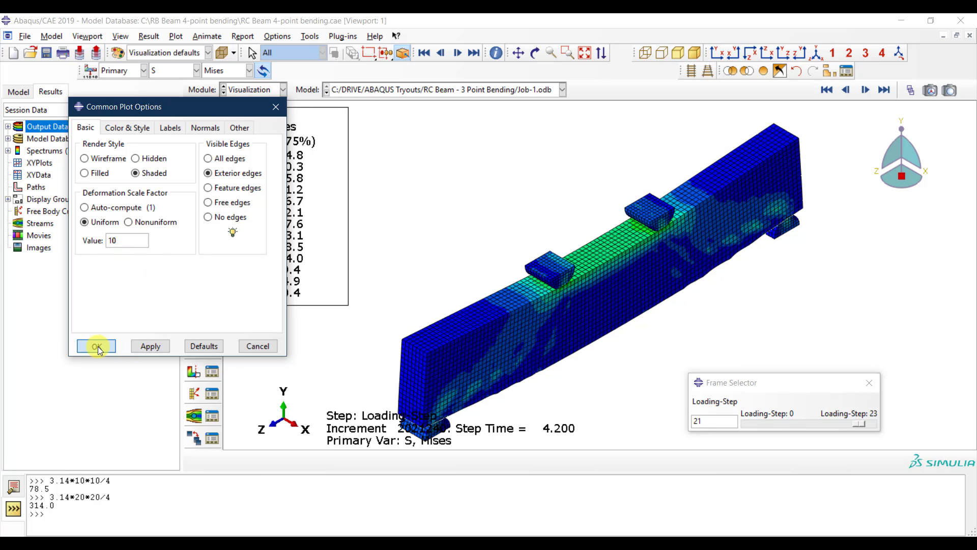
click(97, 346)
- Change the contour variable to plastic strain PE with the Max. Principal invariant
click(173, 70)
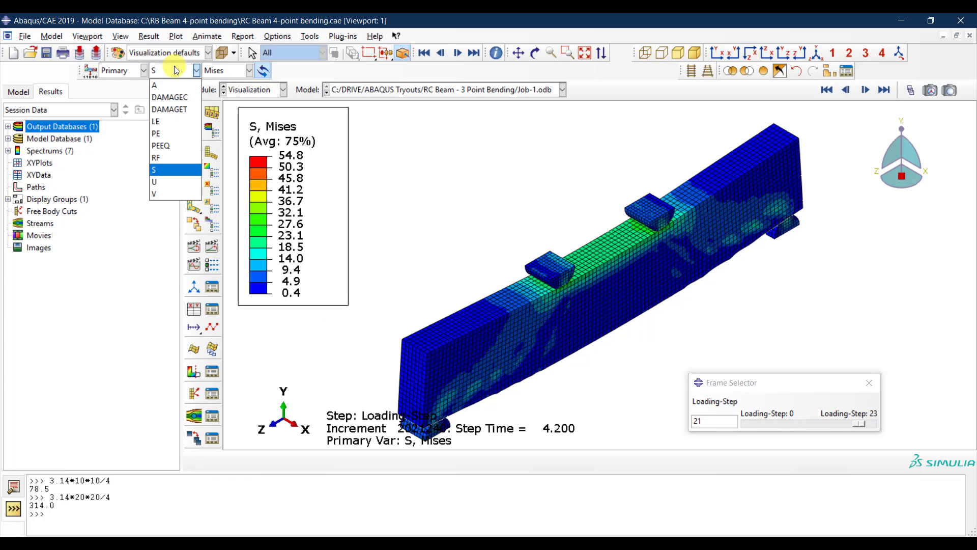
click(164, 134)
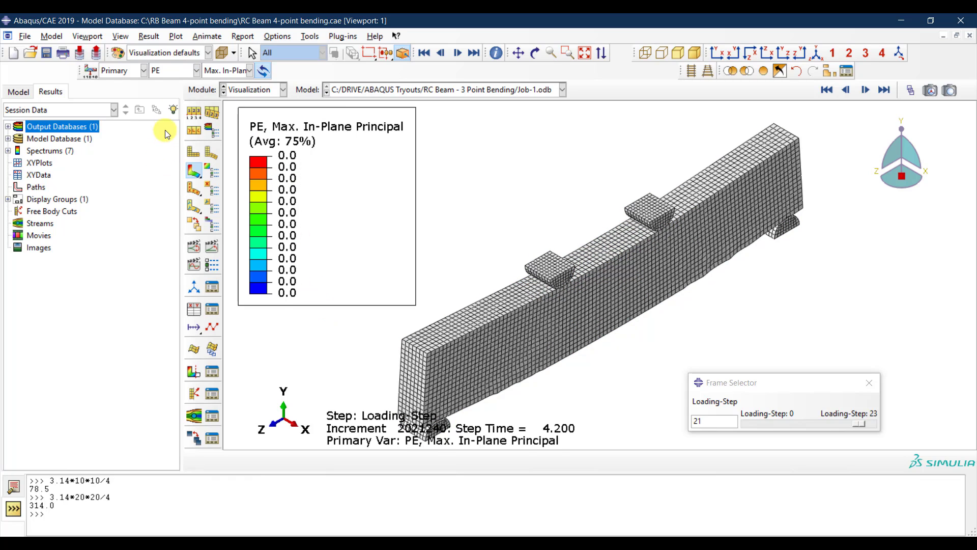
click(229, 71)
click(237, 121)
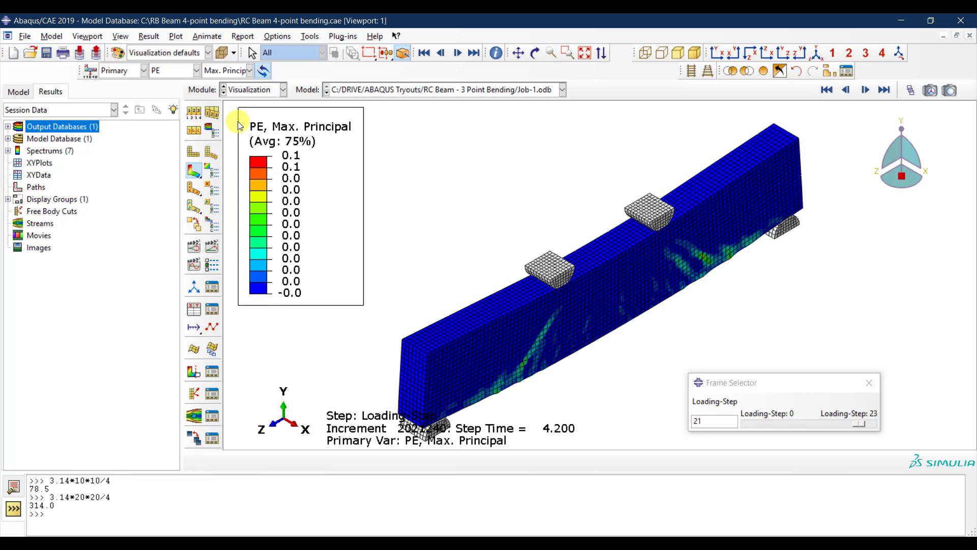
- Examine how the plastic strain cracking pattern develops between the early and later Loading-Step frames, finishing on frame 9
click(859, 423)
drag(859, 423, 799, 424)
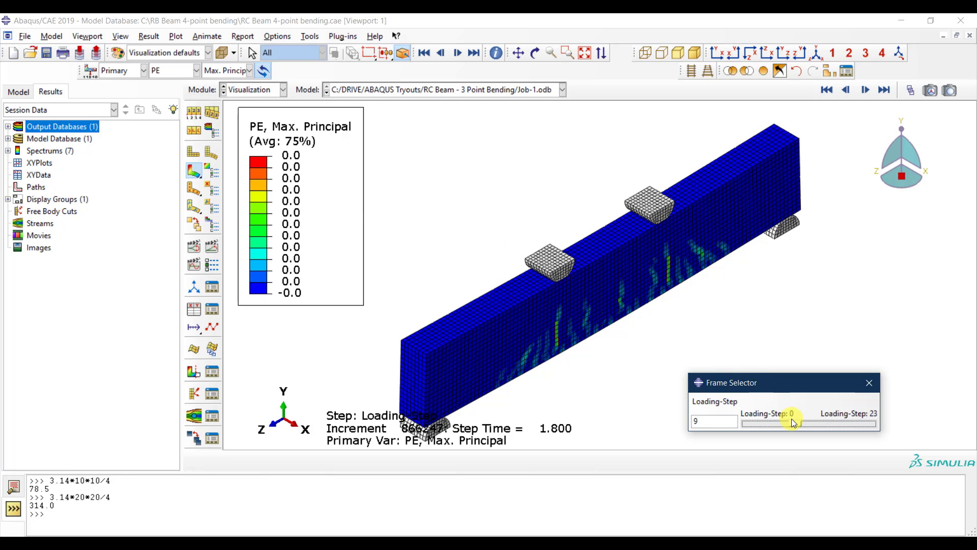
mouse_move(792, 423)
mouse_down()
mouse_move(748, 423)
mouse_move(787, 423)
mouse_up()
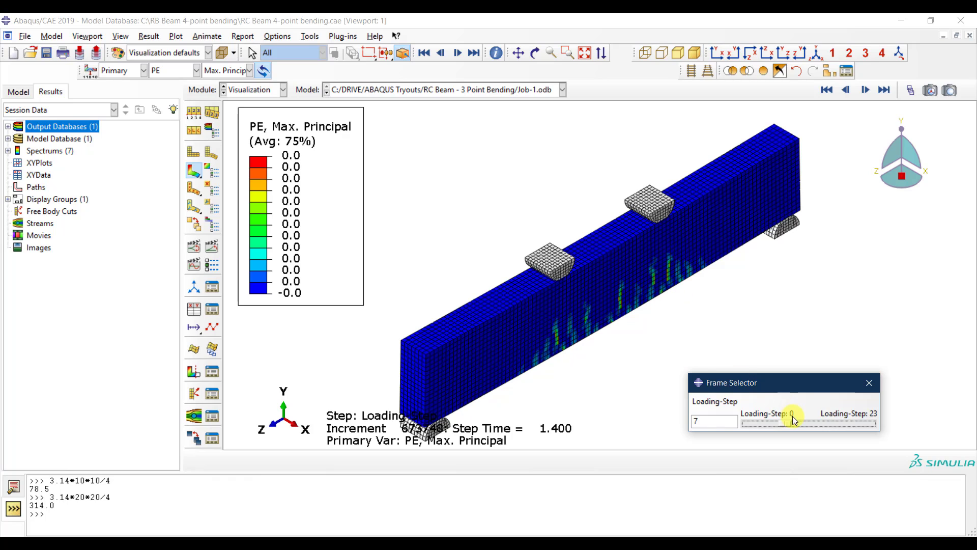
drag(787, 421, 805, 421)
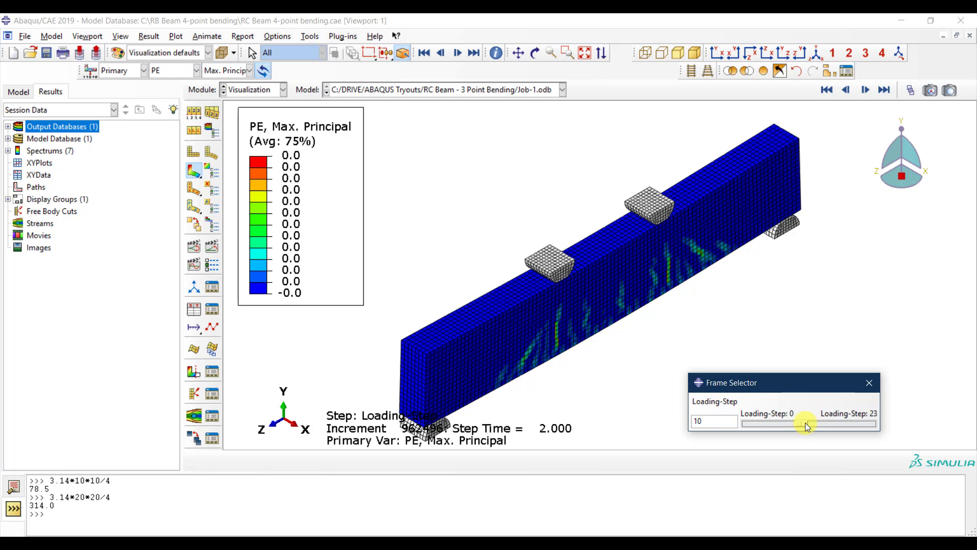
mouse_move(805, 422)
mouse_down()
mouse_move(869, 420)
mouse_move(786, 426)
mouse_up()
drag(818, 426, 797, 425)
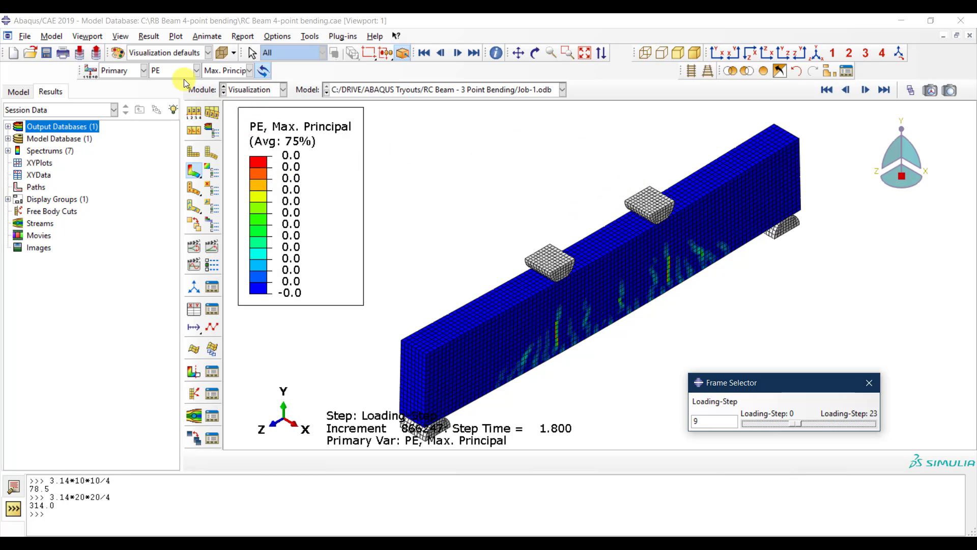
- Set the uniform deformation scale factor to 5
click(198, 116)
double_click(126, 240)
text(5)
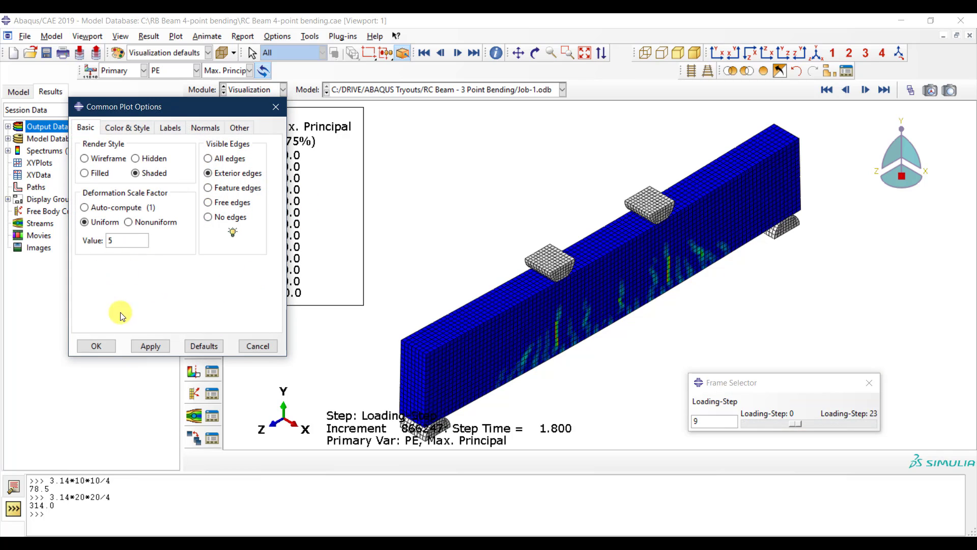
click(150, 346)
click(94, 345)
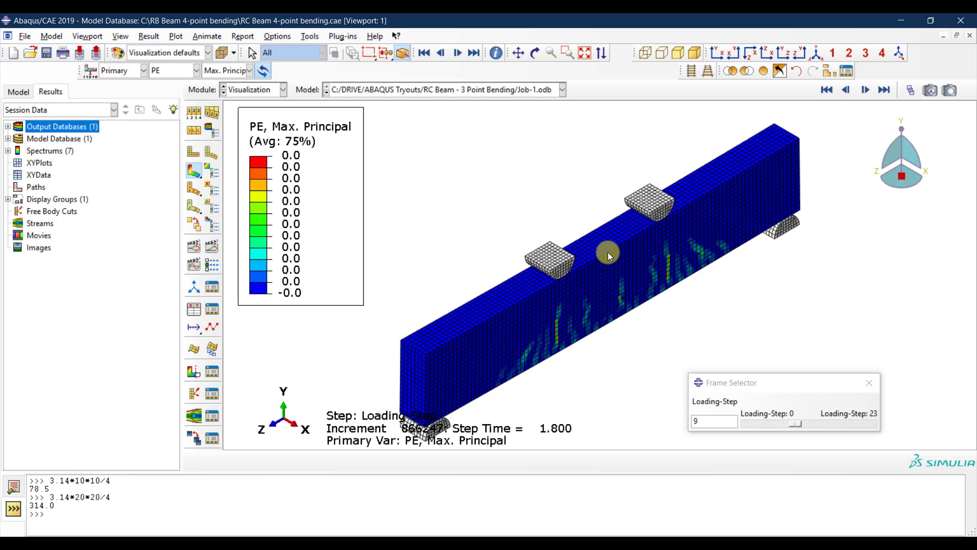
- Remove the part instance BEAM-1 from the displayed model so only the reinforcement cage and supports are shown
click(223, 53)
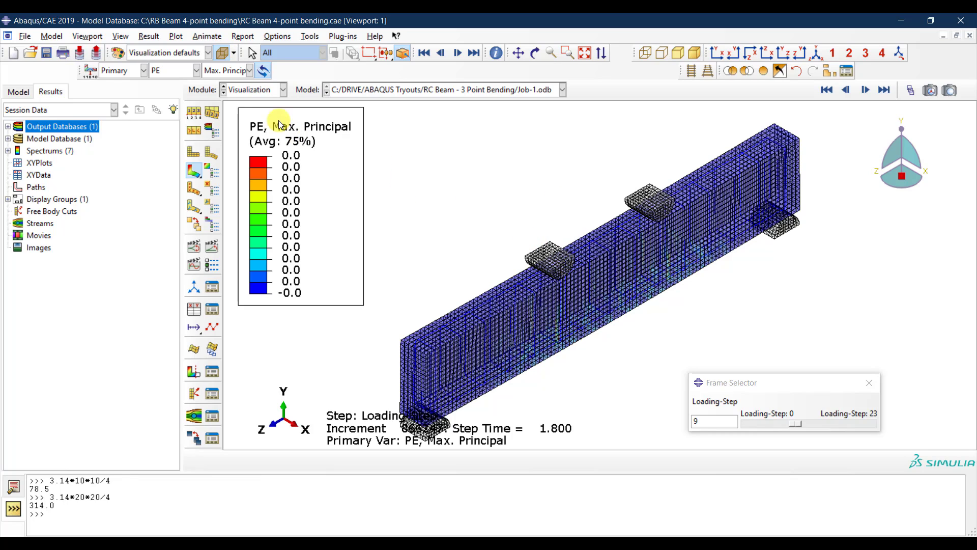
click(219, 54)
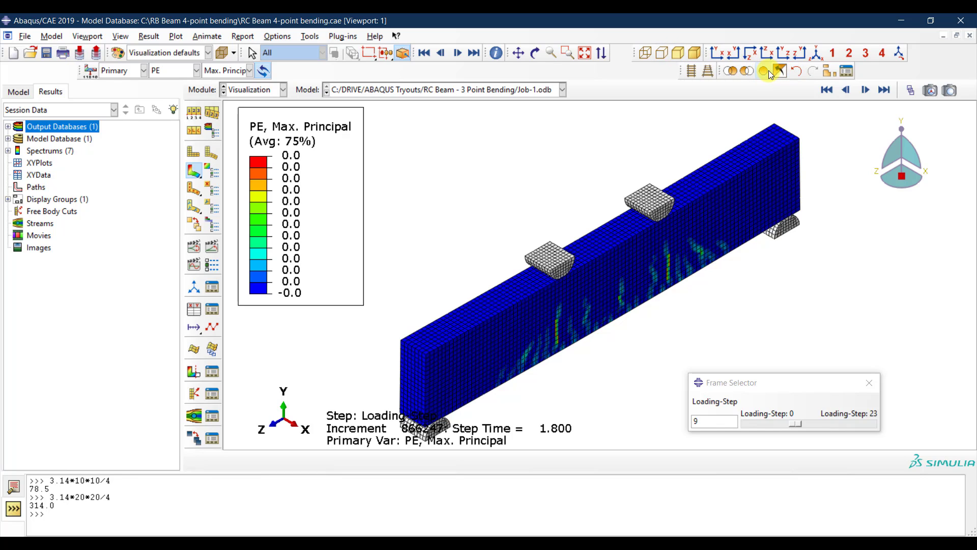
click(827, 72)
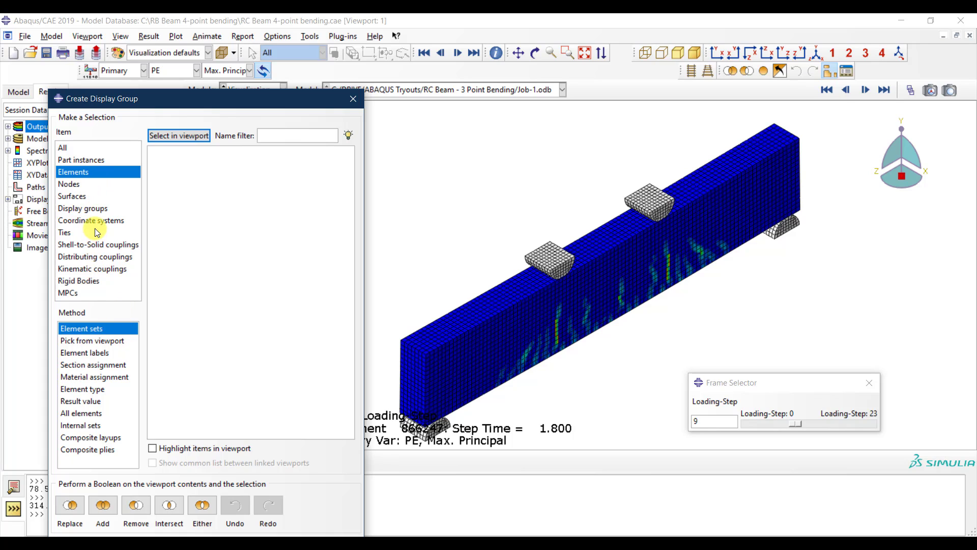
click(82, 160)
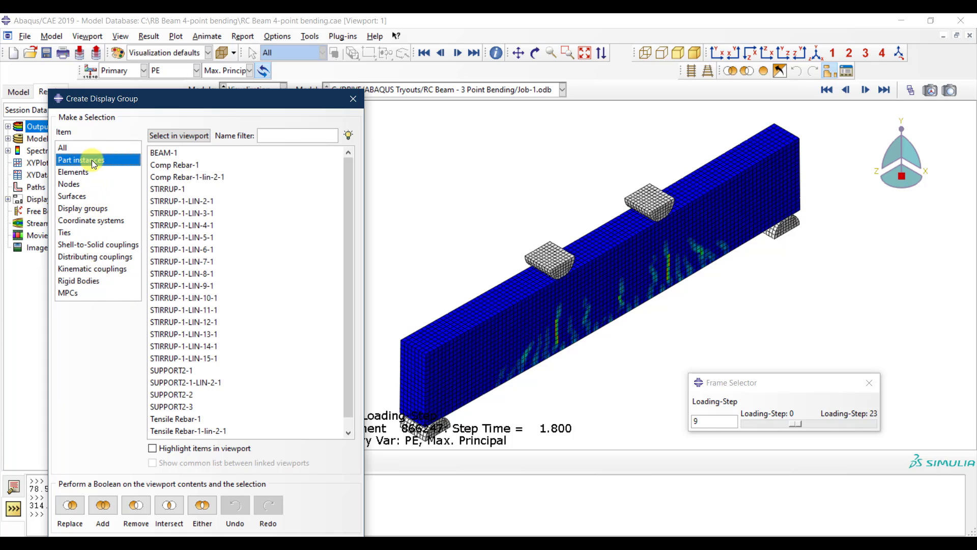
click(167, 155)
click(145, 503)
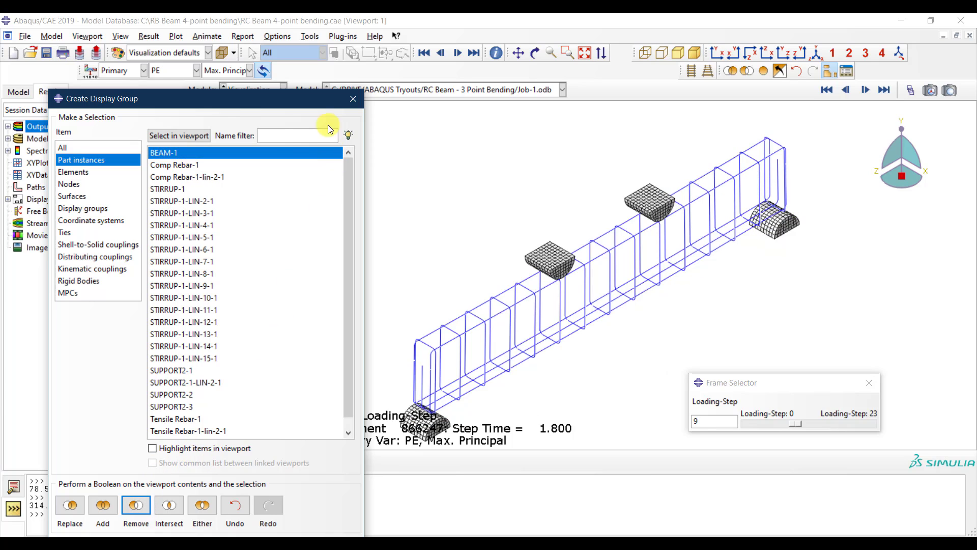
click(353, 98)
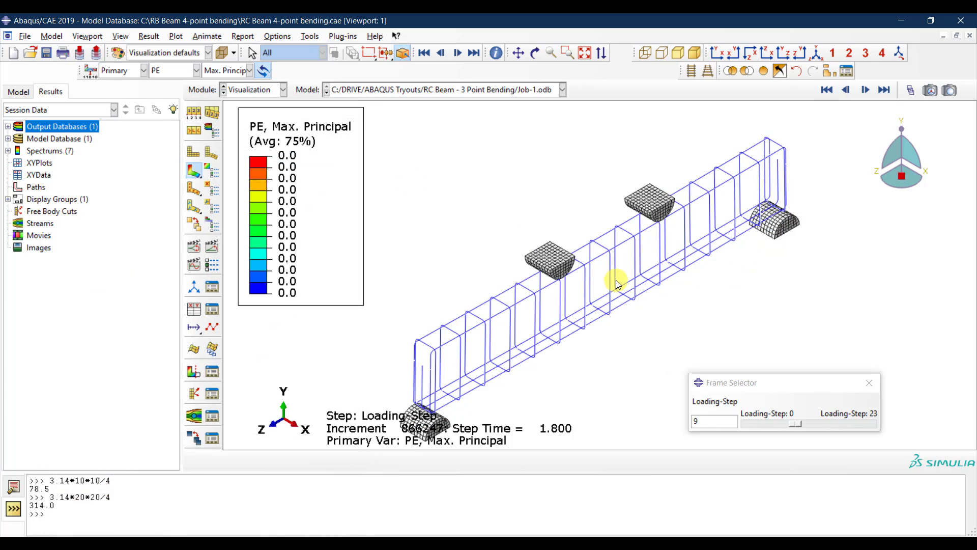
- Change the contour variable to stress S with component S11 for the reinforcement
click(176, 71)
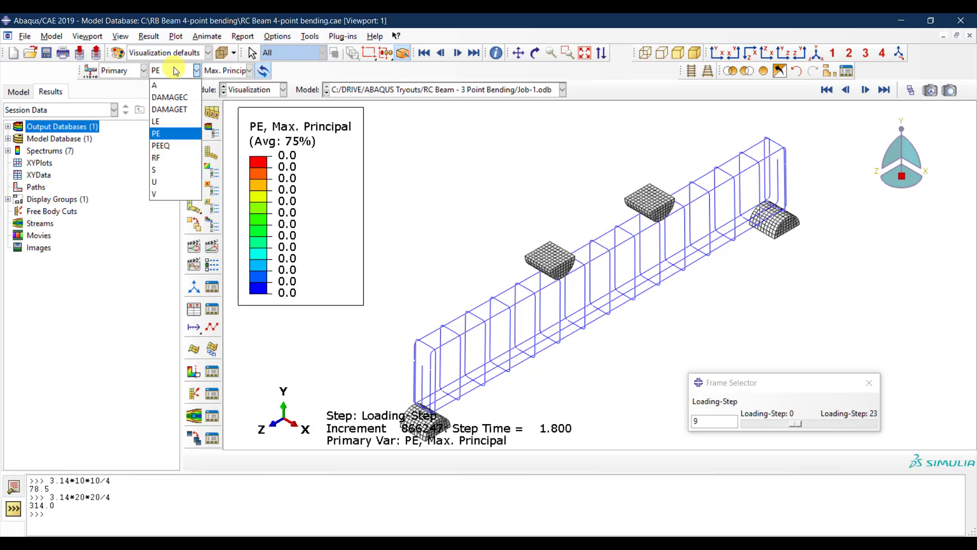
click(463, 277)
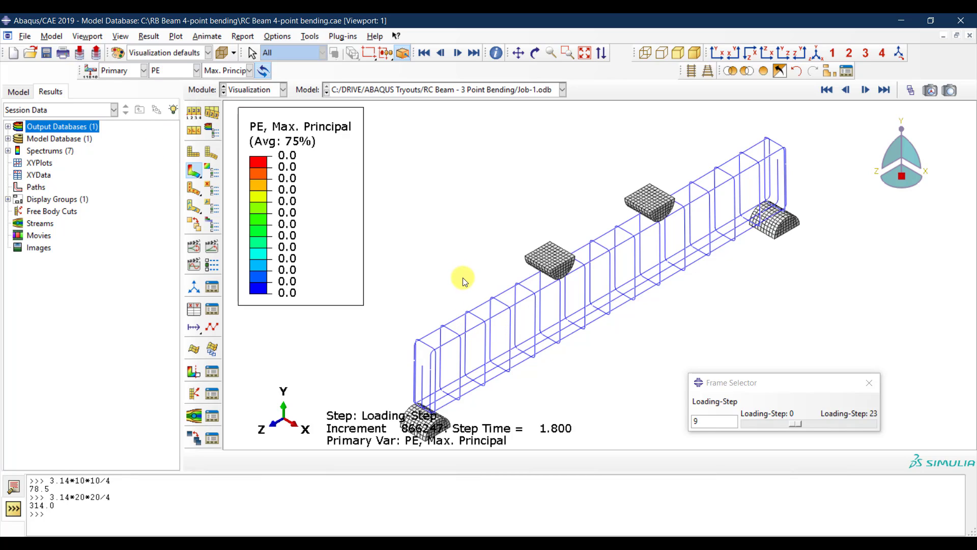
click(175, 69)
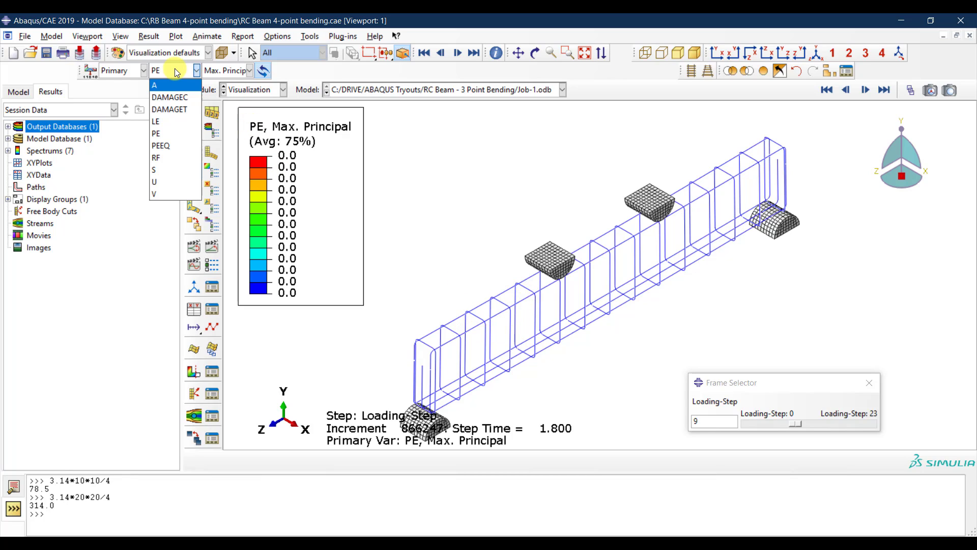
click(163, 170)
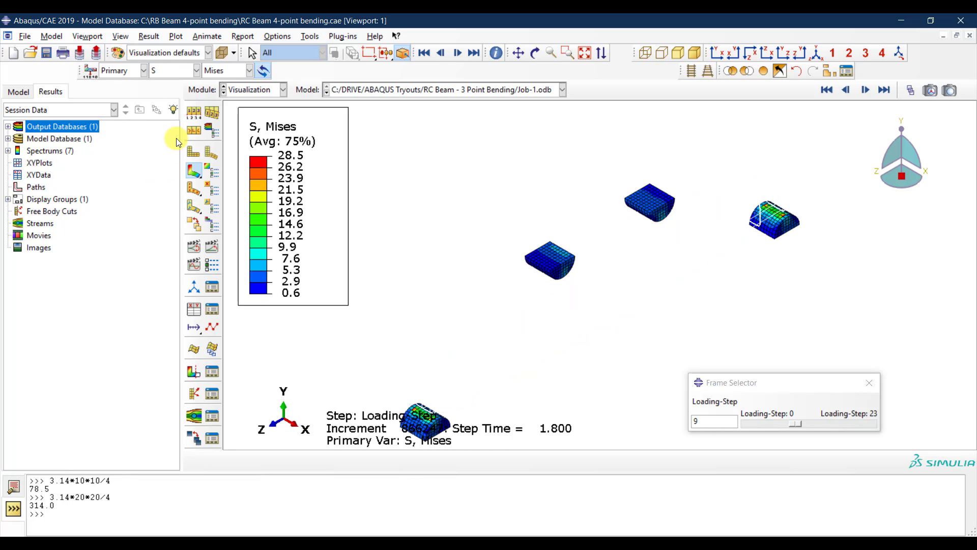
click(228, 70)
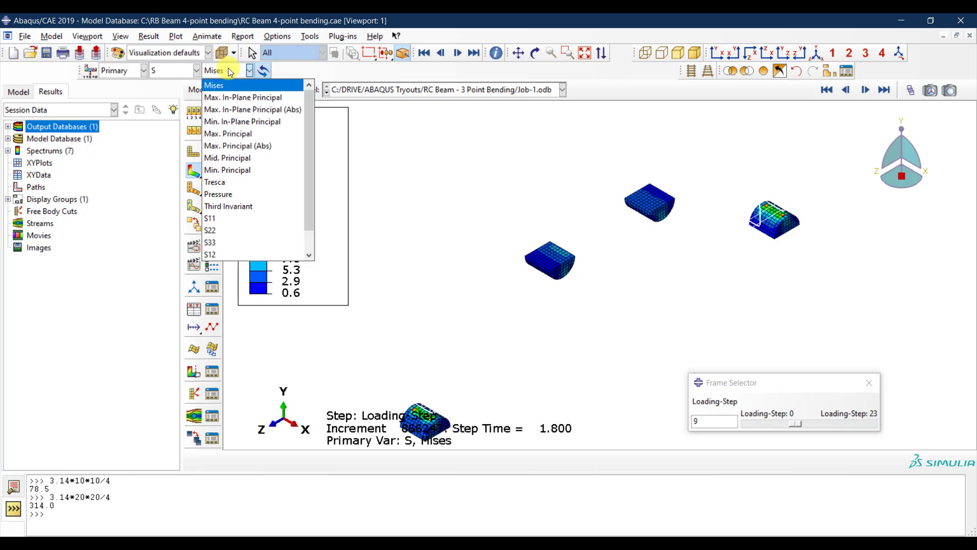
click(224, 219)
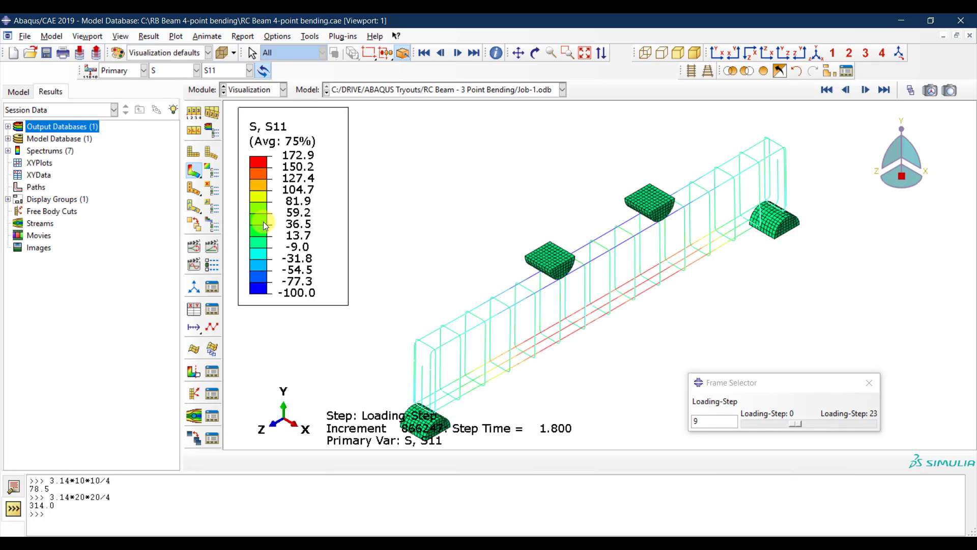
- Turn on rendering of beam profiles at scale factor 1 in the ODB display options
click(120, 37)
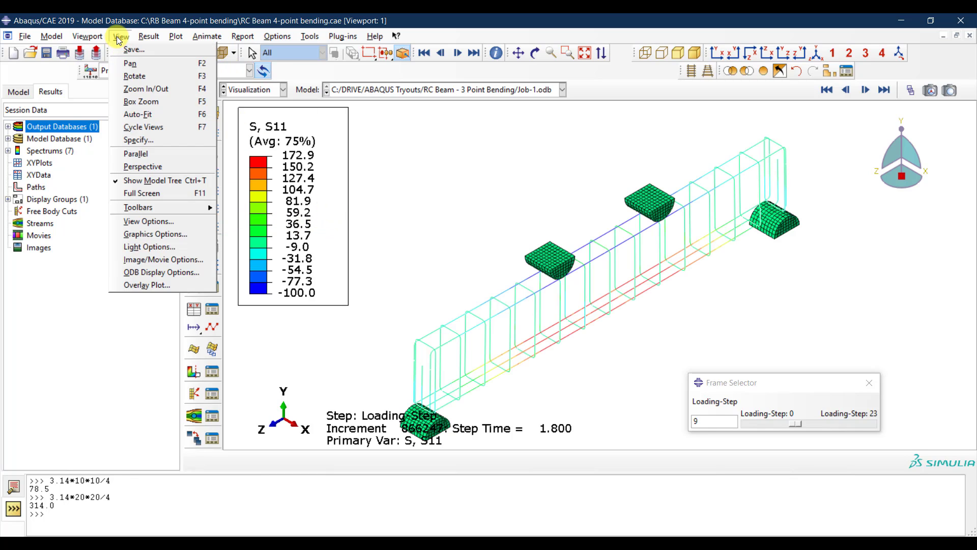
click(163, 273)
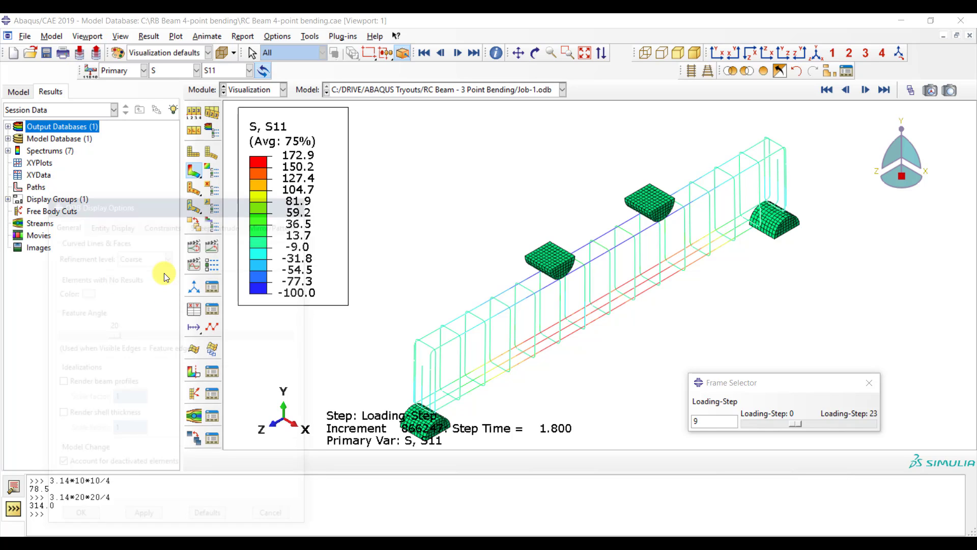
drag(164, 203, 178, 112)
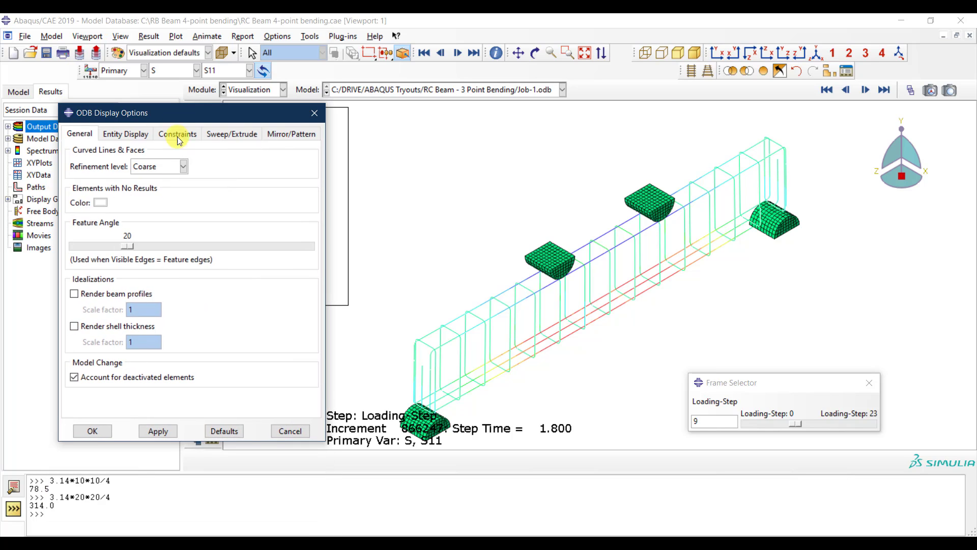
click(105, 294)
click(157, 431)
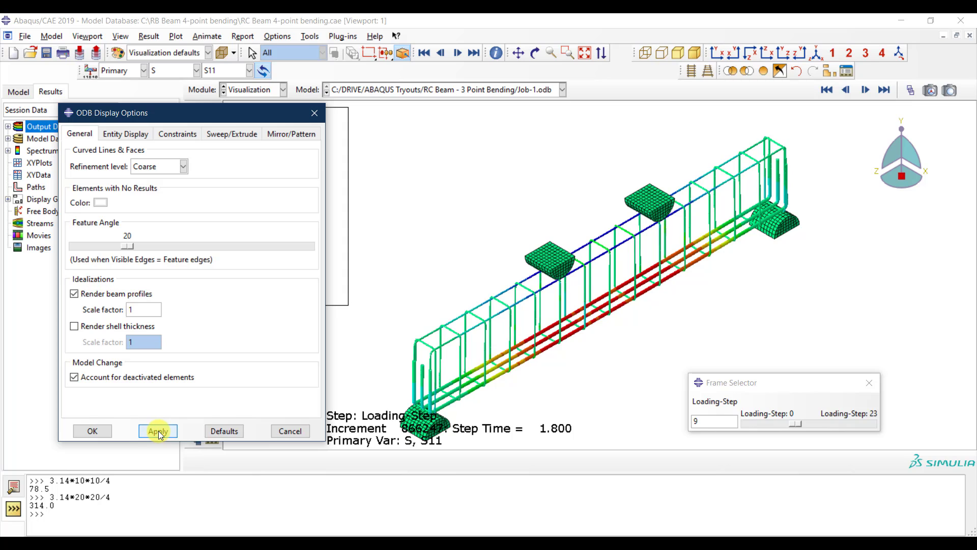
click(93, 431)
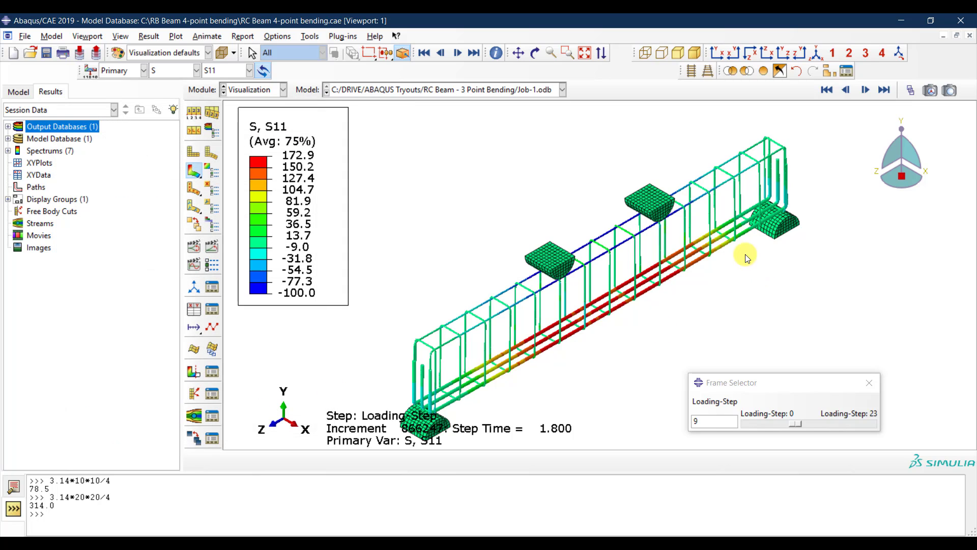
- Examine the rebar S11 stress across the Loading-Step frames up to frame 19 and back to frame 7
drag(796, 427, 849, 423)
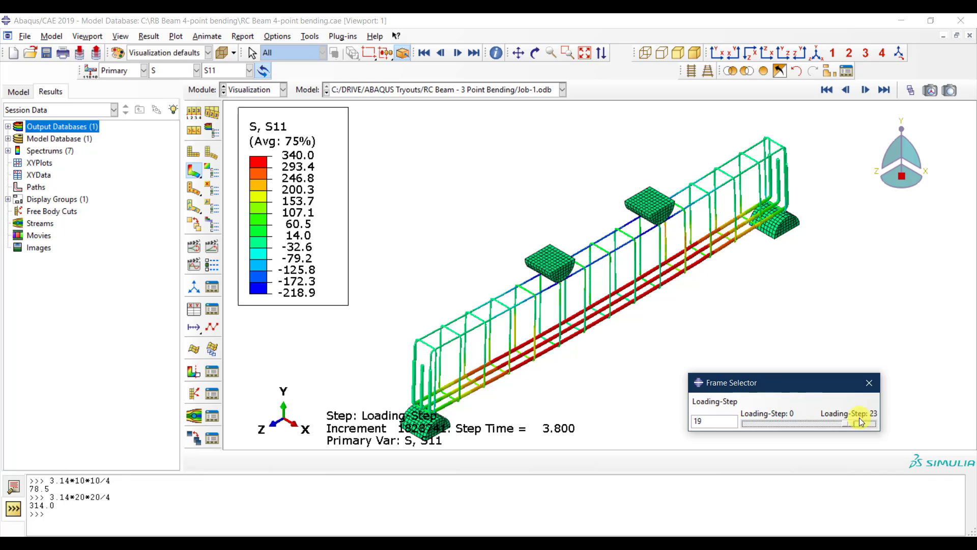
drag(851, 423, 790, 416)
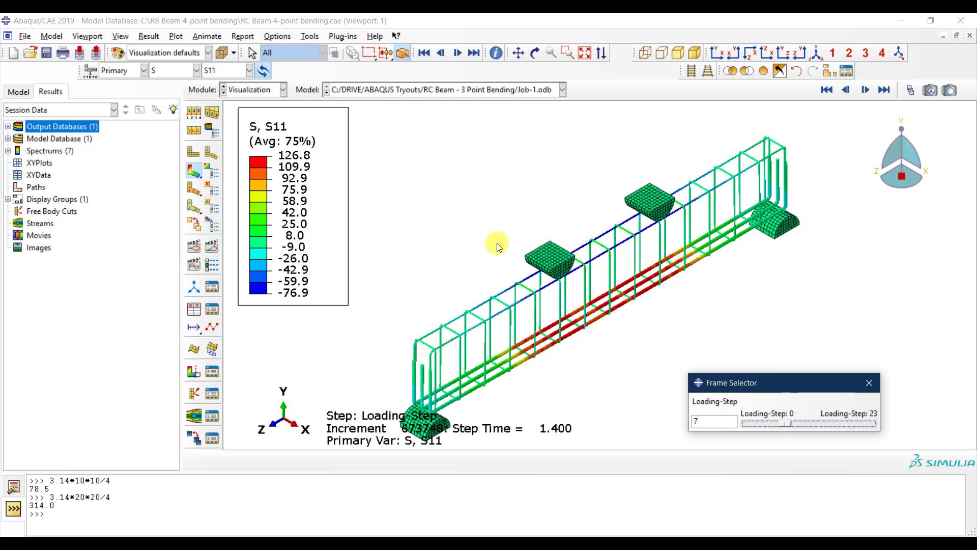